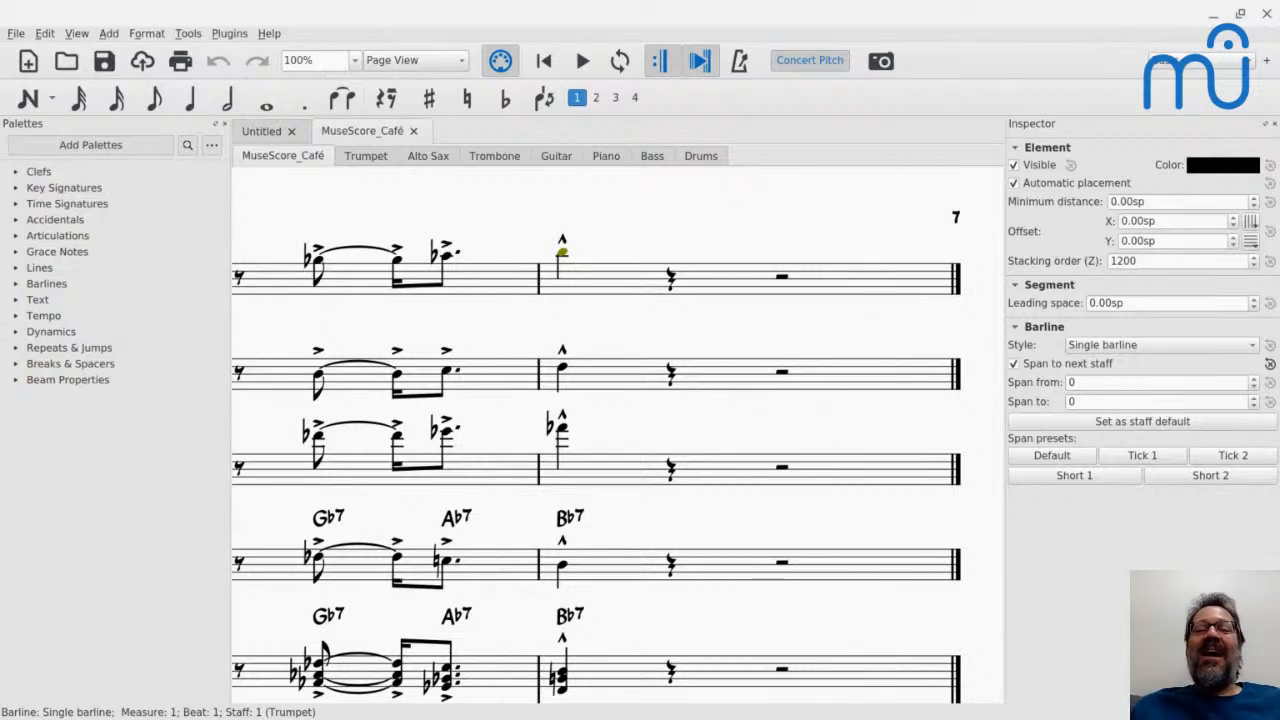
Go to the beginning of the MuseScore_Café score and pan across the first page to the start of page 2.
{"action": "key", "text": "Home"}
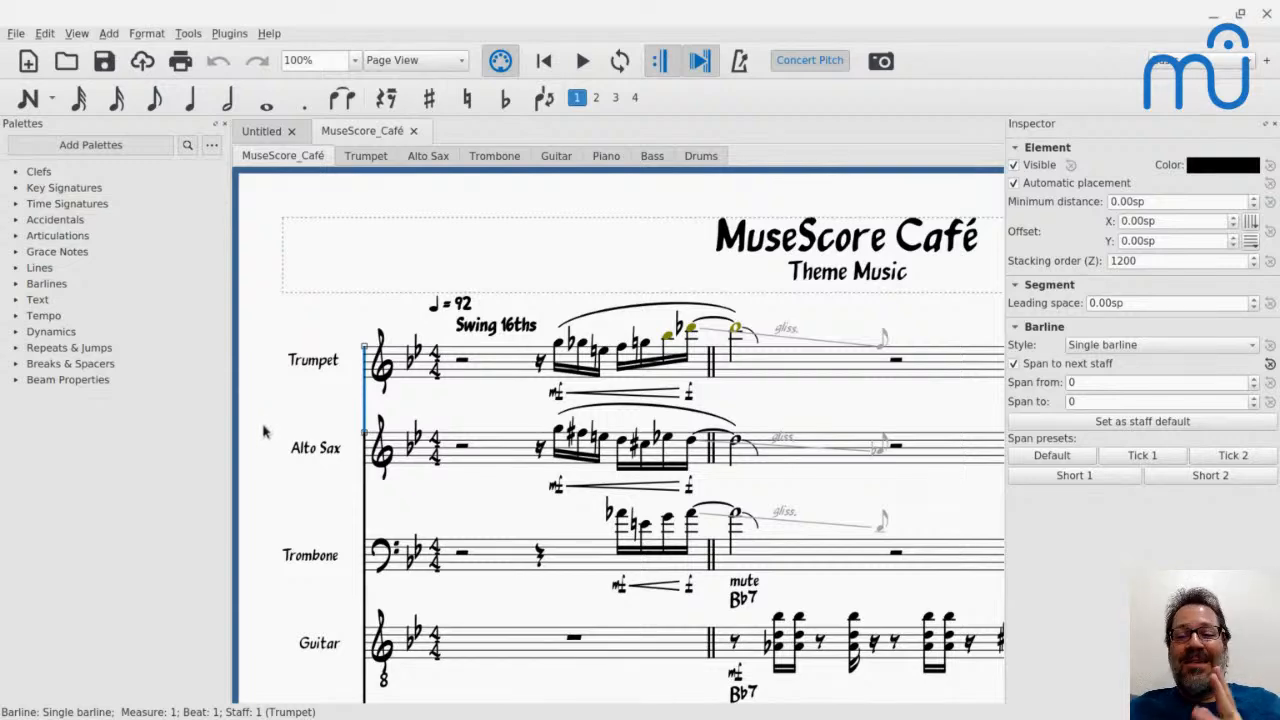
{"action": "left_click_drag", "start_coordinate": [264, 431], "coordinate": [287, 302]}
{"action": "left_click_drag", "start_coordinate": [303, 418], "coordinate": [307, 253]}
{"action": "left_click_drag", "start_coordinate": [316, 434], "coordinate": [346, 260]}
{"action": "left_click_drag", "start_coordinate": [366, 400], "coordinate": [43, 372]}
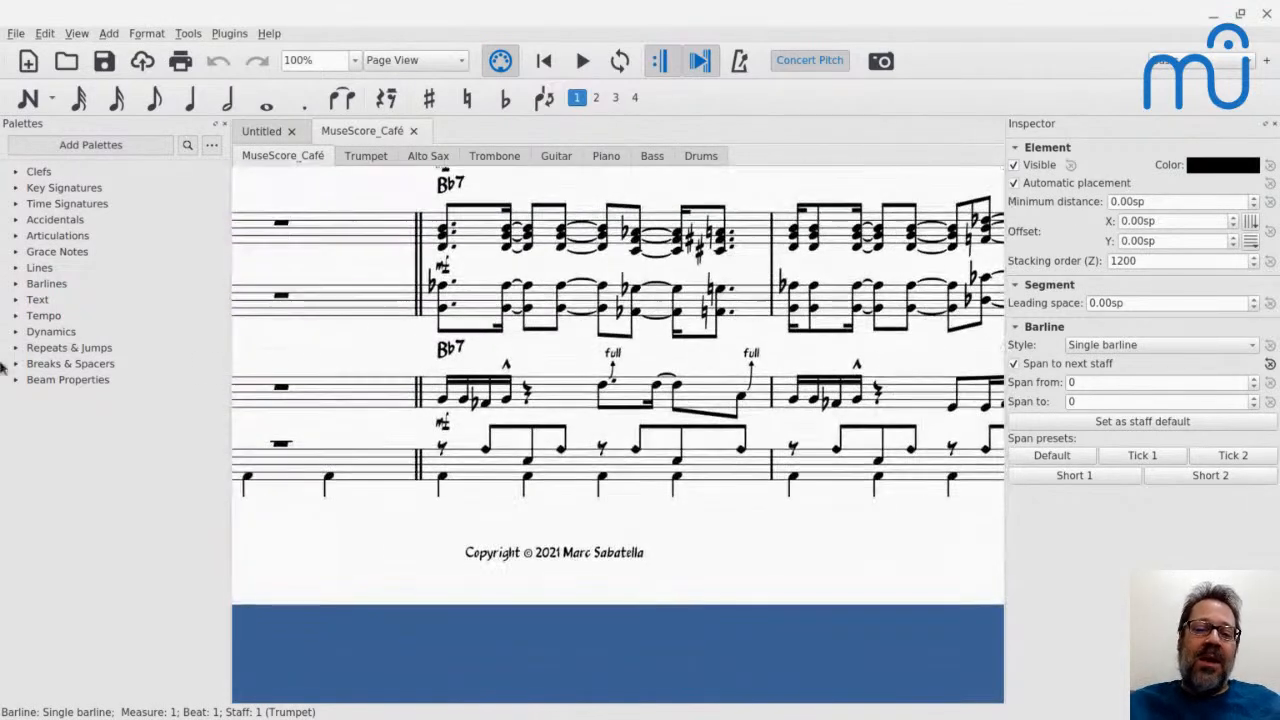
{"action": "left_click_drag", "start_coordinate": [689, 357], "coordinate": [226, 380]}
{"action": "left_click_drag", "start_coordinate": [789, 352], "coordinate": [458, 420]}
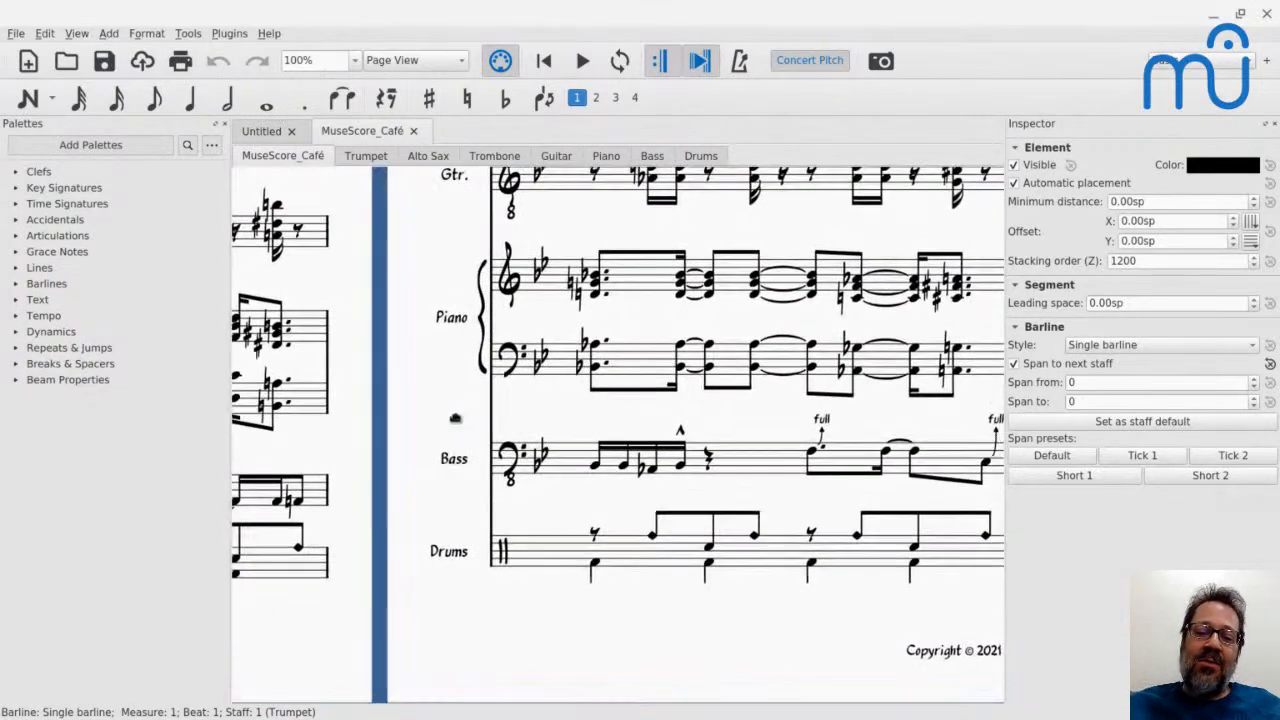
{"action": "left_click_drag", "start_coordinate": [535, 412], "coordinate": [375, 526]}
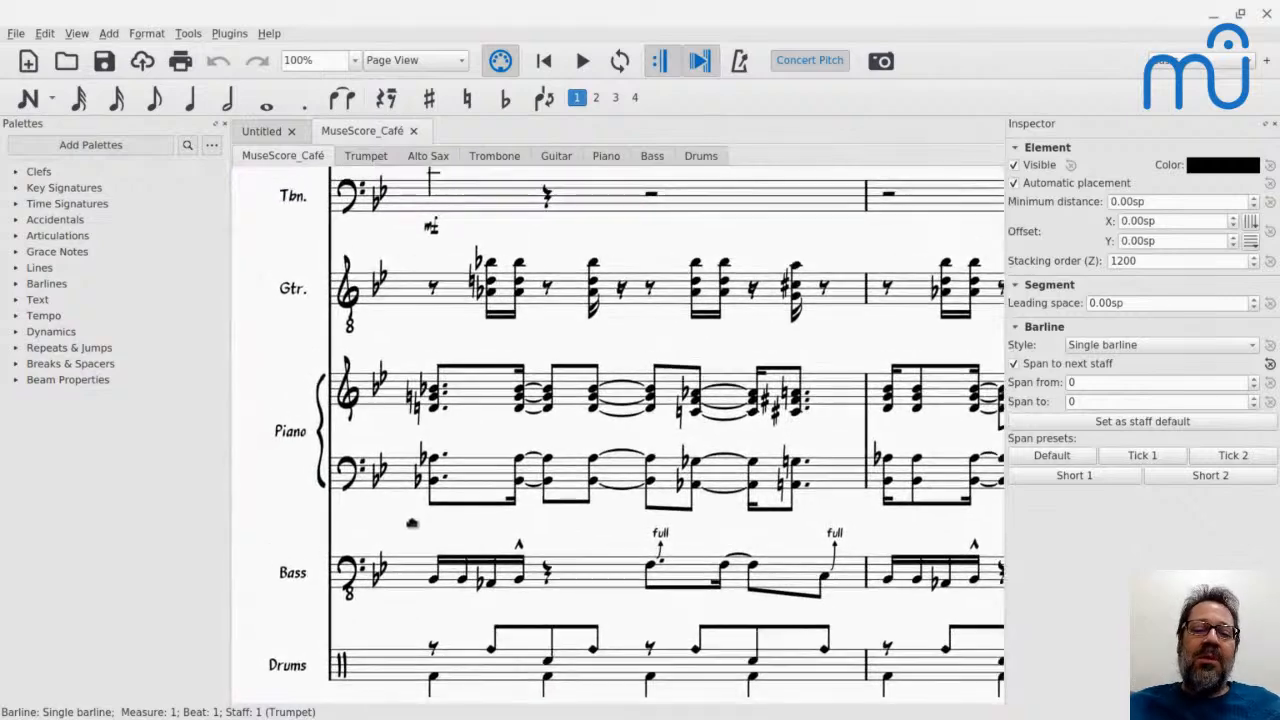
{"action": "left_click_drag", "start_coordinate": [401, 349], "coordinate": [389, 546]}
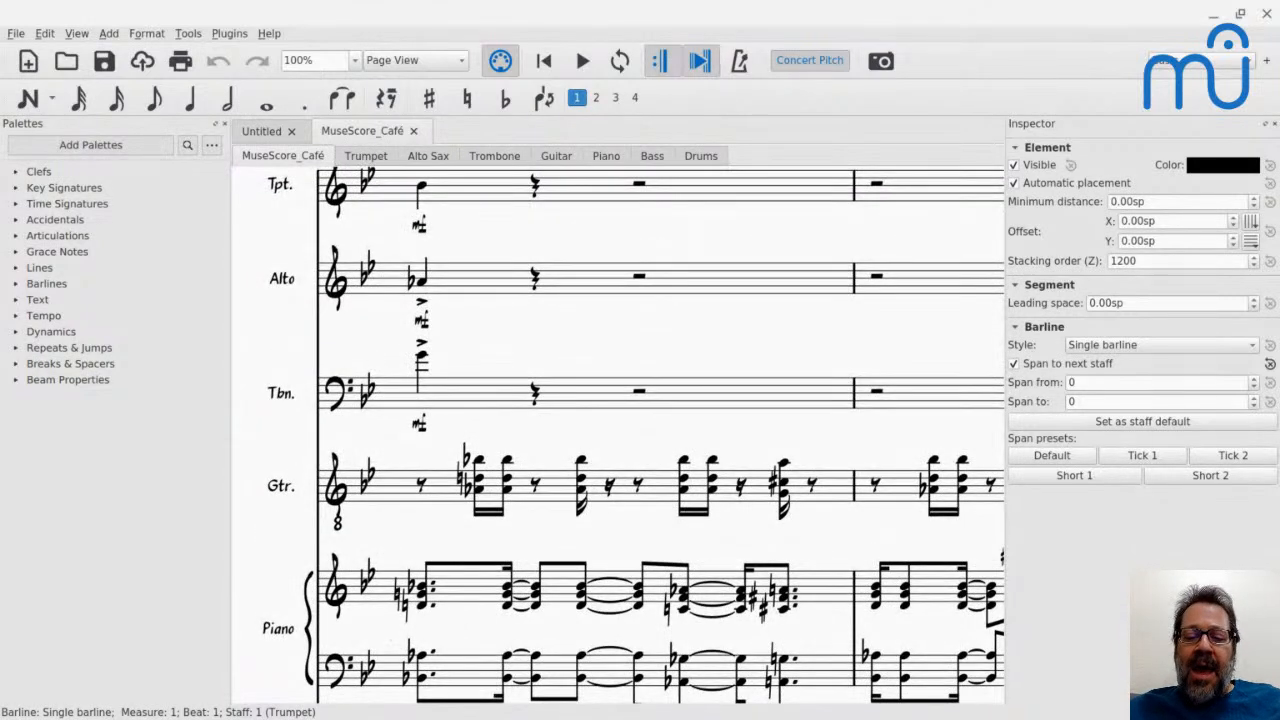
Switch to the Linux terminal and run the demo command.
{"action": "left_click", "coordinate": [757, 701]}
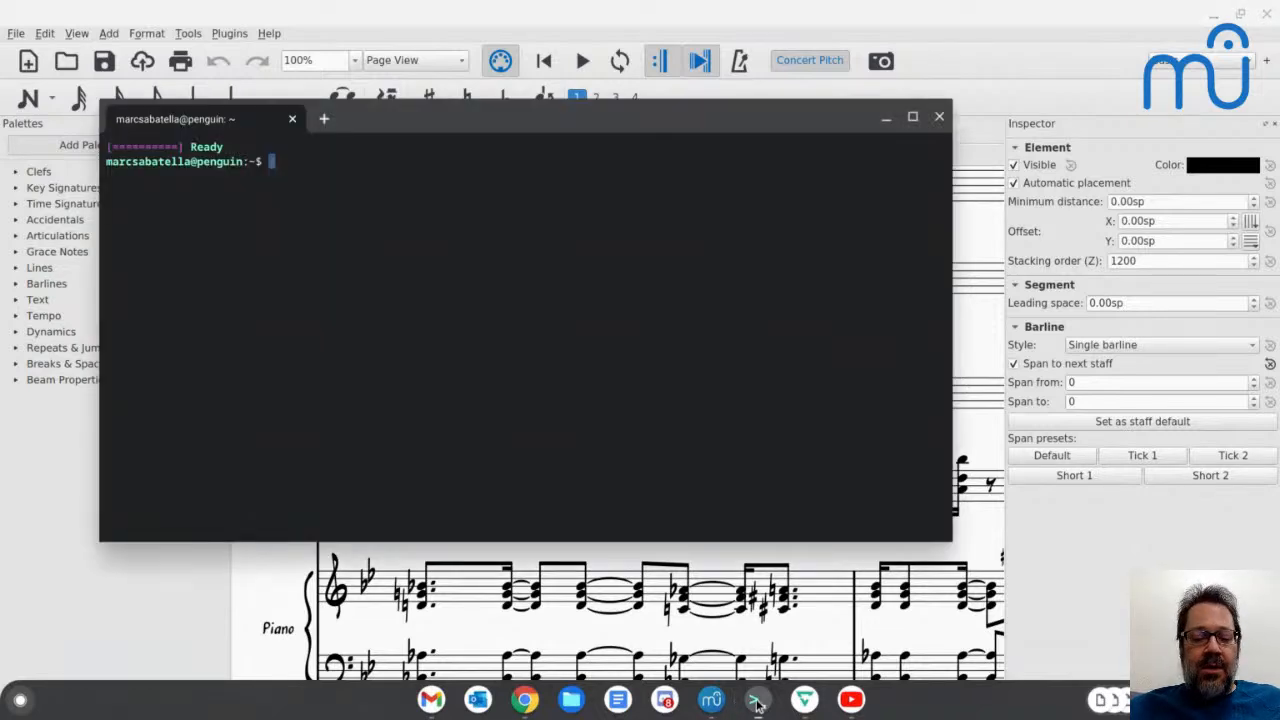
{"action": "type", "text": "demo"}
{"action": "key", "text": "Return"}
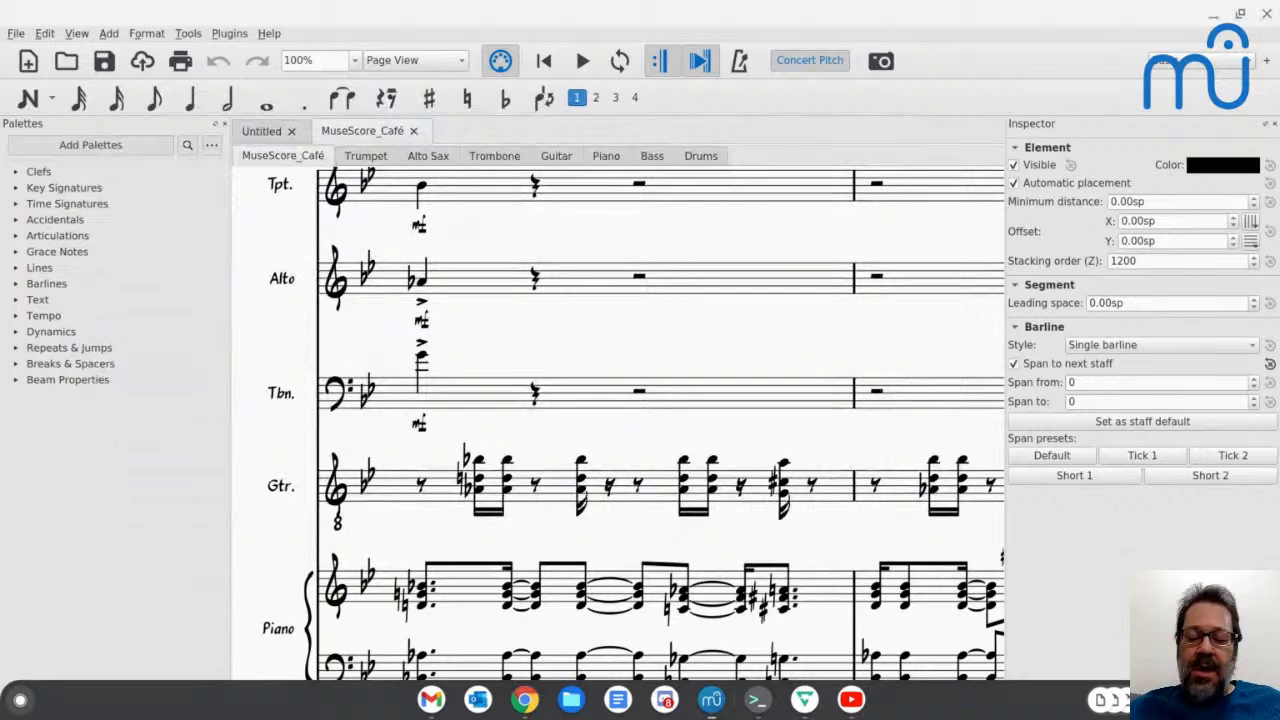
Page forward through the score to the top of page 4, and page back to the top of page 2.
{"action": "key", "text": "Page_Down"}
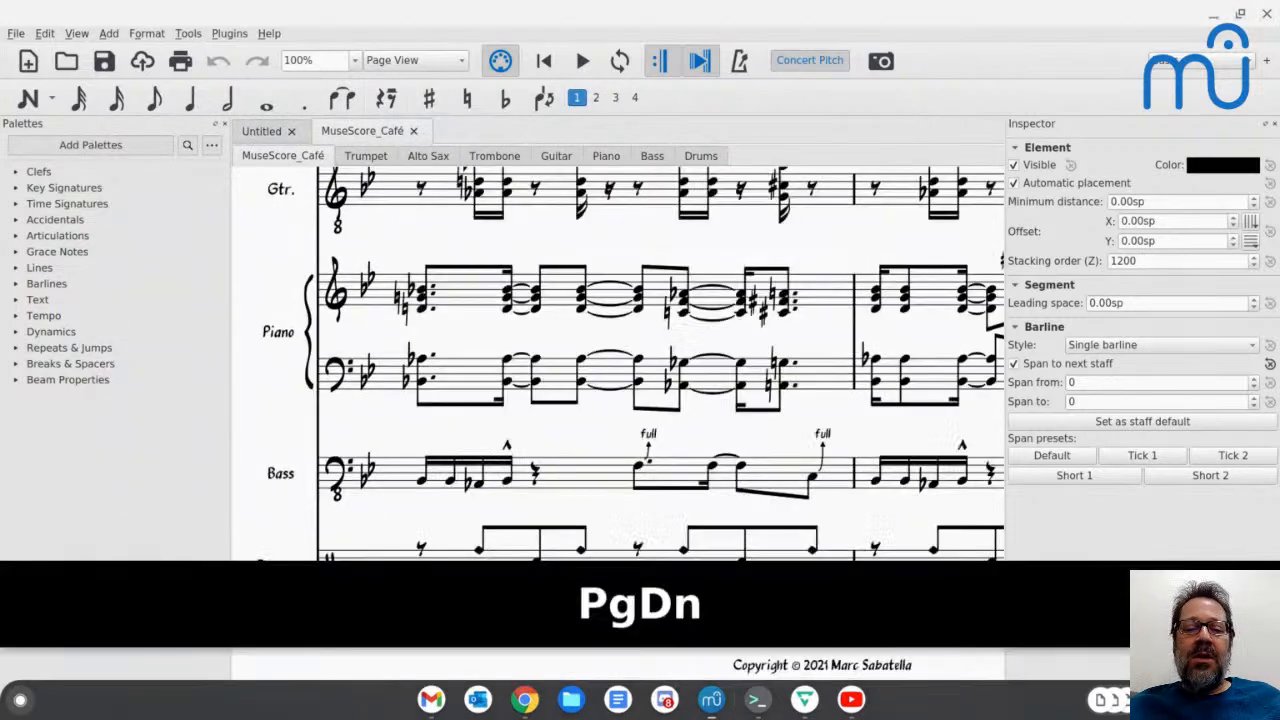
{"action": "key", "text": "Page_Down"}
{"action": "key", "text": "Page_Down"}
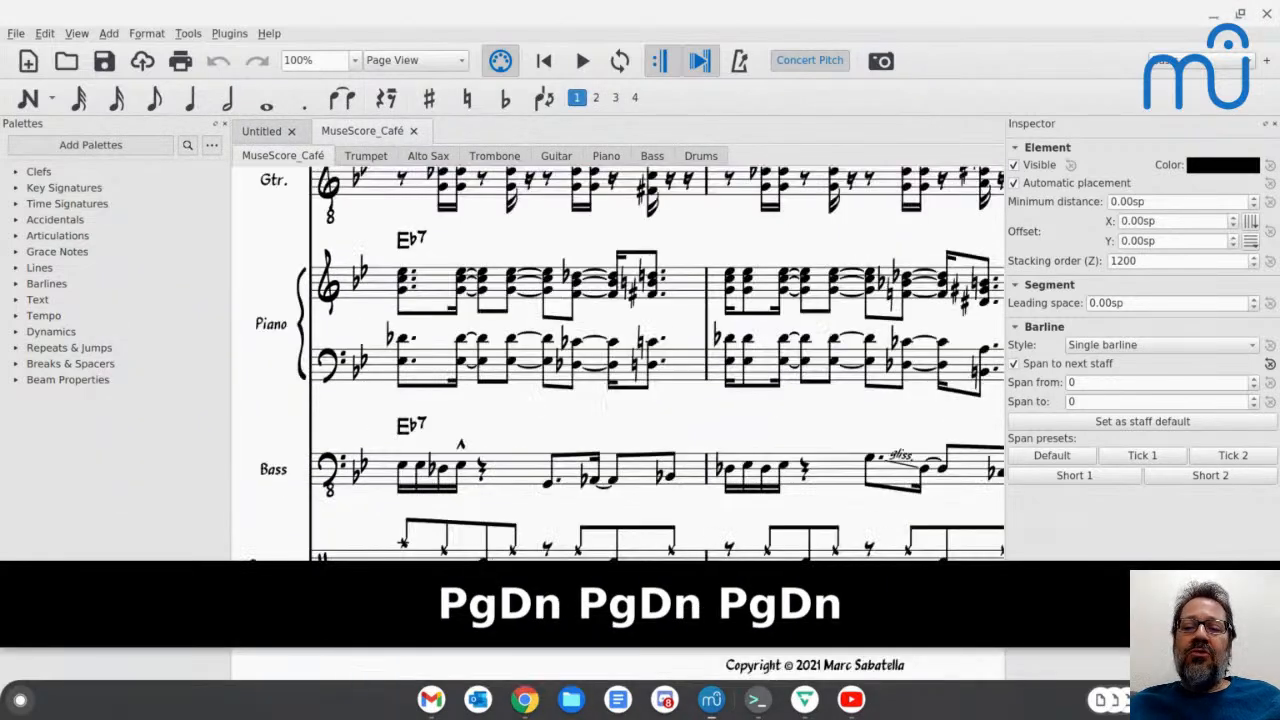
{"action": "key", "text": "Page_Down"}
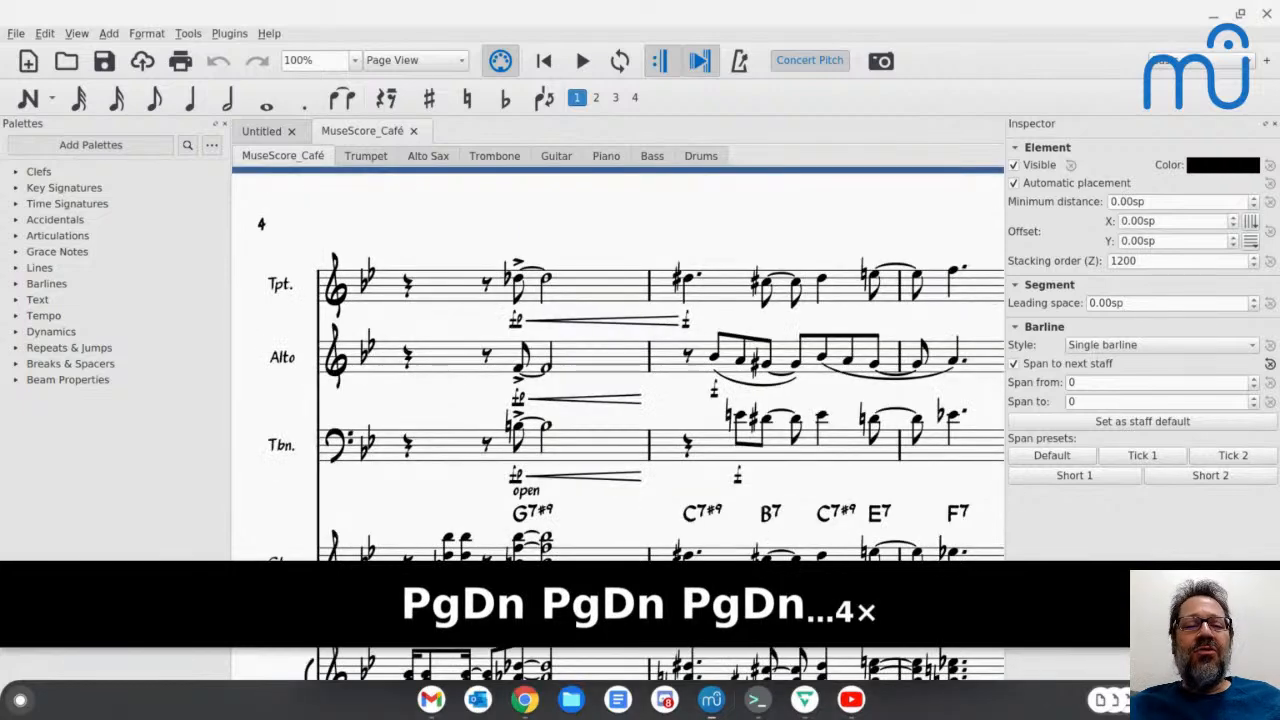
{"action": "key", "text": "Page_Up"}
{"action": "key", "text": "Page_Up"}
{"action": "key", "text": "Page_Up"}
{"action": "key", "text": "Page_Up"}
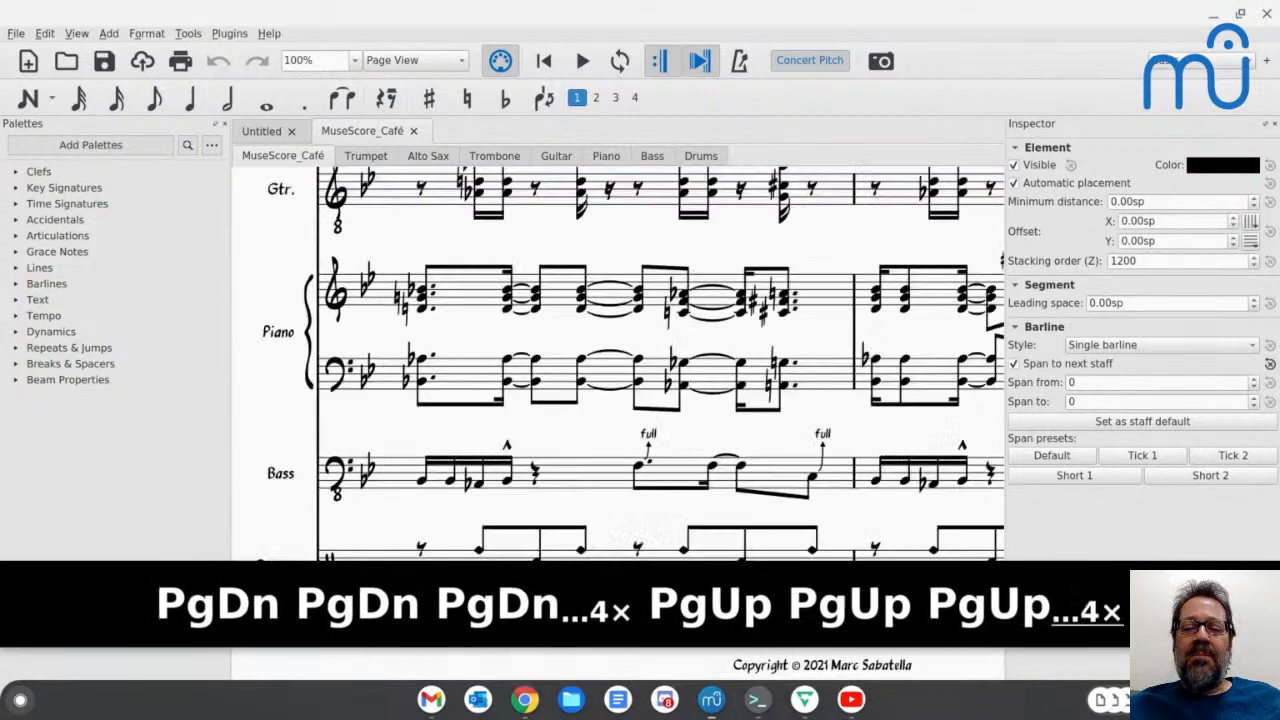
{"action": "key", "text": "Page_Up"}
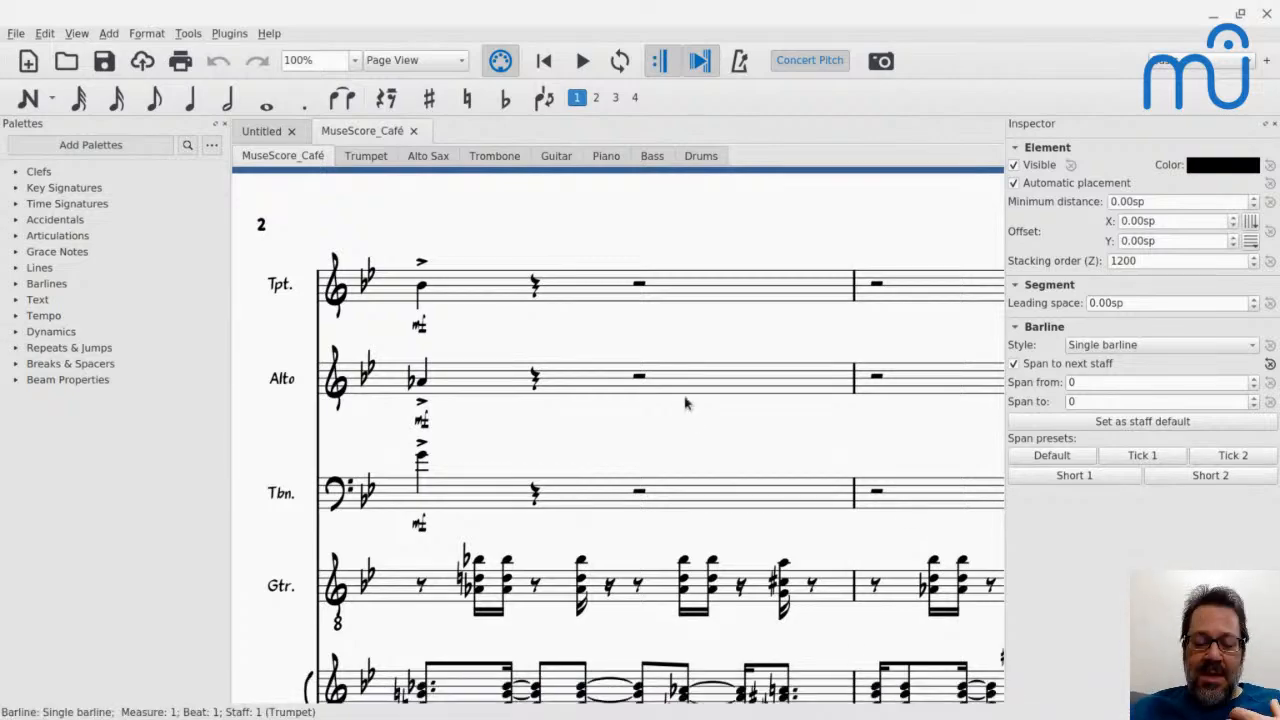
Scroll vertically through page 2, going between the trumpet staff and the drums staff and ending at the top.
{"action": "scroll", "coordinate": [686, 402], "scroll_direction": "down", "scroll_amount": 3}
{"action": "scroll", "coordinate": [686, 402], "scroll_direction": "down", "scroll_amount": 3}
{"action": "scroll", "coordinate": [686, 402], "scroll_direction": "down", "scroll_amount": 5}
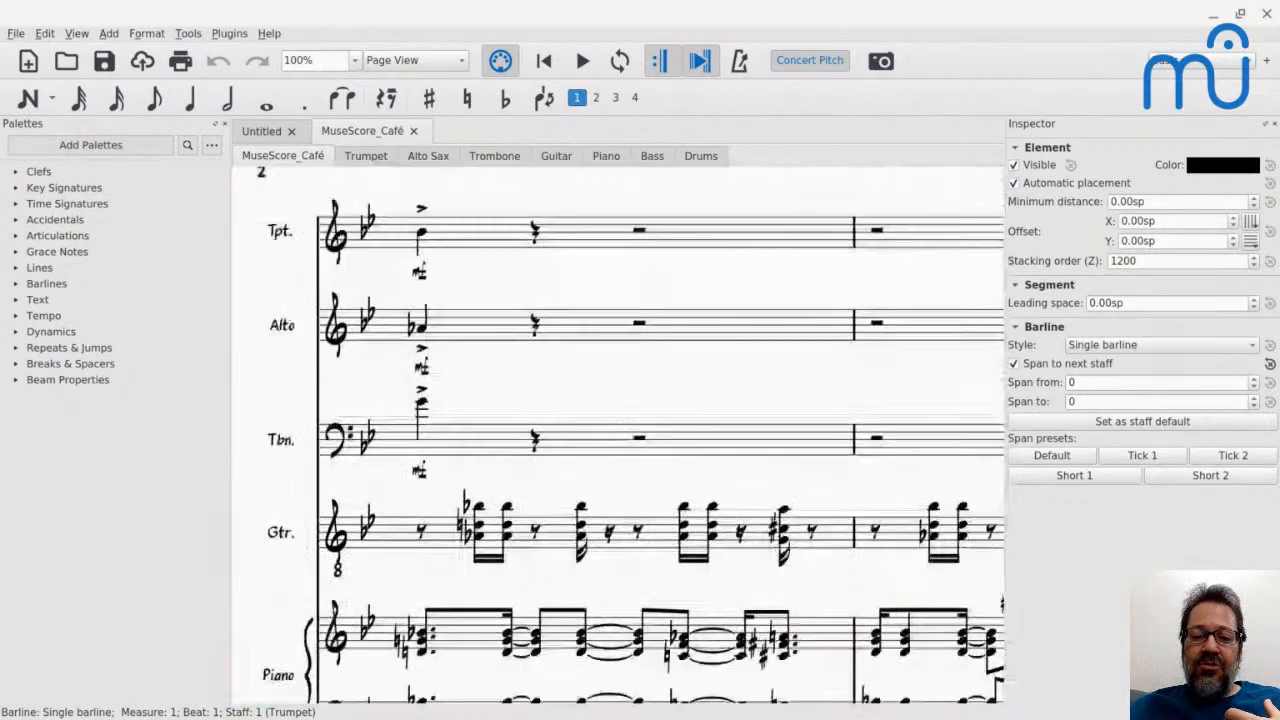
{"action": "scroll", "coordinate": [686, 402], "scroll_direction": "up", "scroll_amount": 1}
{"action": "scroll", "coordinate": [686, 402], "scroll_direction": "down", "scroll_amount": 10}
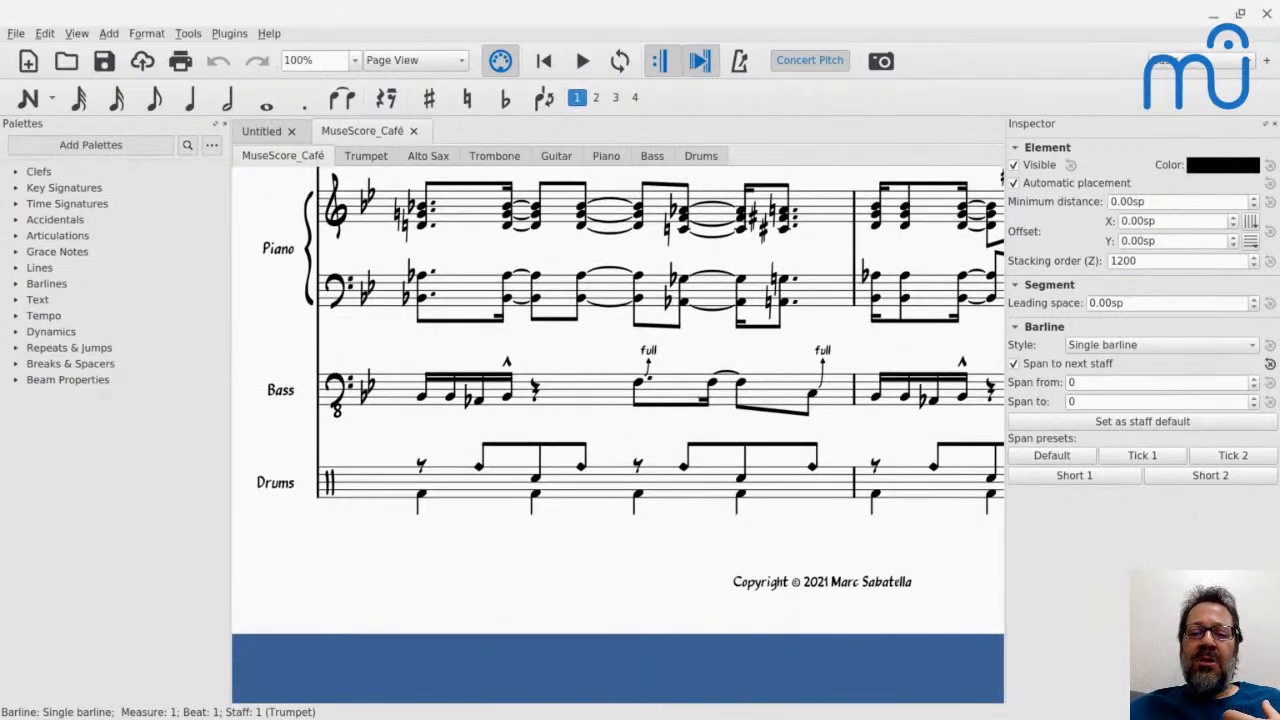
{"action": "scroll", "coordinate": [666, 450], "scroll_direction": "up", "scroll_amount": 5}
{"action": "scroll", "coordinate": [666, 450], "scroll_direction": "down", "scroll_amount": 5}
{"action": "scroll", "coordinate": [666, 450], "scroll_direction": "up", "scroll_amount": 2}
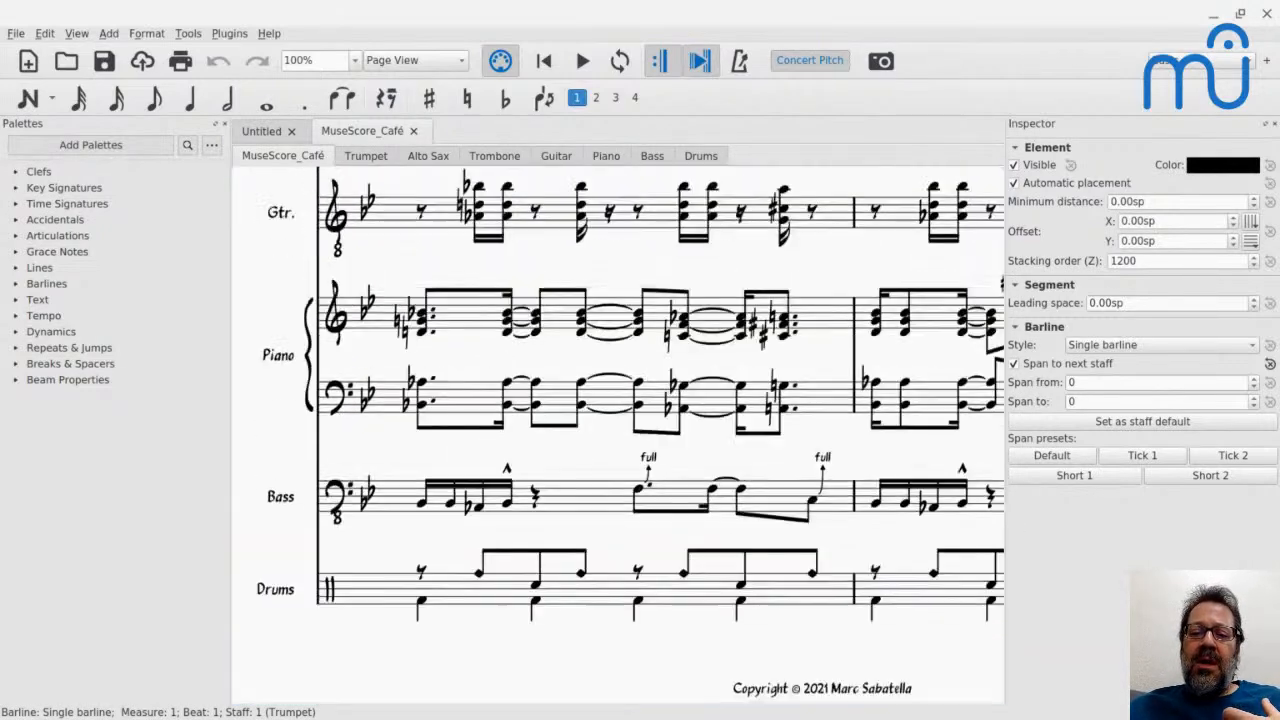
{"action": "scroll", "coordinate": [618, 436], "scroll_direction": "up", "scroll_amount": 4}
{"action": "scroll", "coordinate": [666, 422], "scroll_direction": "down", "scroll_amount": 5}
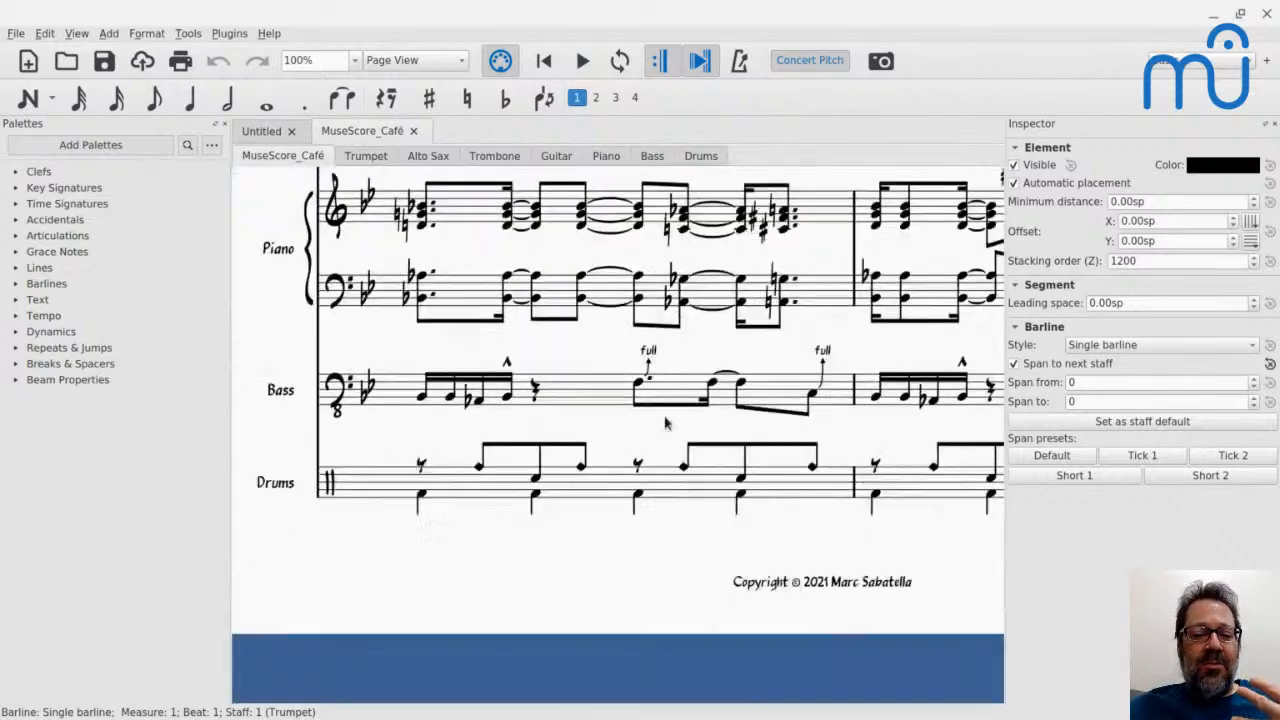
{"action": "scroll", "coordinate": [666, 422], "scroll_direction": "up", "scroll_amount": 7}
{"action": "scroll", "coordinate": [666, 422], "scroll_direction": "down", "scroll_amount": 5}
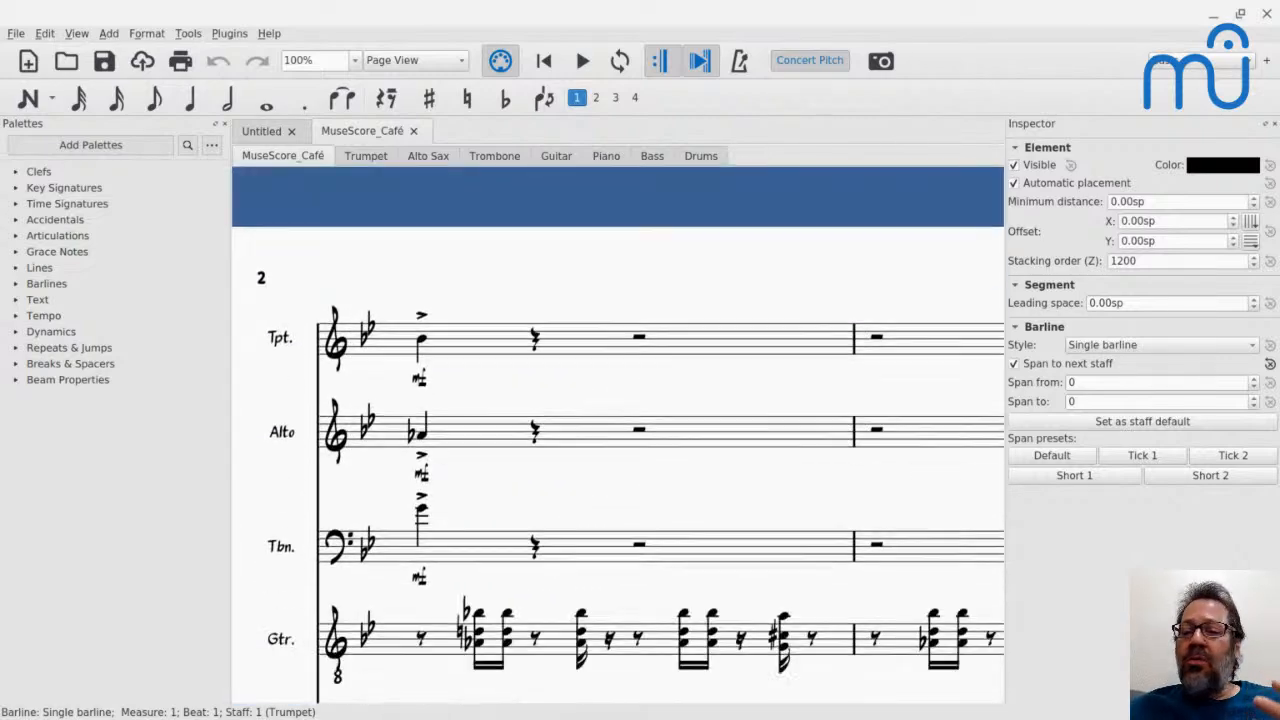
{"action": "scroll", "coordinate": [666, 422], "scroll_direction": "down", "scroll_amount": 4}
{"action": "scroll", "coordinate": [666, 422], "scroll_direction": "up", "scroll_amount": 3}
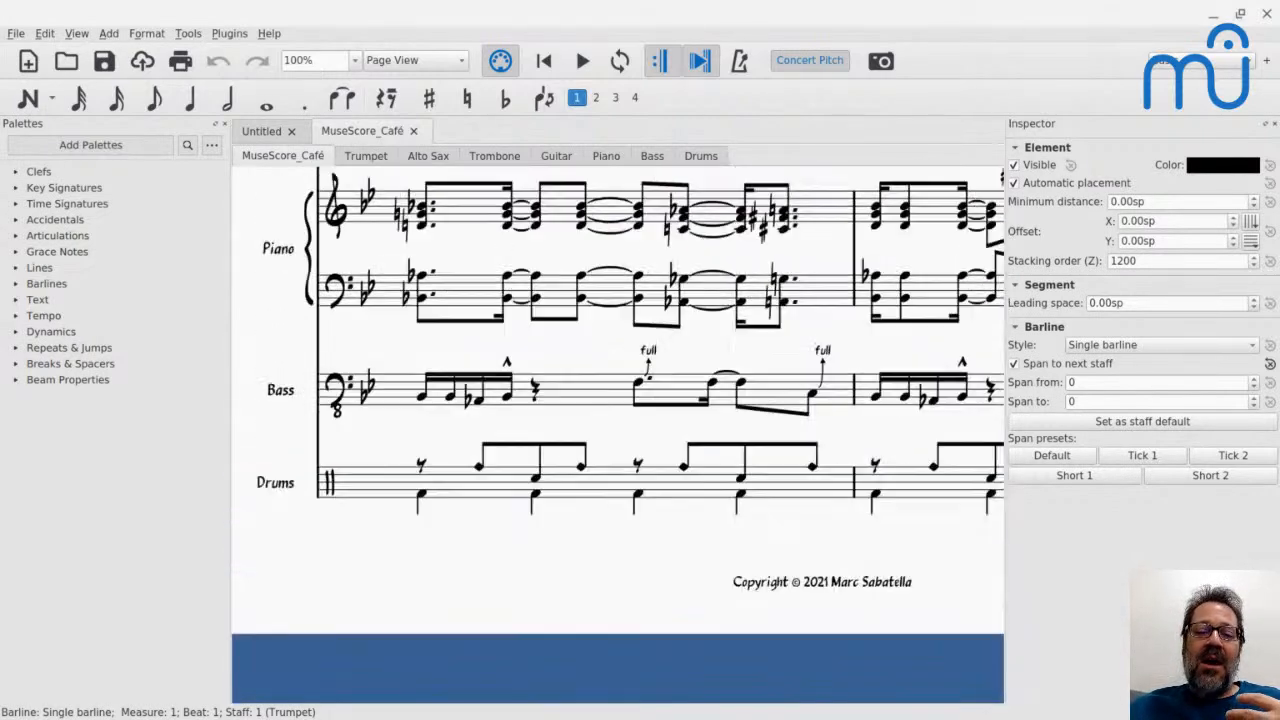
{"action": "scroll", "coordinate": [666, 422], "scroll_direction": "down", "scroll_amount": 2}
{"action": "scroll", "coordinate": [666, 422], "scroll_direction": "up", "scroll_amount": 6}
{"action": "scroll", "coordinate": [666, 422], "scroll_direction": "down", "scroll_amount": 6}
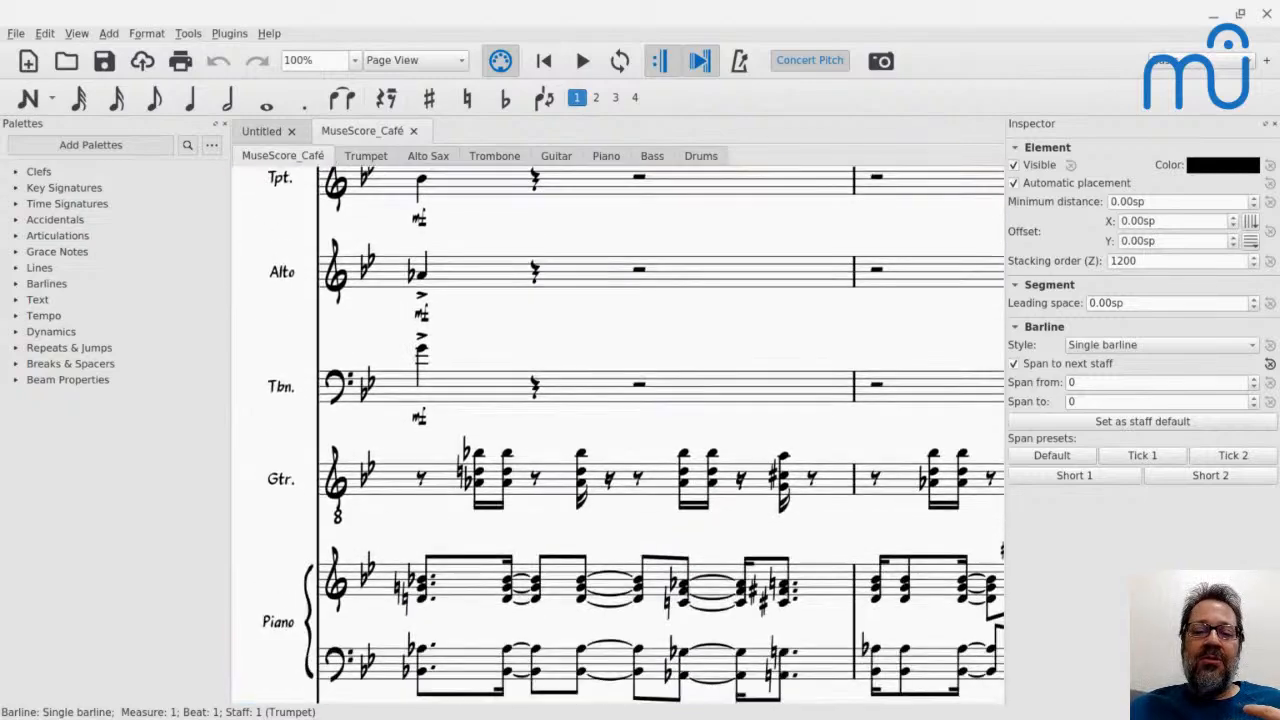
{"action": "scroll", "coordinate": [666, 422], "scroll_direction": "up", "scroll_amount": 4}
{"action": "scroll", "coordinate": [620, 435], "scroll_direction": "up", "scroll_amount": 2}
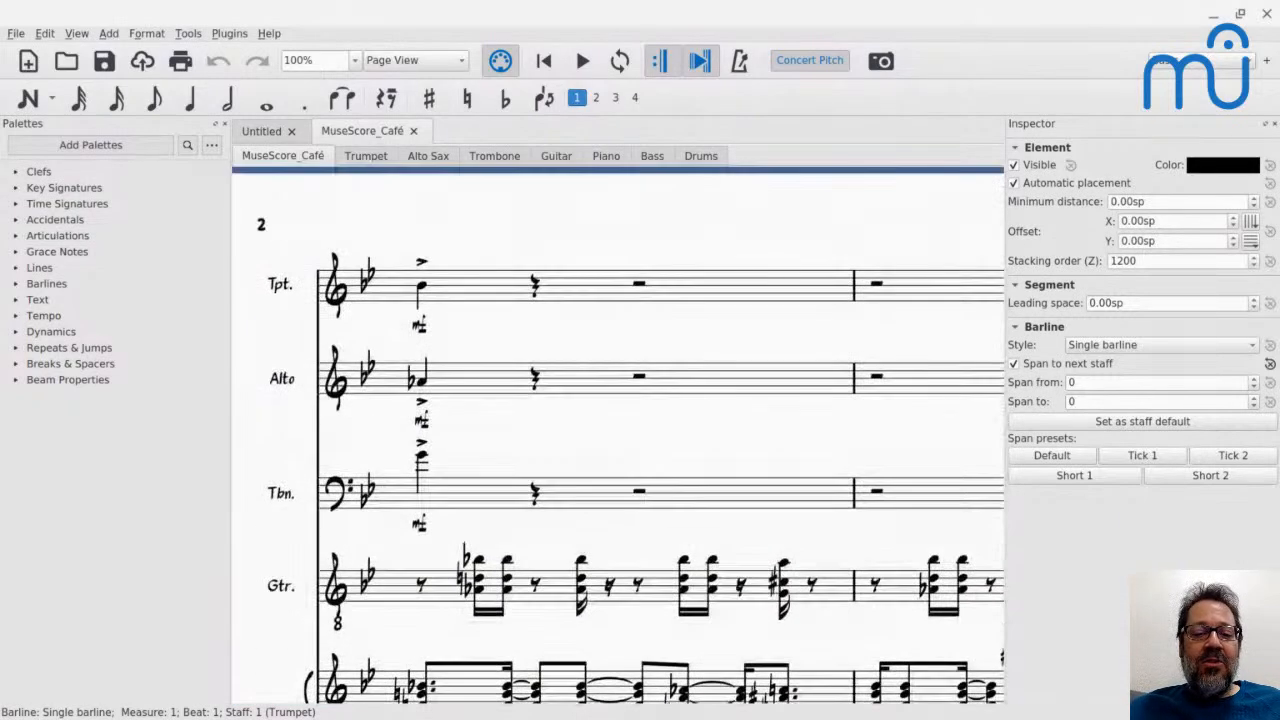
Scroll horizontally across the score's pages, starting from page 2.
{"action": "scroll", "coordinate": [620, 435], "scroll_direction": "left", "scroll_amount": 5}
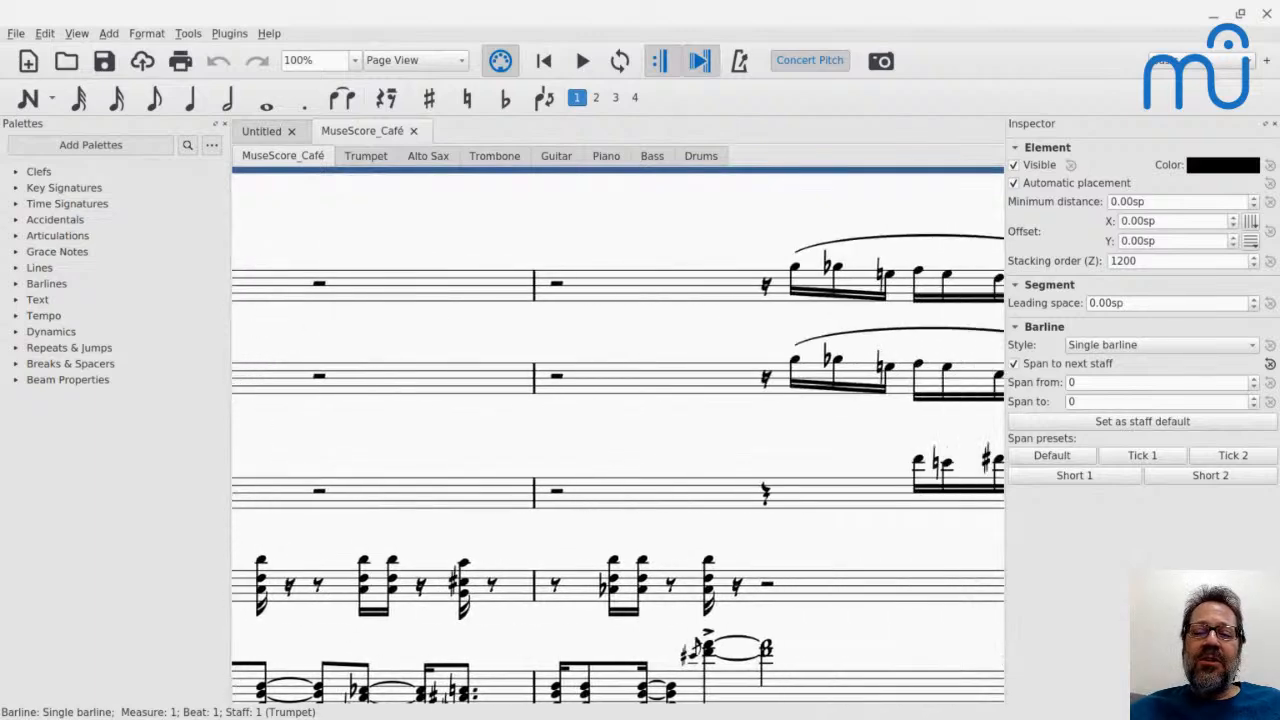
{"action": "scroll", "coordinate": [620, 435], "scroll_direction": "right", "scroll_amount": 18}
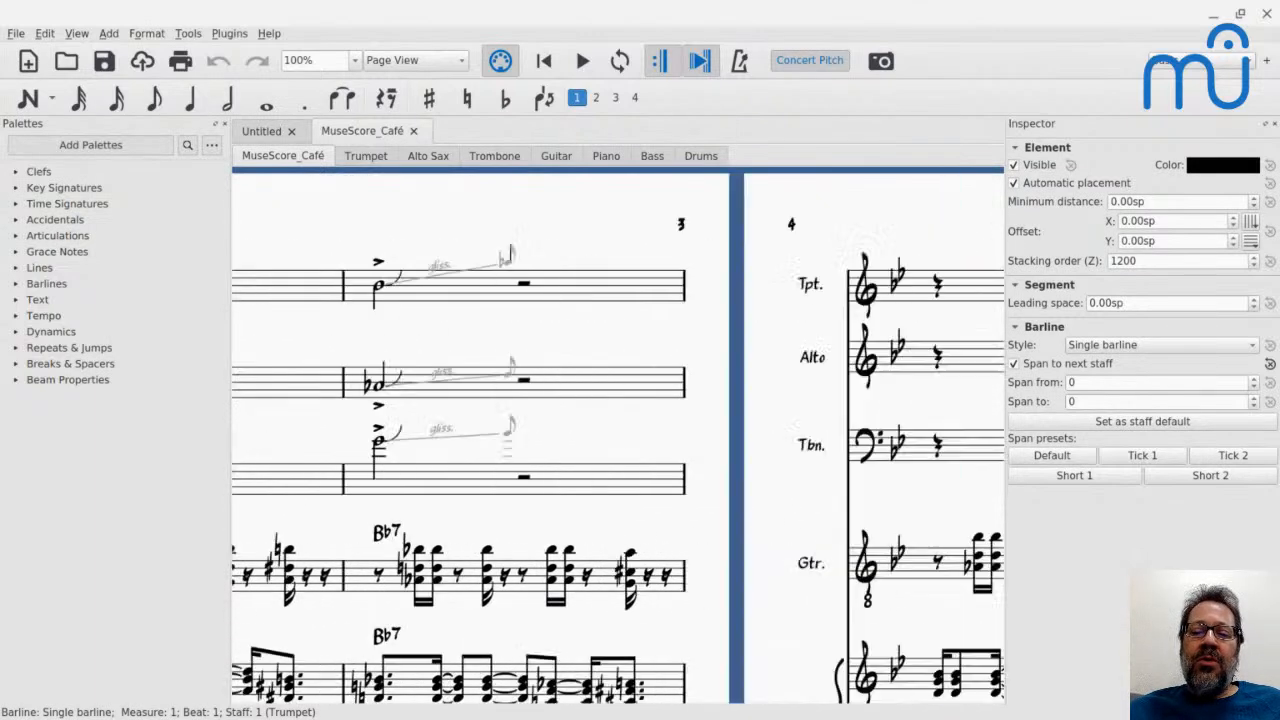
{"action": "scroll", "coordinate": [620, 435], "scroll_direction": "right", "scroll_amount": 15}
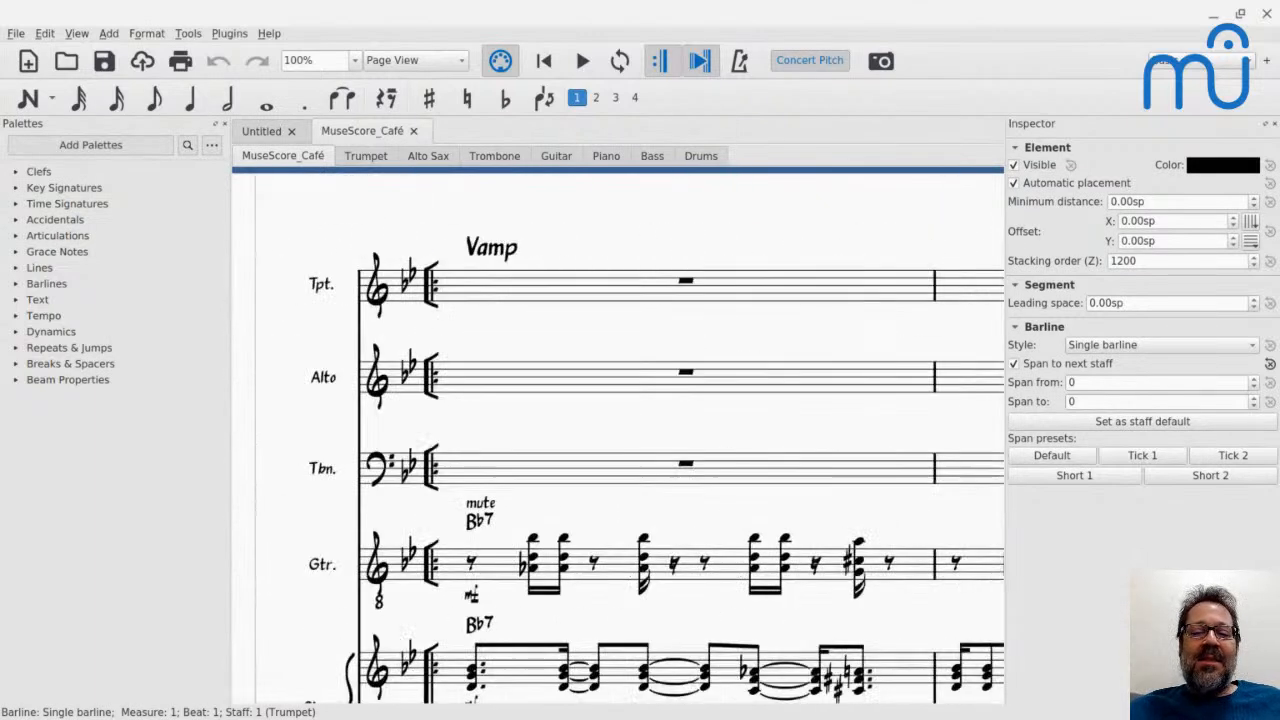
{"action": "scroll", "coordinate": [620, 435], "scroll_direction": "right", "scroll_amount": 15}
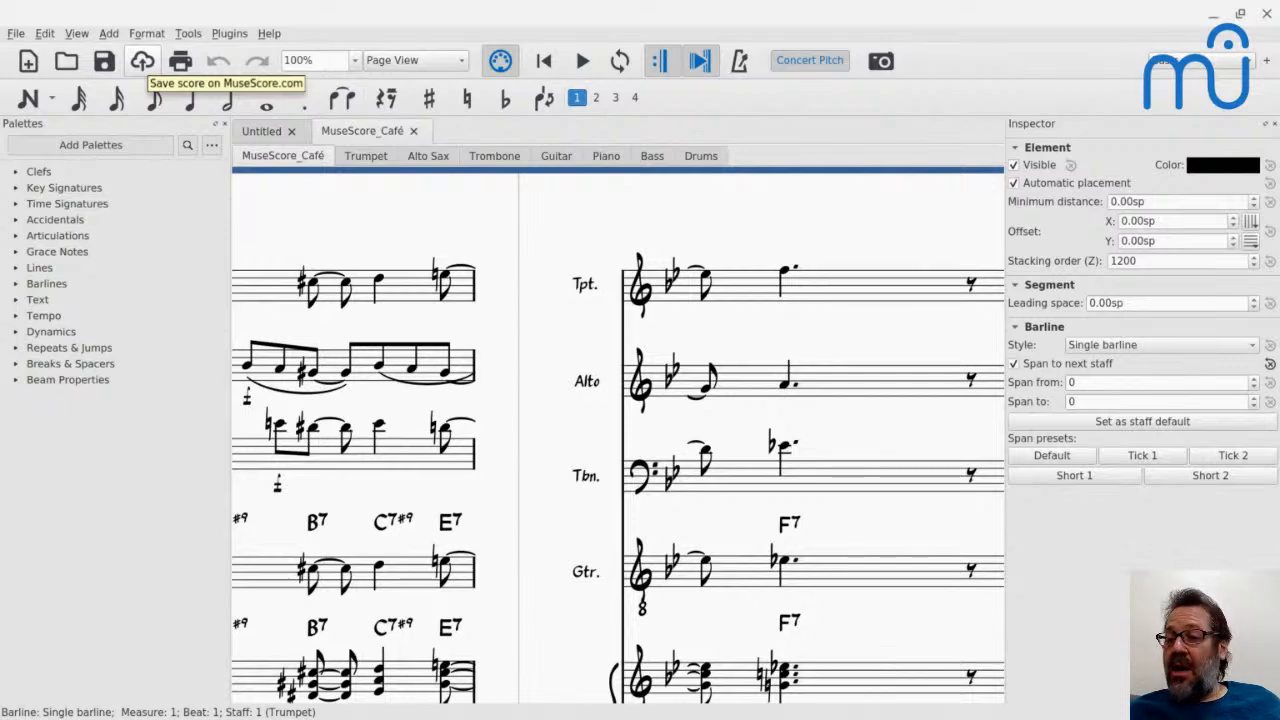
{"action": "left_click", "coordinate": [16, 34]}
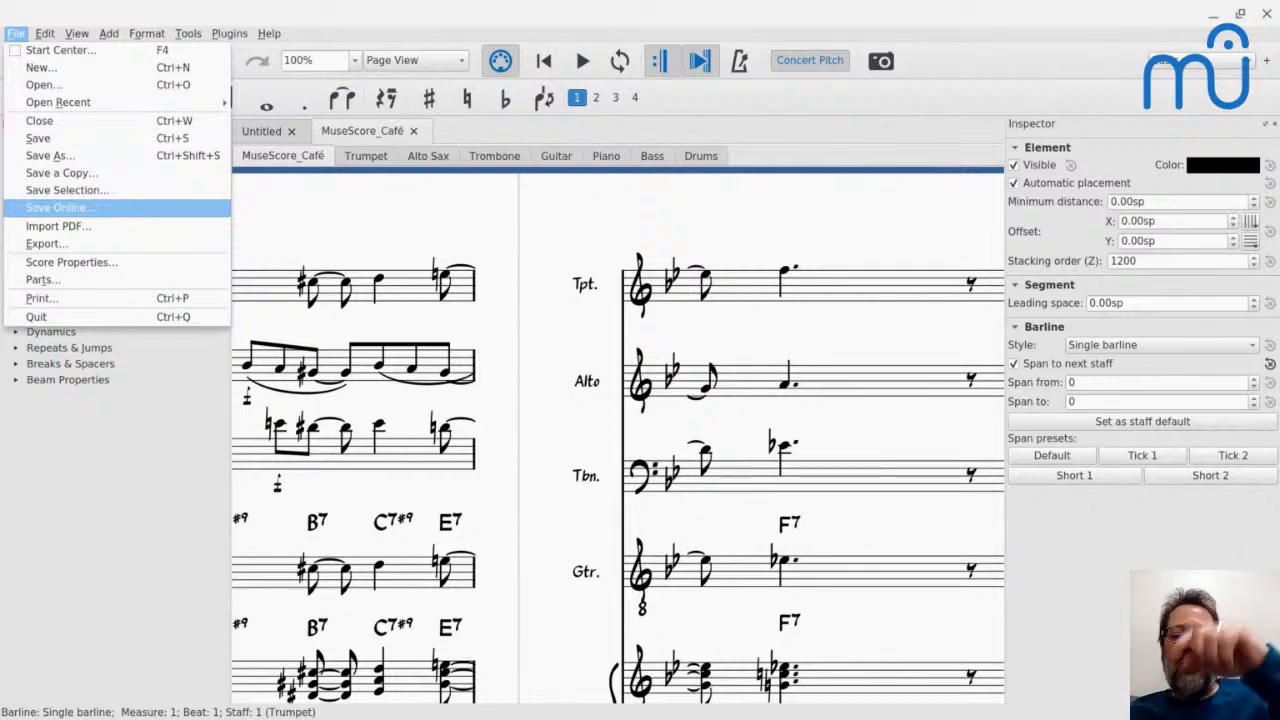
{"action": "key", "text": "Escape"}
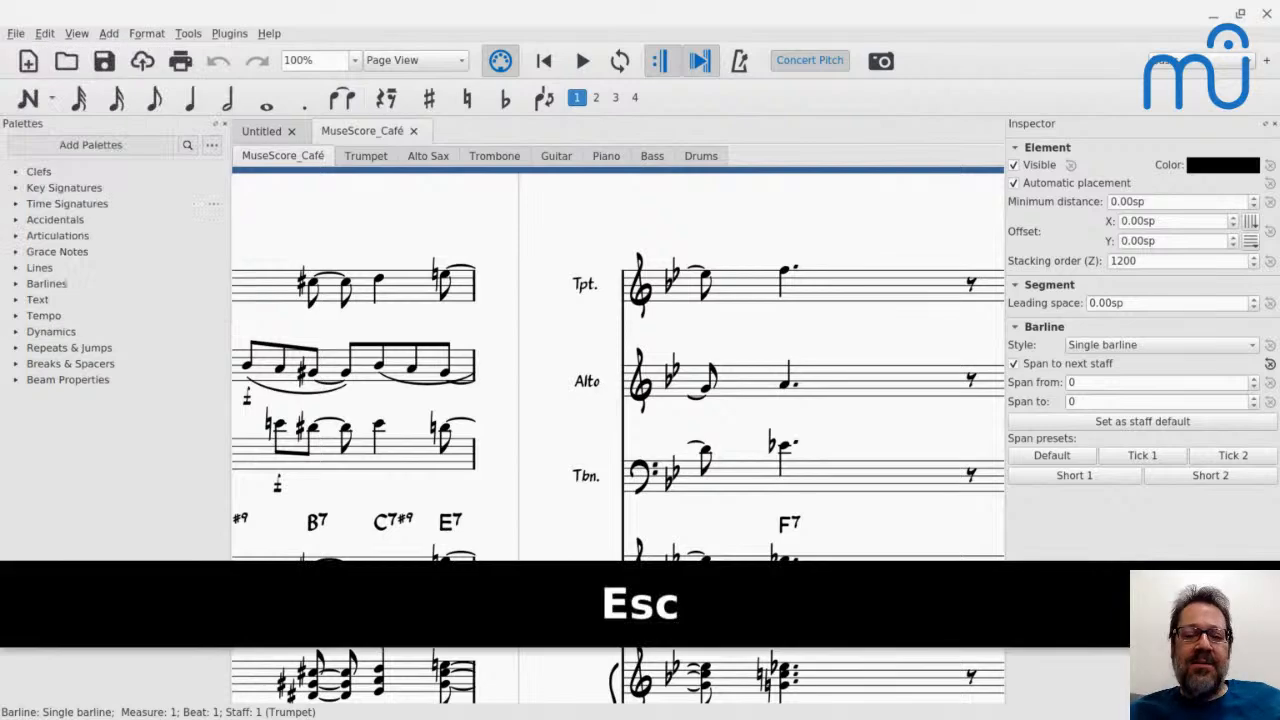
Switch to the Chrome browser and open the musescore.com dashboard in a new tab.
{"action": "key", "text": "alt+Tab"}
{"action": "key", "text": "alt+Tab"}
{"action": "key", "text": "alt+Tab"}
{"action": "key", "text": "alt+Tab"}
{"action": "key", "text": "alt+Tab"}
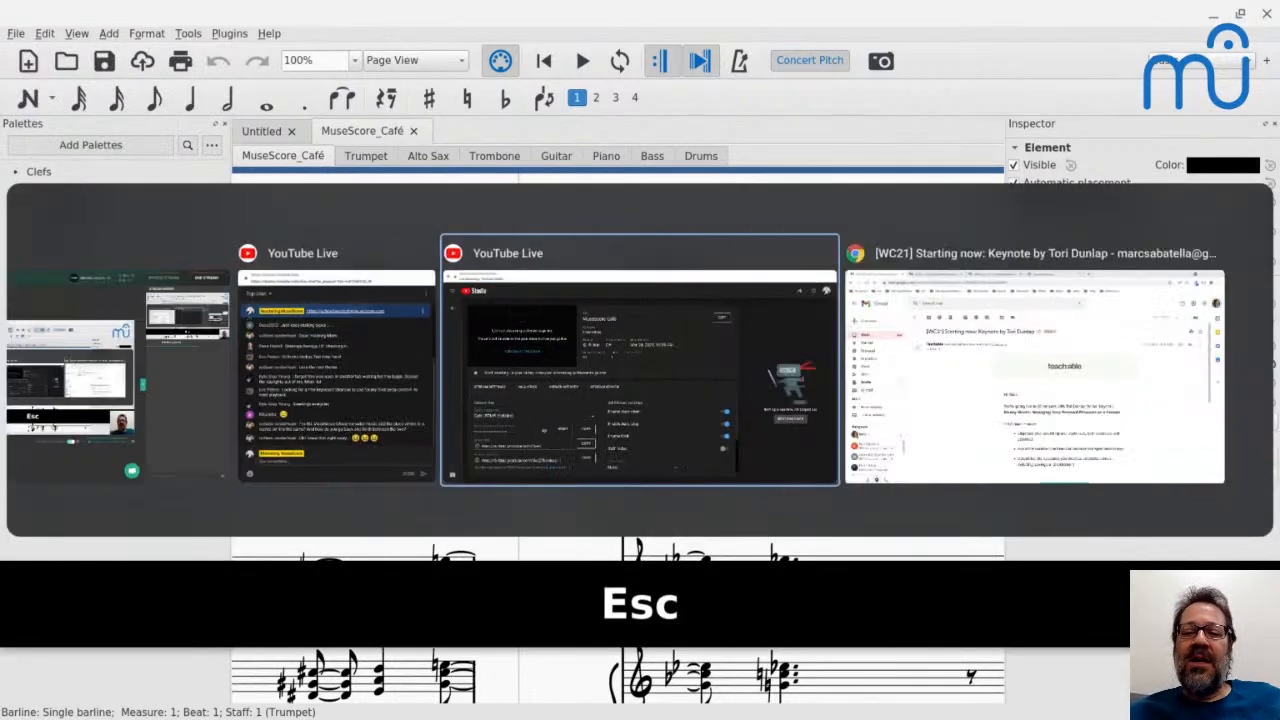
{"action": "key", "text": "ctrl+t"}
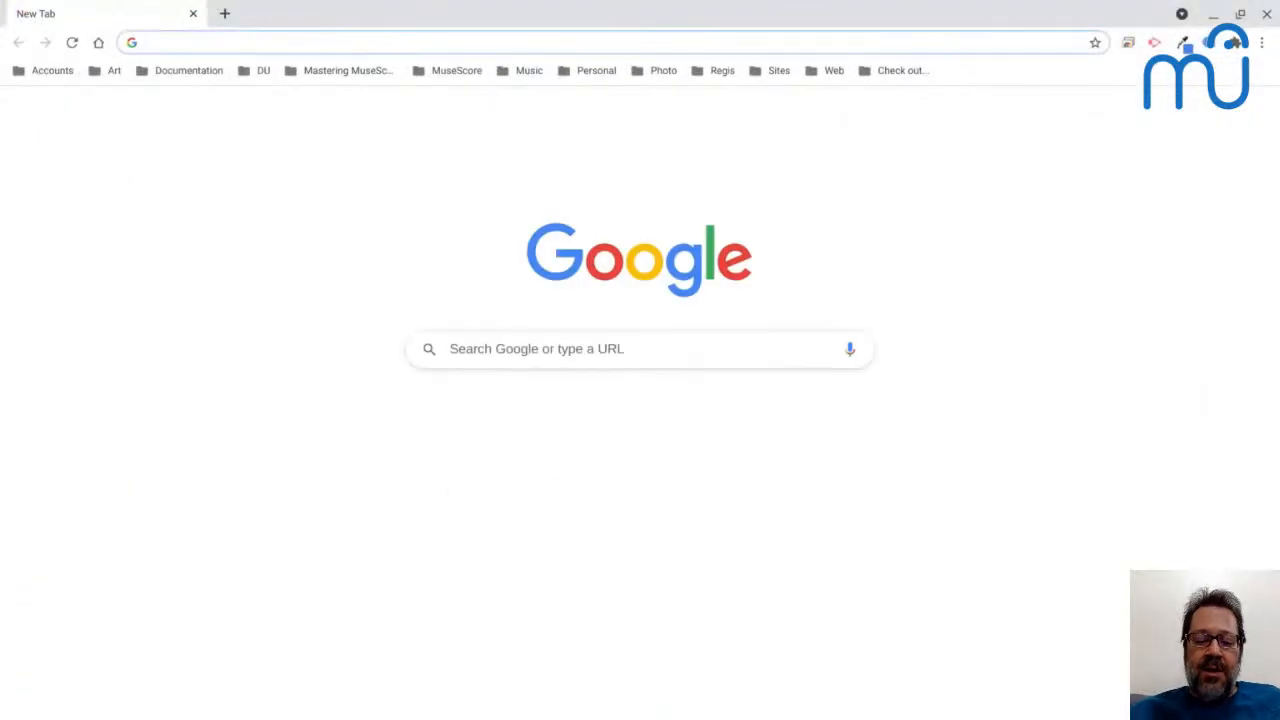
{"action": "type", "text": "muses"}
{"action": "key", "text": "Return"}
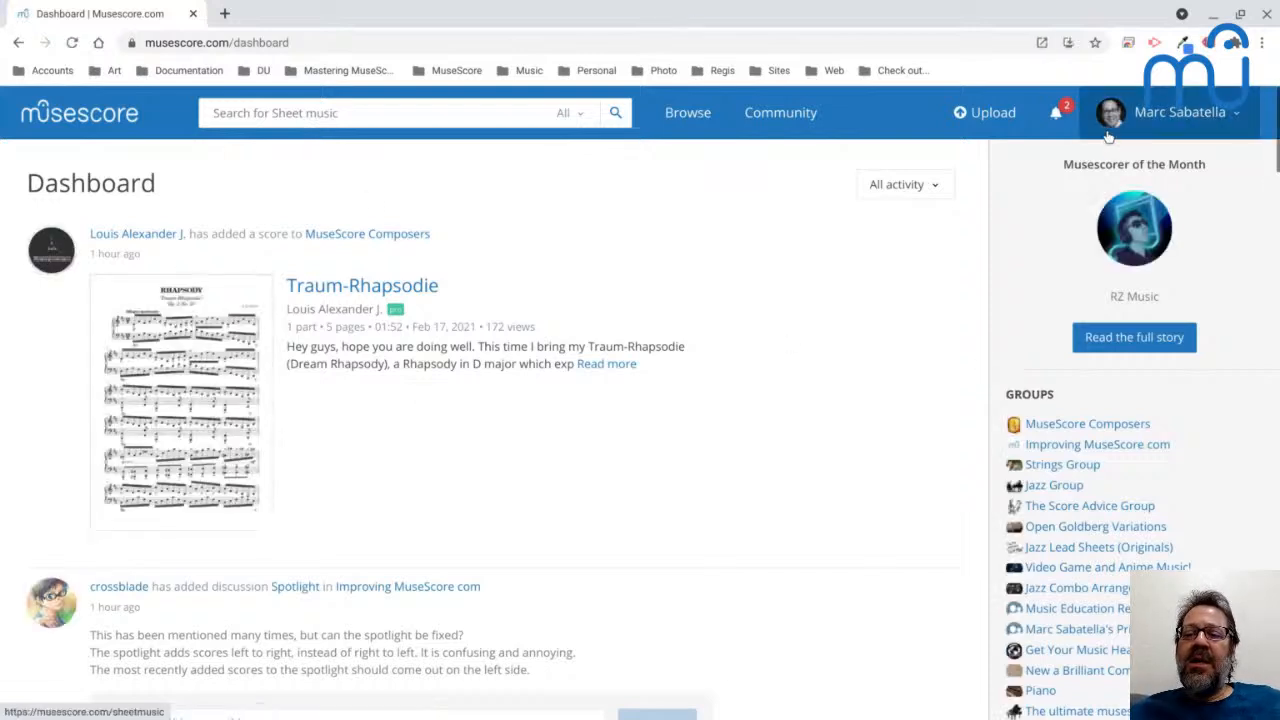
Open the score upload page on musescore.com and look over its file selection area.
{"action": "left_click", "coordinate": [979, 125]}
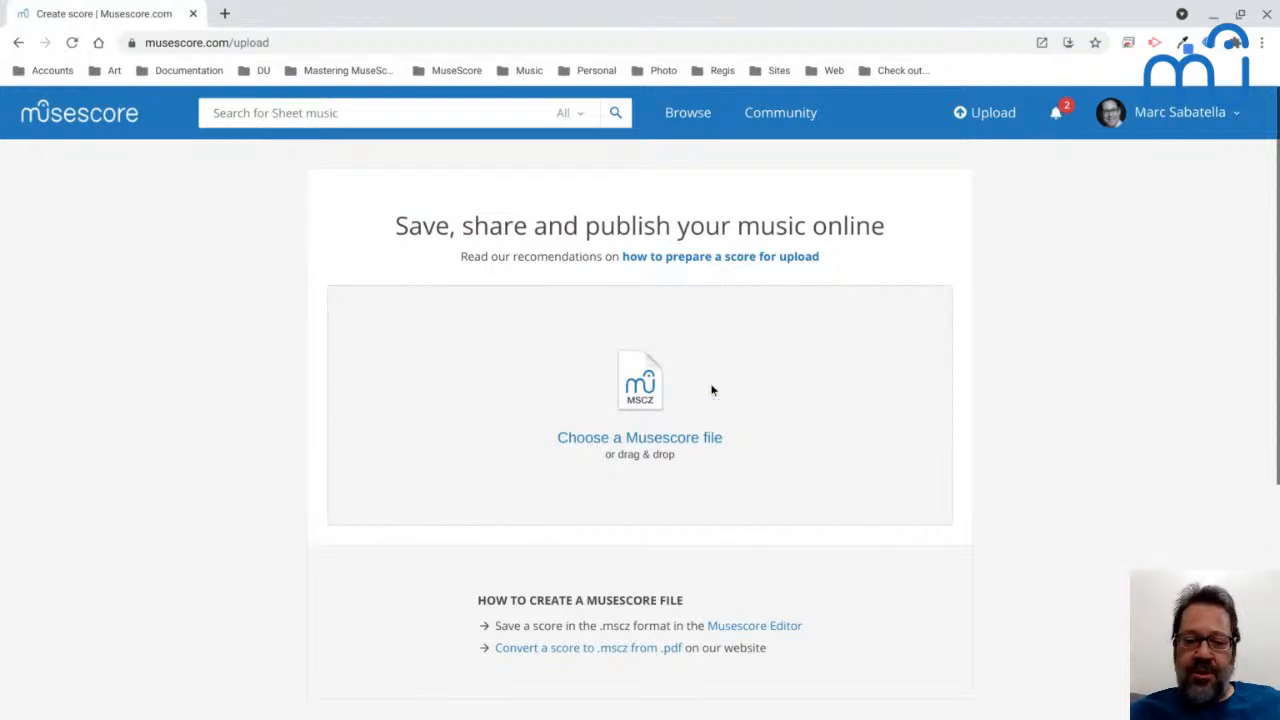
{"action": "scroll", "coordinate": [636, 336], "scroll_direction": "down", "scroll_amount": 2}
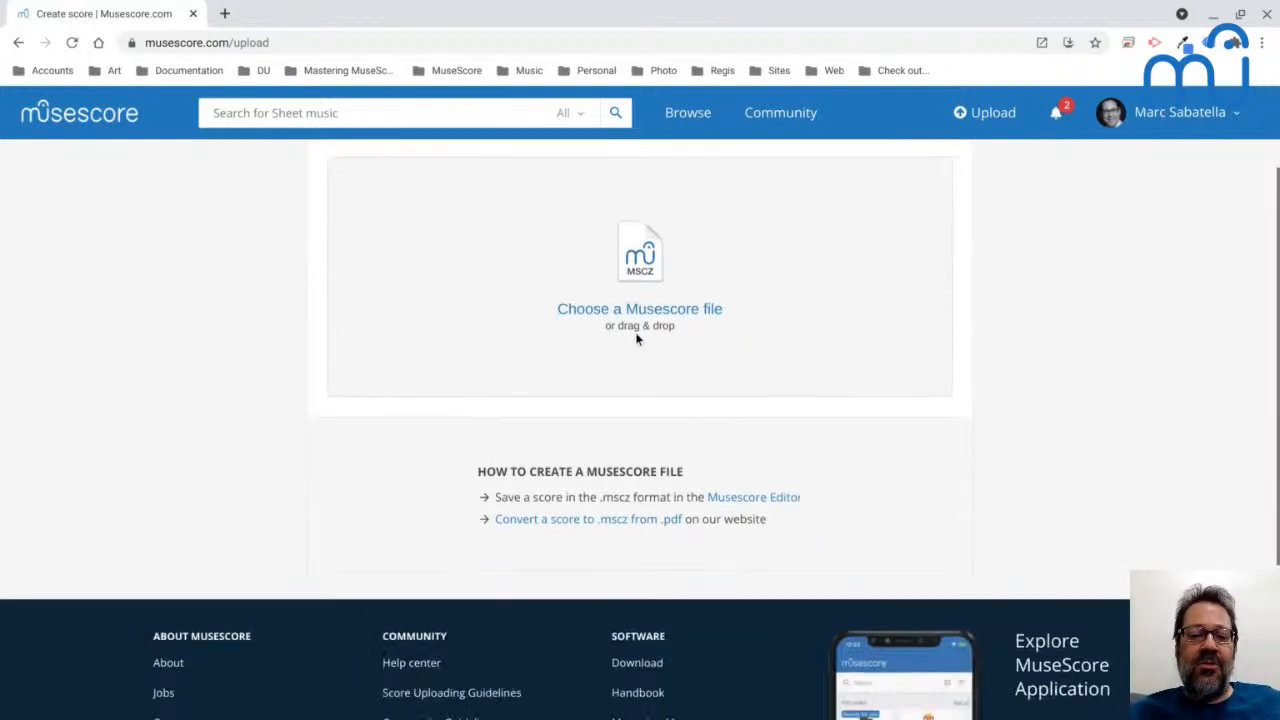
{"action": "scroll", "coordinate": [635, 332], "scroll_direction": "up", "scroll_amount": 2}
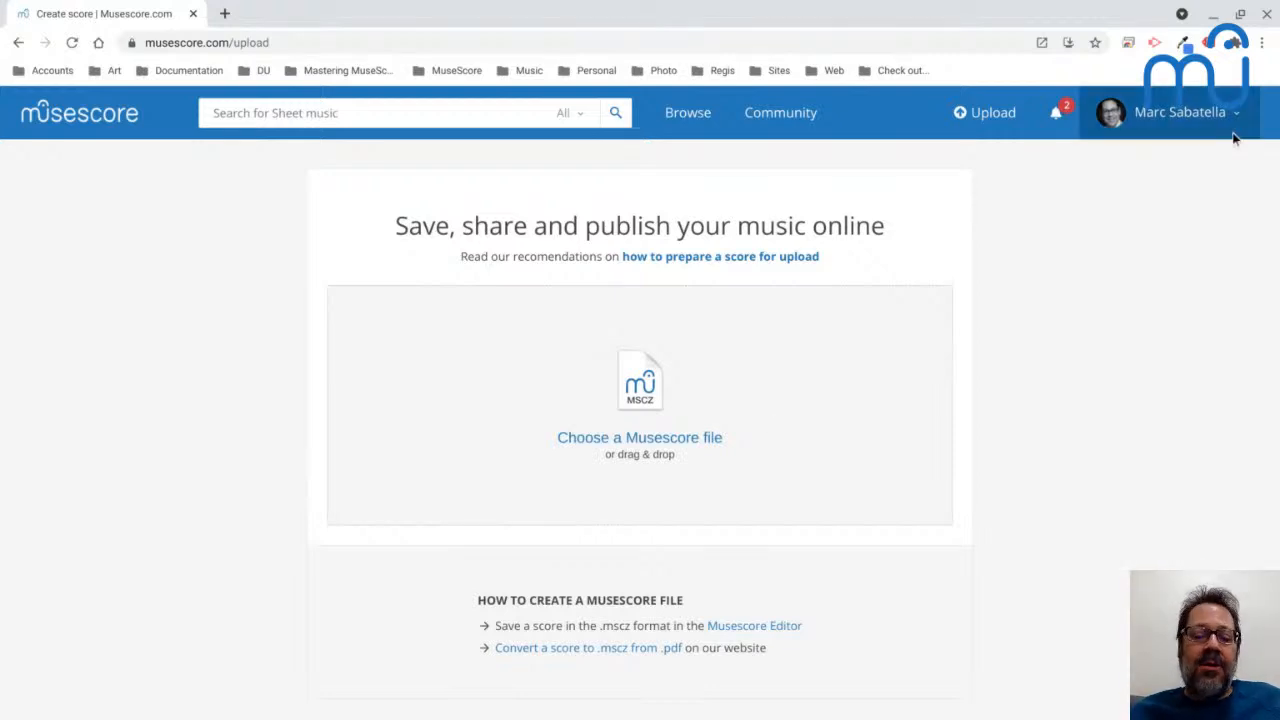
Switch back to MuseScore, start saving the score to MuseScore.com, and open the link to its existing online version.
{"action": "key", "text": "alt+Tab"}
{"action": "key", "text": "alt+Tab"}
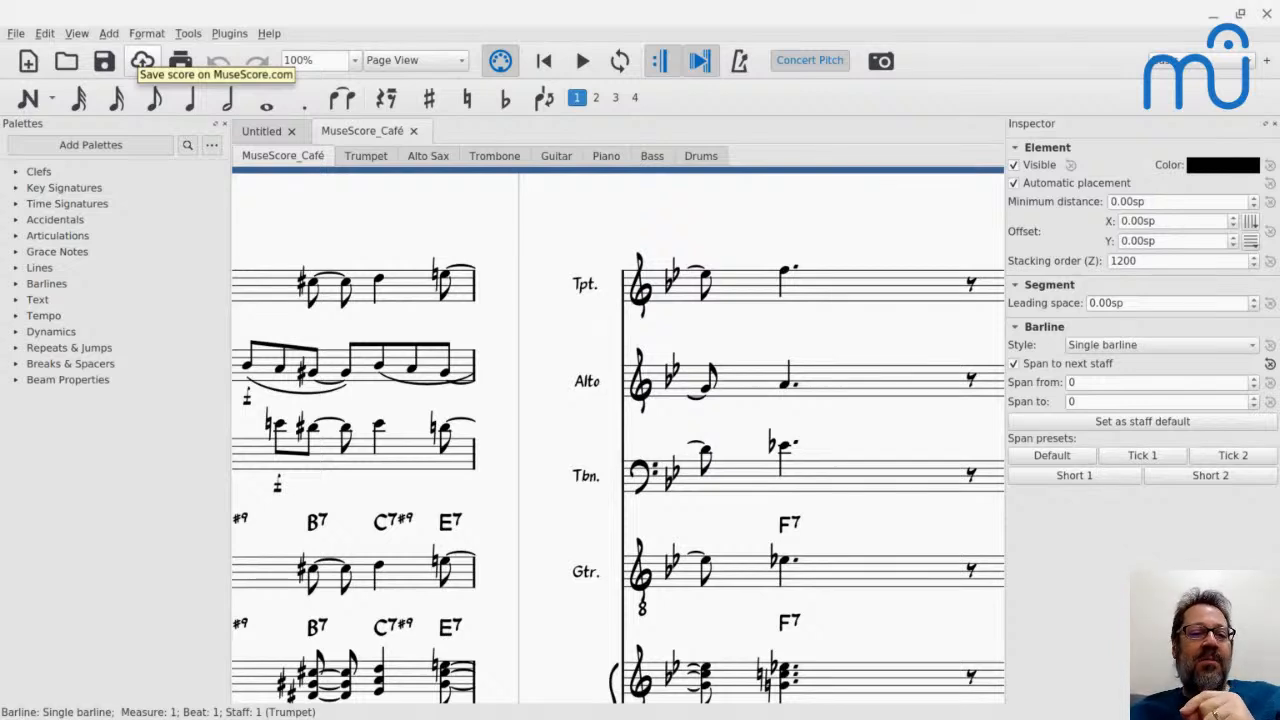
{"action": "left_click", "coordinate": [142, 62]}
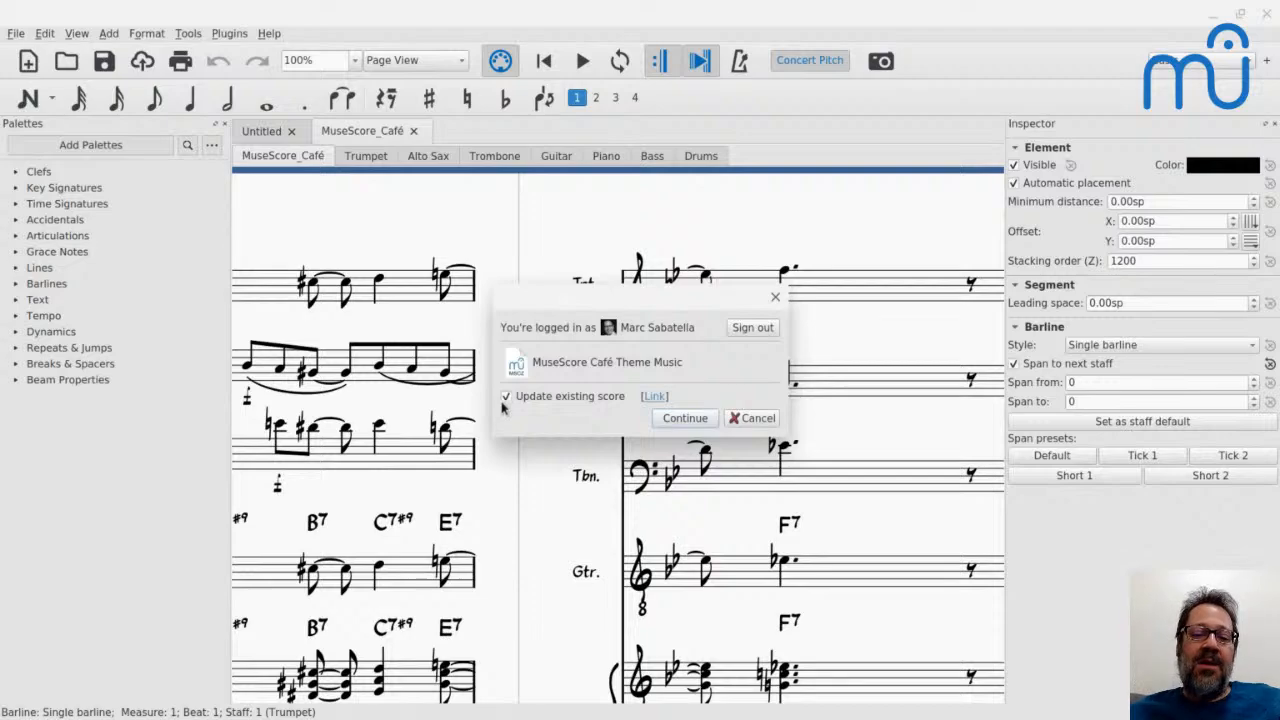
{"action": "left_click", "coordinate": [653, 397]}
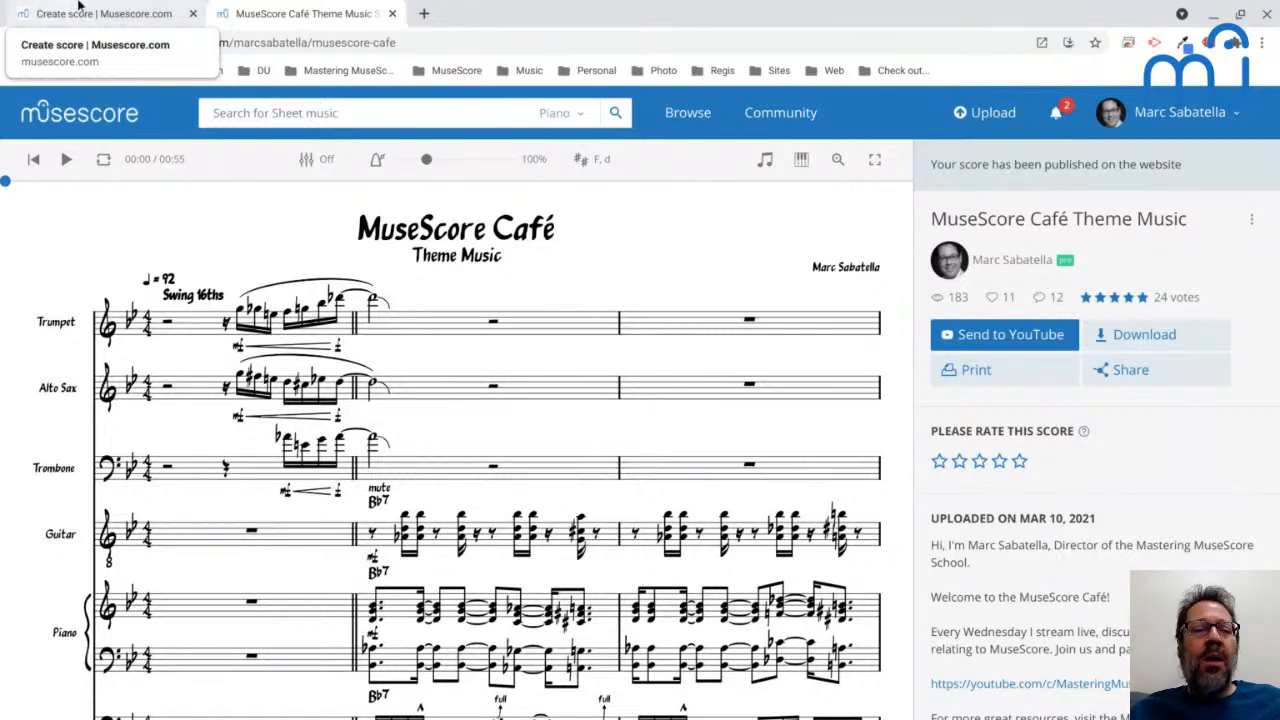
Switch back to MuseScore, cancel the pending save, and save the Untitled score to MuseScore.com instead.
{"action": "key", "text": "alt+Tab"}
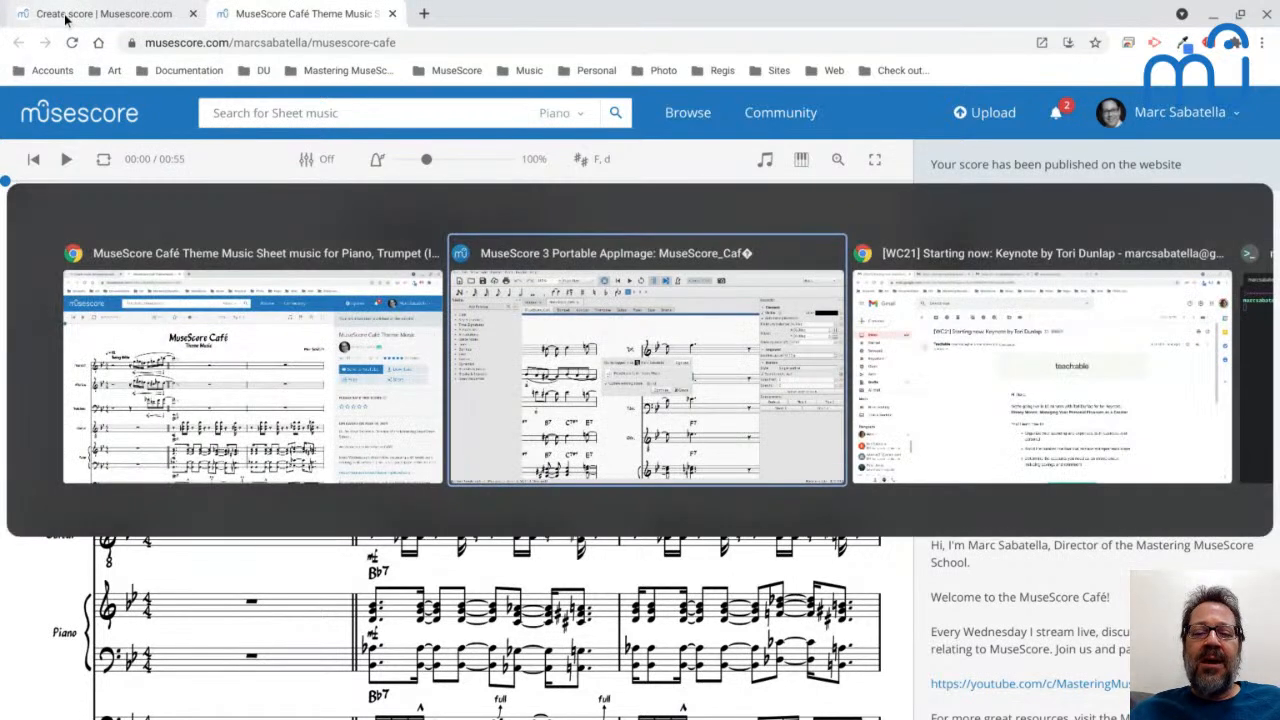
{"action": "key", "text": "Escape"}
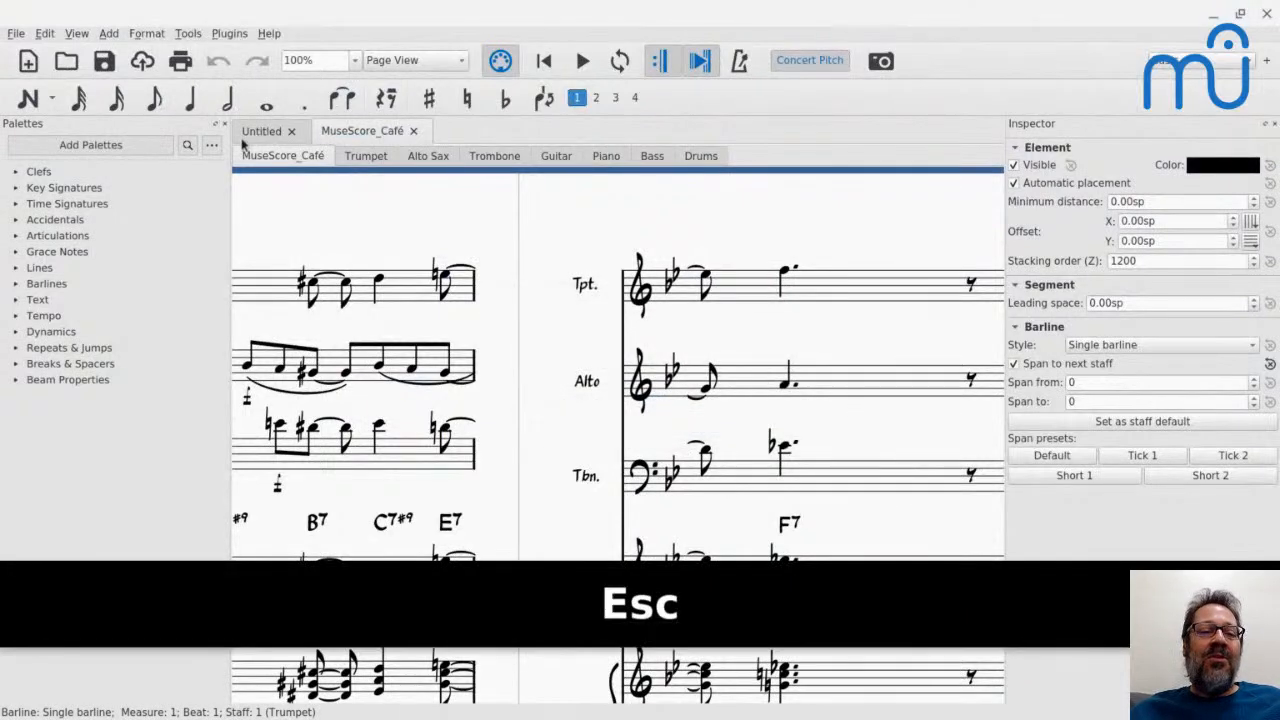
{"action": "left_click", "coordinate": [245, 139]}
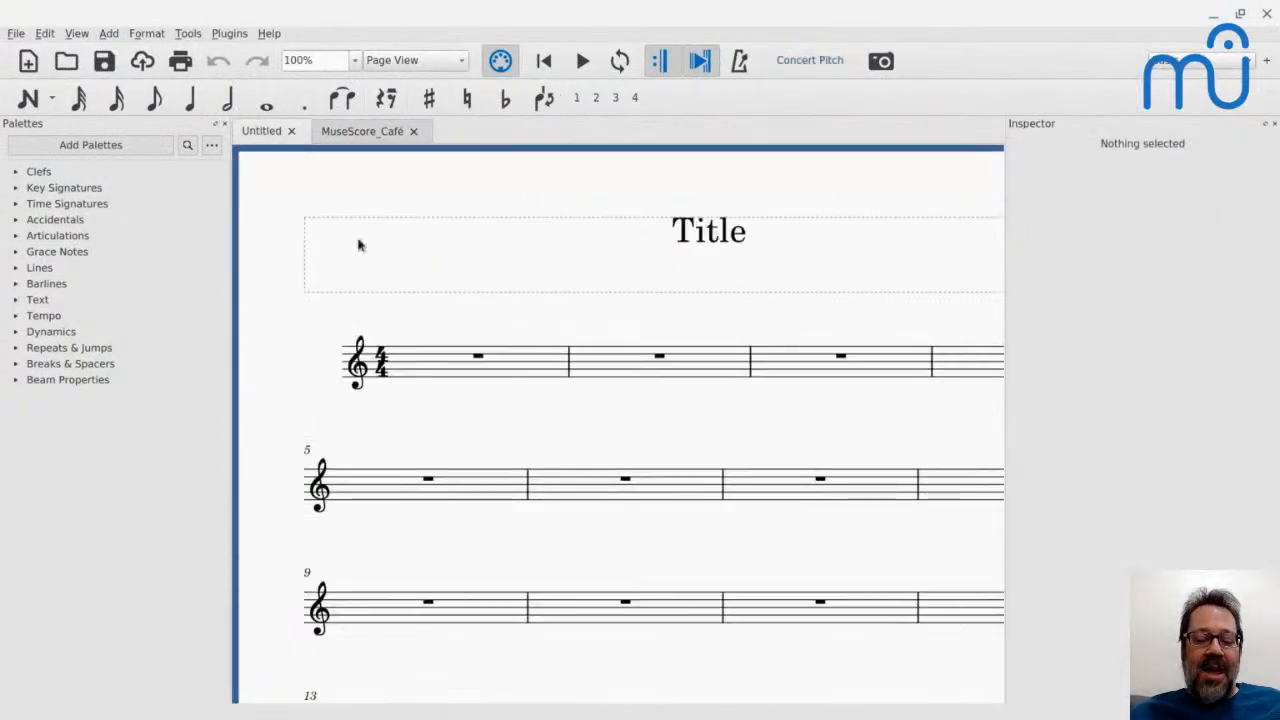
{"action": "left_click", "coordinate": [142, 61]}
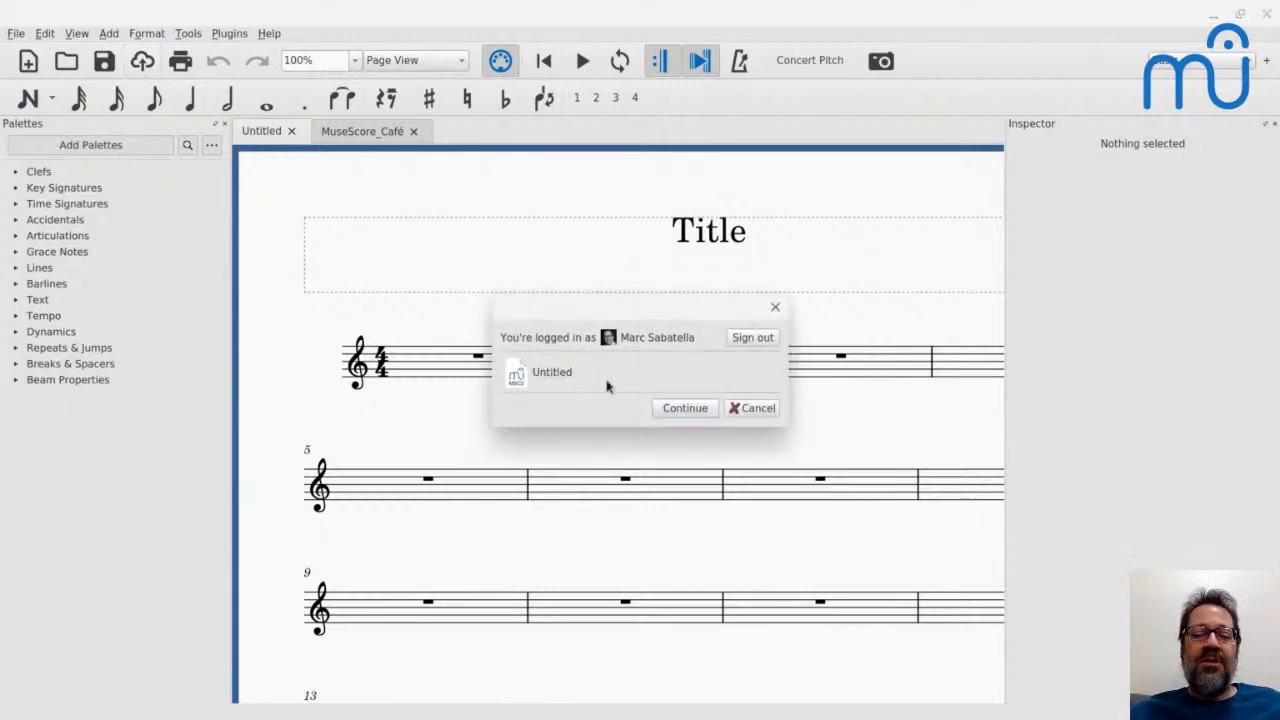
{"action": "left_click", "coordinate": [690, 410]}
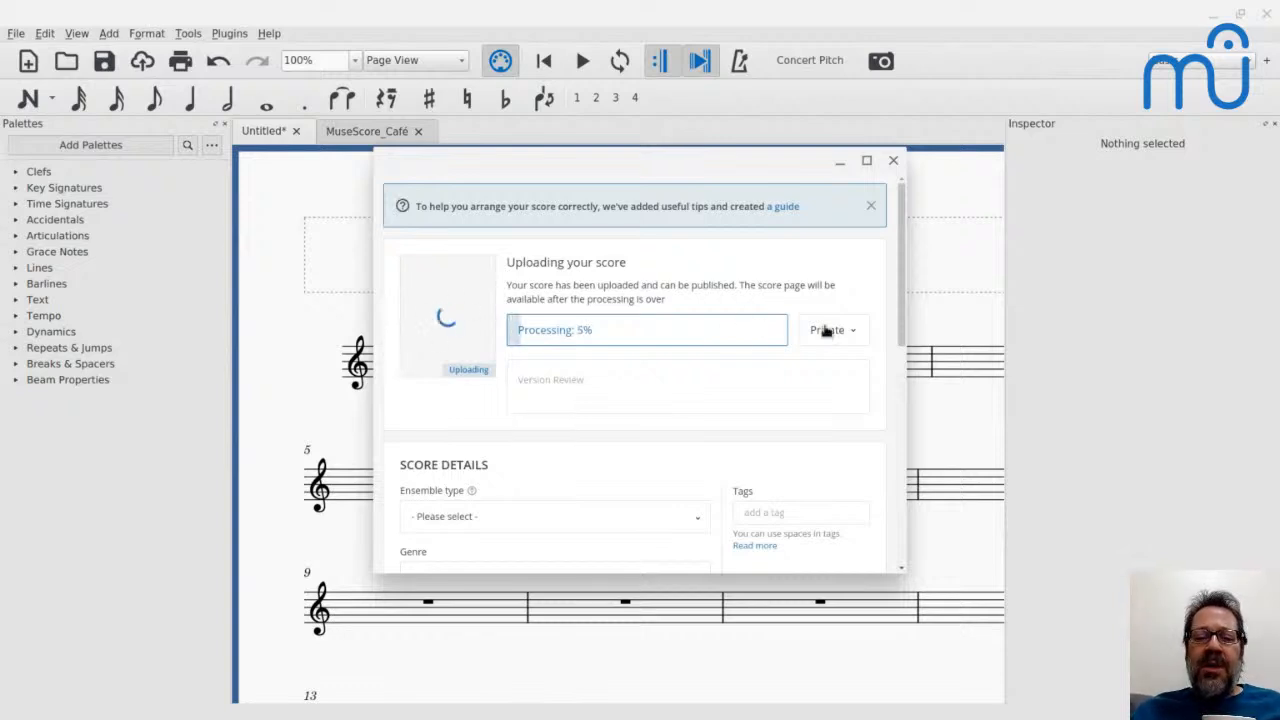
Examine the visibility options, score details fields and processing status in the MuseScore.com upload form, leaving the visibility set to Private.
{"action": "left_click", "coordinate": [826, 331]}
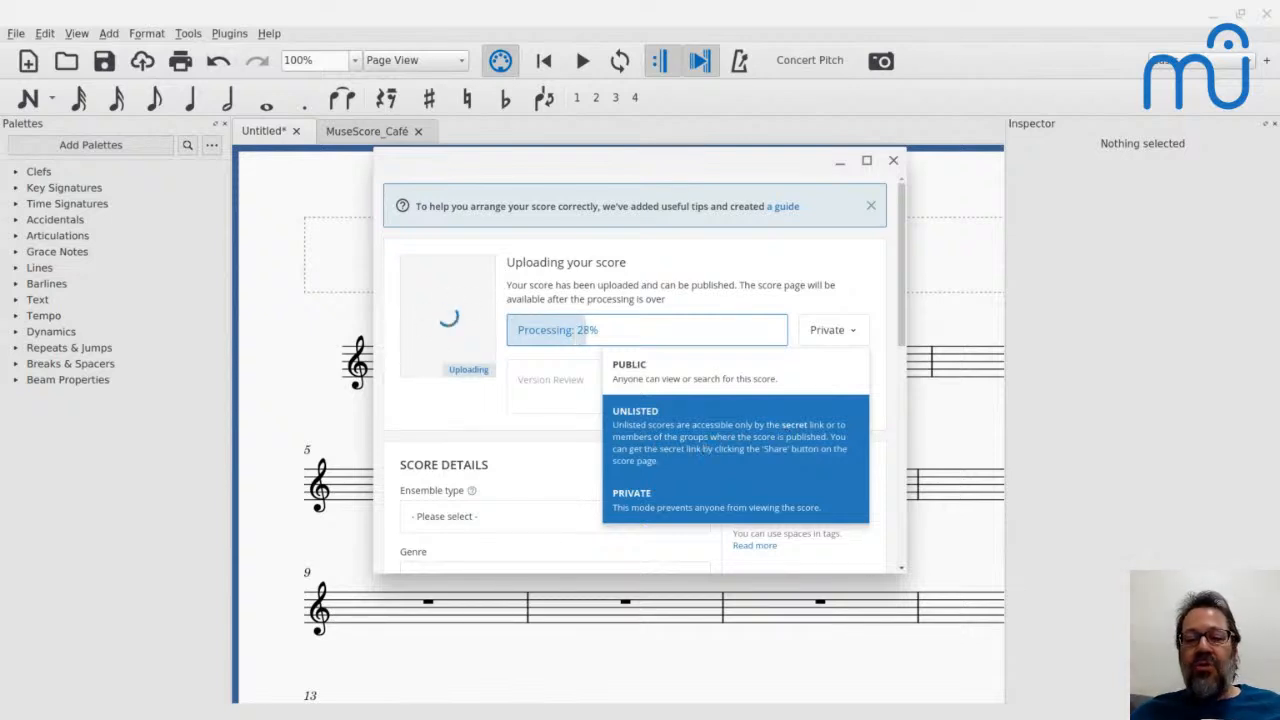
{"action": "left_click", "coordinate": [843, 282]}
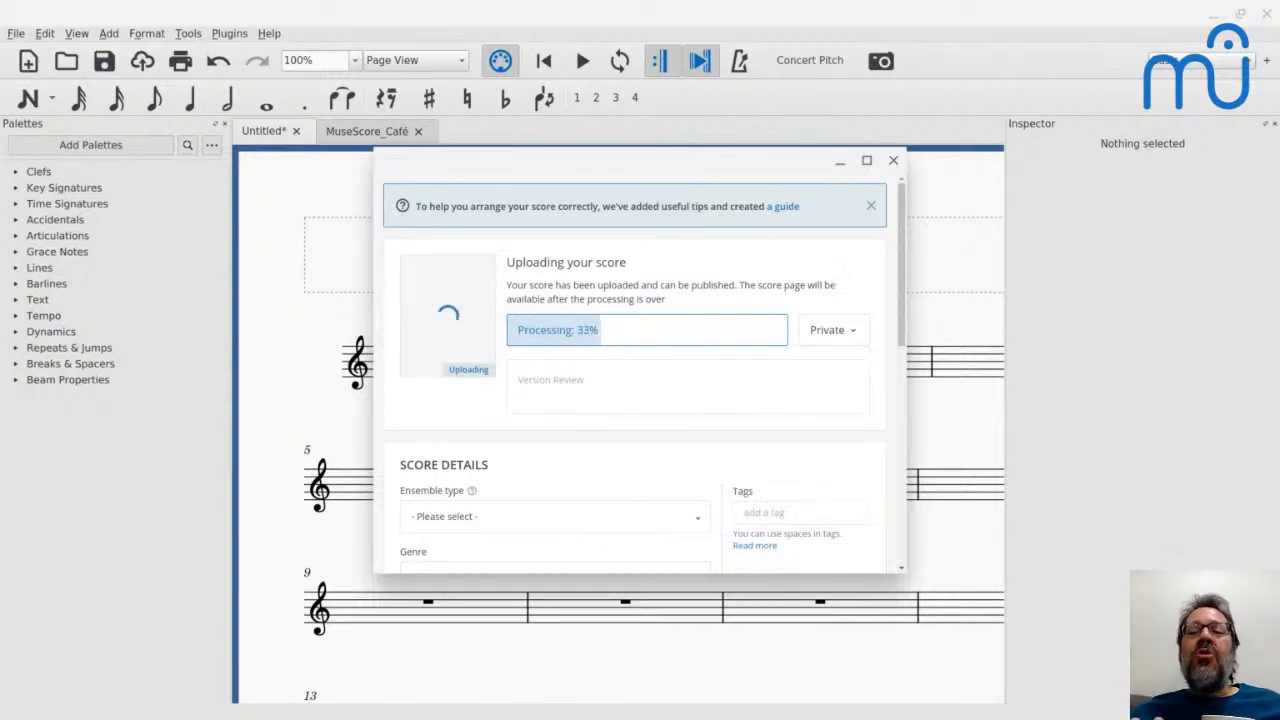
{"action": "scroll", "coordinate": [640, 380], "scroll_direction": "down", "scroll_amount": 1}
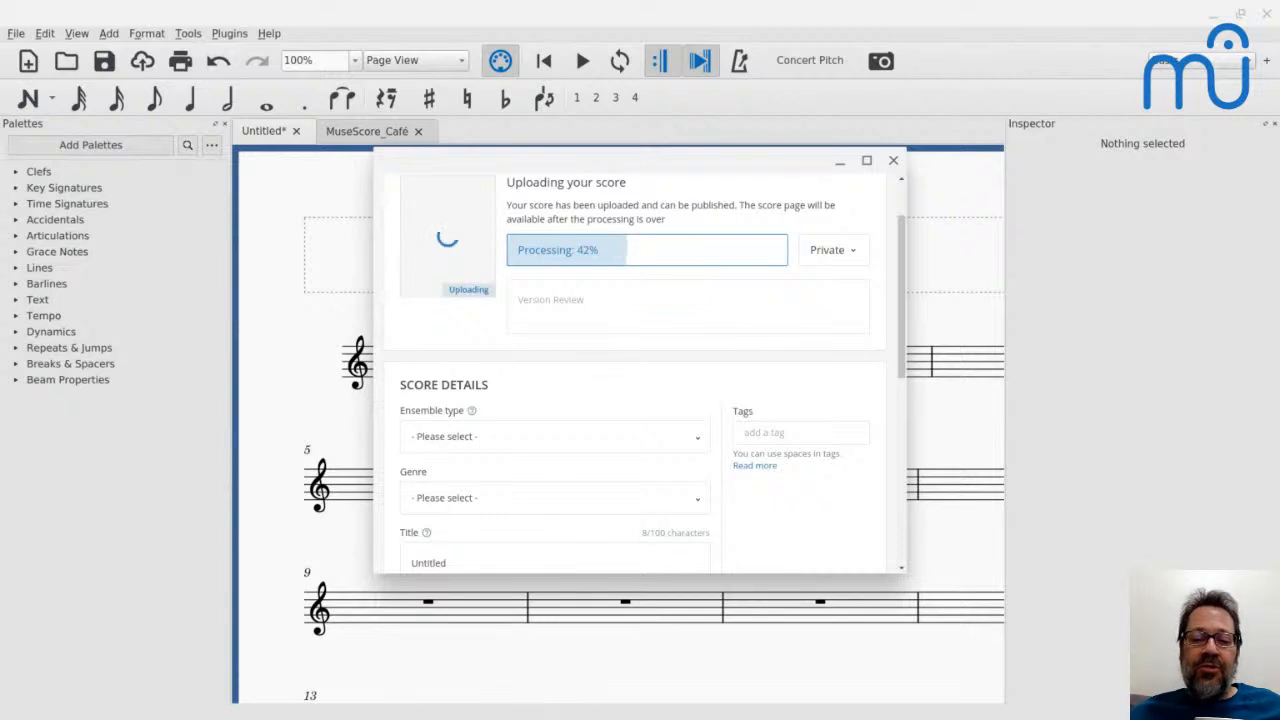
{"action": "scroll", "coordinate": [640, 370], "scroll_direction": "down", "scroll_amount": 1}
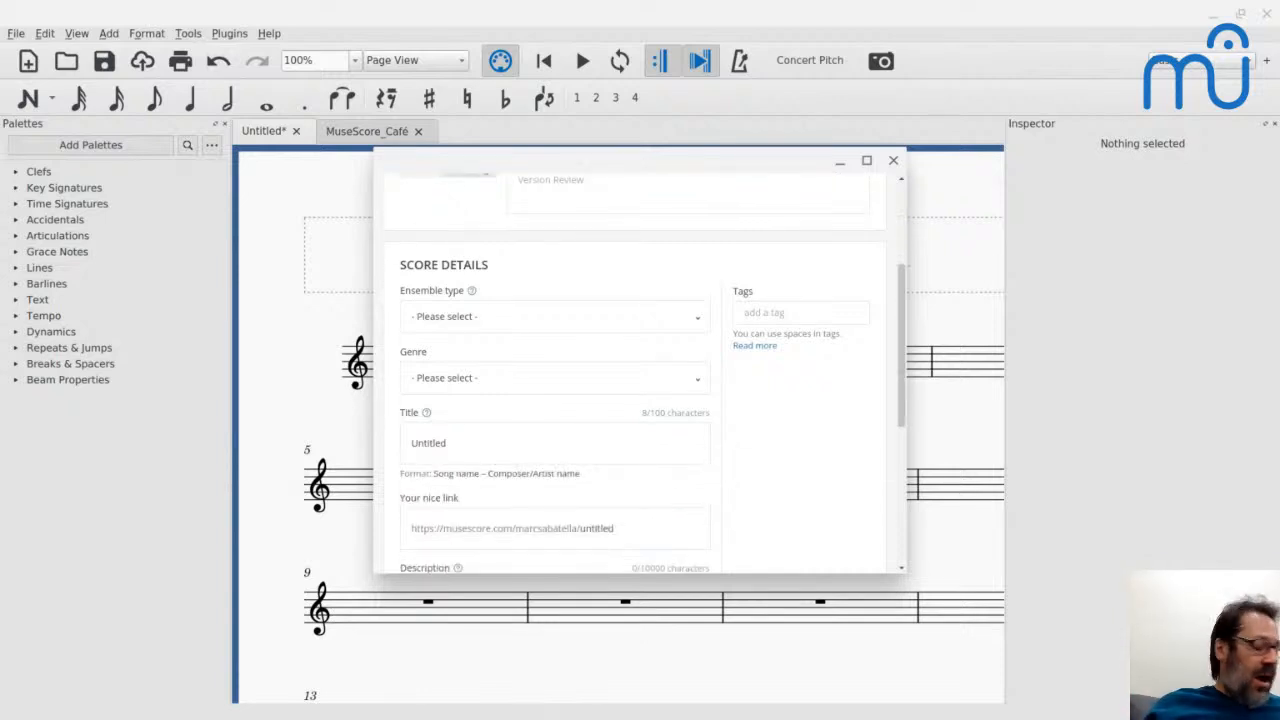
{"action": "scroll", "coordinate": [533, 447], "scroll_direction": "down", "scroll_amount": 1}
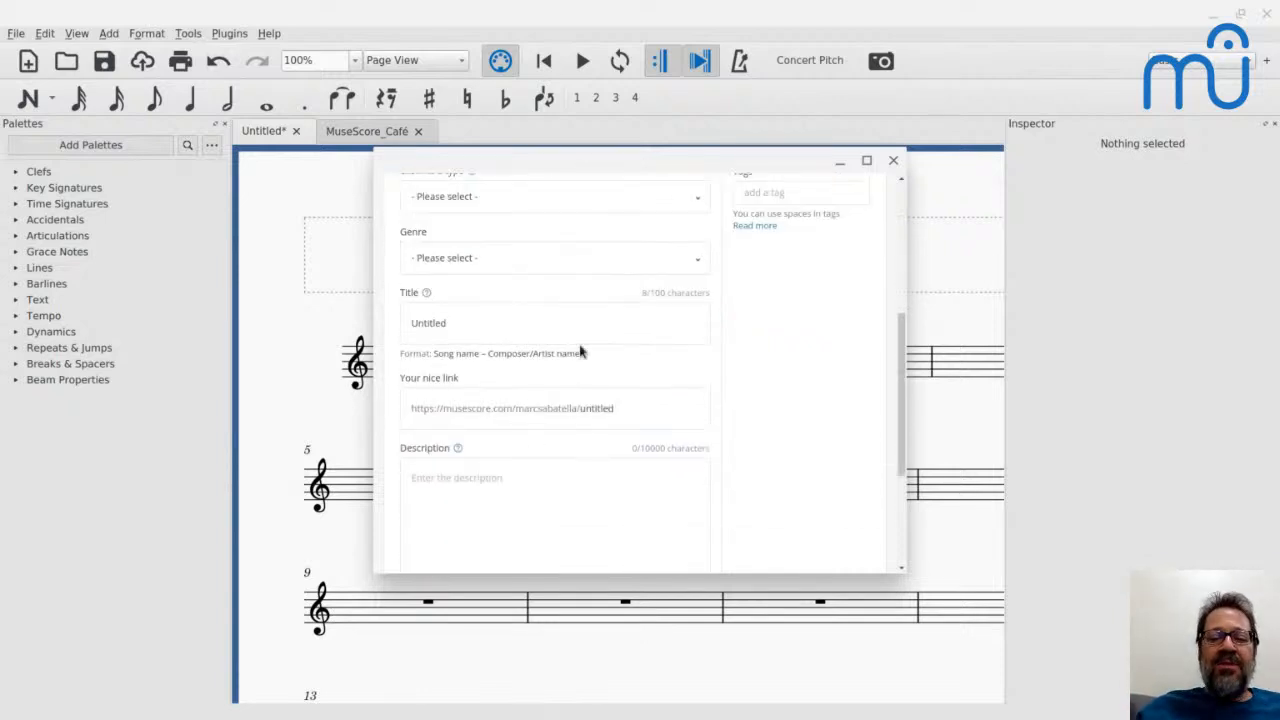
{"action": "scroll", "coordinate": [580, 351], "scroll_direction": "down", "scroll_amount": 2}
{"action": "scroll", "coordinate": [580, 351], "scroll_direction": "up", "scroll_amount": 4}
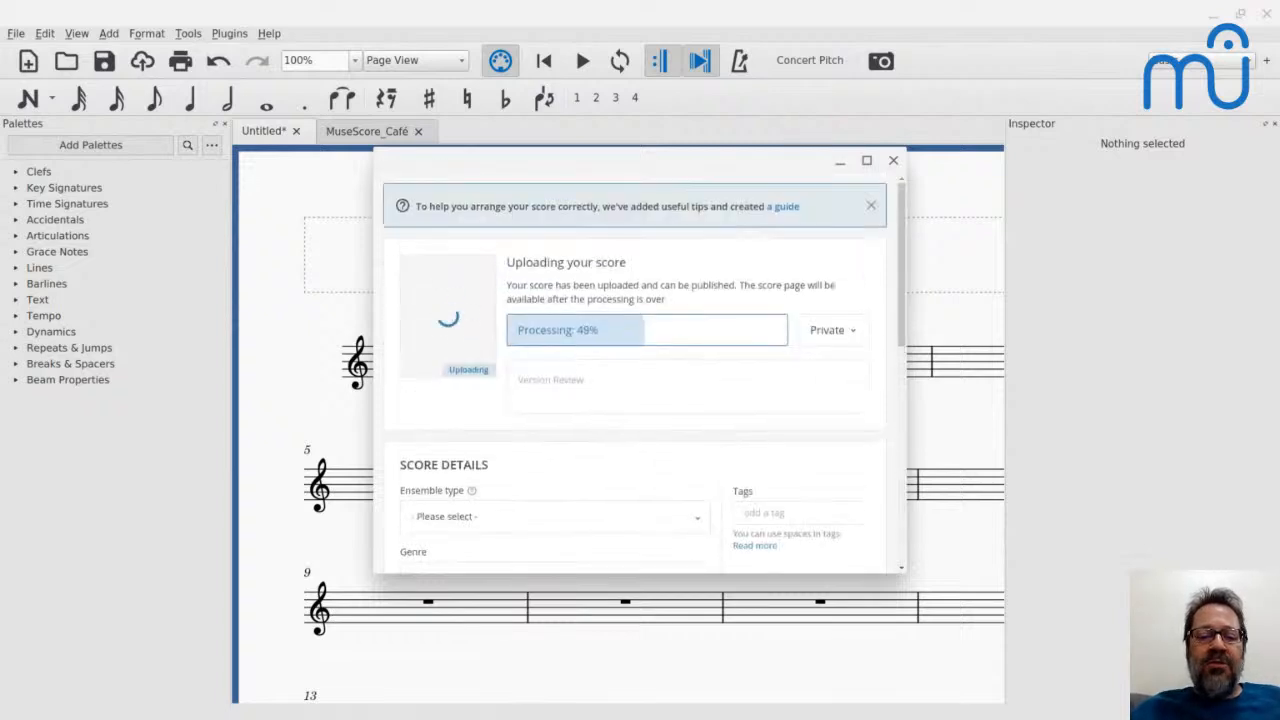
{"action": "scroll", "coordinate": [580, 351], "scroll_direction": "down", "scroll_amount": 2}
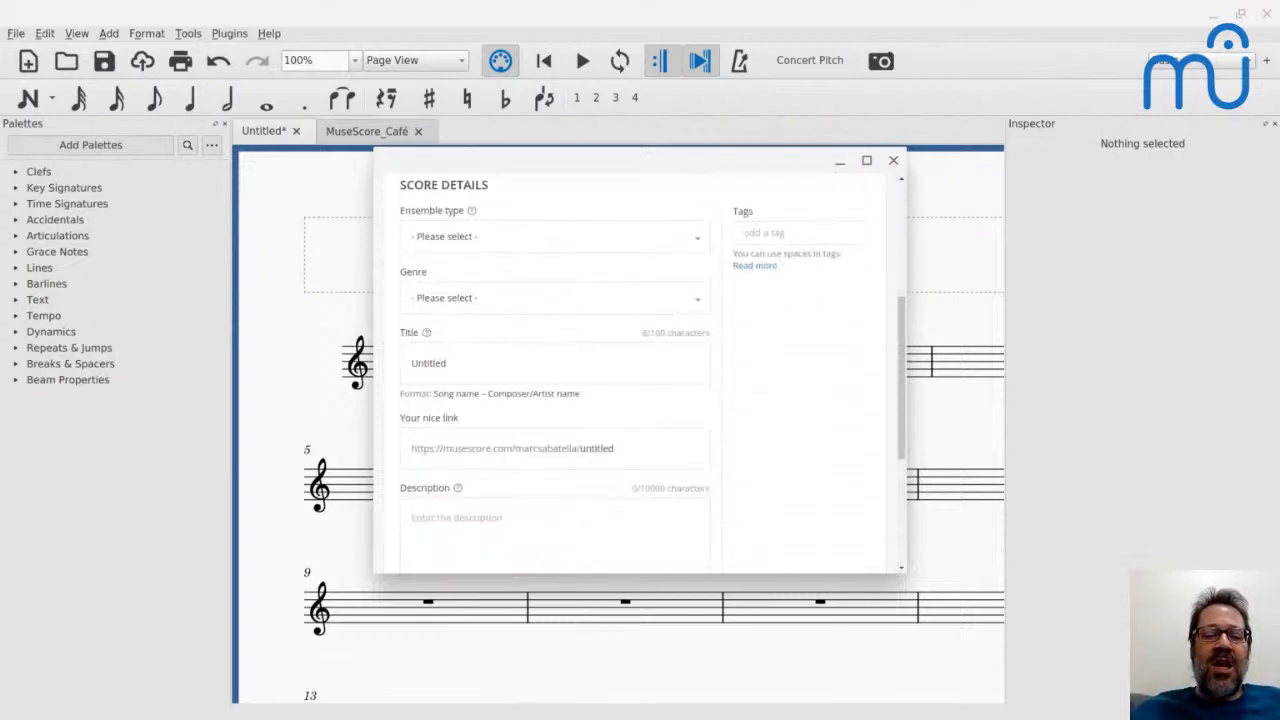
{"action": "scroll", "coordinate": [580, 351], "scroll_direction": "down", "scroll_amount": 1}
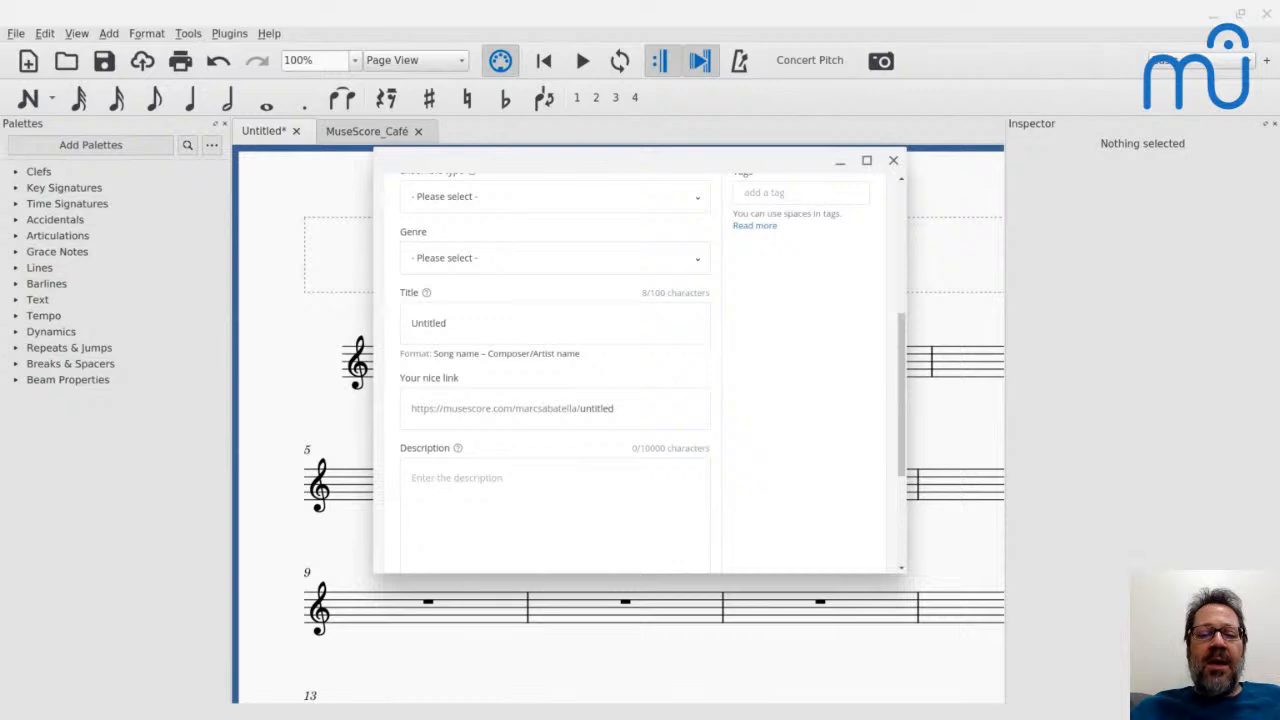
{"action": "scroll", "coordinate": [580, 351], "scroll_direction": "down", "scroll_amount": 5}
{"action": "scroll", "coordinate": [580, 351], "scroll_direction": "up", "scroll_amount": 12}
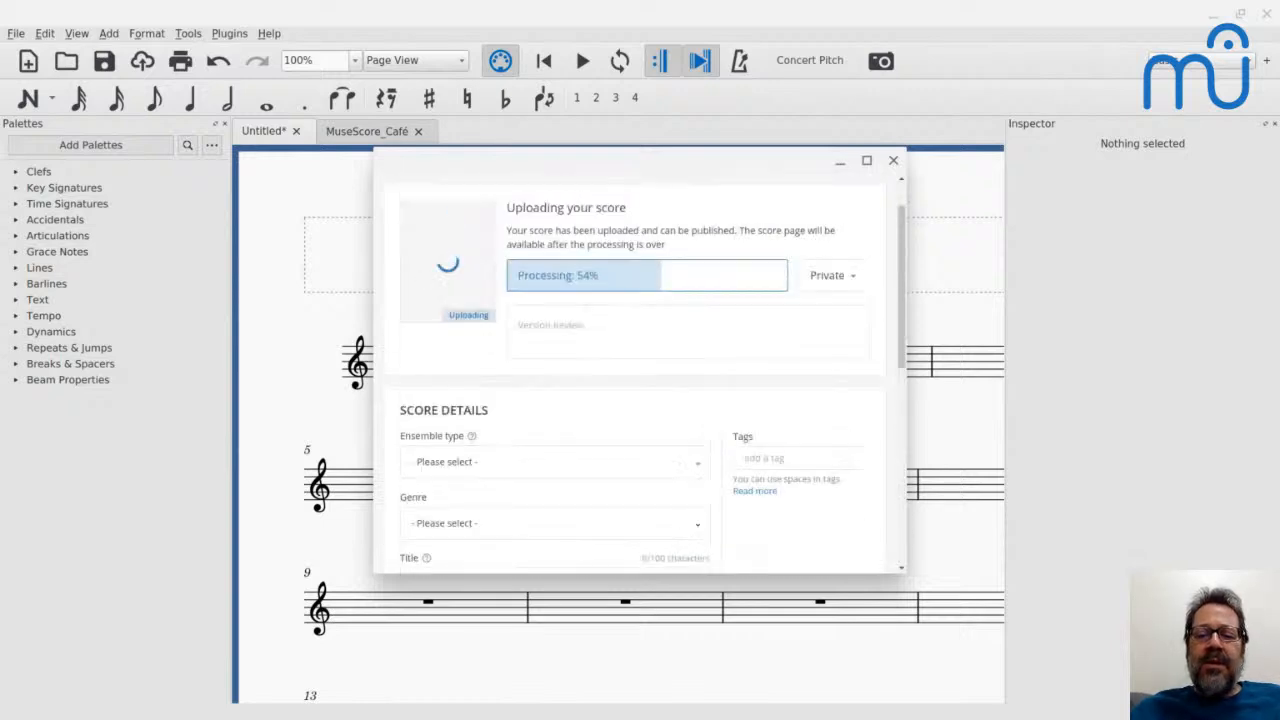
{"action": "scroll", "coordinate": [580, 351], "scroll_direction": "down", "scroll_amount": 3}
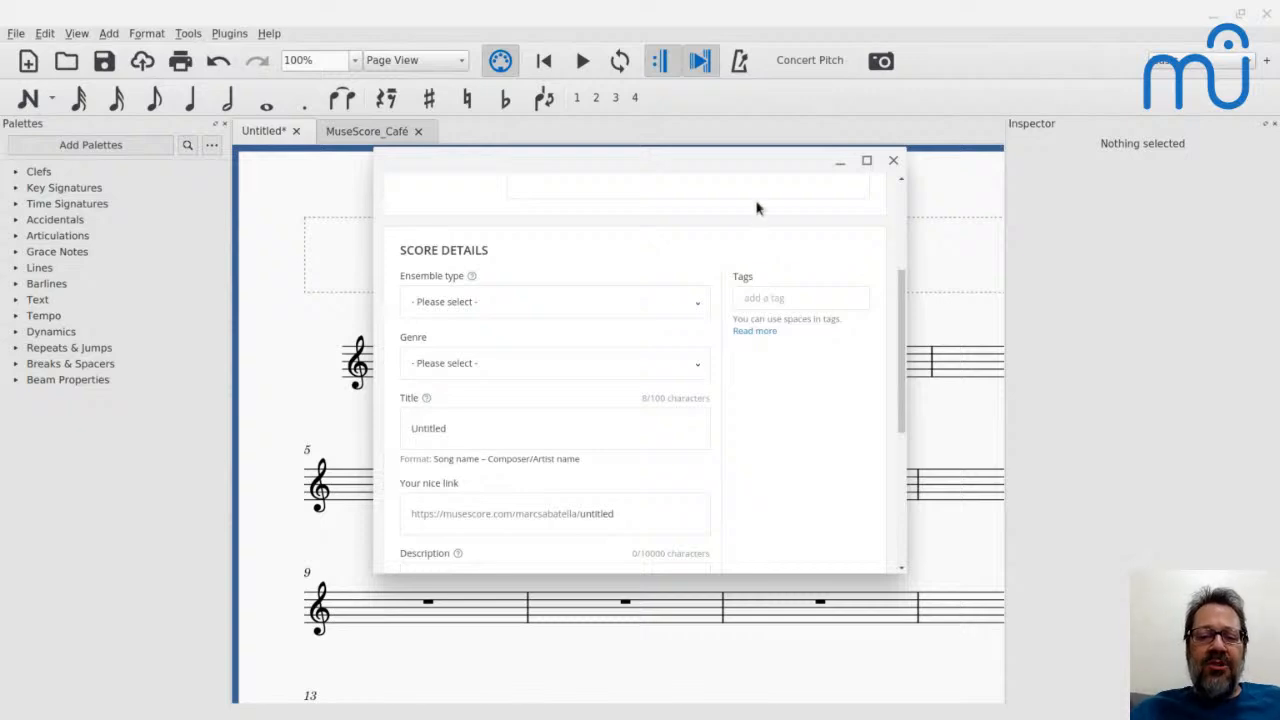
{"action": "scroll", "coordinate": [531, 291], "scroll_direction": "up", "scroll_amount": 3}
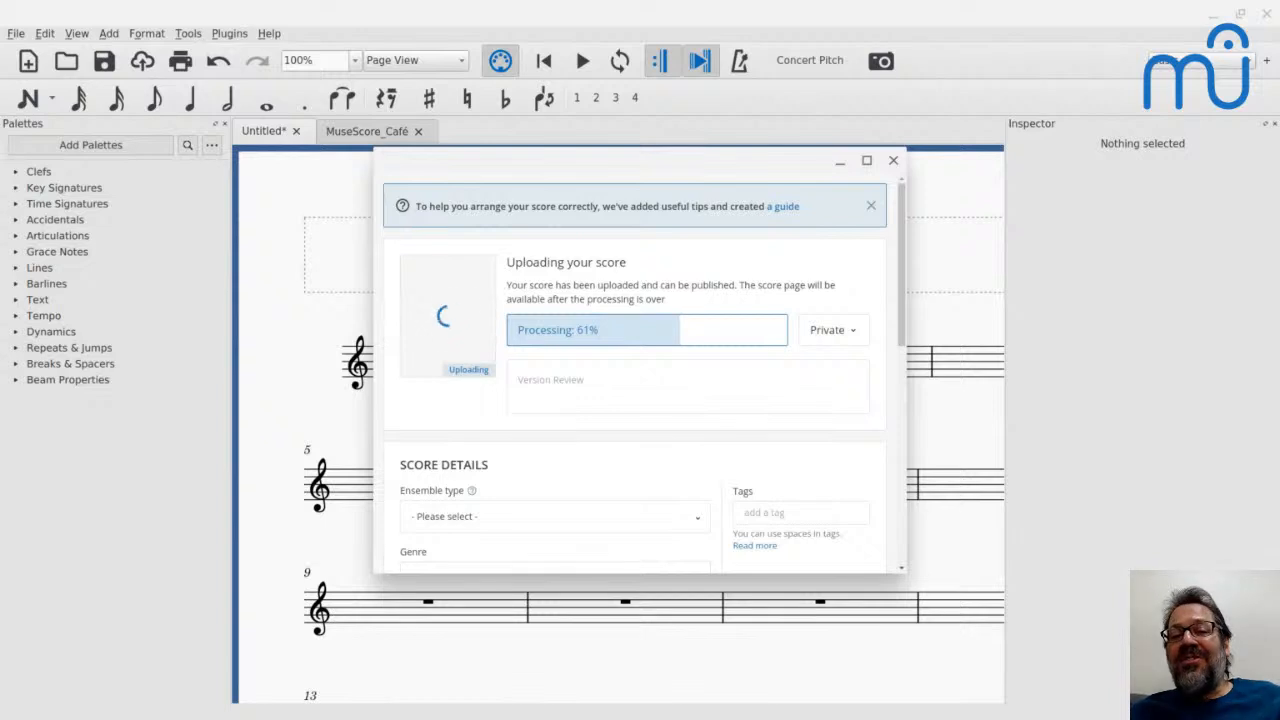
{"action": "left_click_drag", "start_coordinate": [529, 285], "coordinate": [843, 329]}
{"action": "scroll", "coordinate": [647, 382], "scroll_direction": "down", "scroll_amount": 2}
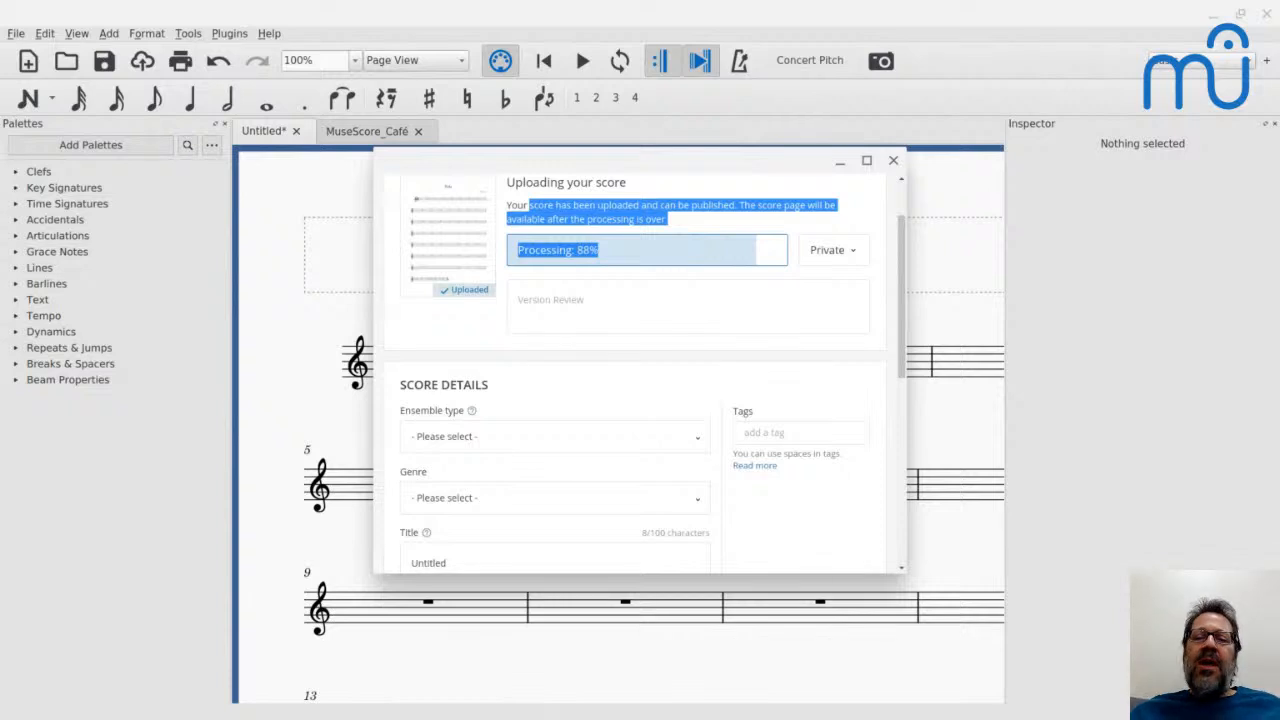
Minimize and restore the upload form window, and close it to return to the Untitled score.
{"action": "left_click", "coordinate": [838, 166]}
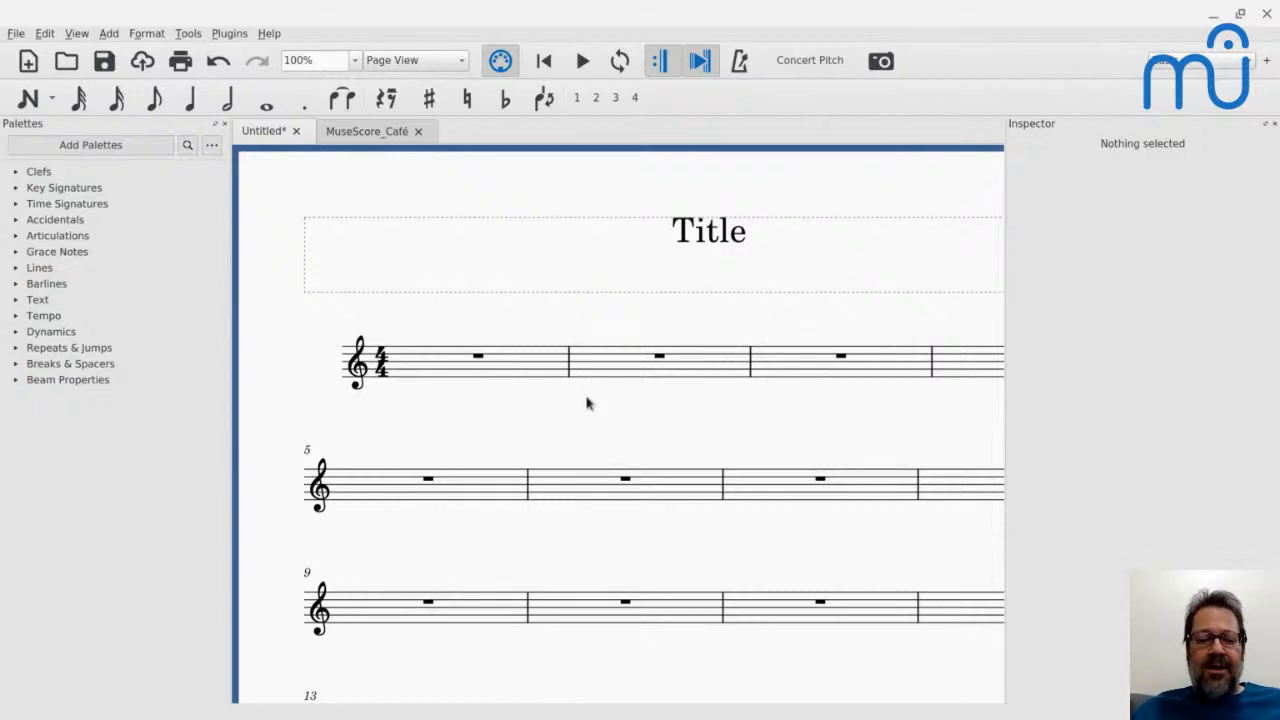
{"action": "key", "text": "super"}
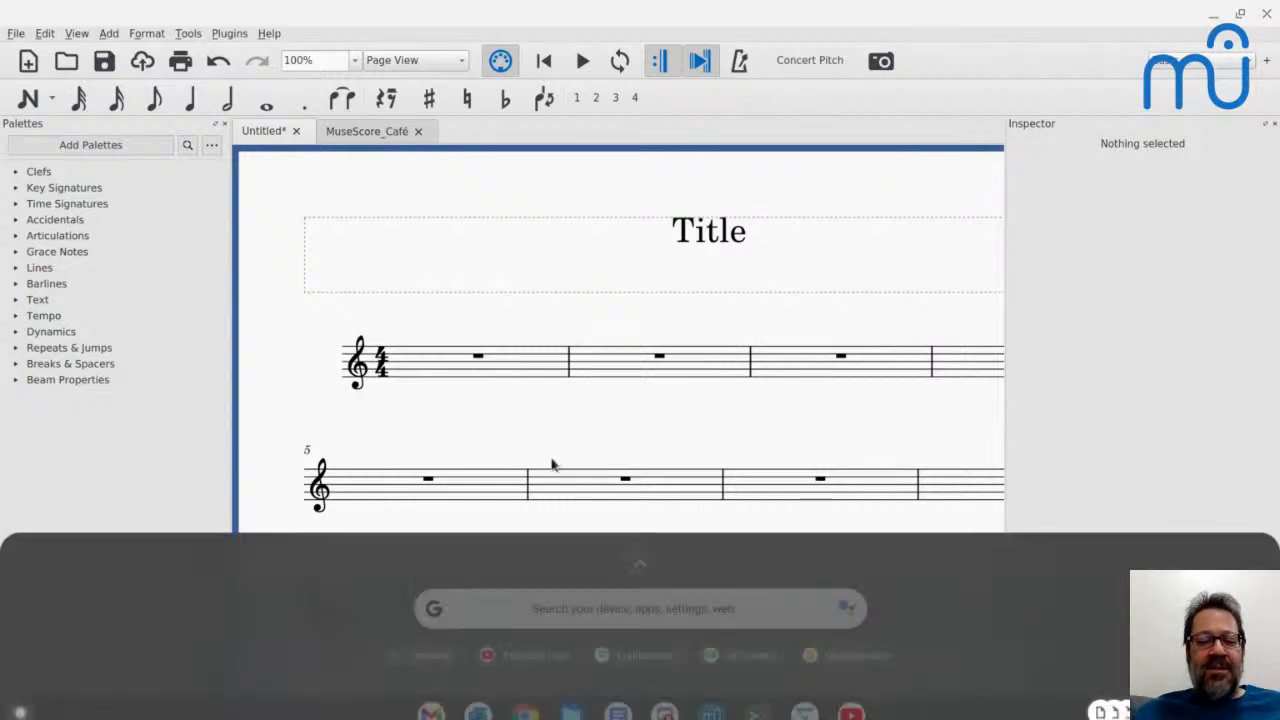
{"action": "key", "text": "super"}
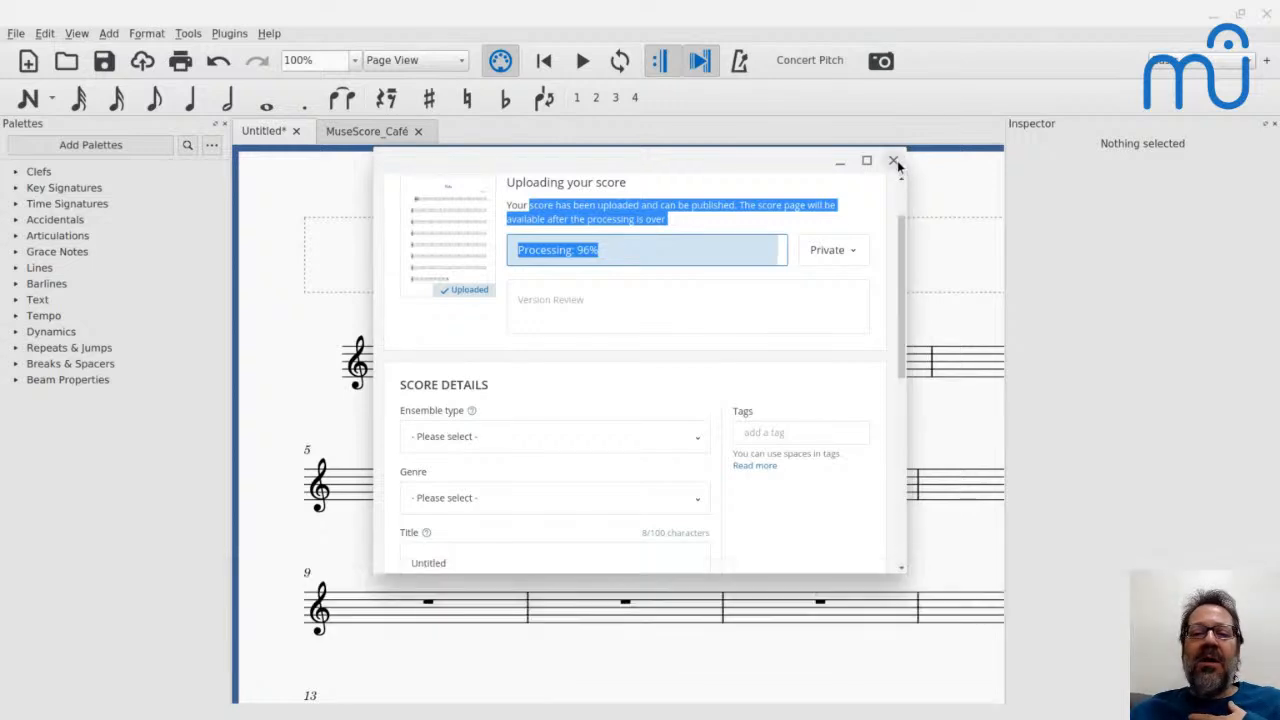
{"action": "left_click", "coordinate": [896, 161]}
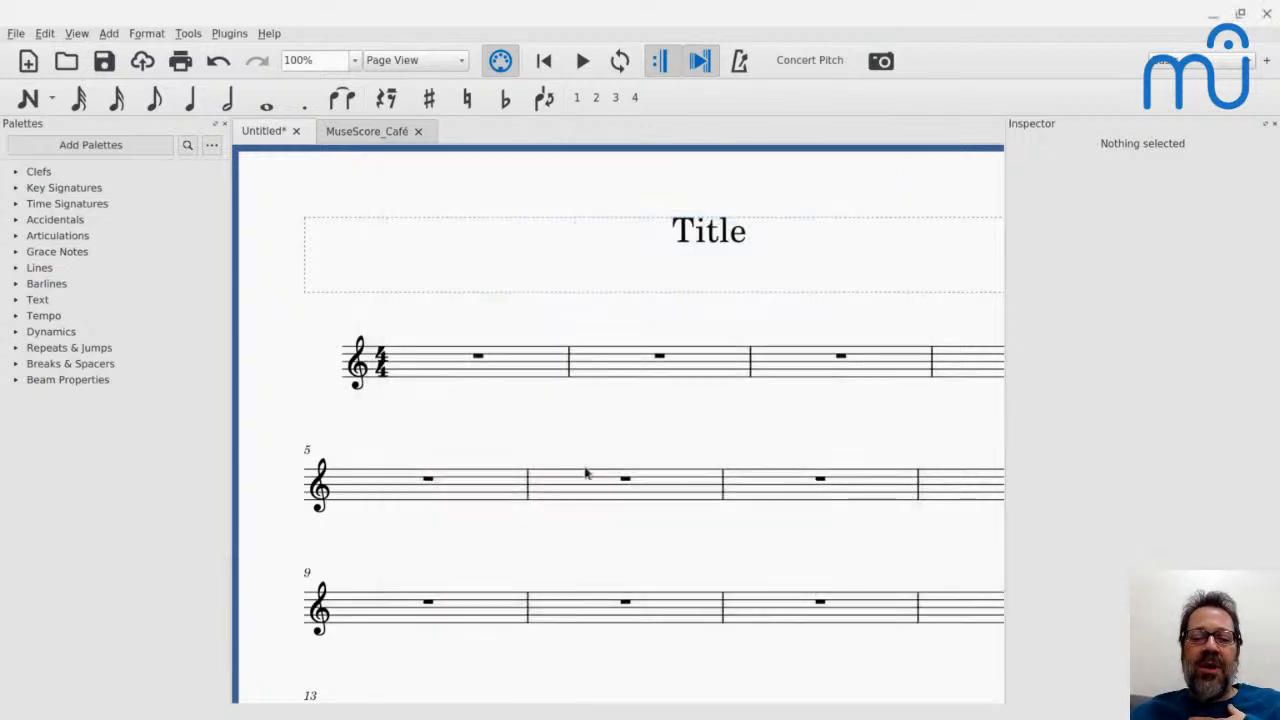
{"action": "scroll", "coordinate": [586, 471], "scroll_direction": "down", "scroll_amount": 5}
{"action": "scroll", "coordinate": [585, 472], "scroll_direction": "up", "scroll_amount": 9}
{"action": "scroll", "coordinate": [585, 472], "scroll_direction": "down", "scroll_amount": 8}
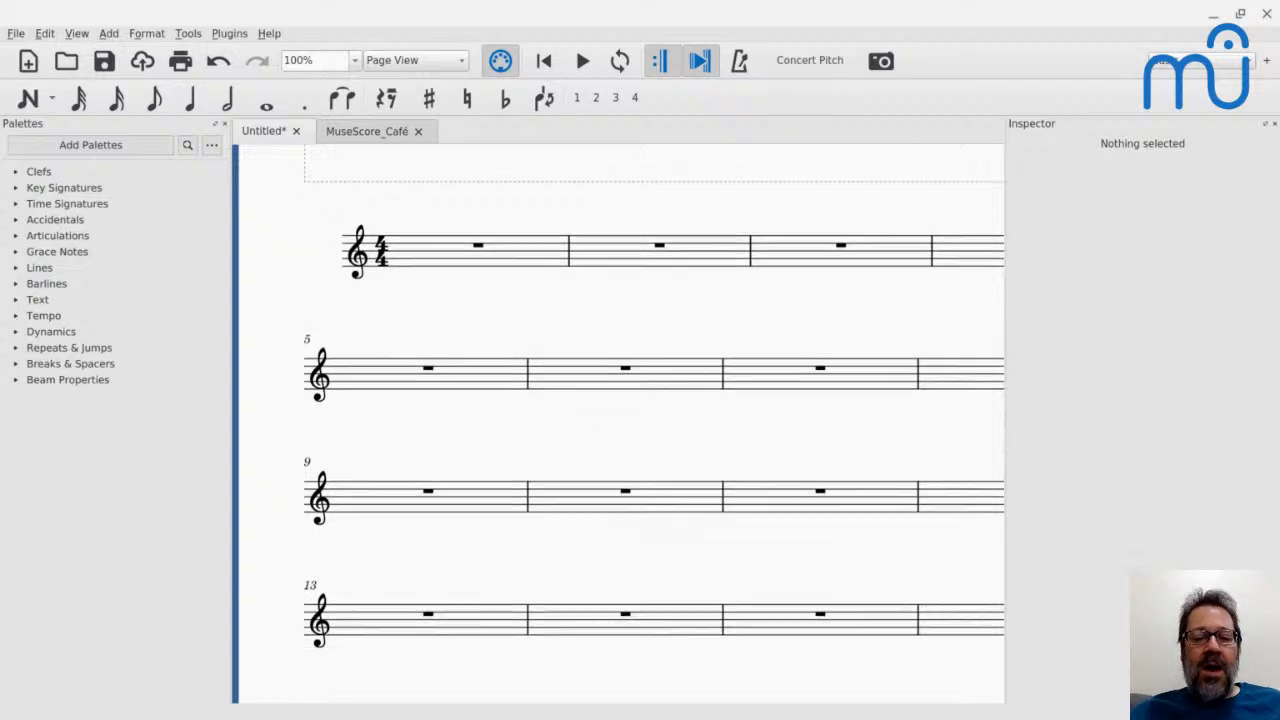
{"action": "scroll", "coordinate": [654, 424], "scroll_direction": "up", "scroll_amount": 2}
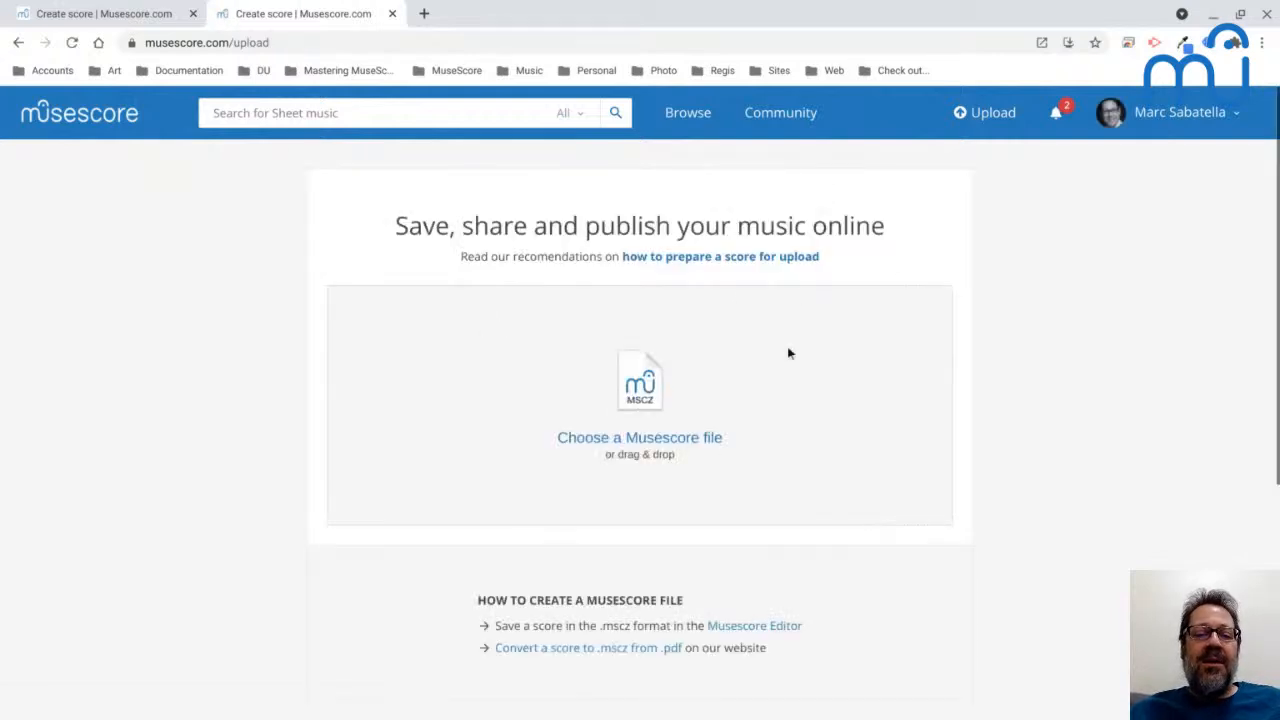
In Chrome, return to the musescore.com dashboard and open the Untitled score's page from My scores.
{"action": "left_click", "coordinate": [47, 15]}
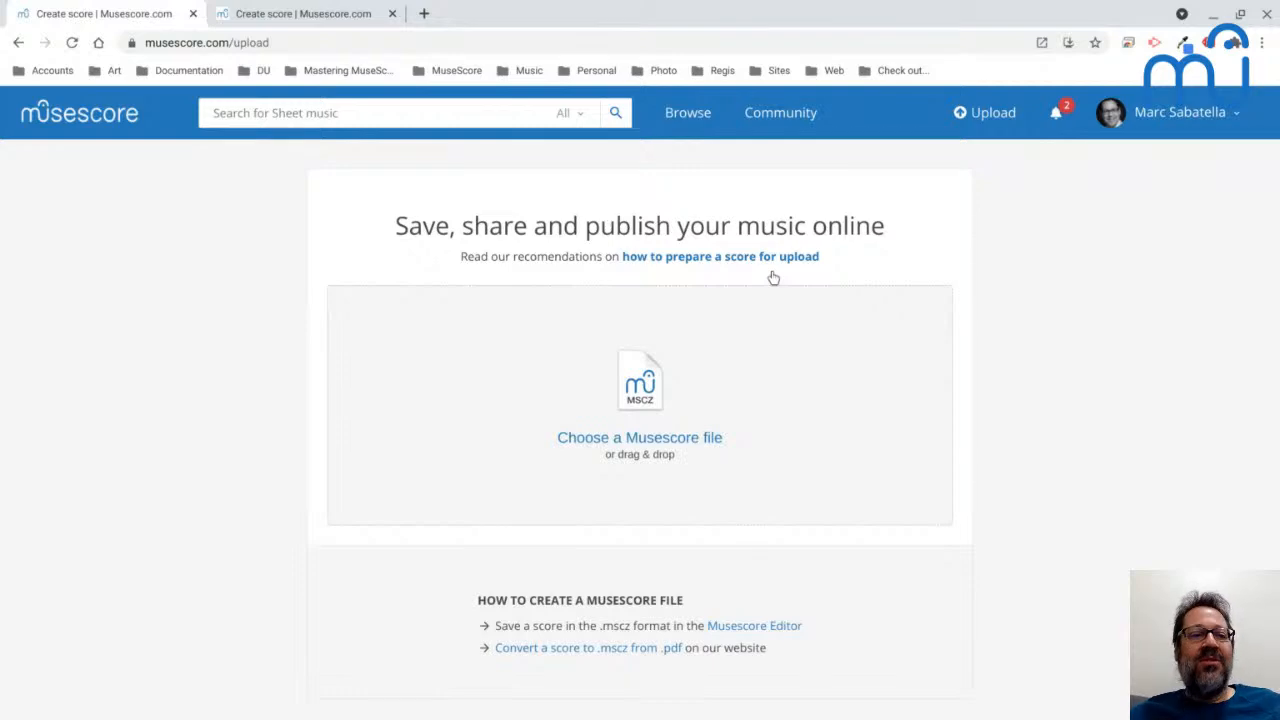
{"action": "left_click", "coordinate": [18, 43]}
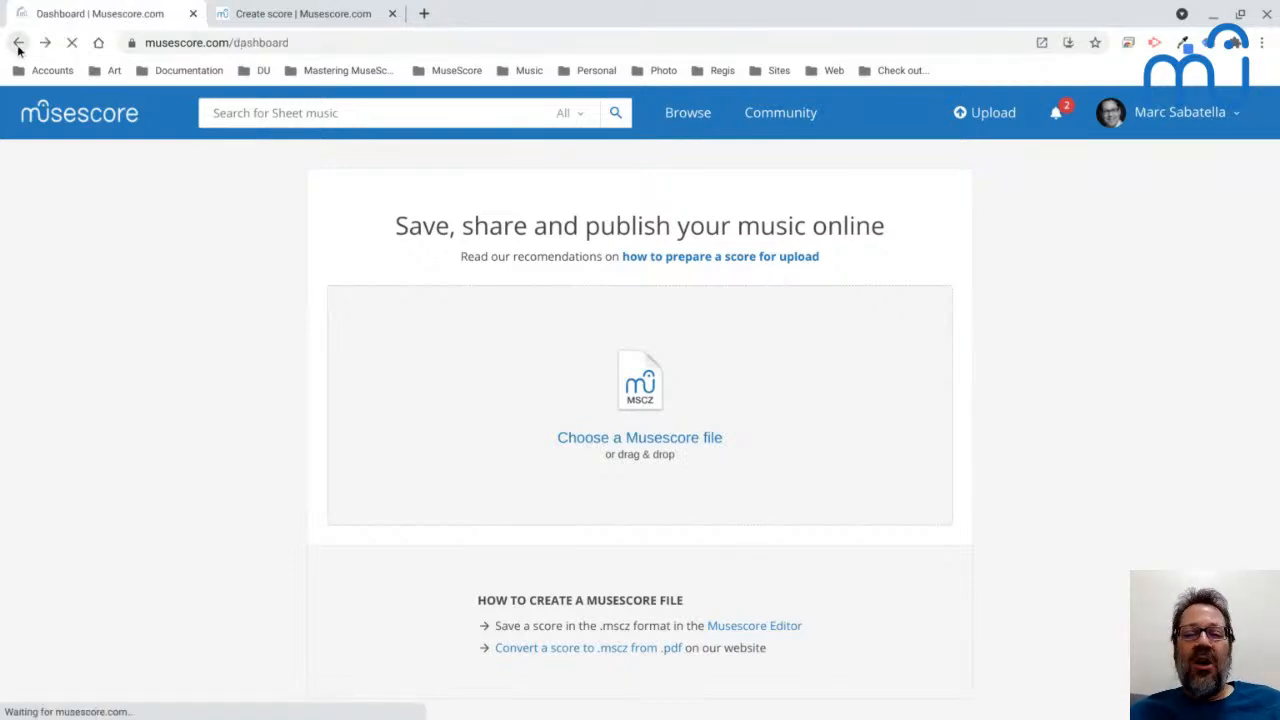
{"action": "key", "text": "alt+Tab"}
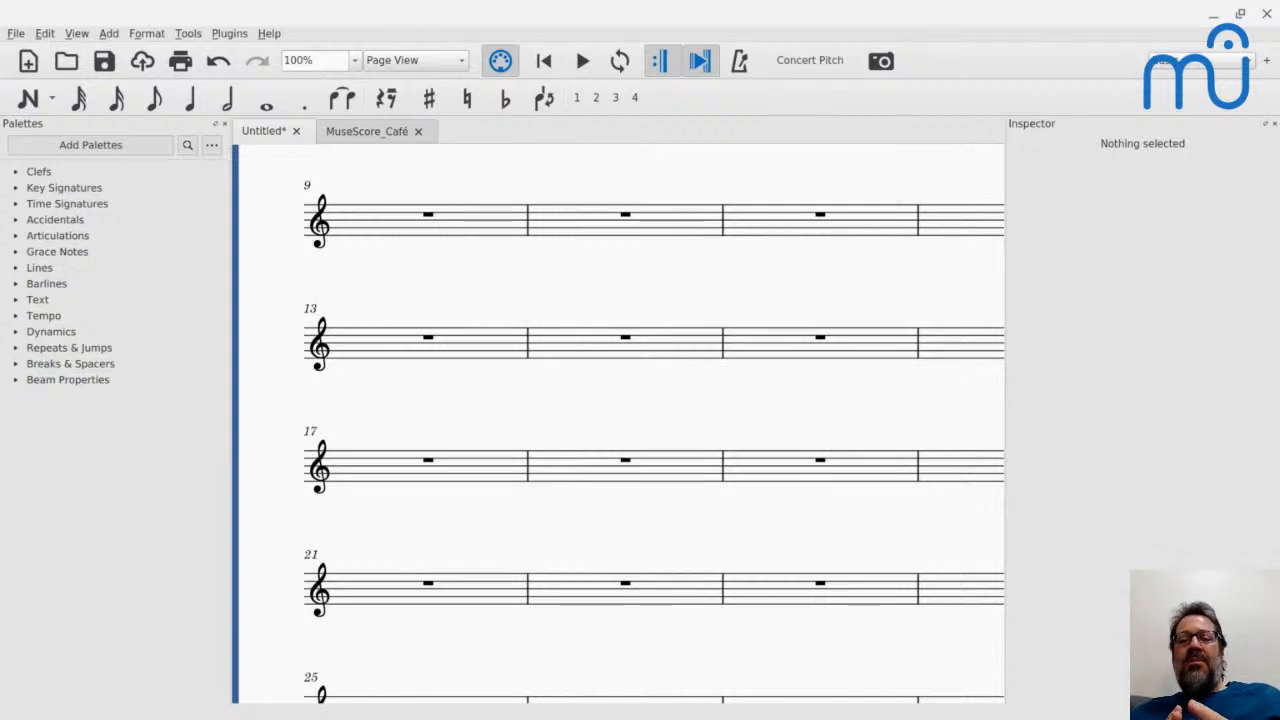
{"action": "key", "text": "alt+Tab"}
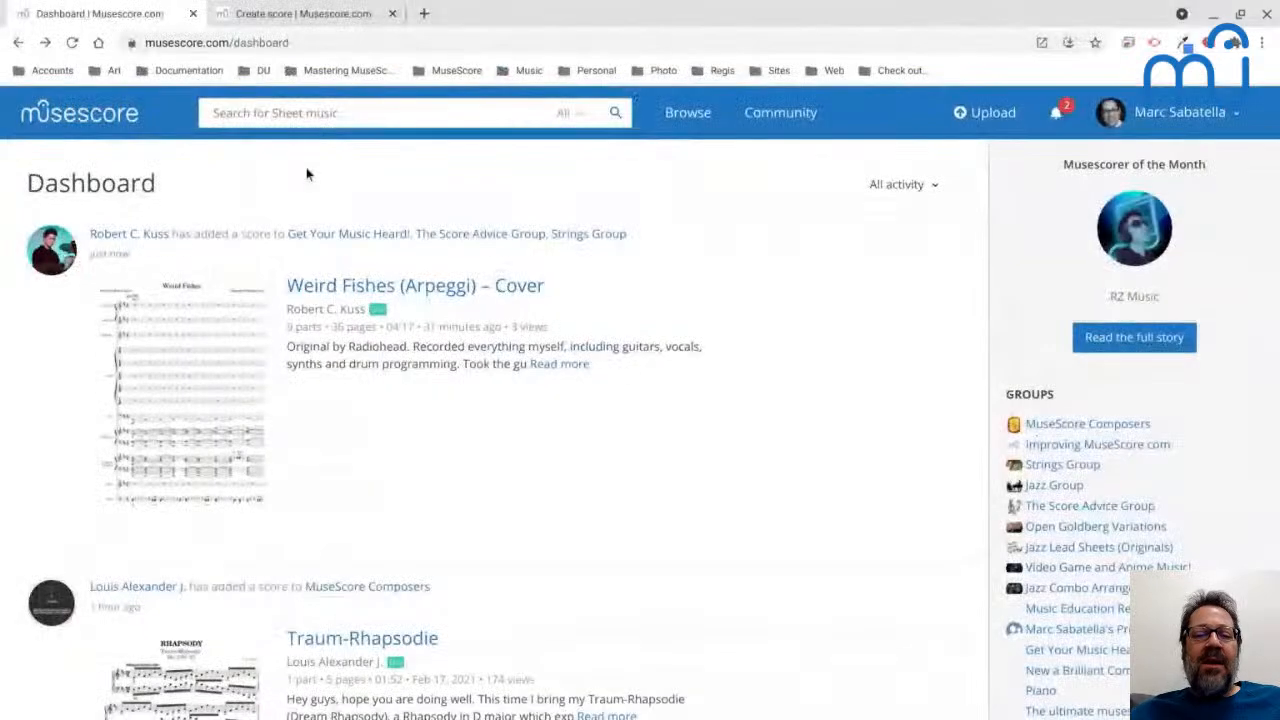
{"action": "left_click", "coordinate": [1178, 113]}
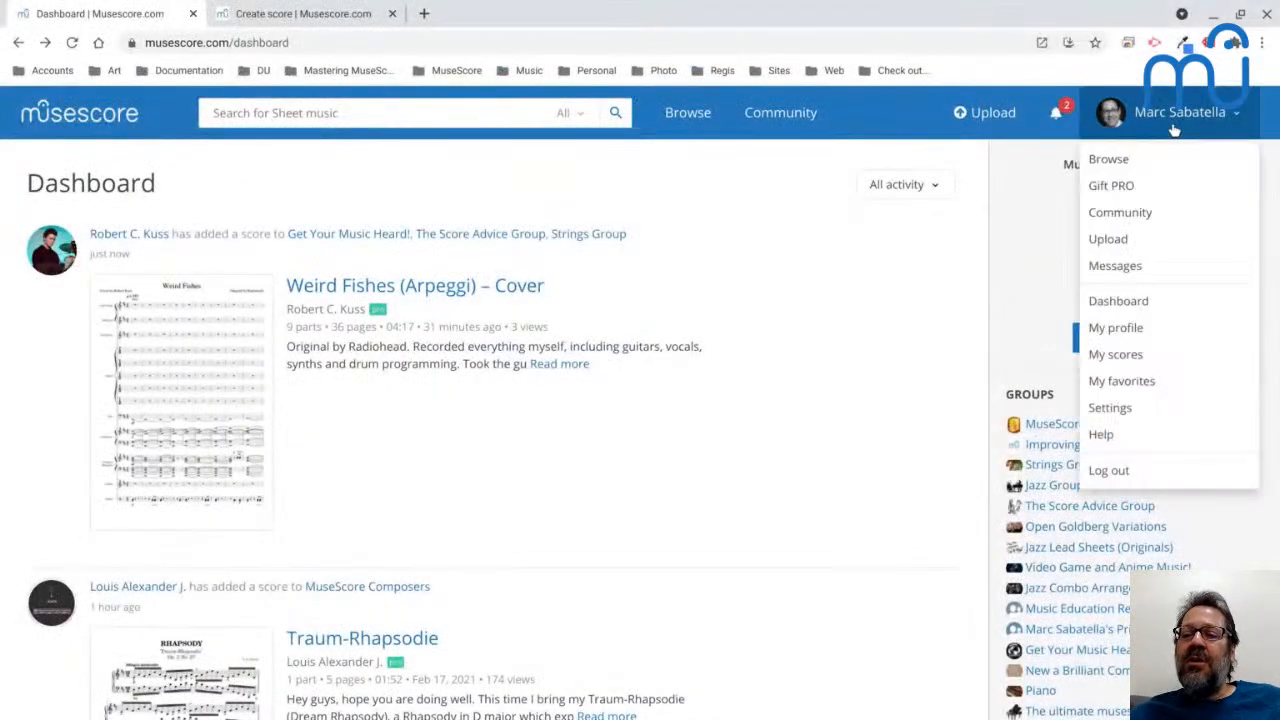
{"action": "left_click", "coordinate": [1112, 354]}
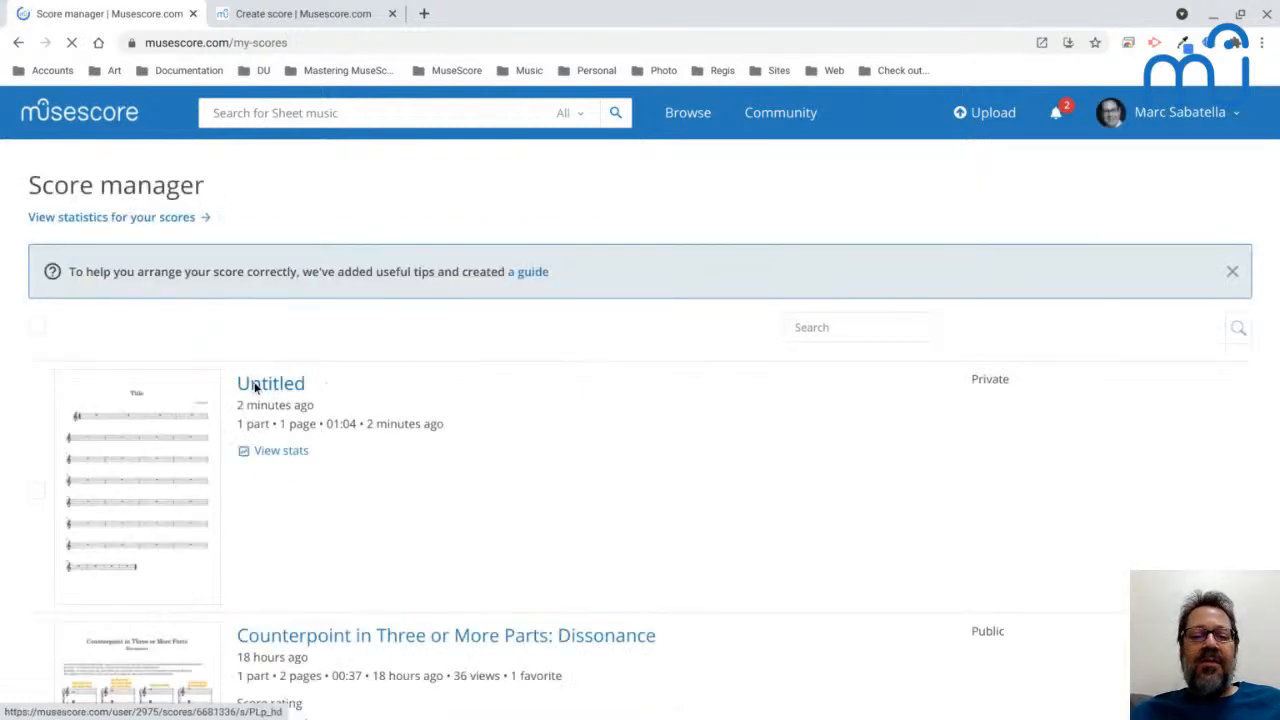
{"action": "left_click", "coordinate": [256, 388]}
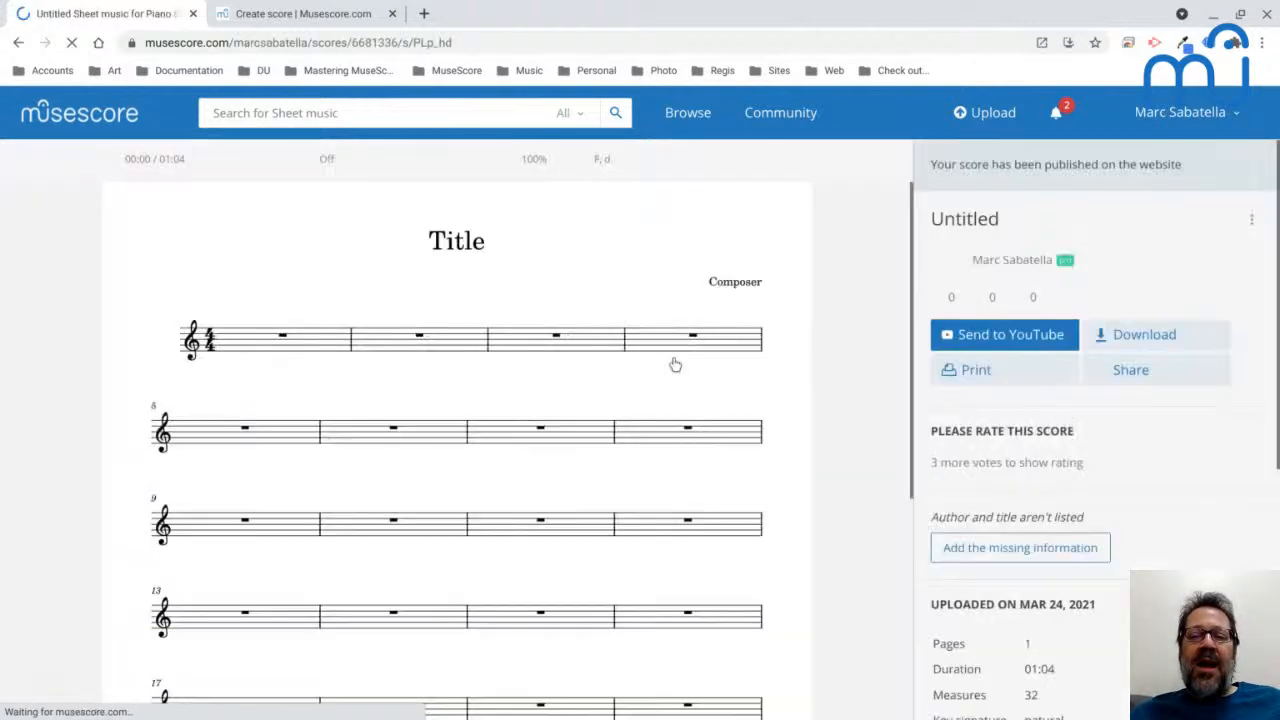
Open the sharing options of the Untitled score and copy its secret link.
{"action": "left_click", "coordinate": [1123, 375]}
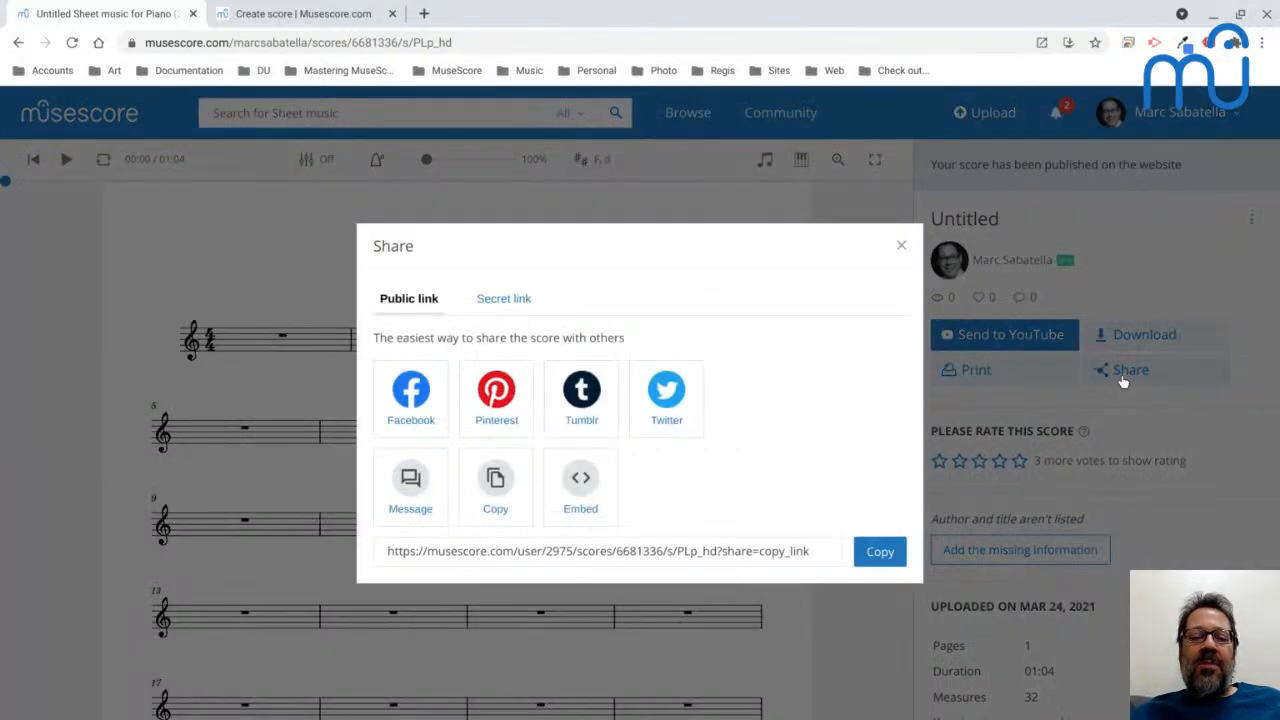
{"action": "left_click", "coordinate": [515, 299]}
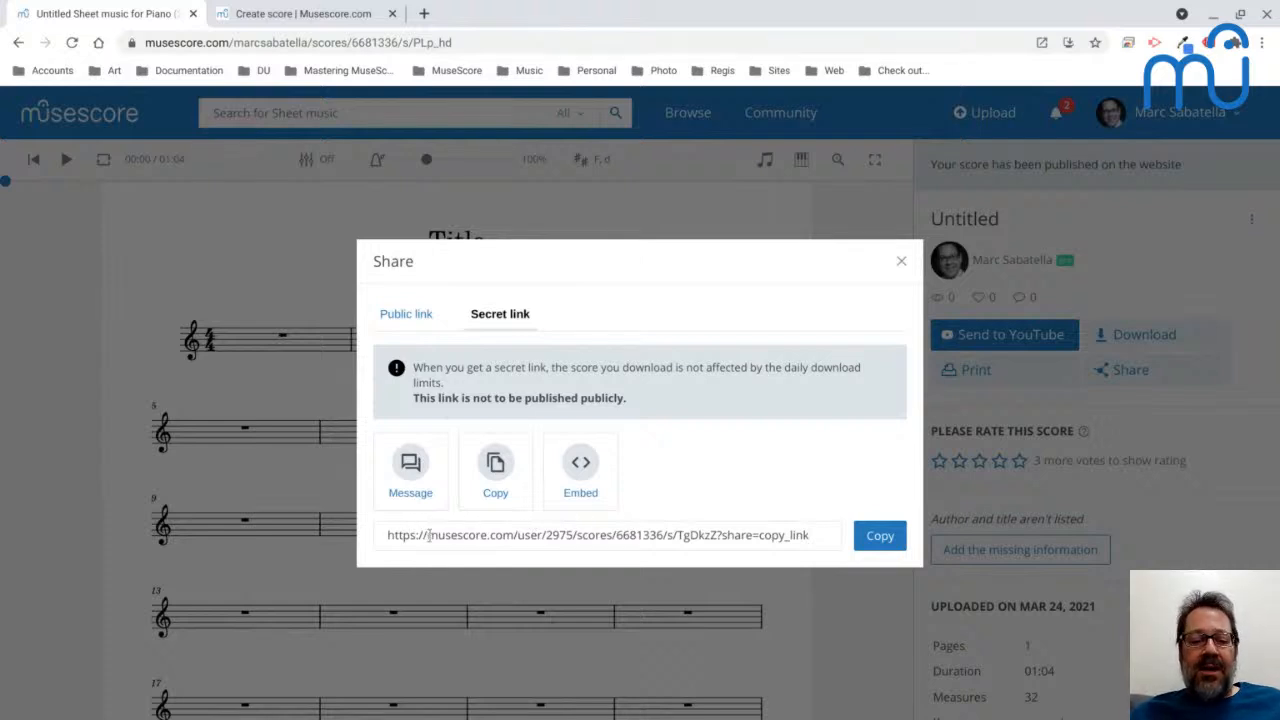
{"action": "left_click", "coordinate": [886, 542]}
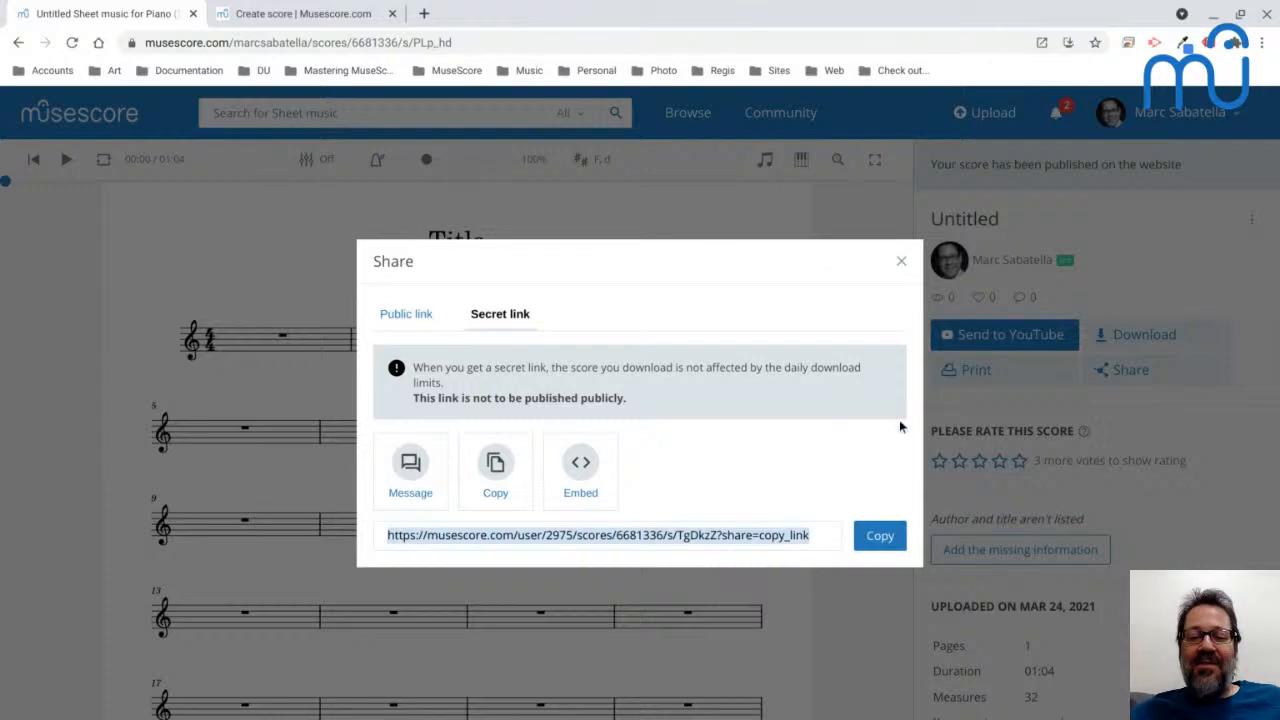
Switch to the YouTube Live chat window.
{"action": "key", "text": "alt+Tab"}
{"action": "key", "text": "alt+Tab"}
{"action": "key", "text": "alt+Tab"}
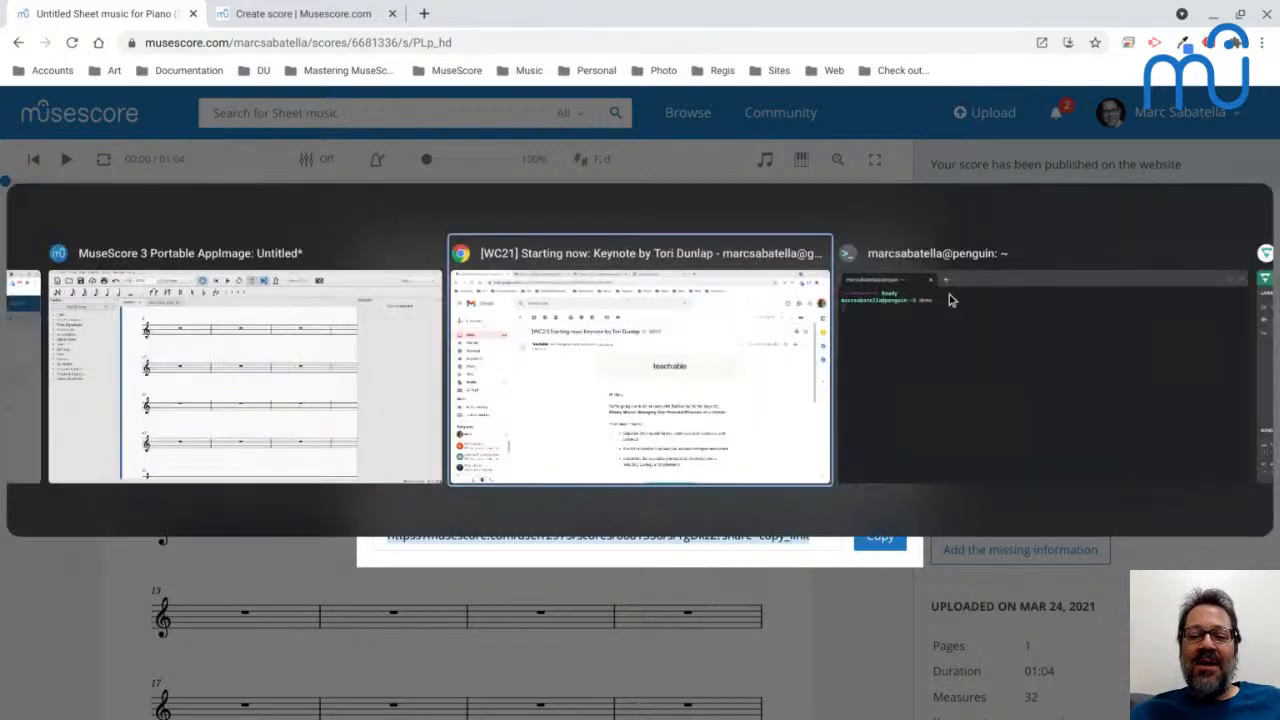
{"action": "key", "text": "alt+Tab"}
{"action": "key", "text": "alt+Tab"}
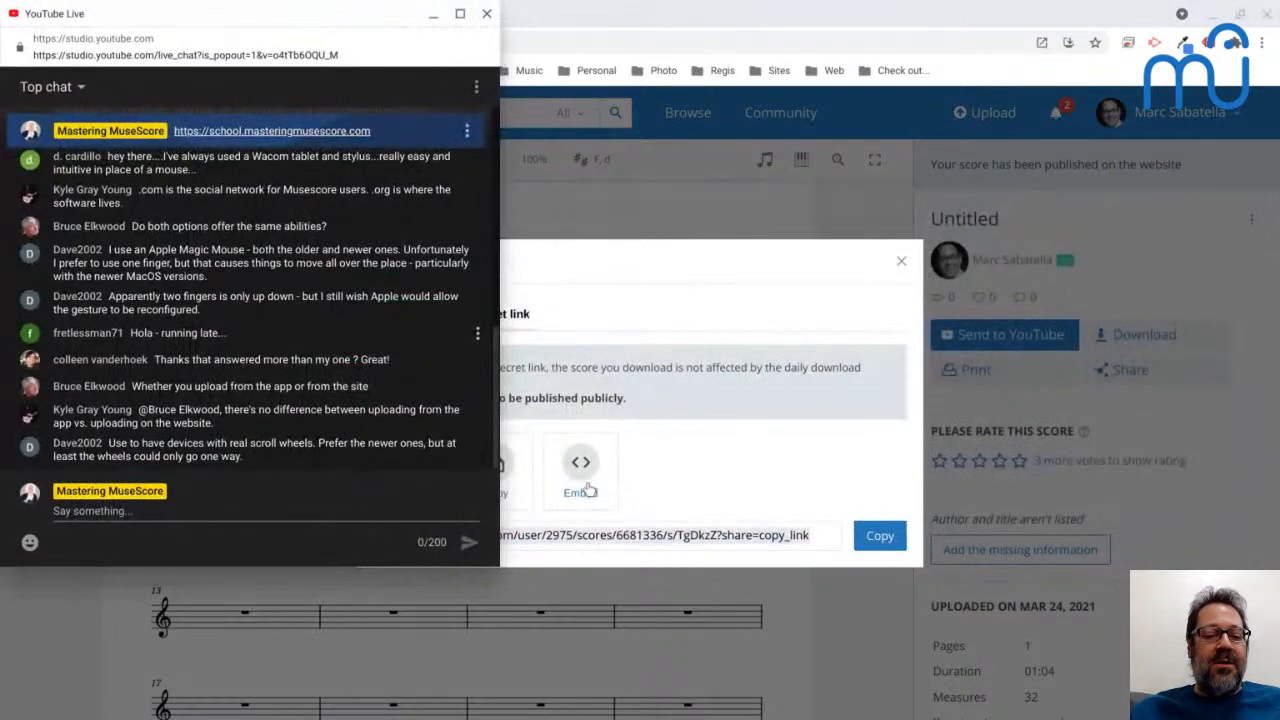
Post the chat message "secret link to private score:" followed by the copied link, and close the score's sharing options back in Chrome.
{"action": "left_click", "coordinate": [330, 504]}
{"action": "type", "text": "secr"}
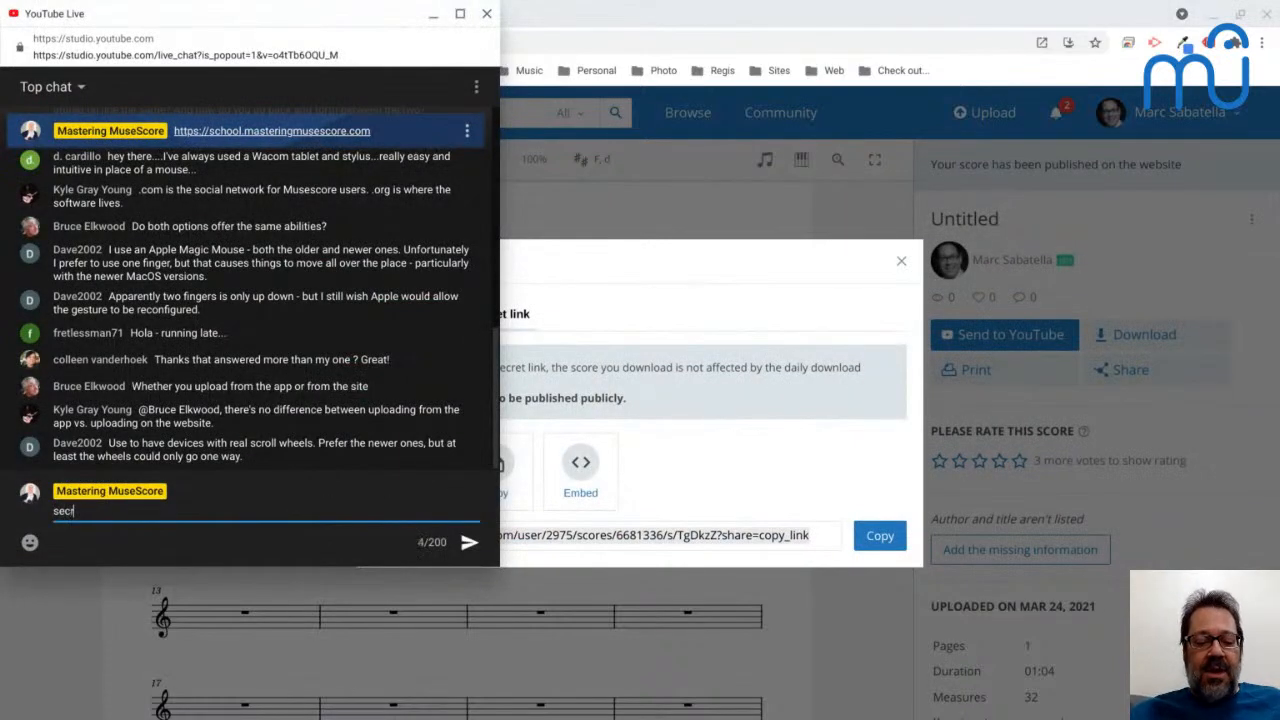
{"action": "type", "text": "et link to pr"}
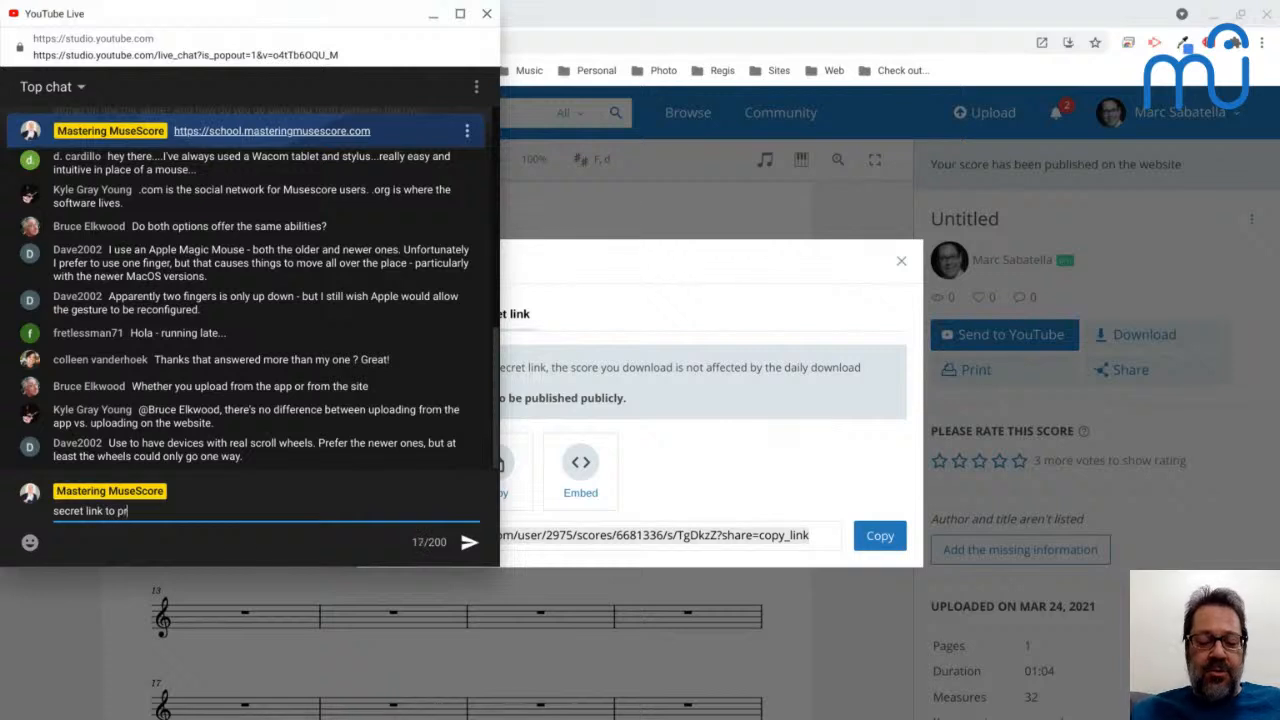
{"action": "type", "text": "ivate score"}
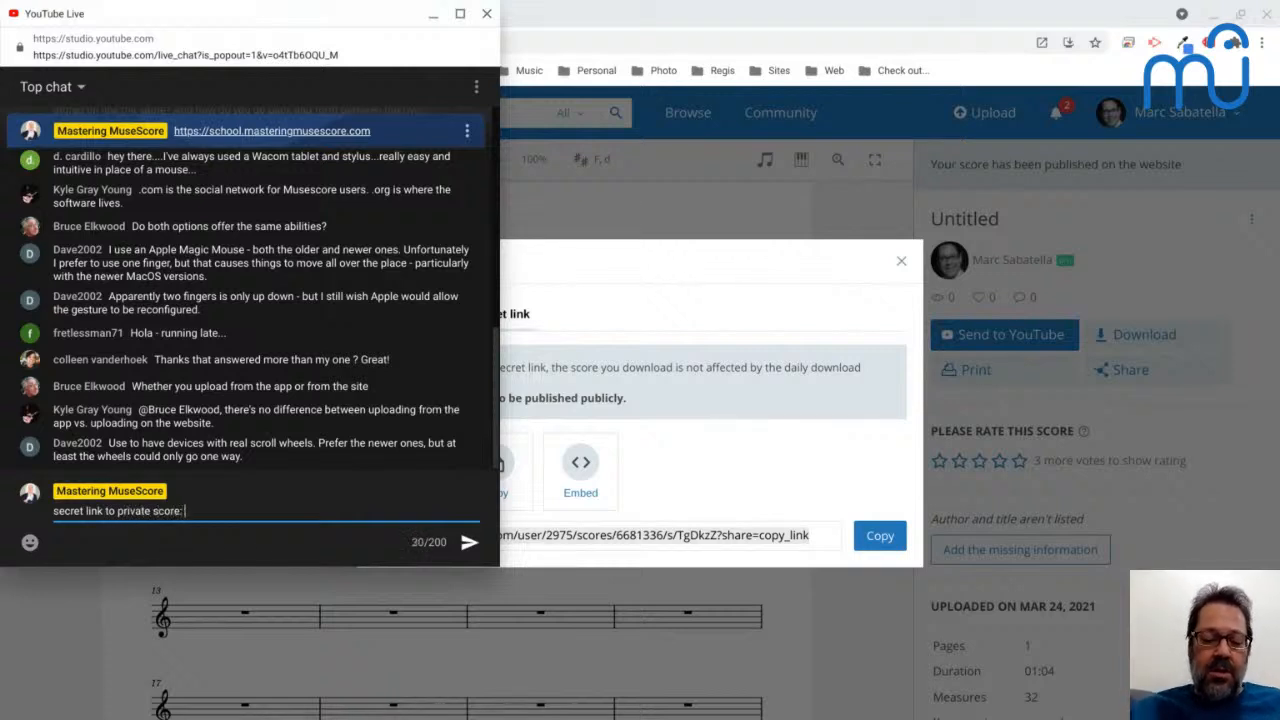
{"action": "type", "text": ":"}
{"action": "key", "text": "ctrl+v"}
{"action": "key", "text": "Return"}
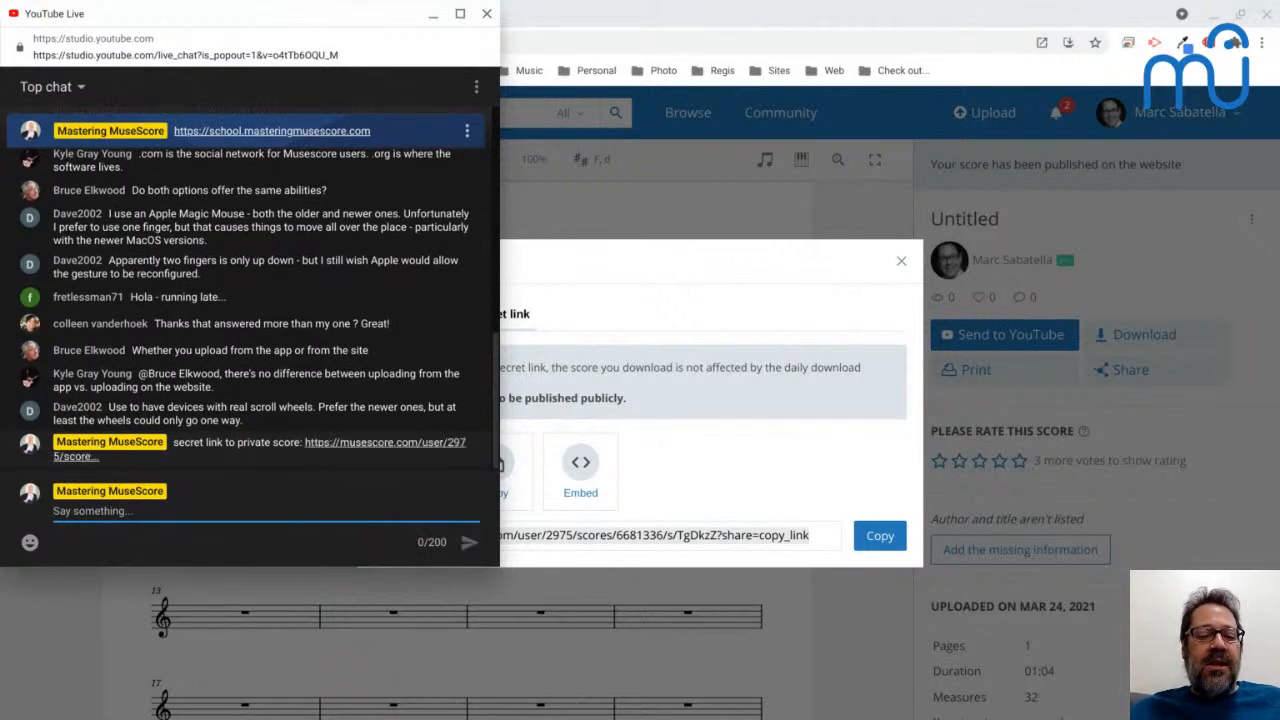
{"action": "key", "text": "alt+Tab"}
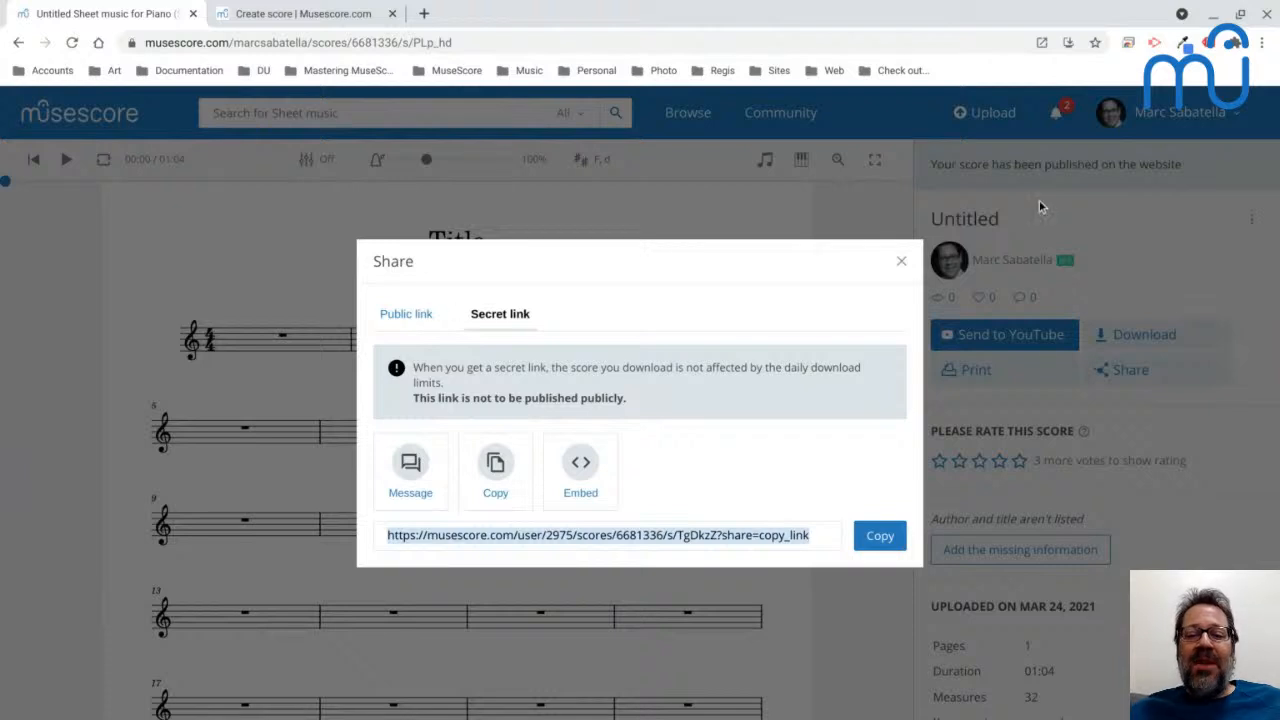
{"action": "left_click", "coordinate": [901, 264]}
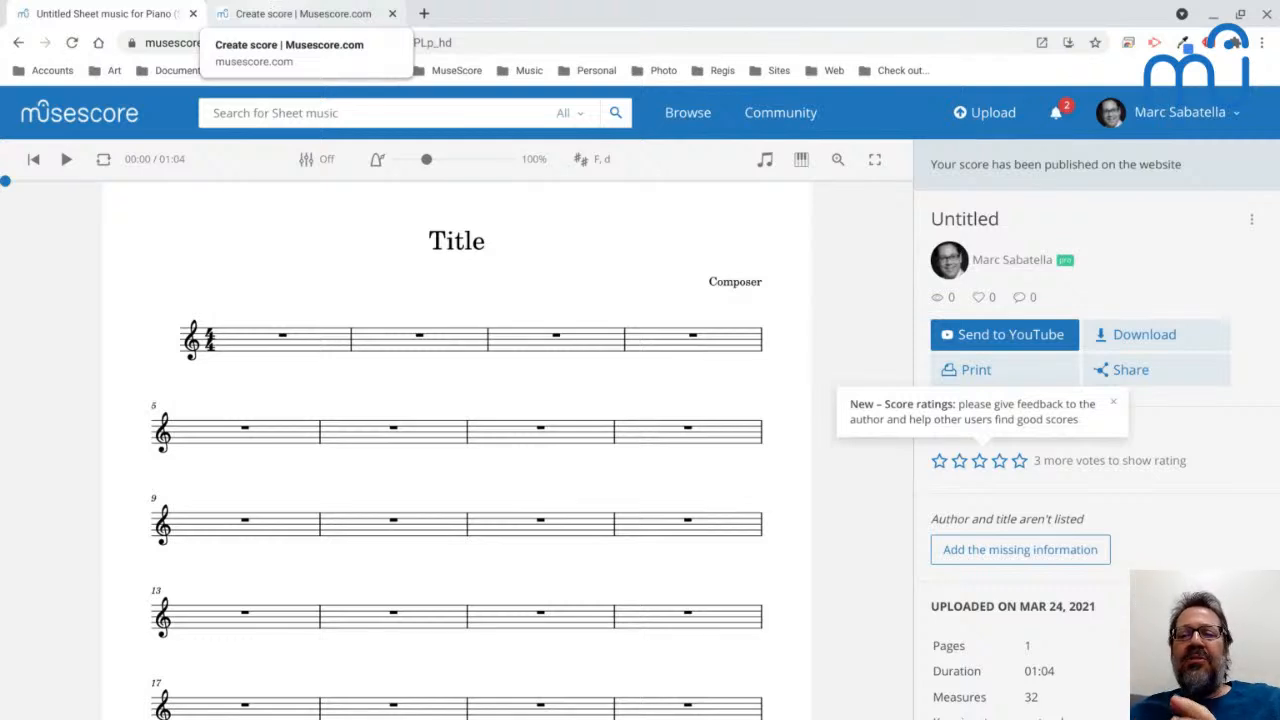
Open the musescore.com Community page and look through its top groups and discussions.
{"action": "left_click", "coordinate": [765, 116]}
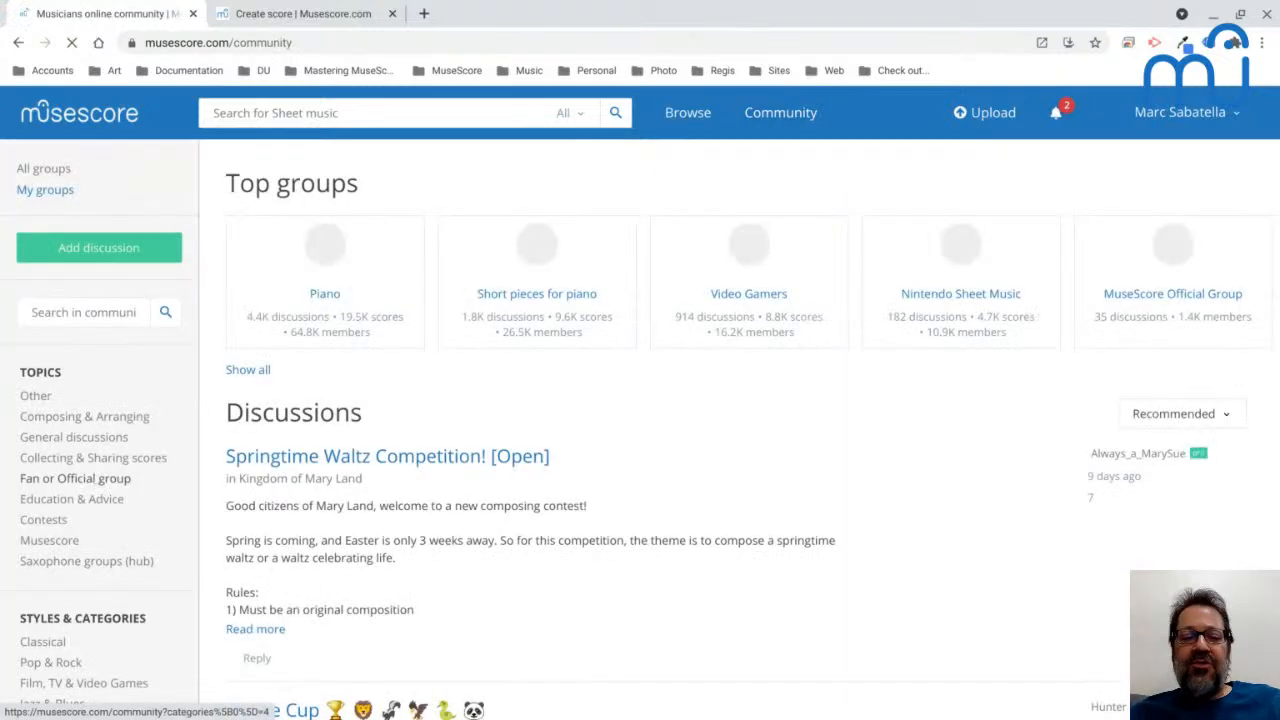
{"action": "scroll", "coordinate": [236, 566], "scroll_direction": "down", "scroll_amount": 5}
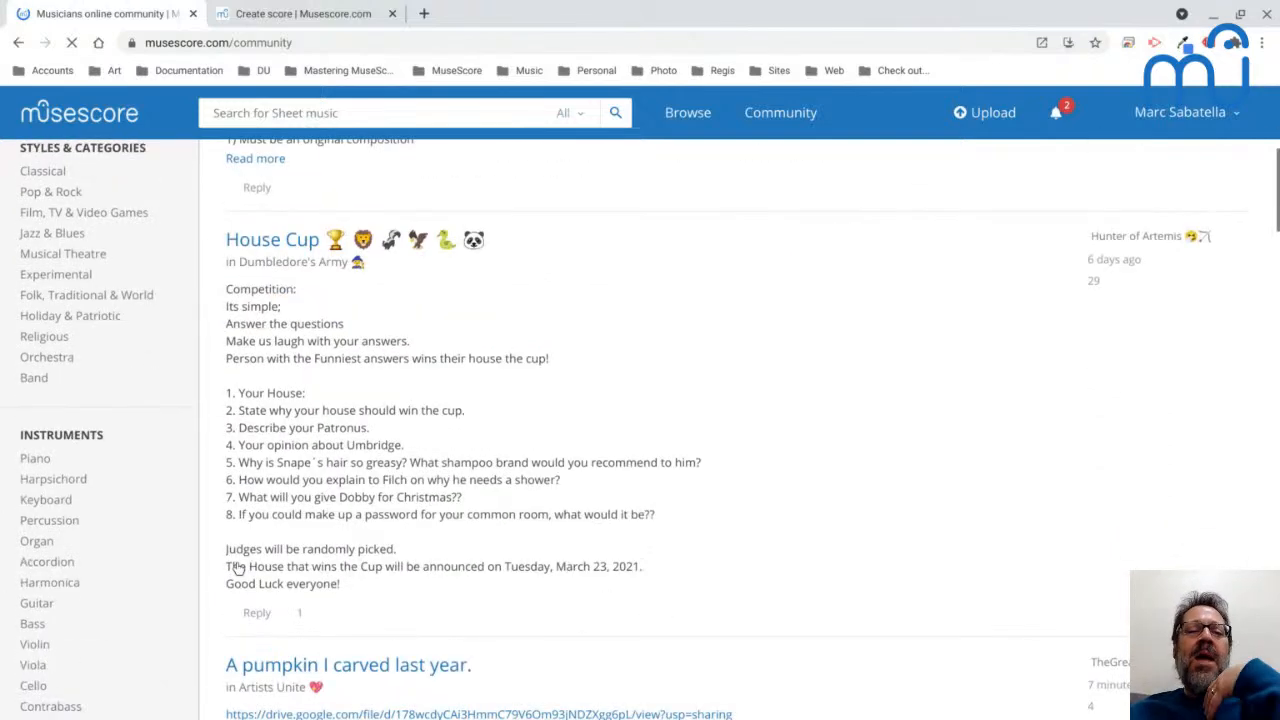
{"action": "scroll", "coordinate": [438, 524], "scroll_direction": "down", "scroll_amount": 3}
{"action": "scroll", "coordinate": [438, 524], "scroll_direction": "down", "scroll_amount": 1}
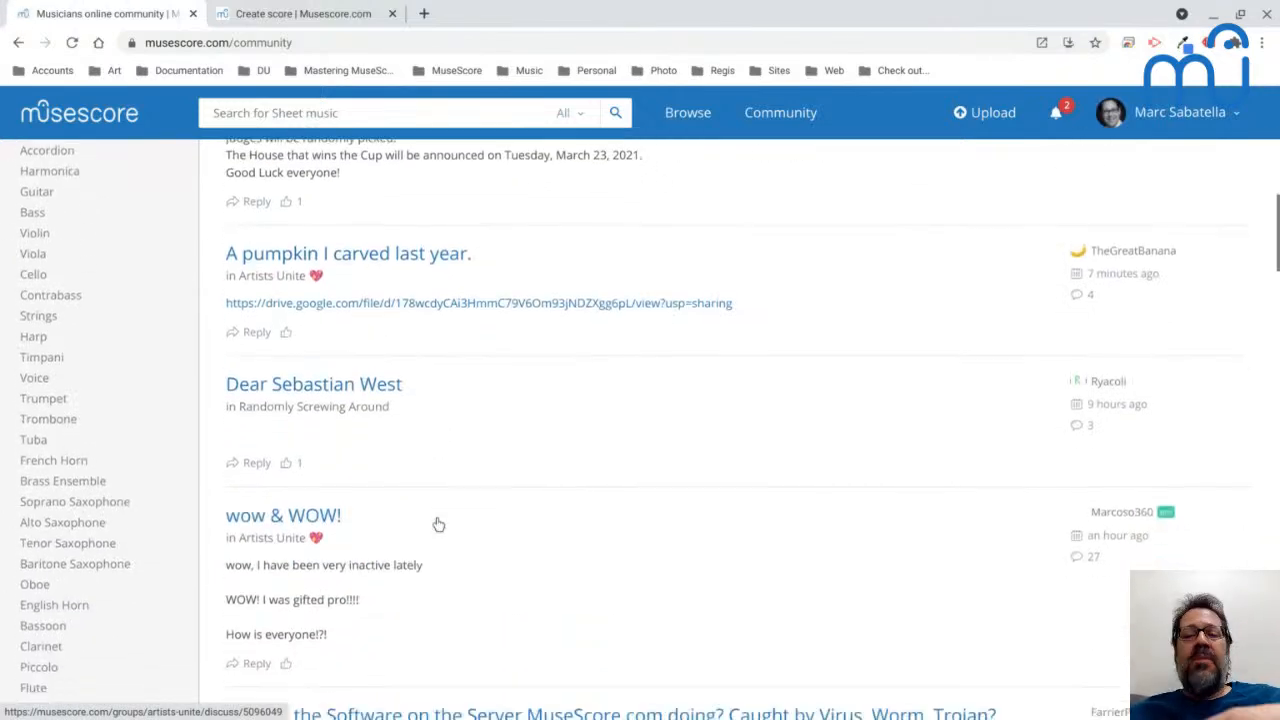
{"action": "scroll", "coordinate": [438, 524], "scroll_direction": "down", "scroll_amount": 1}
{"action": "scroll", "coordinate": [438, 524], "scroll_direction": "down", "scroll_amount": 1}
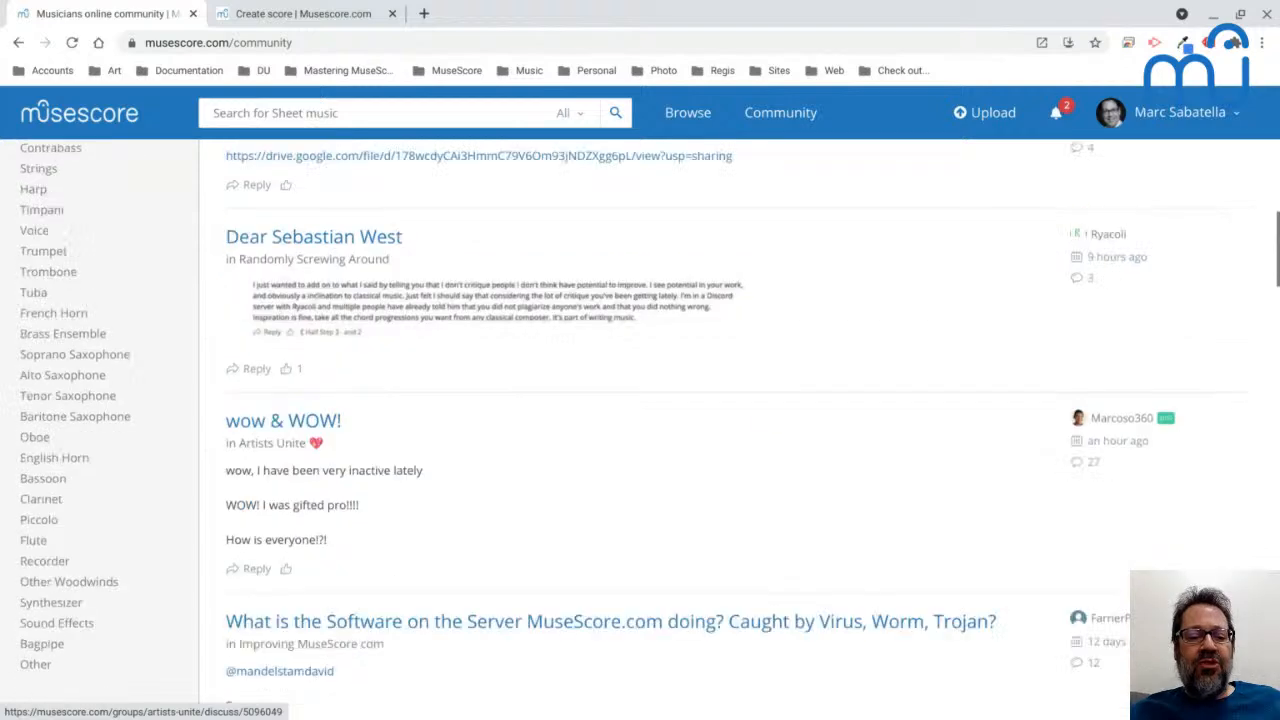
{"action": "scroll", "coordinate": [438, 524], "scroll_direction": "up", "scroll_amount": 10}
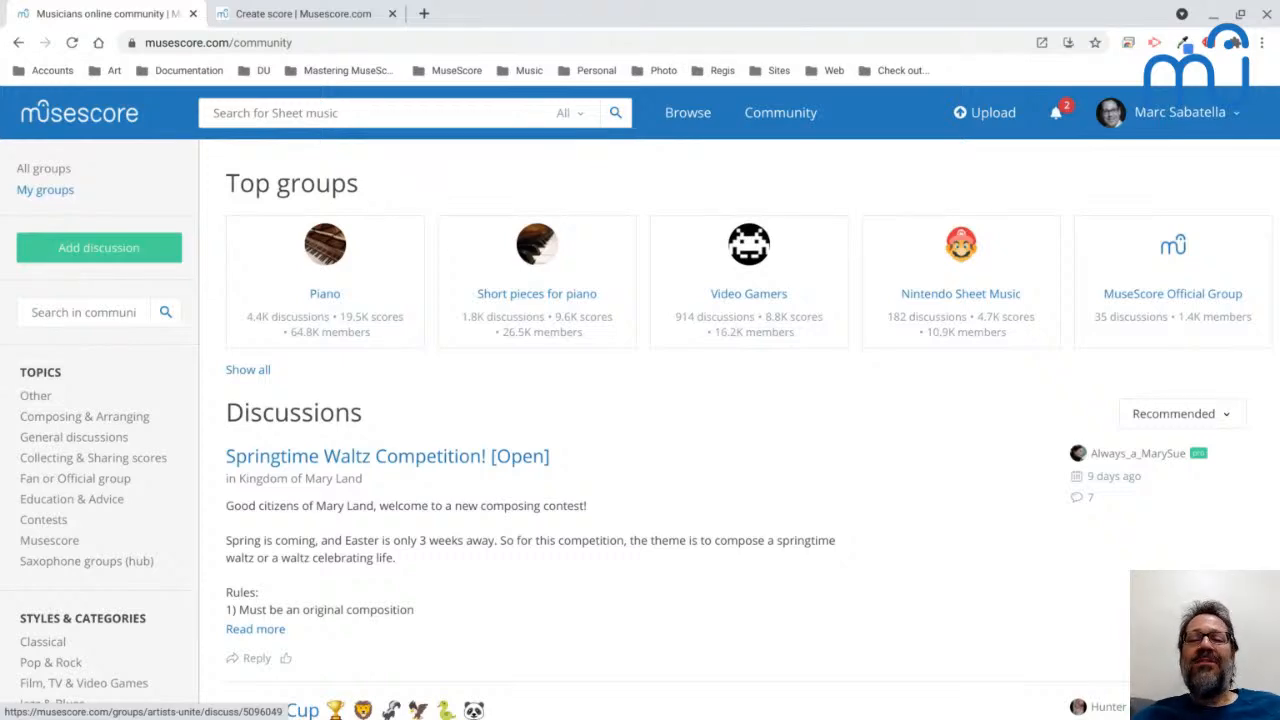
{"action": "key", "text": "alt+Tab"}
{"action": "key", "text": "alt+Tab"}
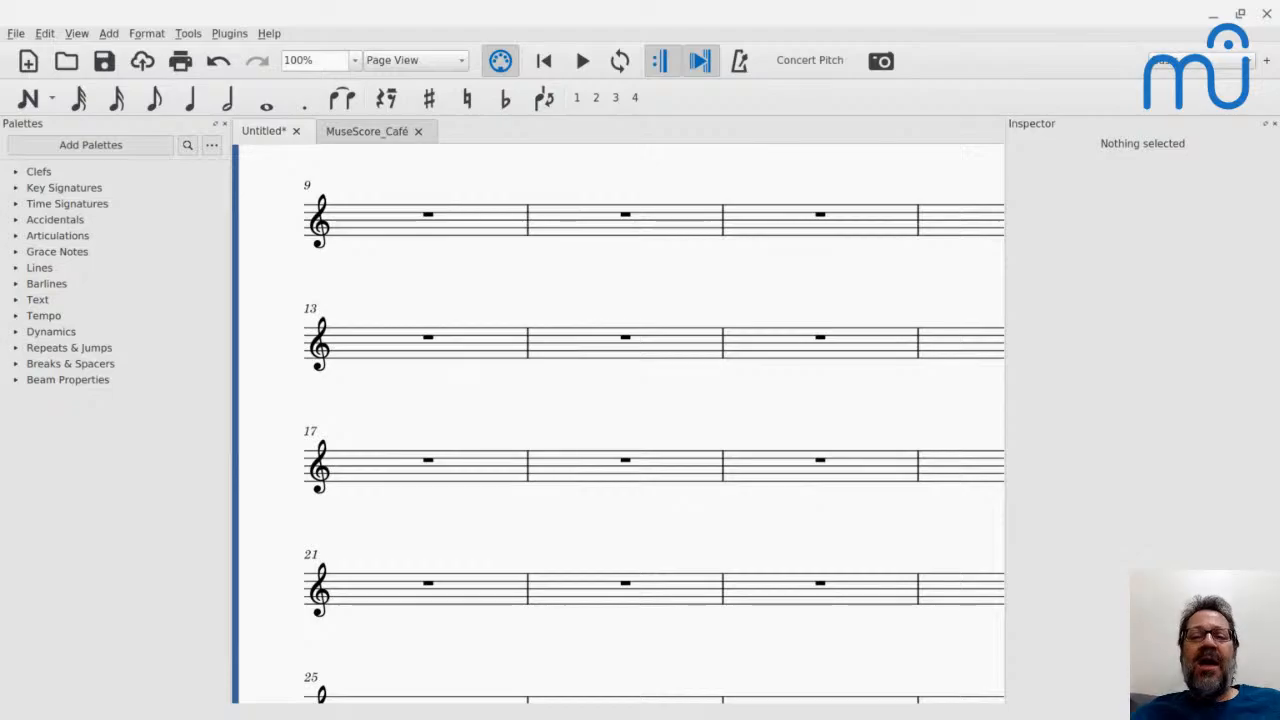
{"action": "key", "text": "alt+Tab"}
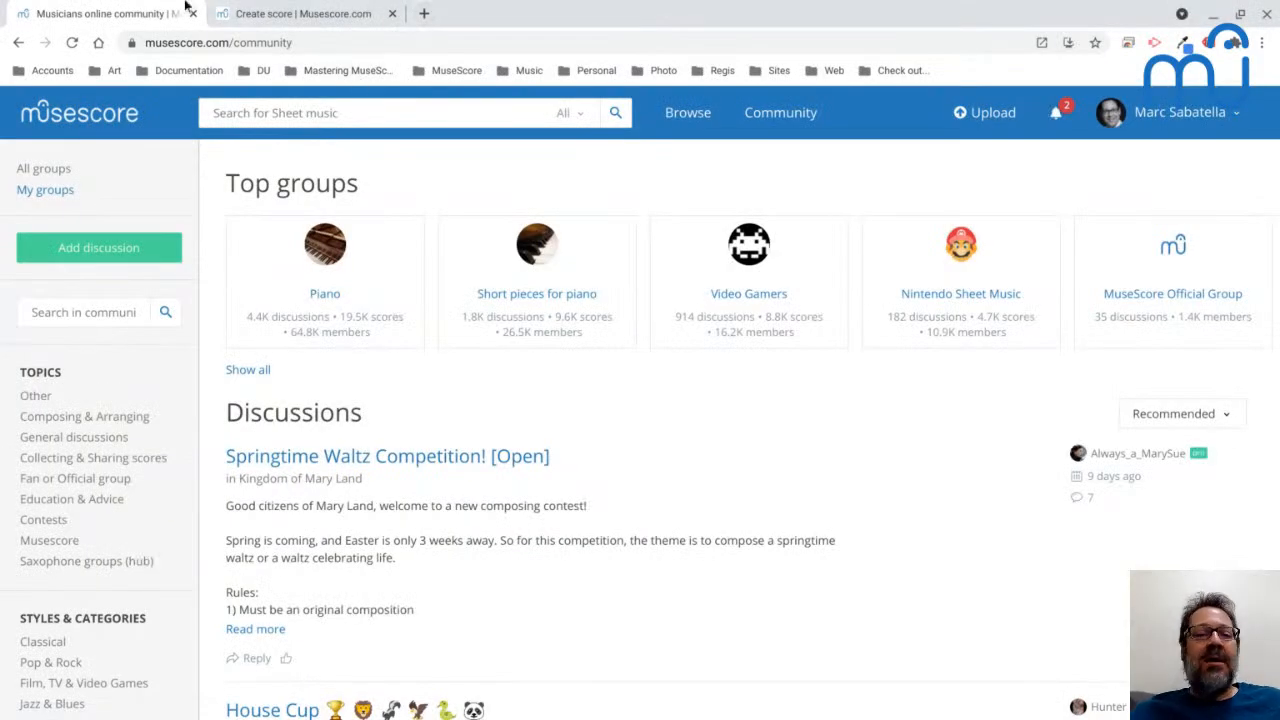
Go back to the score manager and open the Untitled score for updating.
{"action": "left_click", "coordinate": [17, 42]}
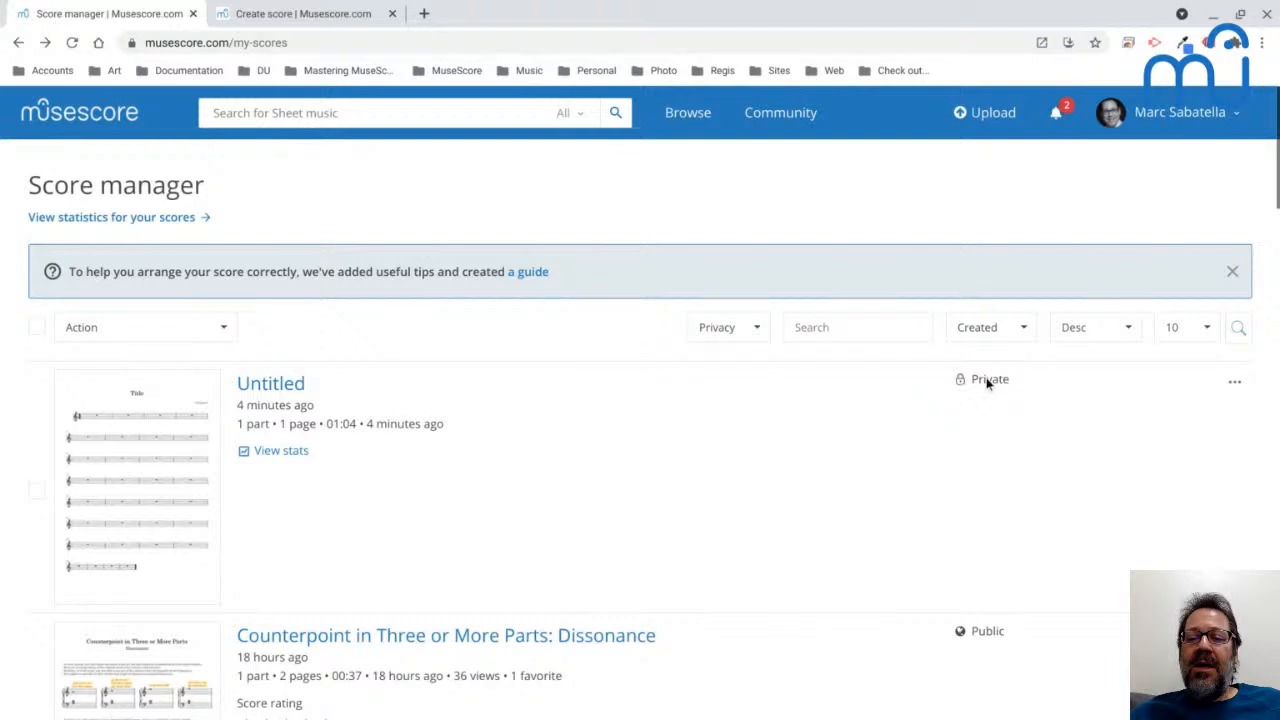
{"action": "left_click", "coordinate": [1235, 382]}
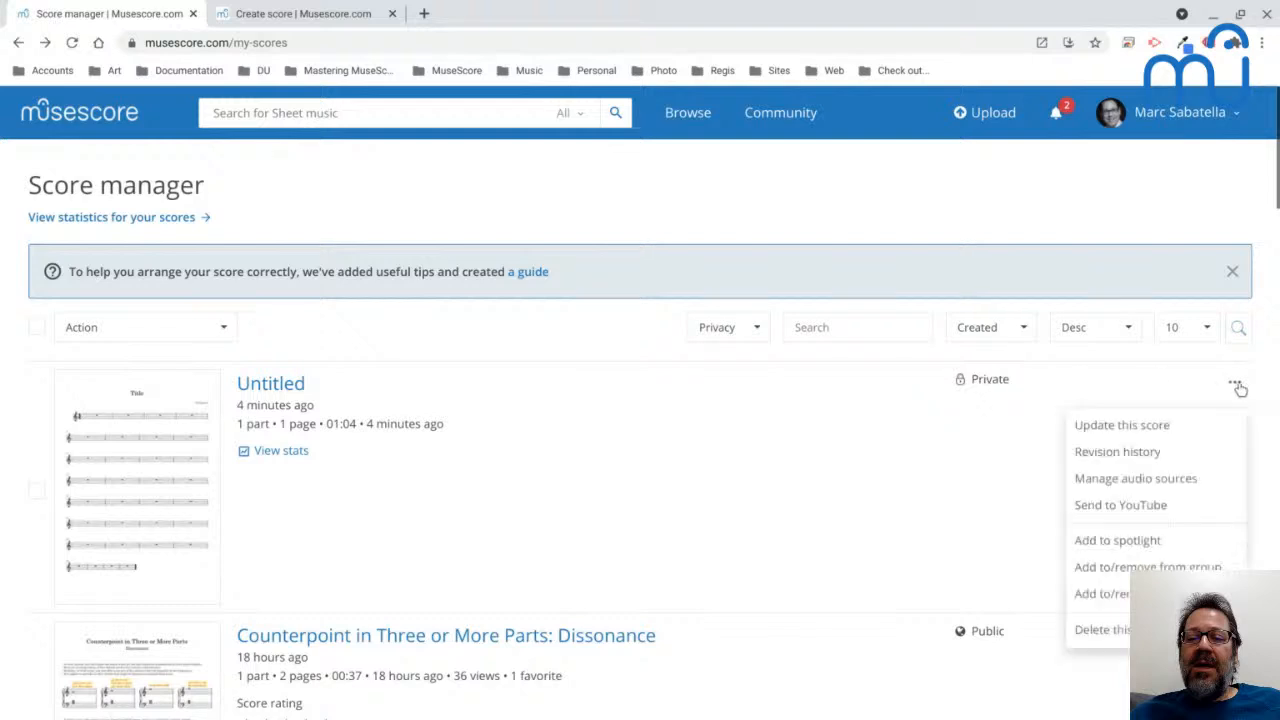
{"action": "left_click", "coordinate": [1142, 427]}
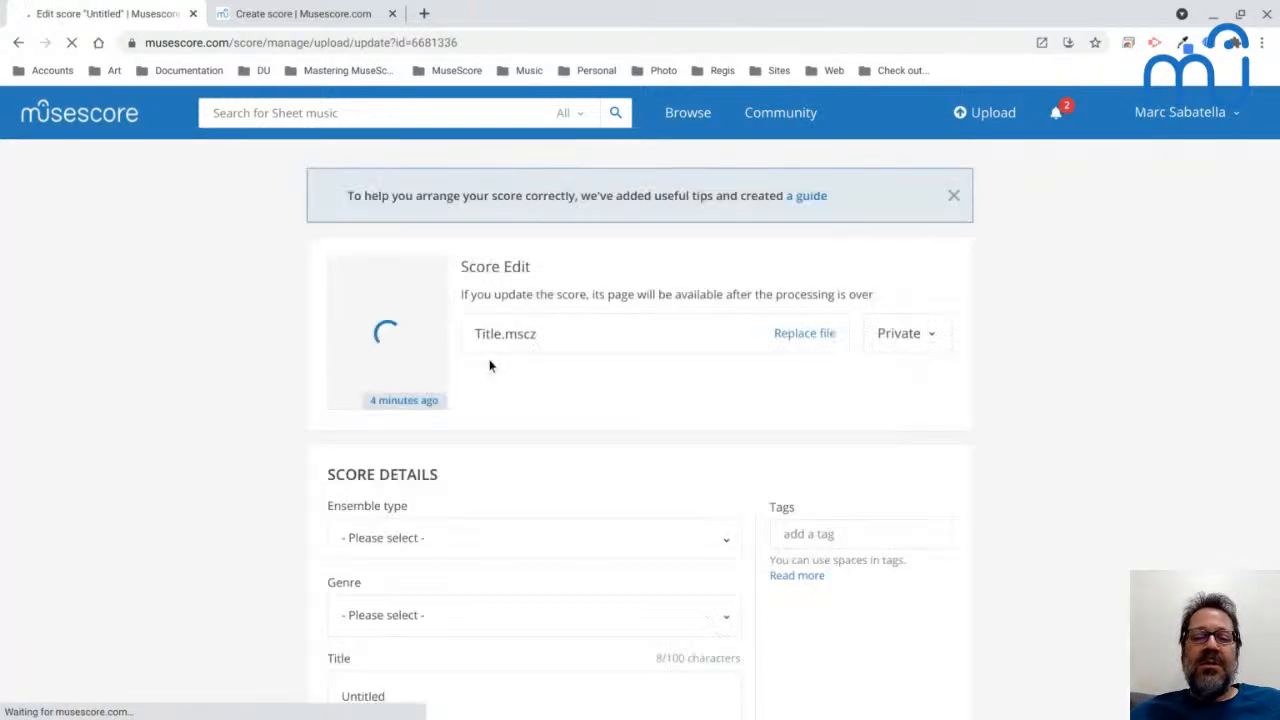
Set the Untitled score's visibility to Unlisted and save the score details.
{"action": "left_click", "coordinate": [880, 336]}
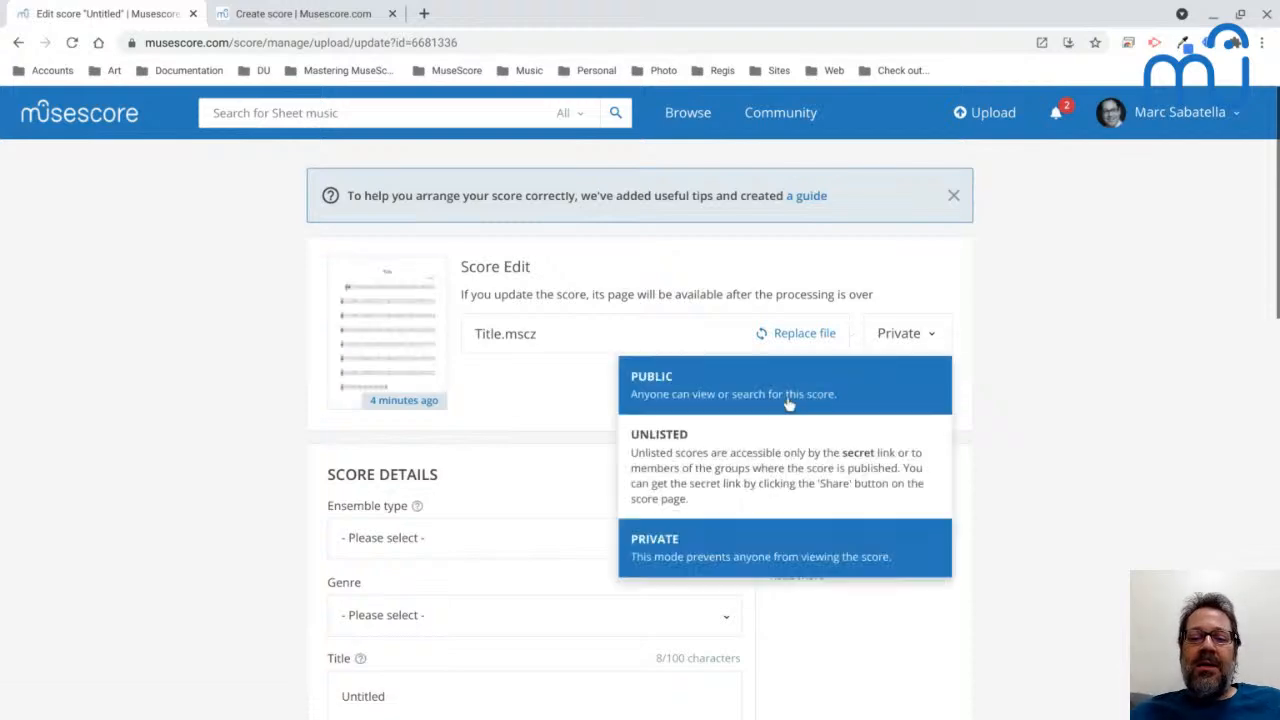
{"action": "left_click", "coordinate": [757, 460]}
{"action": "scroll", "coordinate": [758, 462], "scroll_direction": "down", "scroll_amount": 5}
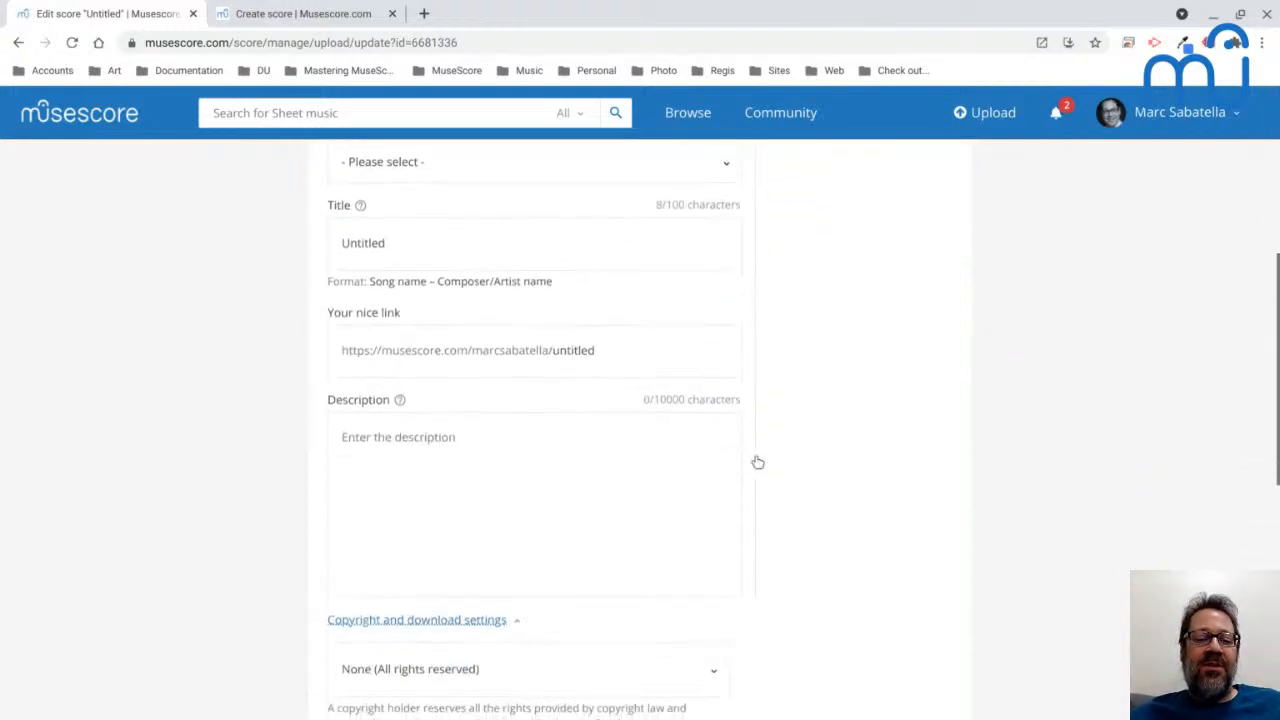
{"action": "scroll", "coordinate": [758, 462], "scroll_direction": "down", "scroll_amount": 8}
{"action": "scroll", "coordinate": [758, 462], "scroll_direction": "up", "scroll_amount": 12}
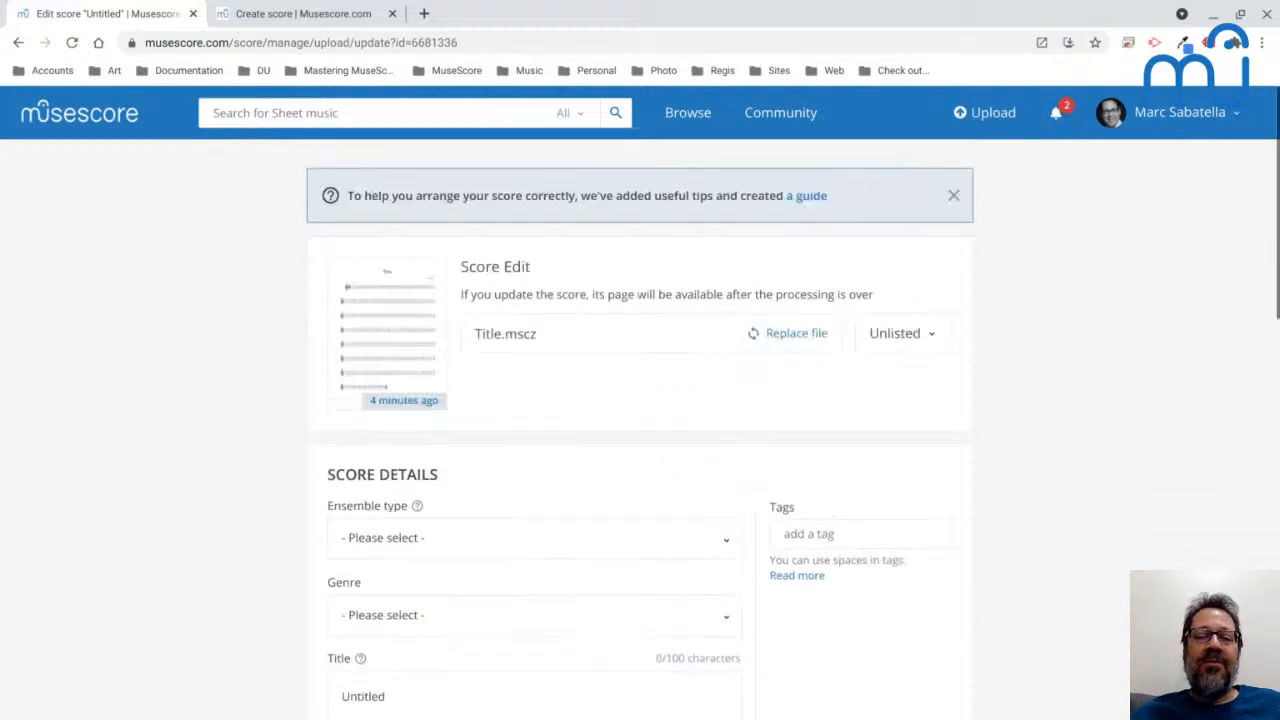
{"action": "scroll", "coordinate": [713, 273], "scroll_direction": "down", "scroll_amount": 12}
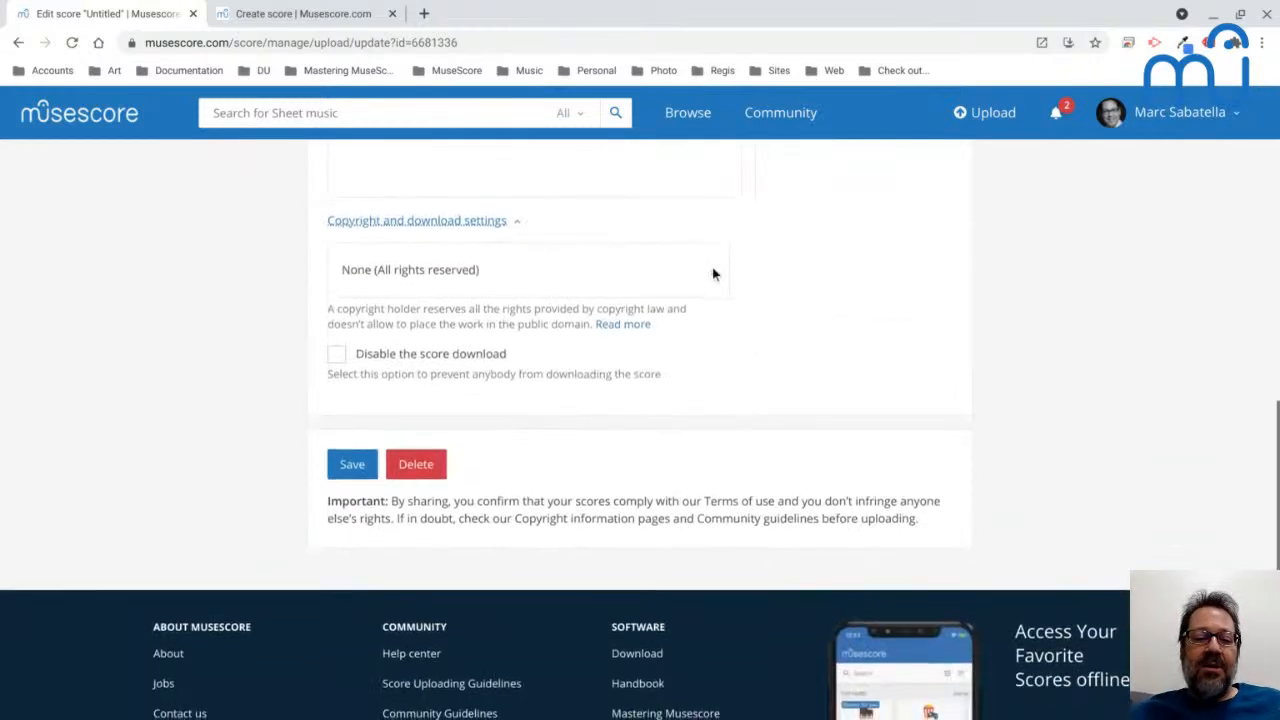
{"action": "left_click", "coordinate": [355, 468]}
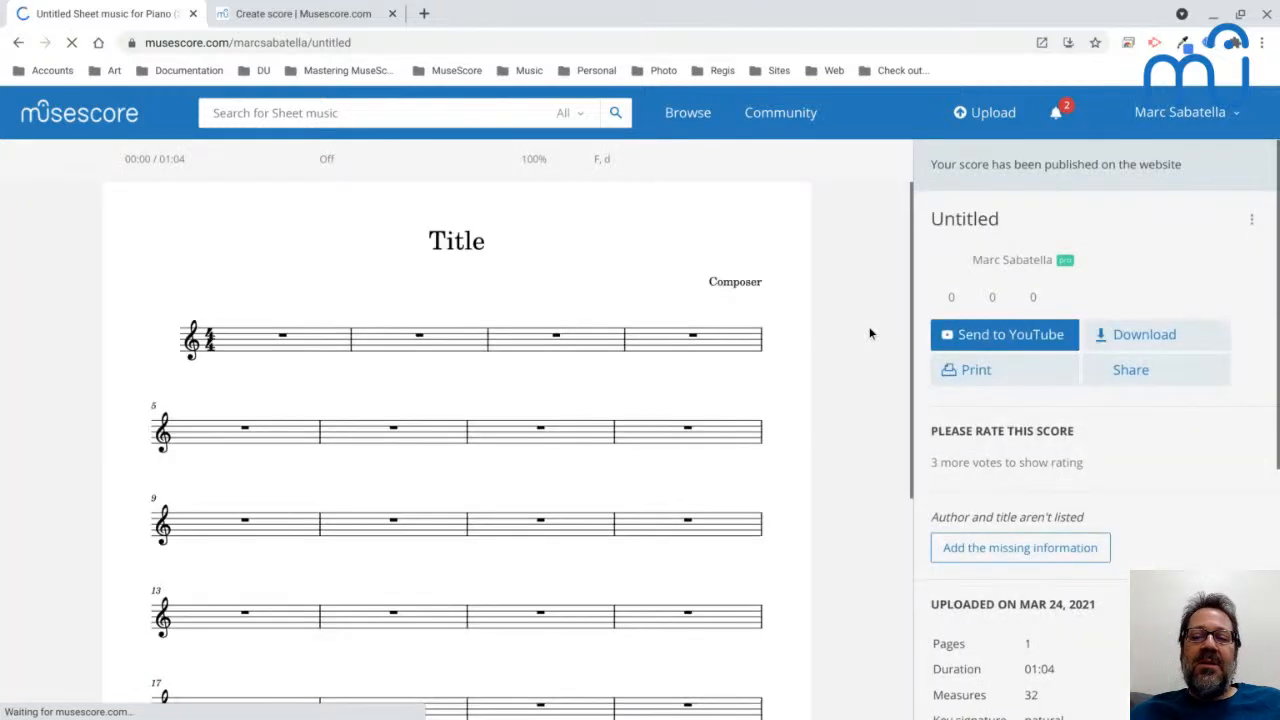
Open the sharing options of the now unlisted Untitled score and copy its secret link.
{"action": "left_click", "coordinate": [1117, 372]}
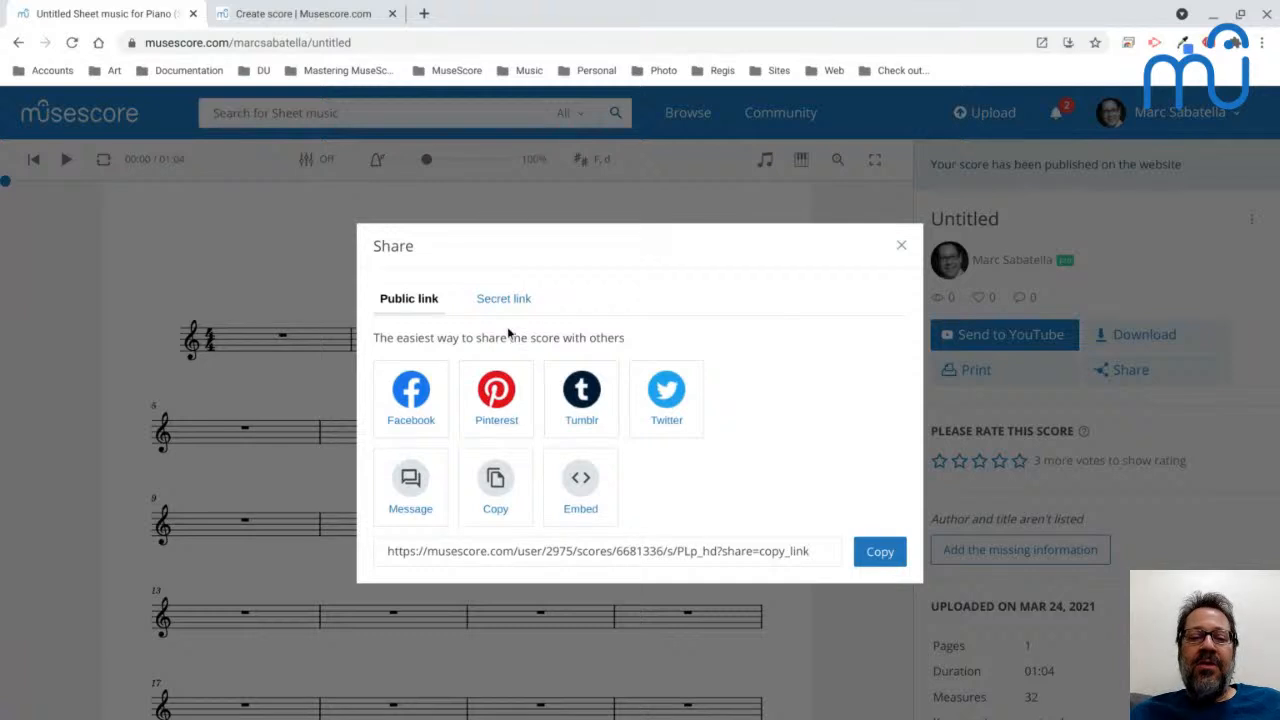
{"action": "left_click", "coordinate": [496, 301]}
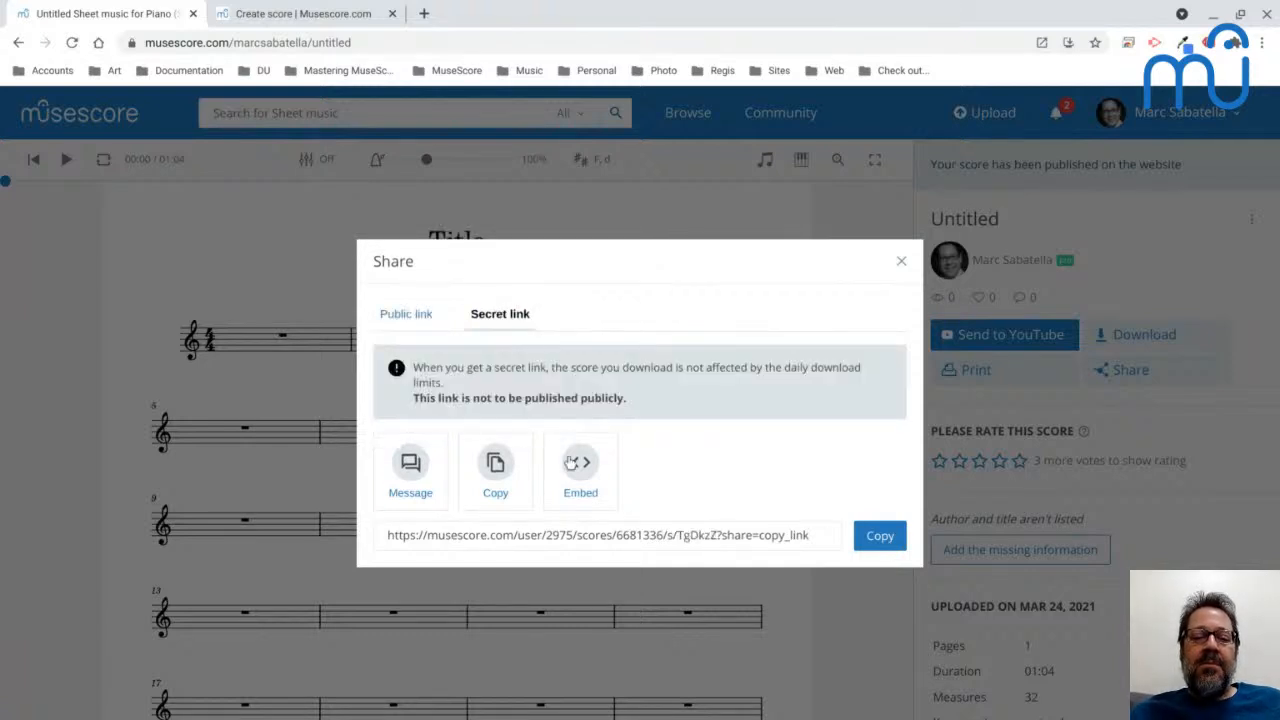
{"action": "left_click", "coordinate": [868, 545]}
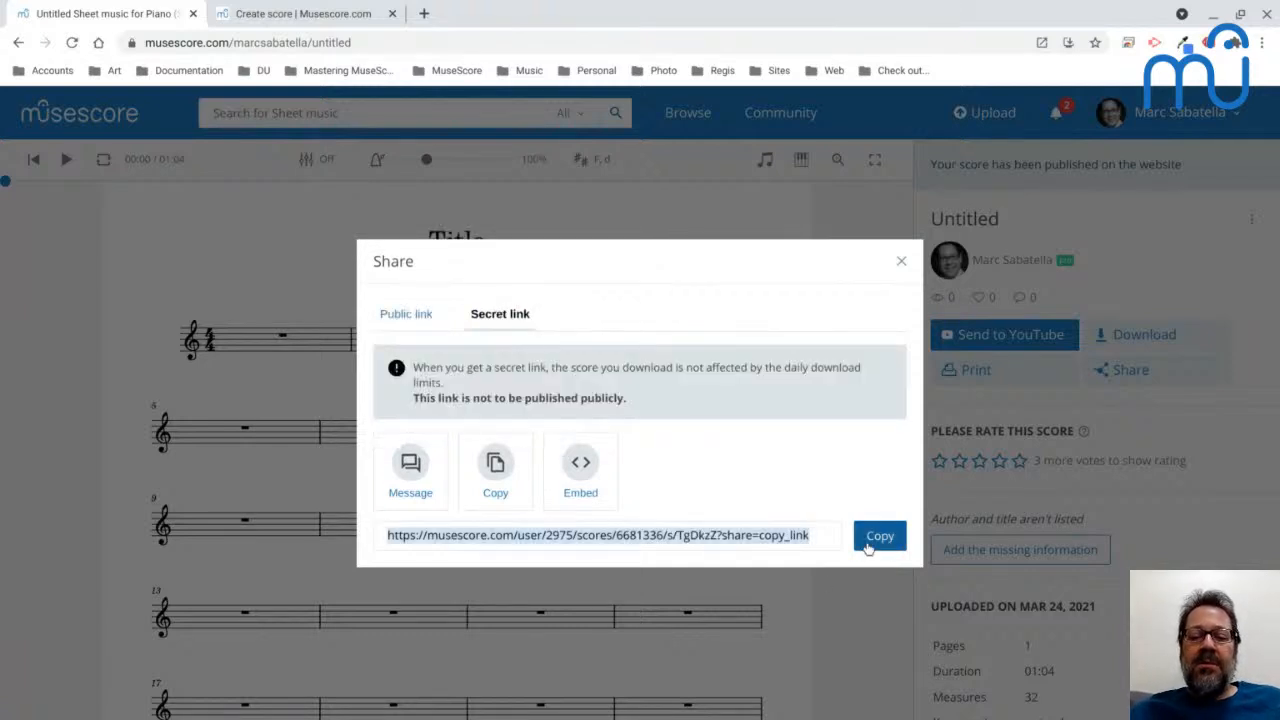
Switch to the YouTube Live chat window and post the copied secret link.
{"action": "key", "text": "alt+Tab"}
{"action": "key", "text": "alt+Tab"}
{"action": "key", "text": "ctrl+v"}
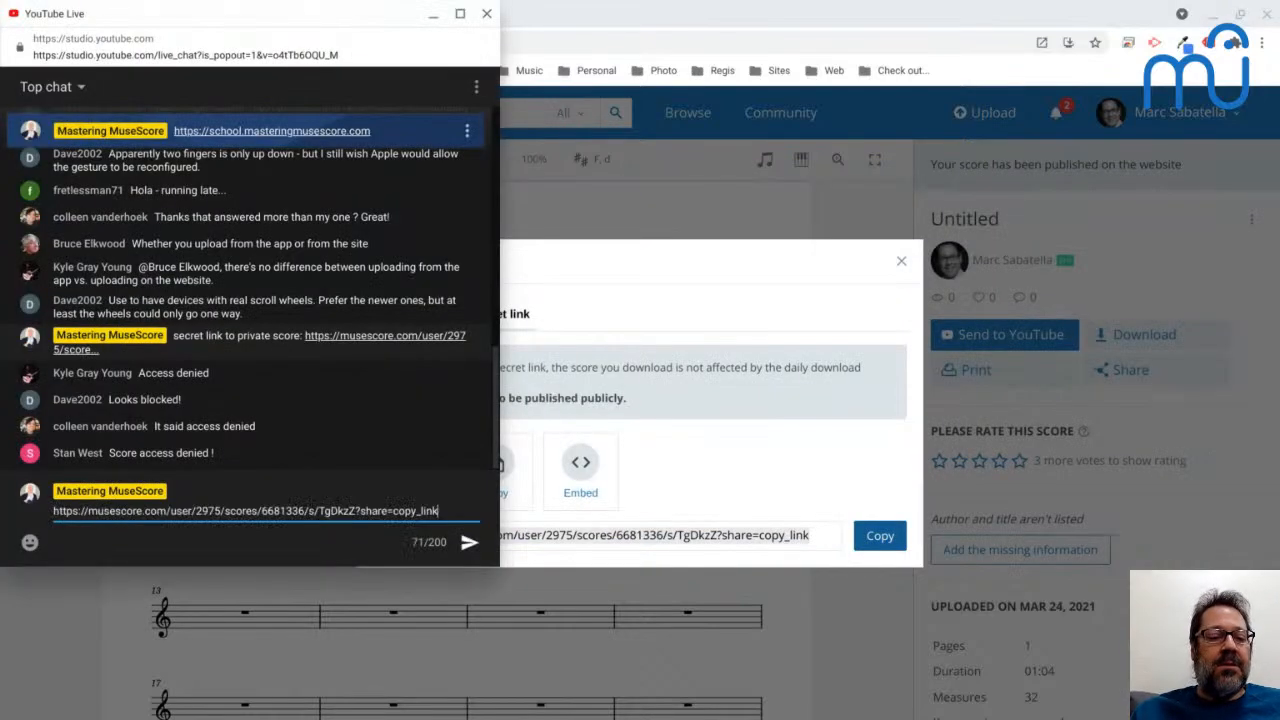
{"action": "key", "text": "Return"}
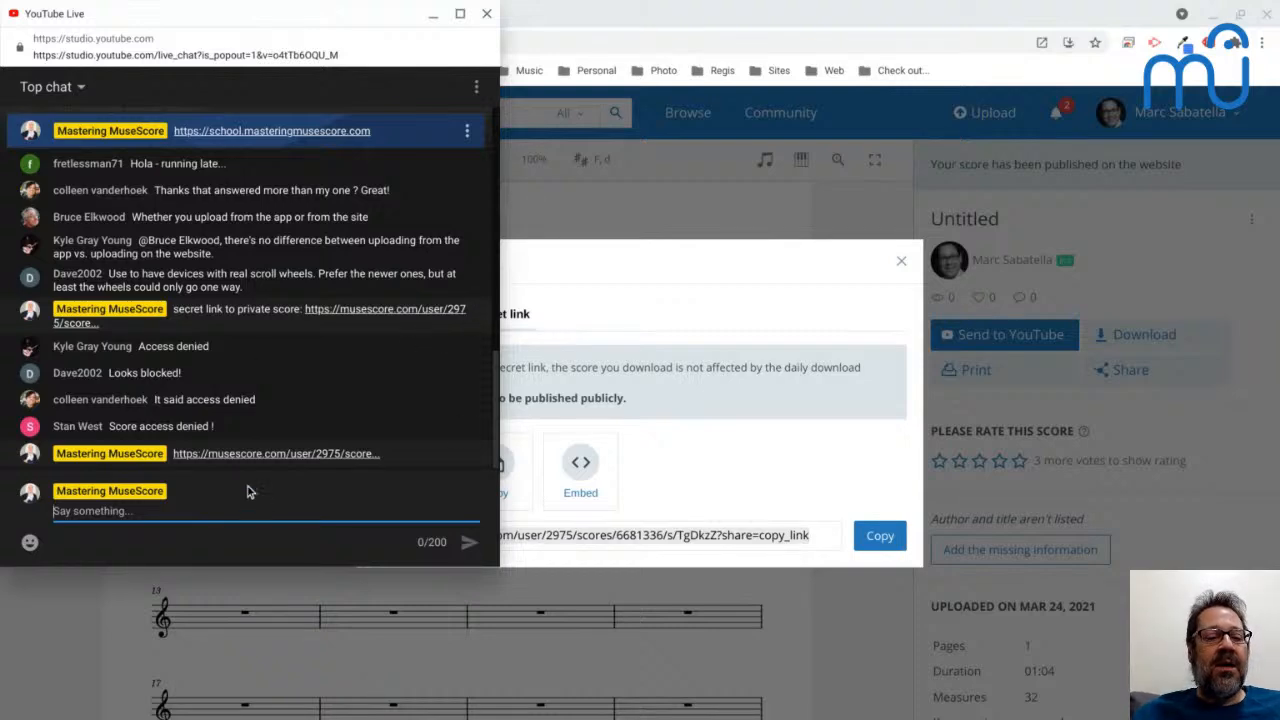
Return to the sharing options in Chrome, copy the Untitled score's public link, and close the dialog.
{"action": "key", "text": "alt+Tab"}
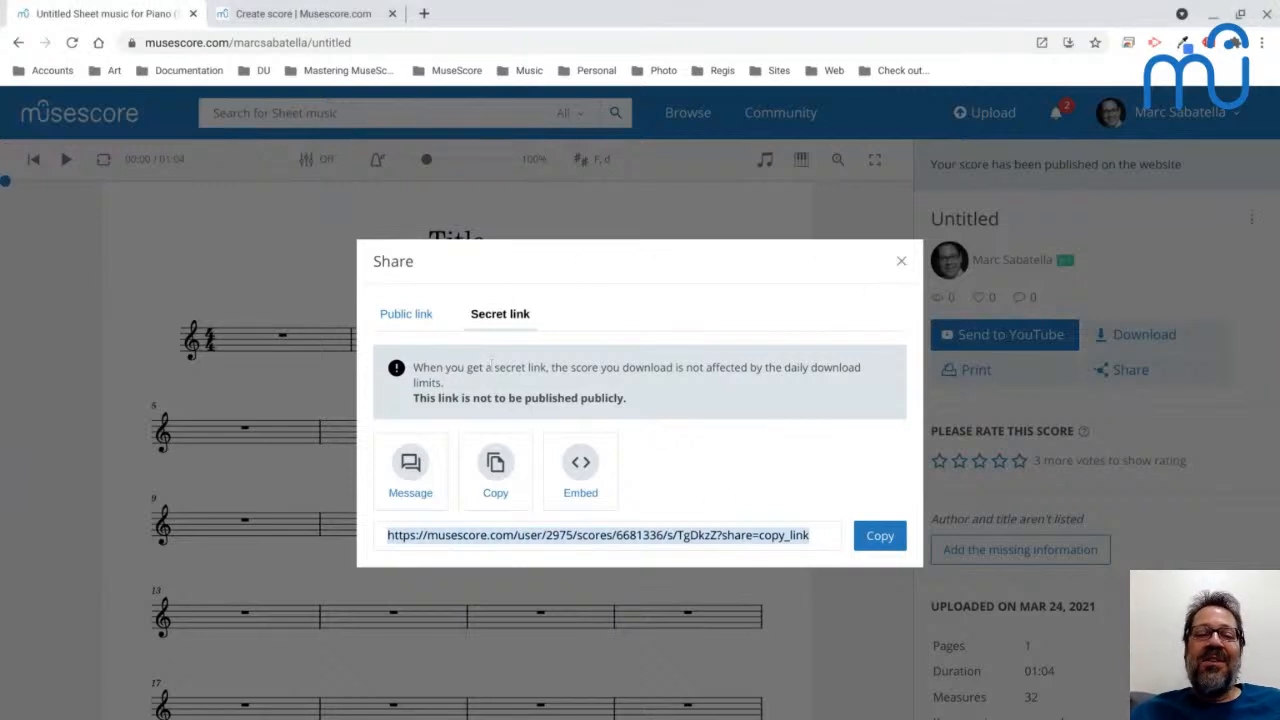
{"action": "left_click", "coordinate": [405, 314]}
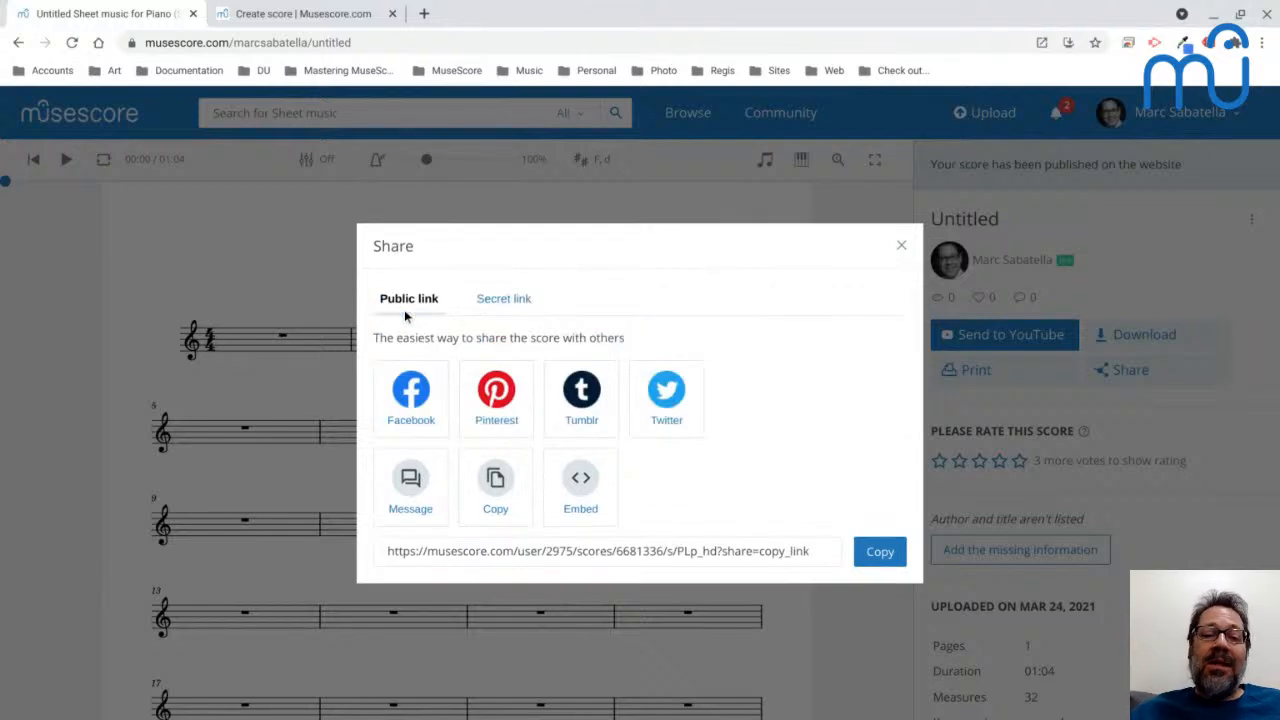
{"action": "left_click", "coordinate": [574, 551]}
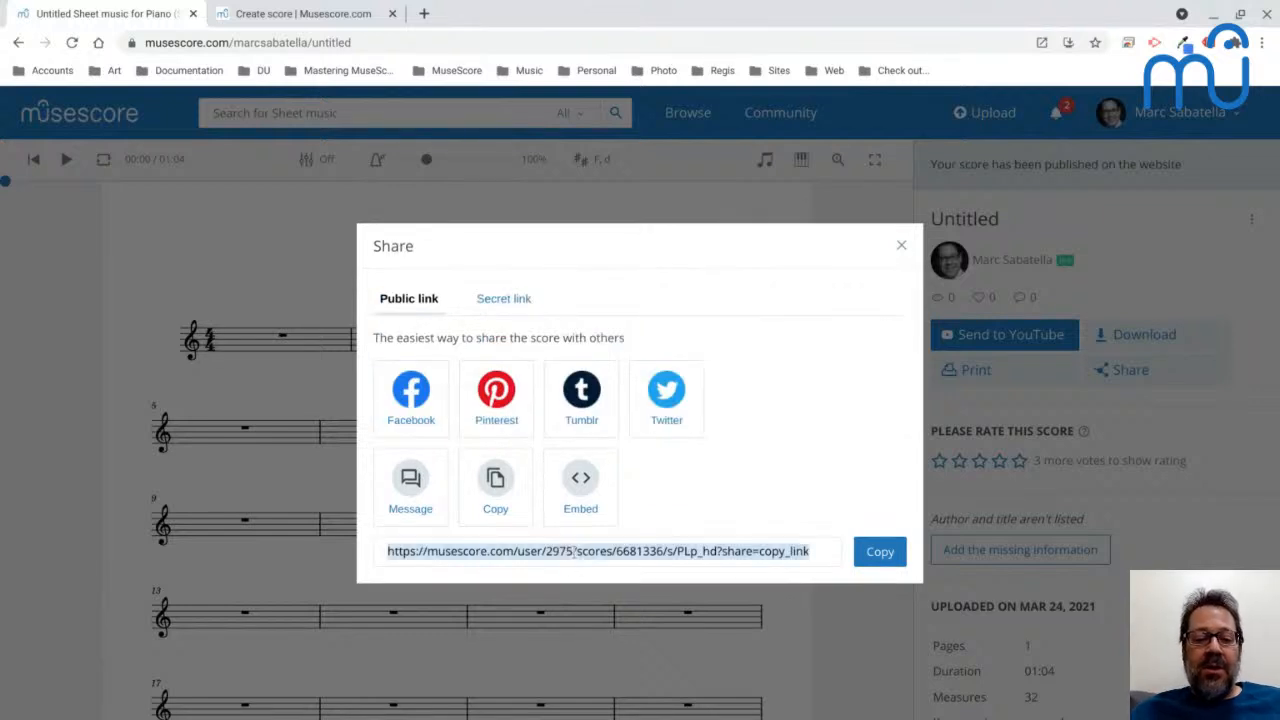
{"action": "left_click", "coordinate": [901, 246]}
Post "Public link for unlisted score:" with the copied link in the YouTube Live chat, and return to the score page in Chrome.
{"action": "key", "text": "alt+Tab"}
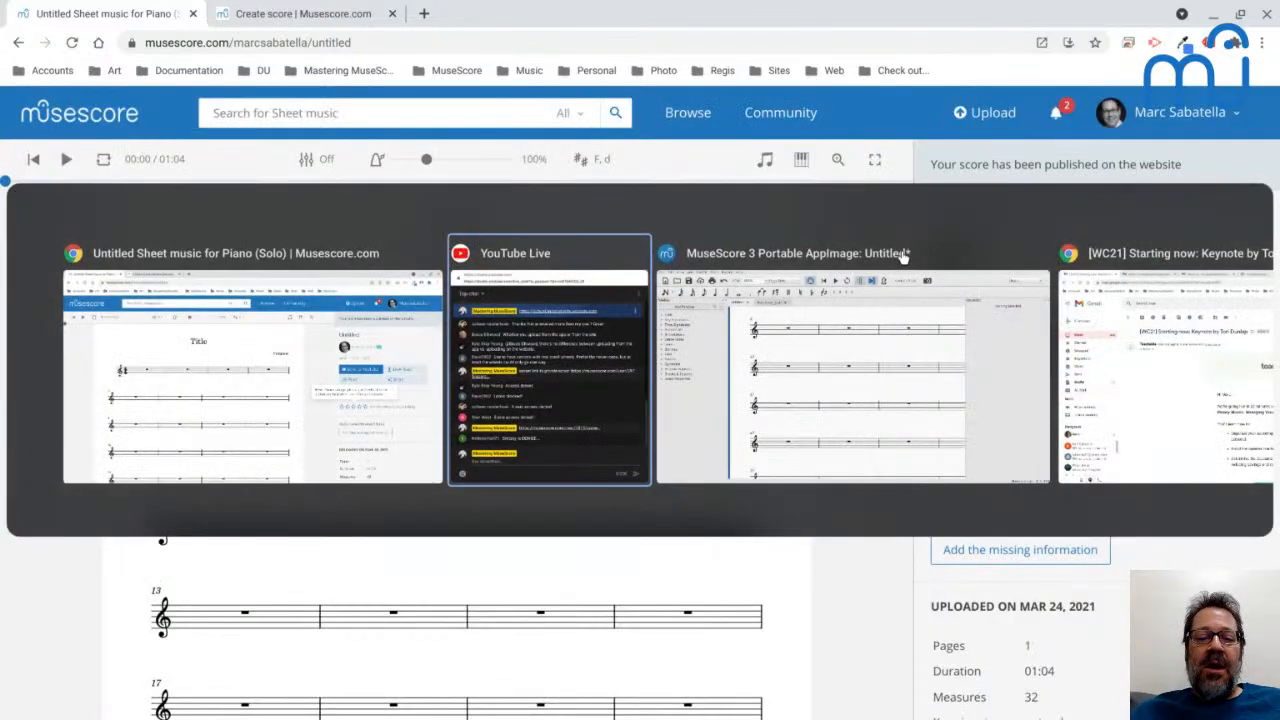
{"action": "type", "text": "Publ"}
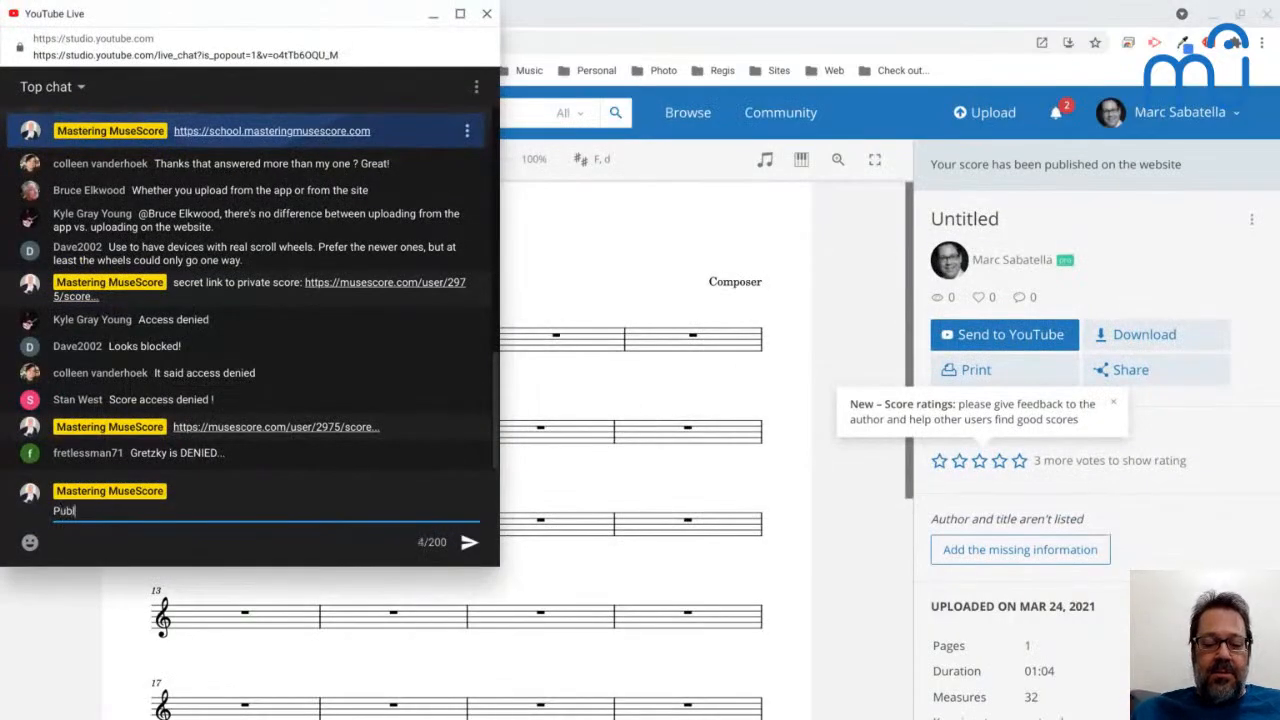
{"action": "type", "text": "ic link for "}
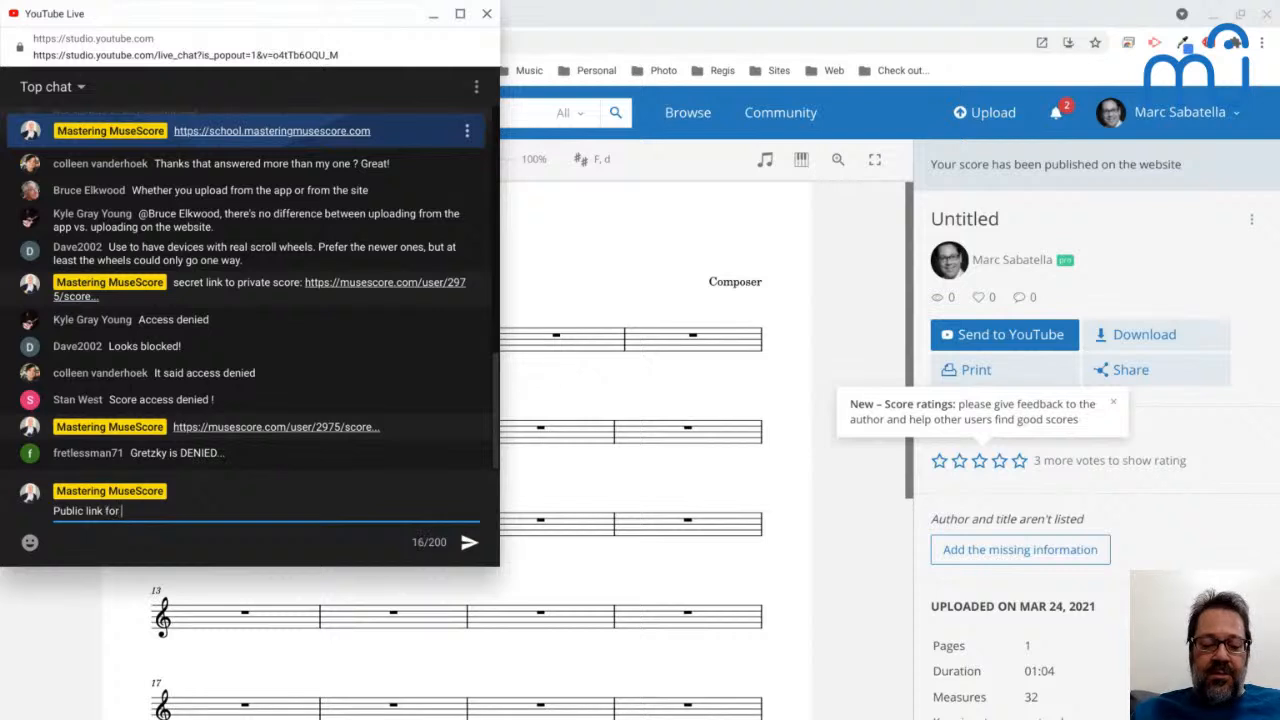
{"action": "type", "text": "unlisted score:"}
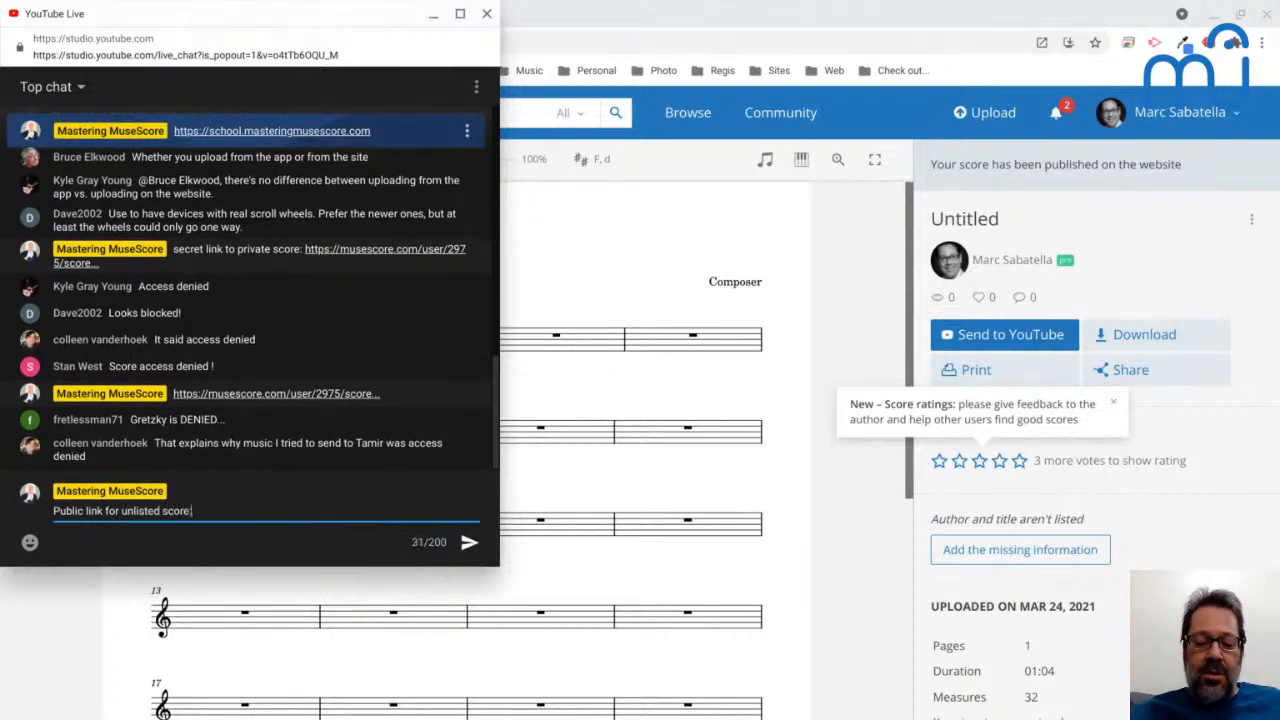
{"action": "key", "text": "ctrl+v"}
{"action": "key", "text": "Return"}
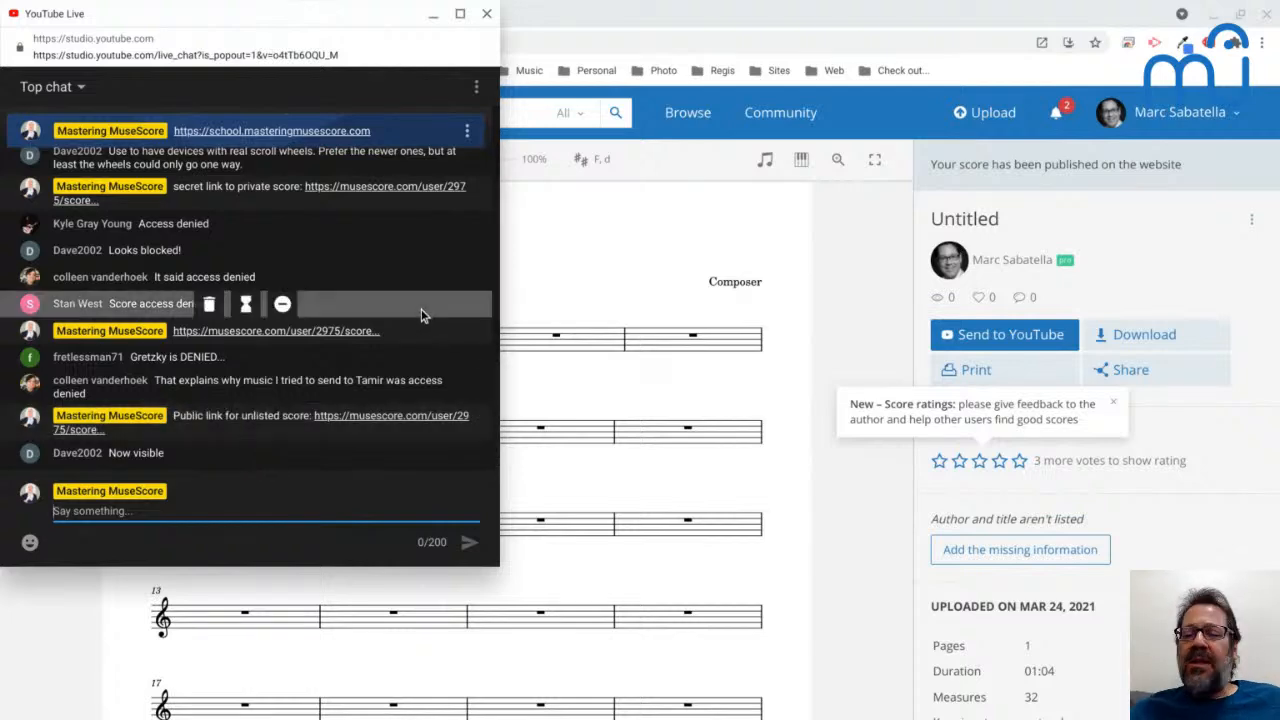
{"action": "key", "text": "alt+Tab"}
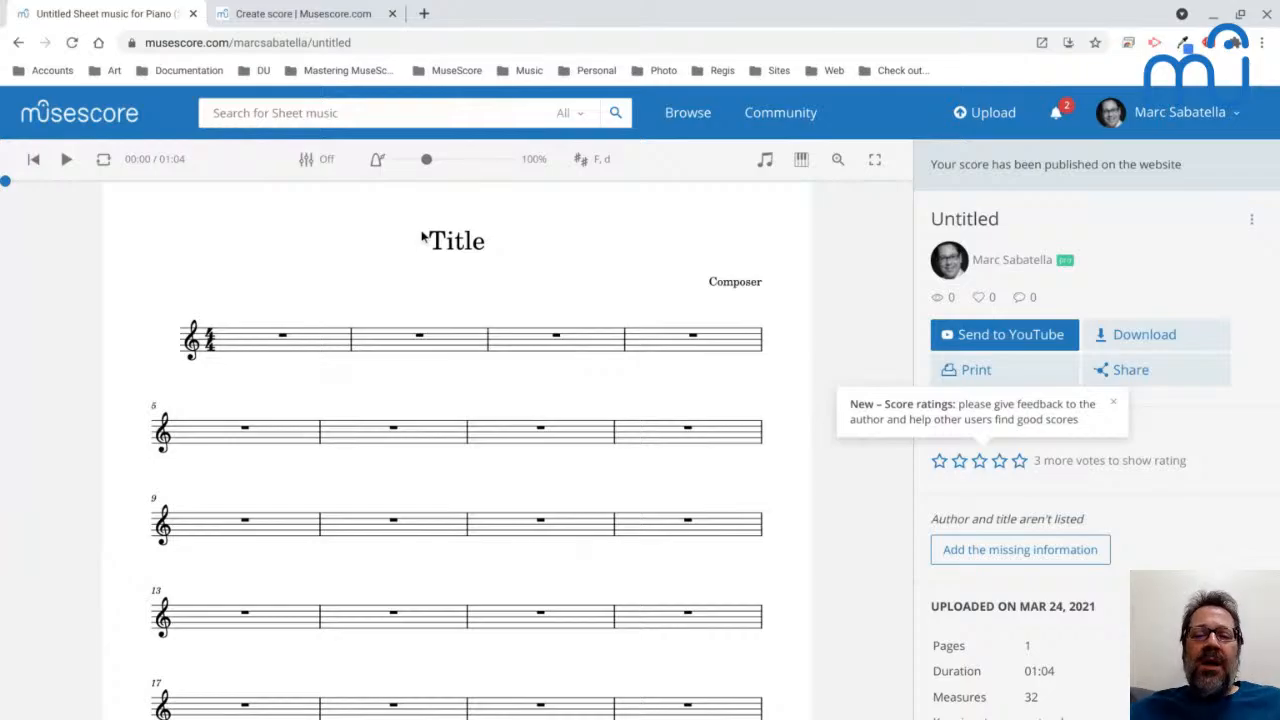
Switch from Chrome to the MuseScore editor showing the Untitled score.
{"action": "key", "text": "alt+Tab"}
{"action": "key", "text": "alt+Tab"}
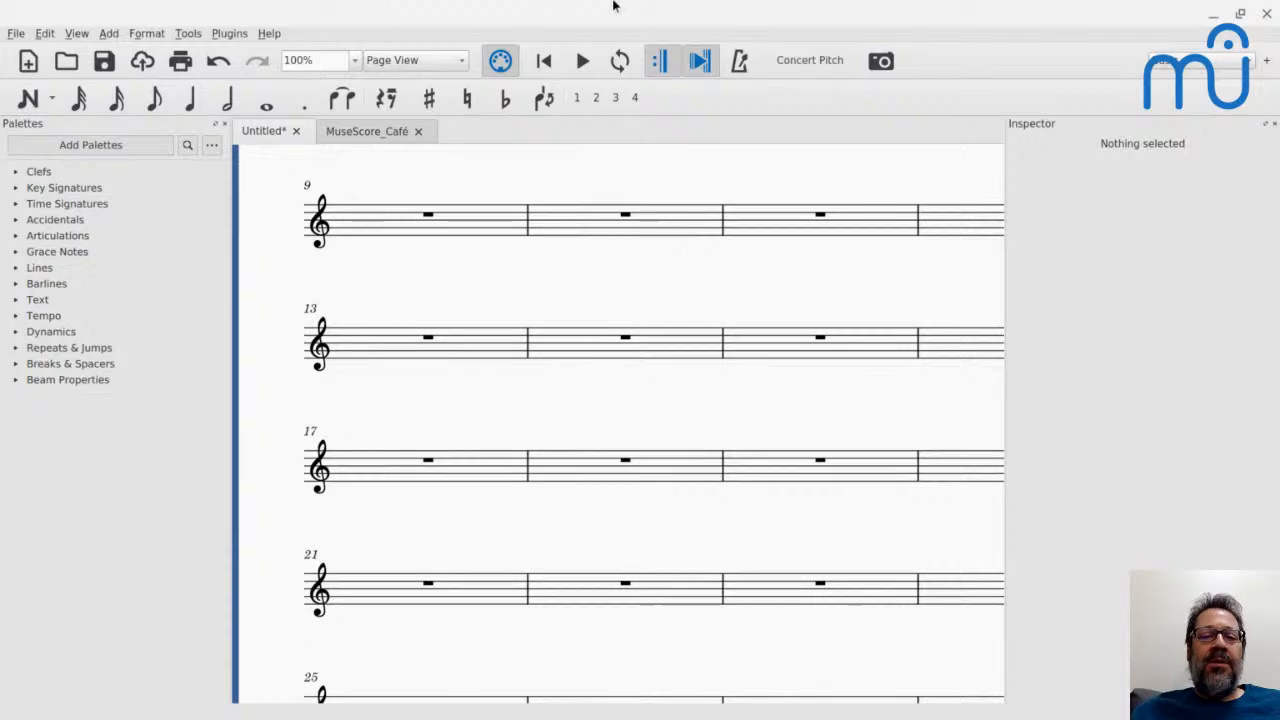
{"action": "key", "text": "F5"}
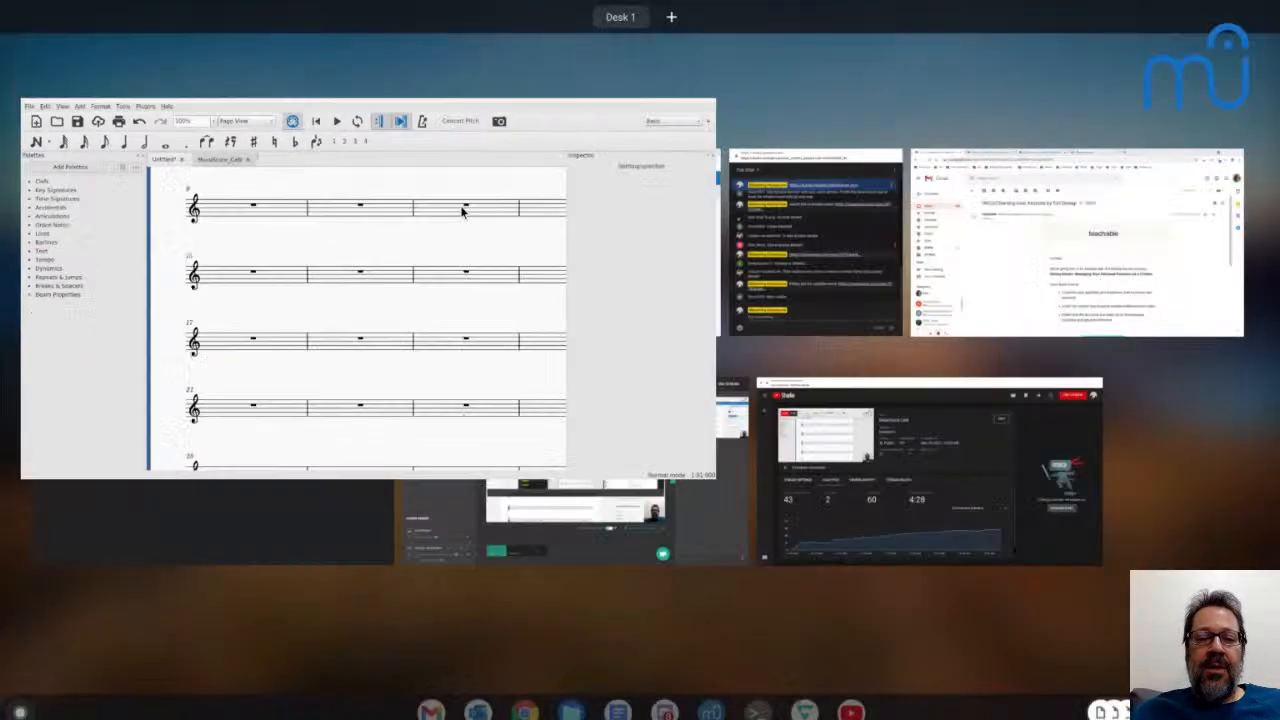
{"action": "key", "text": "F5"}
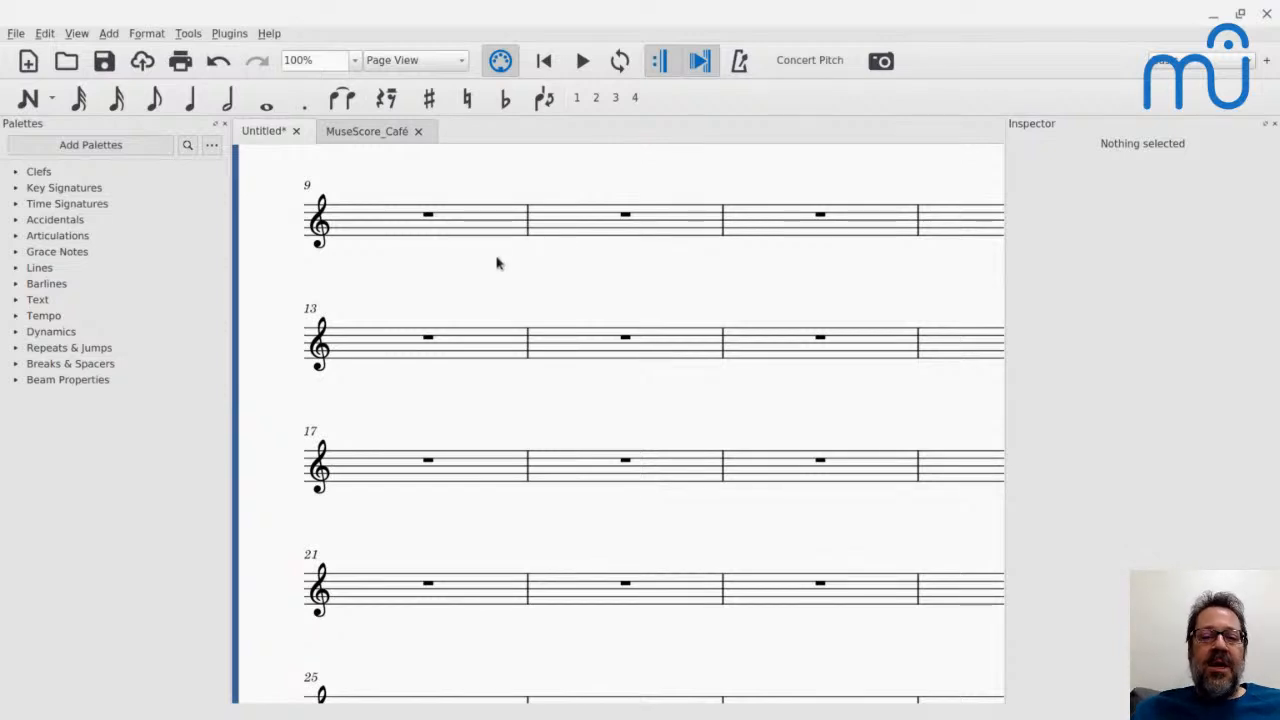
Open the Start Center, look through all the recent score thumbnails, and close it.
{"action": "key", "text": "F4"}
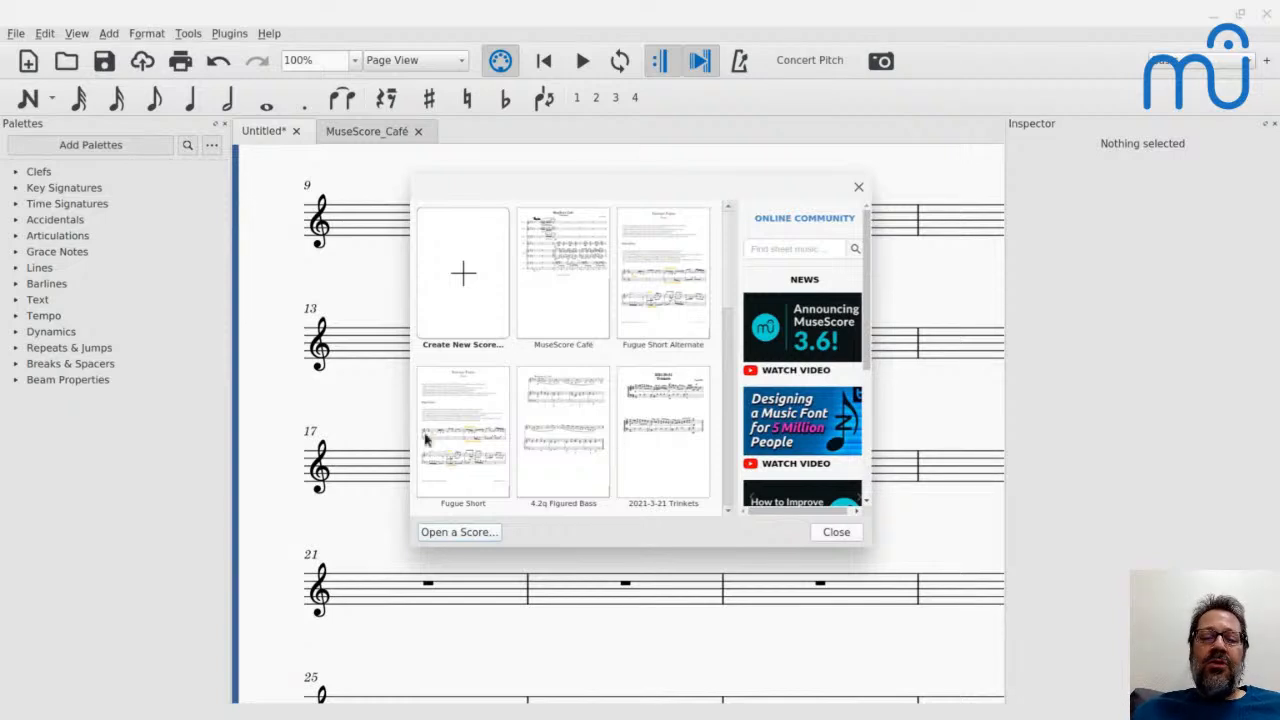
{"action": "scroll", "coordinate": [427, 436], "scroll_direction": "down", "scroll_amount": 2}
{"action": "scroll", "coordinate": [667, 250], "scroll_direction": "up", "scroll_amount": 2}
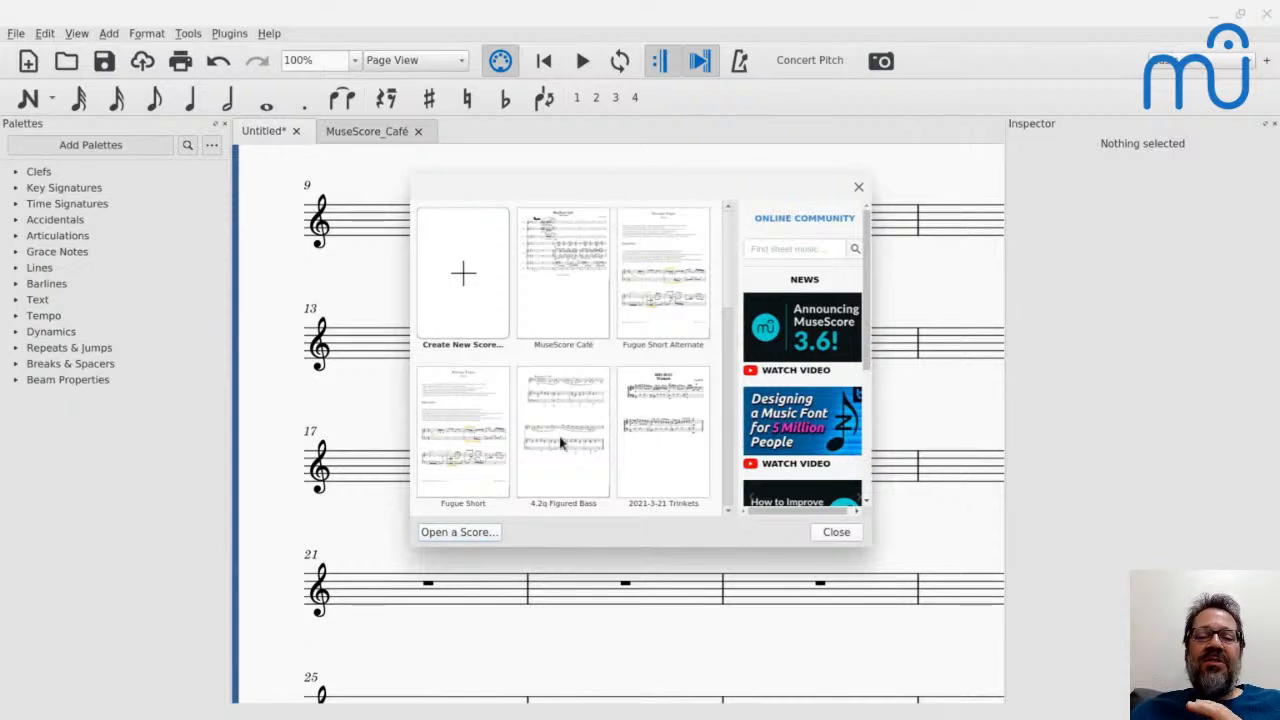
{"action": "scroll", "coordinate": [562, 443], "scroll_direction": "down", "scroll_amount": 5}
{"action": "scroll", "coordinate": [562, 443], "scroll_direction": "down", "scroll_amount": 3}
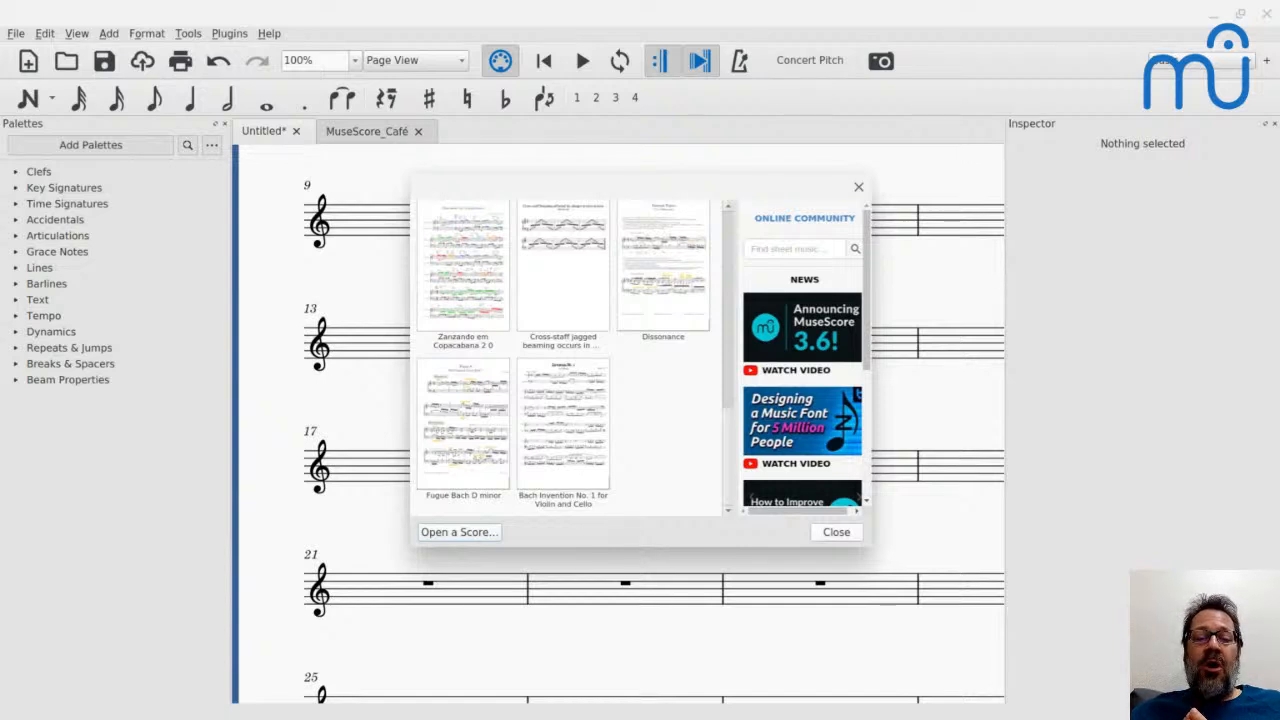
{"action": "scroll", "coordinate": [654, 426], "scroll_direction": "up", "scroll_amount": 8}
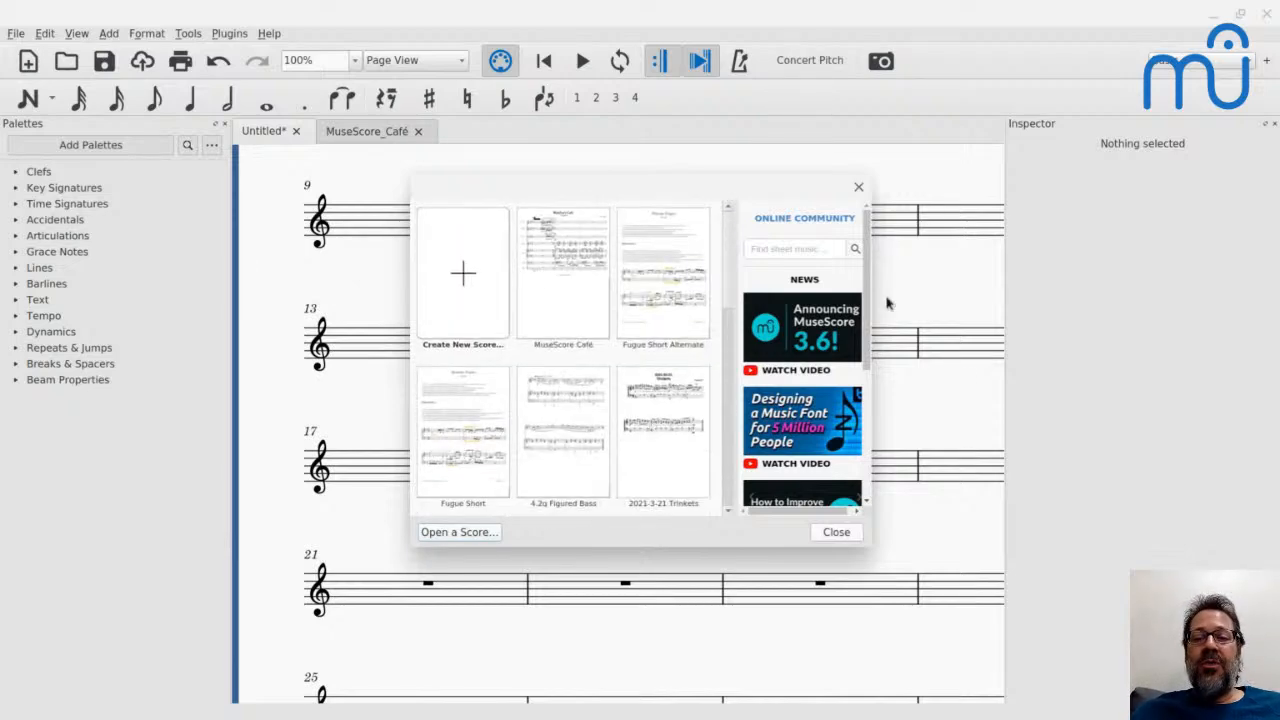
{"action": "left_click", "coordinate": [861, 187]}
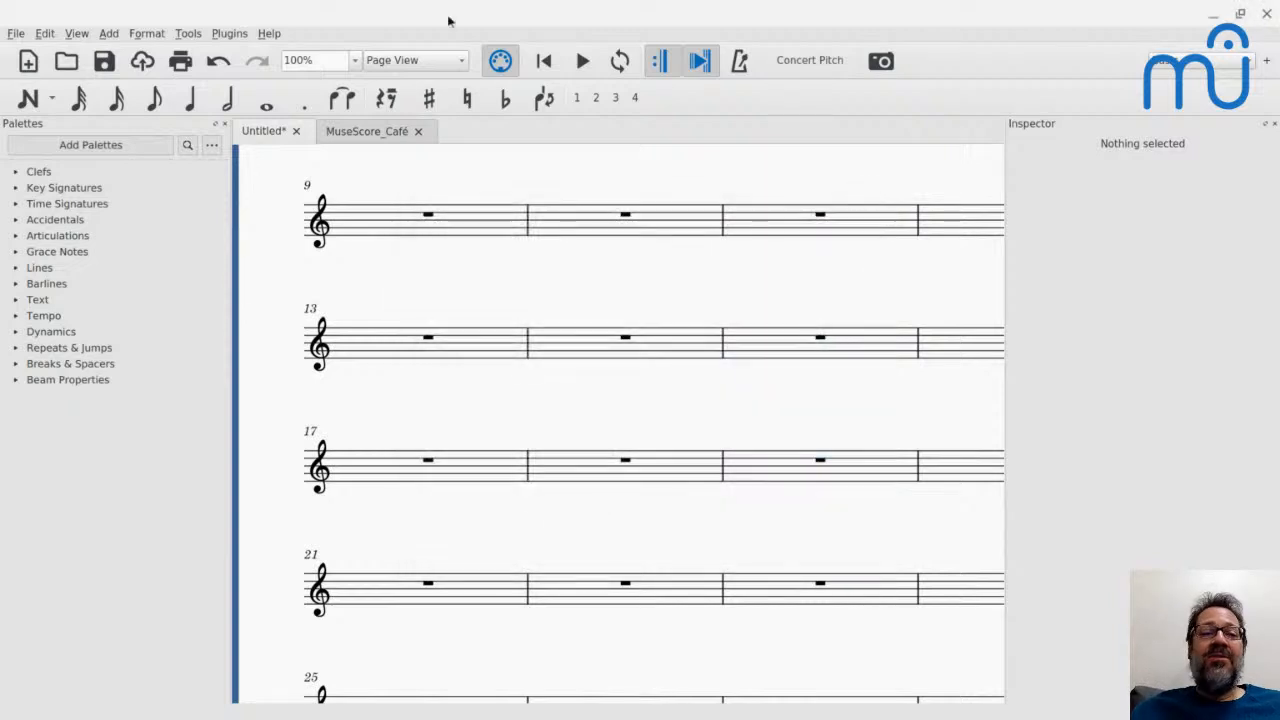
Clear MuseScore's list of recently opened files.
{"action": "left_click", "coordinate": [12, 33]}
{"action": "mouse_move", "coordinate": [65, 112]}
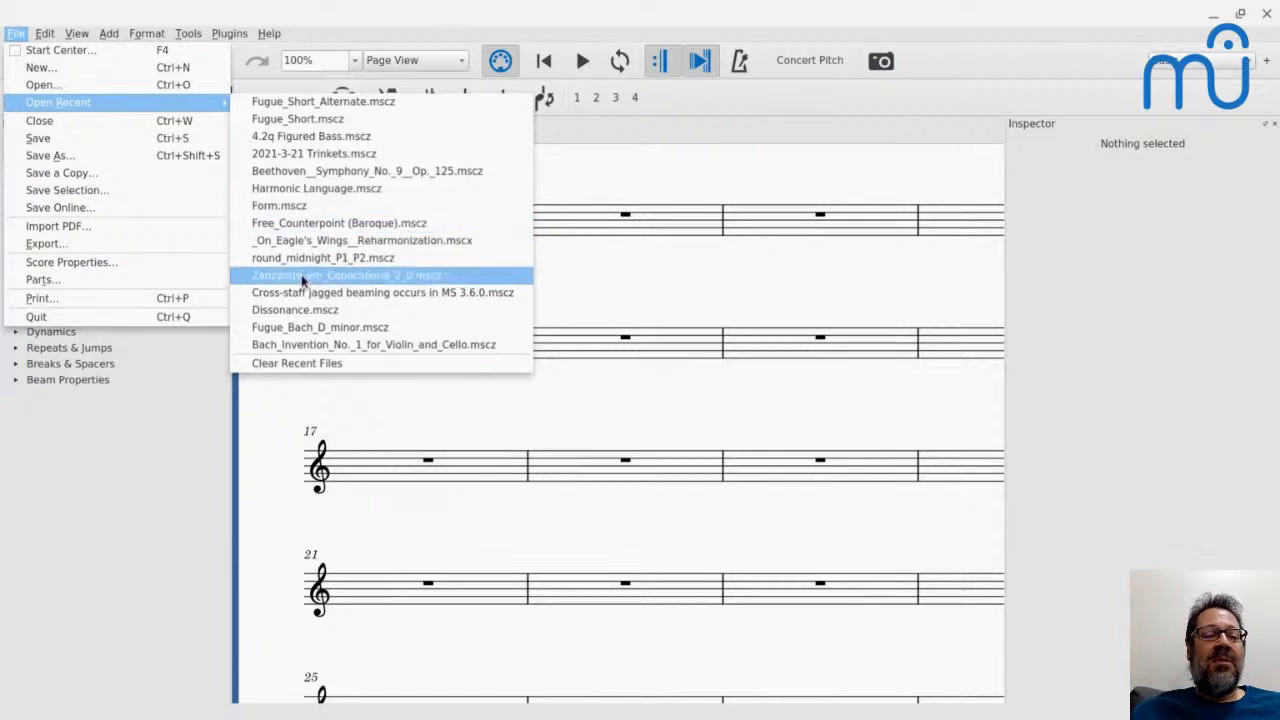
{"action": "left_click", "coordinate": [307, 365]}
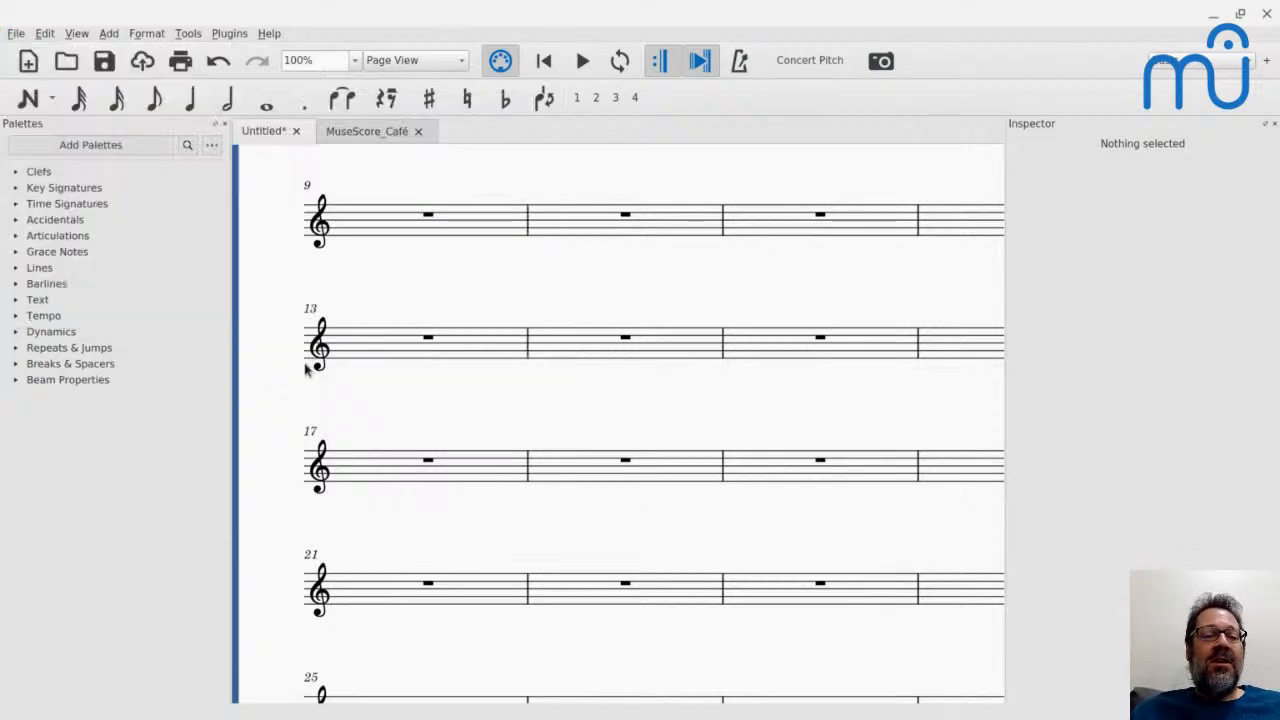
Check the recent files list and the Start Center's score thumbnails, and close the Start Center.
{"action": "left_click", "coordinate": [17, 34]}
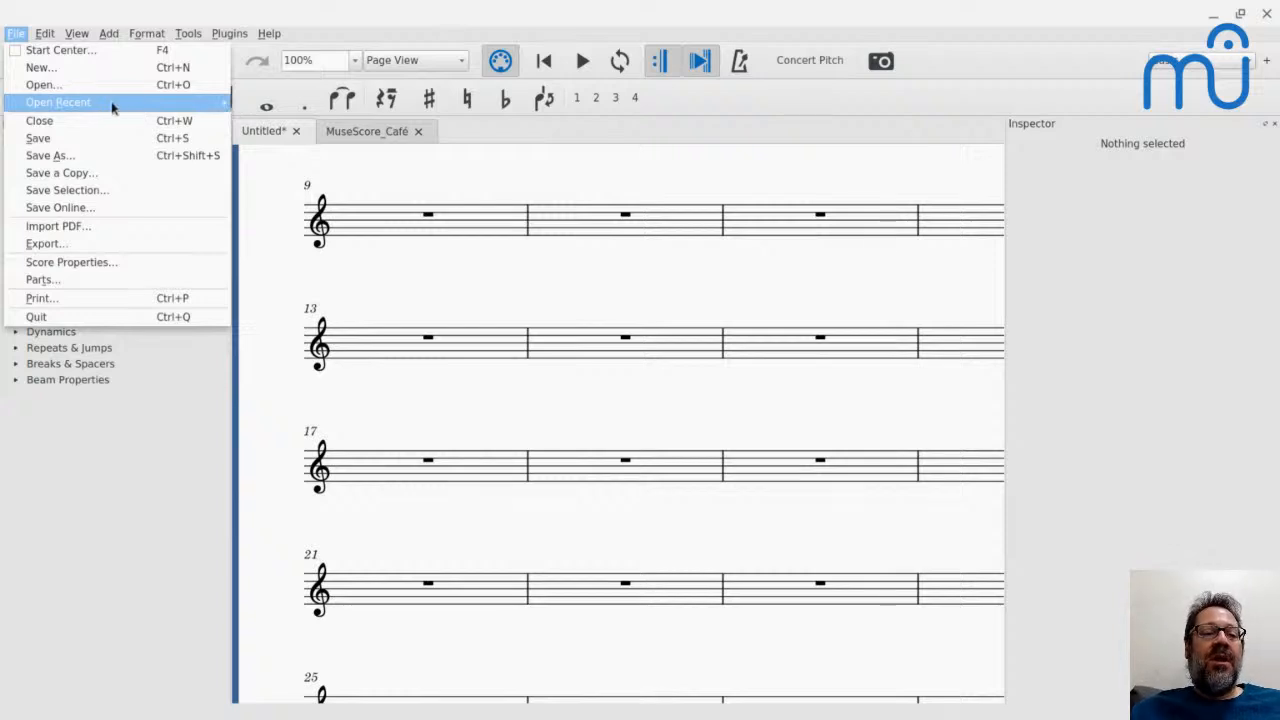
{"action": "left_click", "coordinate": [325, 258]}
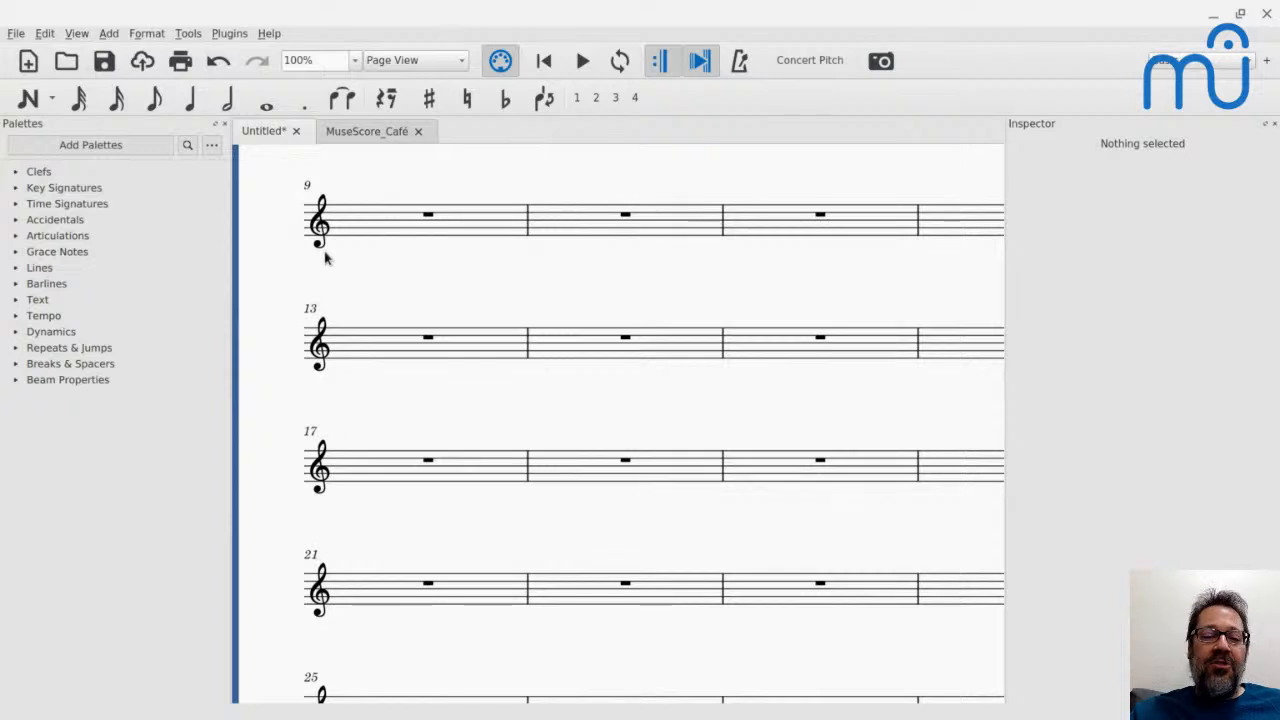
{"action": "key", "text": "F4"}
{"action": "key", "text": "F4"}
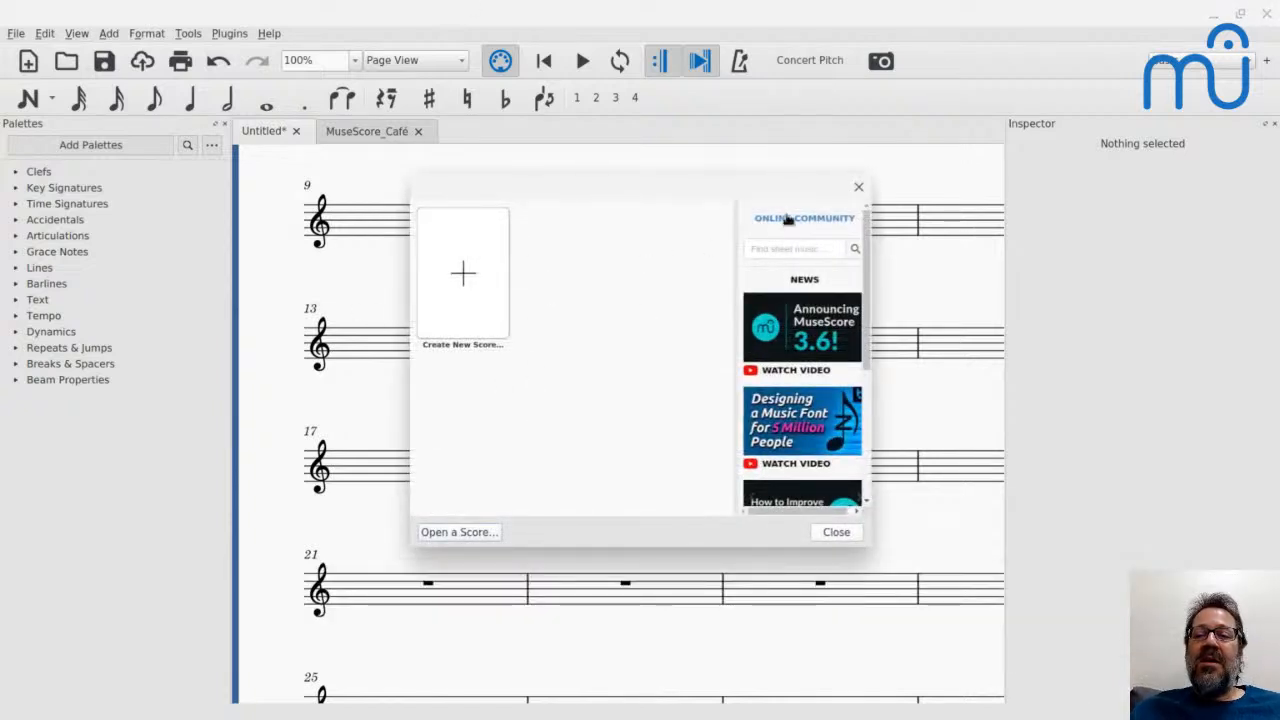
{"action": "left_click", "coordinate": [857, 188]}
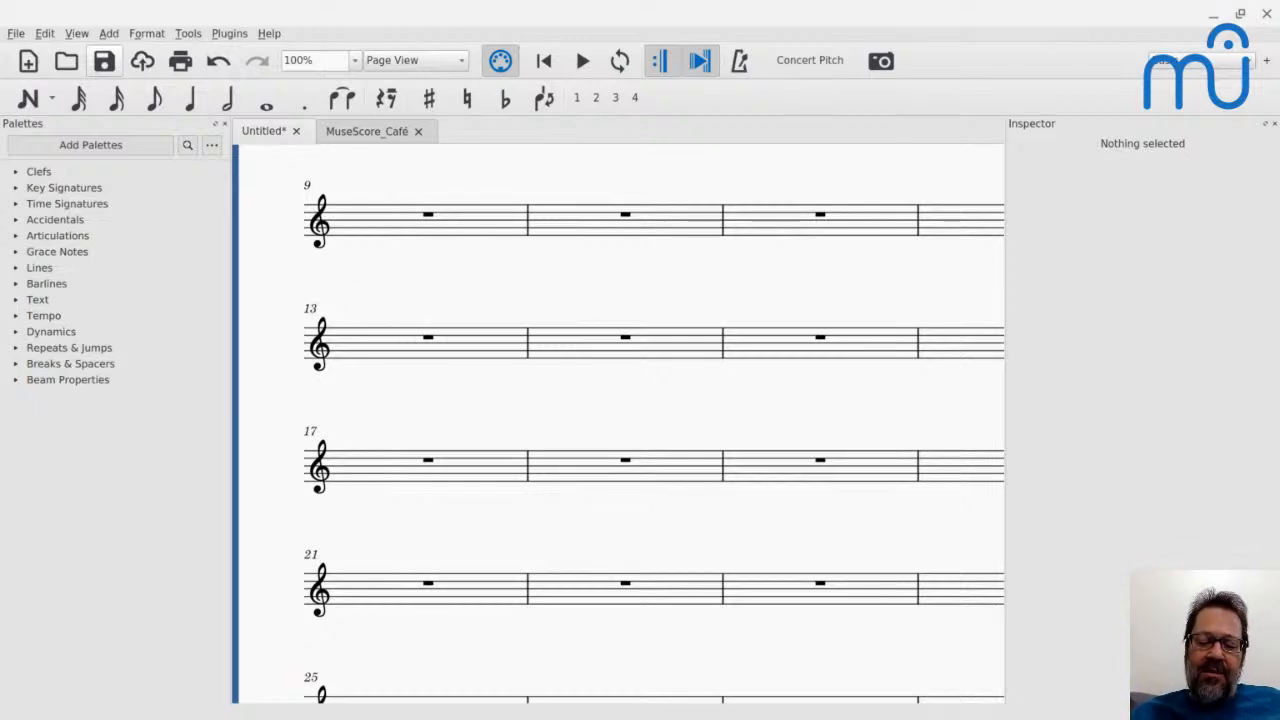
Browse up one folder and back into Cafe, and open MuseScore_Café.mscz from there.
{"action": "key", "text": "ctrl+o"}
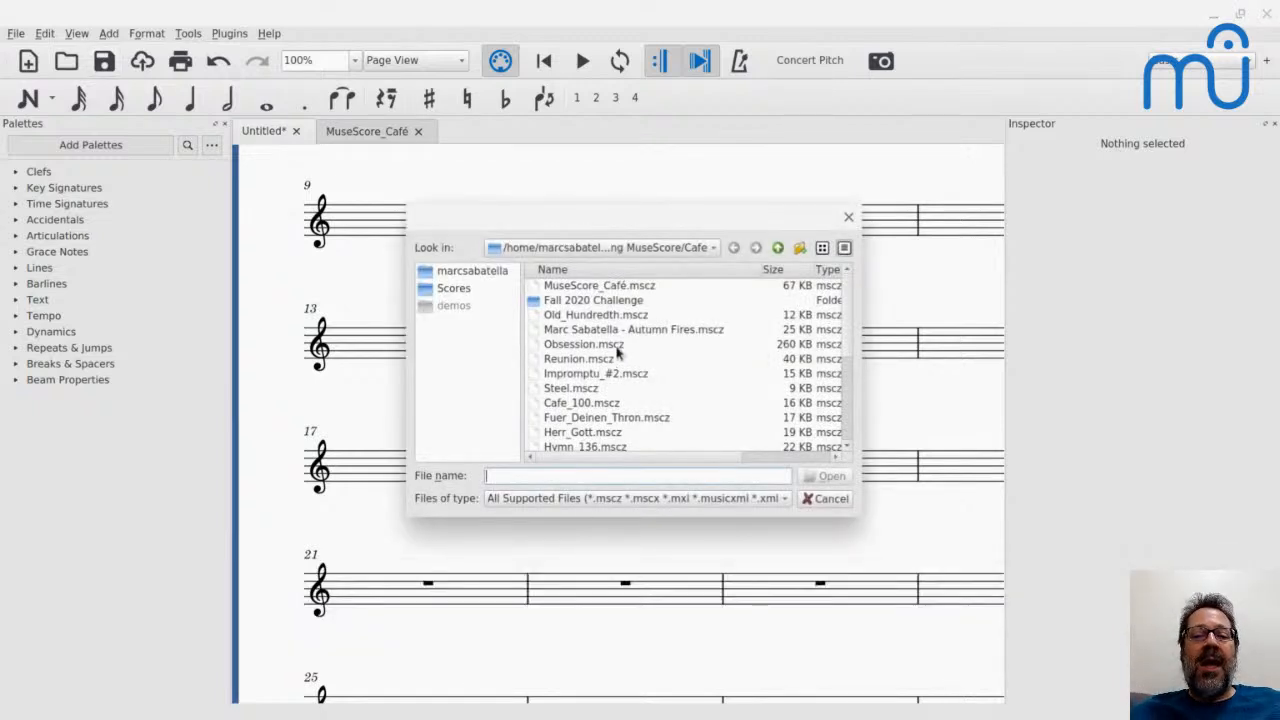
{"action": "left_click", "coordinate": [589, 286]}
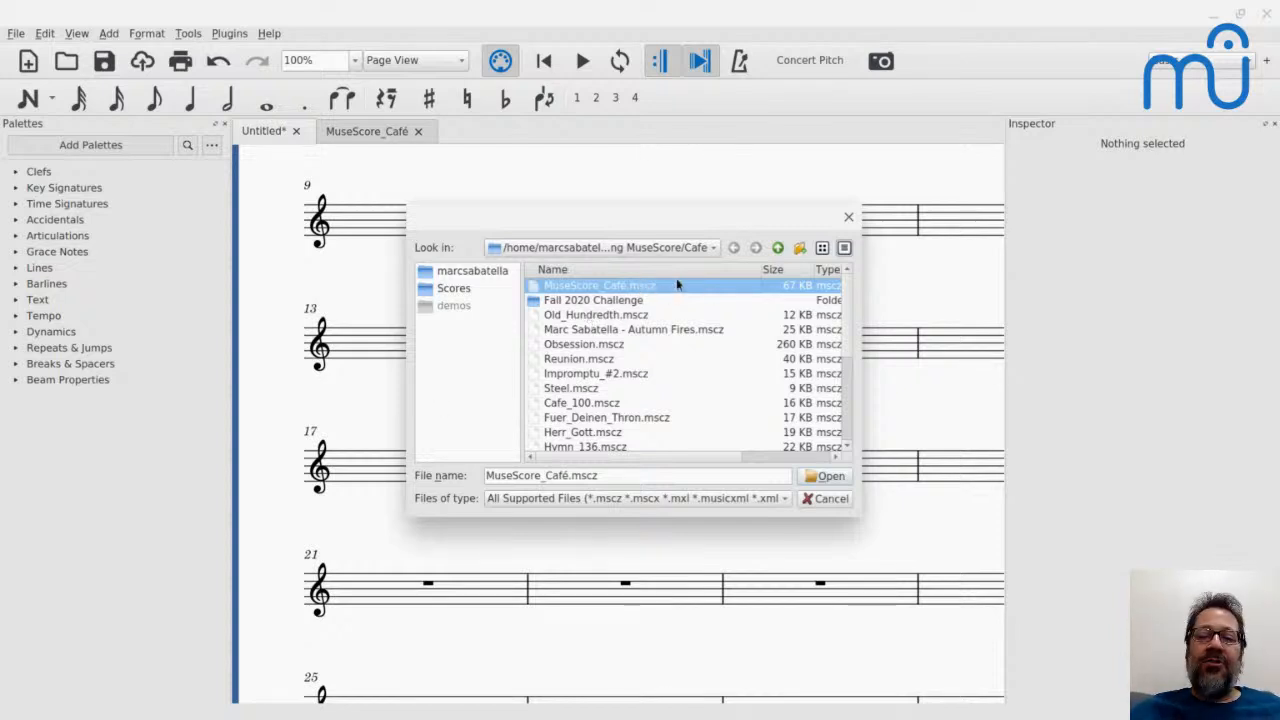
{"action": "left_click", "coordinate": [777, 248]}
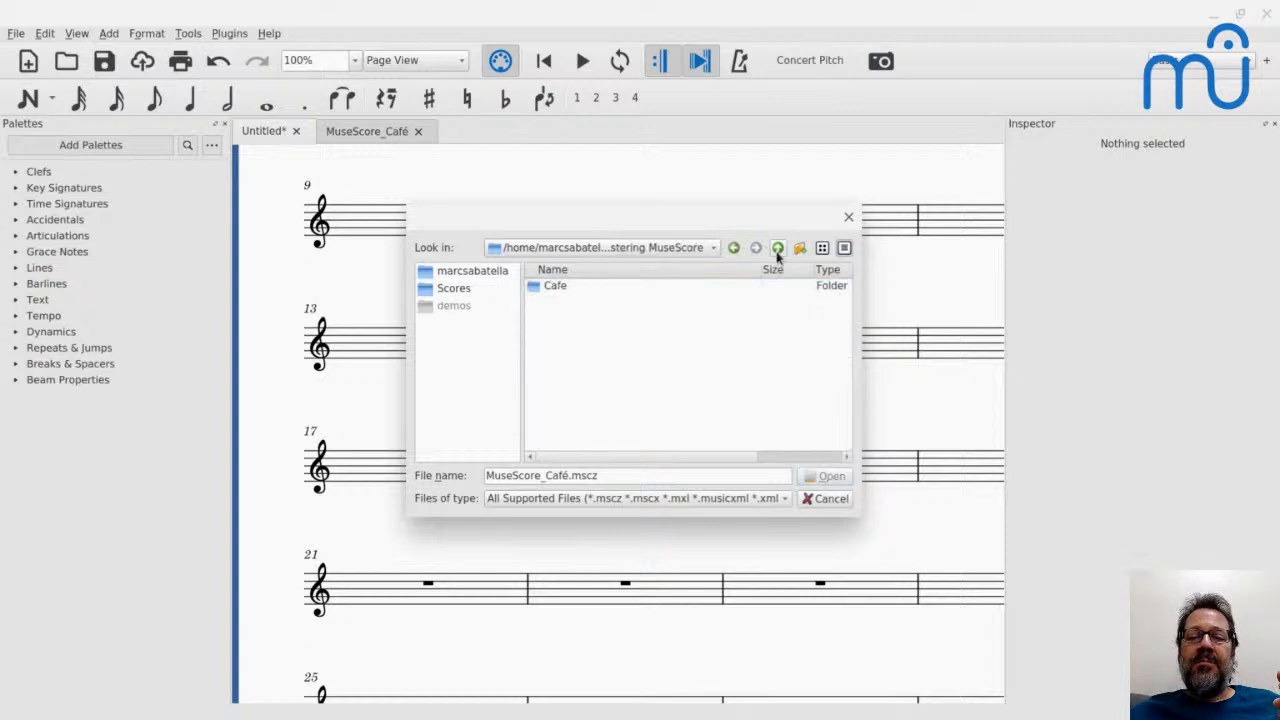
{"action": "left_click", "coordinate": [556, 287]}
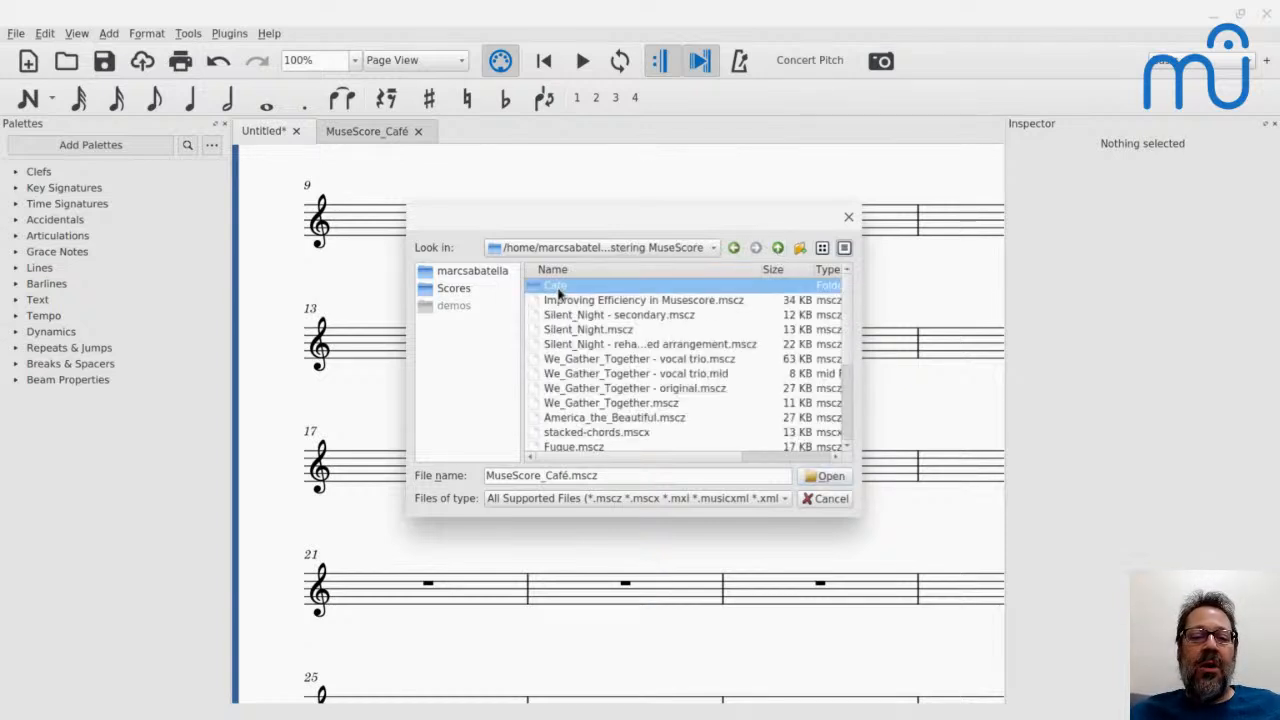
{"action": "double_click", "coordinate": [557, 288]}
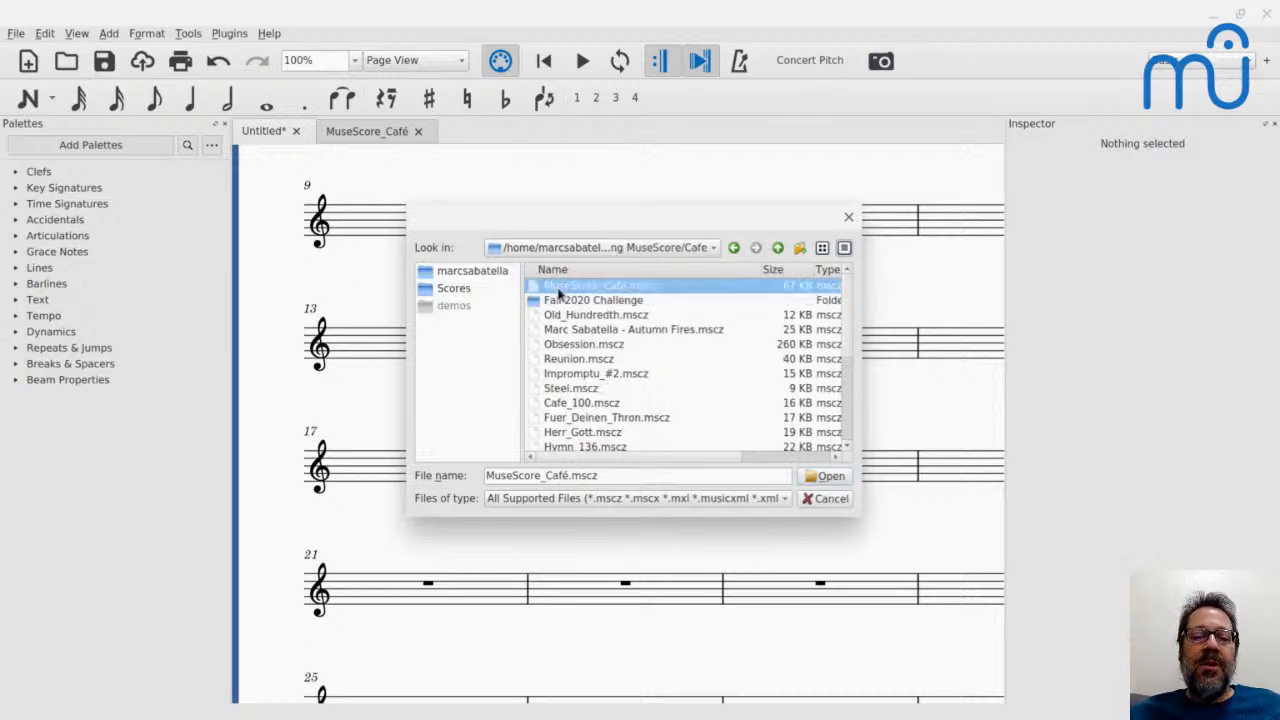
{"action": "key", "text": "Return"}
{"action": "key", "text": "Return"}
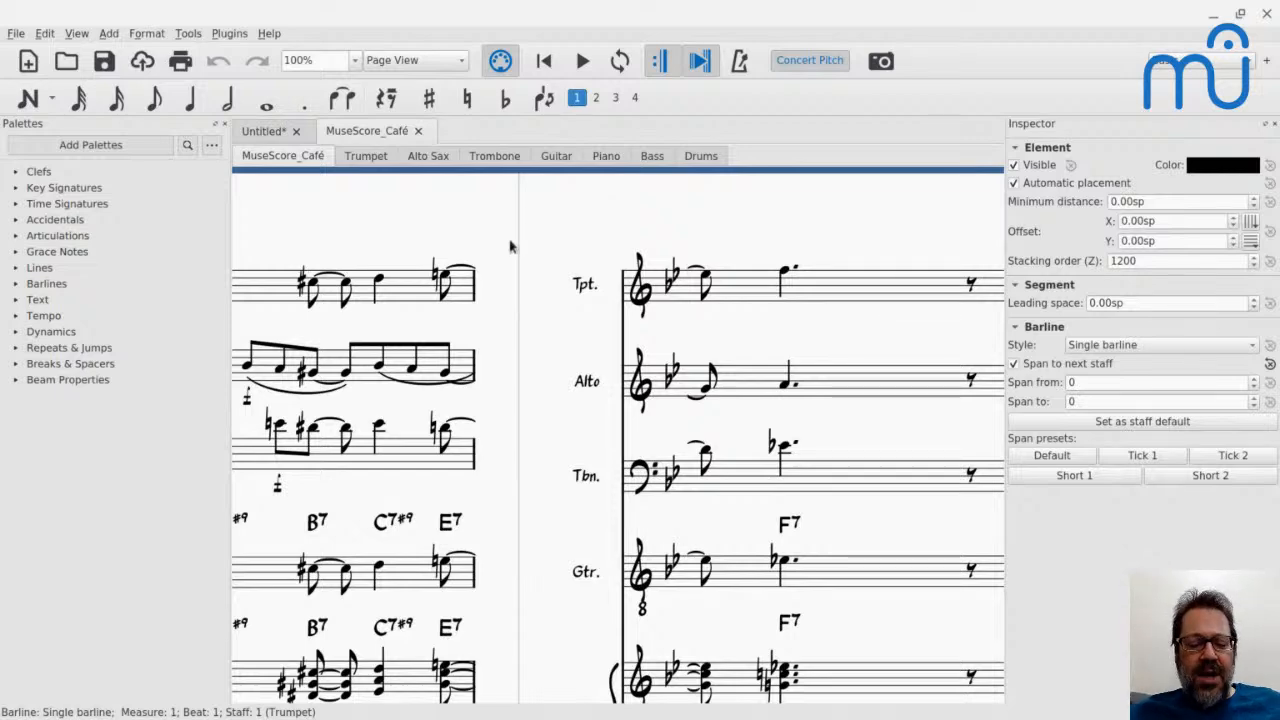
Open the Start Center and widen its window.
{"action": "key", "text": "F4"}
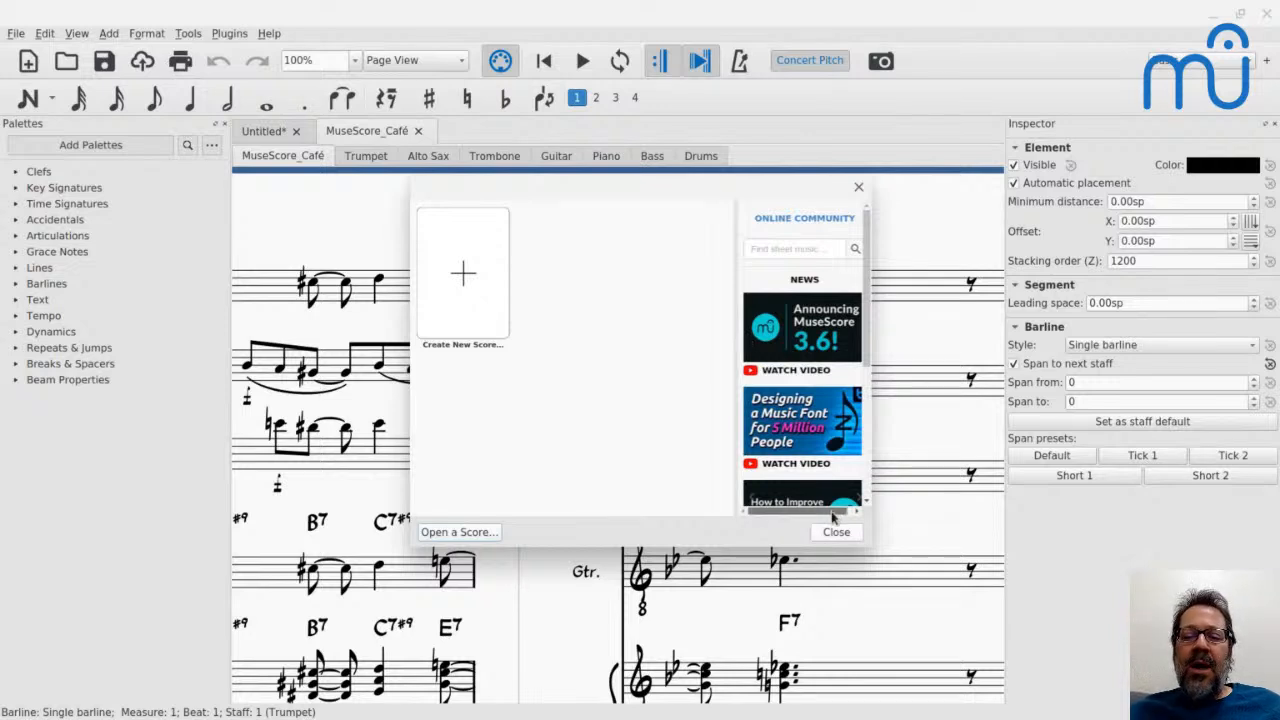
{"action": "left_click_drag", "start_coordinate": [833, 511], "coordinate": [854, 514]}
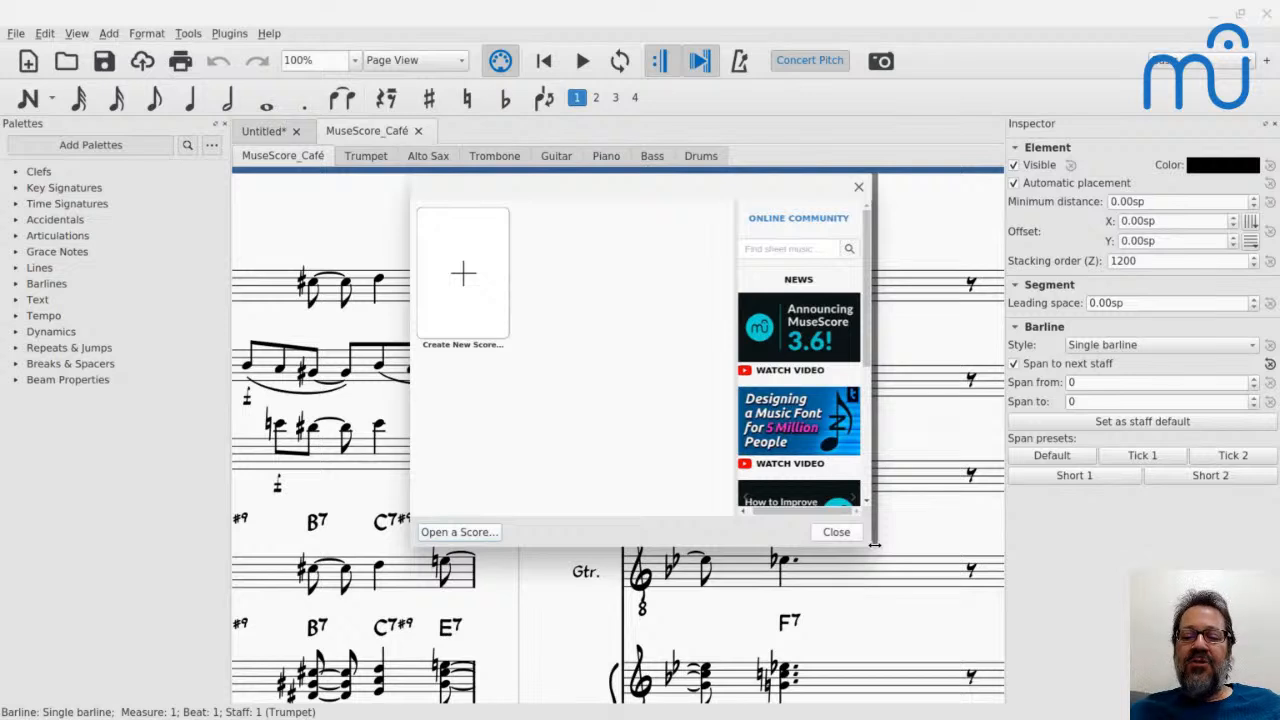
{"action": "left_click_drag", "start_coordinate": [874, 544], "coordinate": [928, 544]}
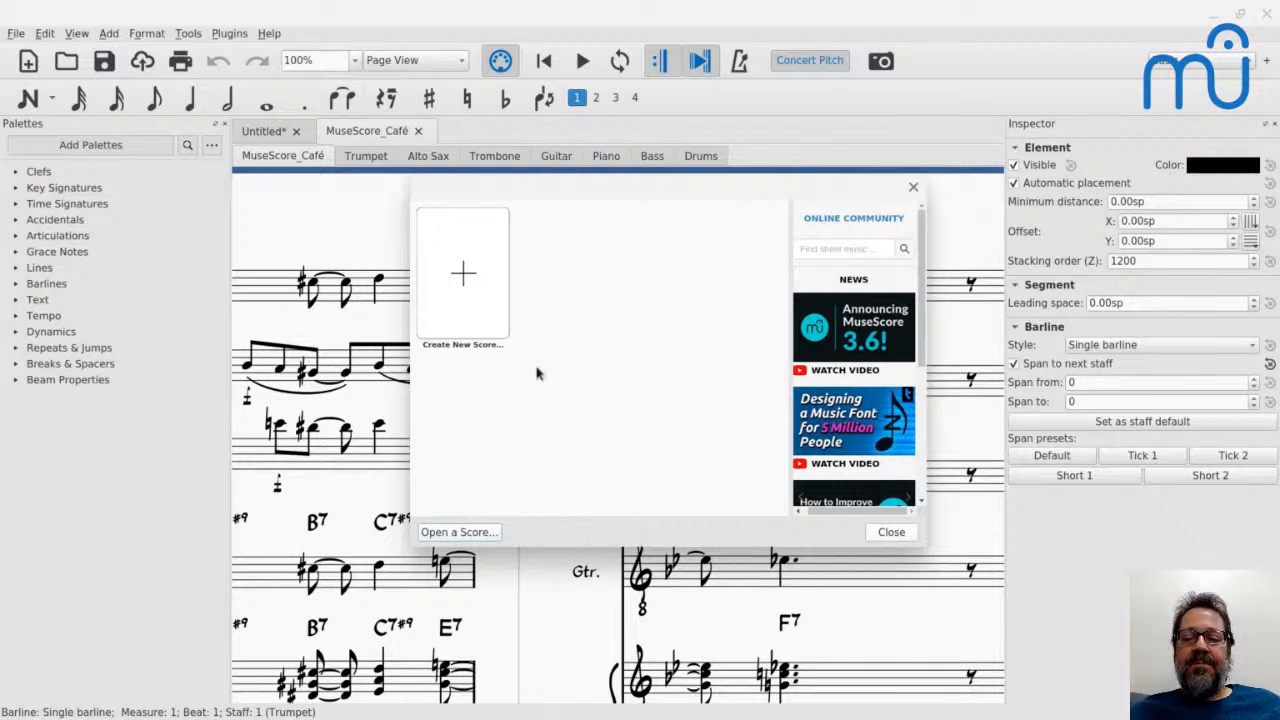
Look through the Start Center's online community news from top to bottom, widen the window slightly more, and close it.
{"action": "scroll", "coordinate": [848, 438], "scroll_direction": "down", "scroll_amount": 3}
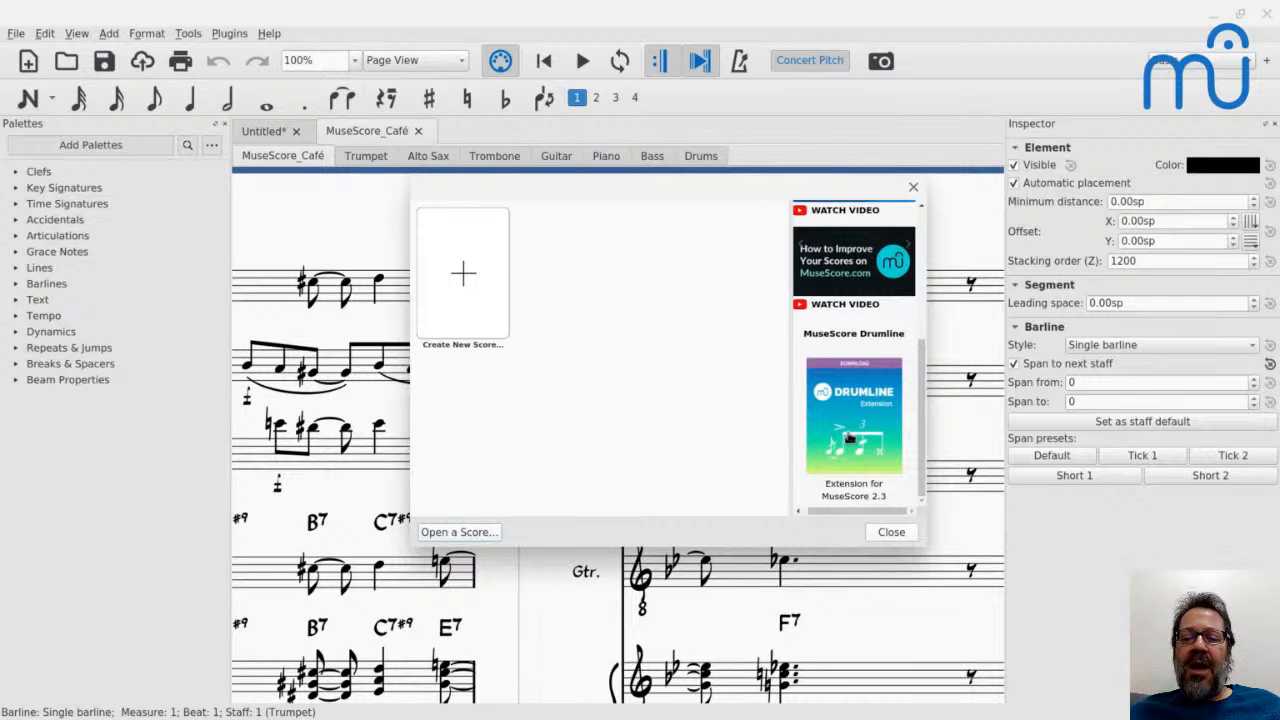
{"action": "scroll", "coordinate": [848, 438], "scroll_direction": "up", "scroll_amount": 4}
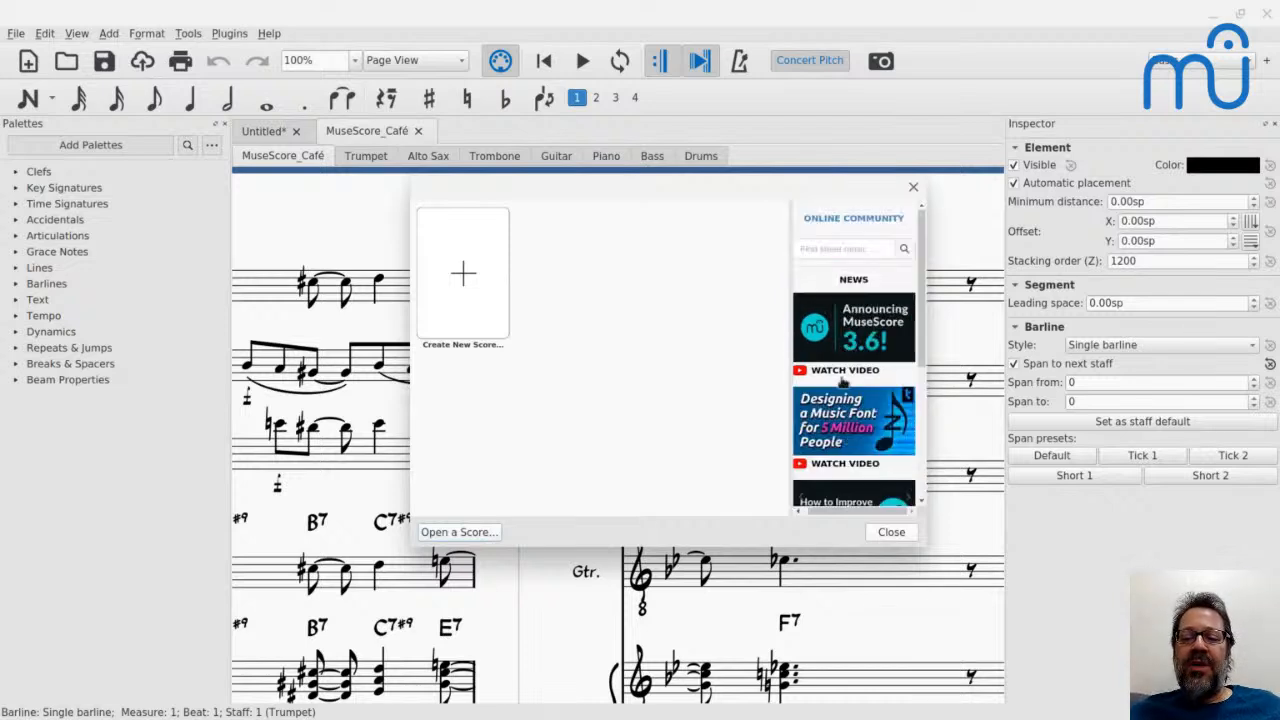
{"action": "scroll", "coordinate": [826, 390], "scroll_direction": "down", "scroll_amount": 3}
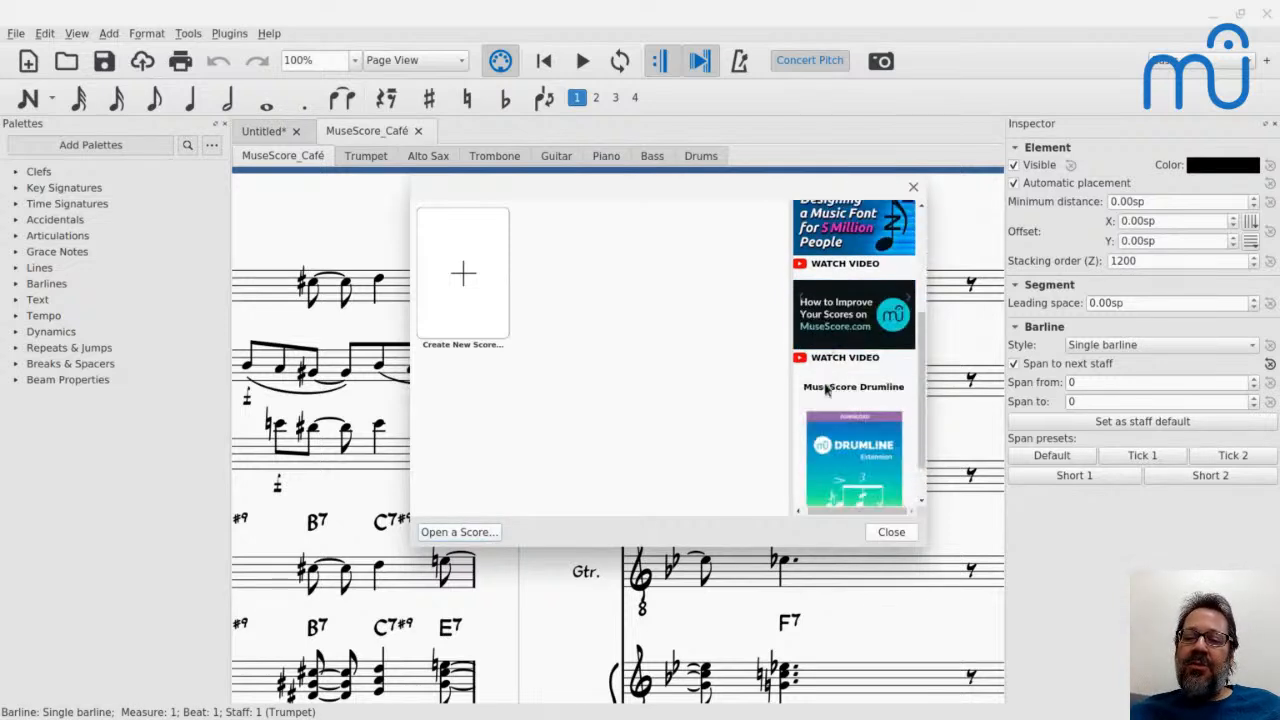
{"action": "scroll", "coordinate": [826, 390], "scroll_direction": "up", "scroll_amount": 4}
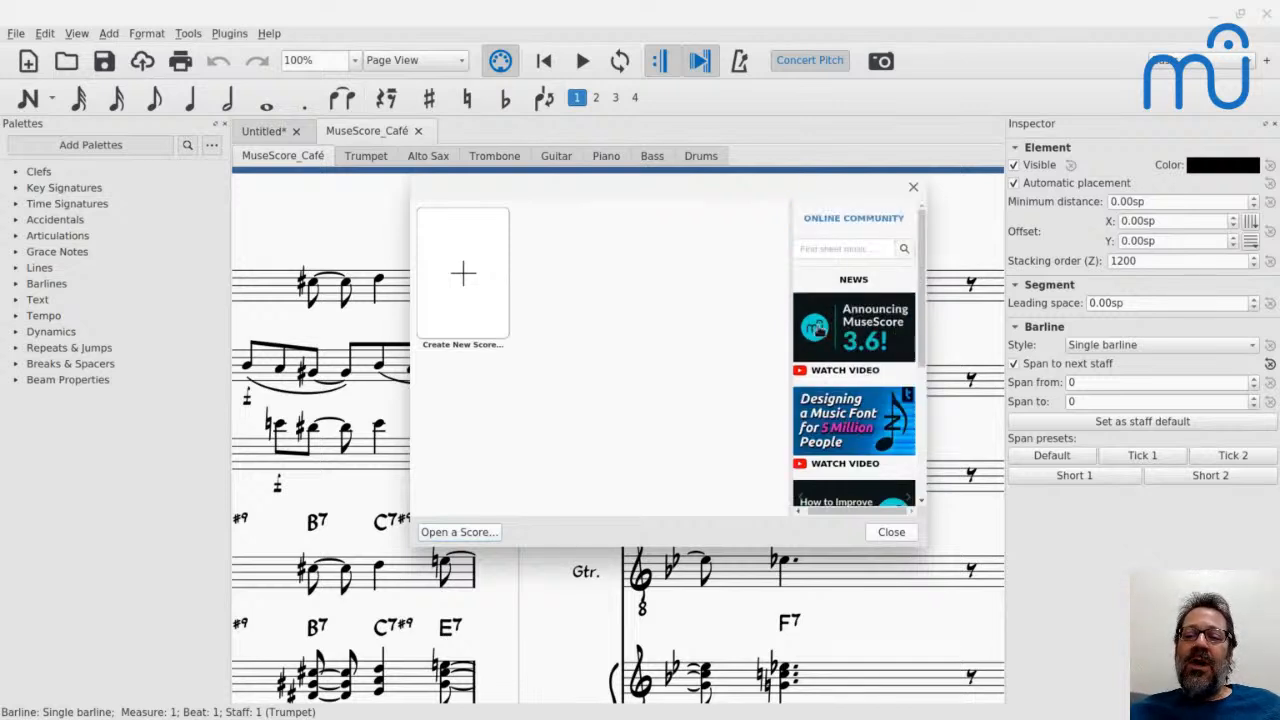
{"action": "scroll", "coordinate": [857, 352], "scroll_direction": "up", "scroll_amount": 3}
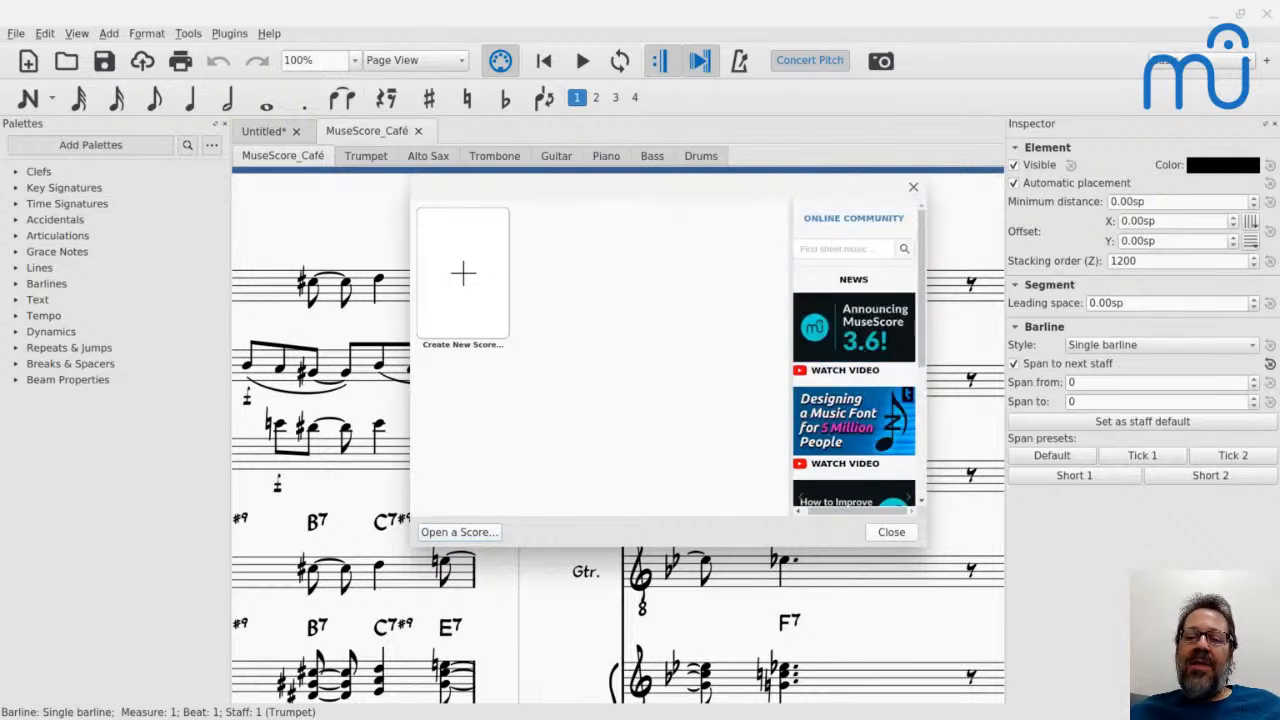
{"action": "scroll", "coordinate": [834, 385], "scroll_direction": "down", "scroll_amount": 3}
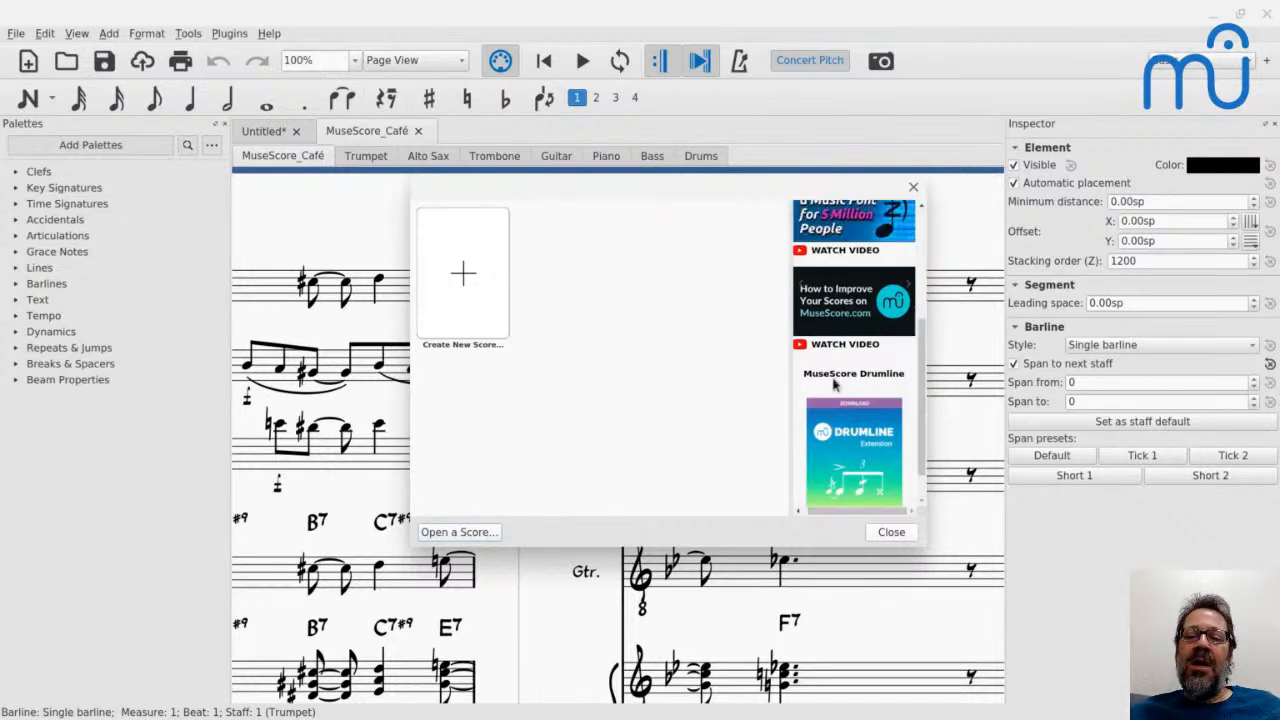
{"action": "scroll", "coordinate": [834, 385], "scroll_direction": "up", "scroll_amount": 3}
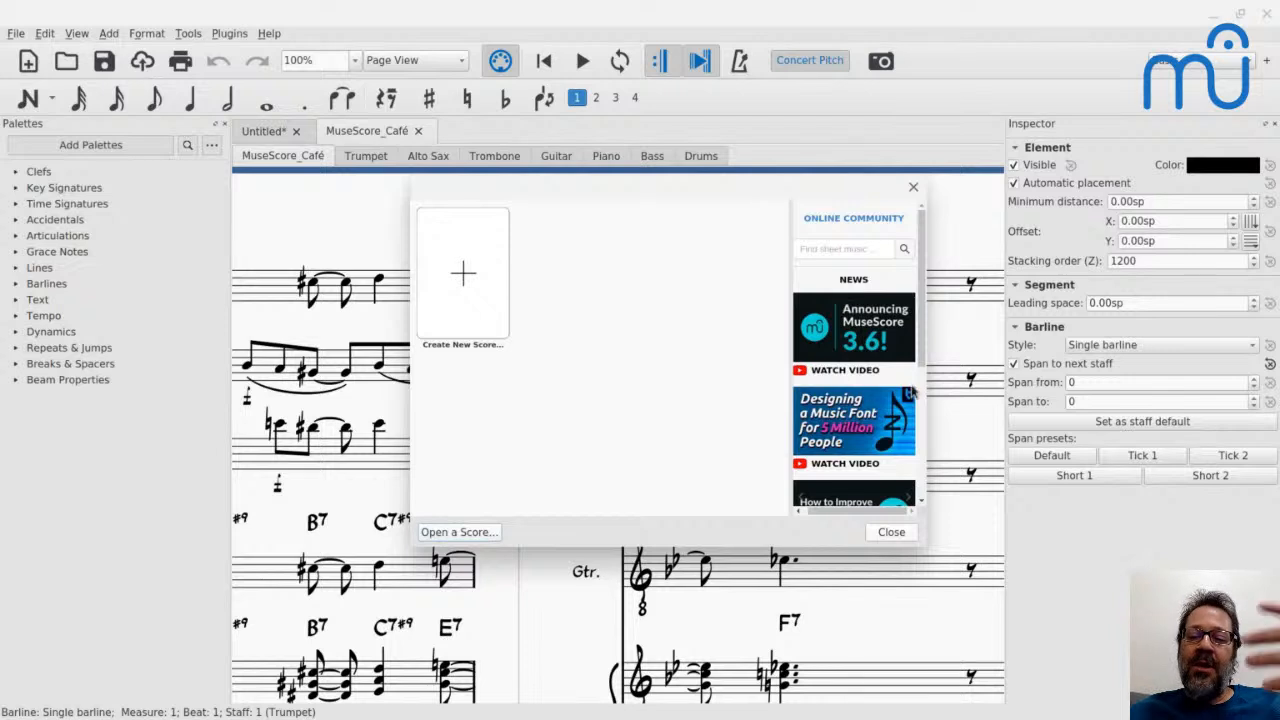
{"action": "mouse_move", "coordinate": [928, 381]}
{"action": "left_mouse_down"}
{"action": "mouse_move", "coordinate": [1010, 381]}
{"action": "mouse_move", "coordinate": [929, 381]}
{"action": "left_mouse_up"}
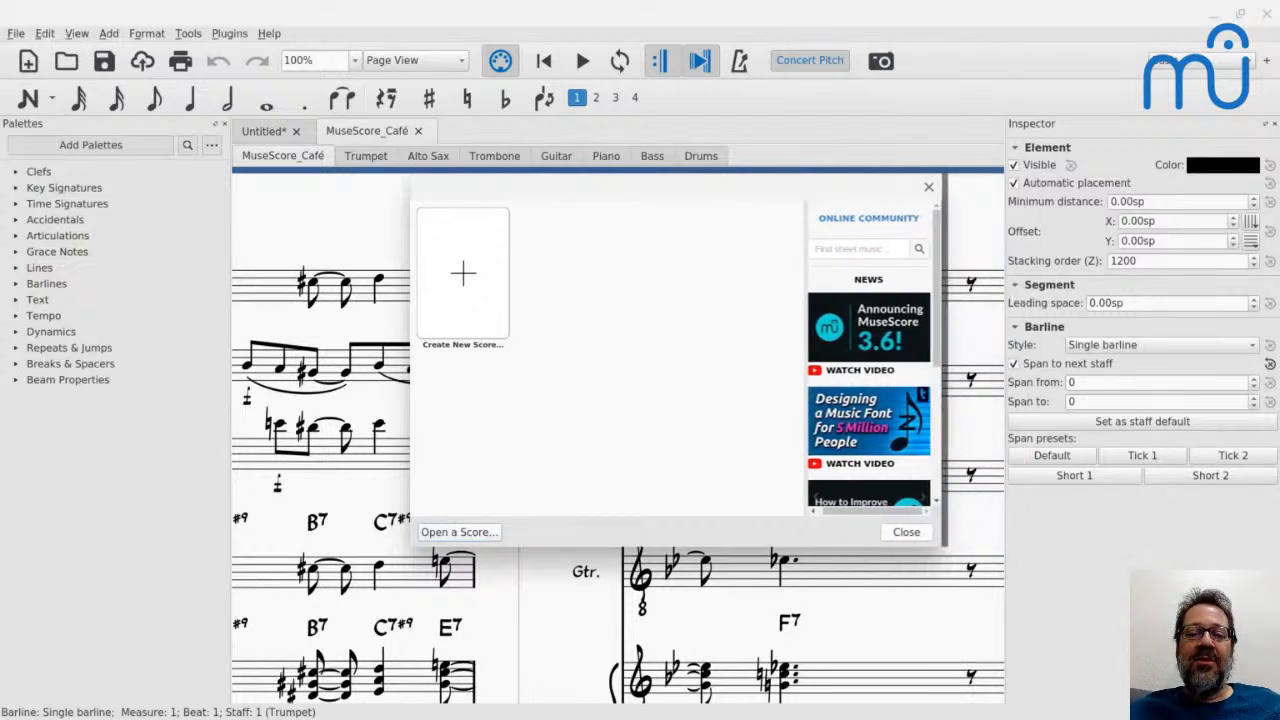
{"action": "left_click", "coordinate": [889, 532]}
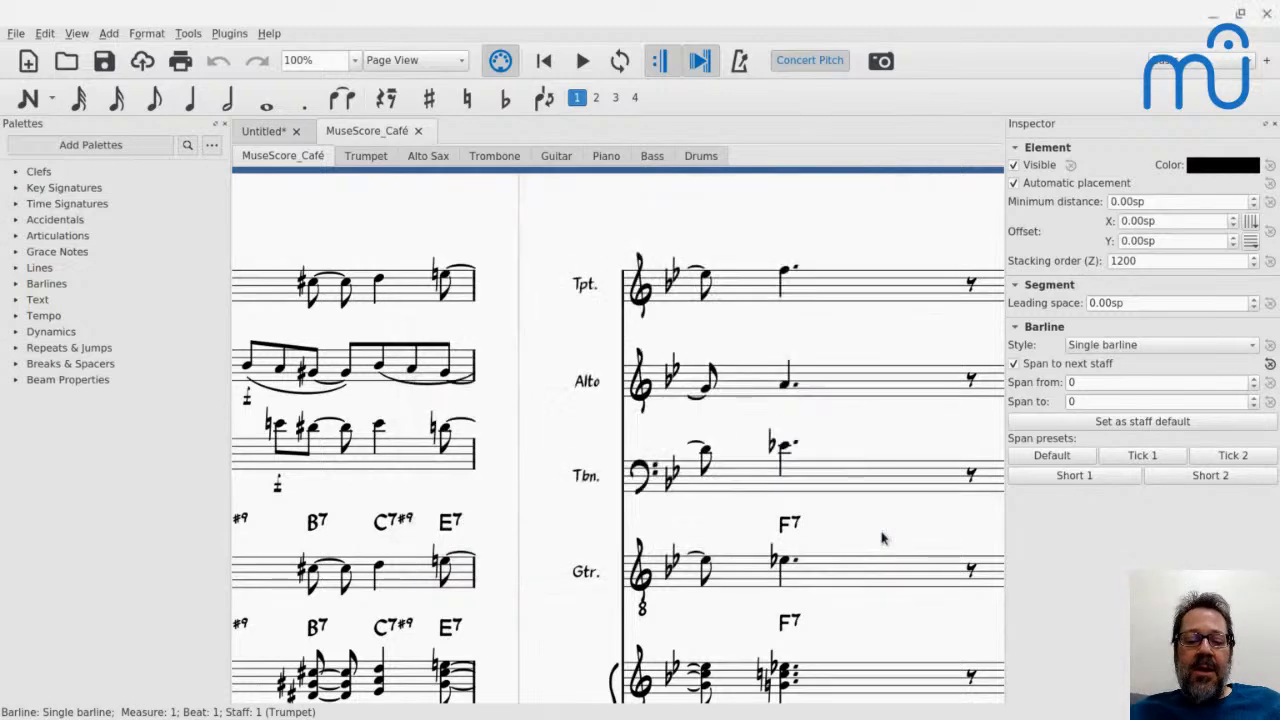
Browse to the Scores folder for a file to open and look through its subfolders and scores.
{"action": "key", "text": "ctrl+o"}
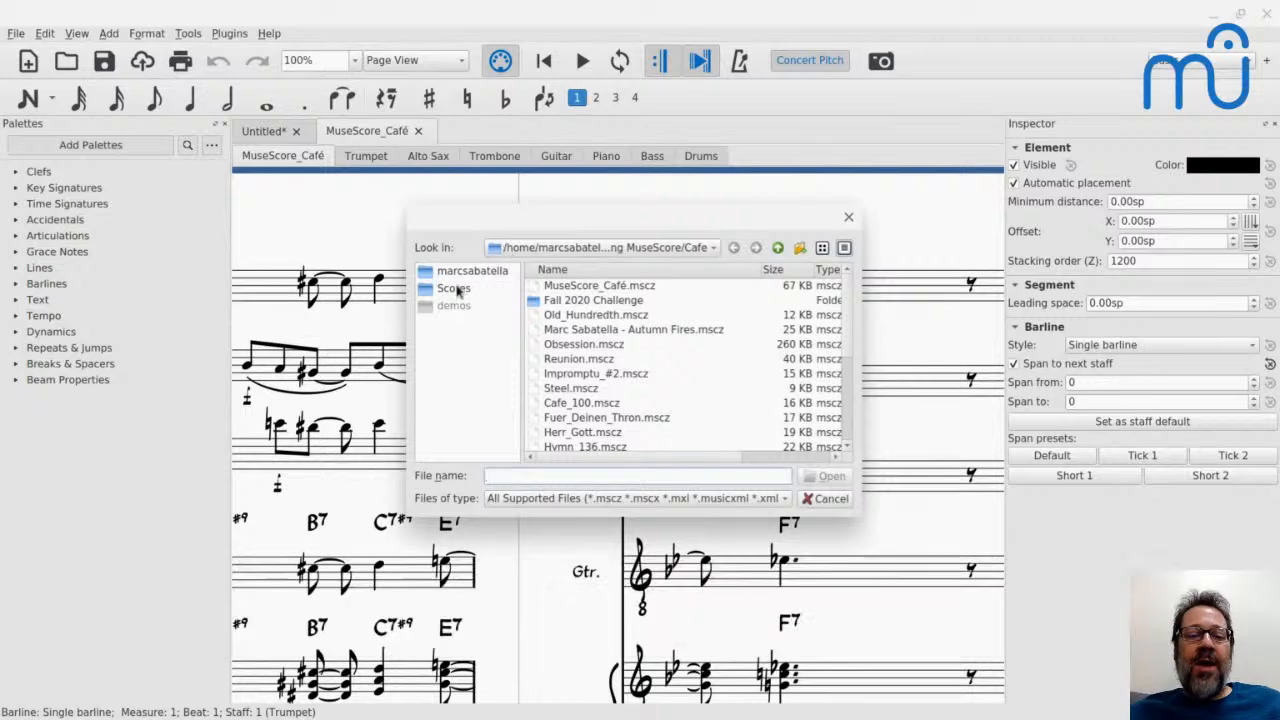
{"action": "left_click", "coordinate": [453, 290]}
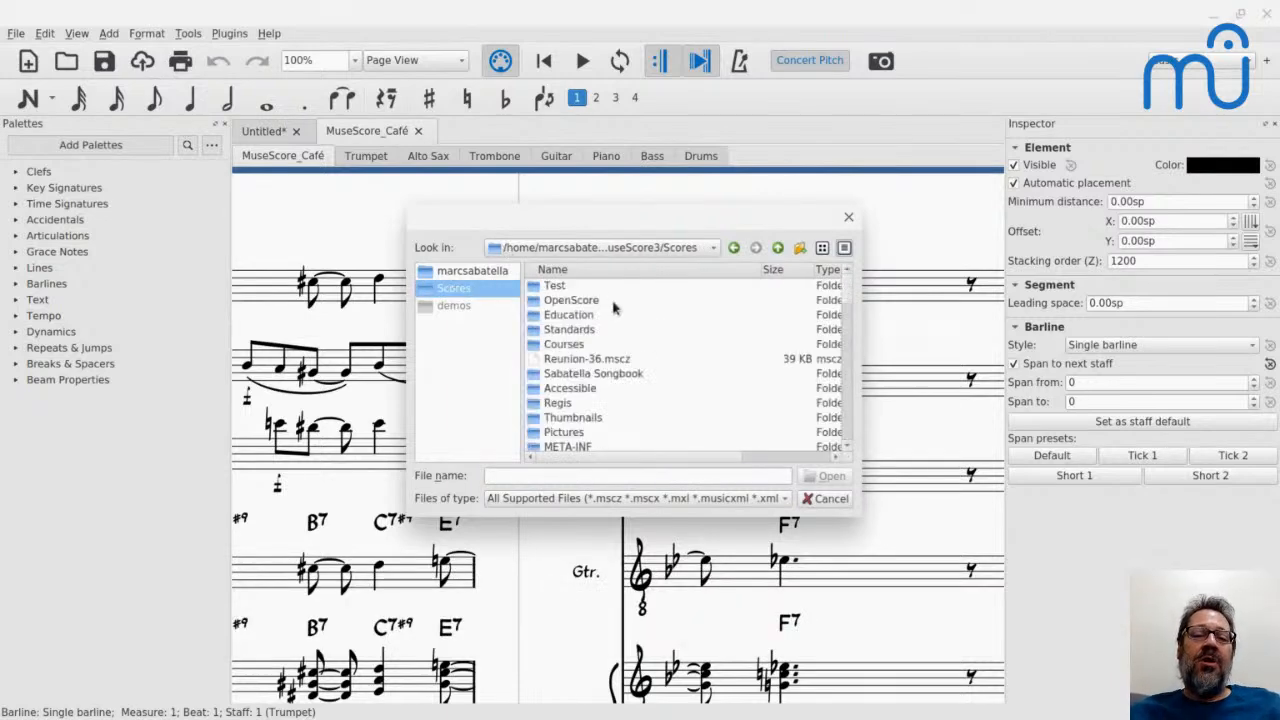
{"action": "scroll", "coordinate": [615, 308], "scroll_direction": "down", "scroll_amount": 2}
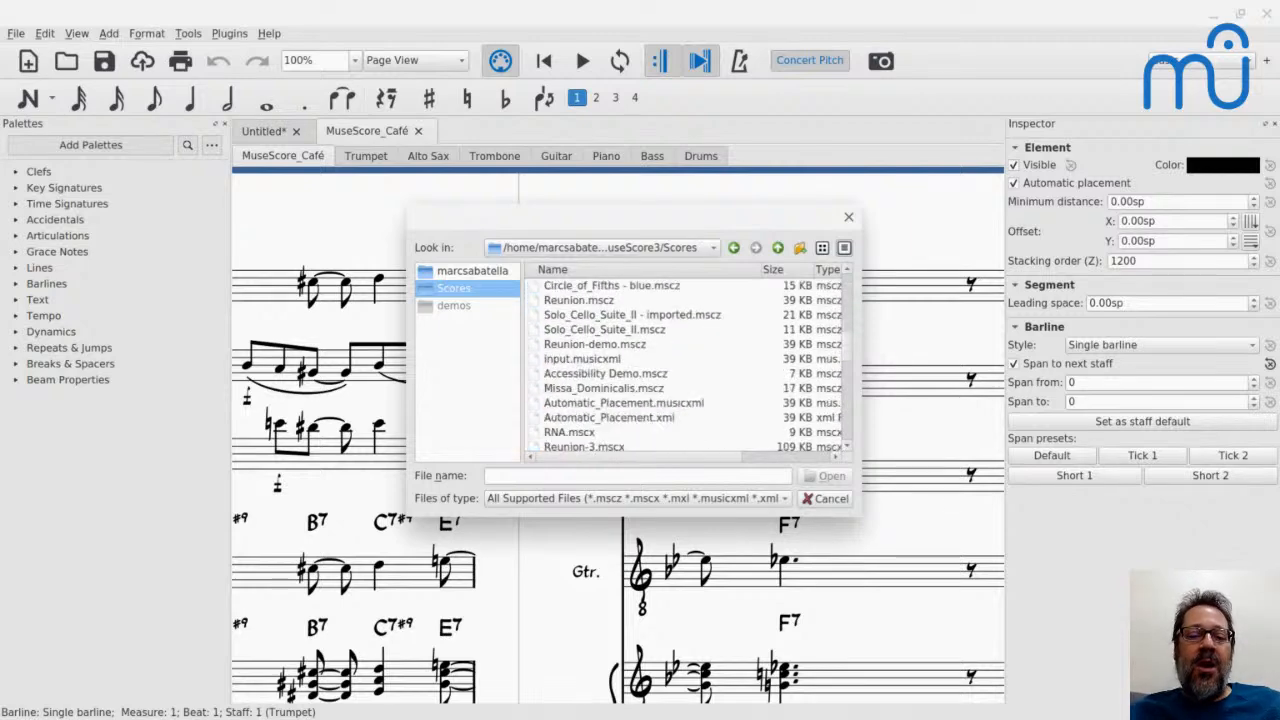
{"action": "scroll", "coordinate": [685, 365], "scroll_direction": "down", "scroll_amount": 6}
{"action": "scroll", "coordinate": [685, 365], "scroll_direction": "right", "scroll_amount": 3}
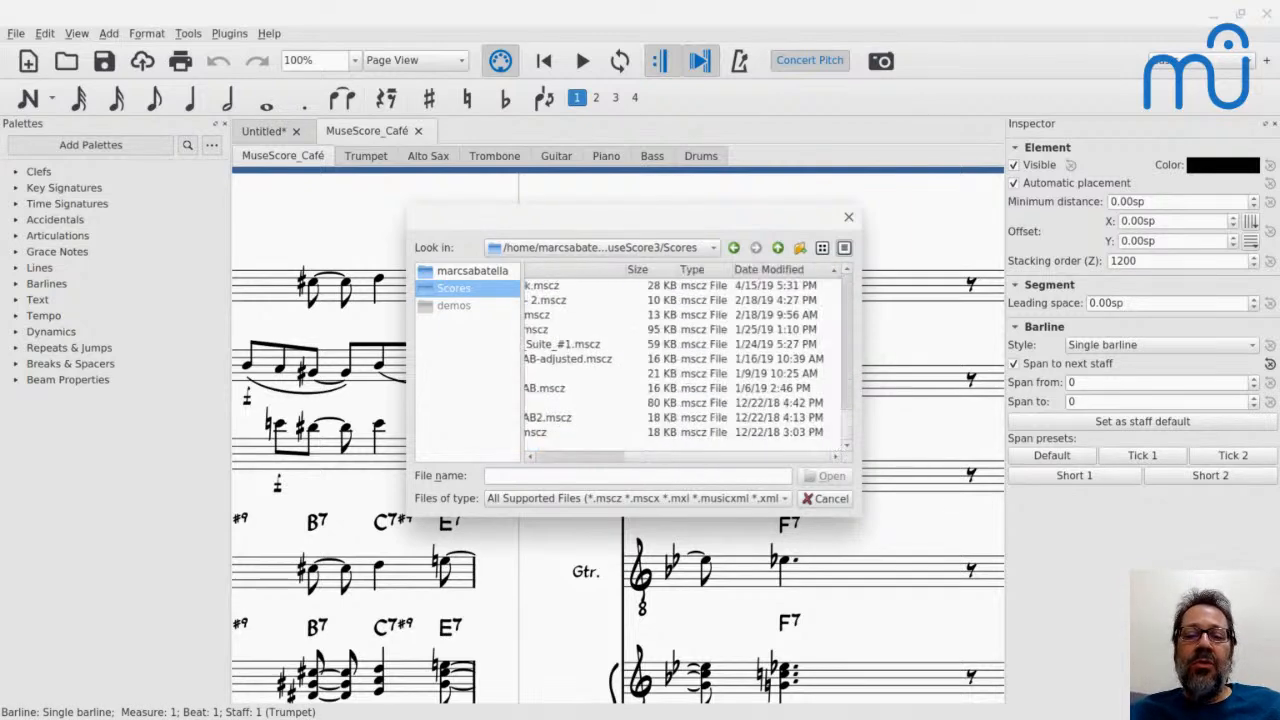
{"action": "scroll", "coordinate": [685, 365], "scroll_direction": "left", "scroll_amount": 3}
{"action": "scroll", "coordinate": [685, 365], "scroll_direction": "up", "scroll_amount": 8}
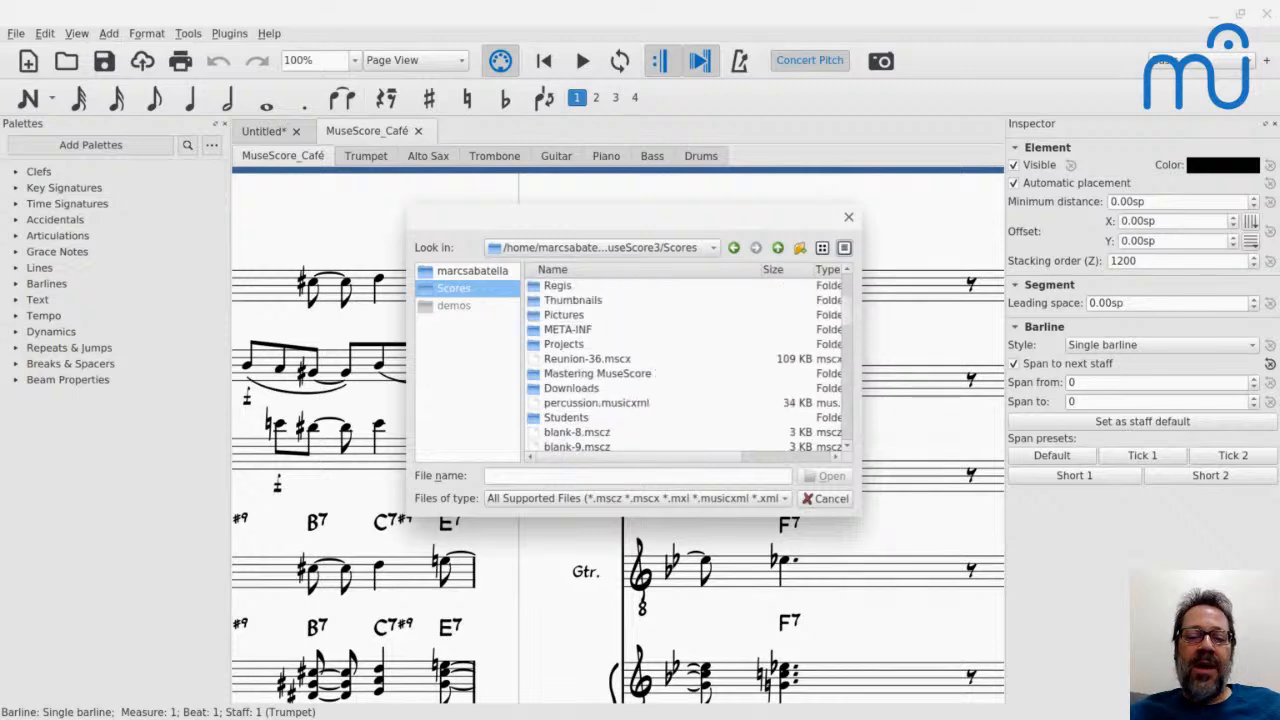
{"action": "scroll", "coordinate": [685, 365], "scroll_direction": "down", "scroll_amount": 8}
{"action": "scroll", "coordinate": [685, 365], "scroll_direction": "up", "scroll_amount": 4}
{"action": "scroll", "coordinate": [685, 365], "scroll_direction": "up", "scroll_amount": 3}
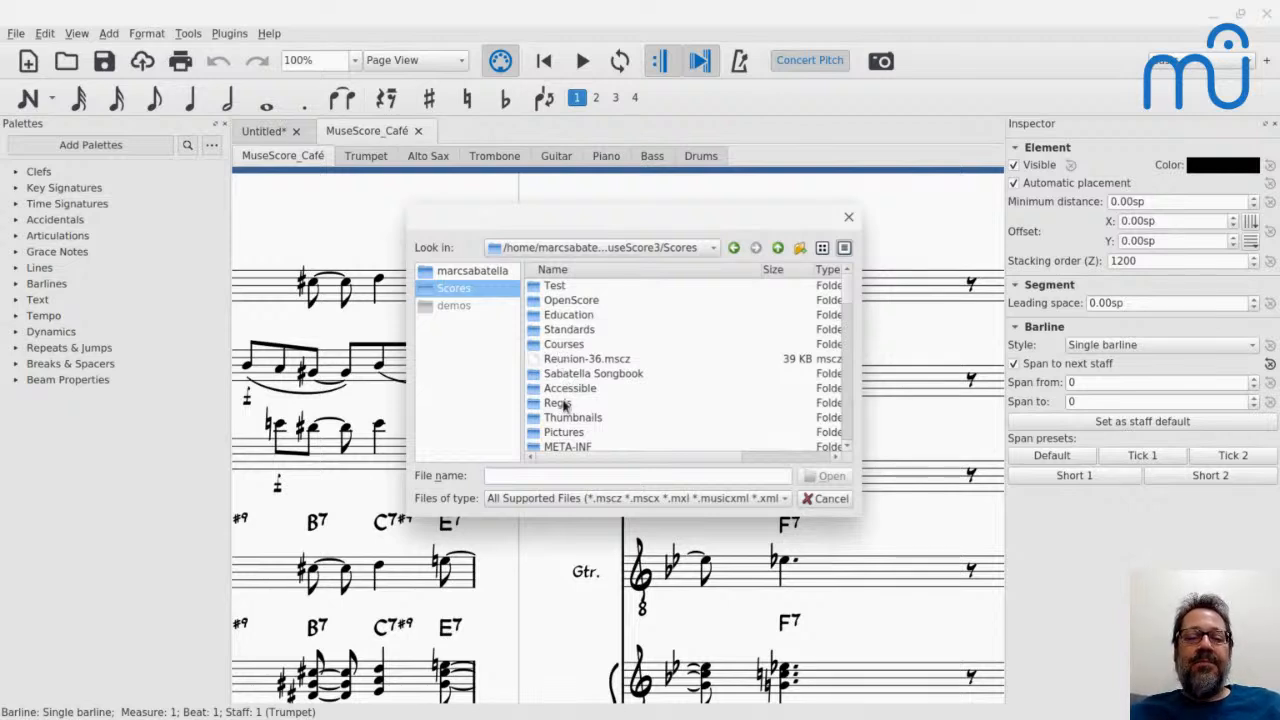
Open Texture.mscz from the Counterpoint in Three or More Parts folder under Courses/Counterpoint.
{"action": "double_click", "coordinate": [556, 345]}
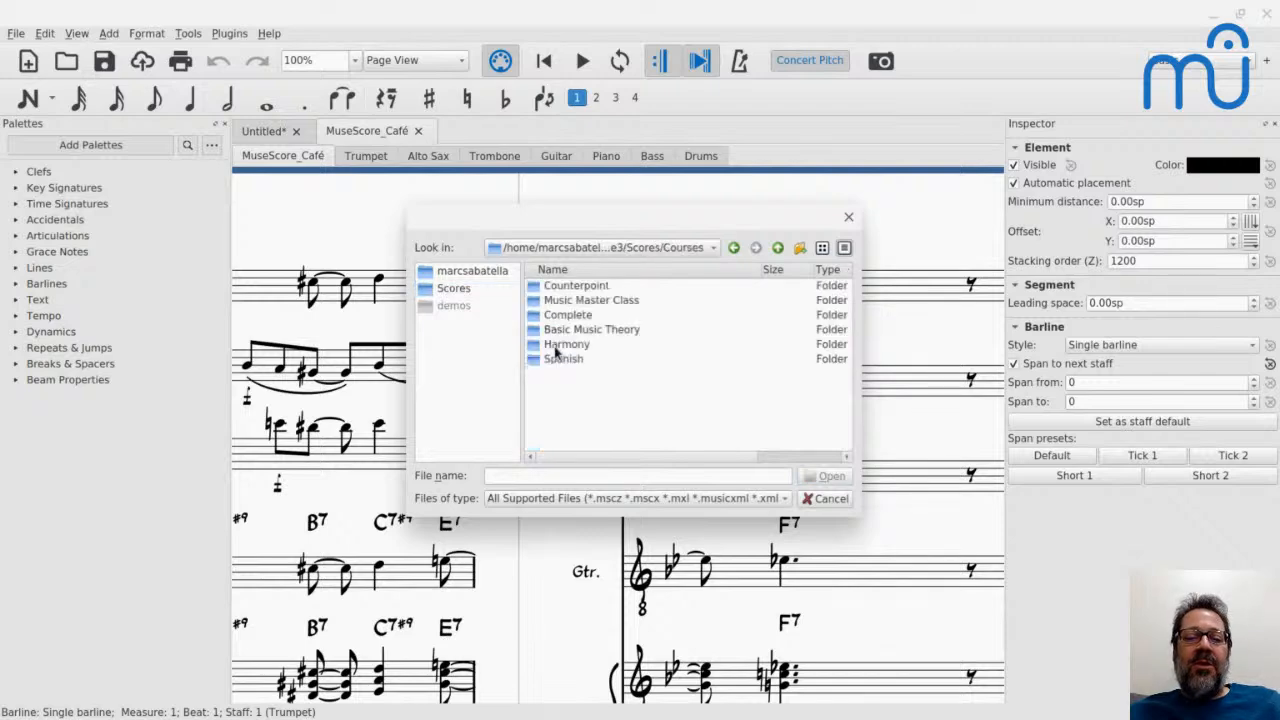
{"action": "double_click", "coordinate": [557, 289]}
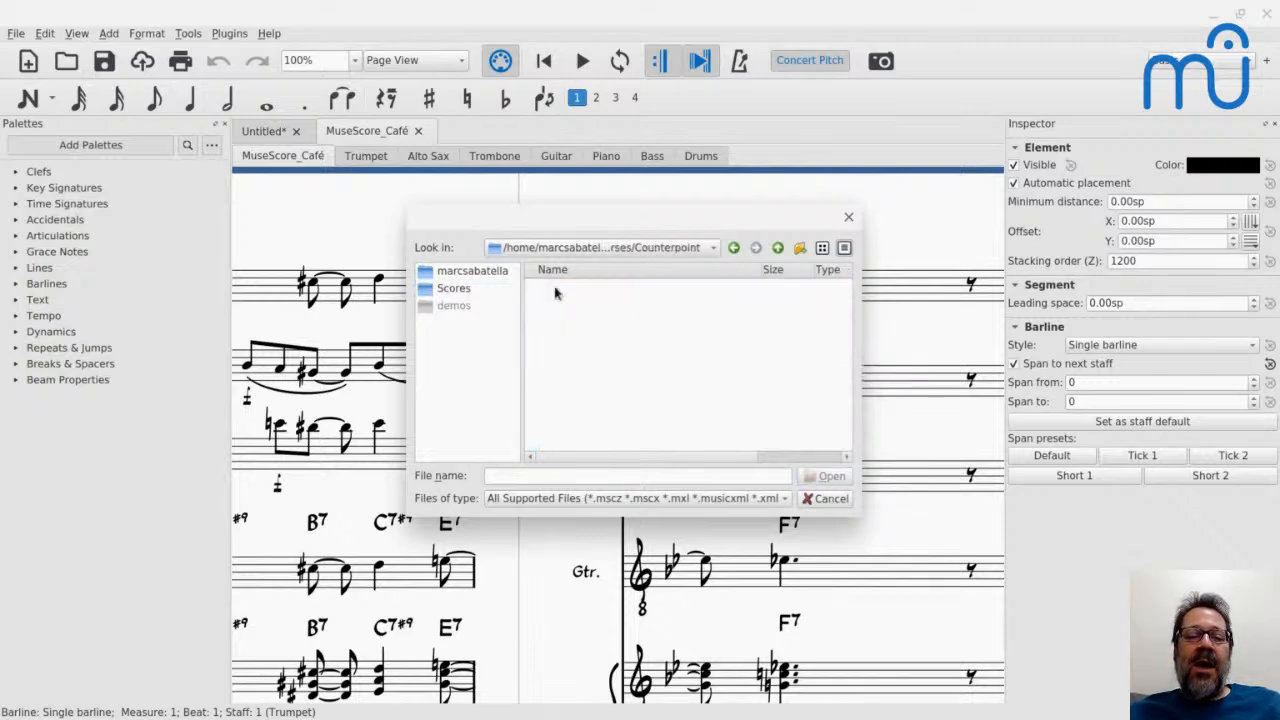
{"action": "double_click", "coordinate": [557, 289]}
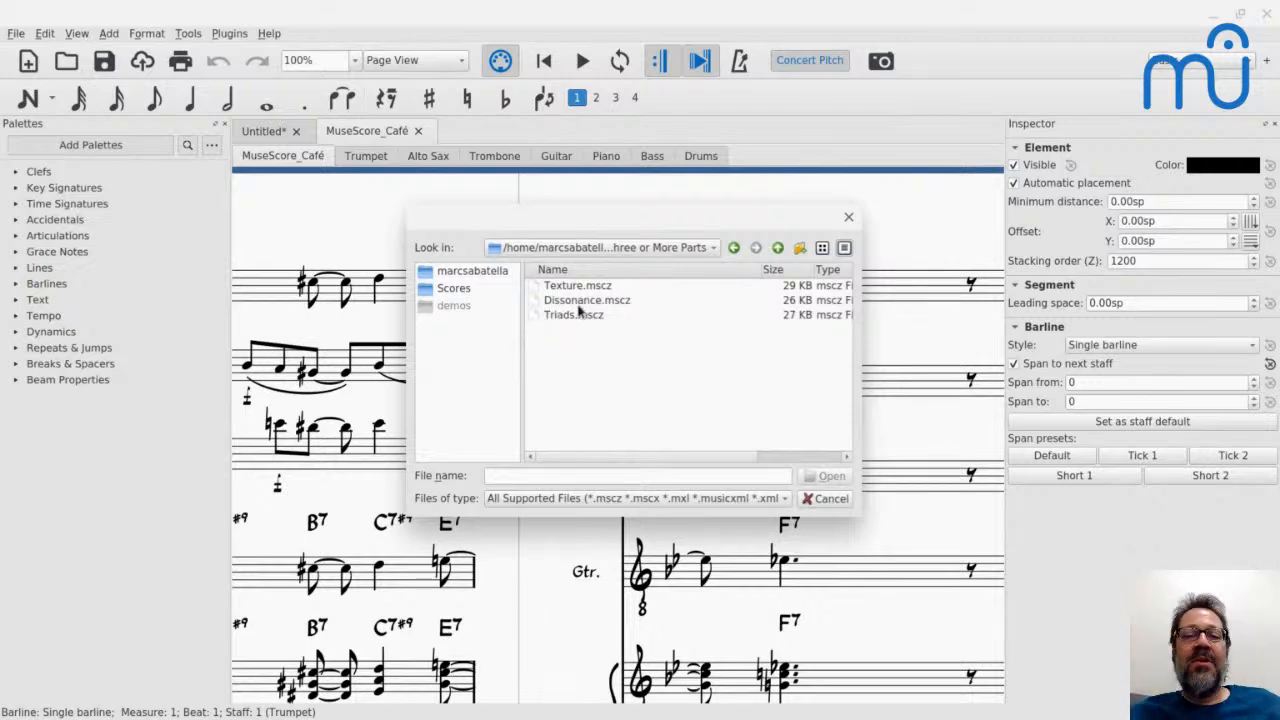
{"action": "left_click", "coordinate": [567, 288]}
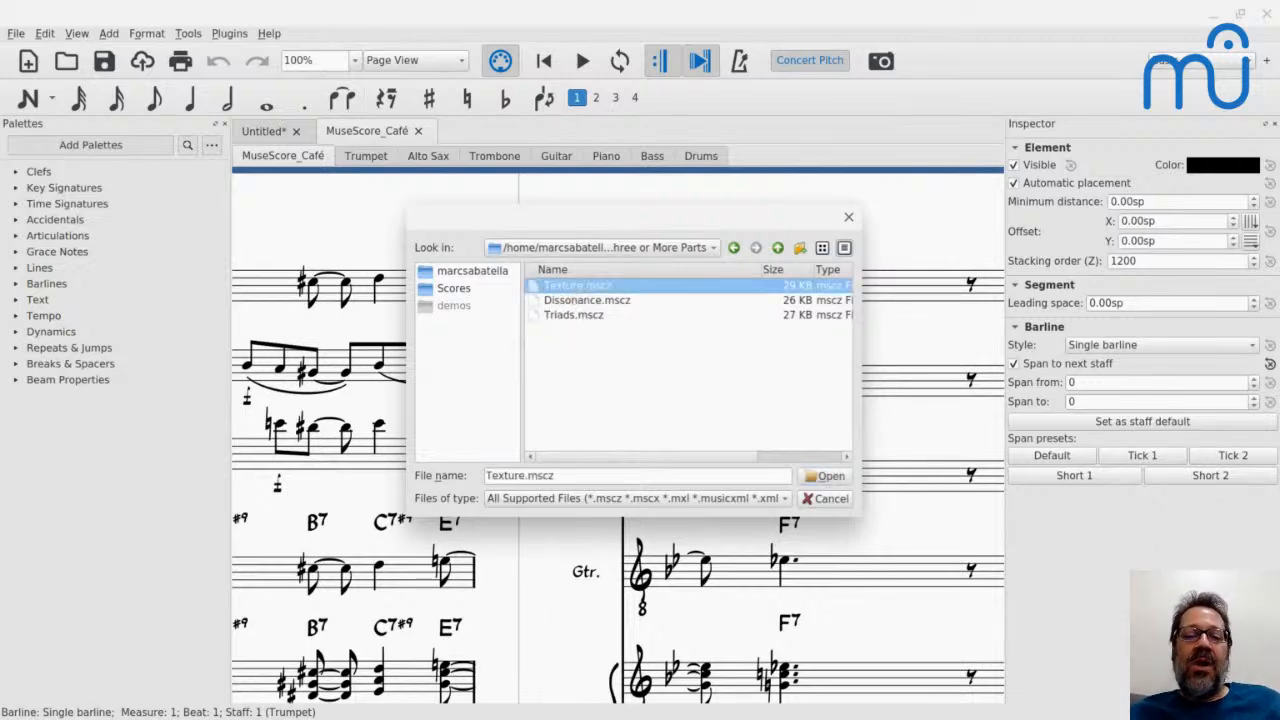
{"action": "key", "text": "Return"}
{"action": "key", "text": "Return"}
{"action": "key", "text": "Return"}
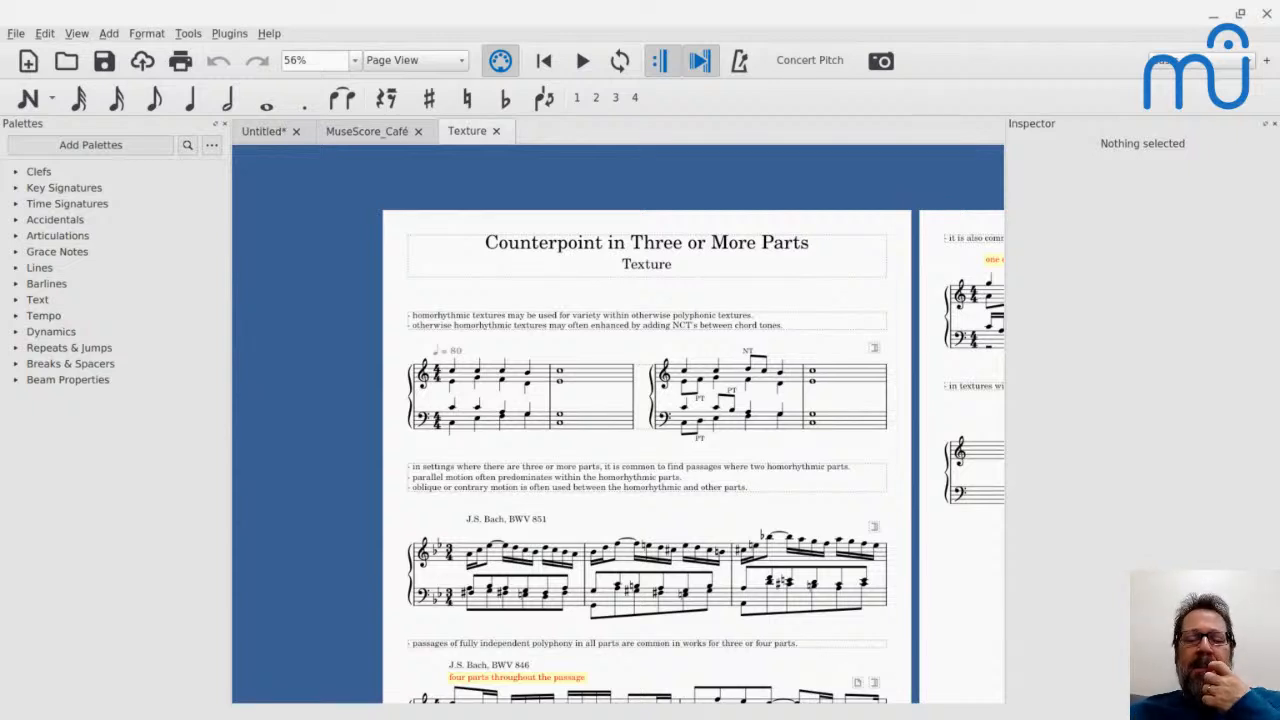
Check the parent folders and recent places offered for opening a score, and leave without opening anything.
{"action": "key", "text": "ctrl+o"}
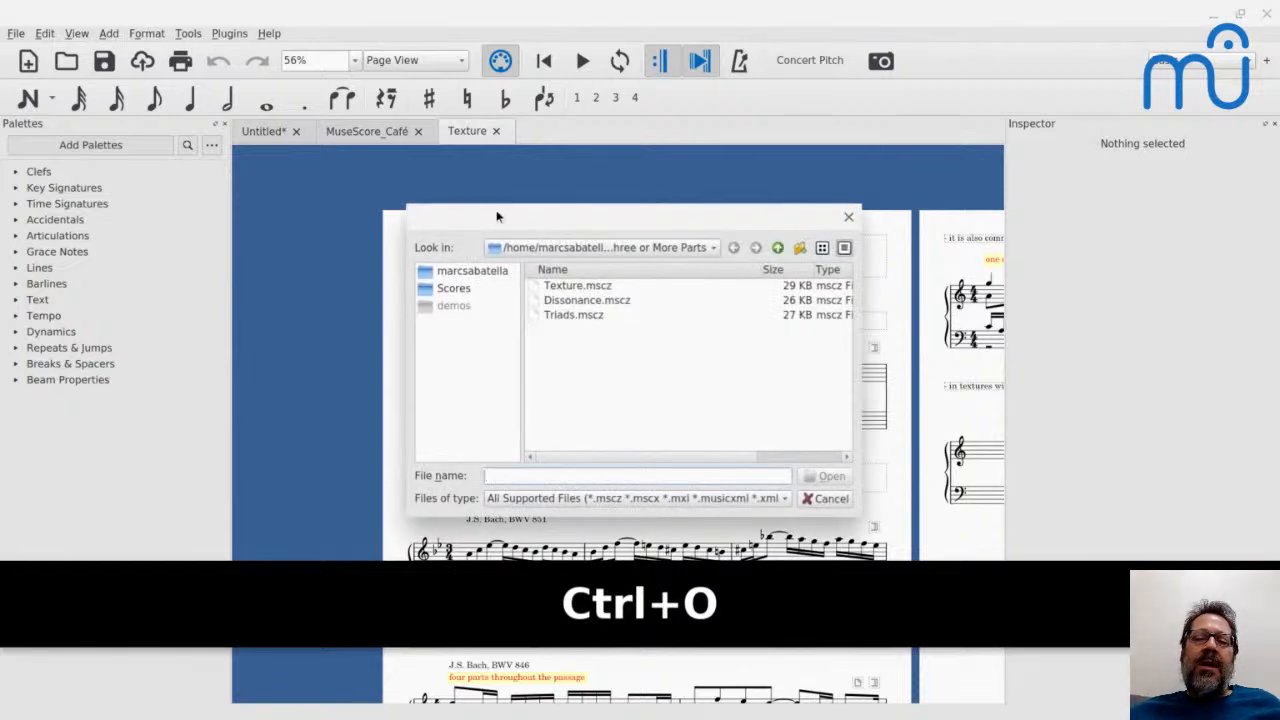
{"action": "left_click", "coordinate": [551, 247]}
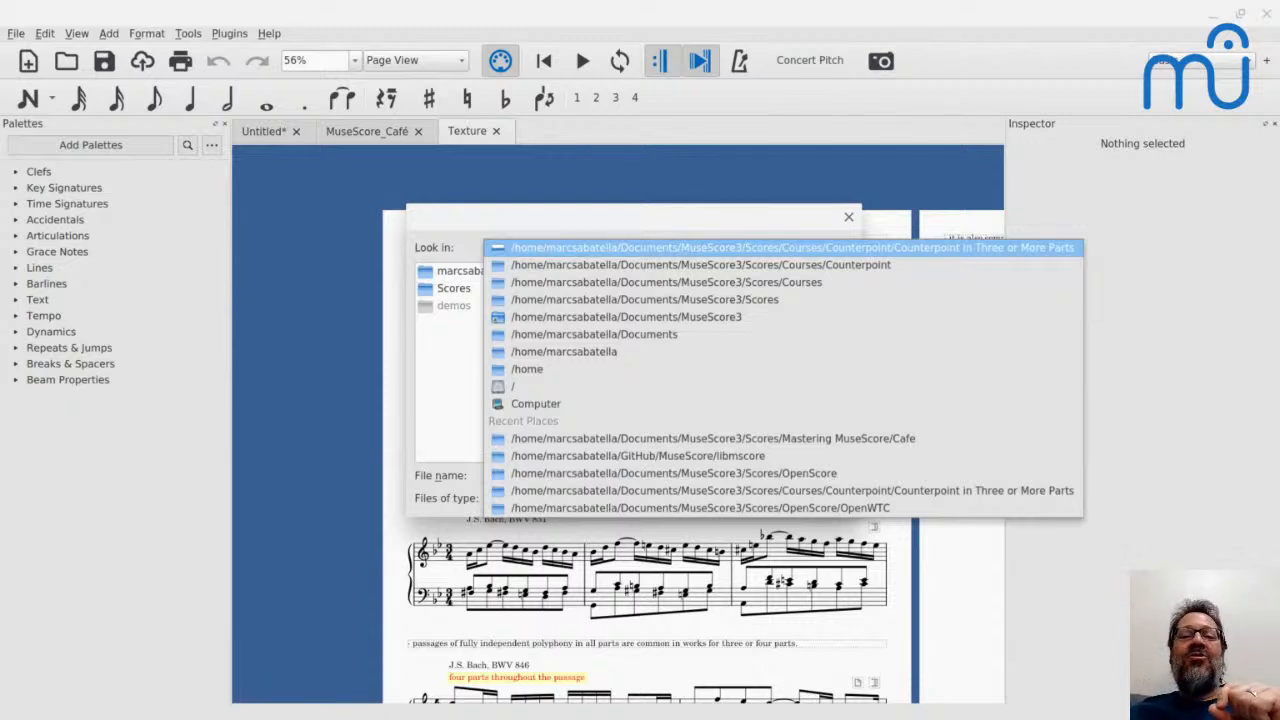
{"action": "left_click", "coordinate": [849, 218]}
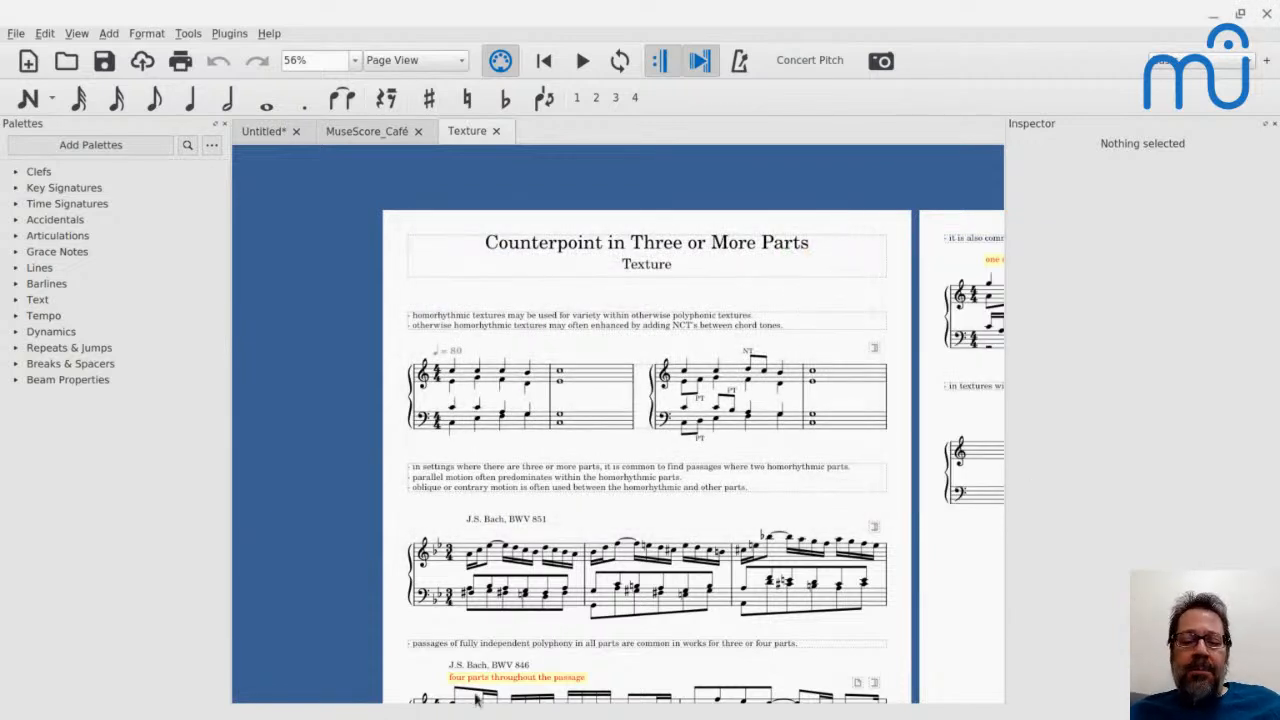
Switch to the Files app, shift its window aside, and show the MuseScore3 folder in Google Drive's My Drive.
{"action": "mouse_move", "coordinate": [610, 714]}
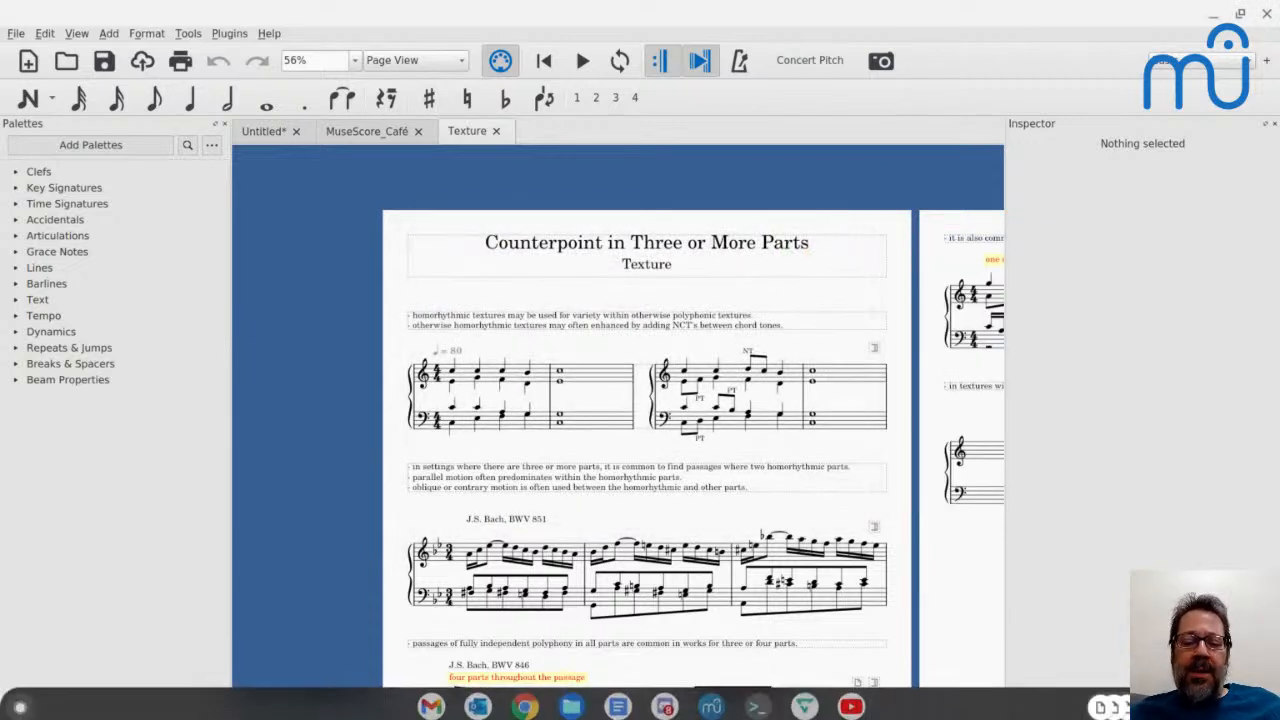
{"action": "left_click", "coordinate": [573, 702]}
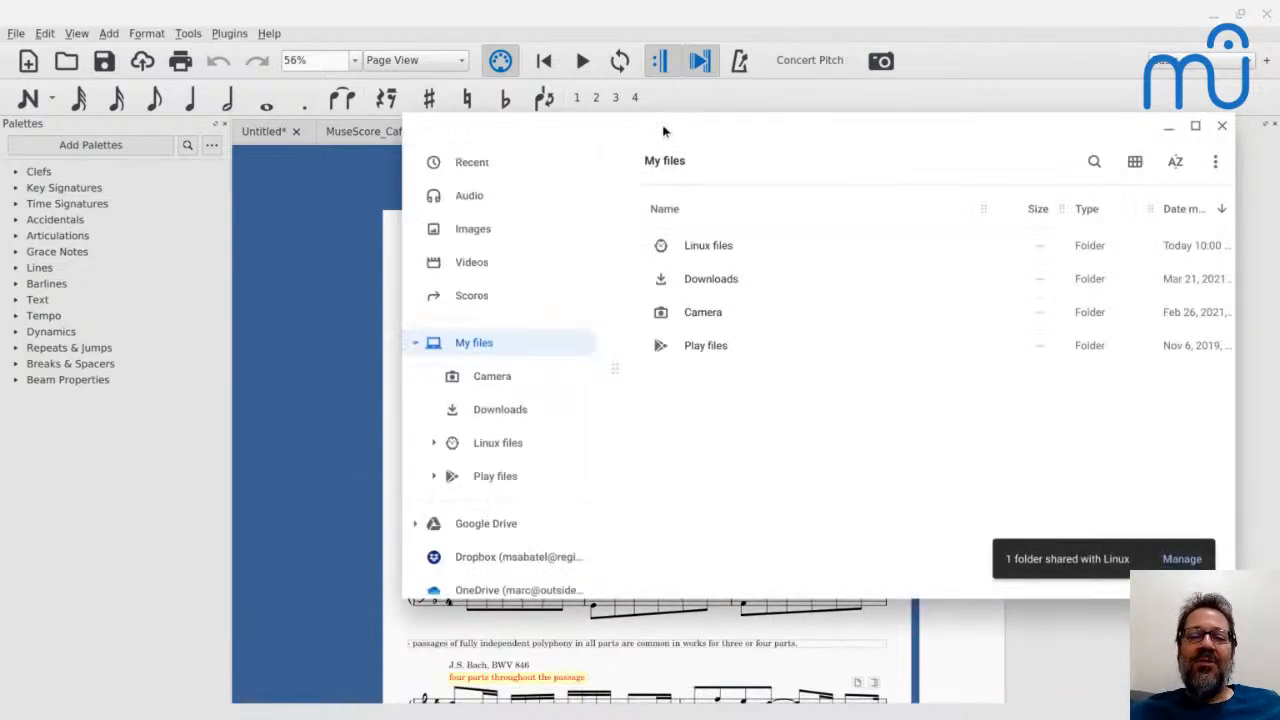
{"action": "left_click_drag", "start_coordinate": [665, 130], "coordinate": [567, 114]}
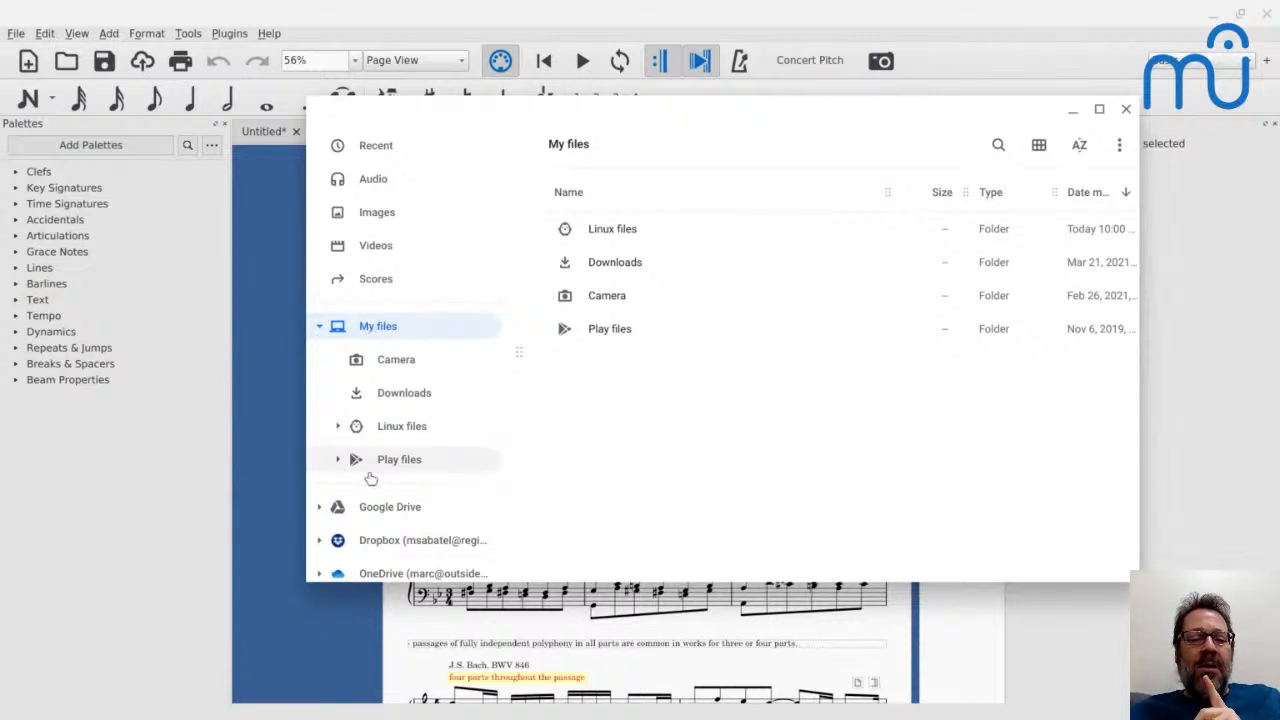
{"action": "left_click", "coordinate": [320, 508]}
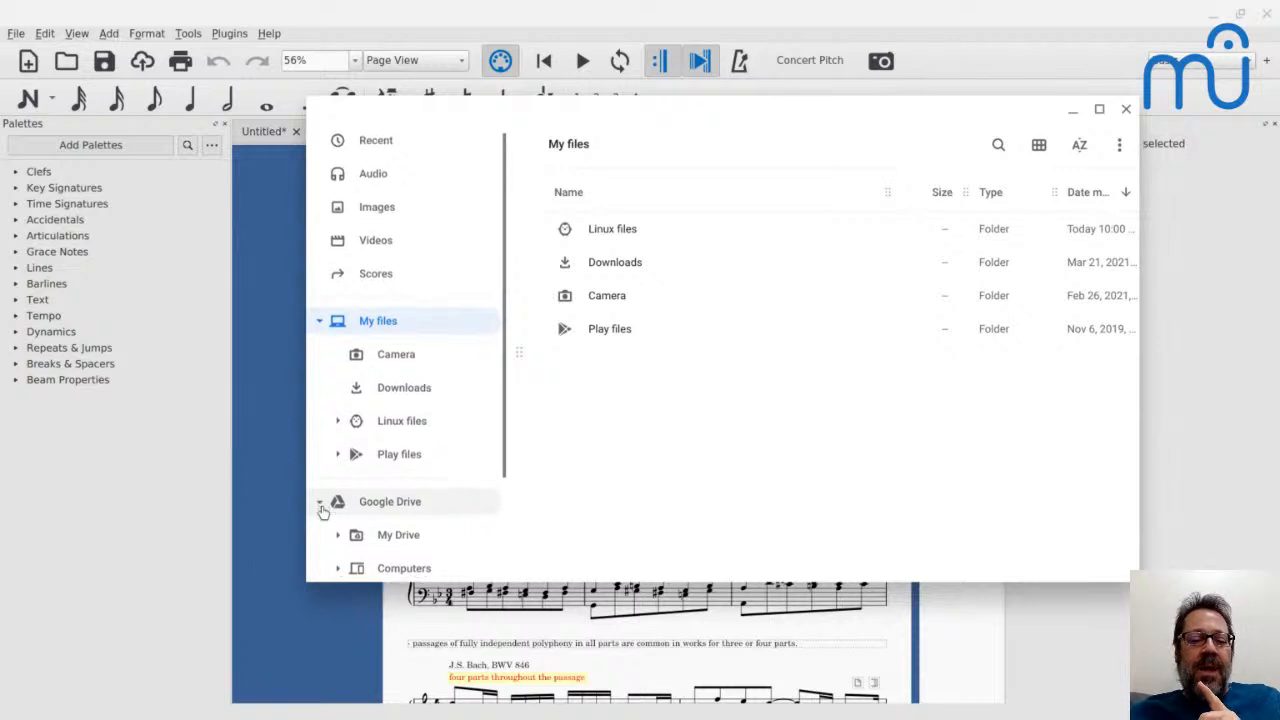
{"action": "scroll", "coordinate": [323, 512], "scroll_direction": "down", "scroll_amount": 3}
{"action": "left_click", "coordinate": [339, 401]}
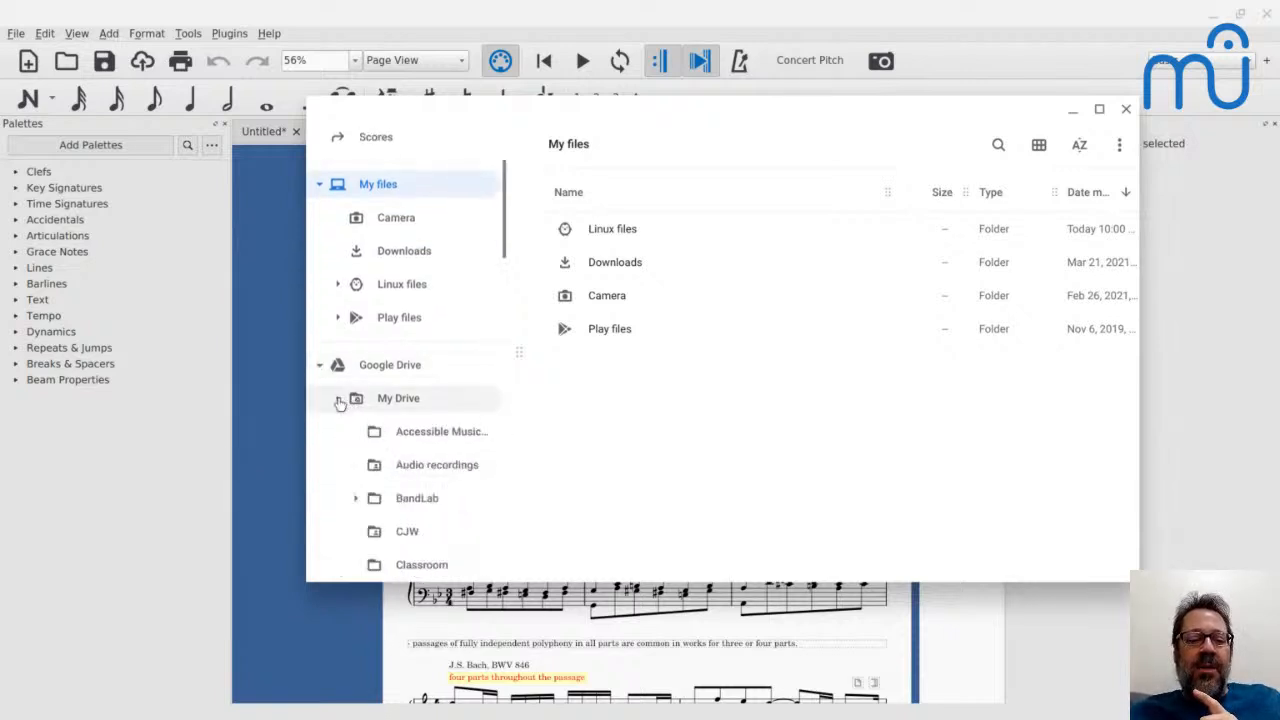
{"action": "scroll", "coordinate": [426, 421], "scroll_direction": "down", "scroll_amount": 10}
{"action": "scroll", "coordinate": [426, 421], "scroll_direction": "down", "scroll_amount": 5}
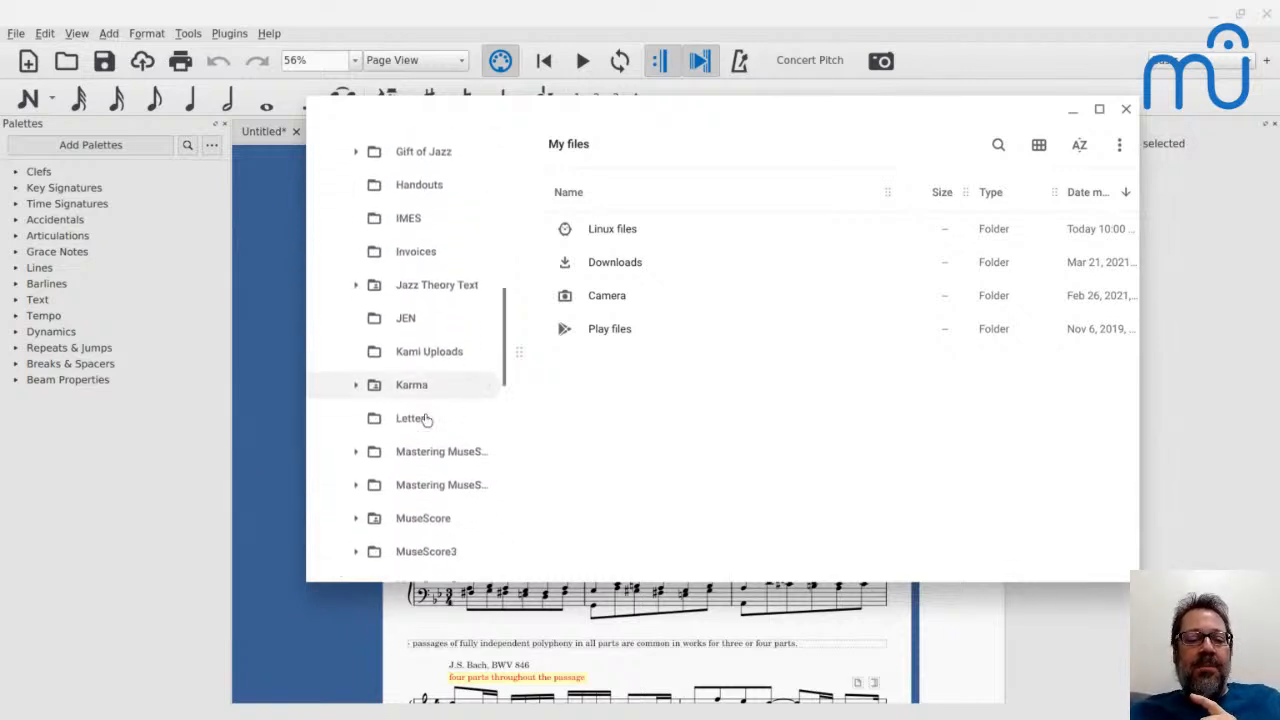
{"action": "left_click", "coordinate": [420, 398]}
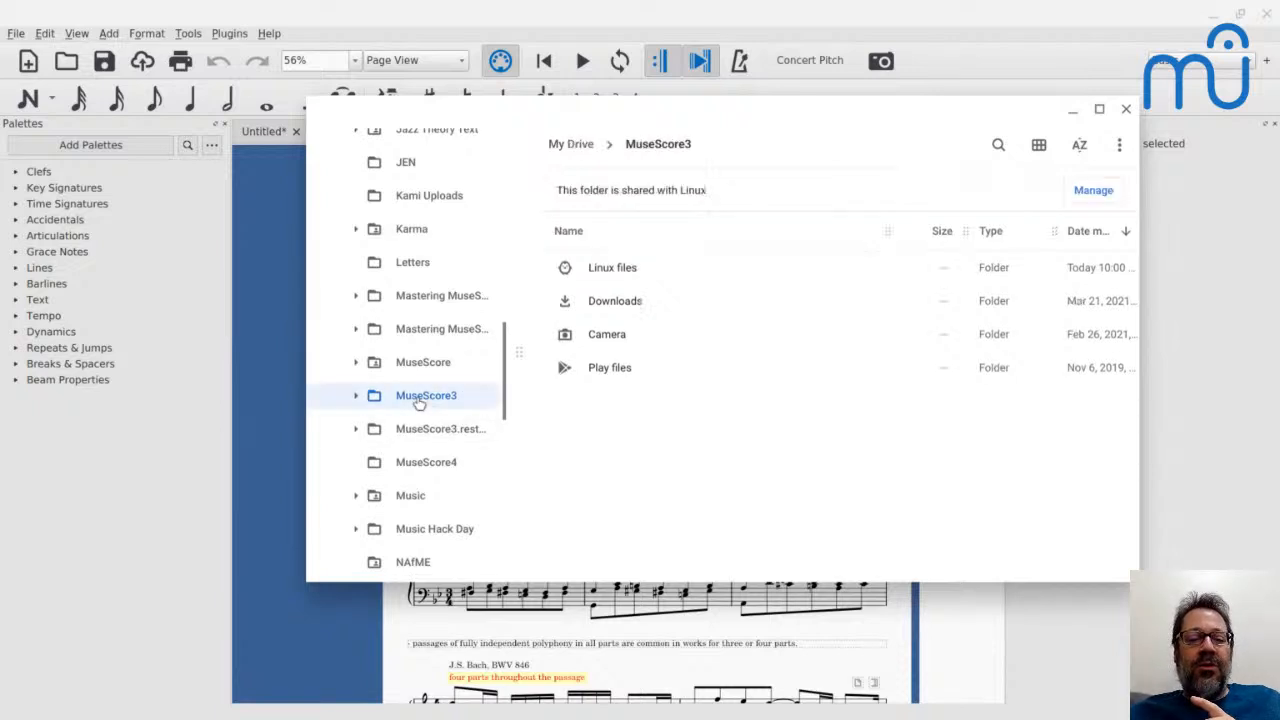
Browse from the MuseScore3 folder through Scores and Courses into the Counterpoint folder.
{"action": "scroll", "coordinate": [600, 284], "scroll_direction": "down", "scroll_amount": 3}
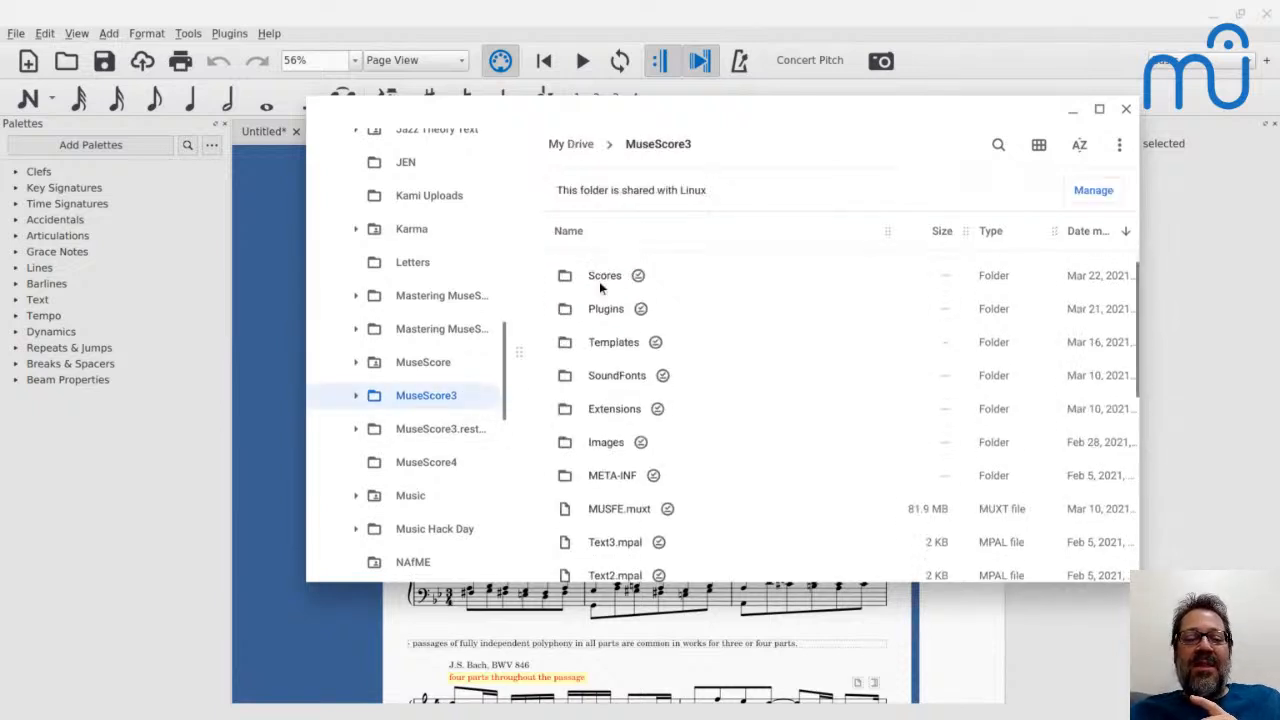
{"action": "scroll", "coordinate": [600, 284], "scroll_direction": "up", "scroll_amount": 3}
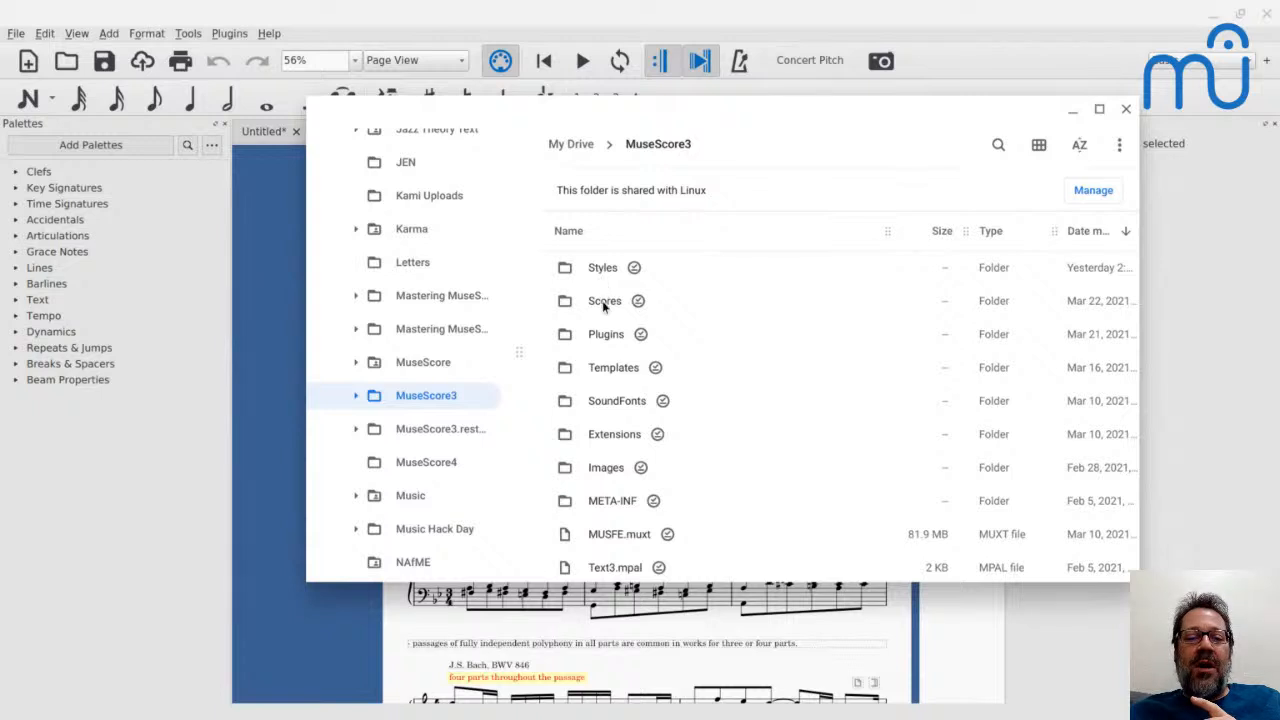
{"action": "left_click", "coordinate": [602, 304]}
{"action": "double_click", "coordinate": [602, 304]}
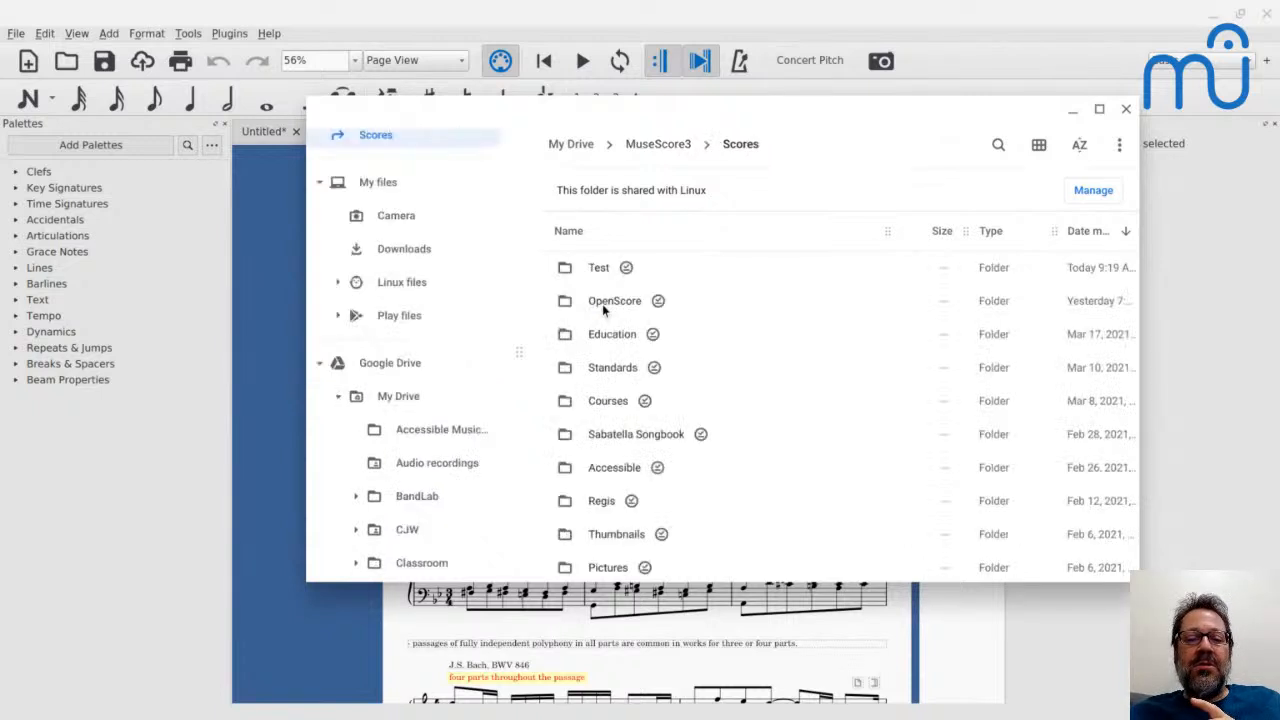
{"action": "double_click", "coordinate": [608, 401]}
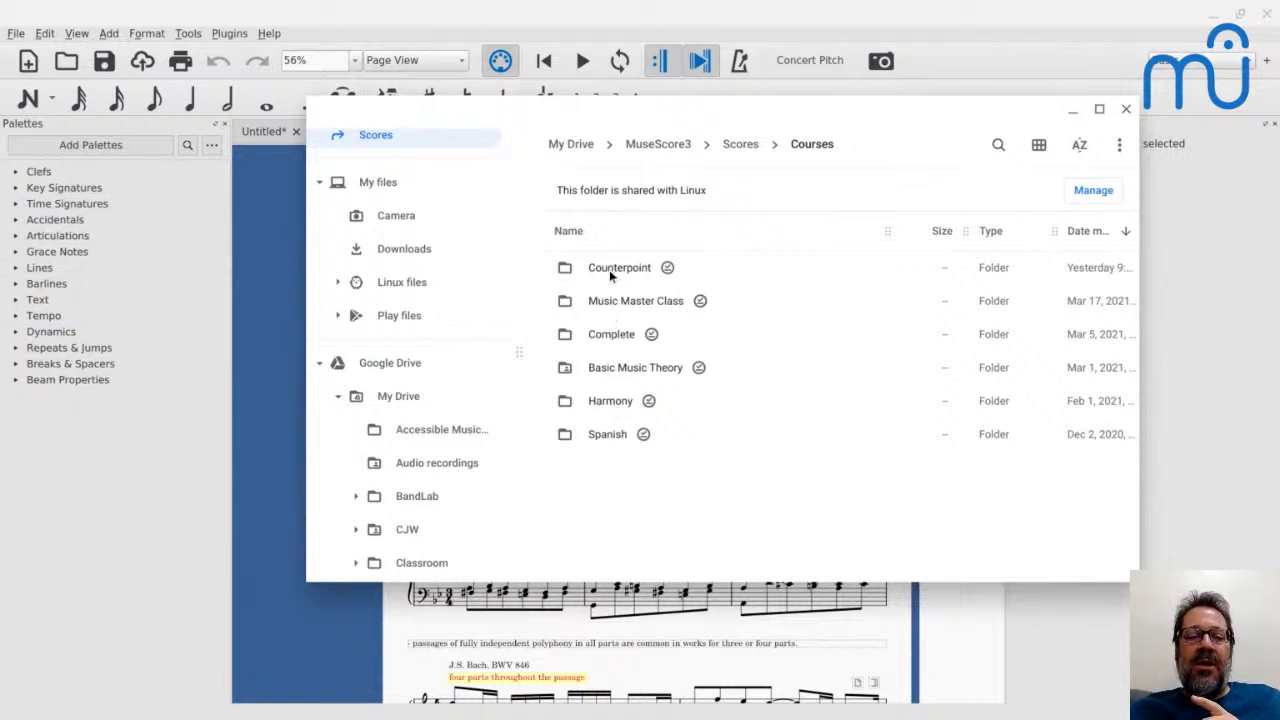
{"action": "double_click", "coordinate": [609, 269]}
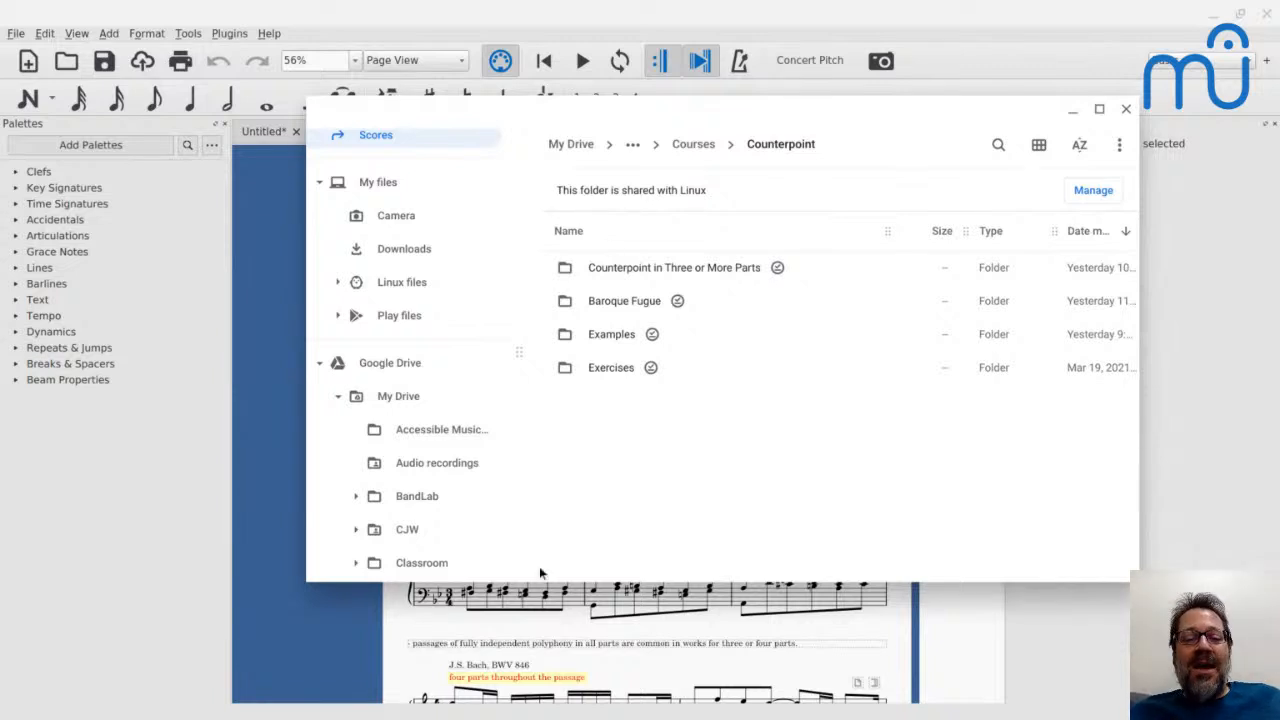
Return to MuseScore, show the start of the MuseScore_Café score, and select the trumpet's half rest in measure 1.
{"action": "left_click", "coordinate": [400, 637]}
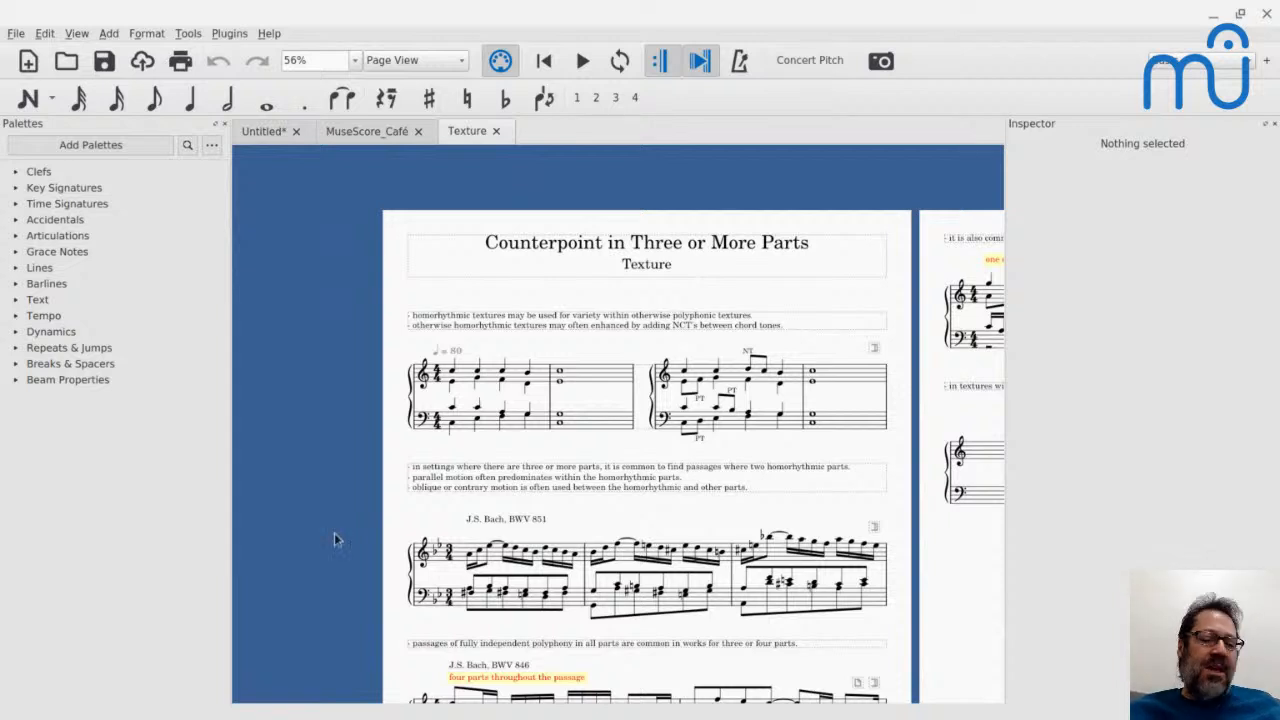
{"action": "left_click", "coordinate": [334, 132]}
{"action": "key", "text": "Home"}
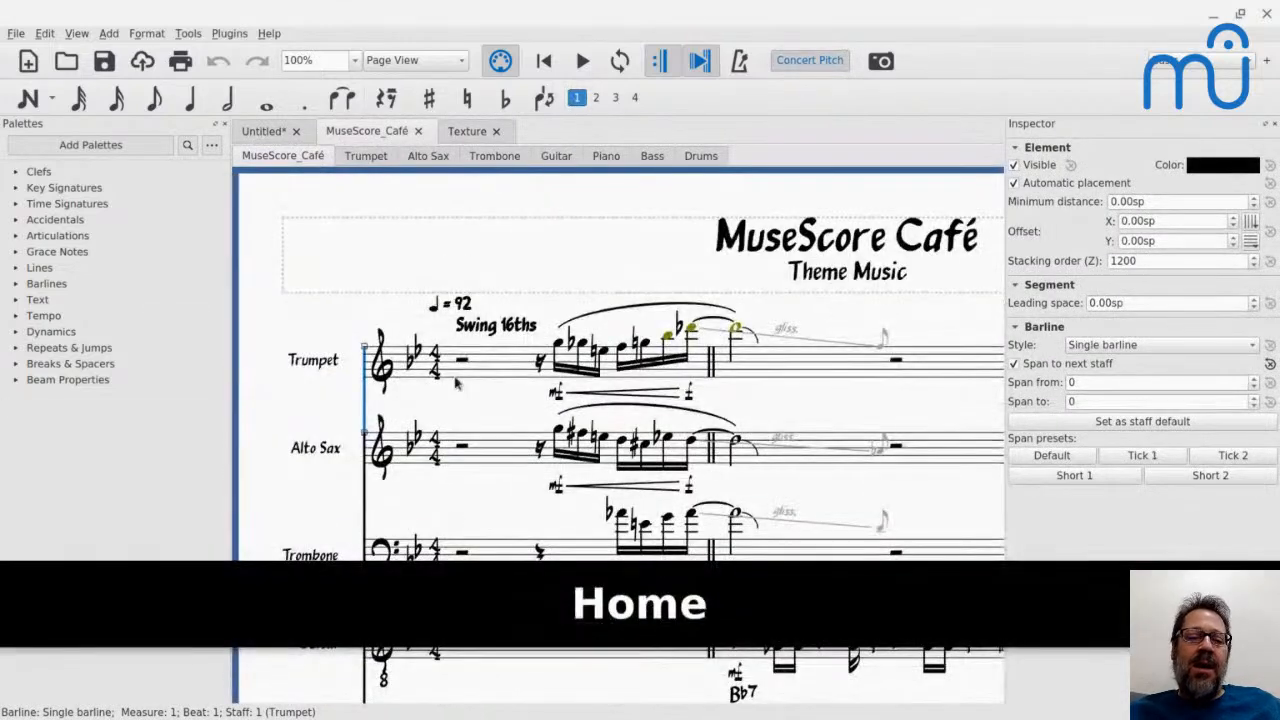
{"action": "scroll", "coordinate": [455, 383], "scroll_direction": "down", "scroll_amount": 5}
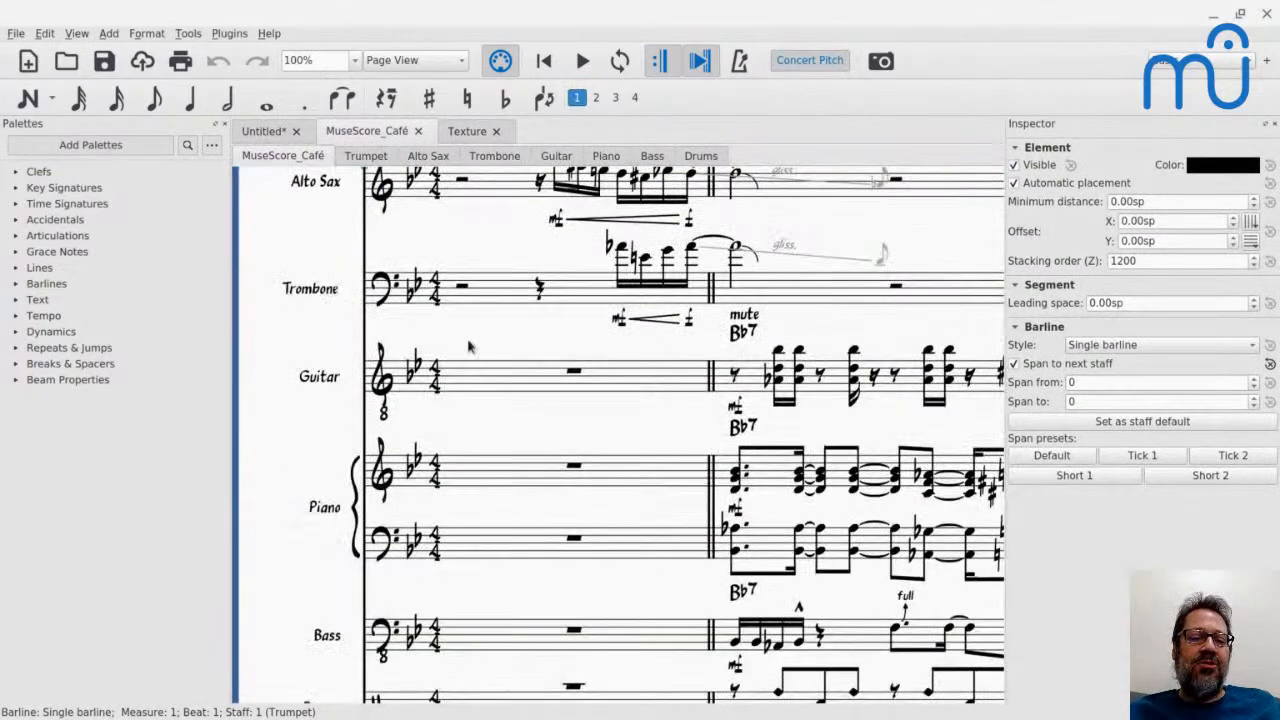
{"action": "scroll", "coordinate": [468, 342], "scroll_direction": "up", "scroll_amount": 6}
{"action": "left_click", "coordinate": [462, 414]}
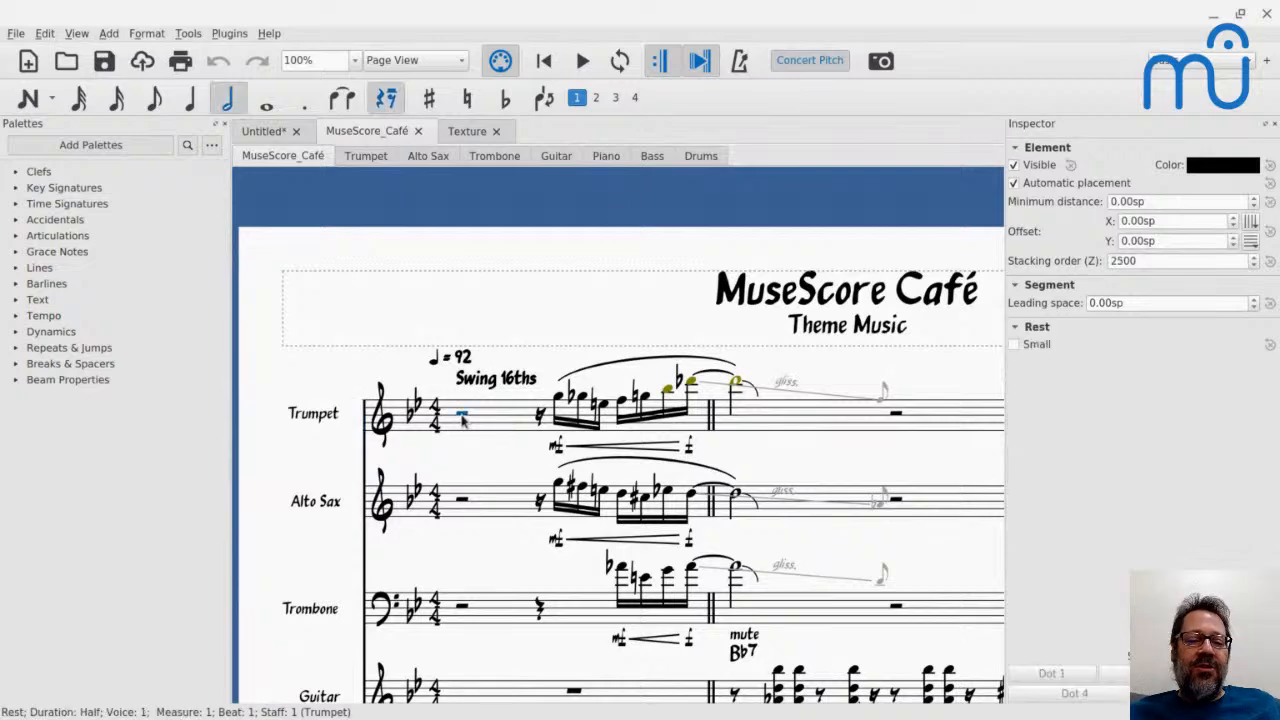
Raise the Mixer's master gain to -40.00 dB and close the Mixer.
{"action": "key", "text": "F10"}
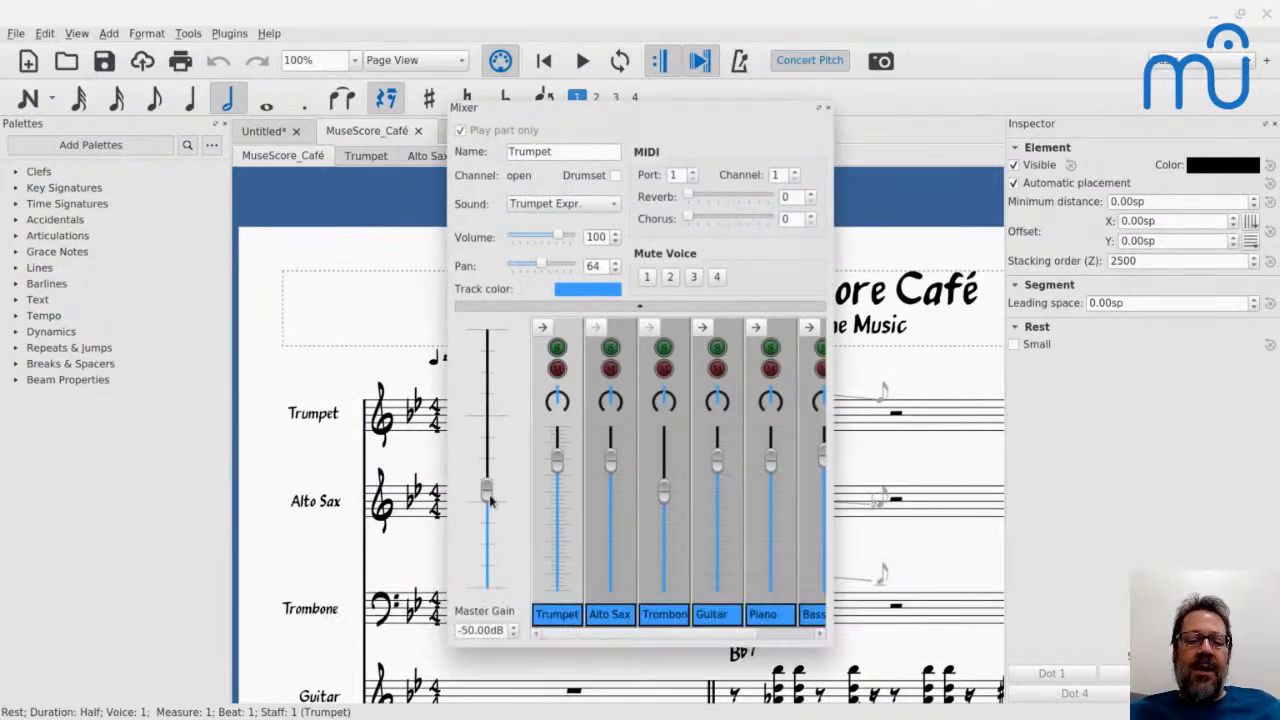
{"action": "key", "text": "Up"}
{"action": "key", "text": "Up"}
{"action": "key", "text": "Up"}
{"action": "key", "text": "Up"}
{"action": "key", "text": "Up"}
{"action": "key", "text": "Up"}
{"action": "key", "text": "Up"}
{"action": "key", "text": "Up"}
{"action": "key", "text": "Up"}
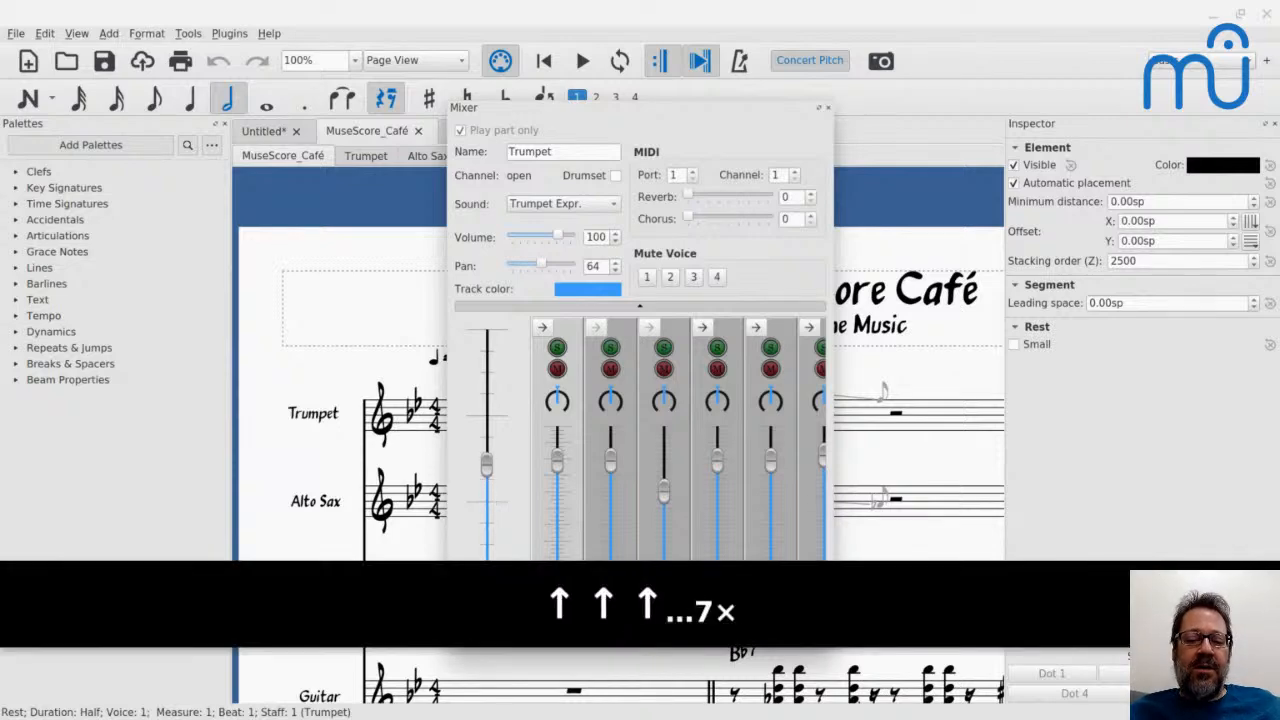
{"action": "key", "text": "Up"}
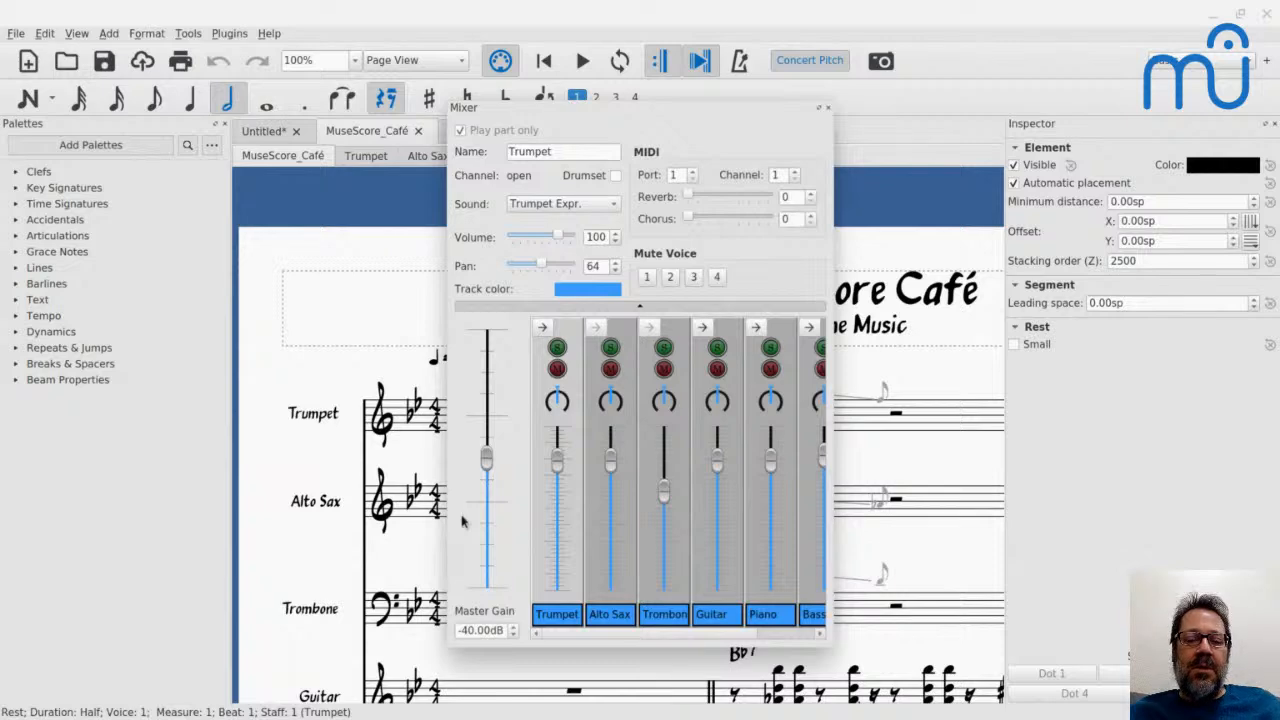
{"action": "left_click", "coordinate": [828, 107]}
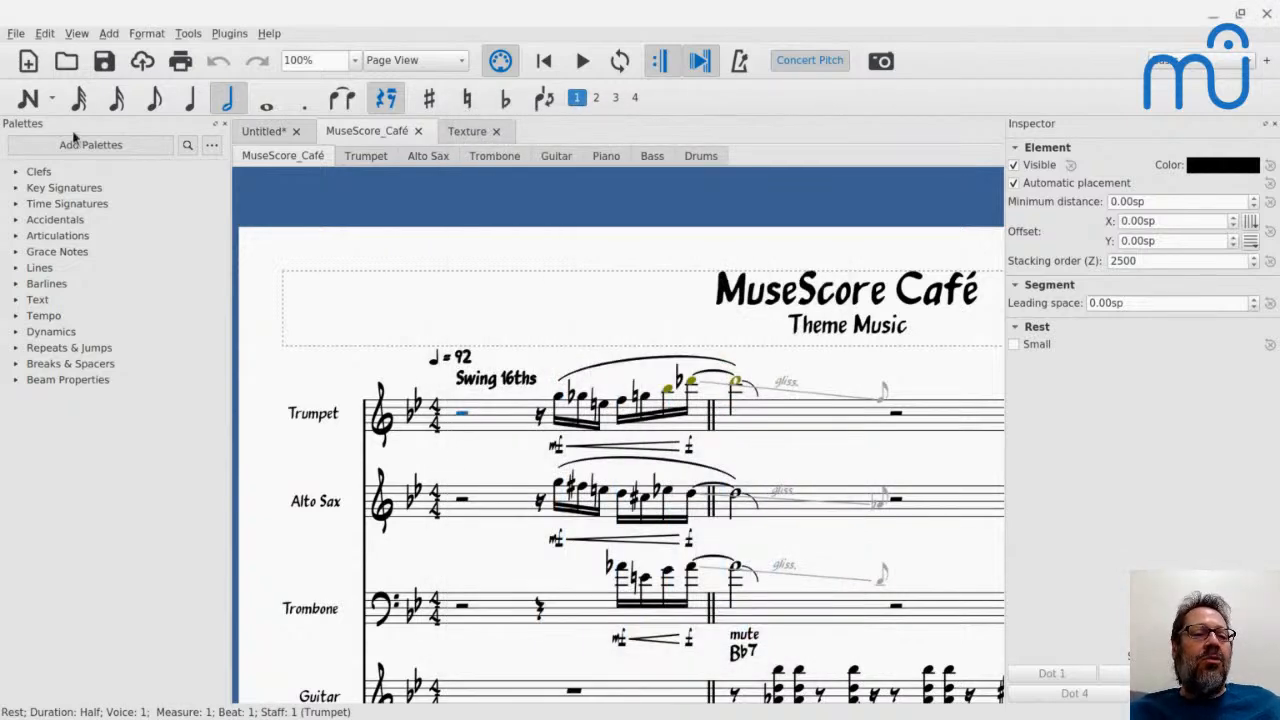
Export only the Alto Sax part, without the full score, as MP3 audio named MuseScore_Café-Alto_Sax.mp3 in the Cafe folder.
{"action": "left_click", "coordinate": [15, 34]}
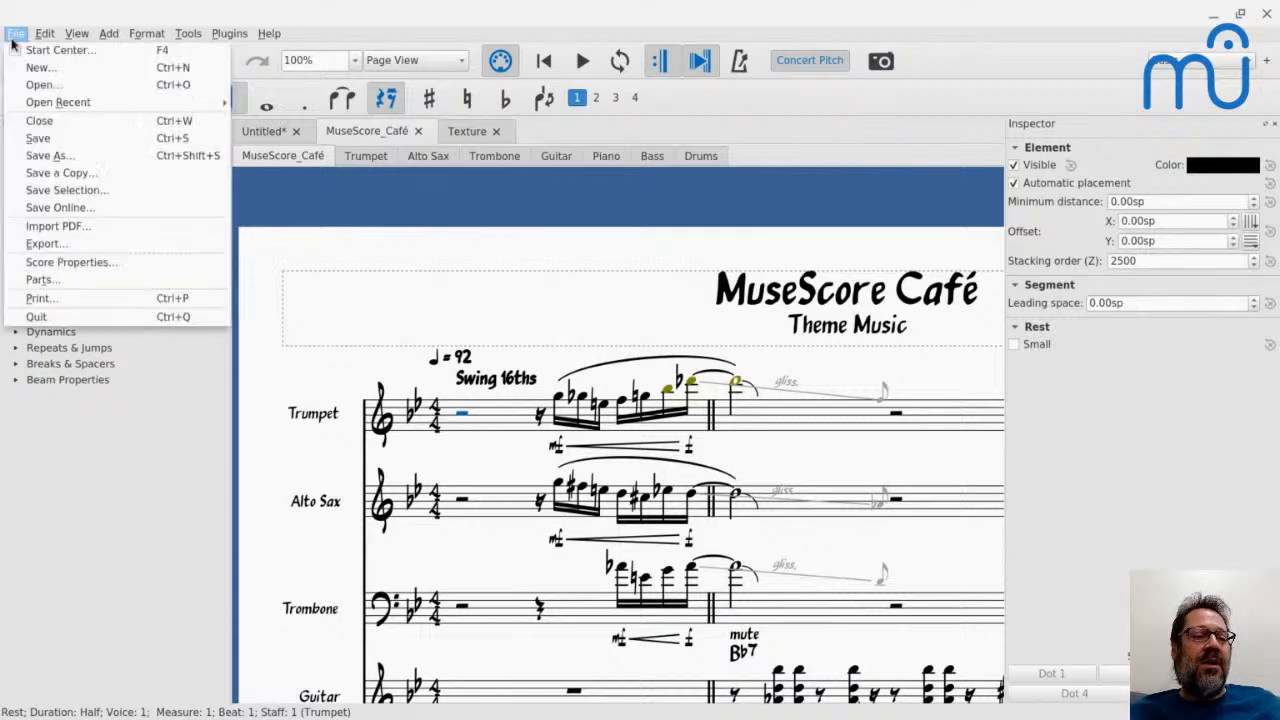
{"action": "left_click", "coordinate": [40, 244]}
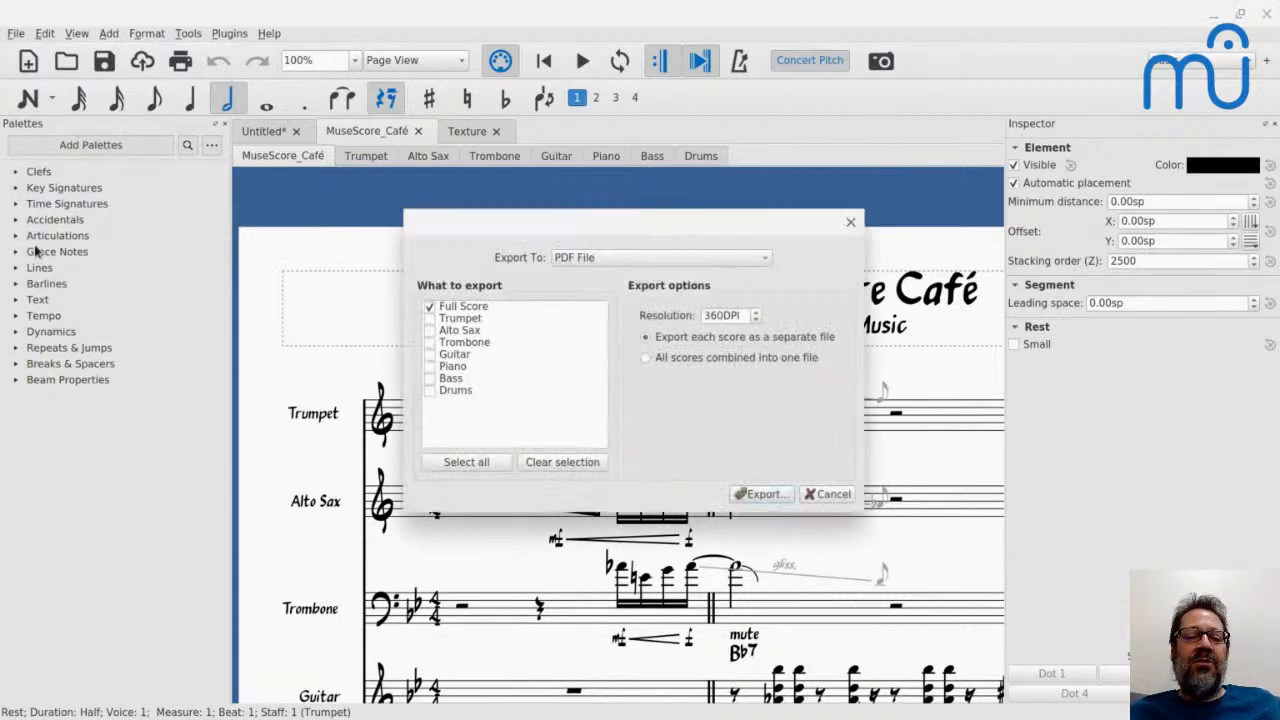
{"action": "left_click", "coordinate": [566, 259]}
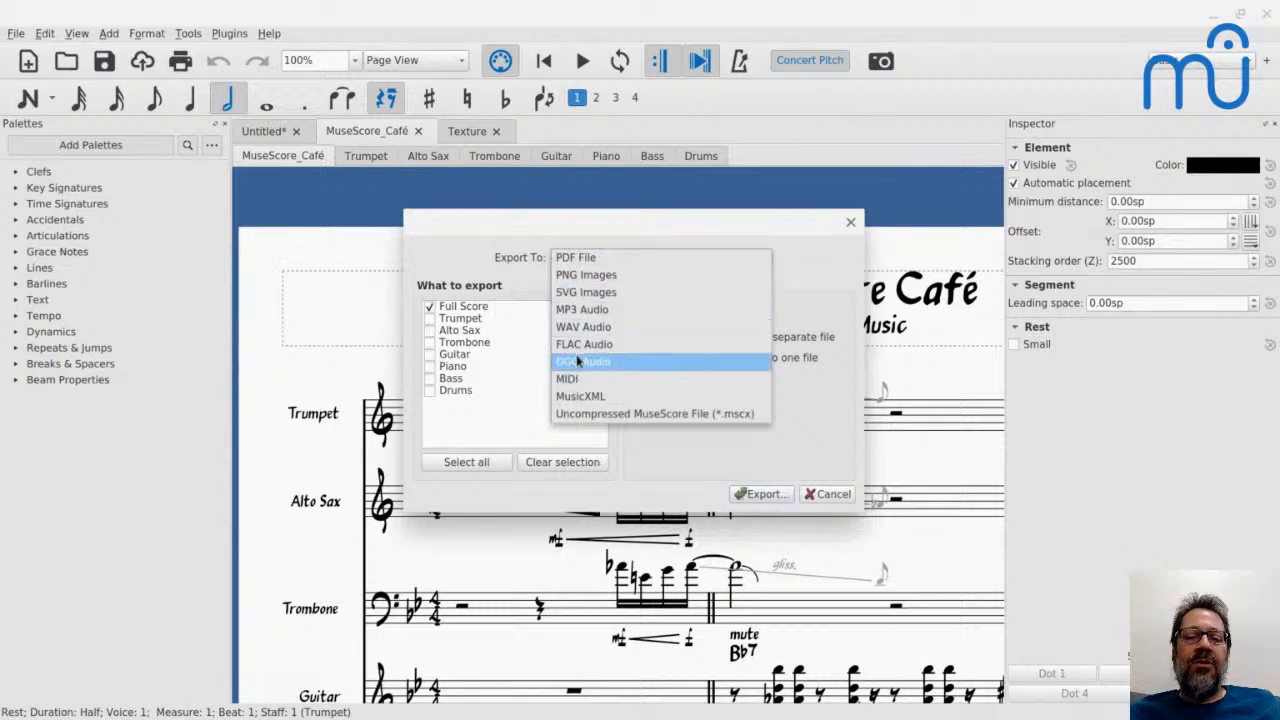
{"action": "left_click", "coordinate": [584, 309]}
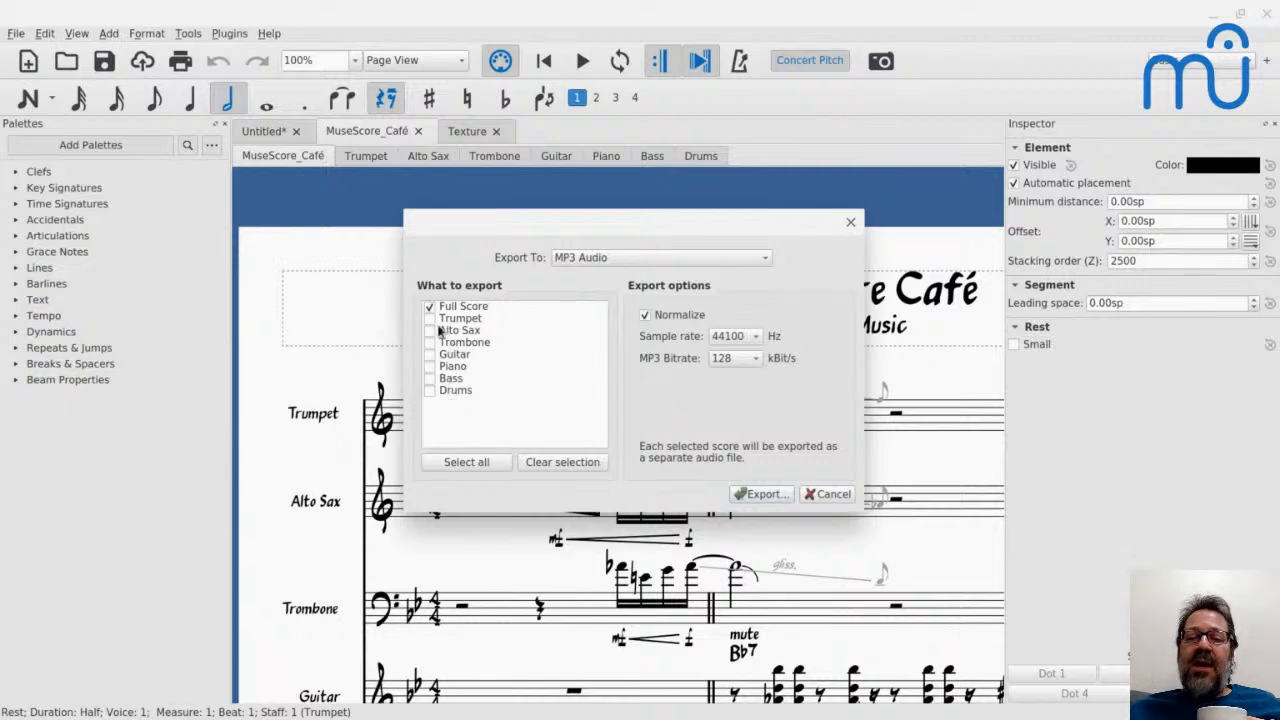
{"action": "left_click", "coordinate": [429, 307]}
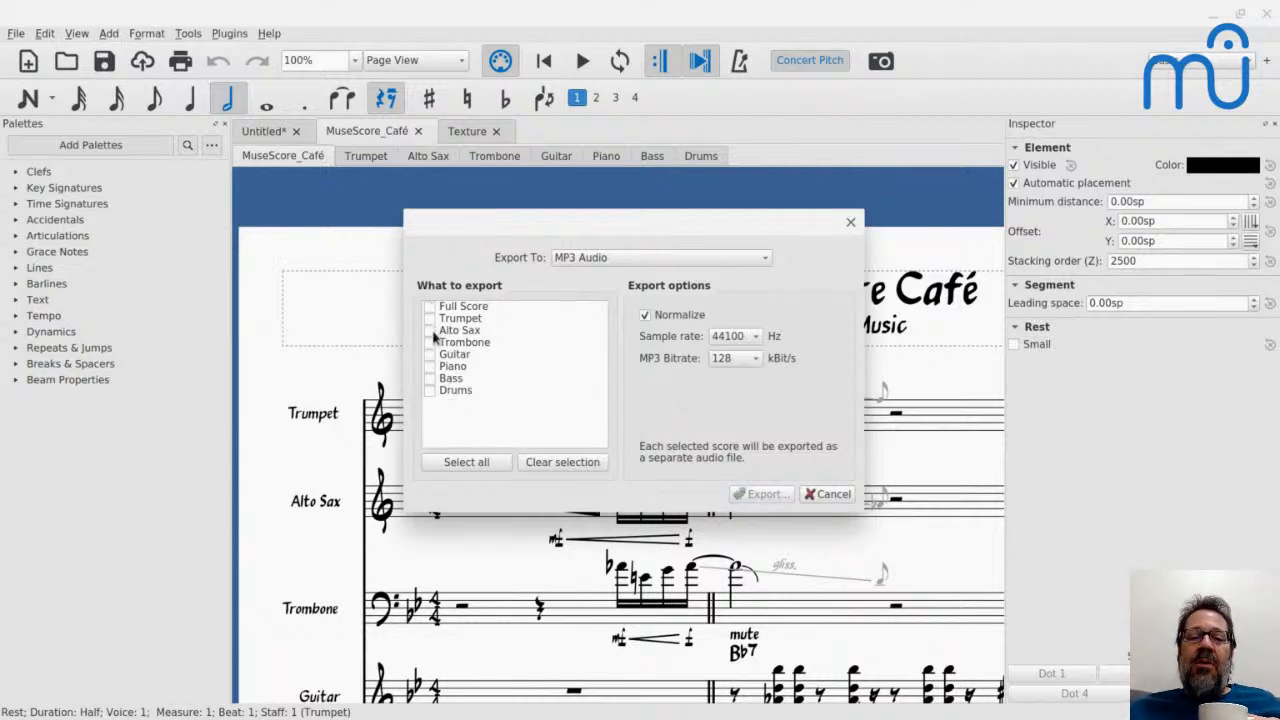
{"action": "left_click", "coordinate": [431, 331]}
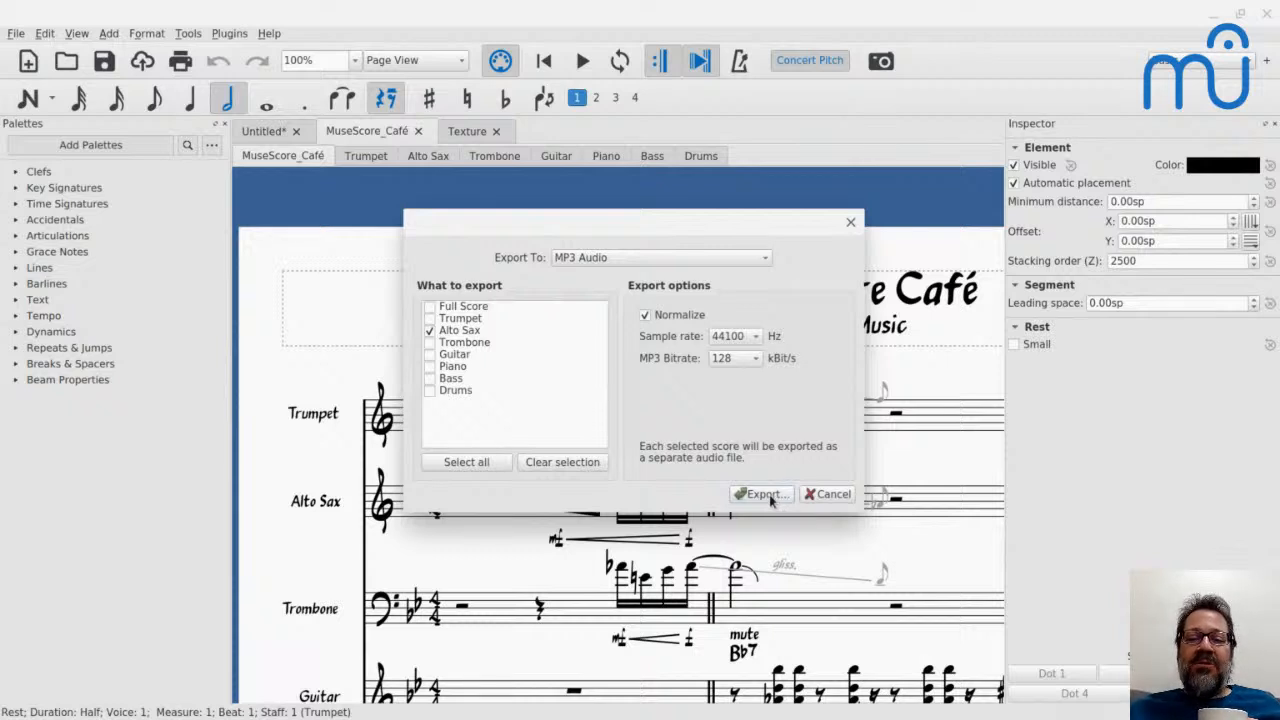
{"action": "left_click", "coordinate": [766, 494]}
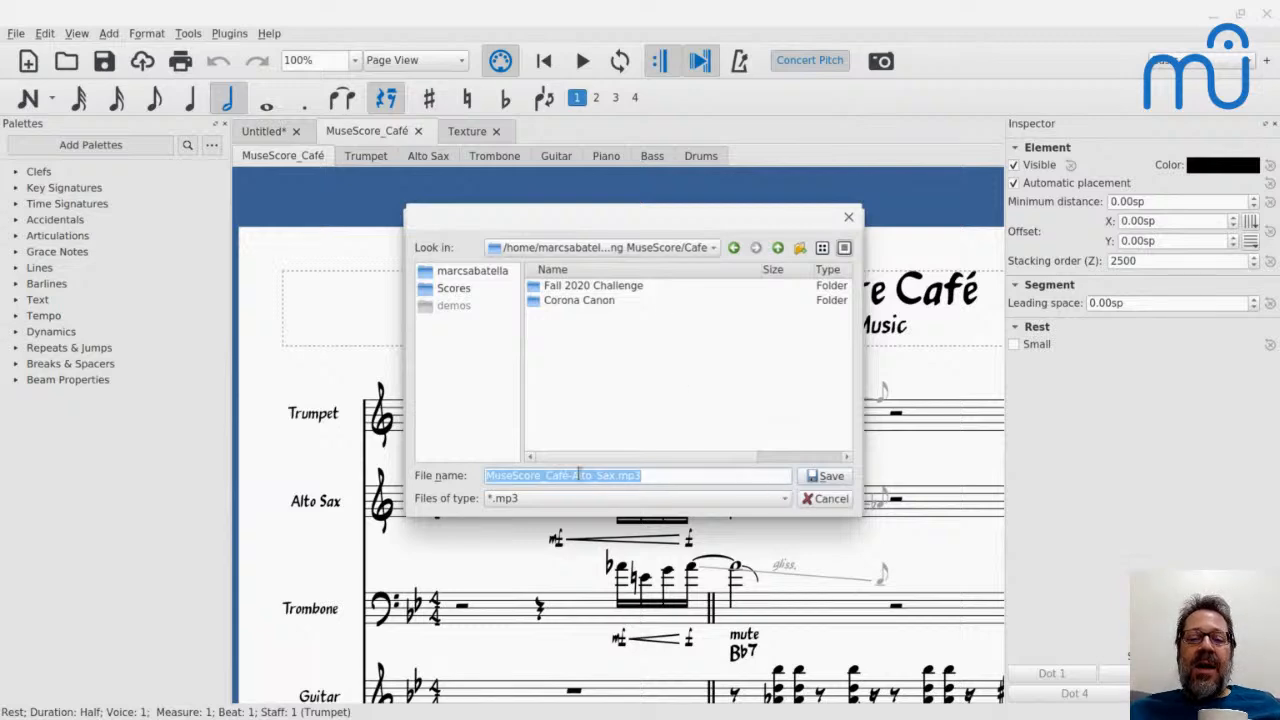
{"action": "left_click", "coordinate": [843, 481]}
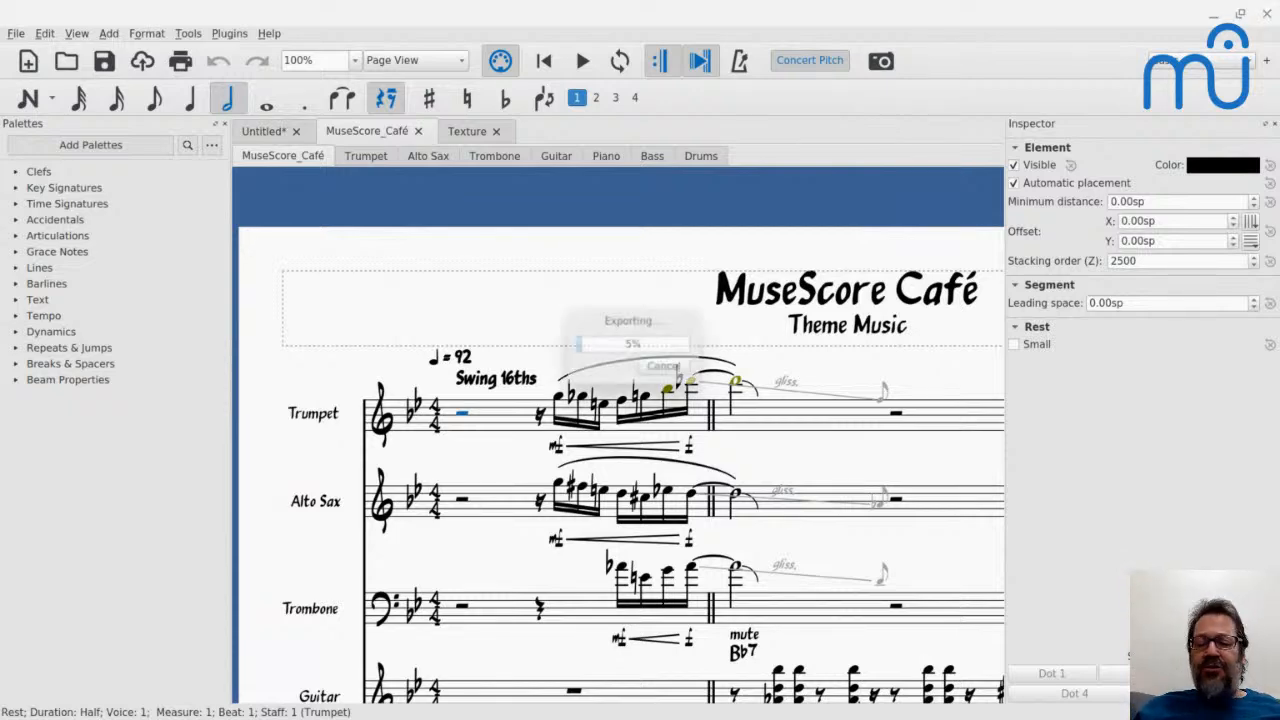
Switch to the Files app and browse from MuseScore3 through Scores and Mastering MuseScore into the Cafe folder.
{"action": "mouse_move", "coordinate": [523, 712]}
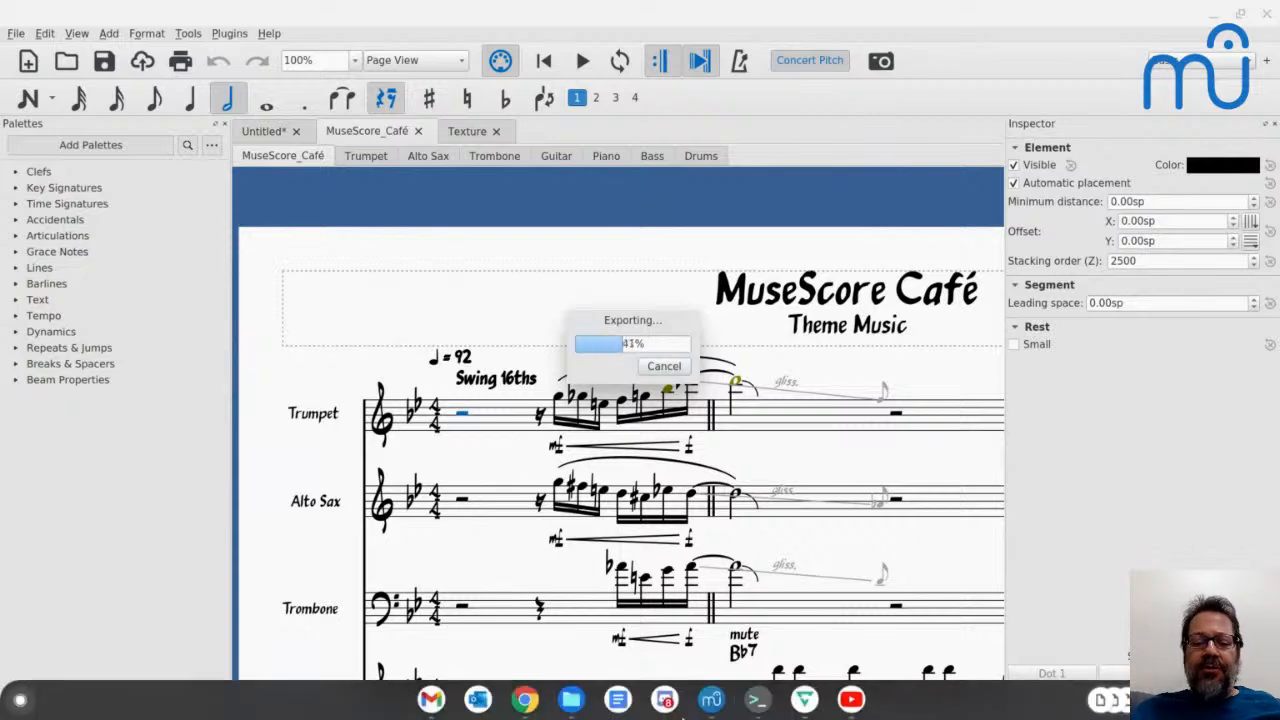
{"action": "left_click", "coordinate": [571, 700]}
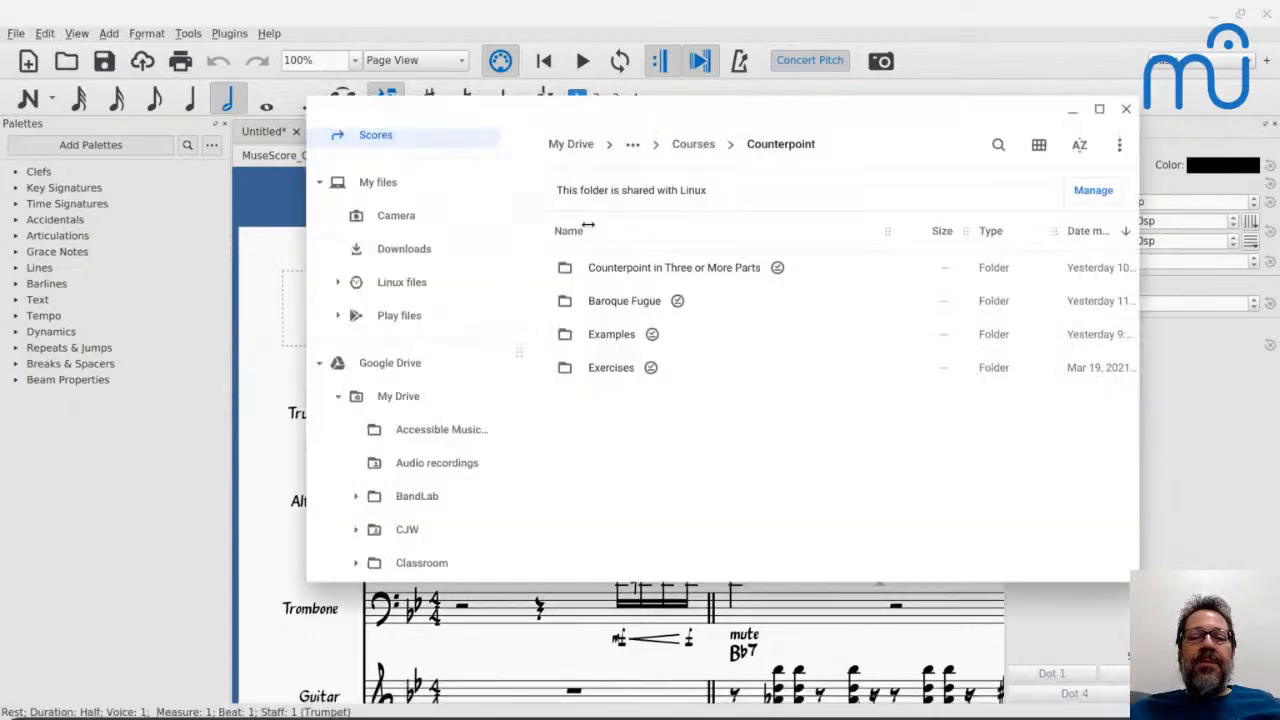
{"action": "left_click", "coordinate": [684, 146]}
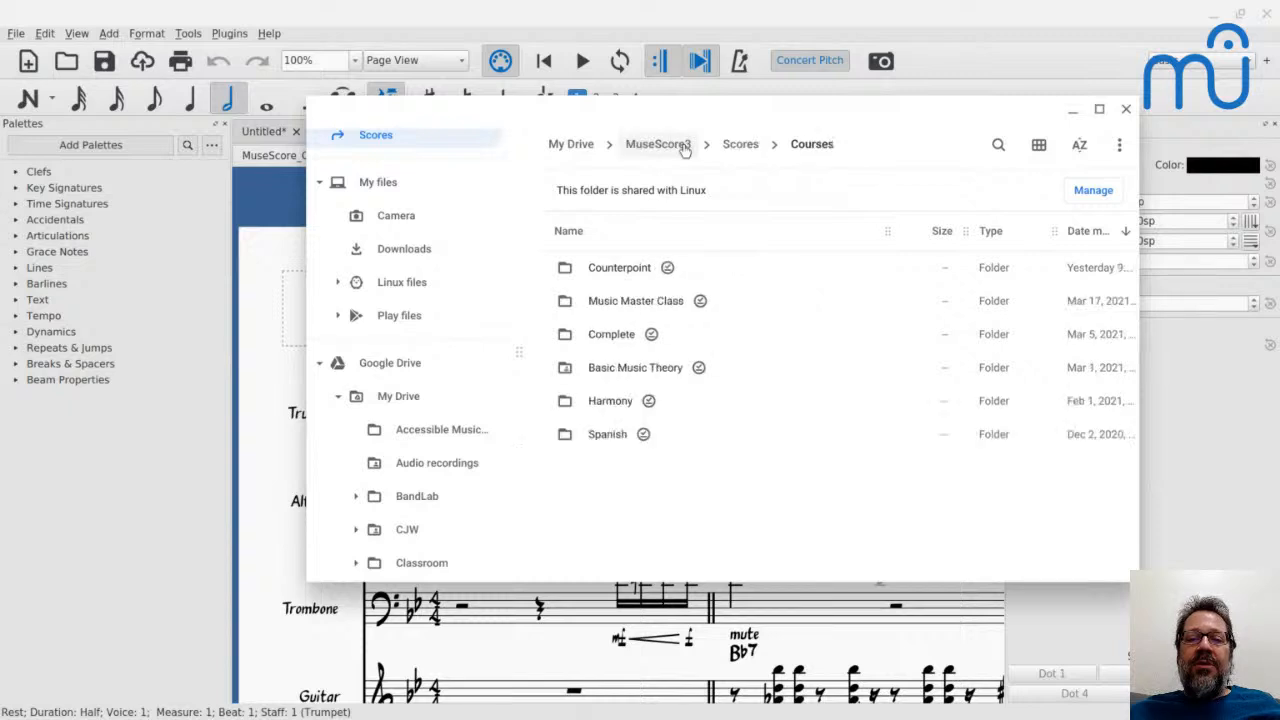
{"action": "left_click", "coordinate": [662, 145]}
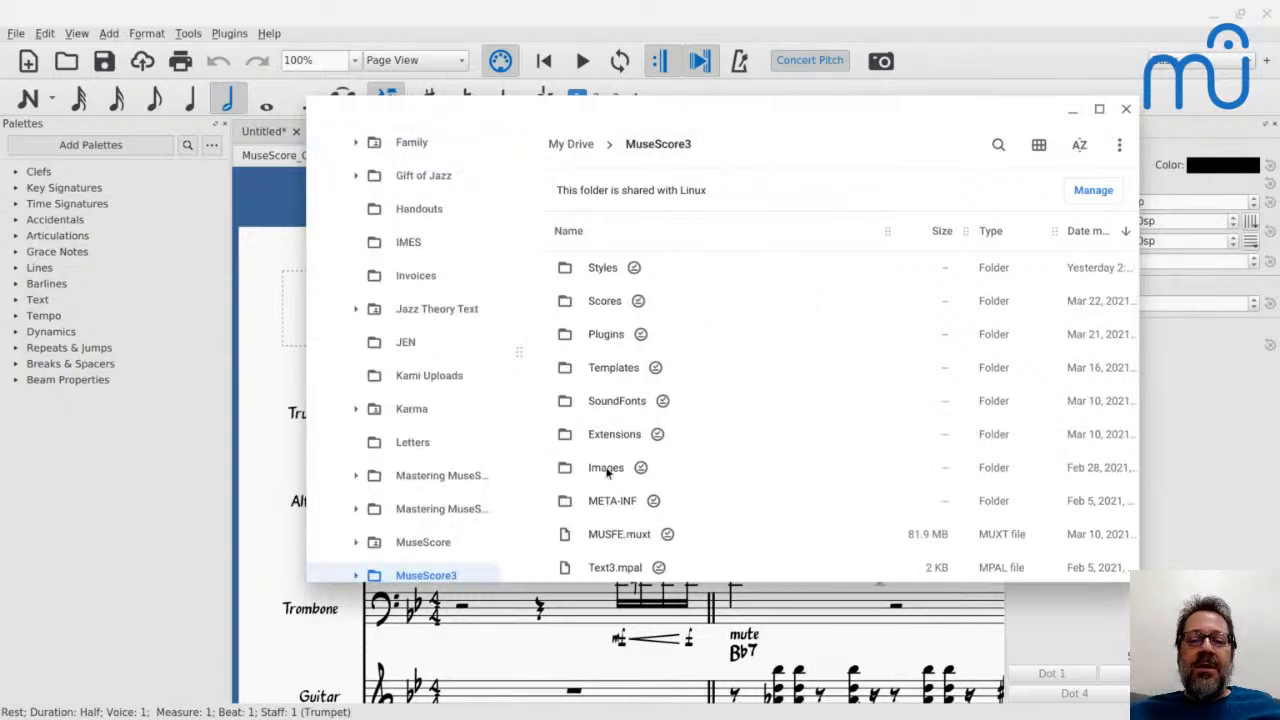
{"action": "left_click", "coordinate": [600, 306]}
{"action": "double_click", "coordinate": [600, 306]}
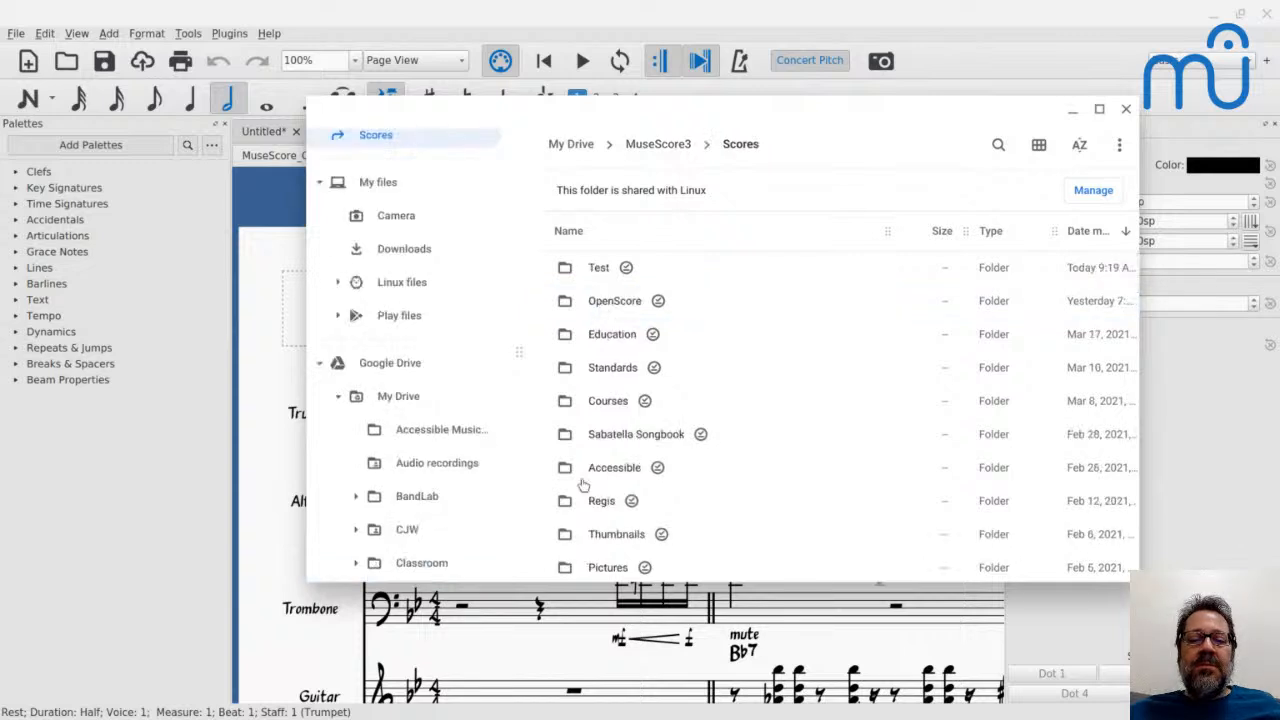
{"action": "scroll", "coordinate": [583, 487], "scroll_direction": "down", "scroll_amount": 1}
{"action": "scroll", "coordinate": [583, 487], "scroll_direction": "down", "scroll_amount": 3}
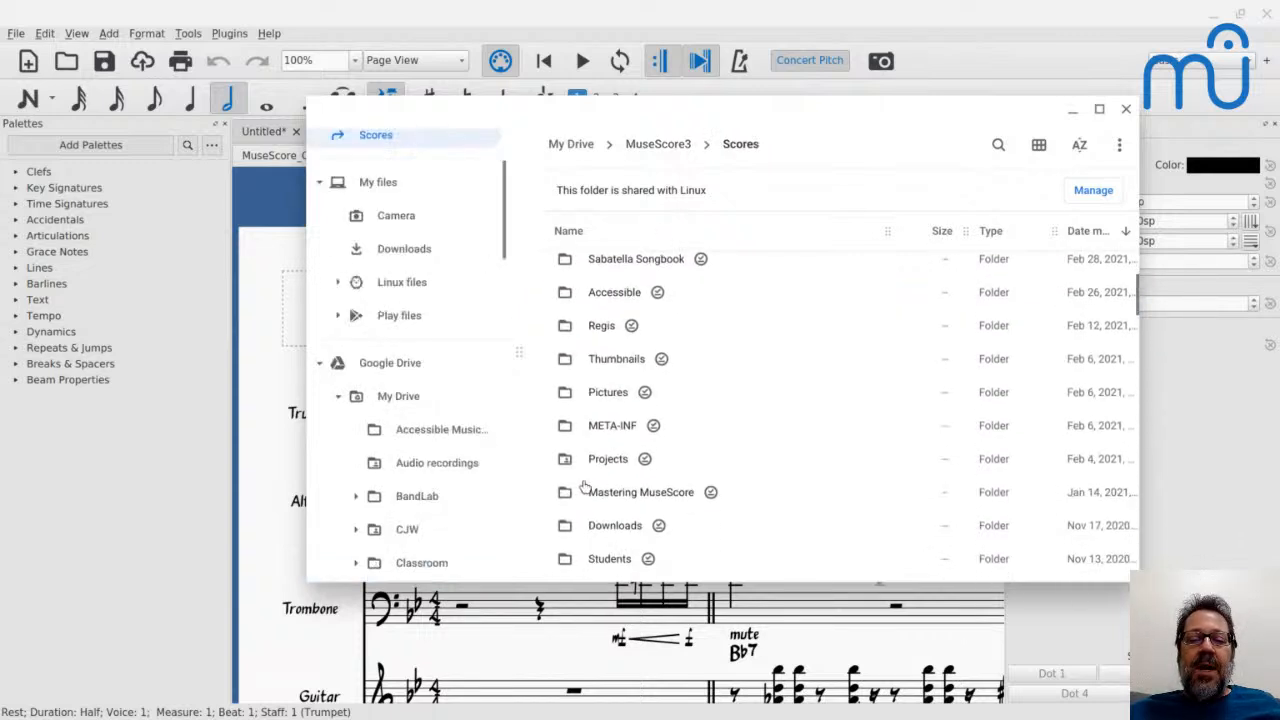
{"action": "double_click", "coordinate": [604, 494]}
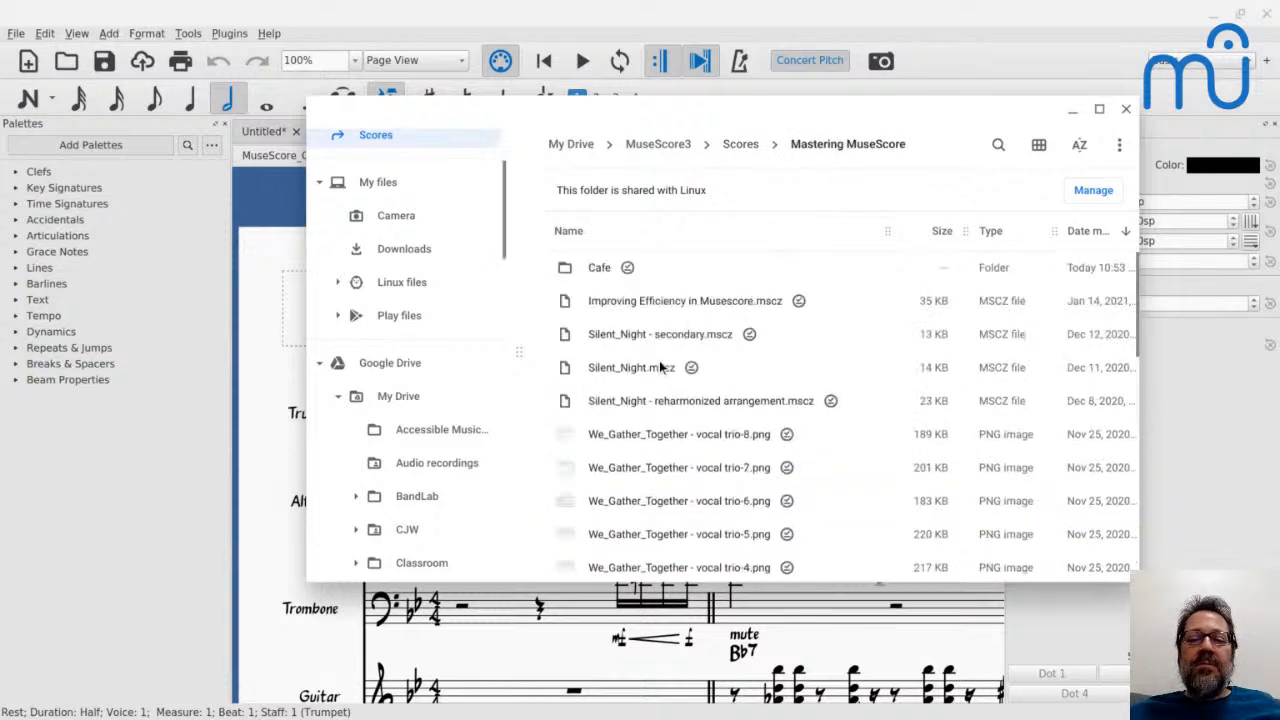
{"action": "double_click", "coordinate": [598, 281]}
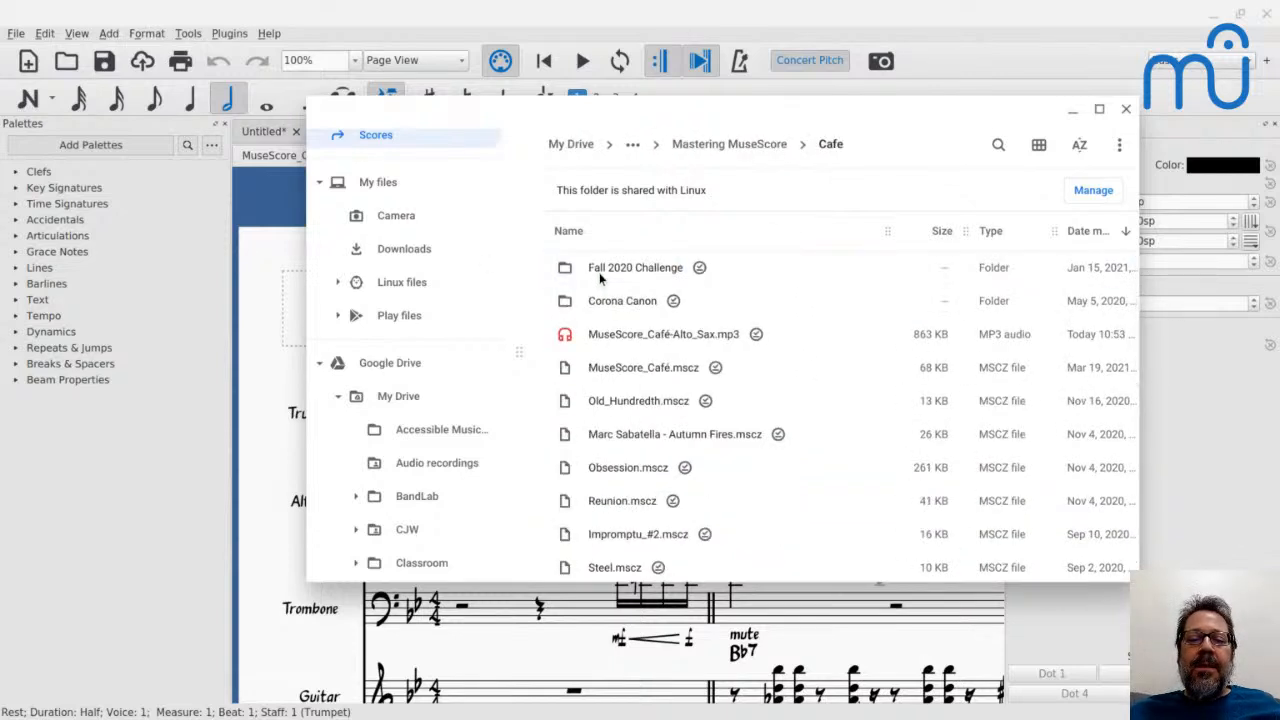
Play the exported MuseScore_Café-Alto_Sax.mp3, close the audio player, and return to MuseScore.
{"action": "double_click", "coordinate": [609, 341]}
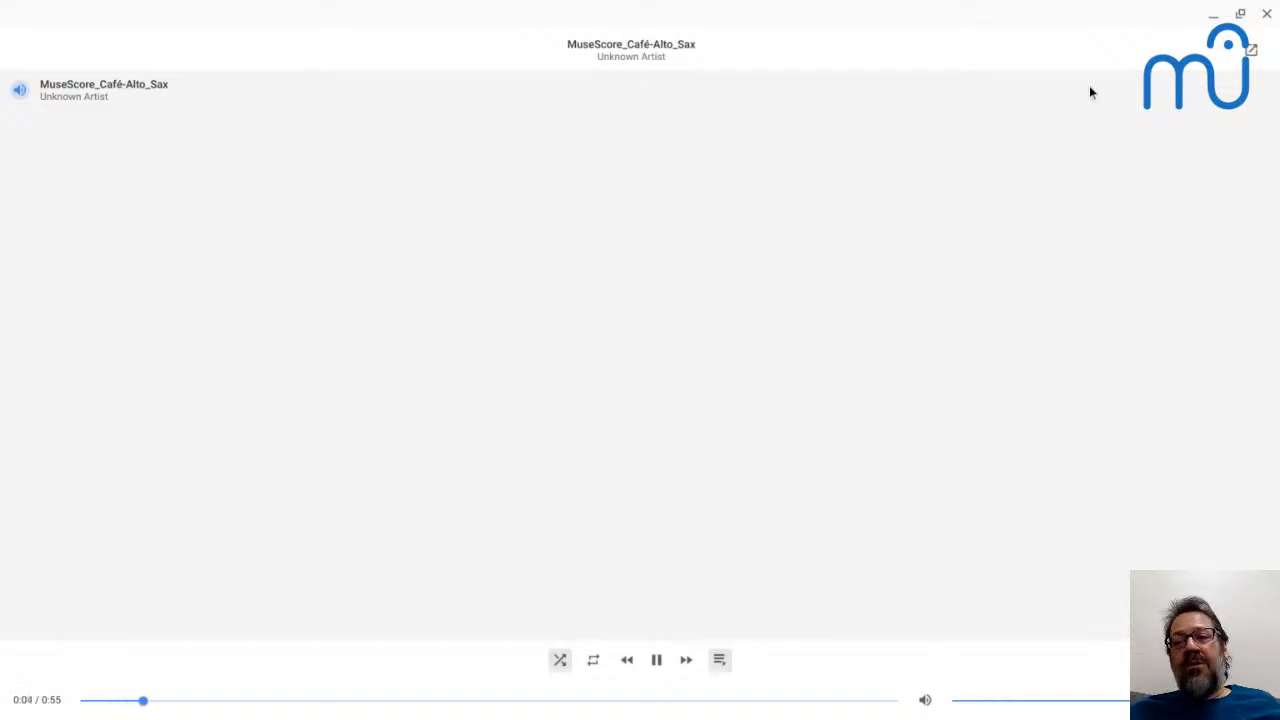
{"action": "left_click", "coordinate": [1266, 13]}
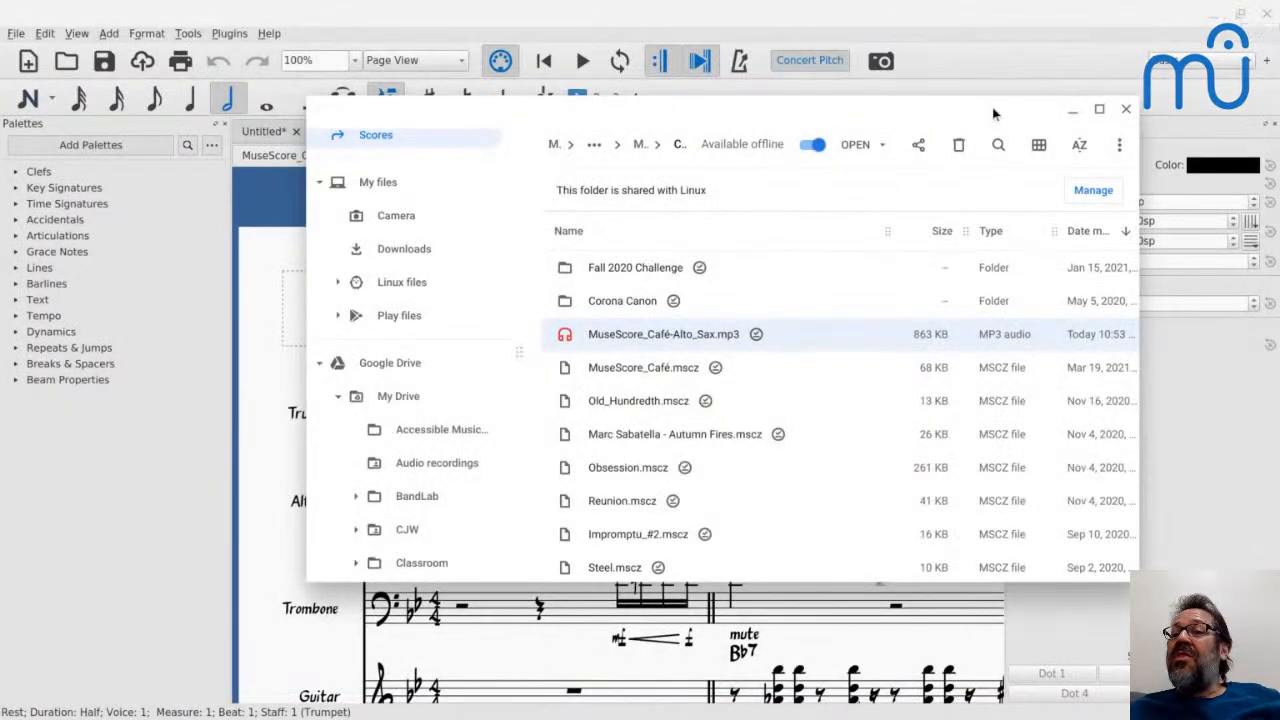
{"action": "key", "text": "alt+Tab"}
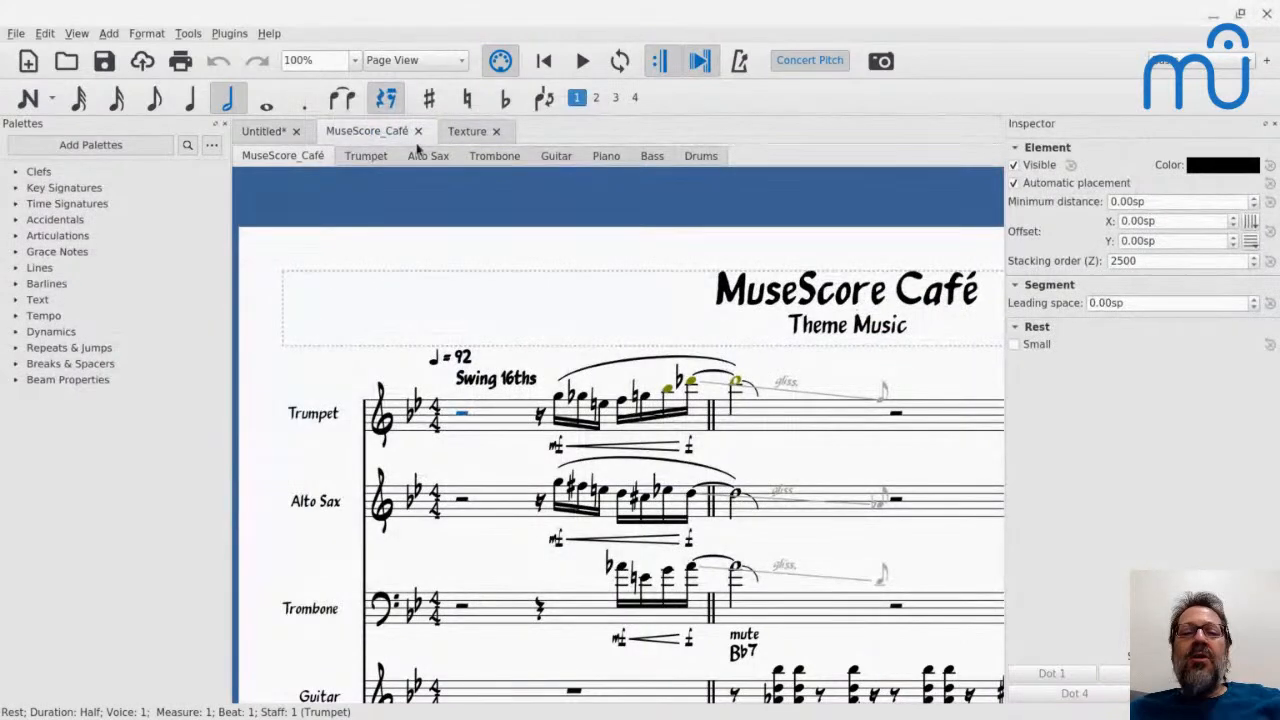
View the Trumpet, Alto Sax and Trombone parts of MuseScore_Café and return to its full score.
{"action": "left_click", "coordinate": [346, 157]}
{"action": "left_click", "coordinate": [424, 161]}
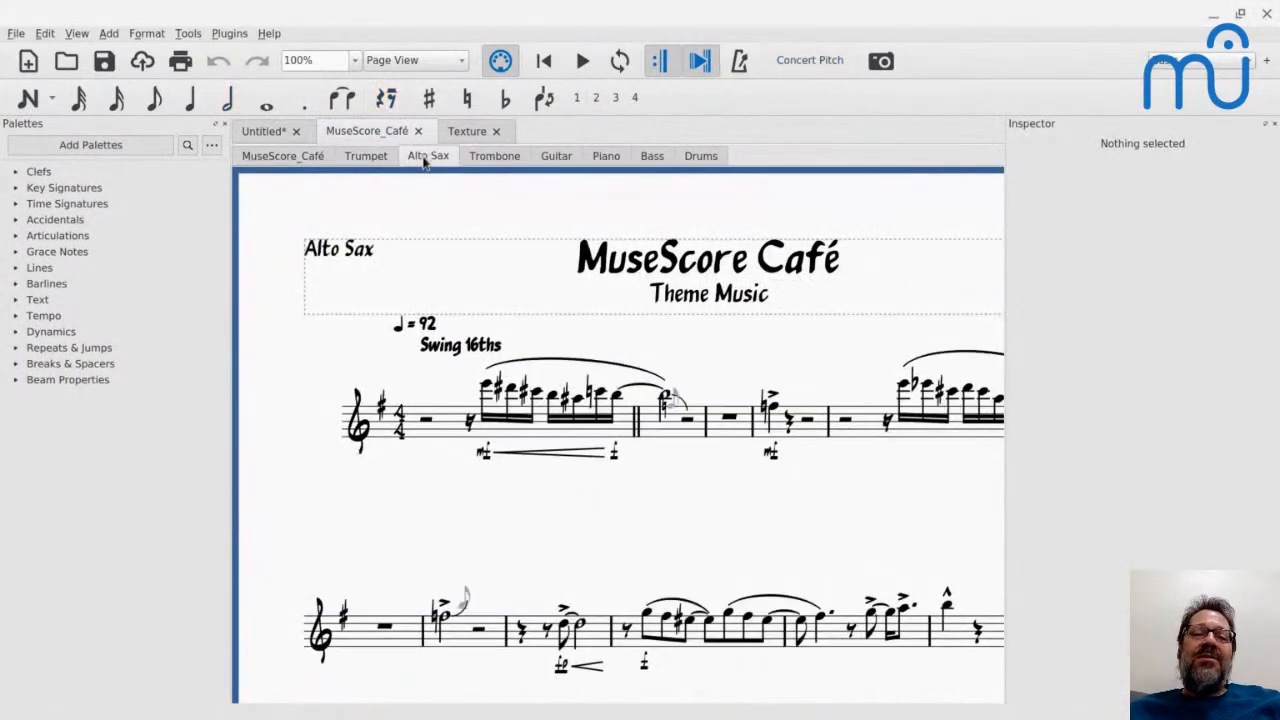
{"action": "left_click", "coordinate": [505, 164]}
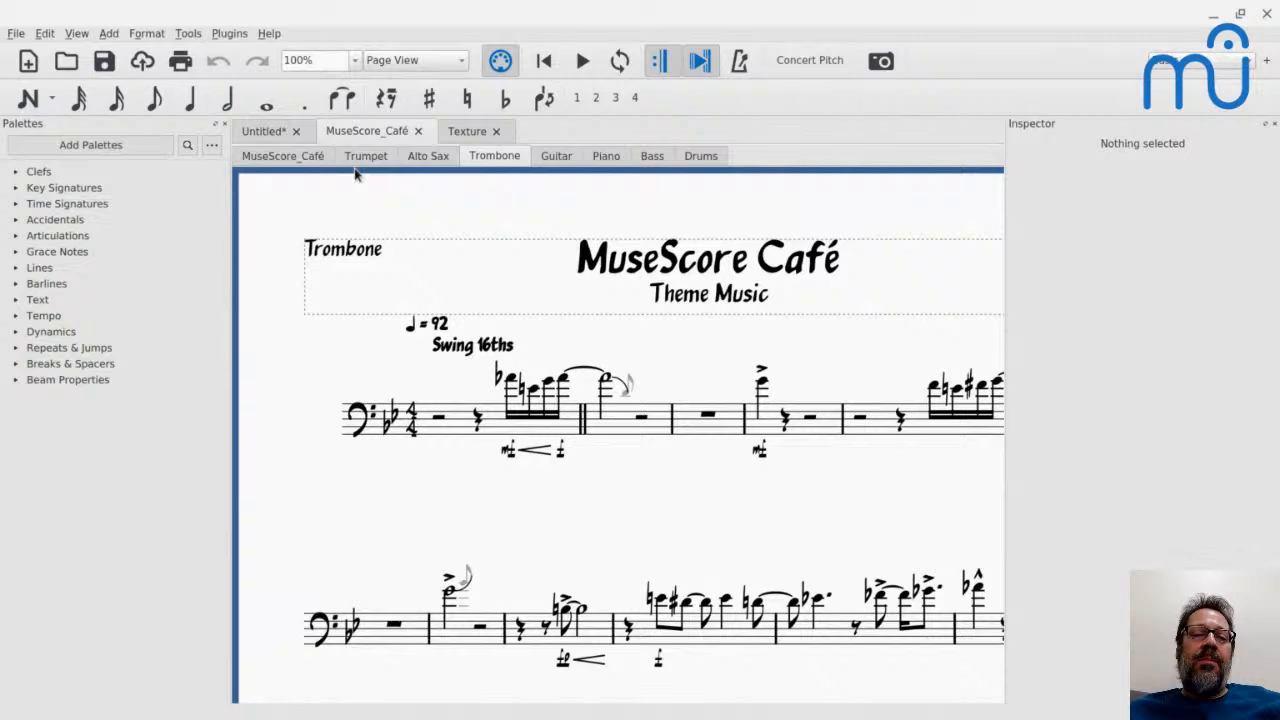
{"action": "left_click", "coordinate": [283, 156]}
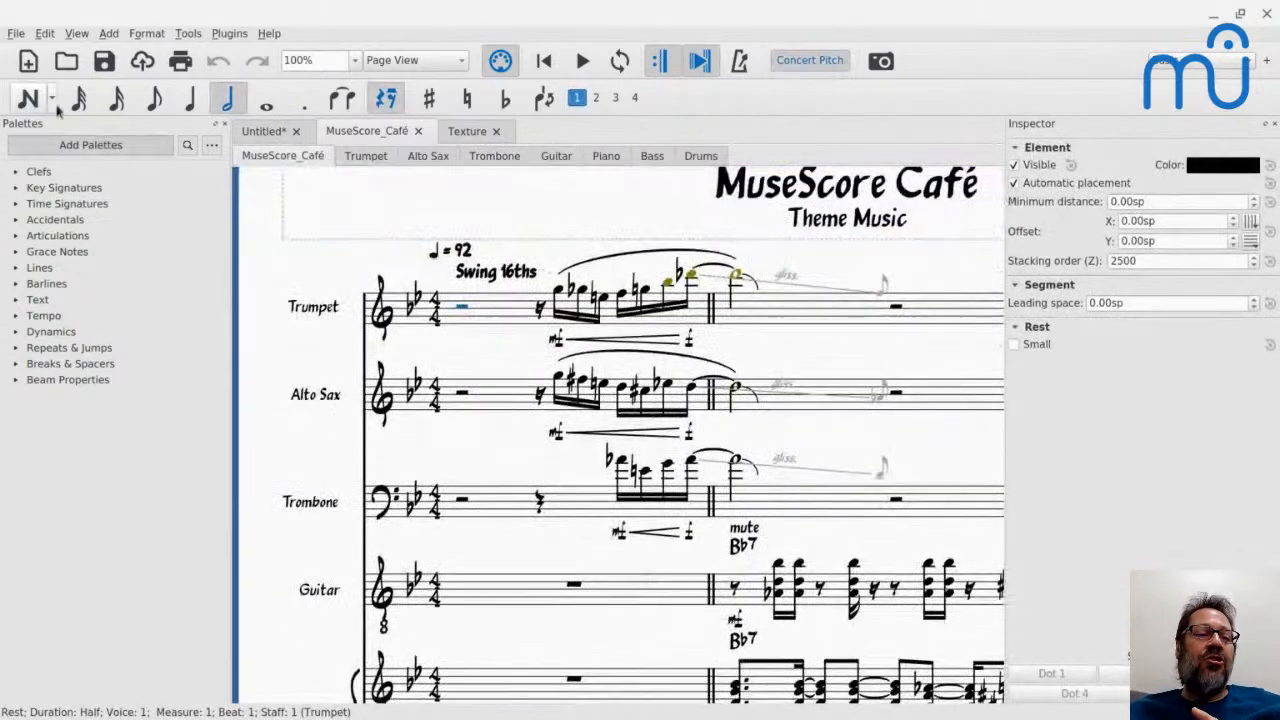
Create a new score from the String Quartet template in the Chamber Music category.
{"action": "left_click", "coordinate": [256, 137]}
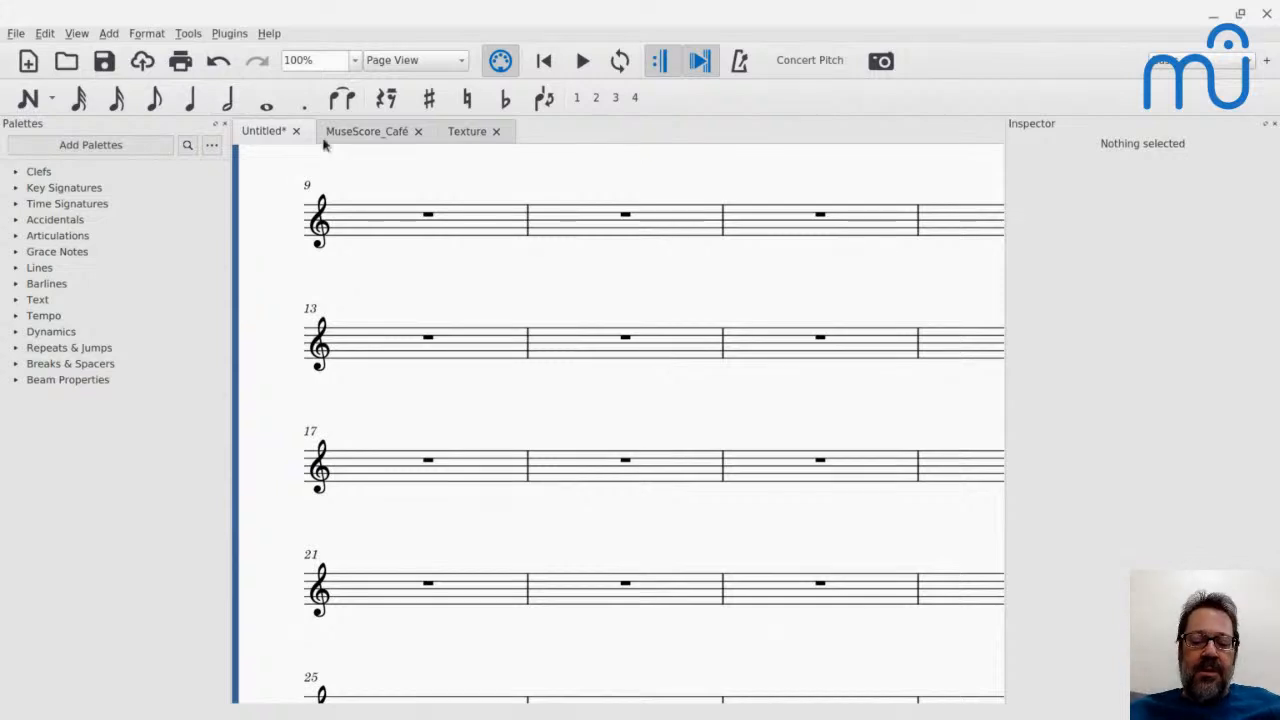
{"action": "key", "text": "ctrl+n"}
{"action": "key", "text": "Return"}
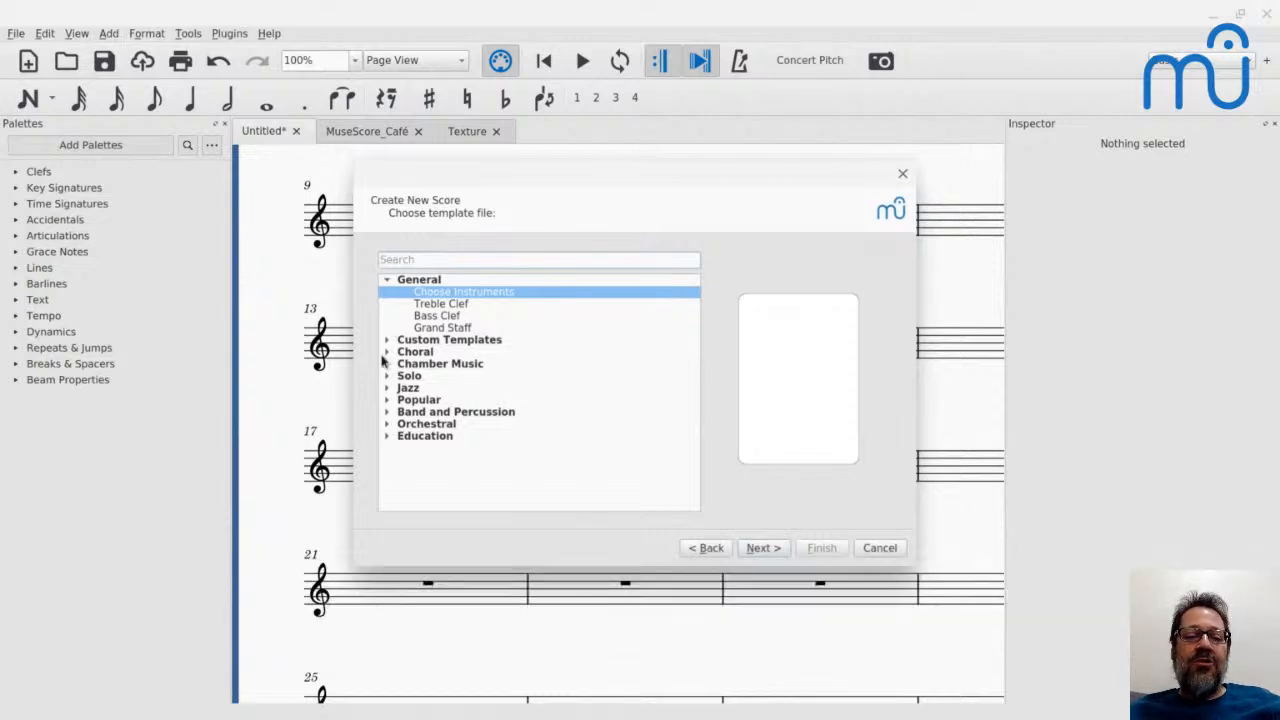
{"action": "left_click", "coordinate": [388, 366]}
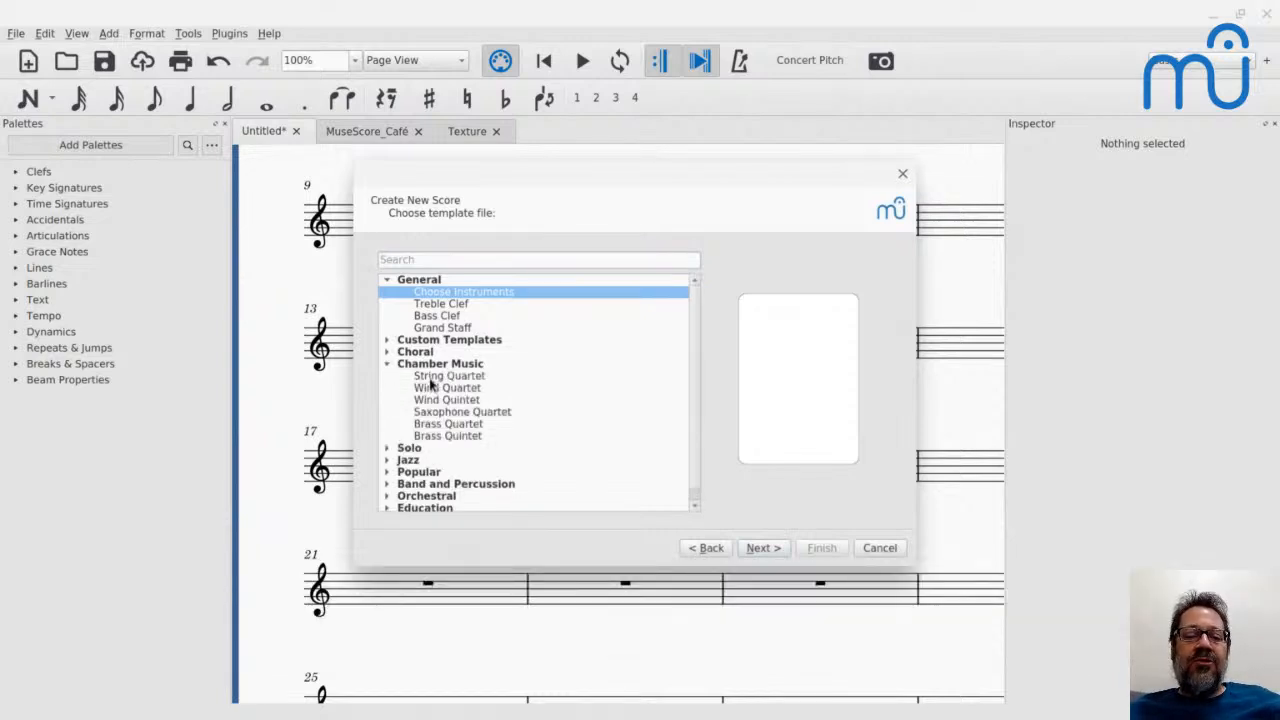
{"action": "left_click", "coordinate": [432, 376]}
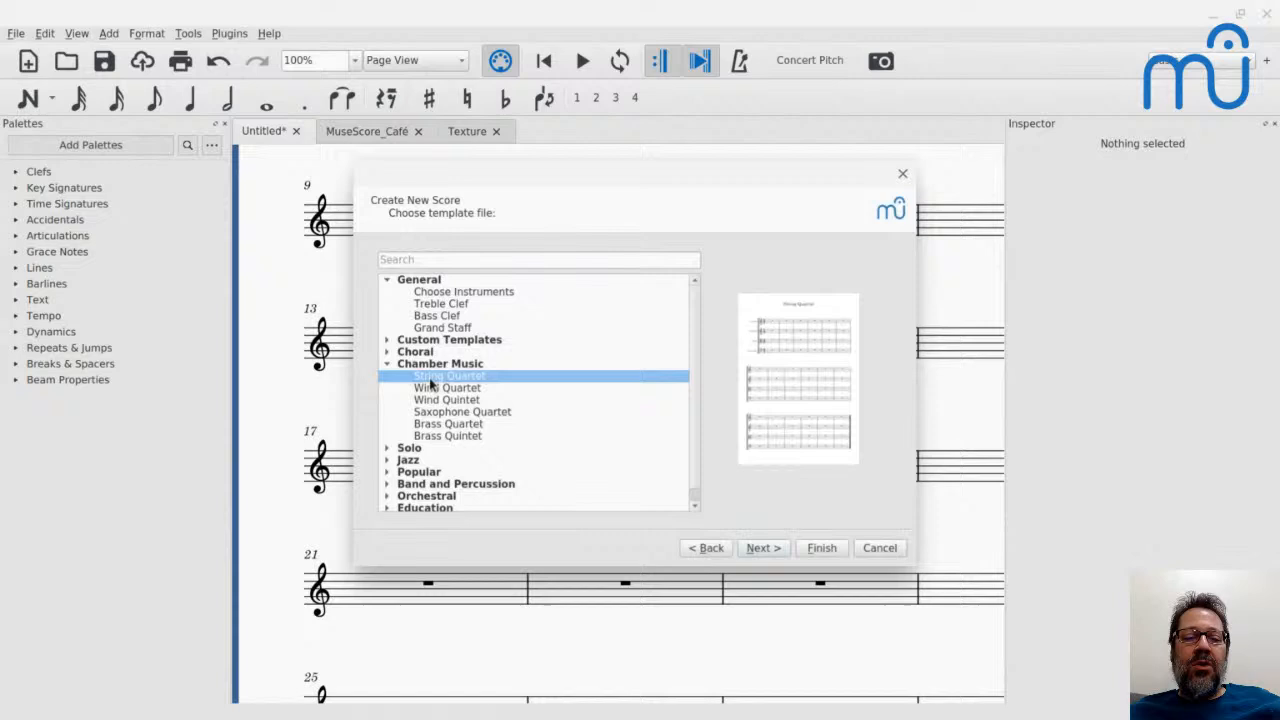
{"action": "left_click", "coordinate": [829, 549]}
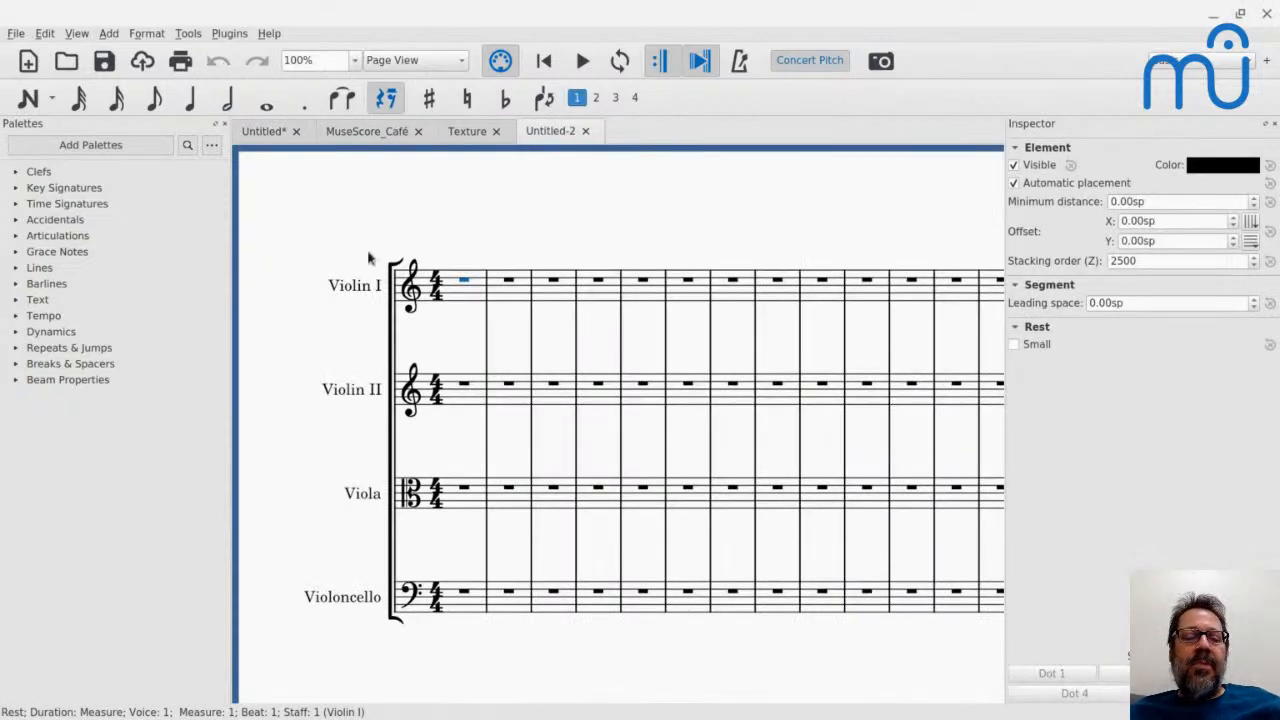
Examine what the Export dialog offers for the new string quartet score, and close it without exporting.
{"action": "key", "text": "alt+f"}
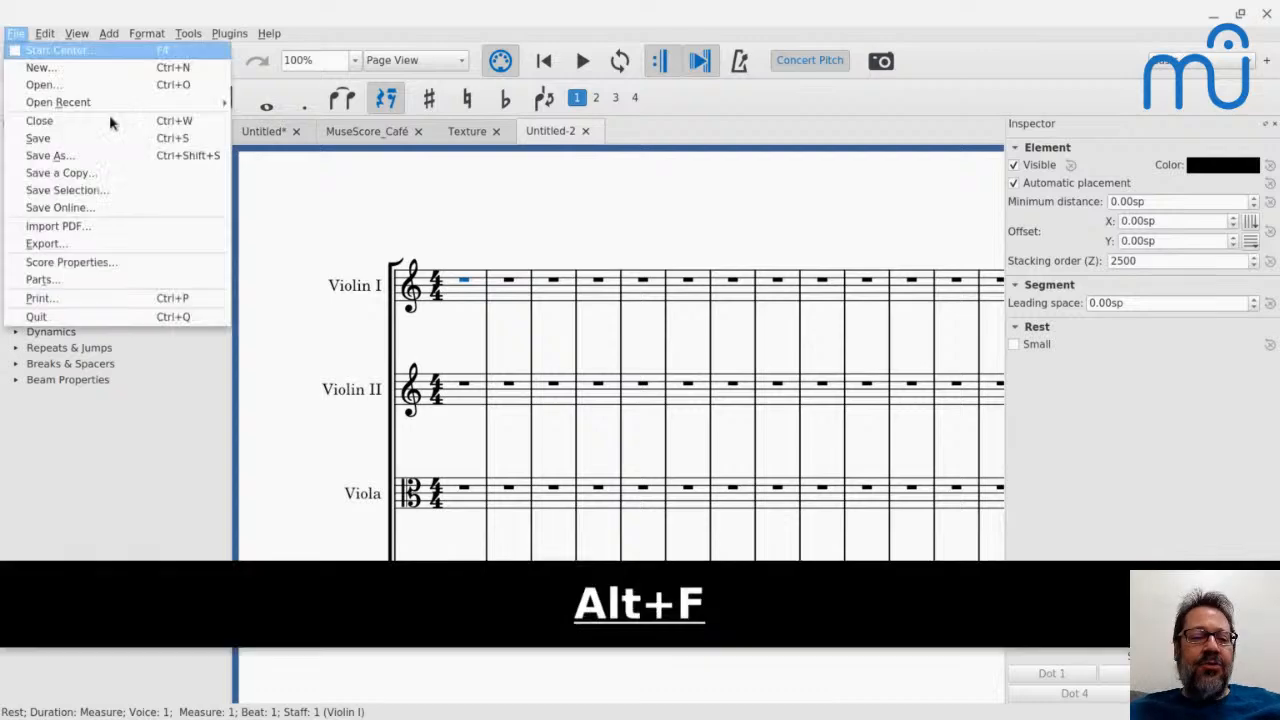
{"action": "key", "text": "Down"}
{"action": "key", "text": "Down"}
{"action": "key", "text": "Down"}
{"action": "key", "text": "Down"}
{"action": "key", "text": "Down"}
{"action": "key", "text": "Down"}
{"action": "key", "text": "Down"}
{"action": "key", "text": "Down"}
{"action": "key", "text": "Down"}
{"action": "key", "text": "Down"}
{"action": "key", "text": "Down"}
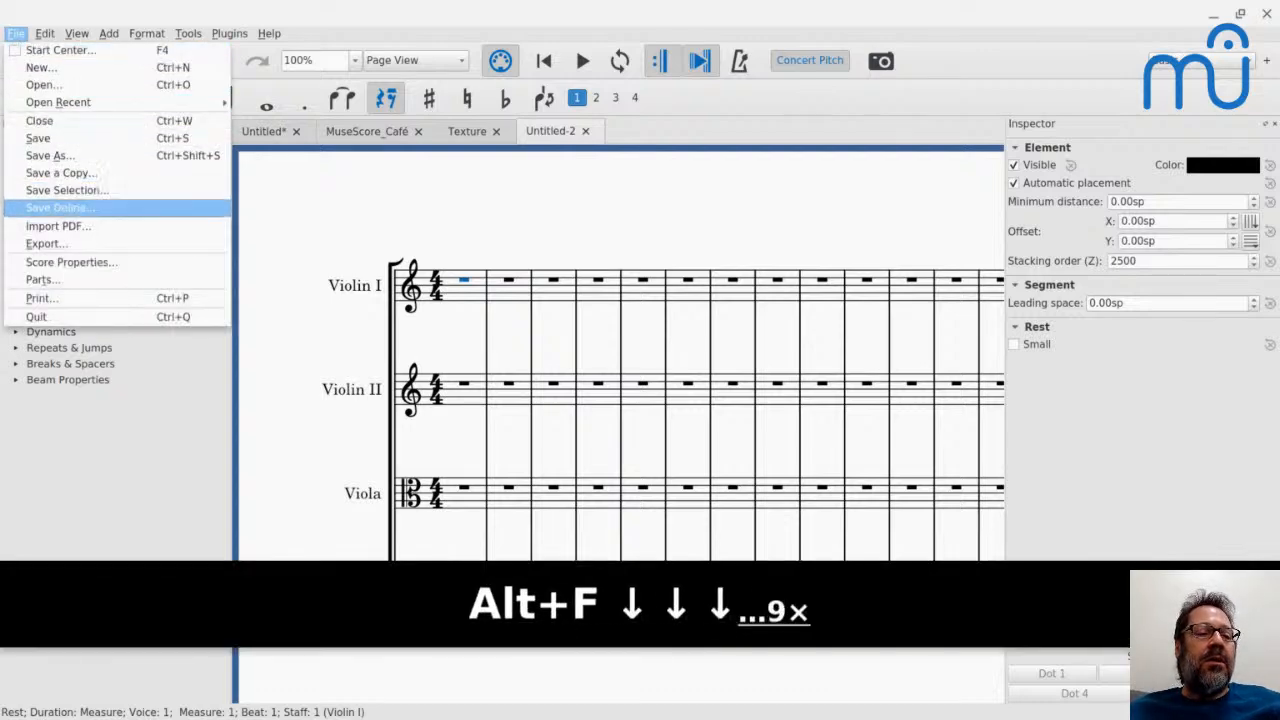
{"action": "key", "text": "Return"}
{"action": "key", "text": "Return"}
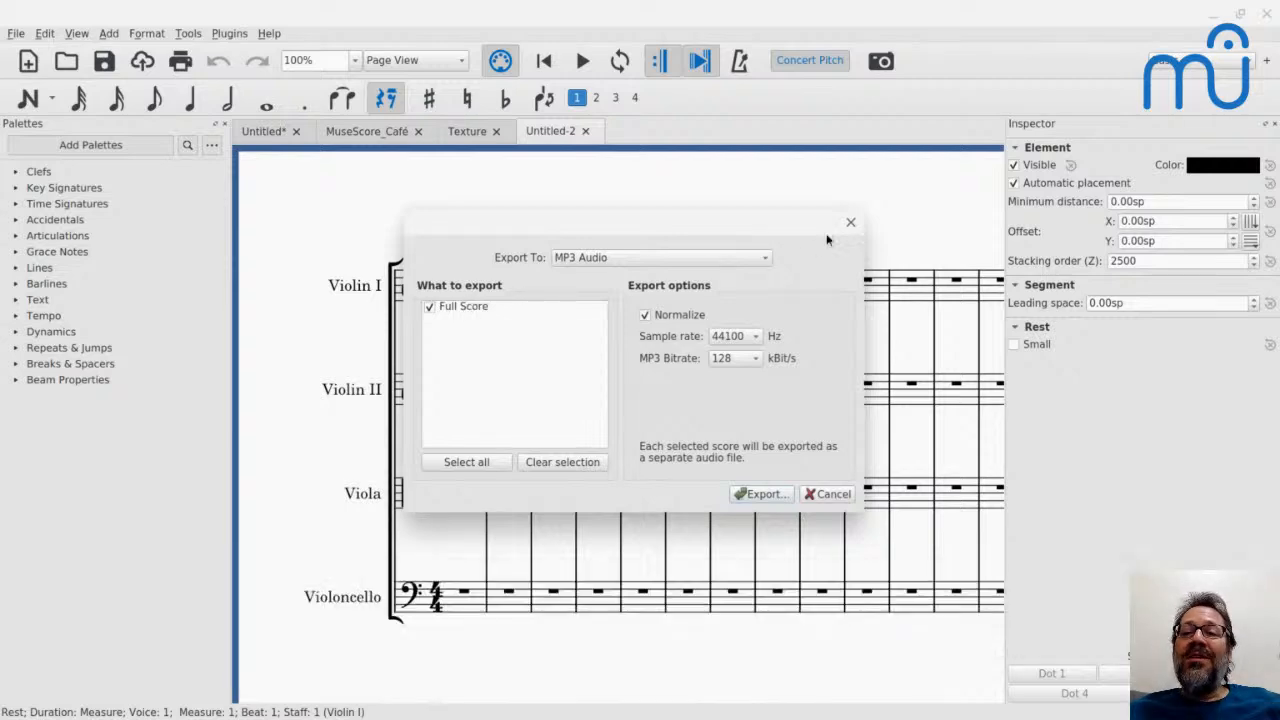
{"action": "left_click", "coordinate": [852, 221]}
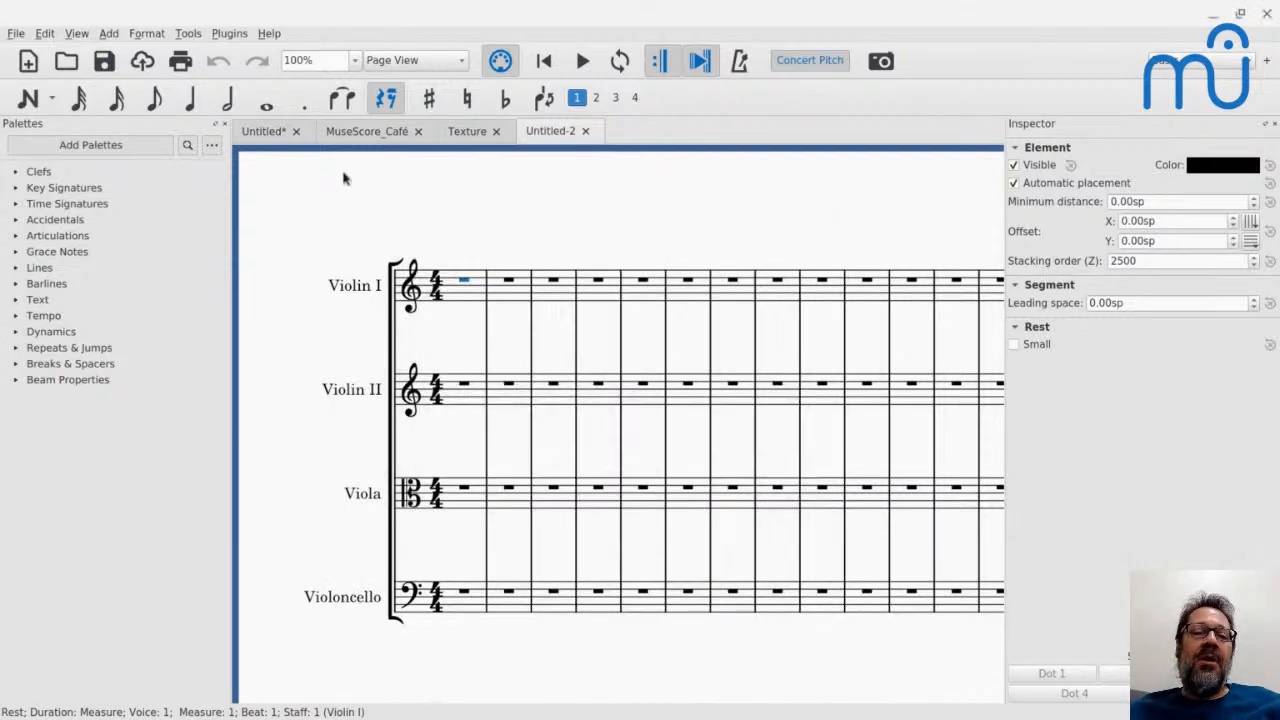
Switch back to MuseScore_Café, look through its Trumpet, Alto Sax and Trombone parts, and show the Alto Sax part again.
{"action": "left_click", "coordinate": [354, 133]}
{"action": "left_click", "coordinate": [367, 160]}
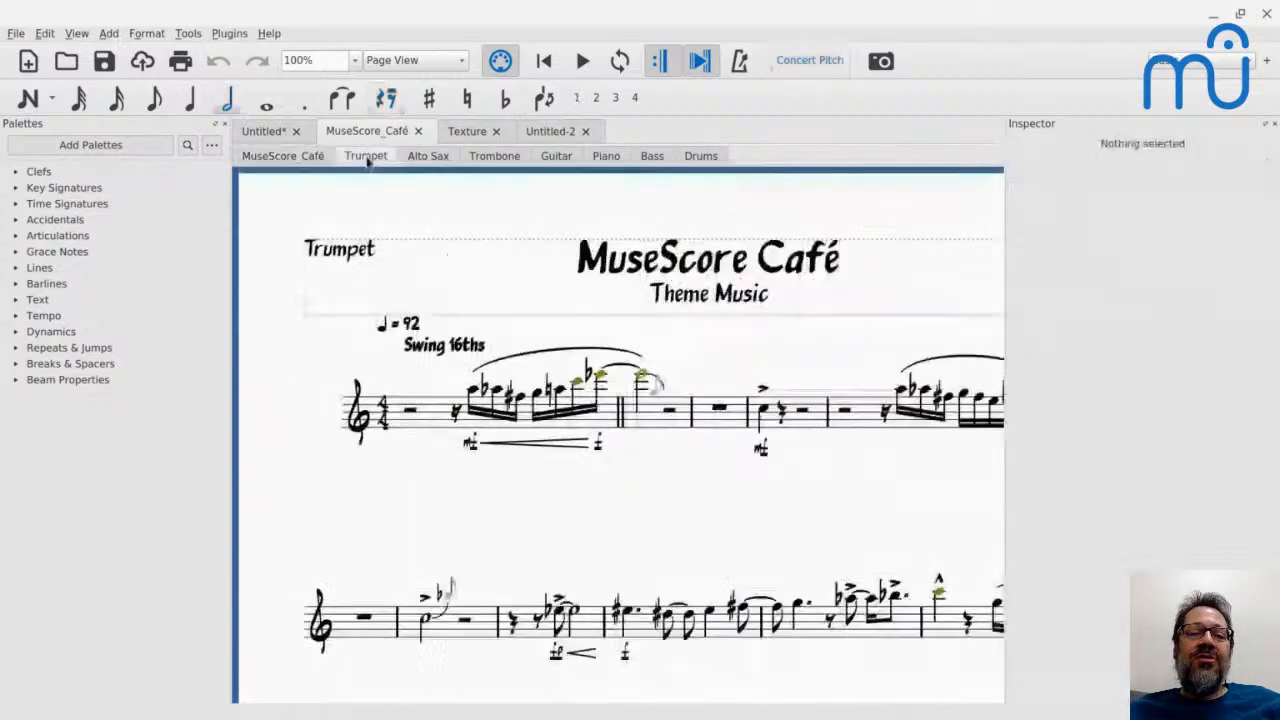
{"action": "left_click", "coordinate": [436, 158]}
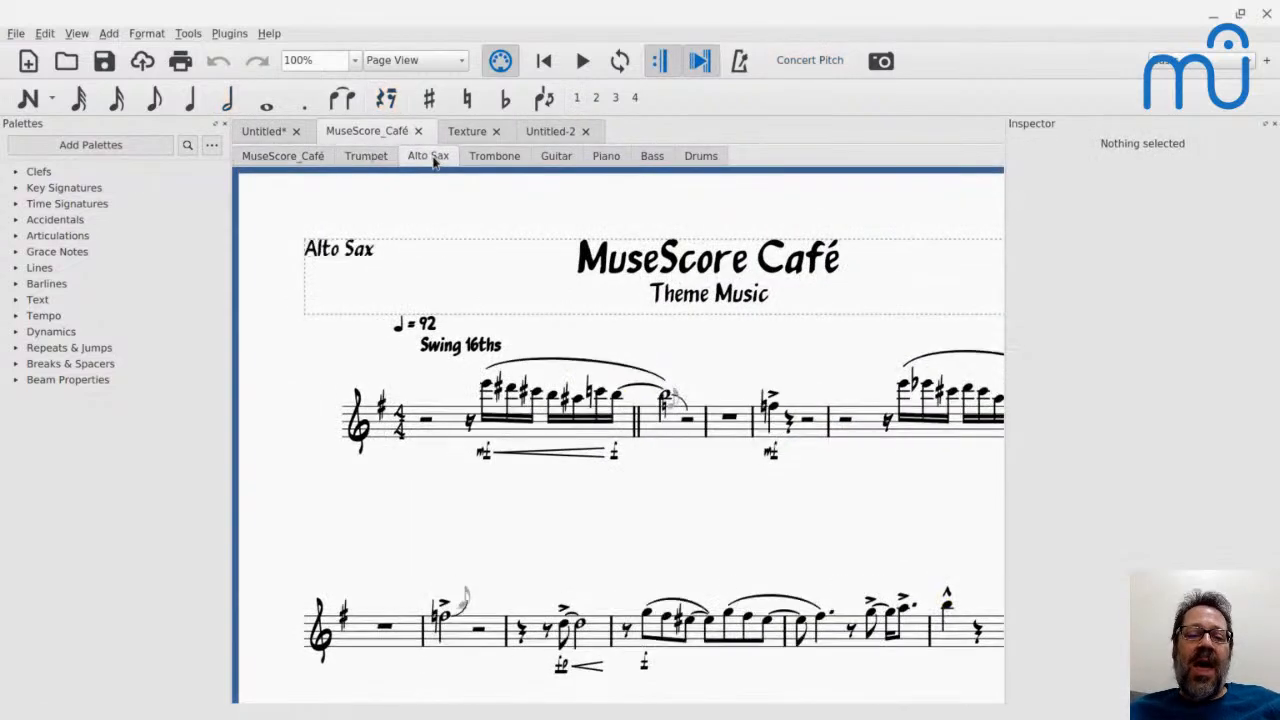
{"action": "left_click", "coordinate": [501, 160]}
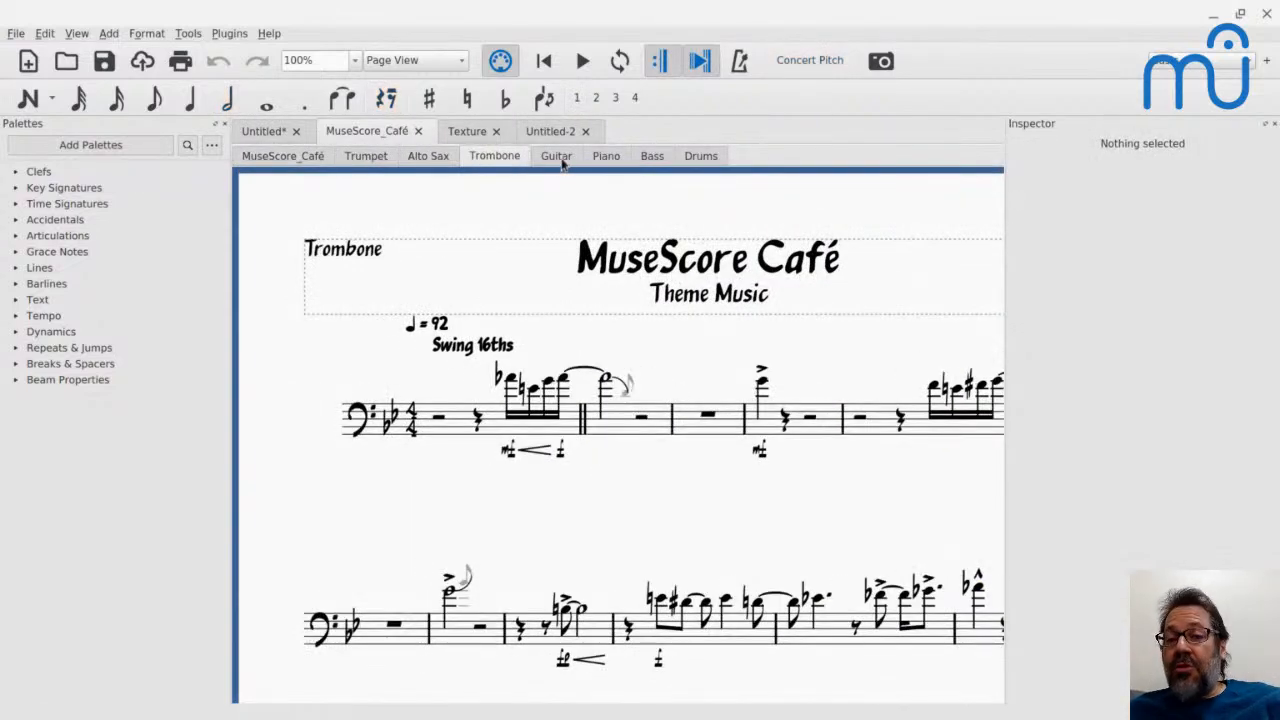
{"action": "left_click", "coordinate": [427, 158]}
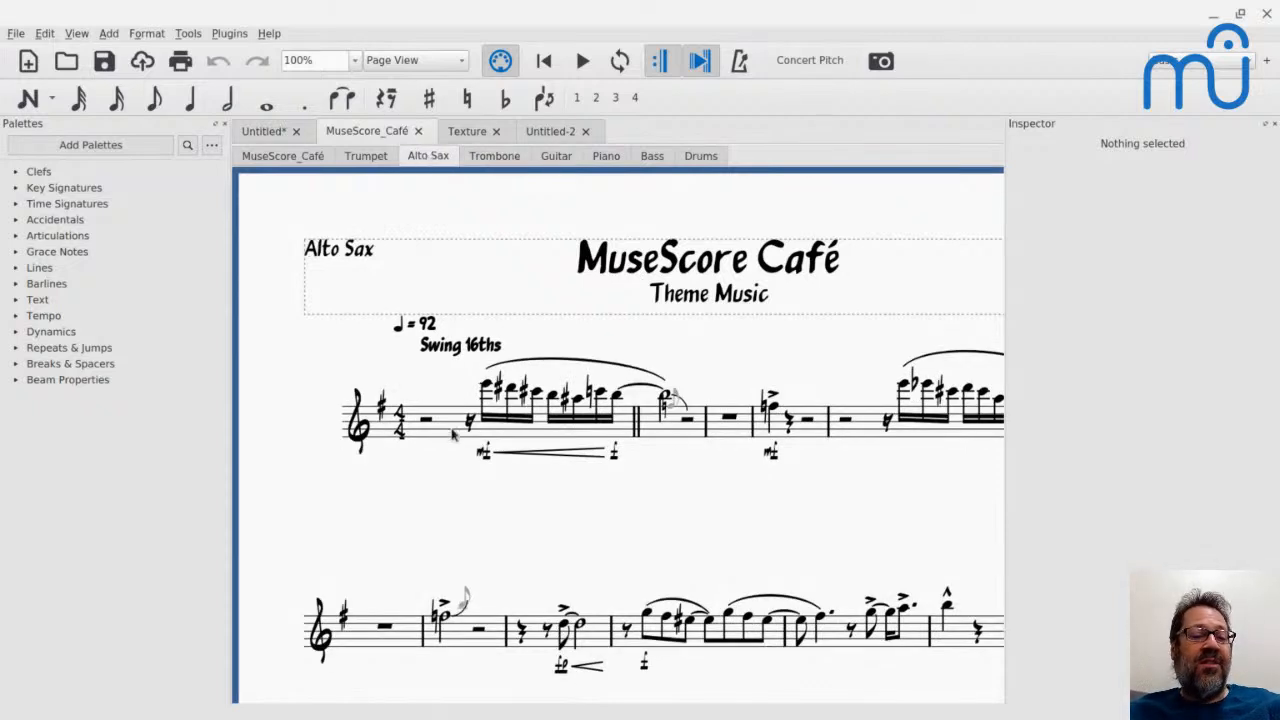
Examine which parts of MuseScore_Café the Export dialog offers for MP3 audio, and close it without exporting.
{"action": "left_click", "coordinate": [22, 38]}
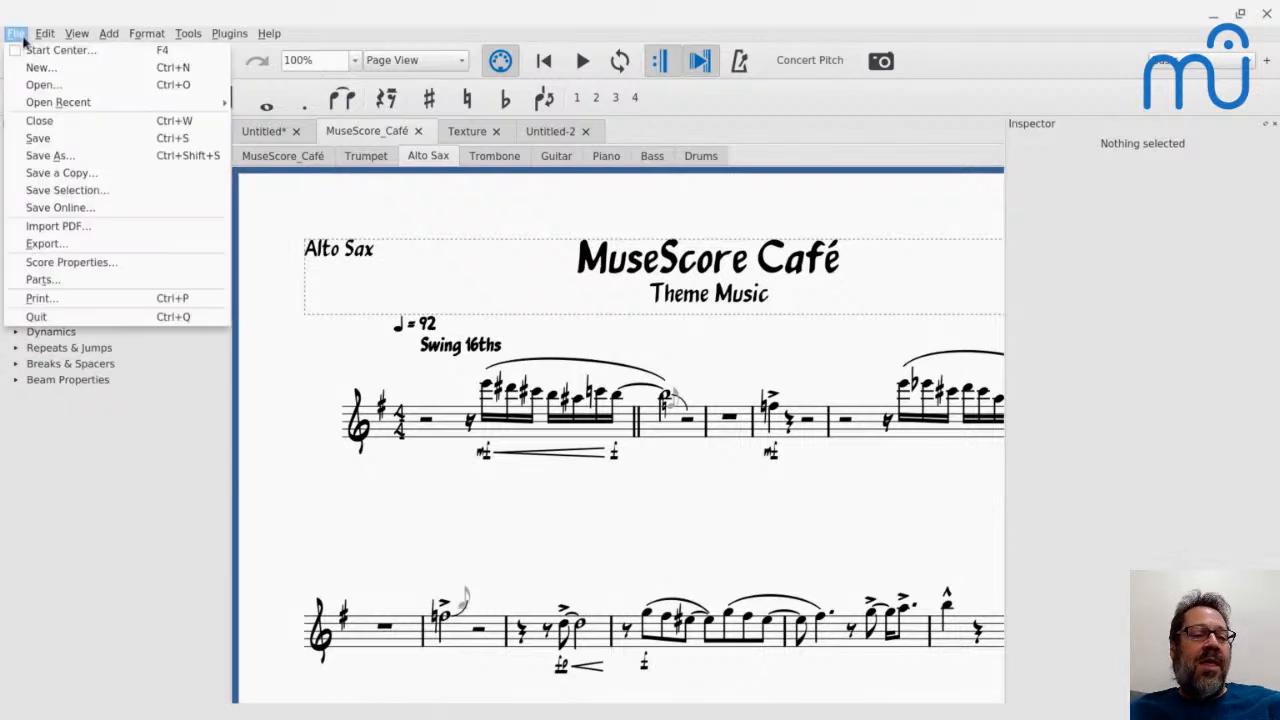
{"action": "left_click", "coordinate": [49, 241]}
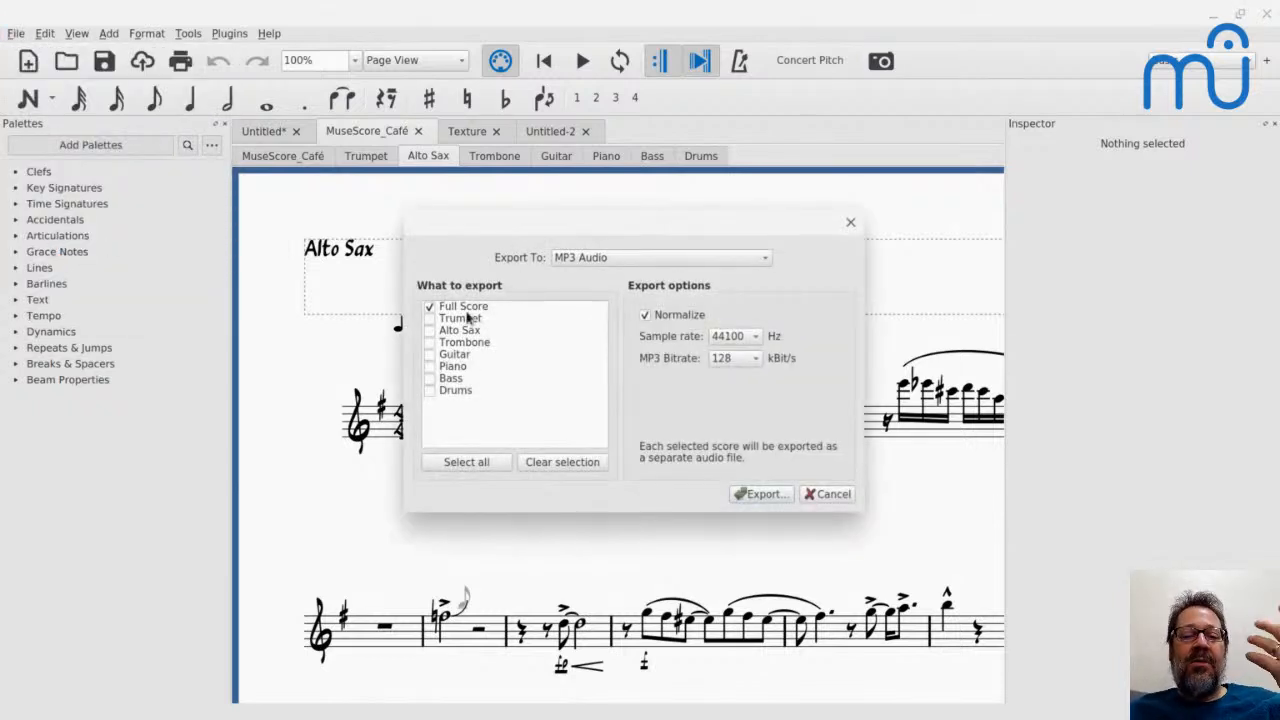
{"action": "left_click", "coordinate": [839, 496]}
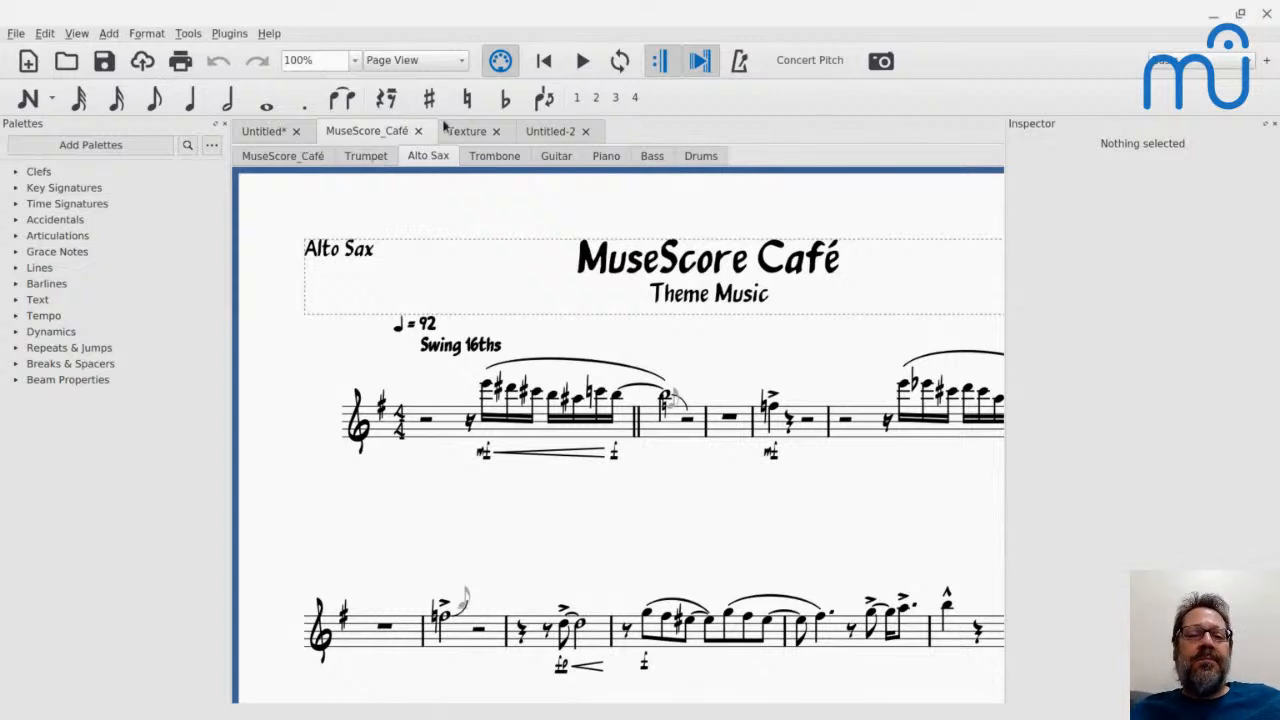
Switch to the string quartet score, check what its Export dialog offers, and close it without exporting.
{"action": "left_click", "coordinate": [540, 134]}
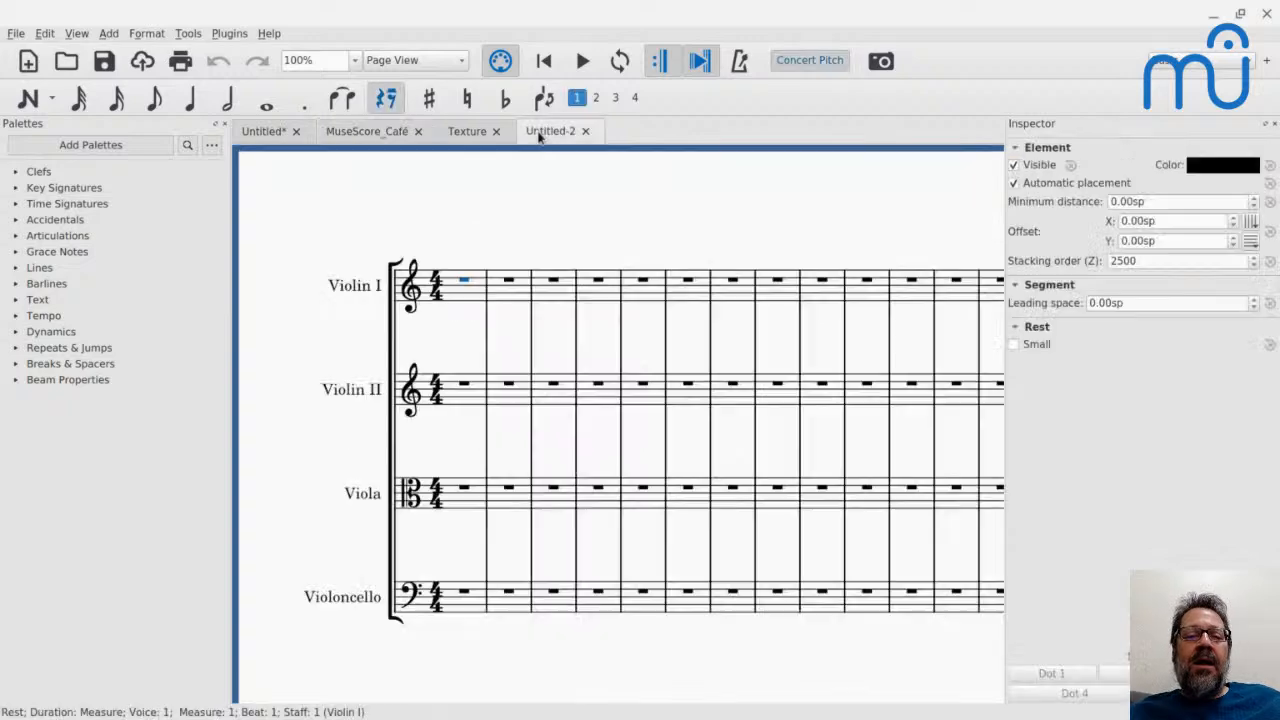
{"action": "left_click", "coordinate": [15, 36]}
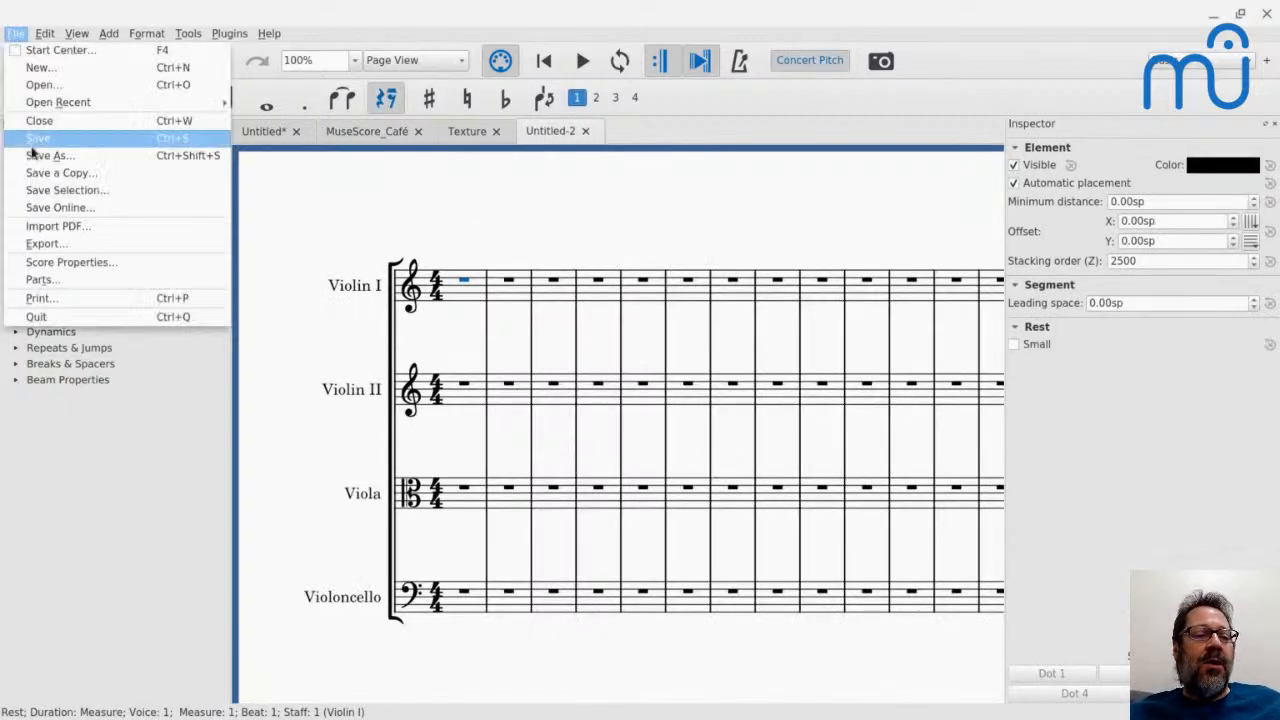
{"action": "left_click", "coordinate": [52, 257]}
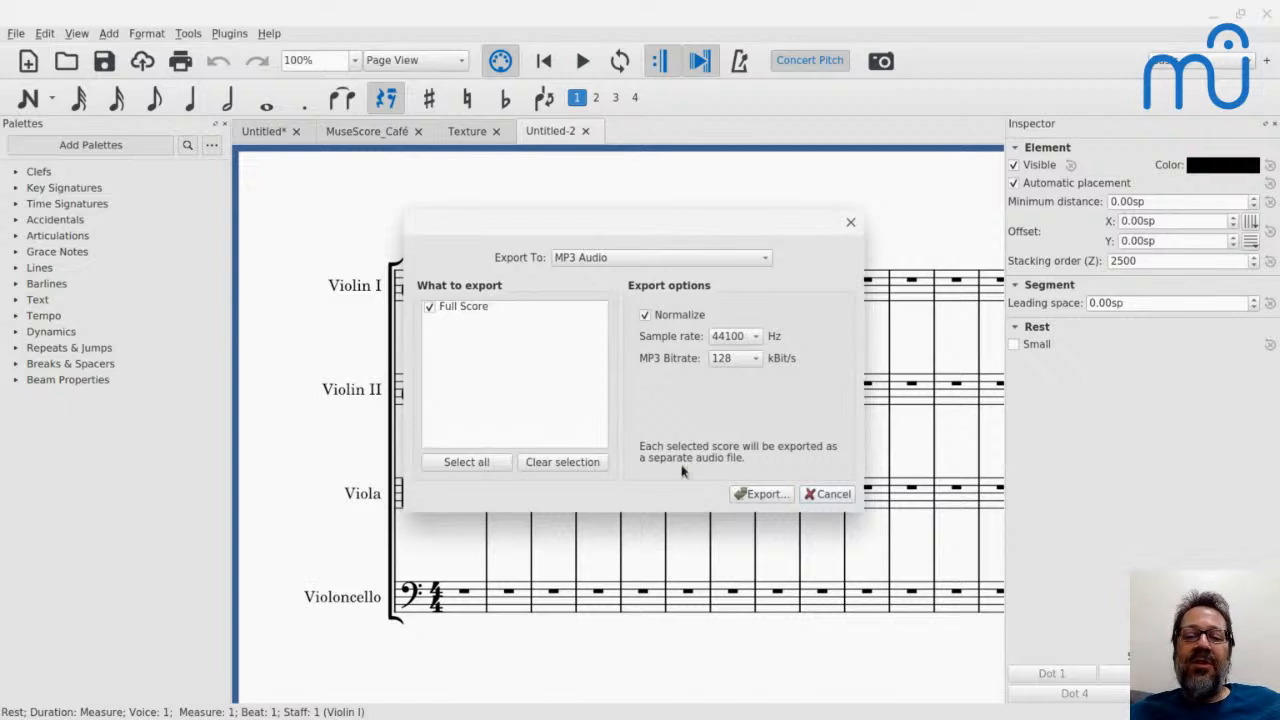
{"action": "left_click", "coordinate": [838, 497]}
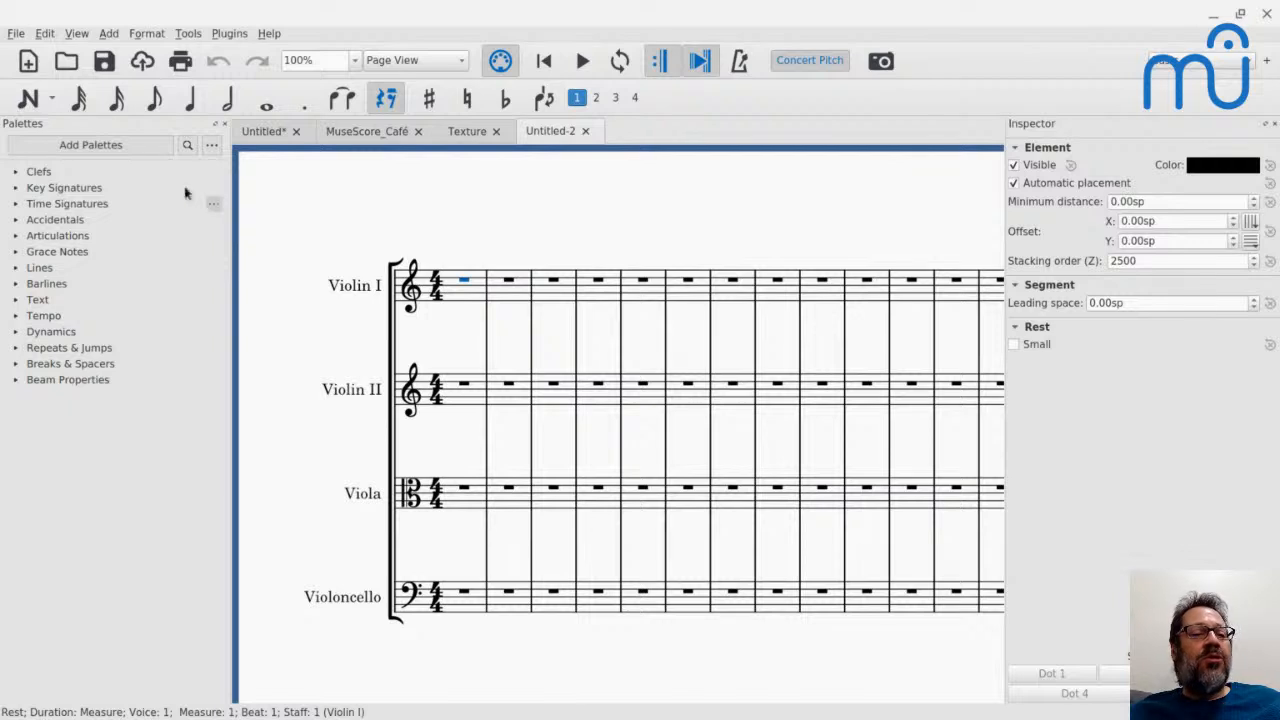
Generate separate parts for all instruments of the string quartet score.
{"action": "left_click", "coordinate": [16, 34]}
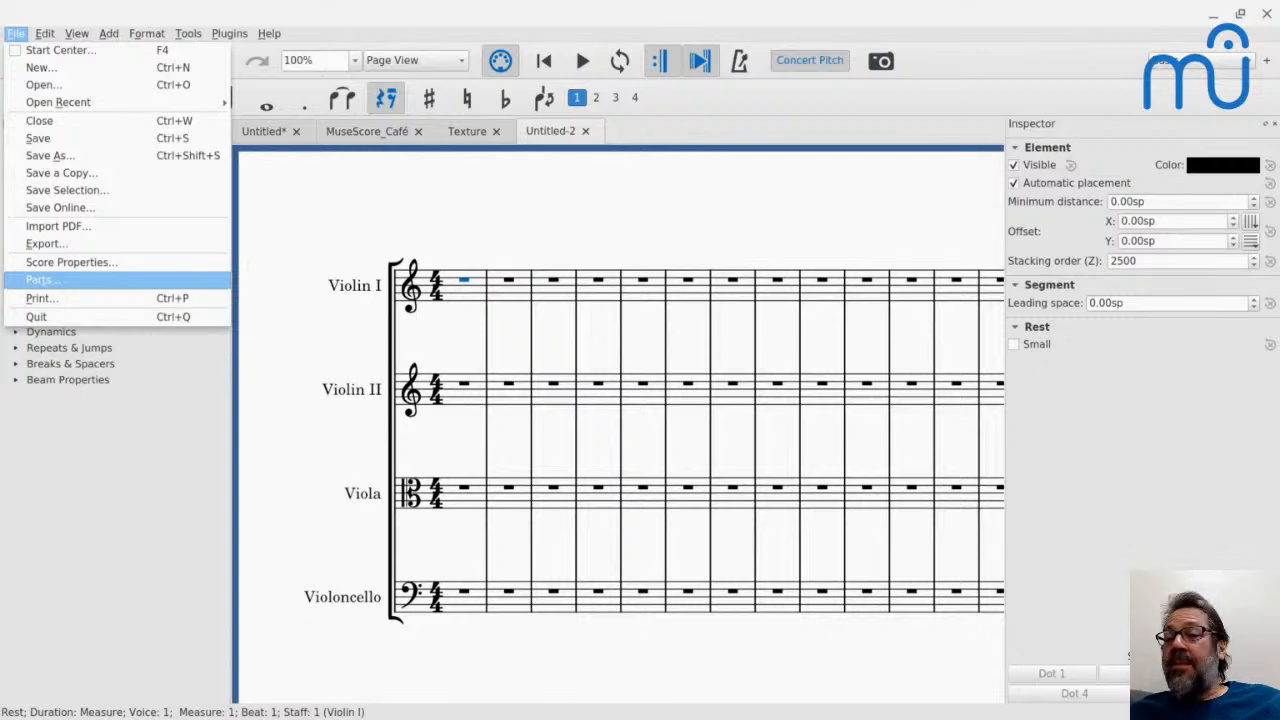
{"action": "left_click", "coordinate": [58, 284]}
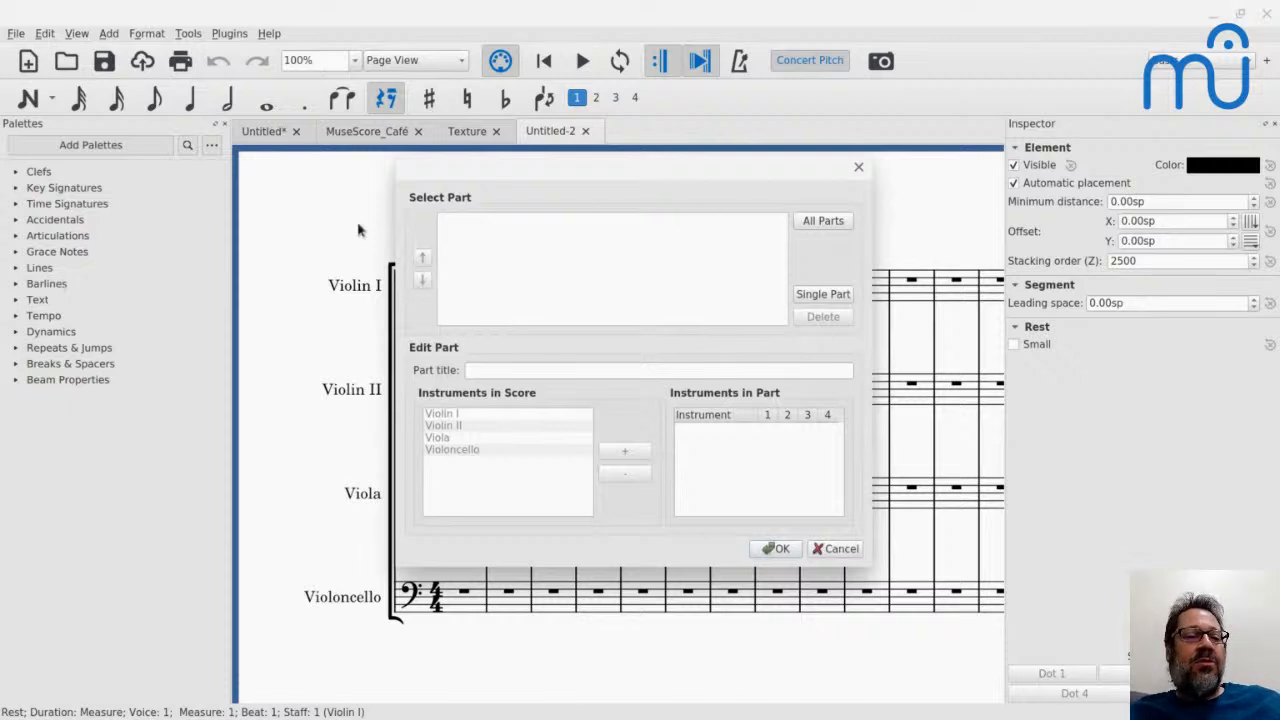
{"action": "left_click", "coordinate": [823, 221]}
{"action": "left_click", "coordinate": [768, 549]}
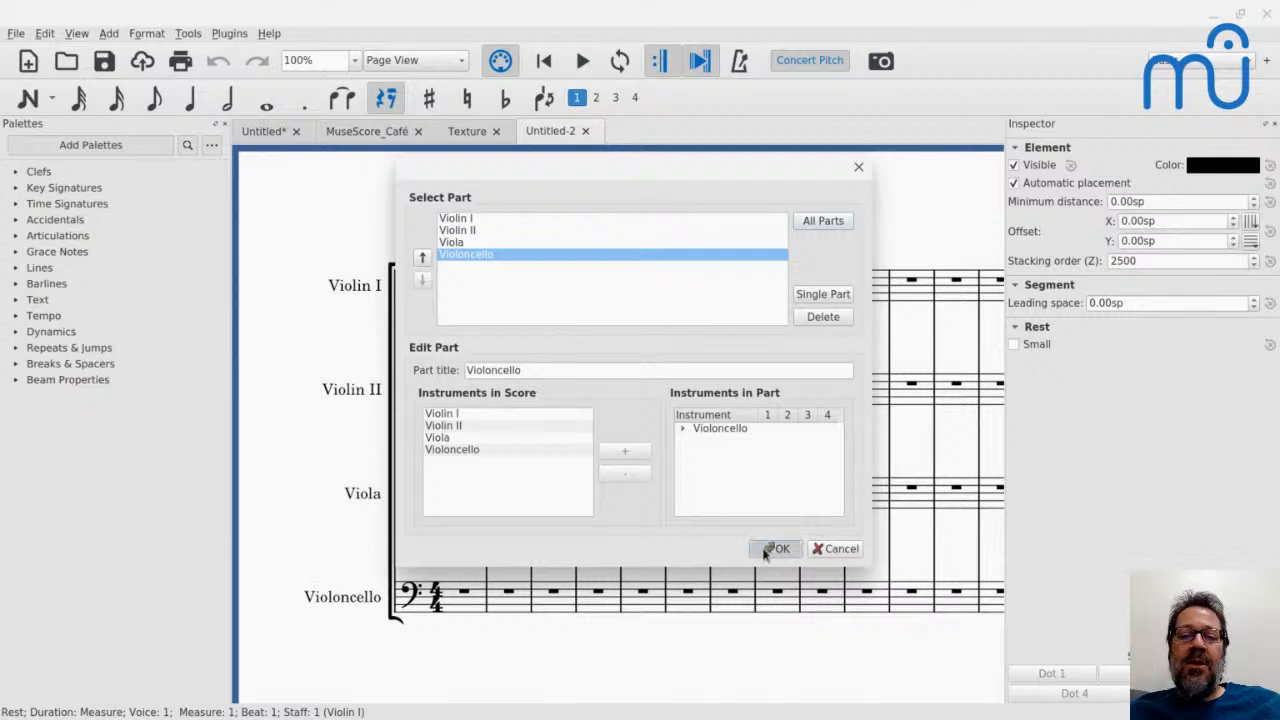
View the quartet's Violin I, Violin II, Viola and Violoncello parts and return to the full score.
{"action": "left_click", "coordinate": [333, 158]}
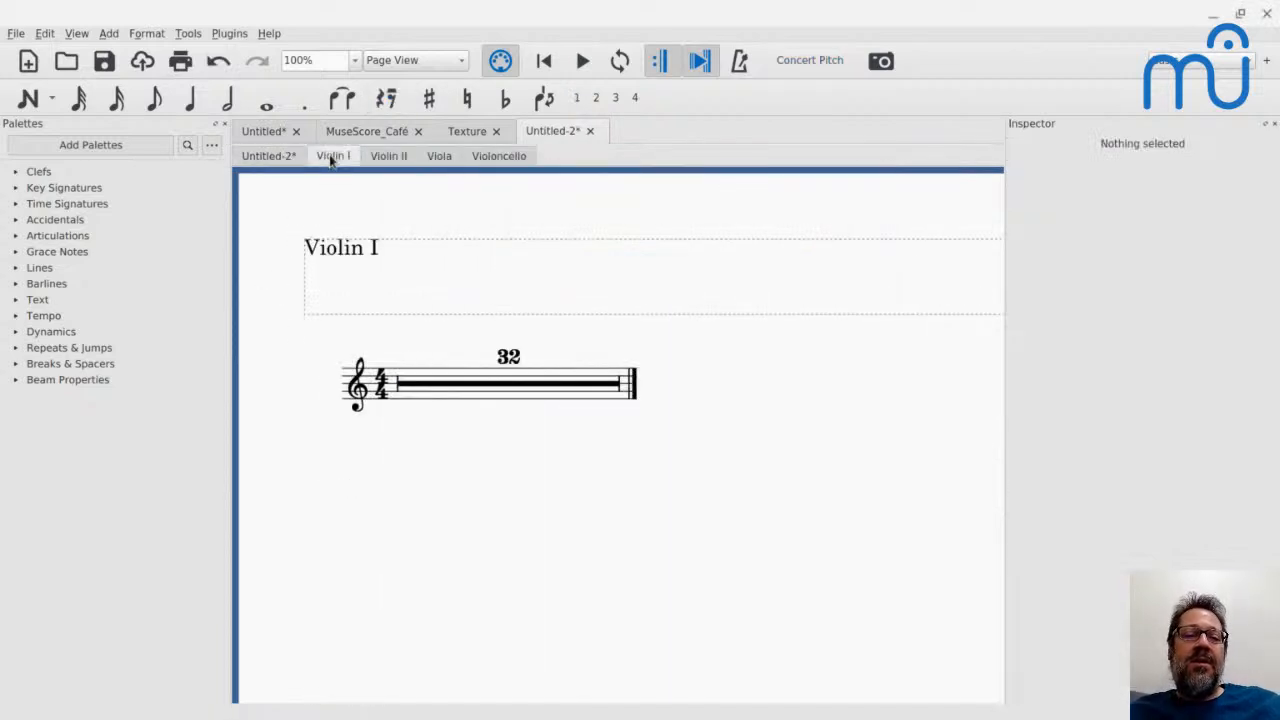
{"action": "left_click", "coordinate": [377, 160]}
{"action": "left_click", "coordinate": [437, 159]}
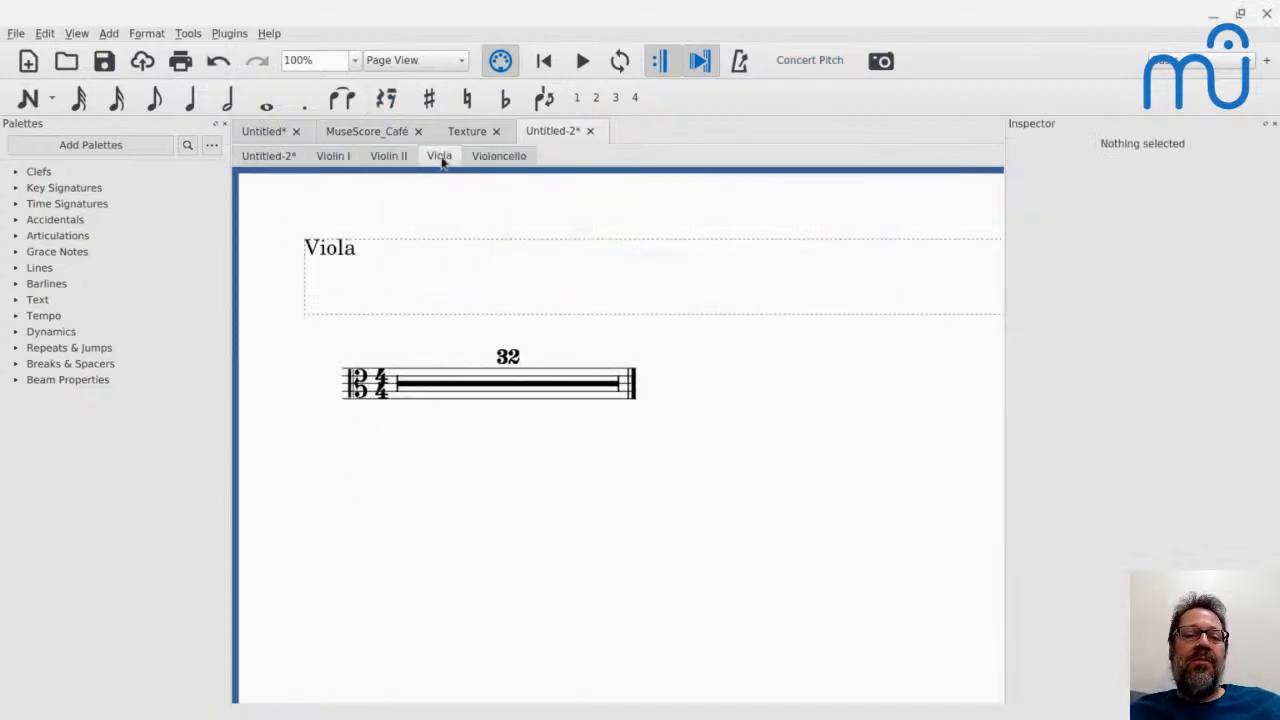
{"action": "left_click", "coordinate": [499, 160]}
{"action": "left_click", "coordinate": [402, 162]}
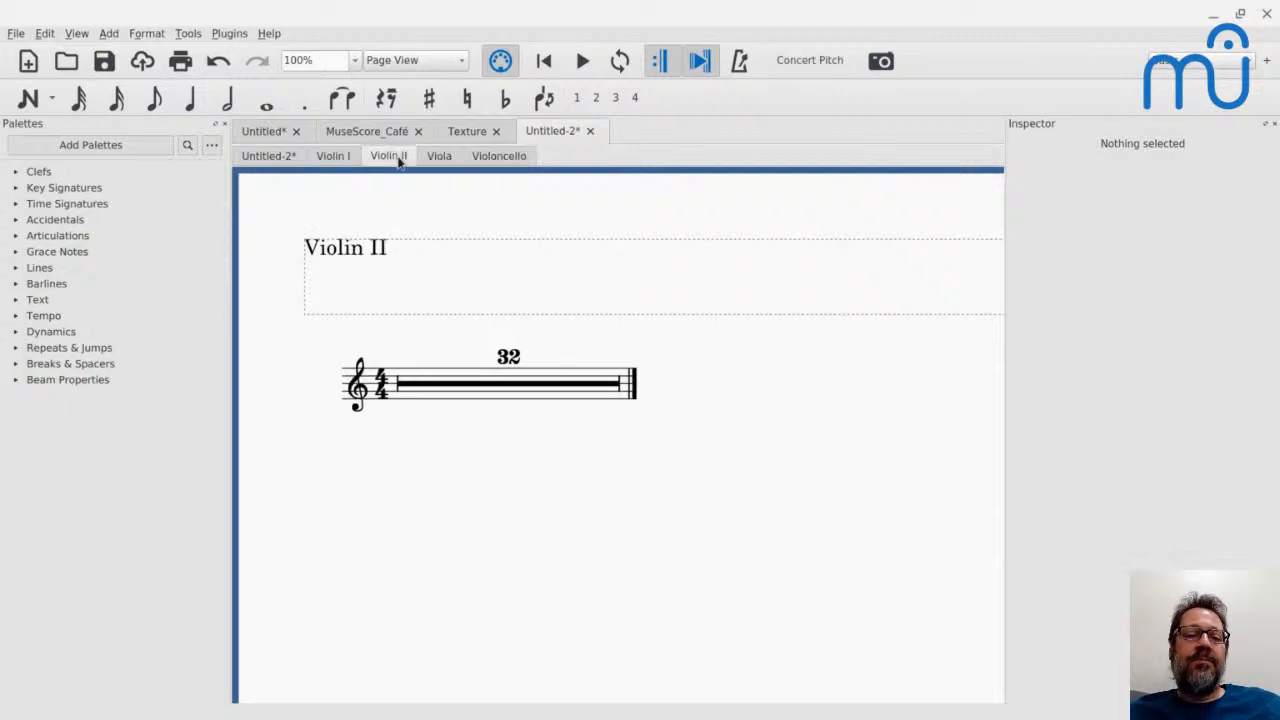
{"action": "left_click", "coordinate": [333, 165]}
{"action": "left_click", "coordinate": [285, 164]}
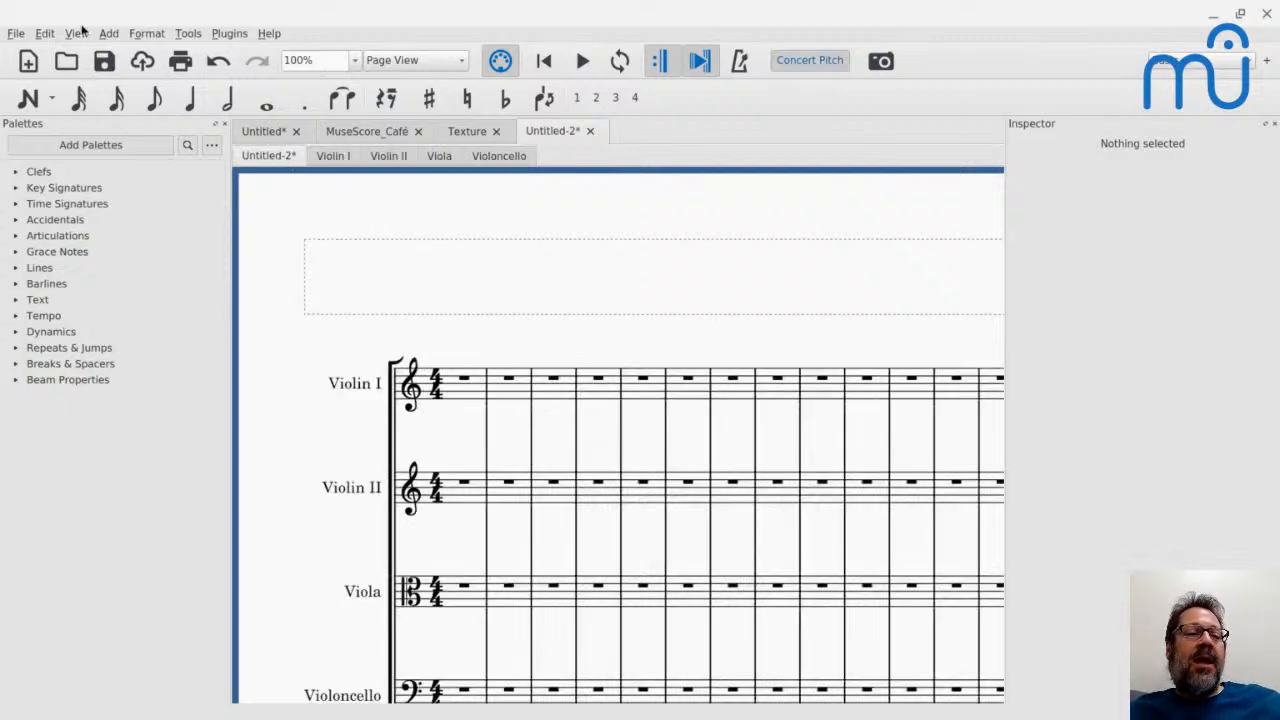
Check which scores and parts the quartet's Export dialog offers after part generation, and close it without exporting.
{"action": "left_click", "coordinate": [16, 36]}
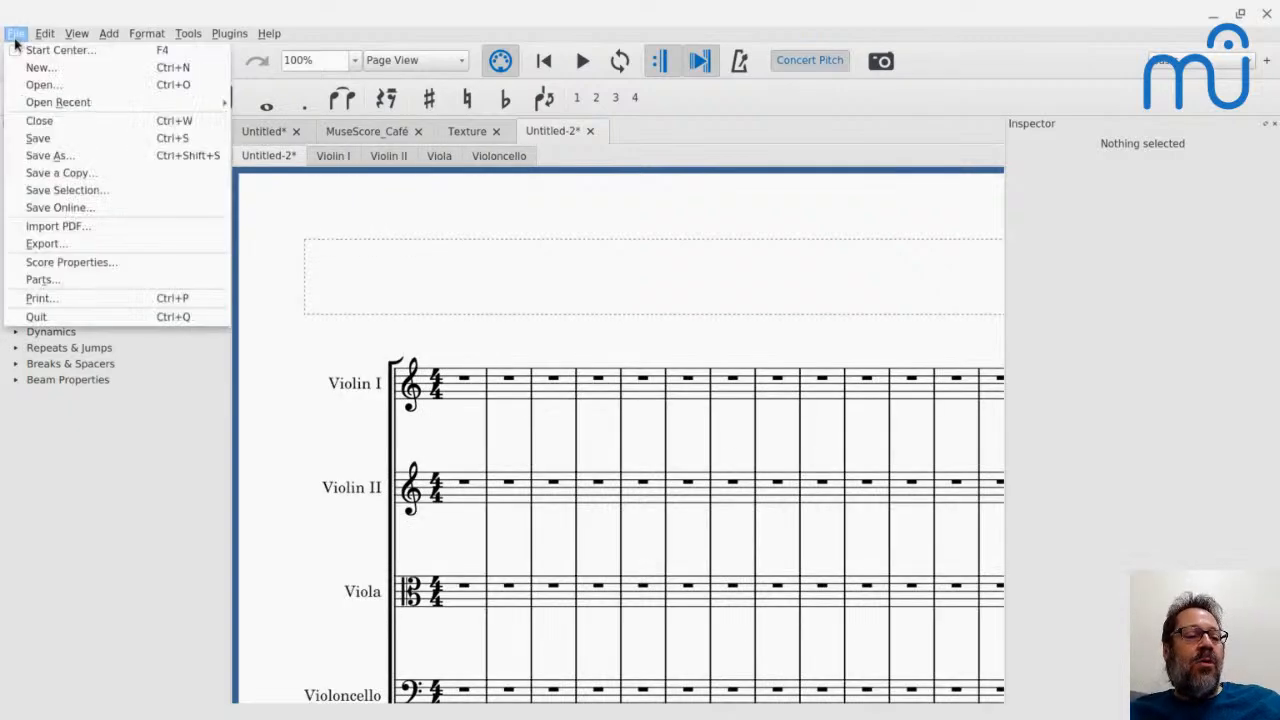
{"action": "left_click", "coordinate": [53, 249]}
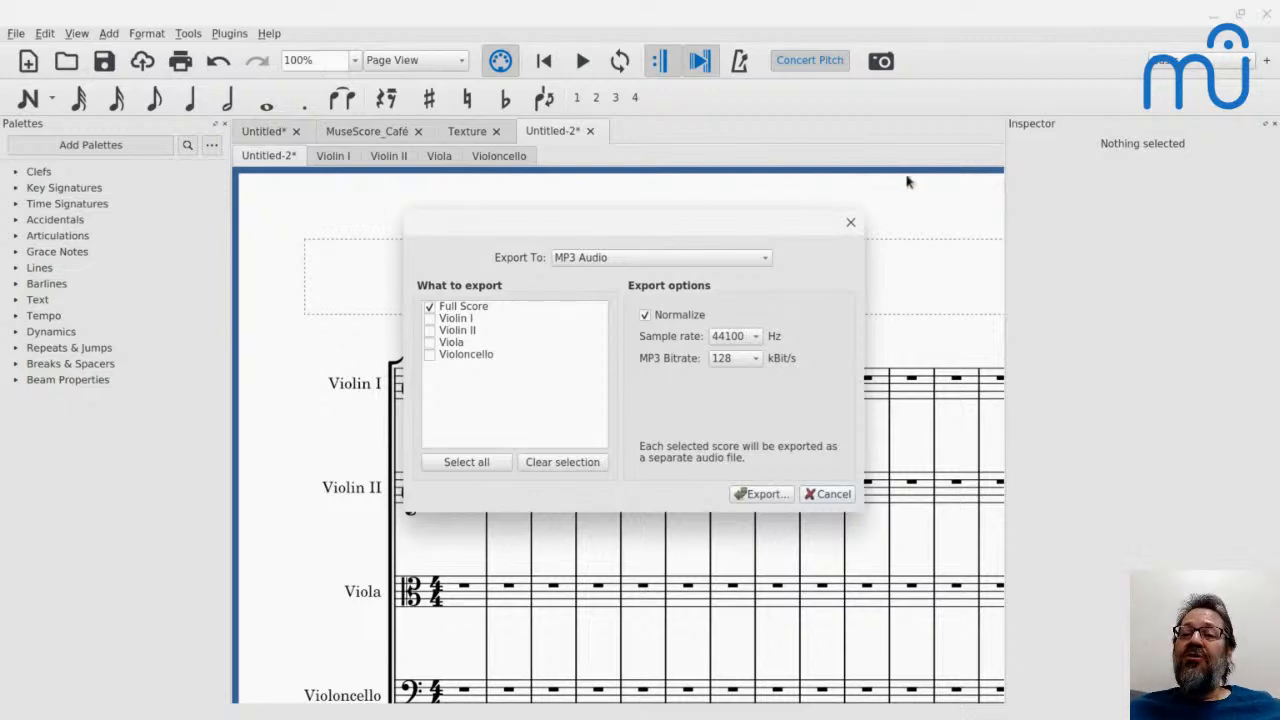
{"action": "left_click", "coordinate": [851, 222]}
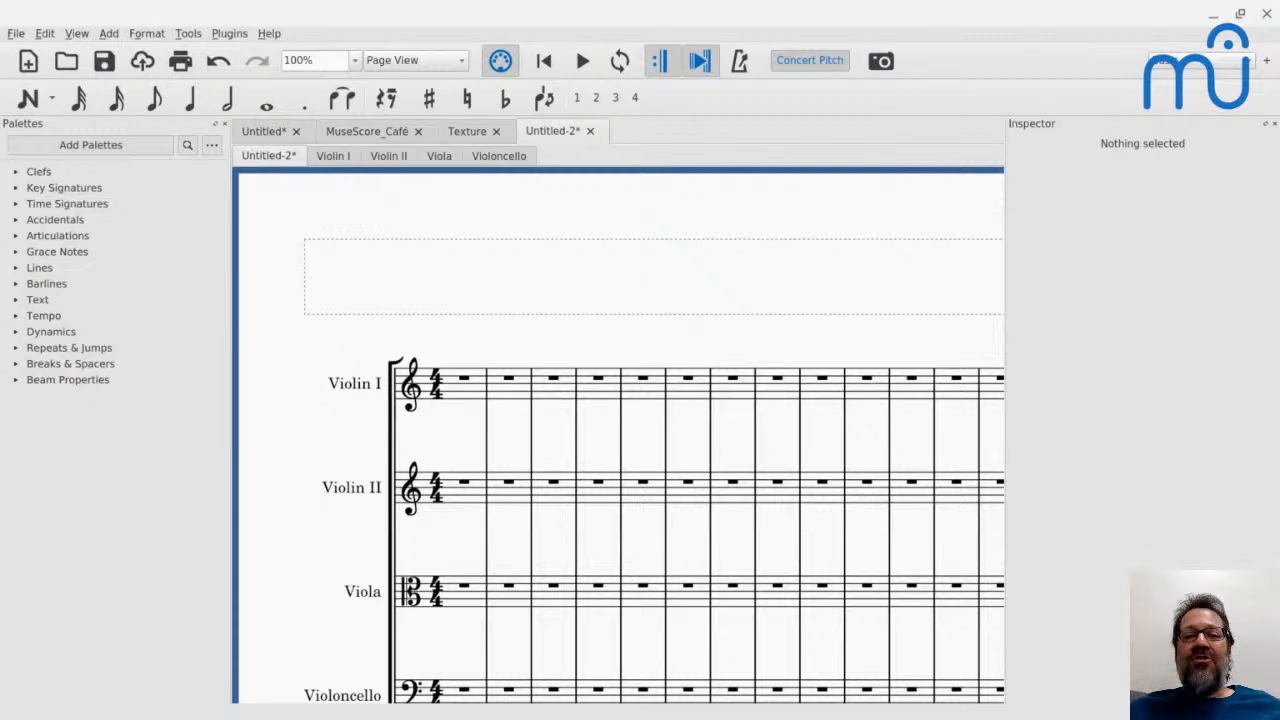
Examine the list of actions and their assigned keyboard shortcuts in the Preferences.
{"action": "left_click", "coordinate": [44, 34]}
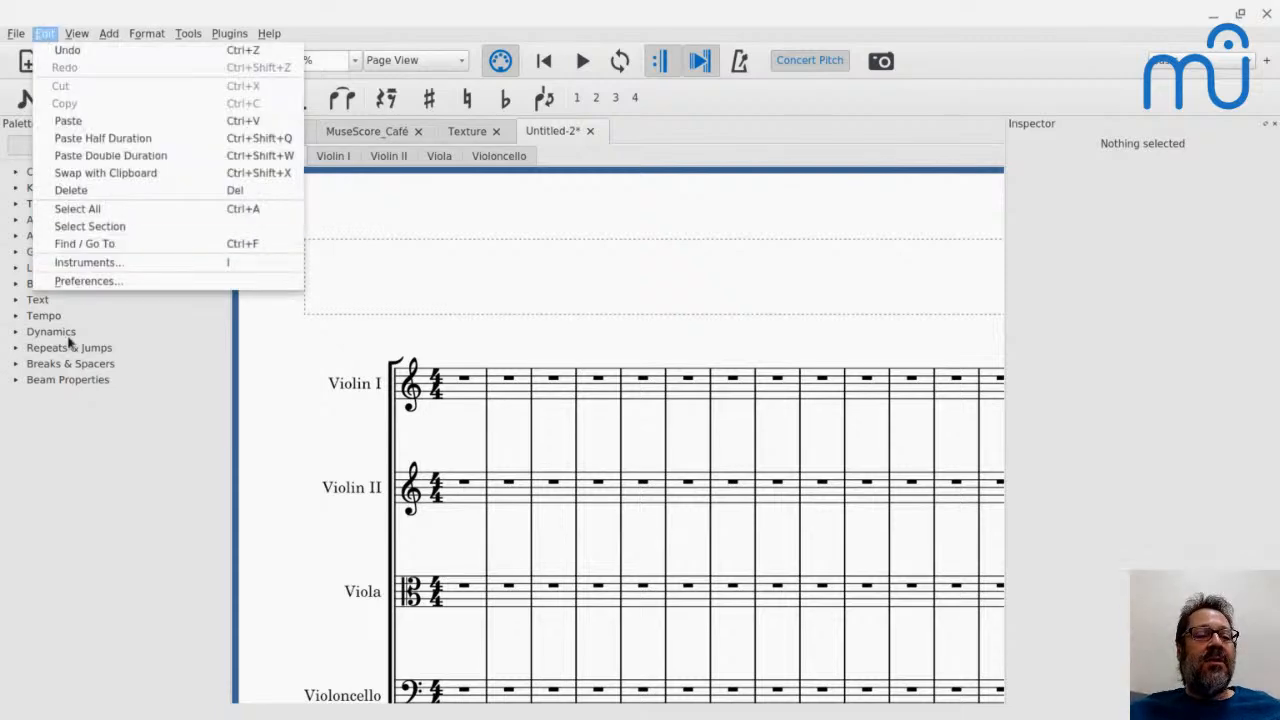
{"action": "left_click", "coordinate": [84, 282]}
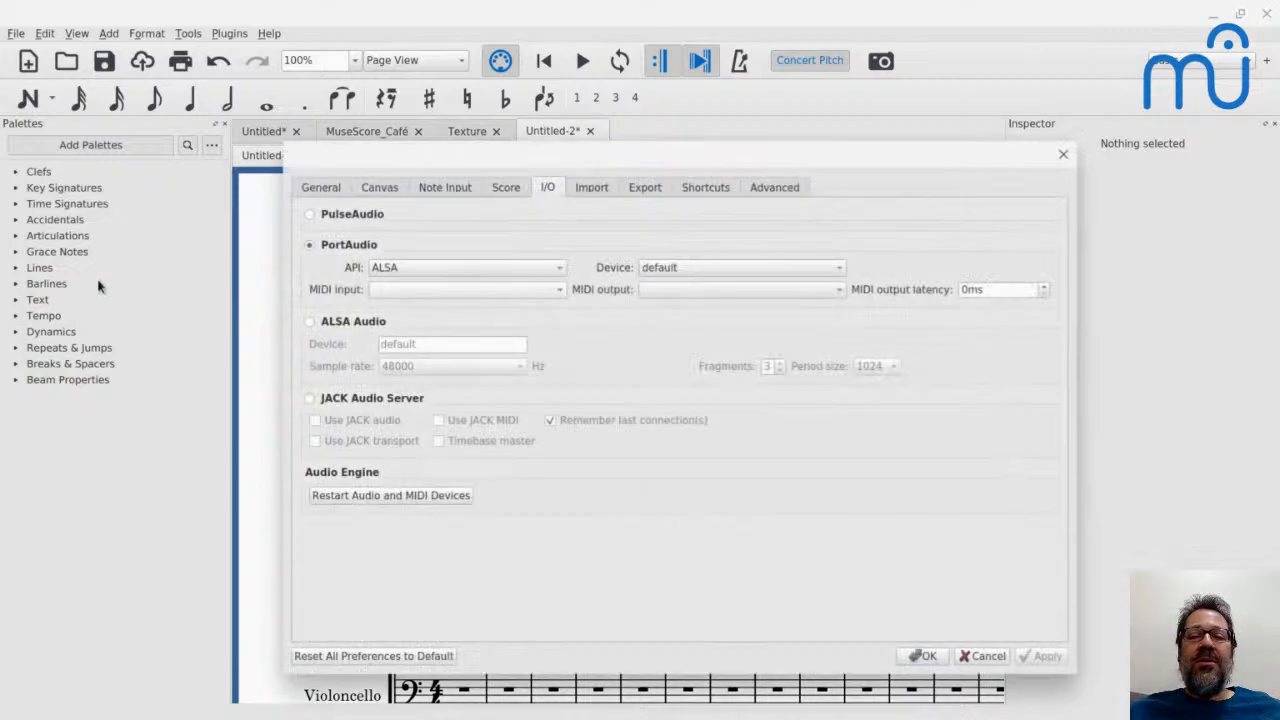
{"action": "left_click", "coordinate": [688, 190]}
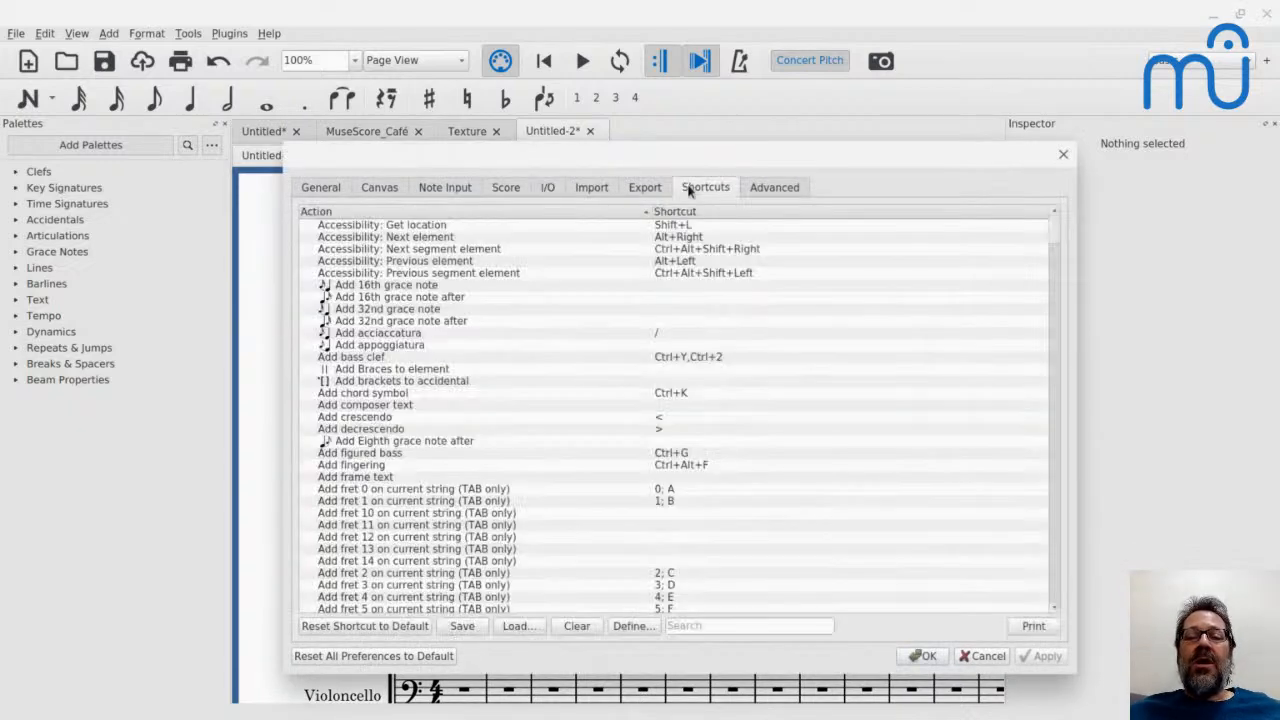
{"action": "scroll", "coordinate": [418, 397], "scroll_direction": "down", "scroll_amount": 15}
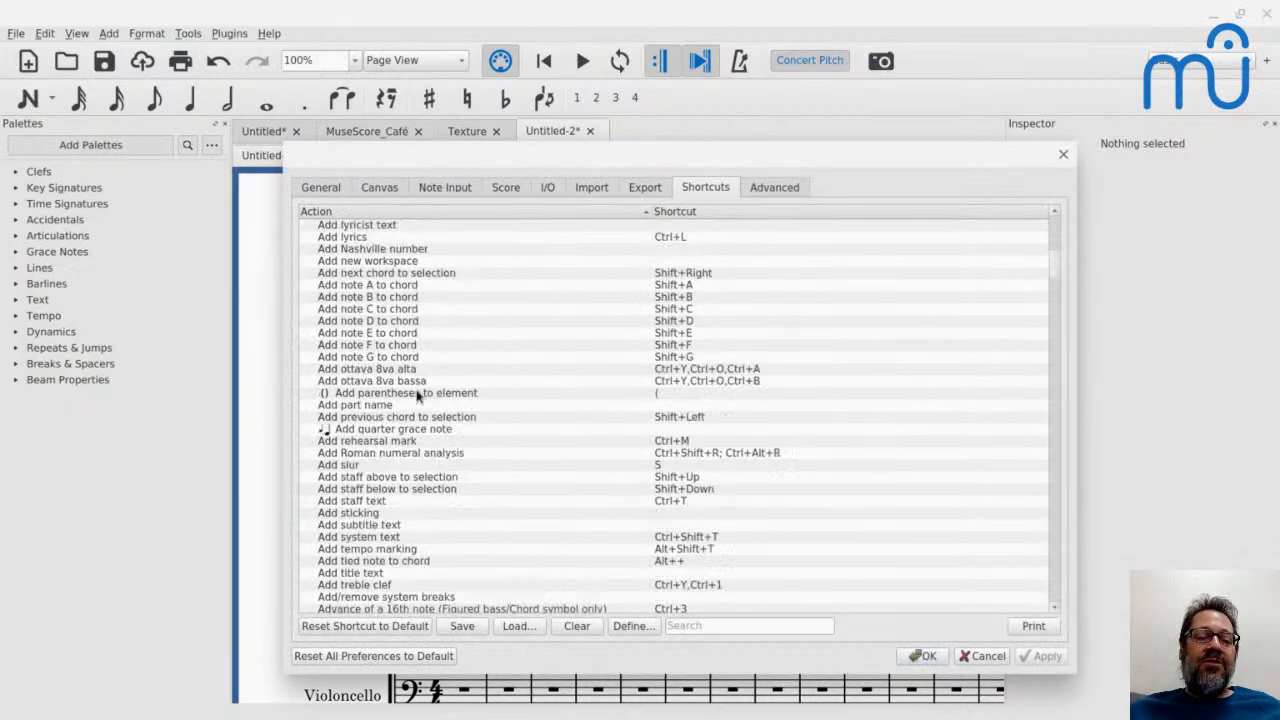
{"action": "scroll", "coordinate": [418, 397], "scroll_direction": "down", "scroll_amount": 20}
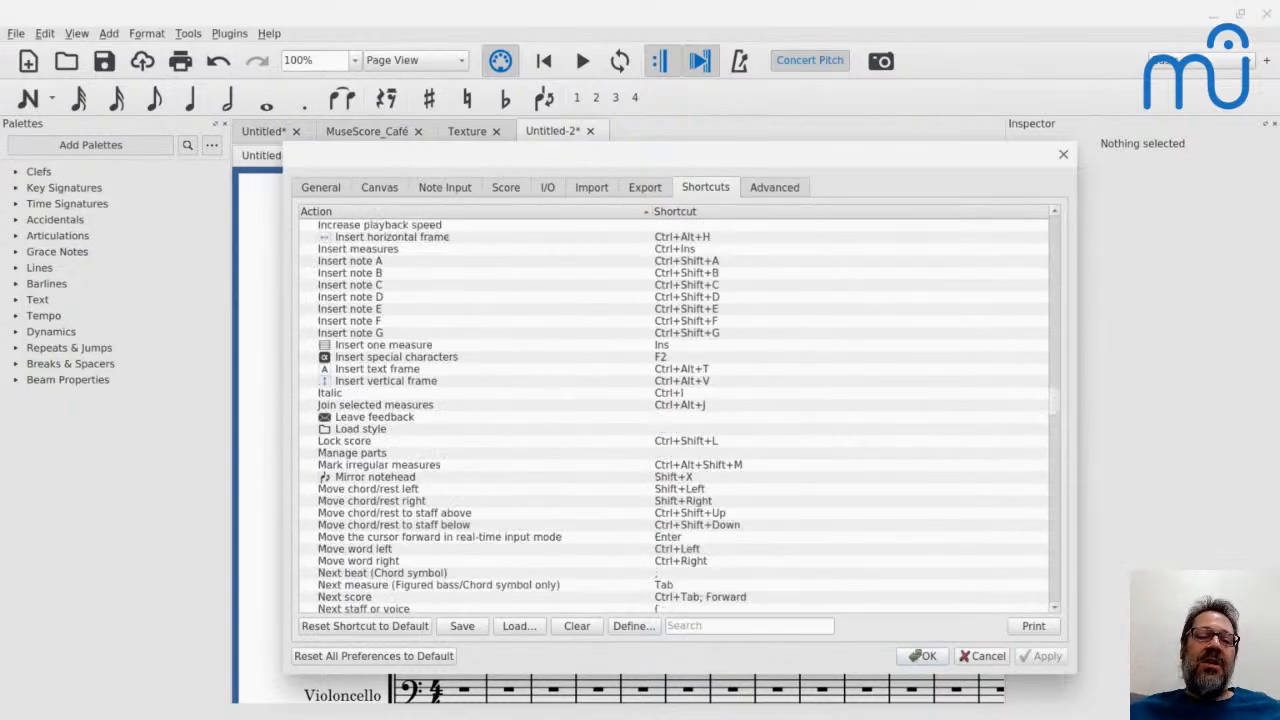
{"action": "scroll", "coordinate": [476, 384], "scroll_direction": "down", "scroll_amount": 20}
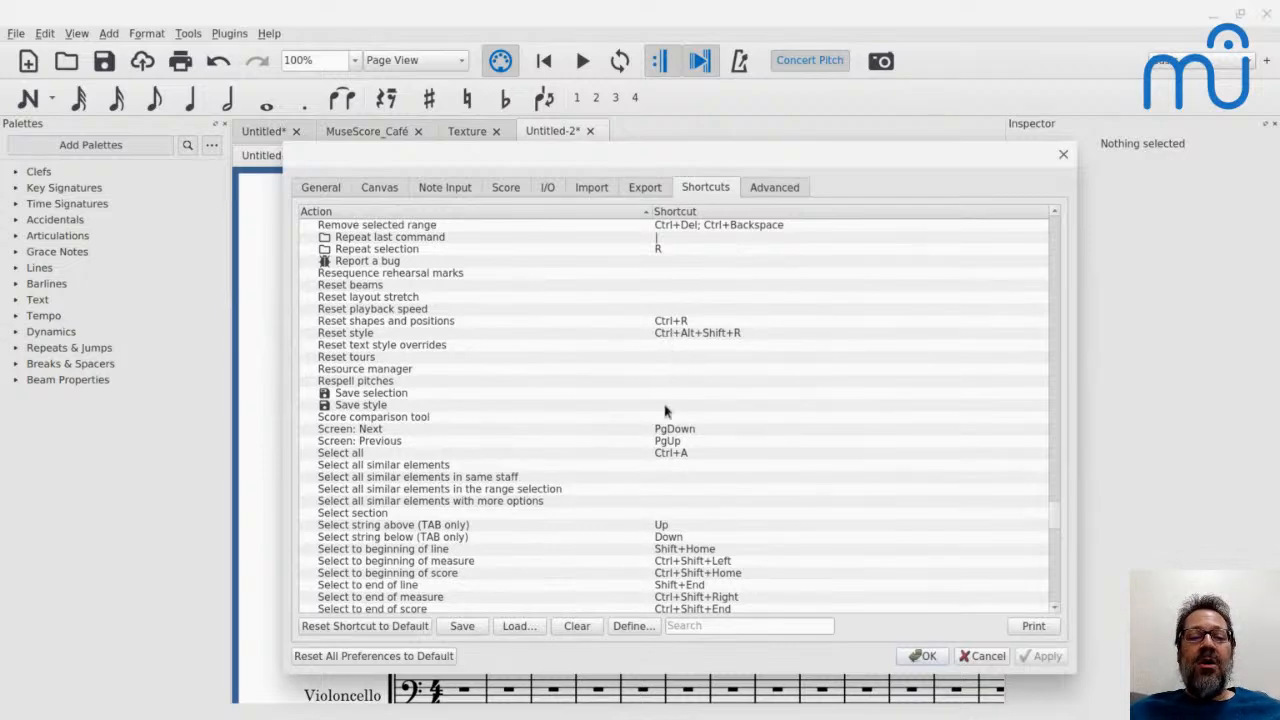
{"action": "scroll", "coordinate": [665, 410], "scroll_direction": "up", "scroll_amount": 20}
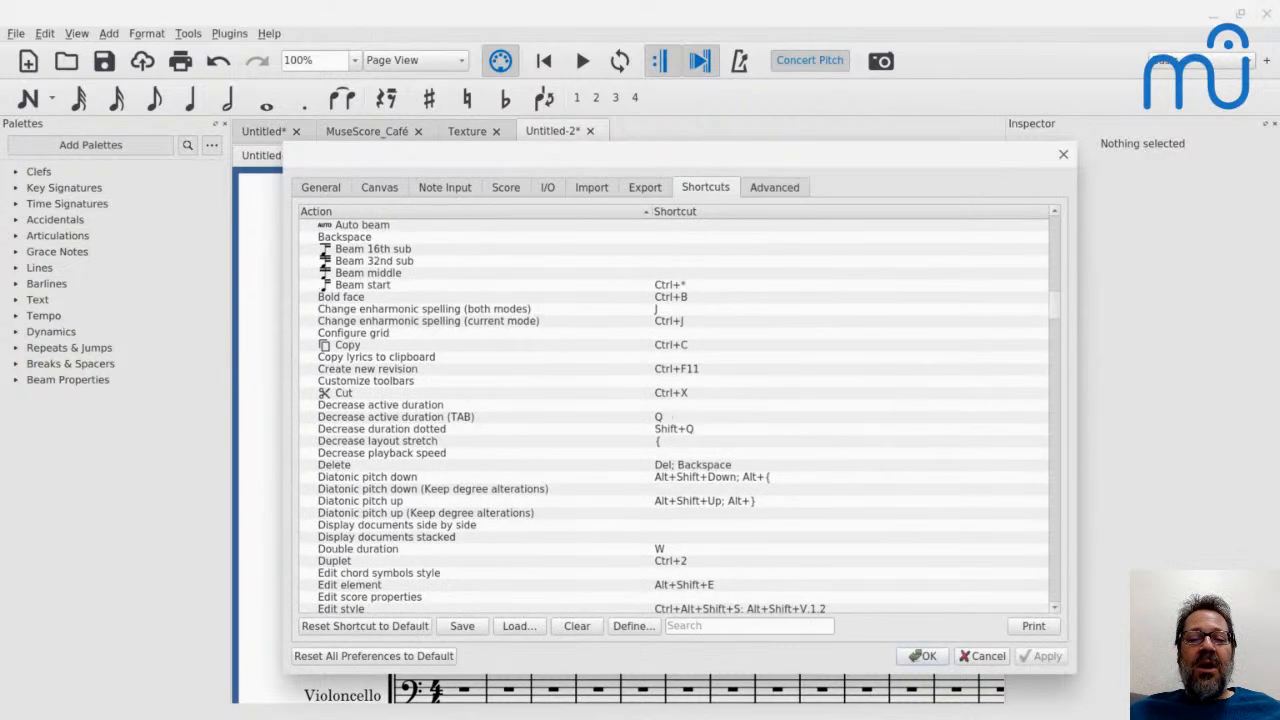
{"action": "scroll", "coordinate": [665, 410], "scroll_direction": "up", "scroll_amount": 15}
{"action": "scroll", "coordinate": [675, 415], "scroll_direction": "down", "scroll_amount": 6}
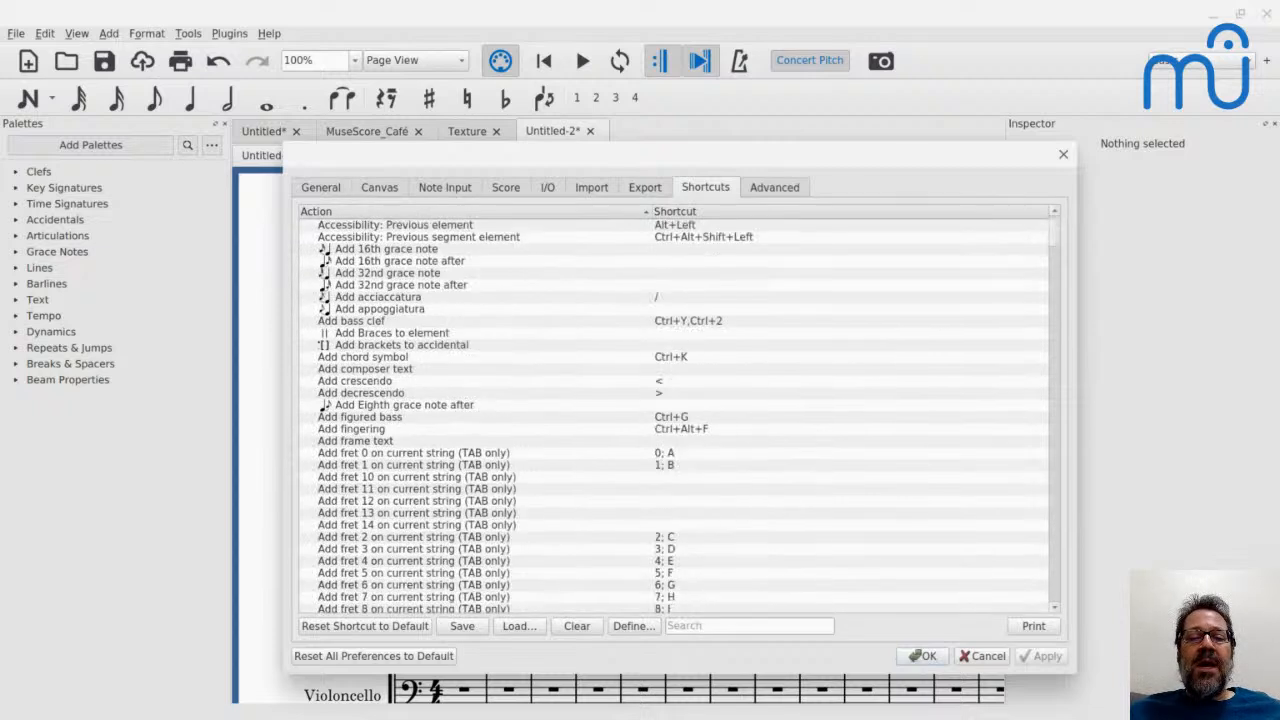
{"action": "scroll", "coordinate": [675, 415], "scroll_direction": "down", "scroll_amount": 6}
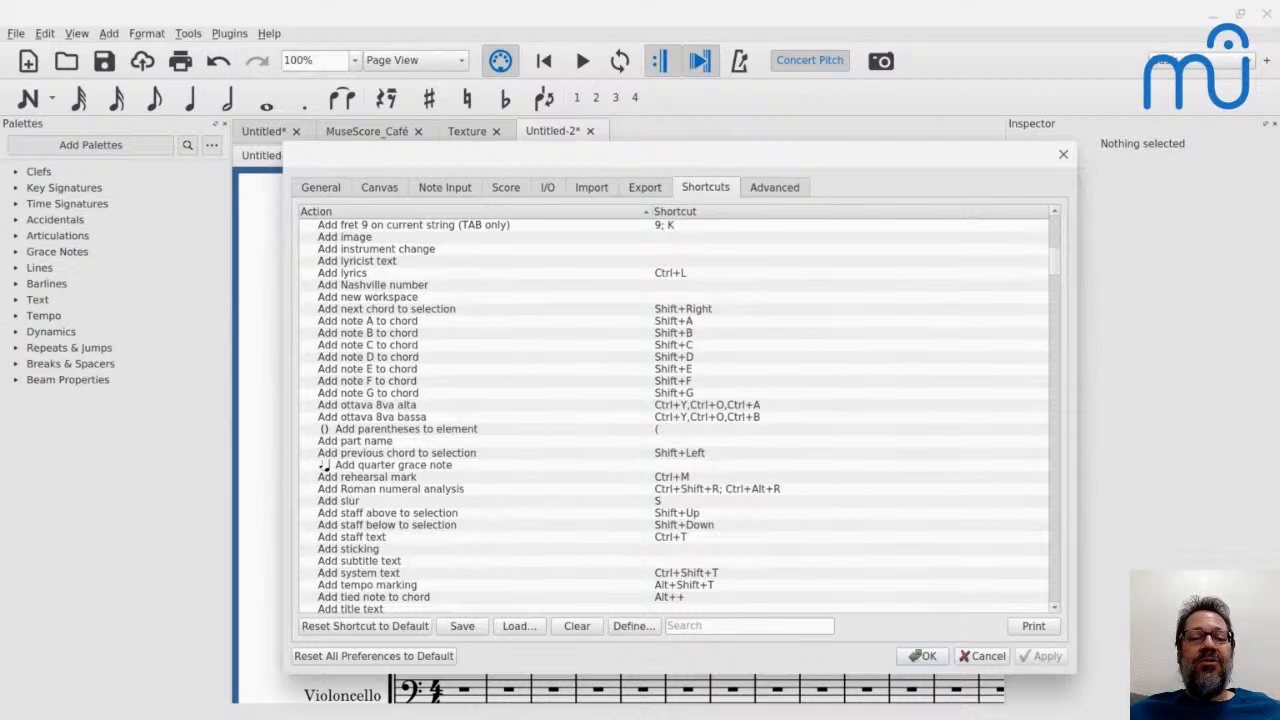
{"action": "scroll", "coordinate": [620, 335], "scroll_direction": "up", "scroll_amount": 3}
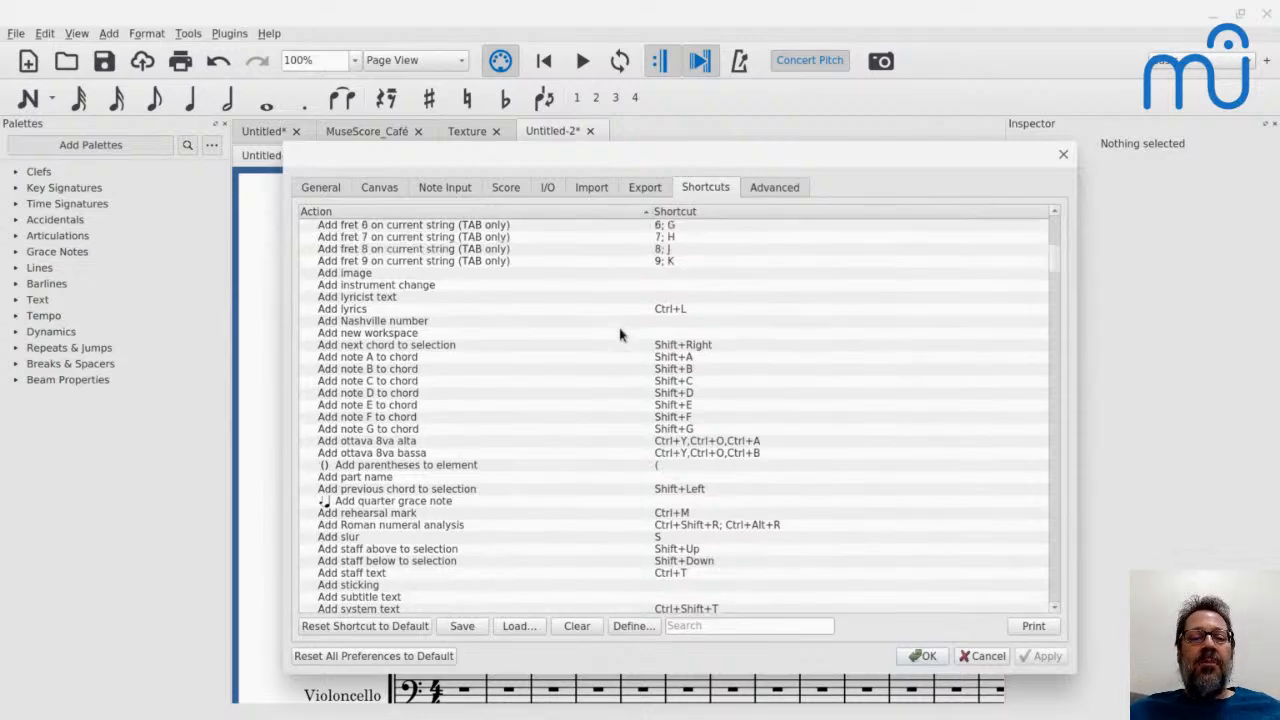
{"action": "scroll", "coordinate": [620, 335], "scroll_direction": "up", "scroll_amount": 1}
{"action": "scroll", "coordinate": [620, 335], "scroll_direction": "down", "scroll_amount": 18}
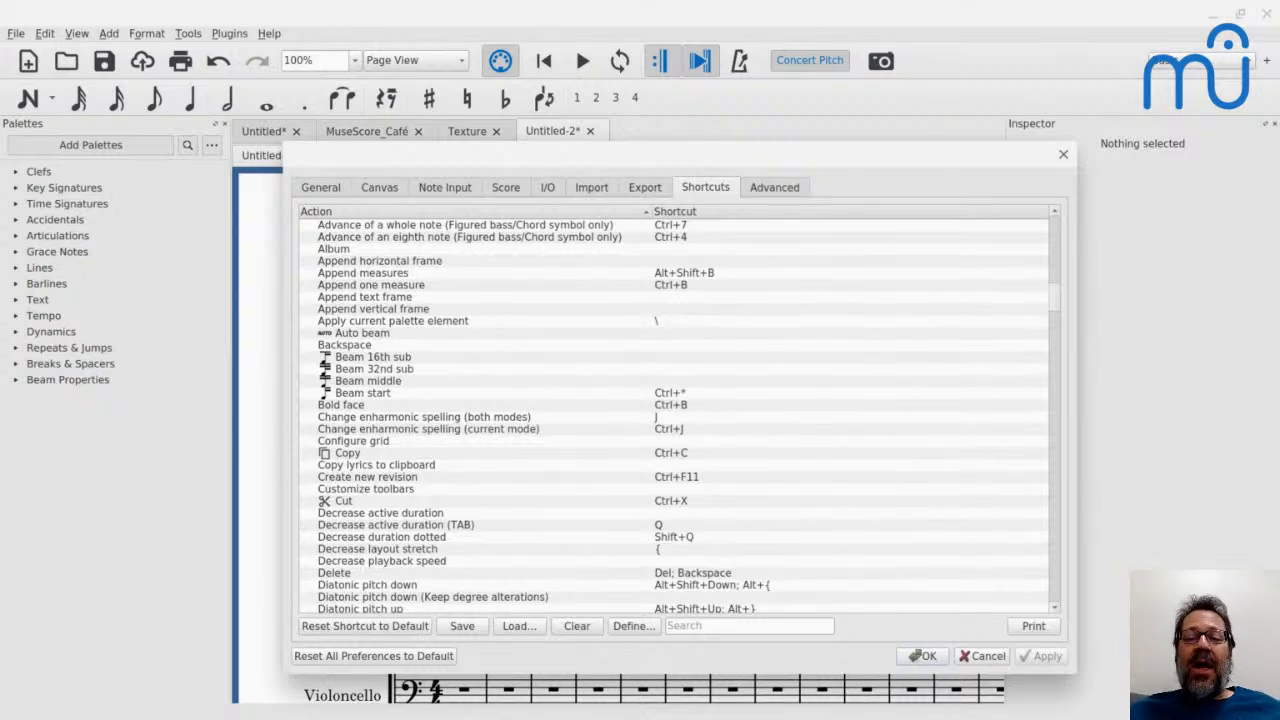
Search the shortcut list for "ex" and close the Preferences without saving changes.
{"action": "left_click", "coordinate": [695, 626]}
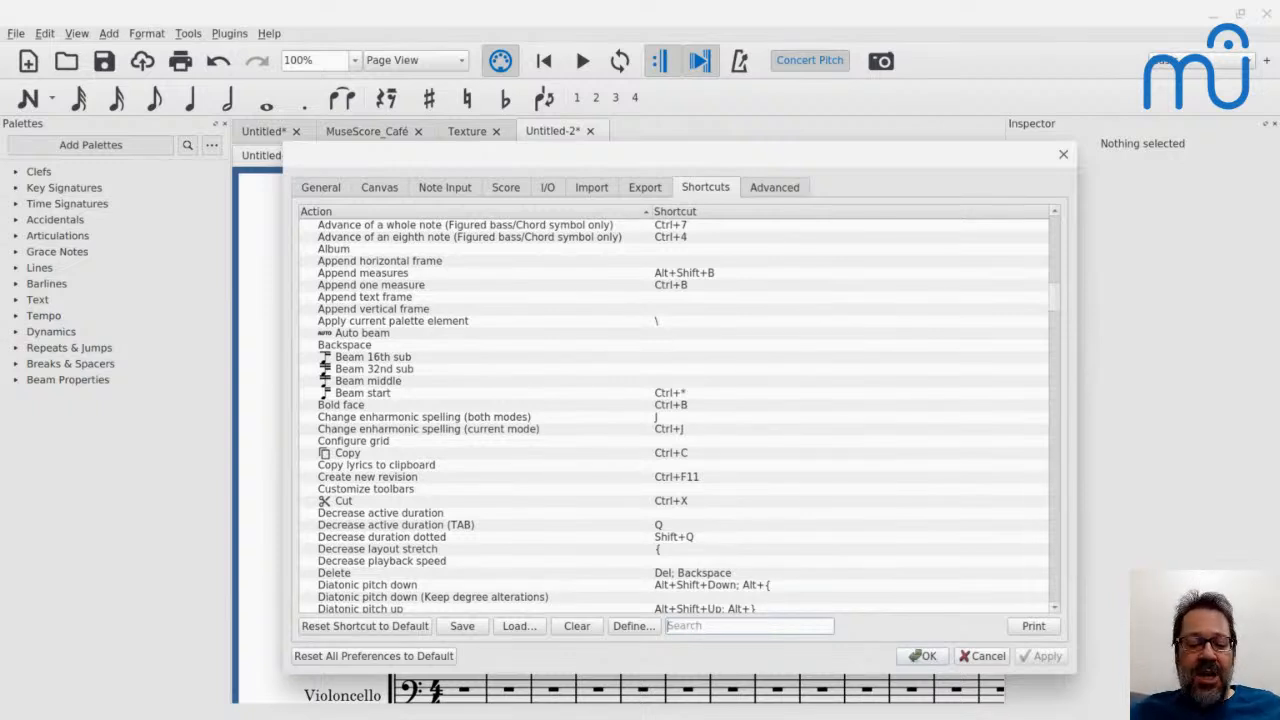
{"action": "type", "text": "ex"}
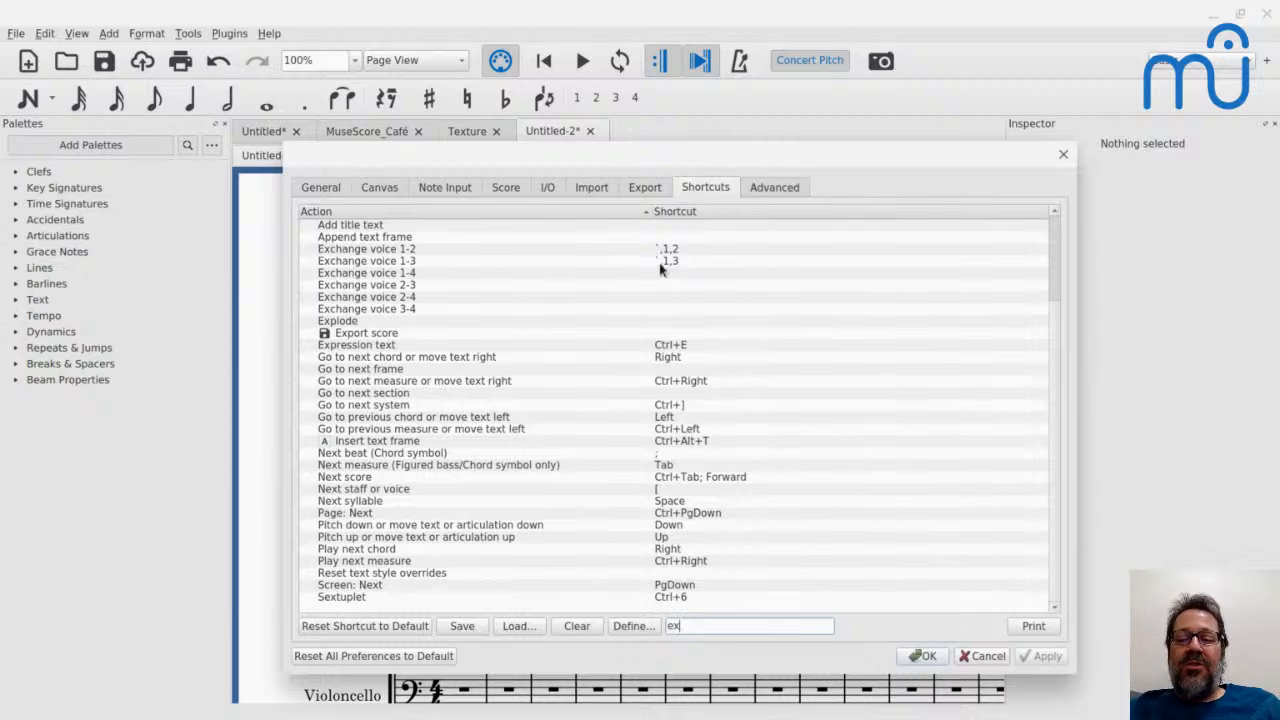
{"action": "left_click", "coordinate": [982, 657]}
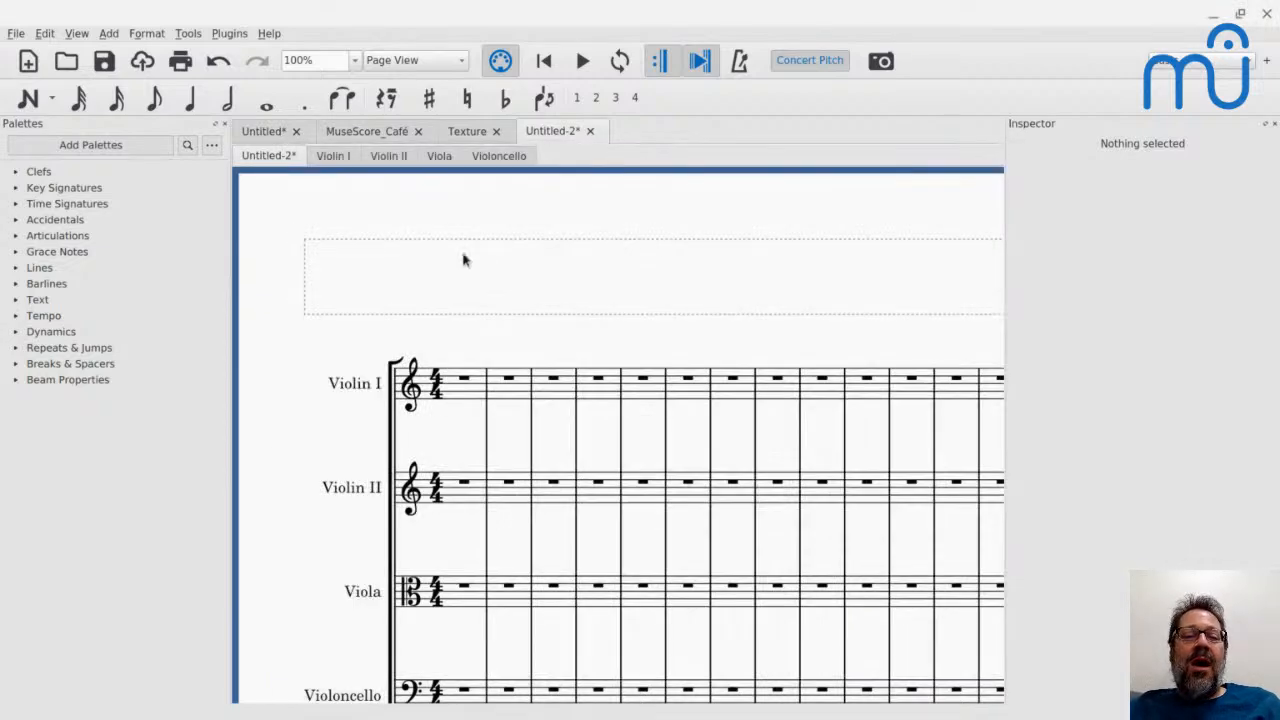
In the first Untitled score, enter the quarter notes C, D and E in voice 1 from the start of measure 9.
{"action": "left_click", "coordinate": [265, 133]}
{"action": "left_click", "coordinate": [398, 227]}
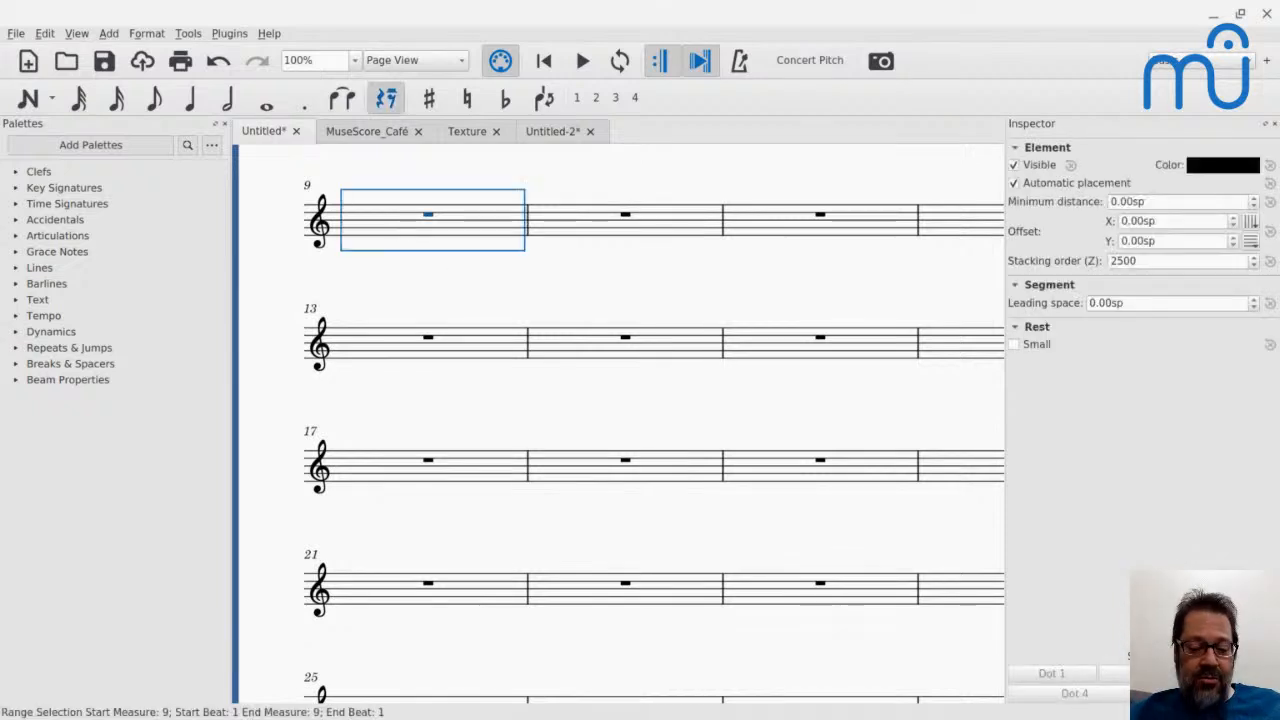
{"action": "key", "text": "n"}
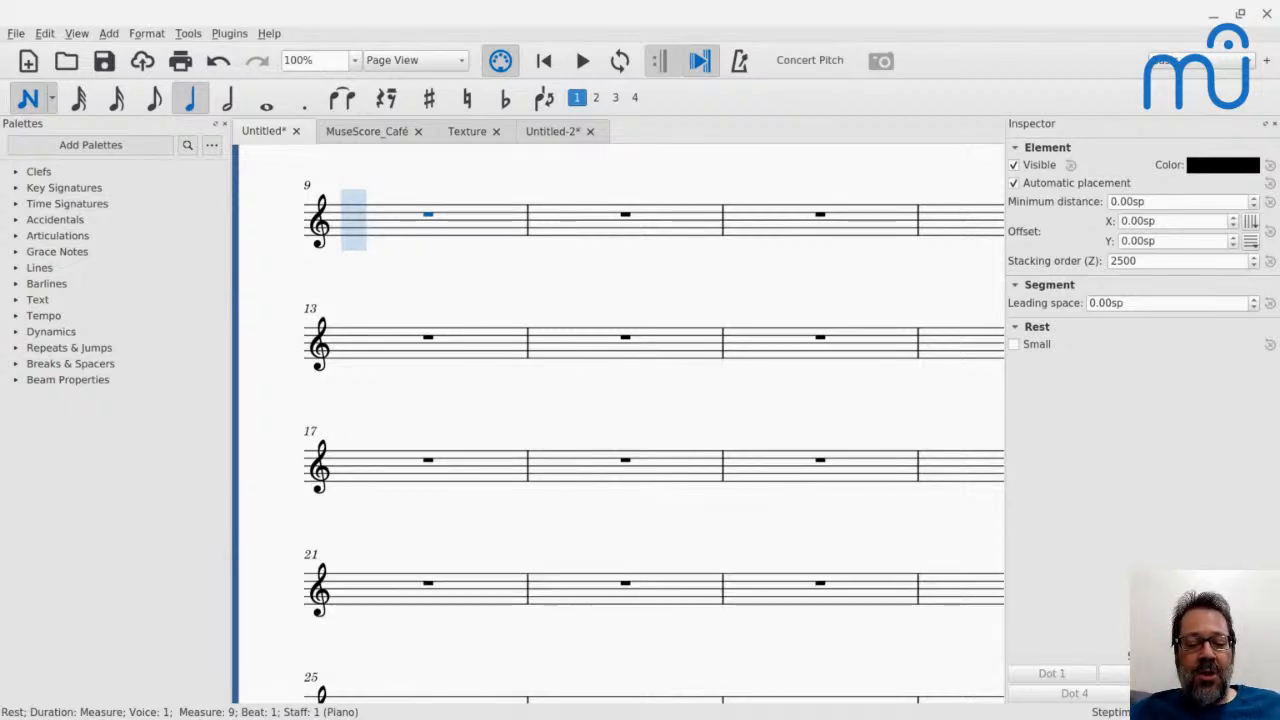
{"action": "key", "text": "c"}
{"action": "key", "text": "d"}
{"action": "key", "text": "e"}
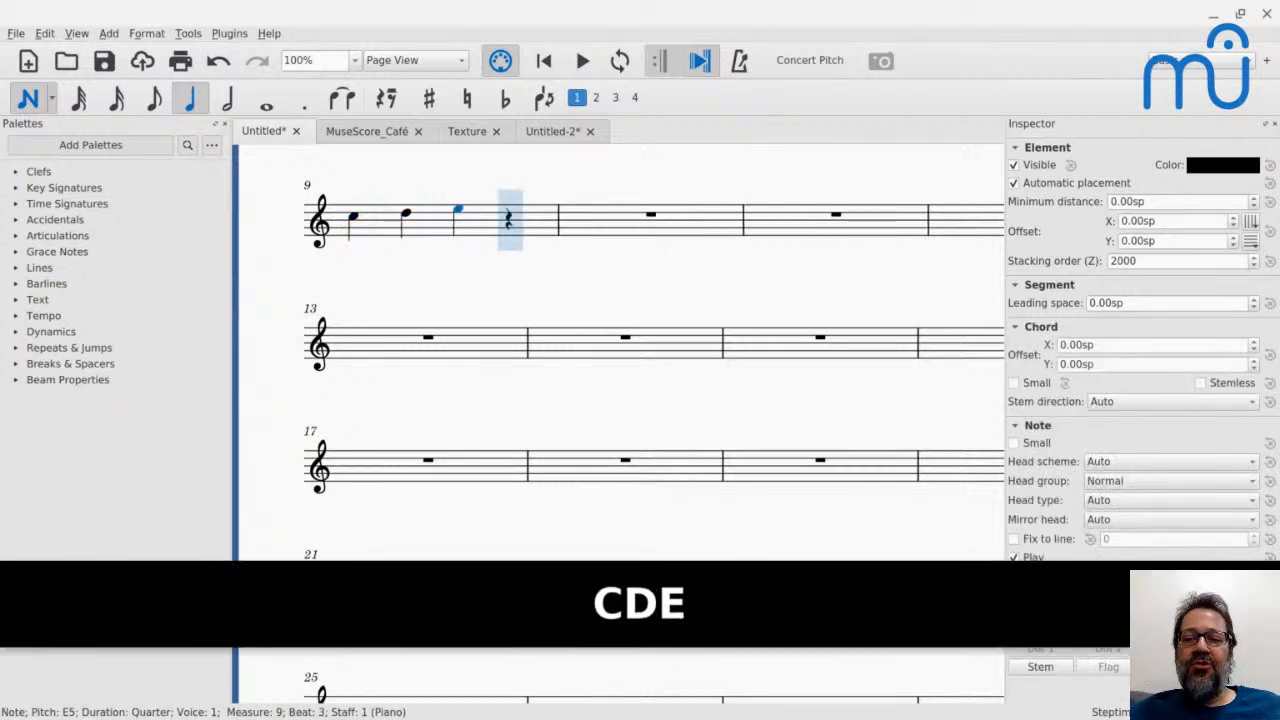
In voice 2, enter the half notes E4 and G4 from the start of measure 9, and leave note input.
{"action": "left_click", "coordinate": [596, 98]}
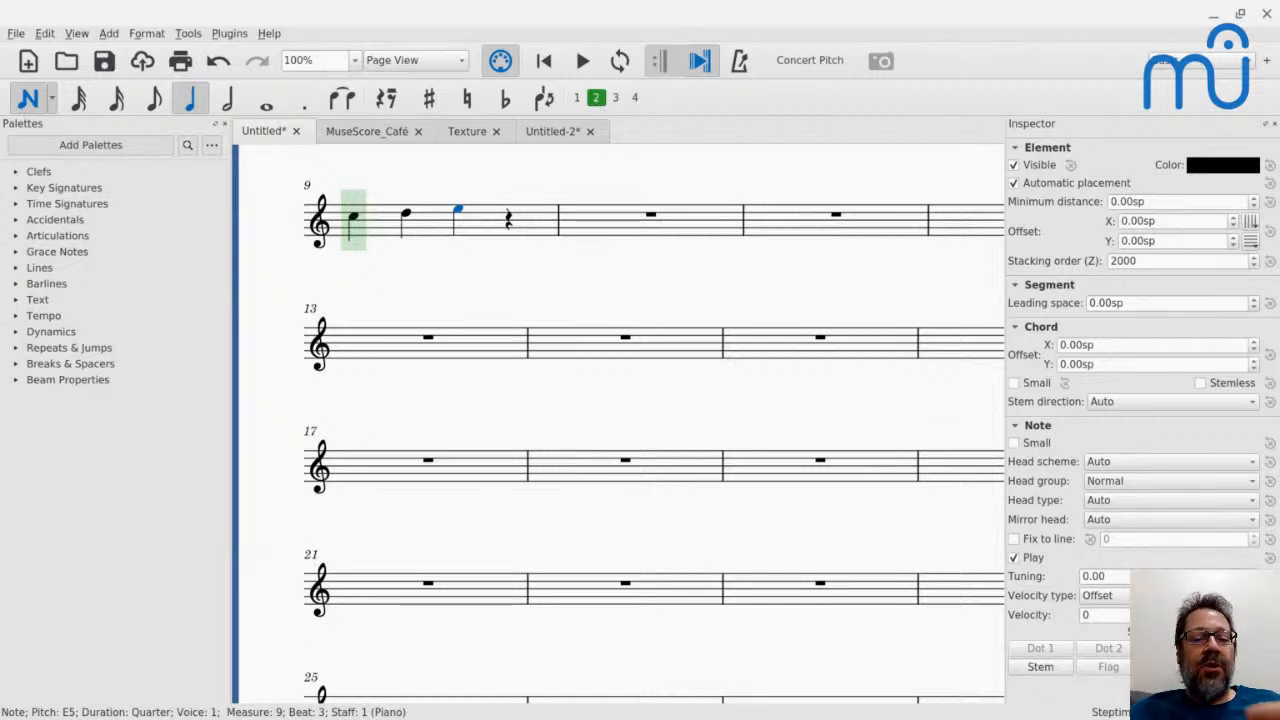
{"action": "key", "text": "6"}
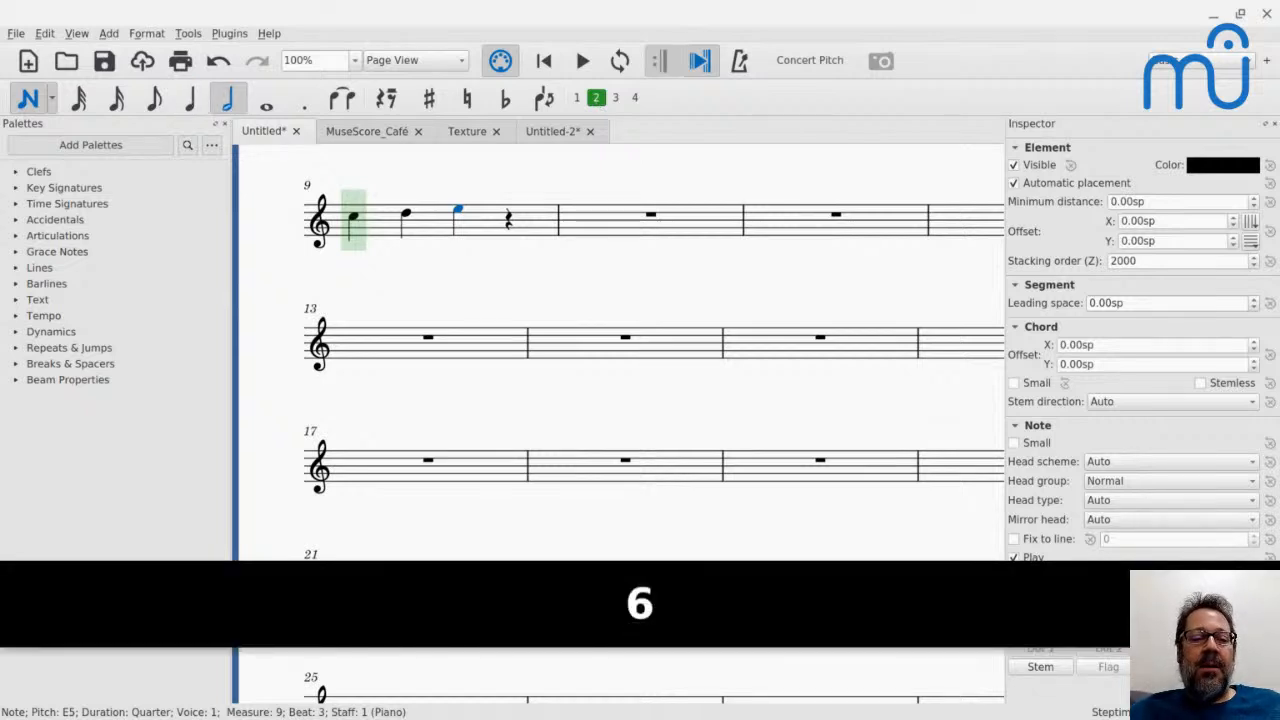
{"action": "key", "text": "e"}
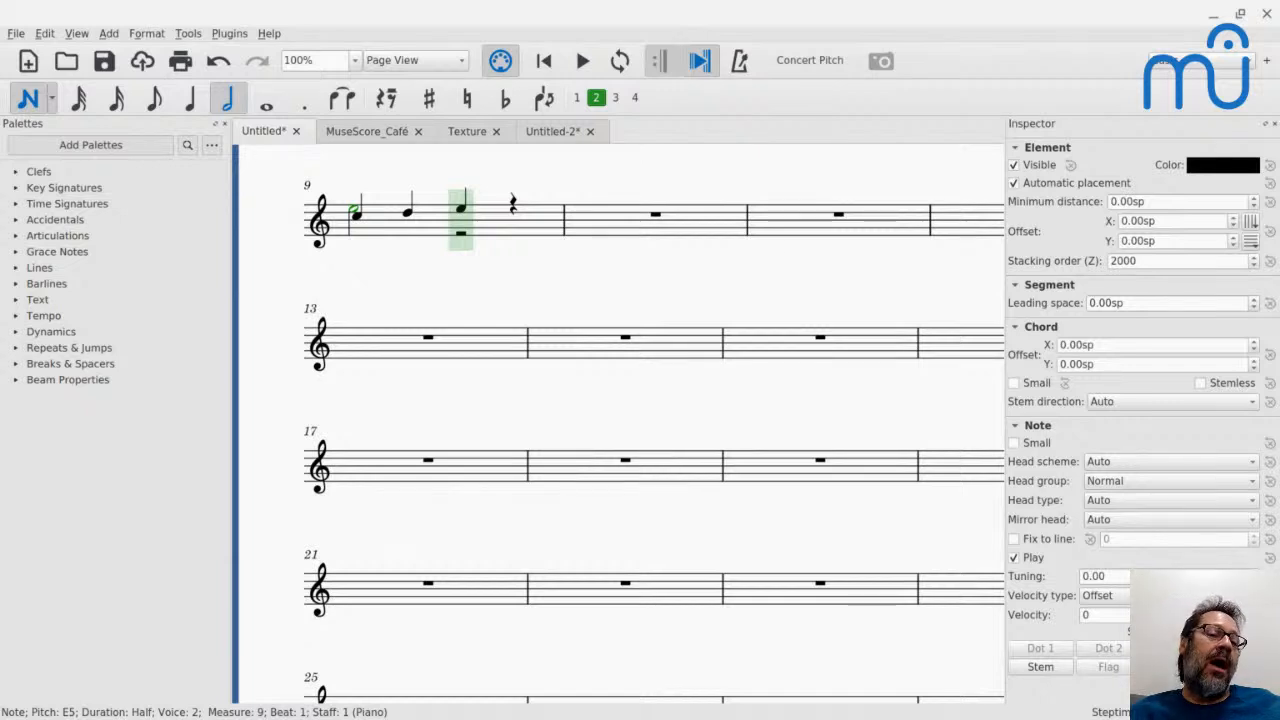
{"action": "key", "text": "ctrl+Down"}
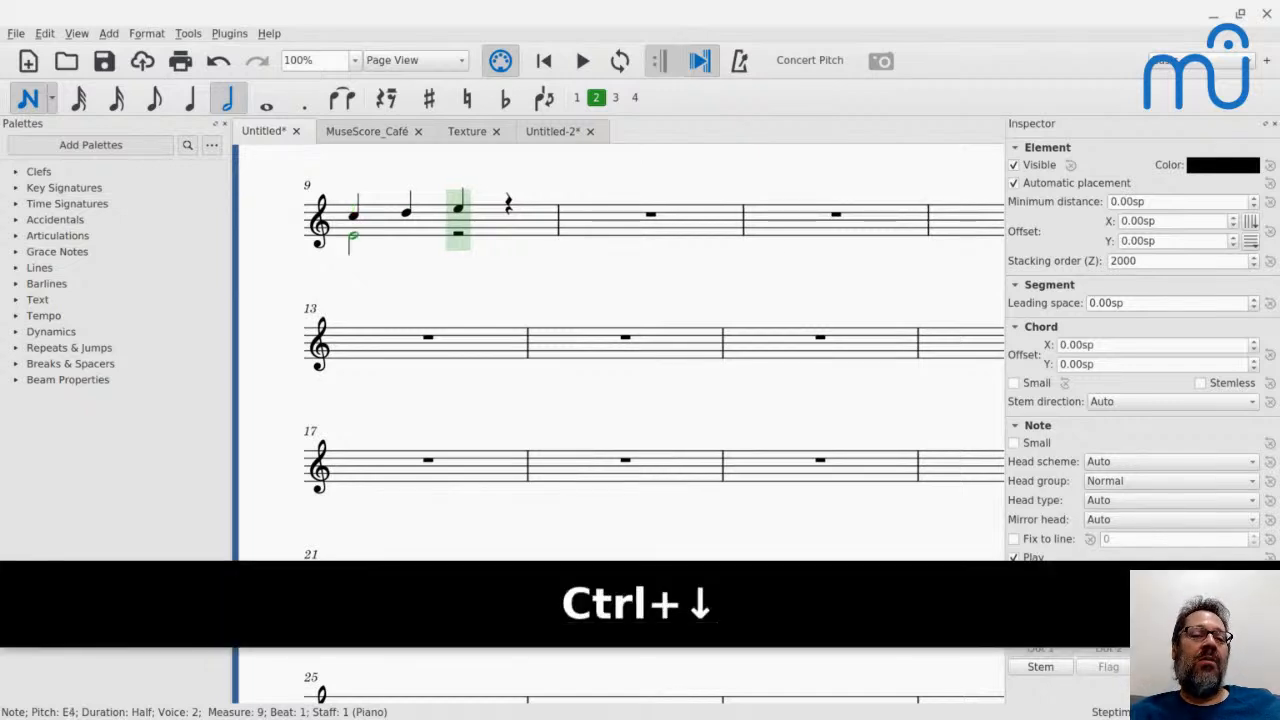
{"action": "key", "text": "g"}
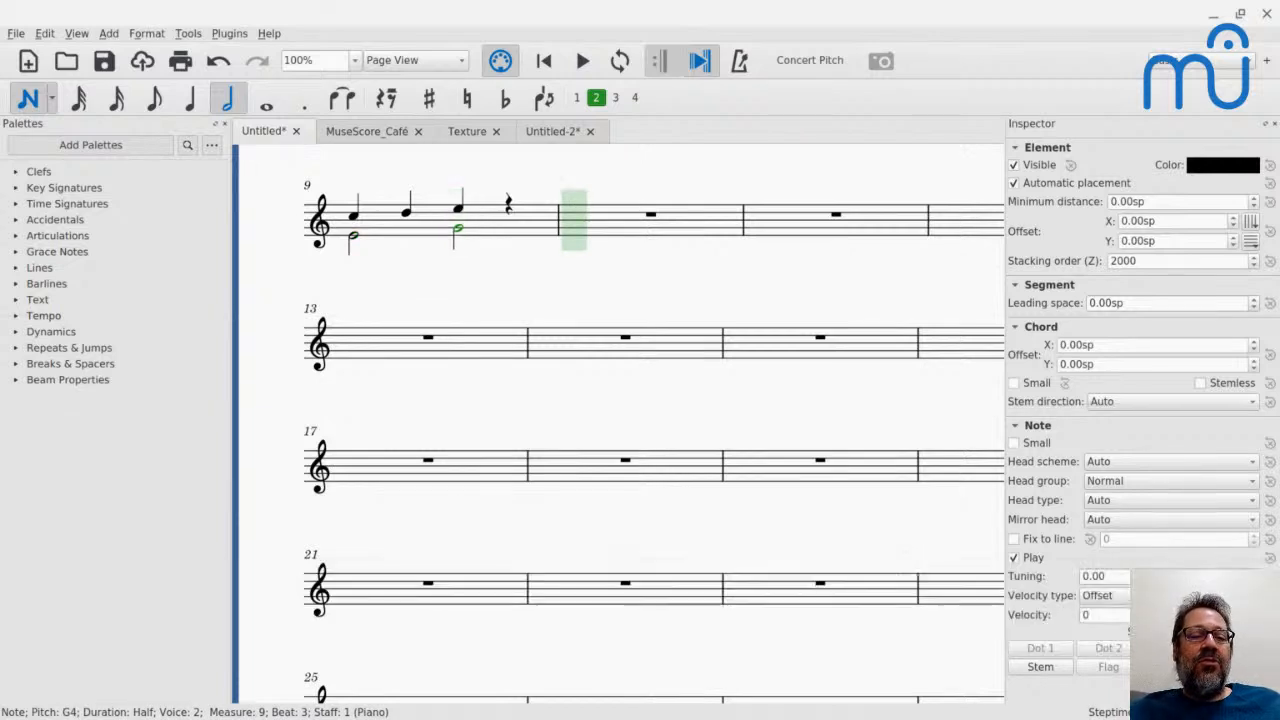
{"action": "key", "text": "Escape"}
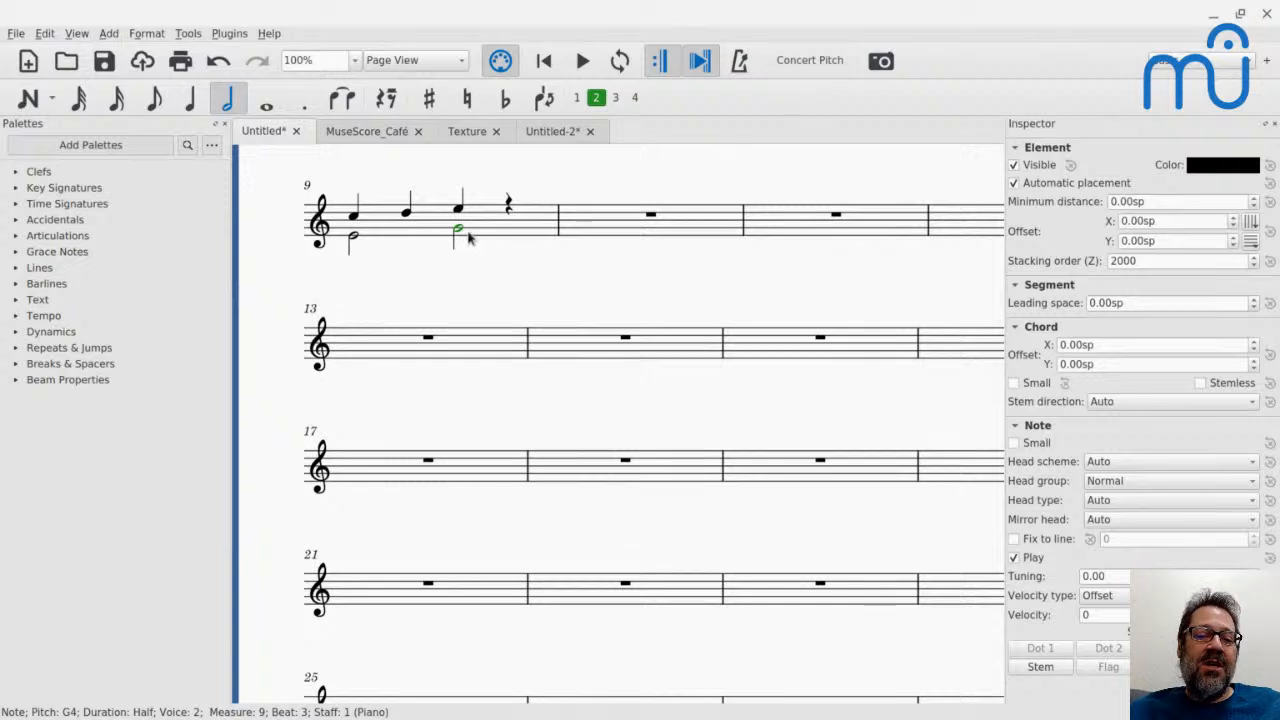
Exchange voices 1 and 2 across the whole of measure 9.
{"action": "left_click", "coordinate": [479, 234]}
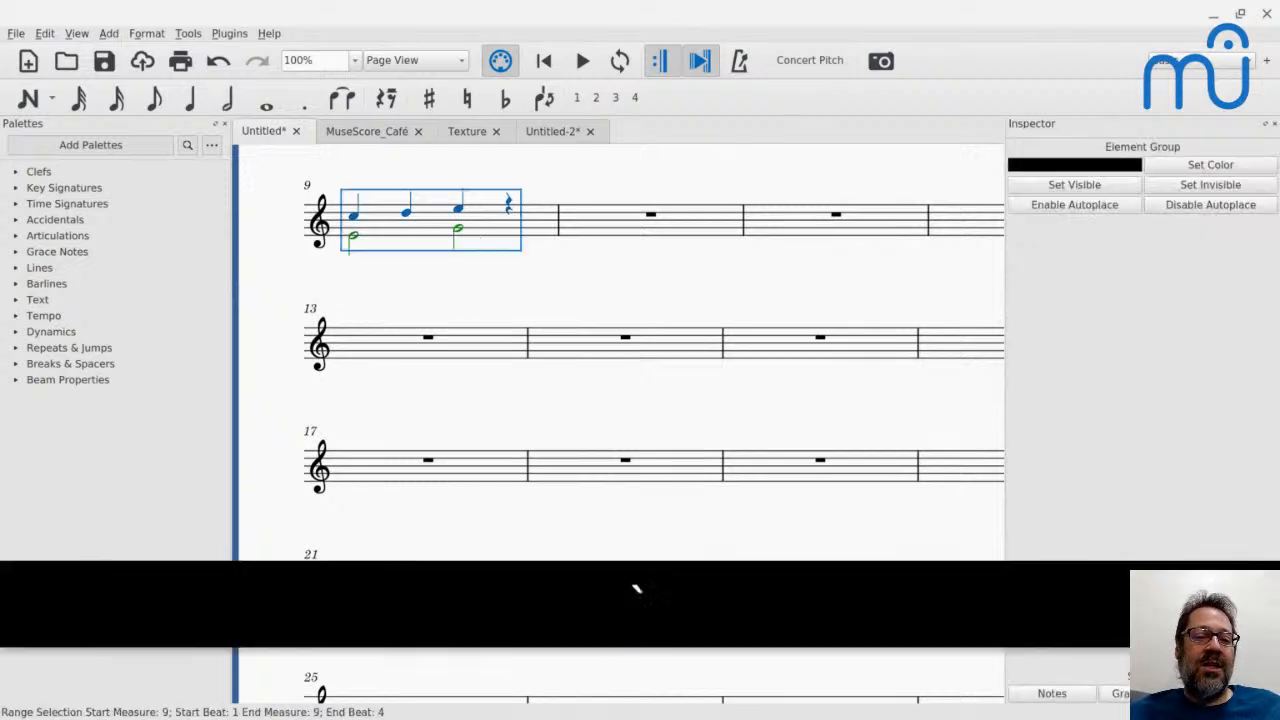
{"action": "key", "text": "1"}
{"action": "key", "text": "2"}
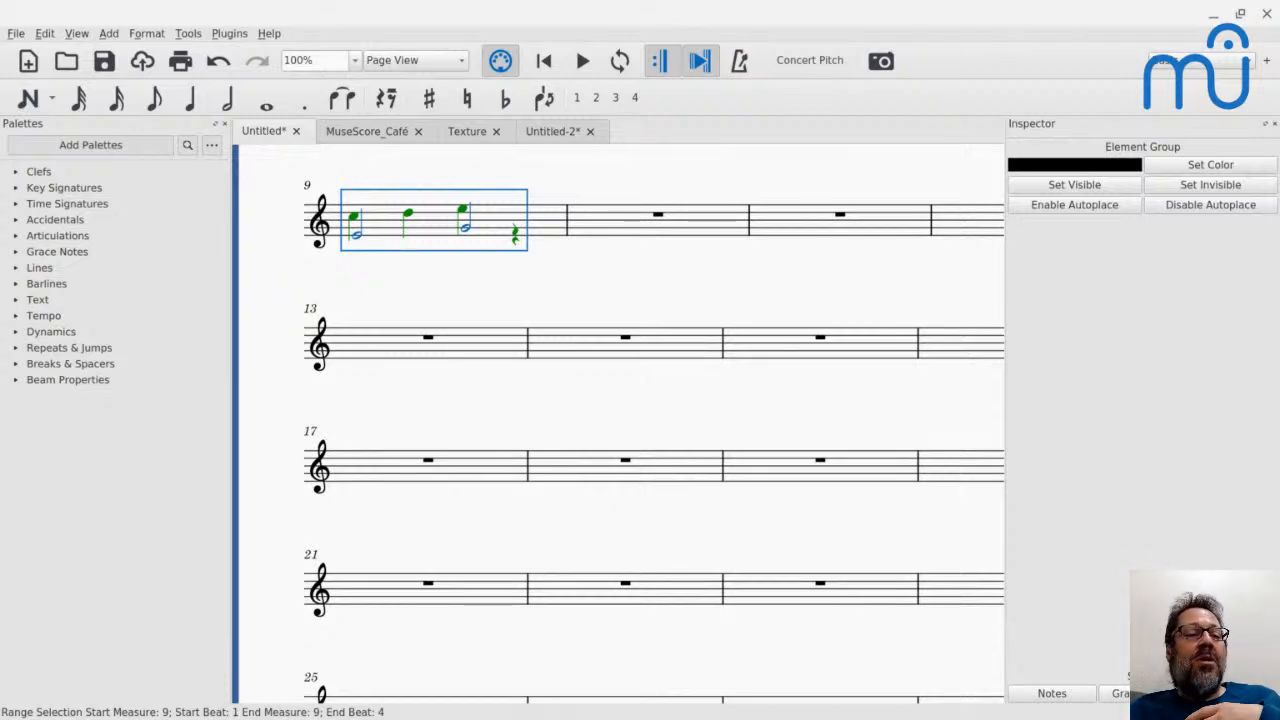
Deselect measure 9 and start defining a shortcut for the Exchange voice 1-4 action in the Preferences.
{"action": "left_click", "coordinate": [15, 332]}
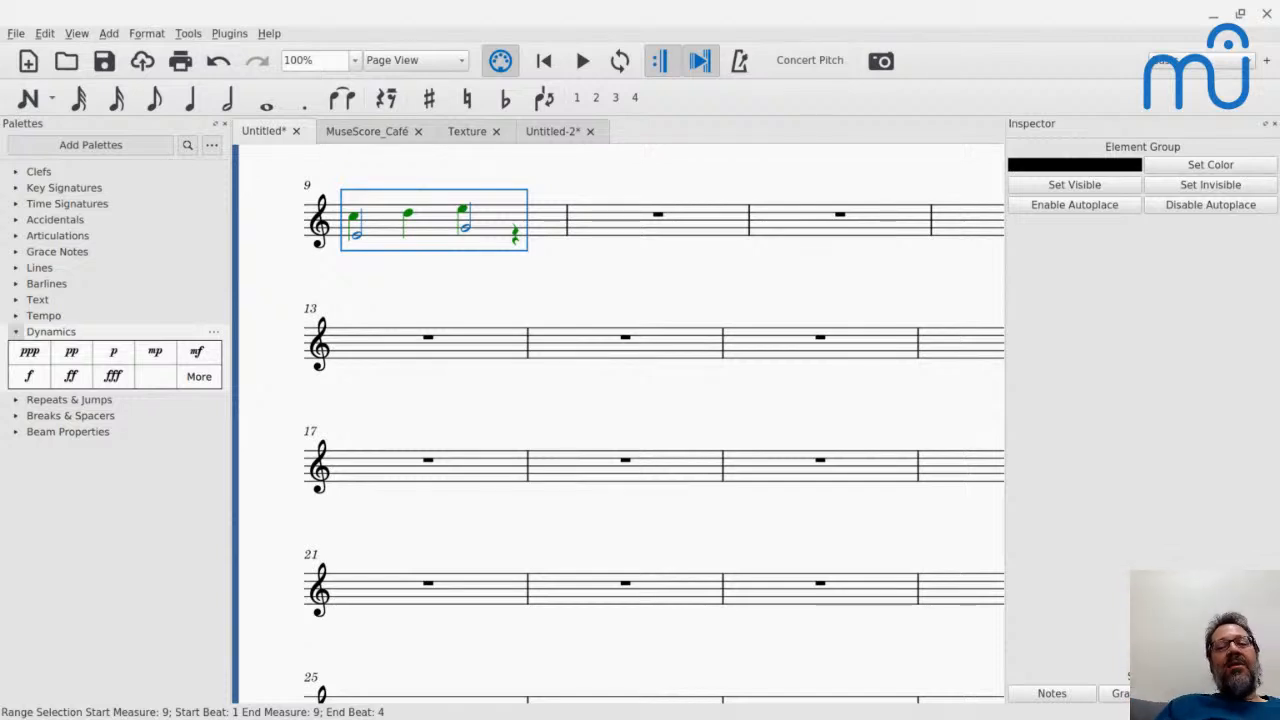
{"action": "key", "text": "alt+e"}
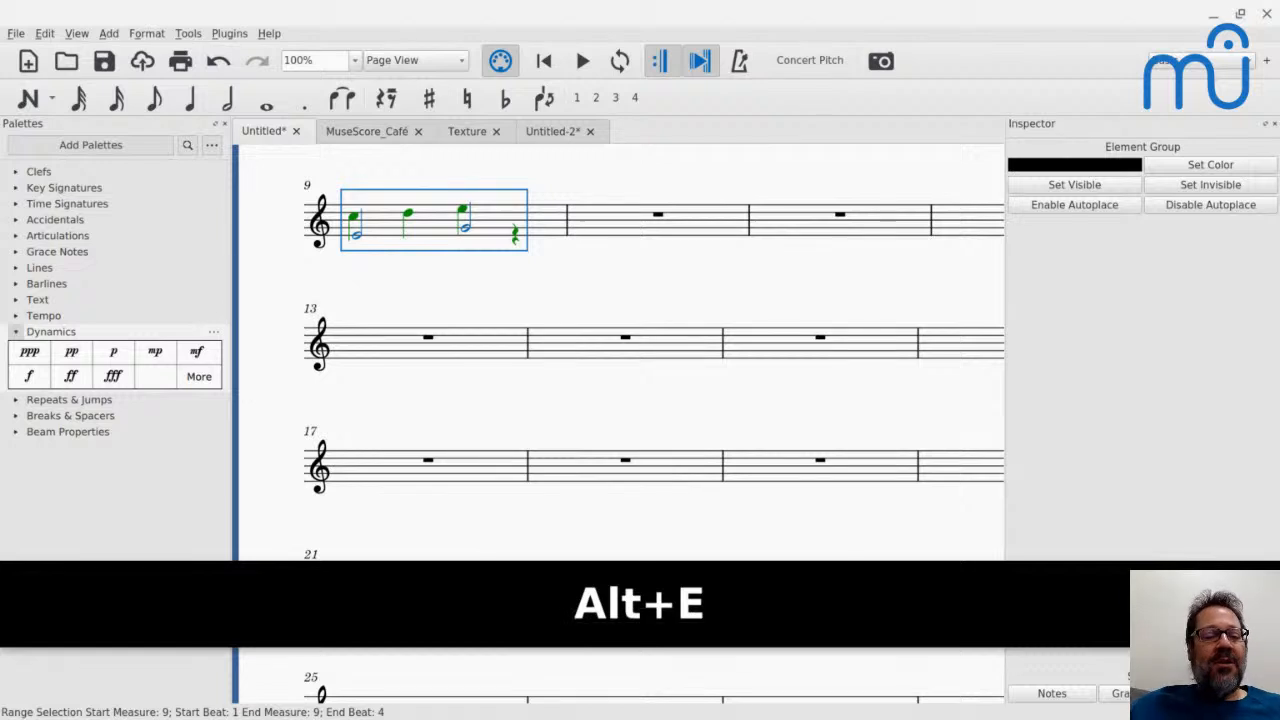
{"action": "key", "text": "Escape"}
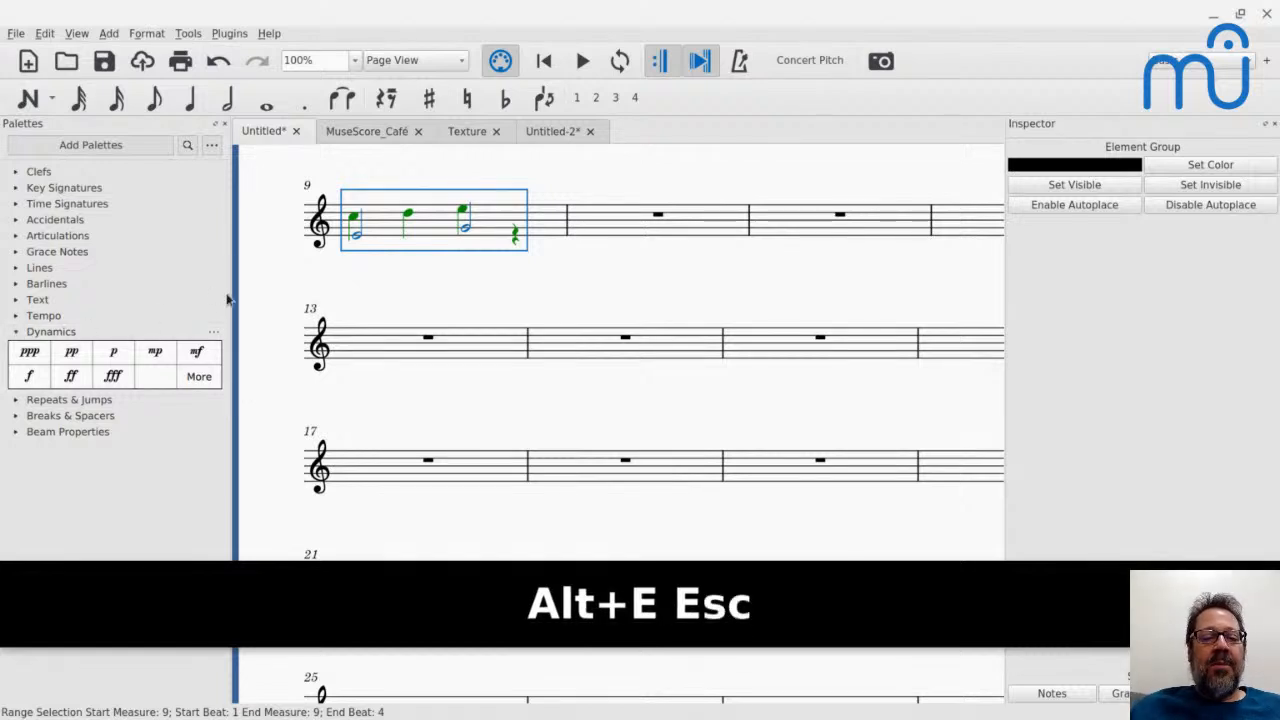
{"action": "left_click", "coordinate": [255, 296]}
{"action": "key", "text": "alt+e"}
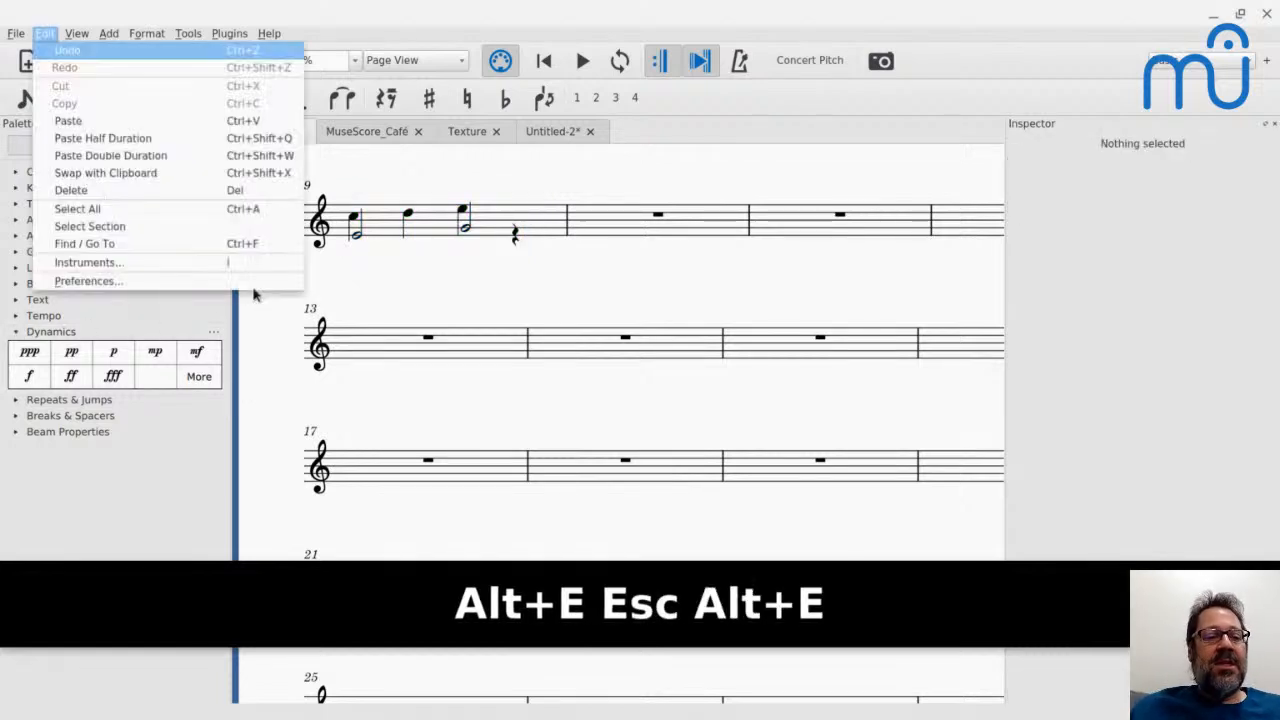
{"action": "key", "text": "Up"}
{"action": "key", "text": "Return"}
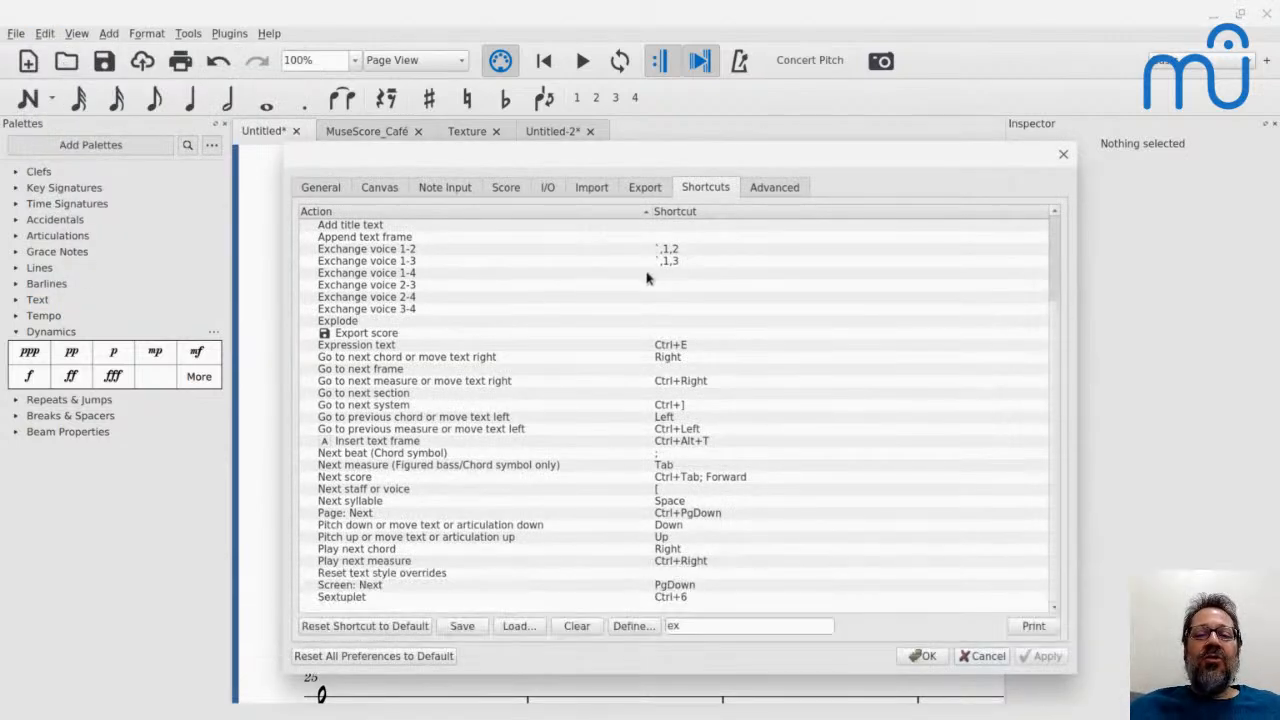
{"action": "left_click", "coordinate": [649, 275]}
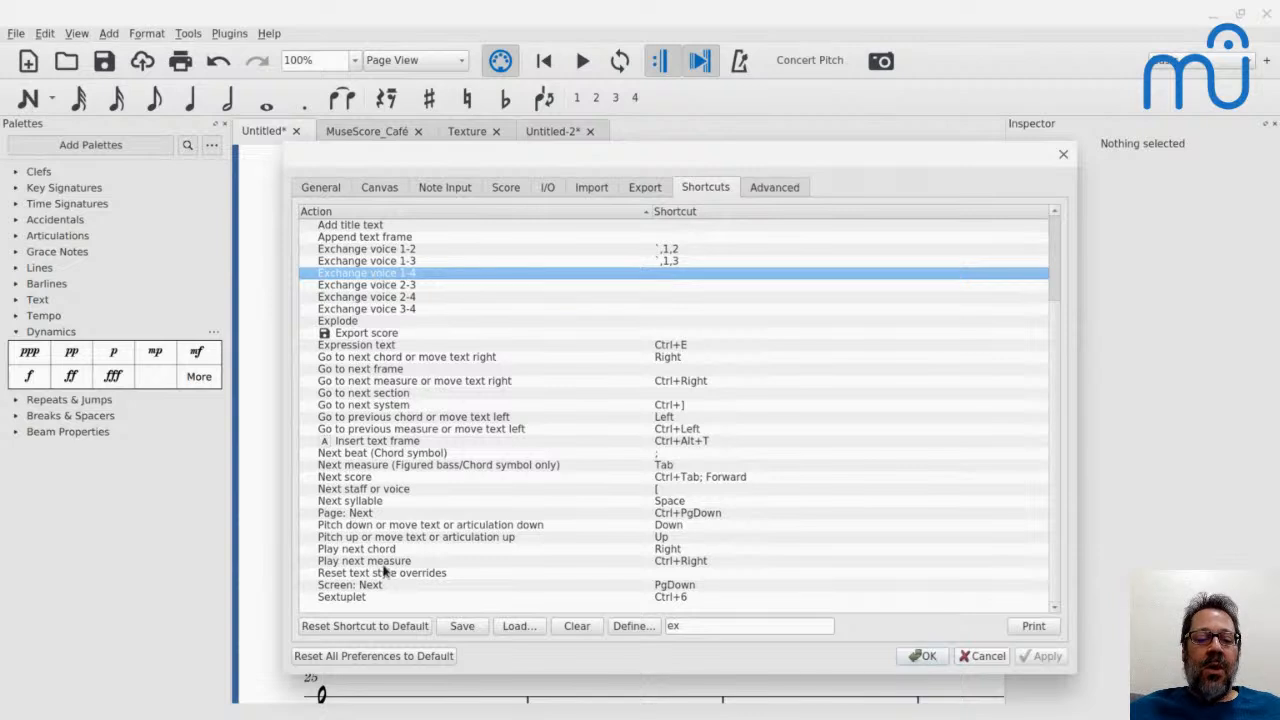
{"action": "left_click", "coordinate": [622, 633]}
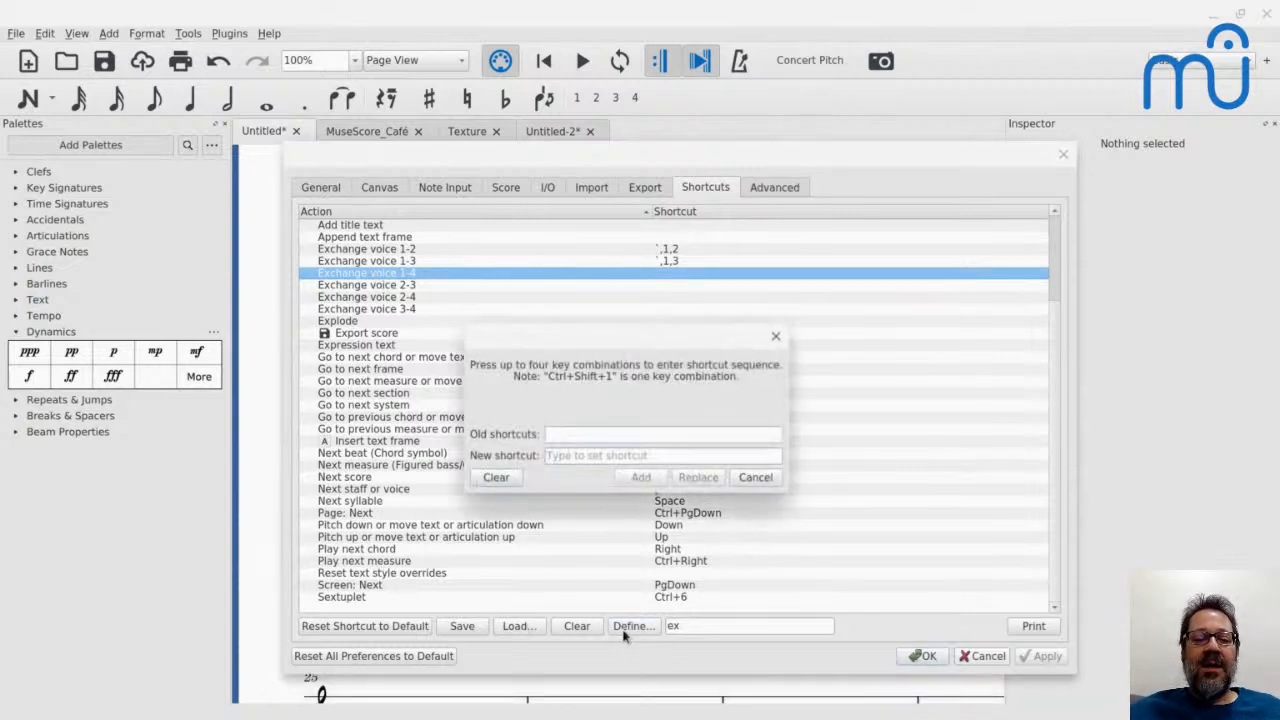
Try R, Ctrl+- and the sequence Ctrl+=,Backspace as the new shortcut for Exchange voice 1-4, clearing each entry.
{"action": "key", "text": "r"}
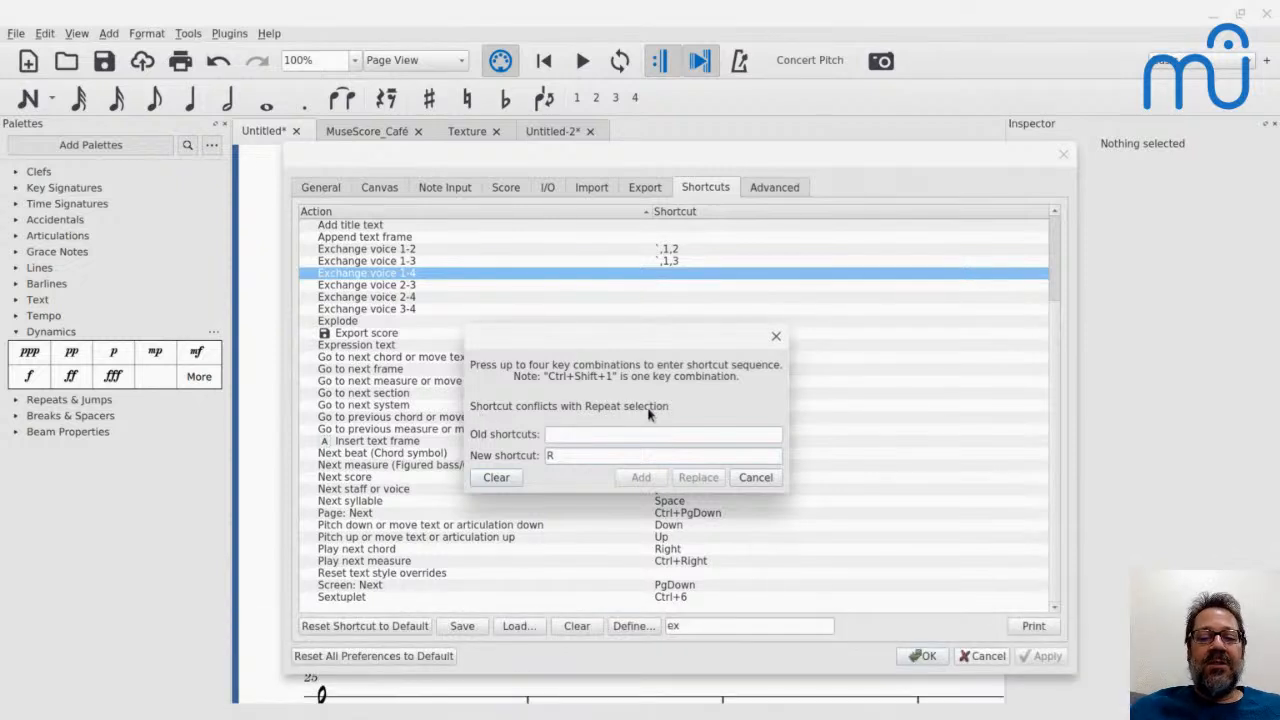
{"action": "left_click", "coordinate": [517, 484]}
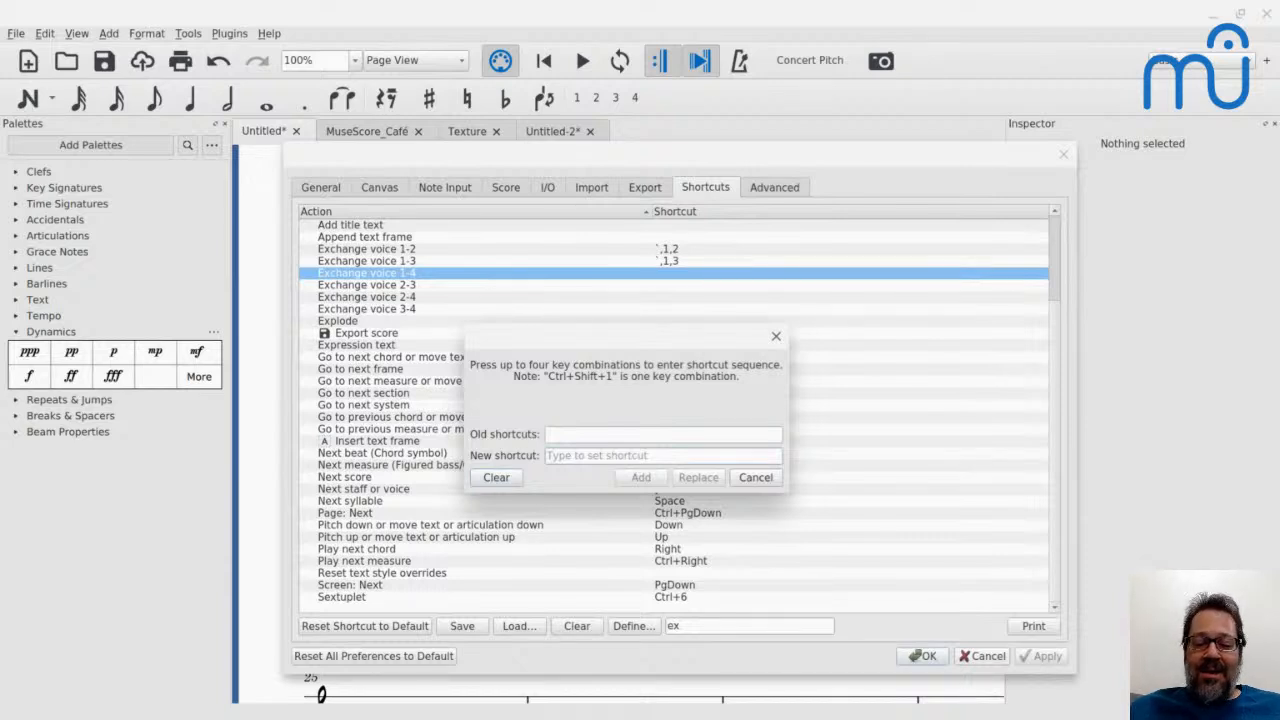
{"action": "key", "text": "ctrl+minus"}
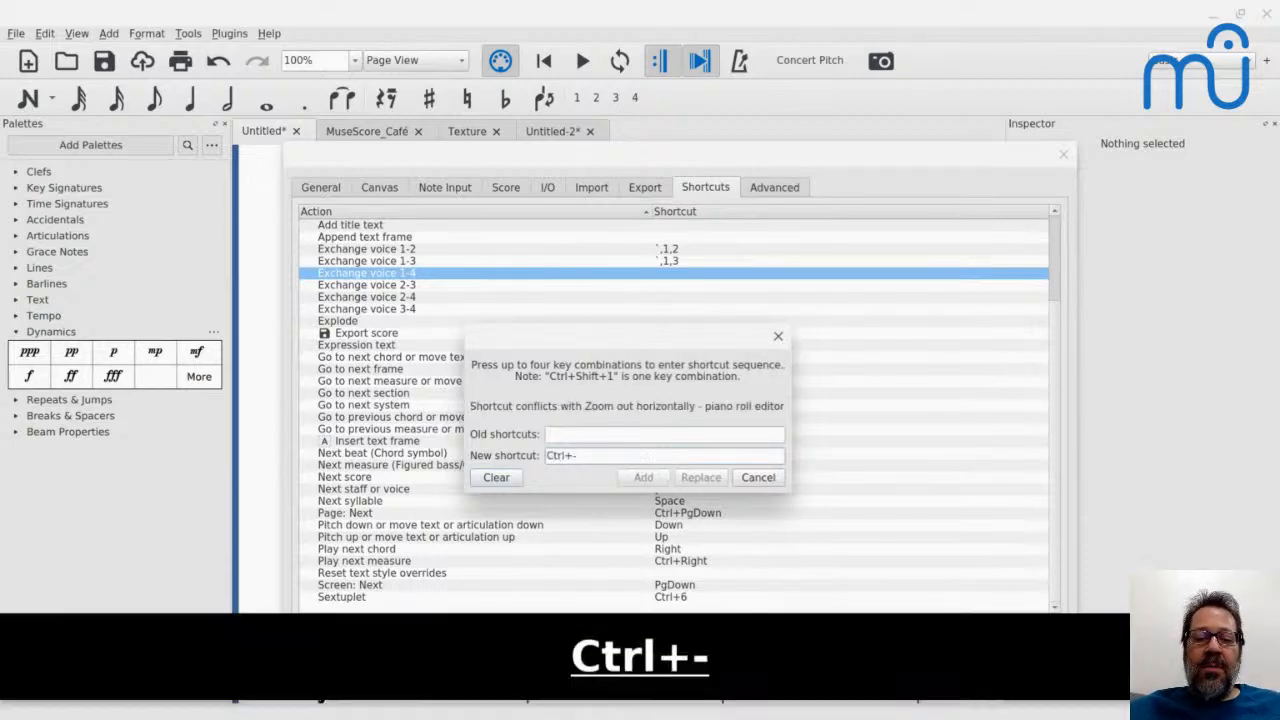
{"action": "left_click", "coordinate": [513, 482]}
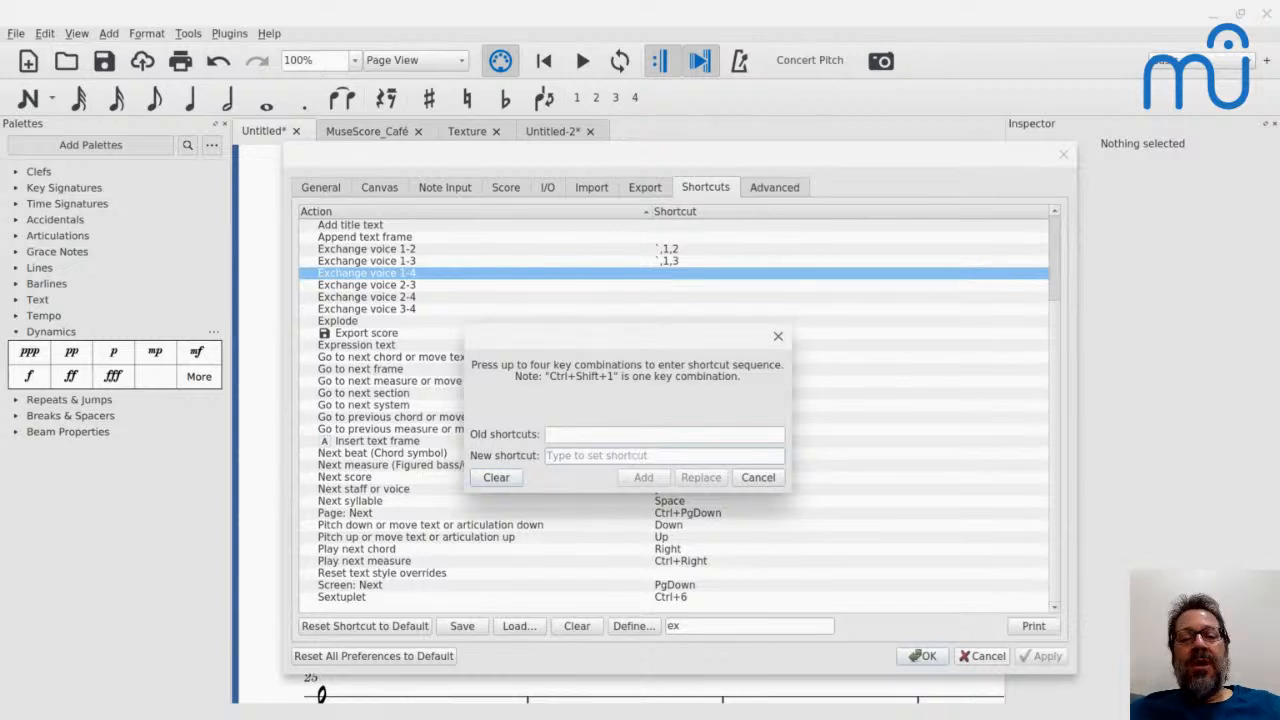
{"action": "key", "text": "ctrl+equal"}
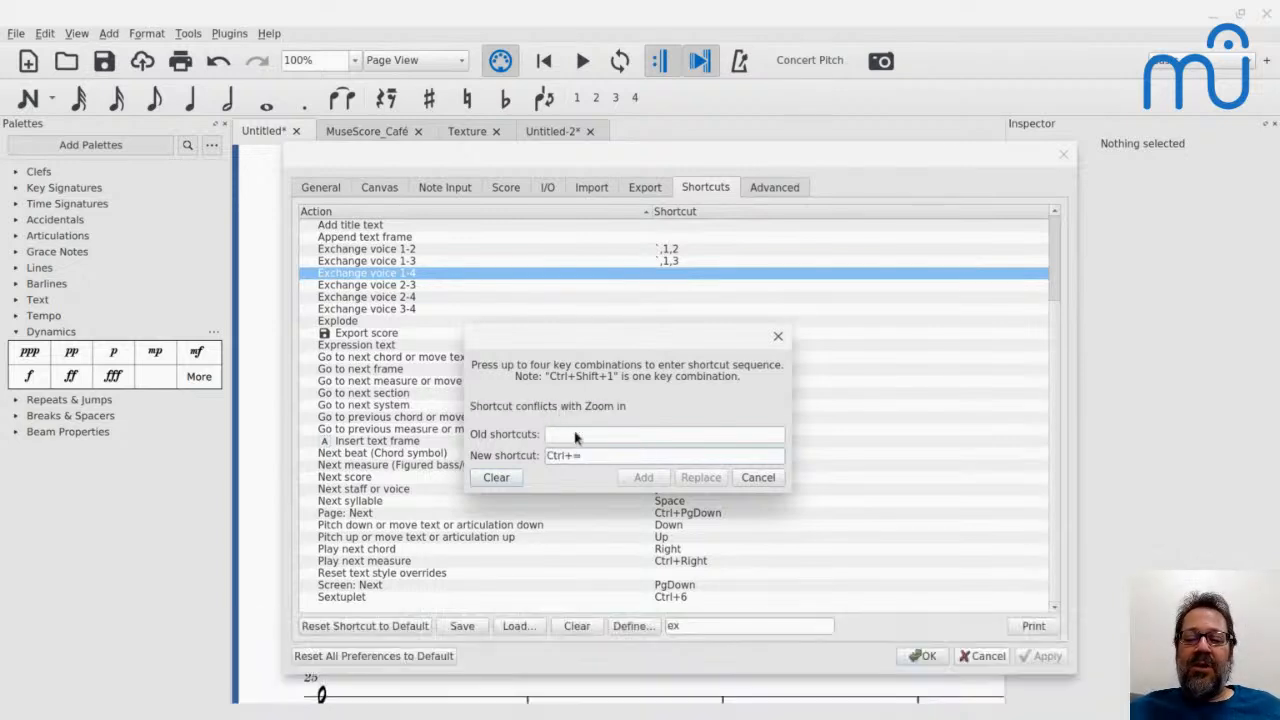
{"action": "key", "text": "BackSpace"}
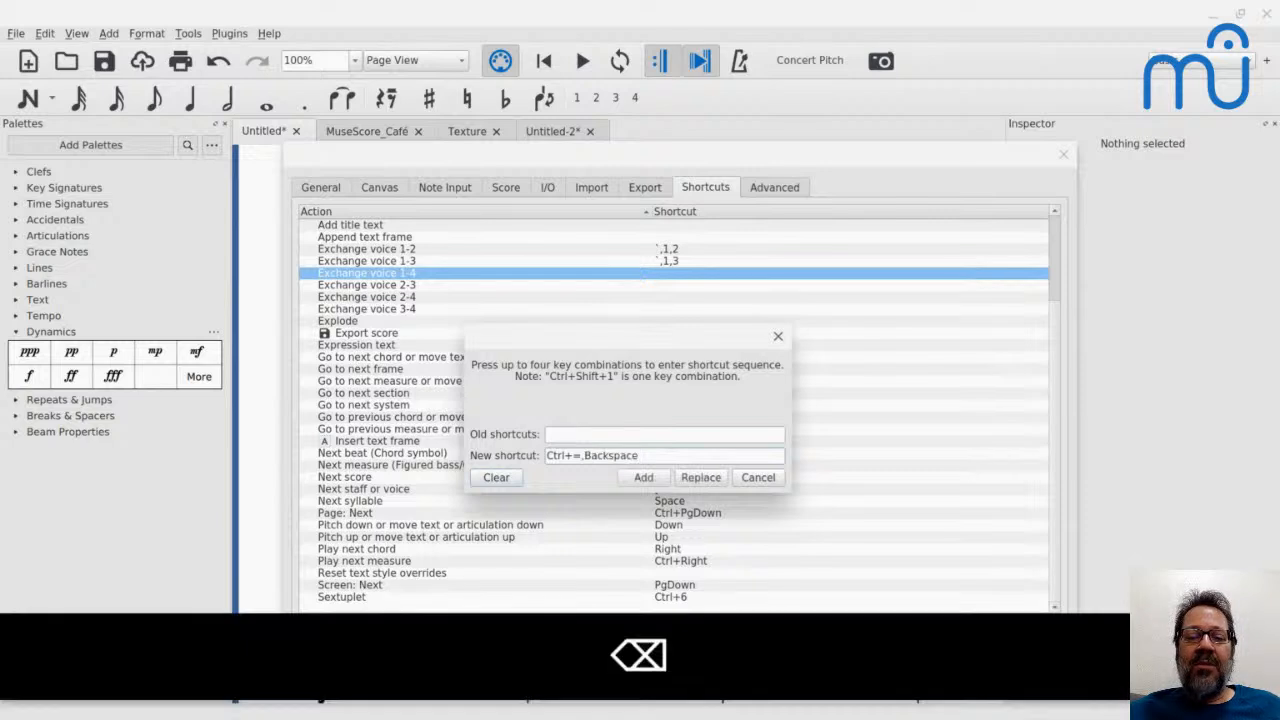
{"action": "left_click", "coordinate": [497, 477]}
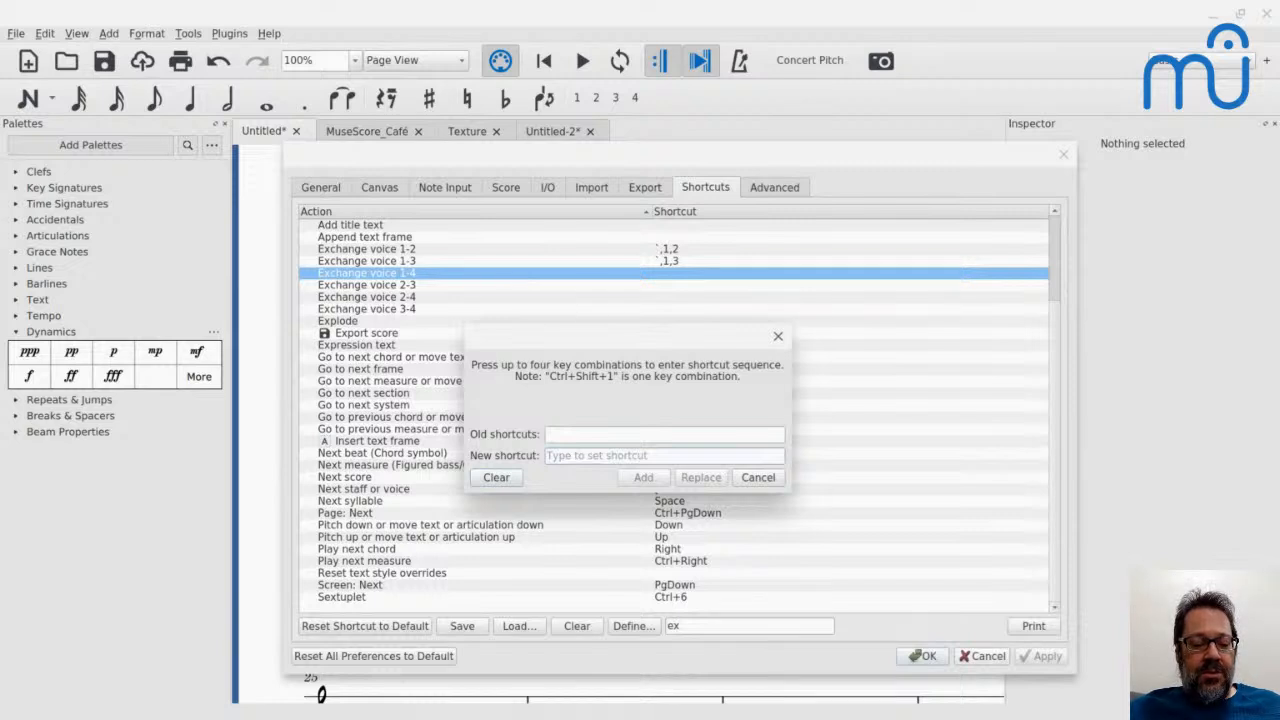
Try Ctrl+1 and 0 as the Exchange voice 1-4 shortcut, and leave the Preferences without saving.
{"action": "key", "text": "ctrl+1"}
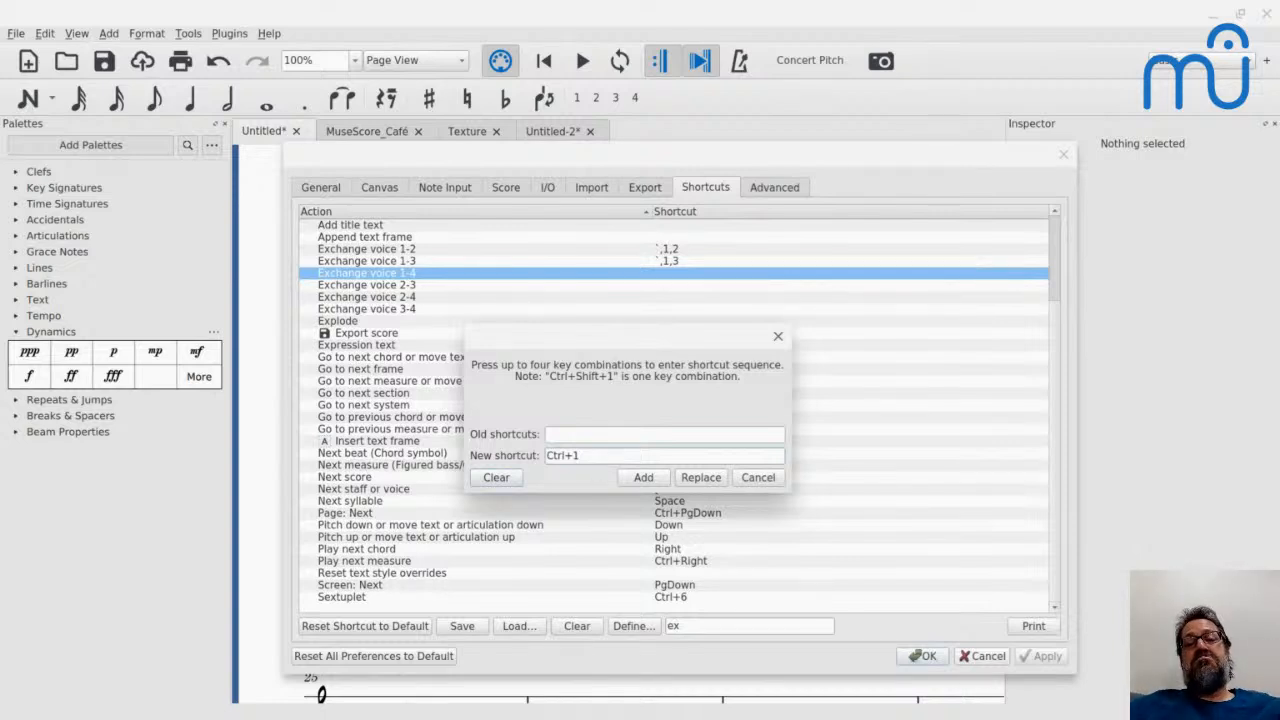
{"action": "left_click", "coordinate": [506, 481]}
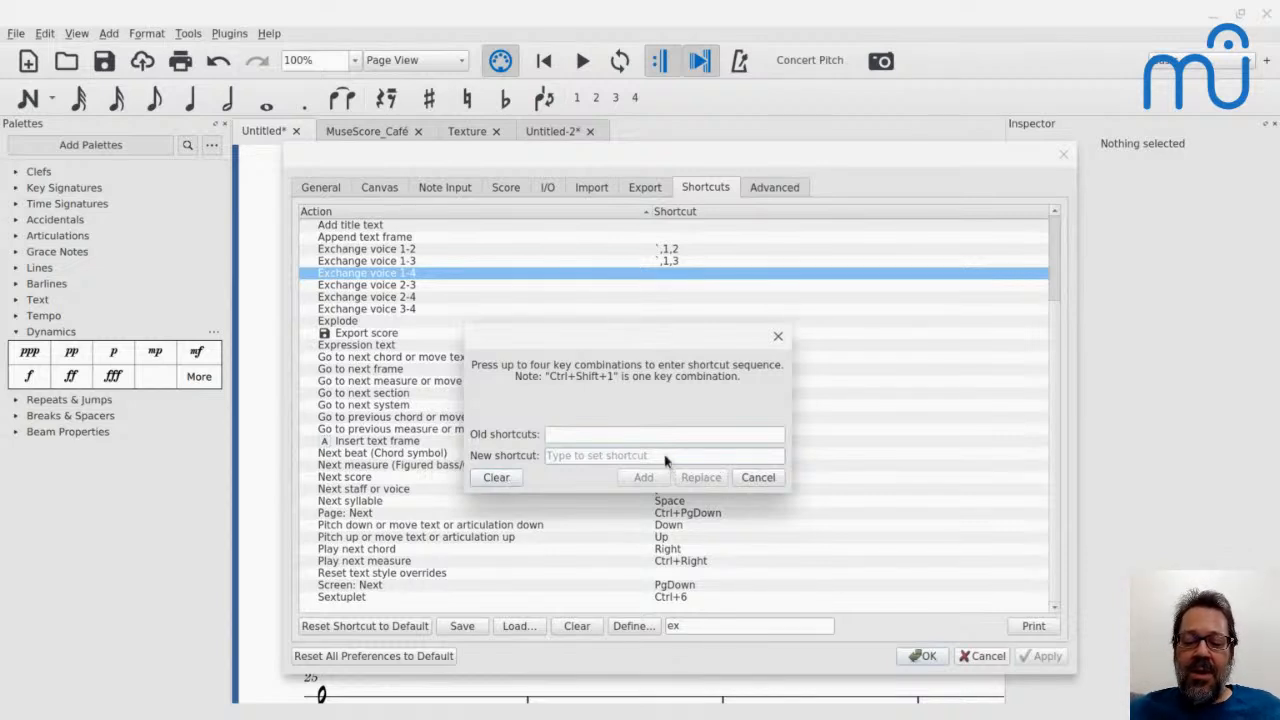
{"action": "key", "text": "0"}
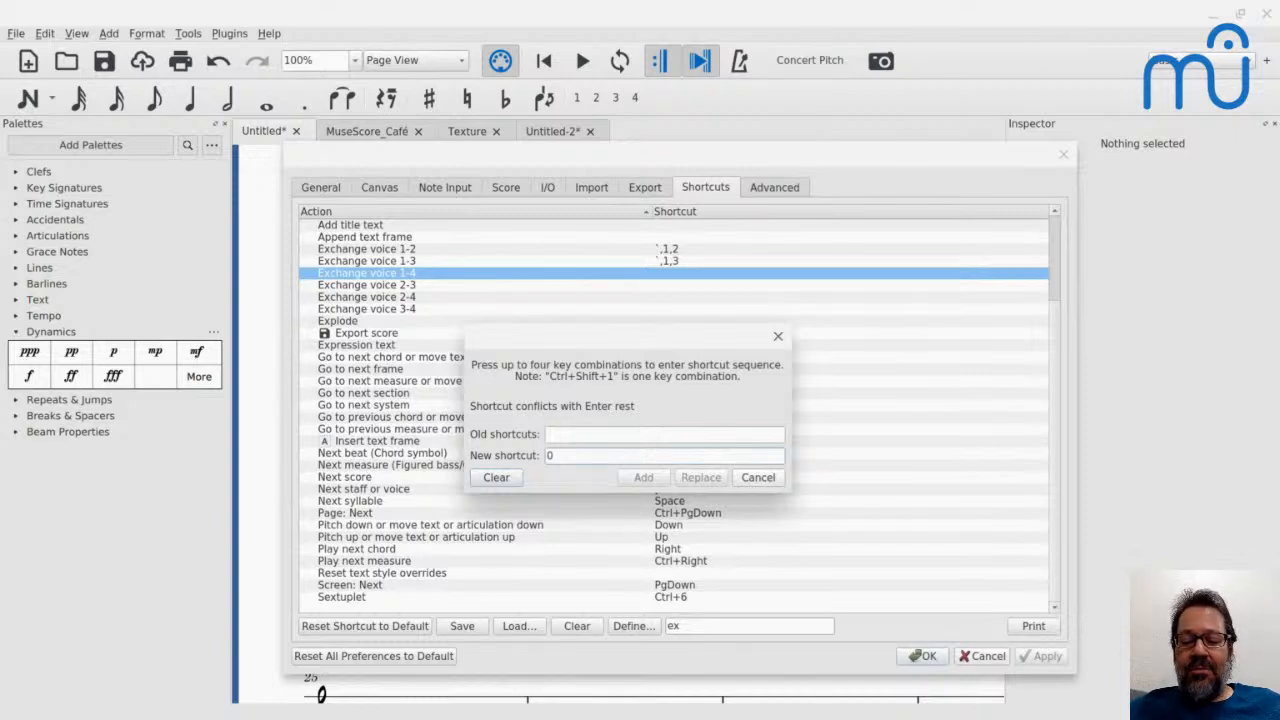
{"action": "left_click", "coordinate": [758, 477]}
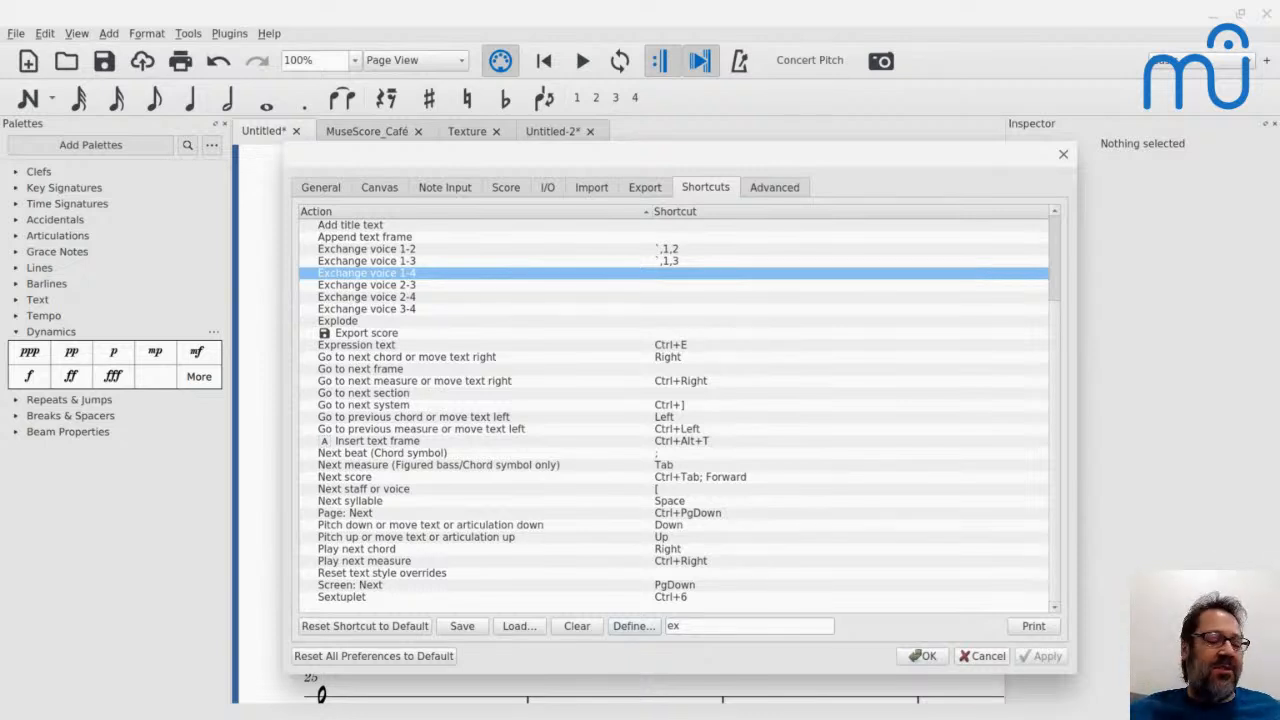
{"action": "left_click", "coordinate": [982, 656]}
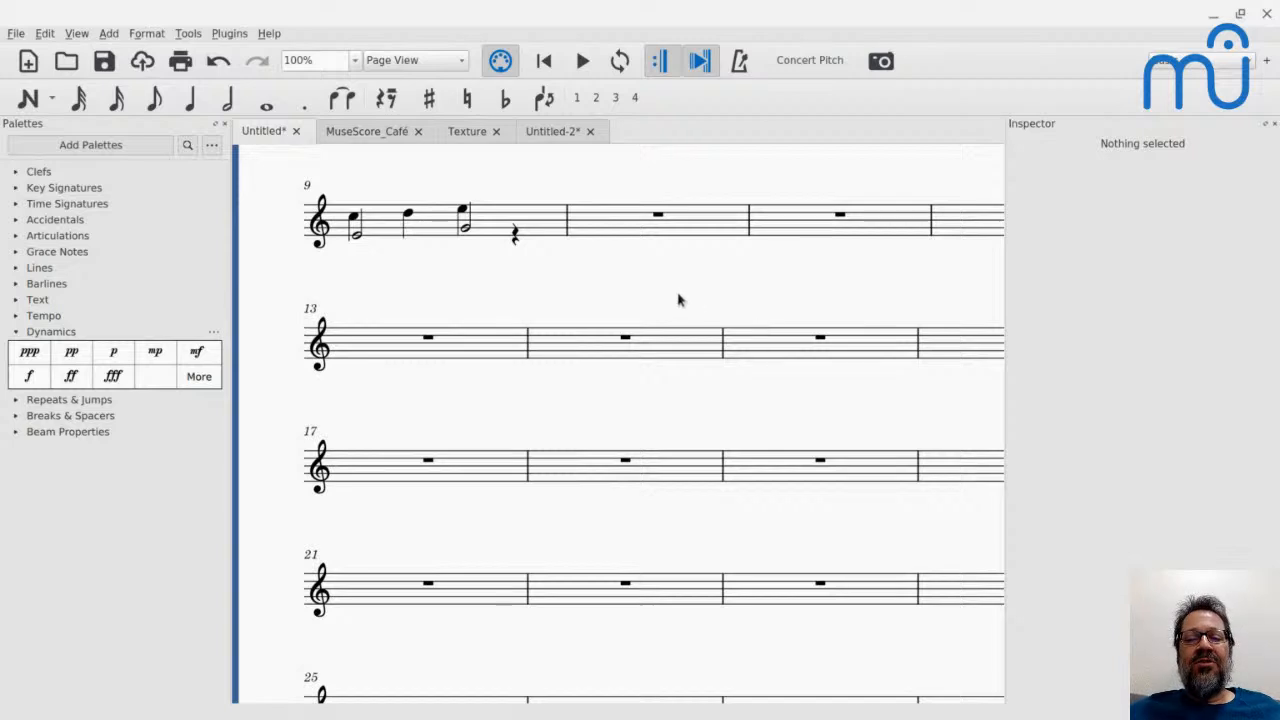
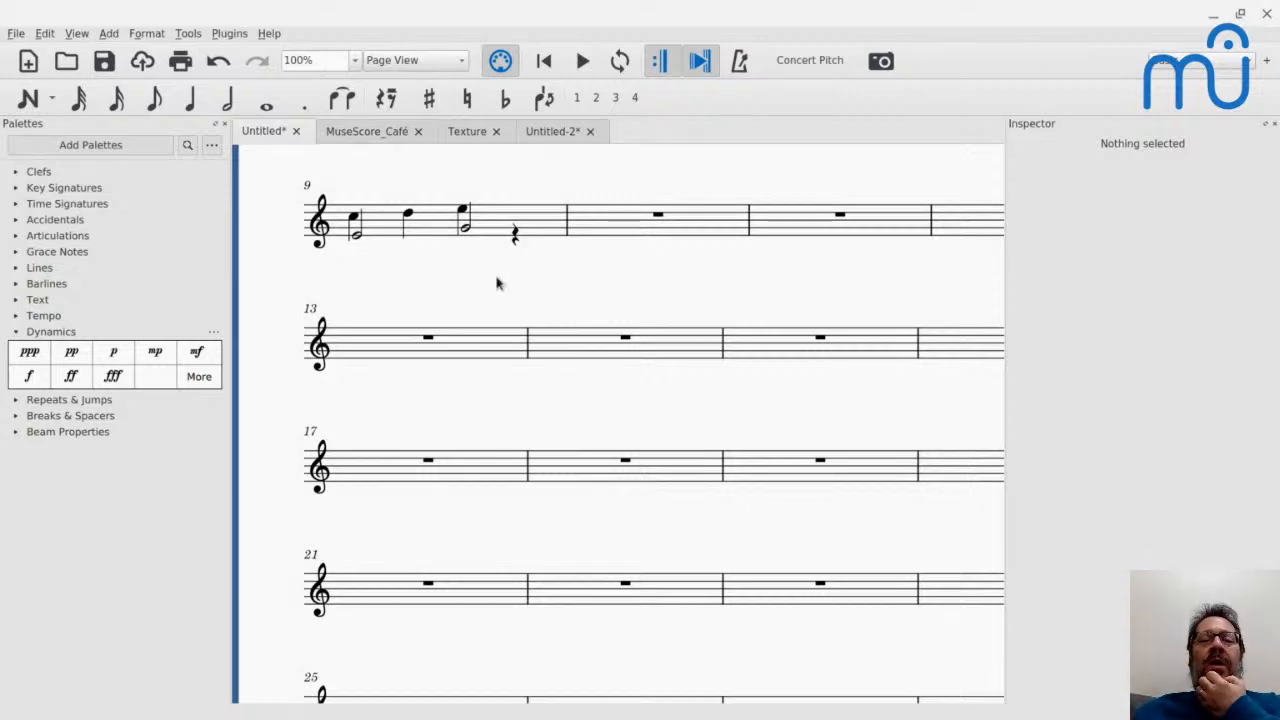
Add a second staff with a bass clef to the Piano in the score's instrument setup.
{"action": "key", "text": "Home"}
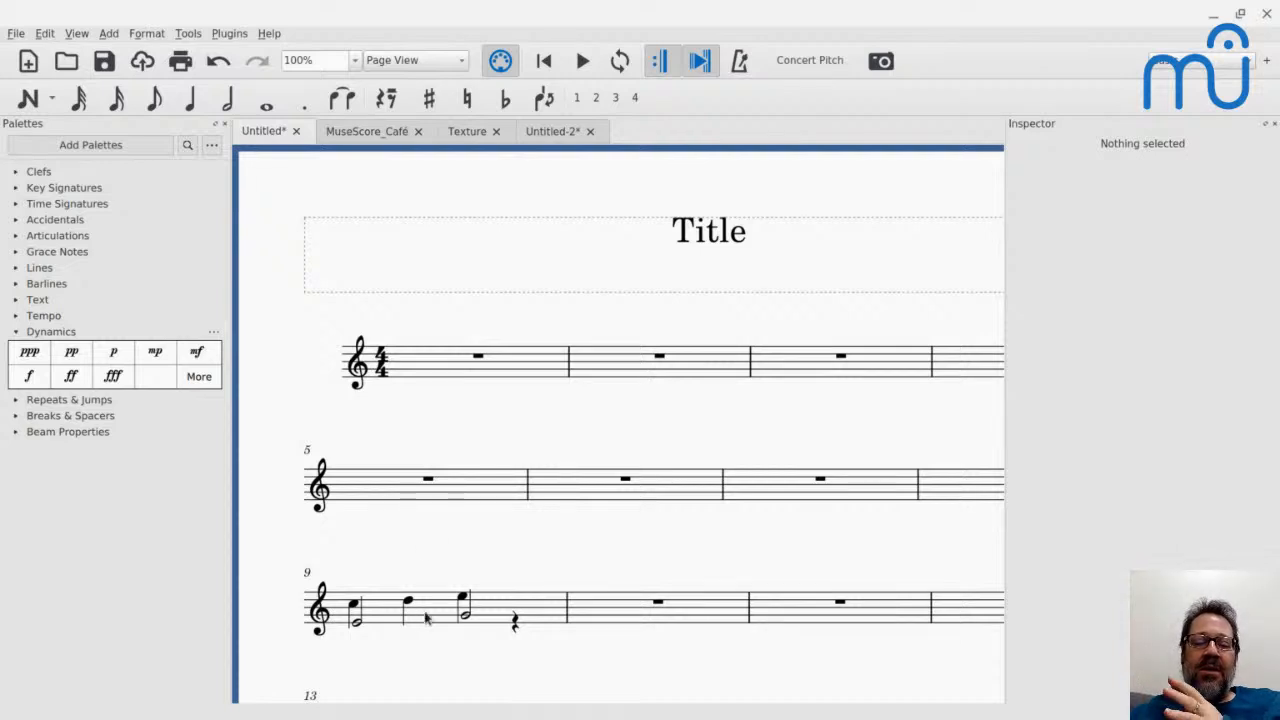
{"action": "scroll", "coordinate": [418, 605], "scroll_direction": "down", "scroll_amount": 3}
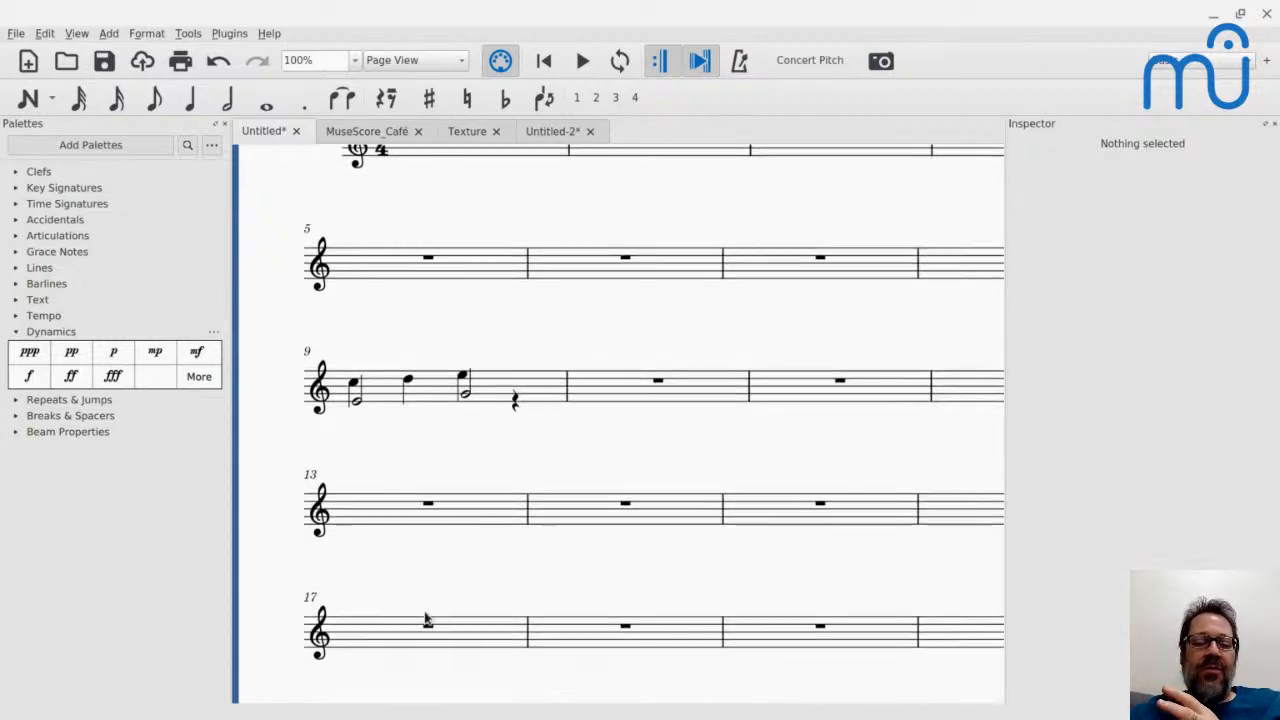
{"action": "left_click", "coordinate": [420, 399]}
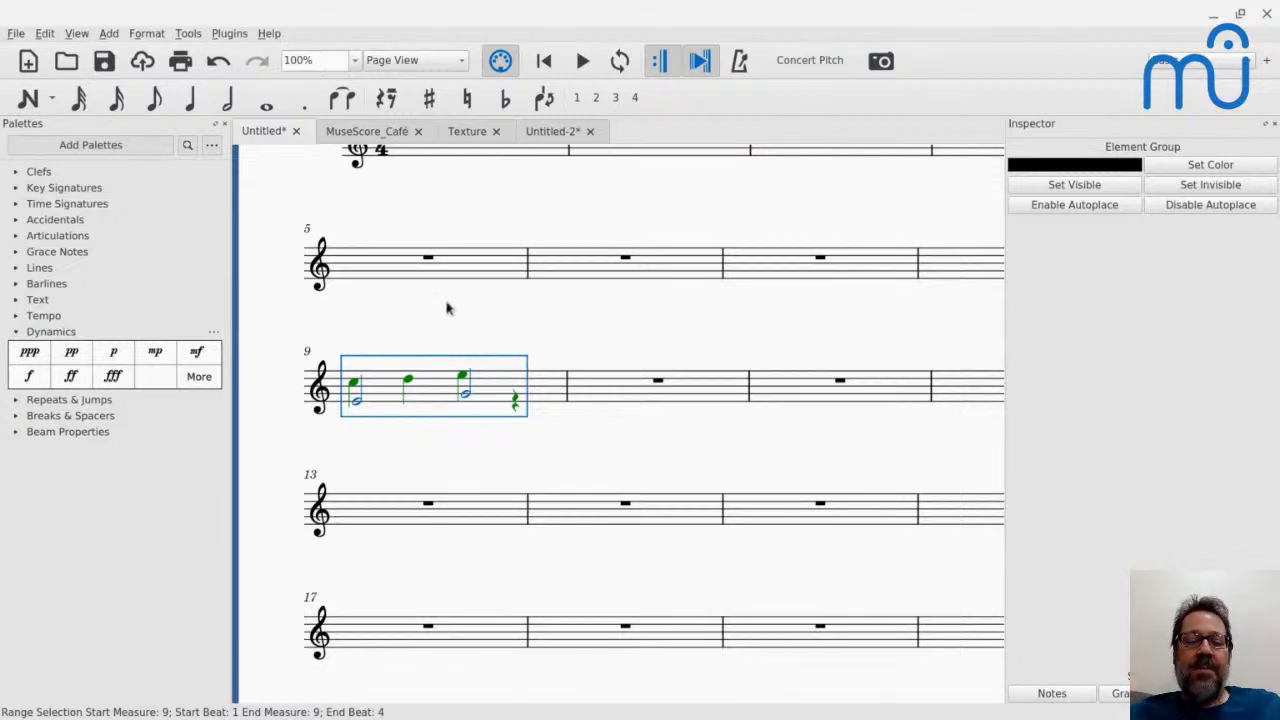
{"action": "left_click", "coordinate": [45, 33]}
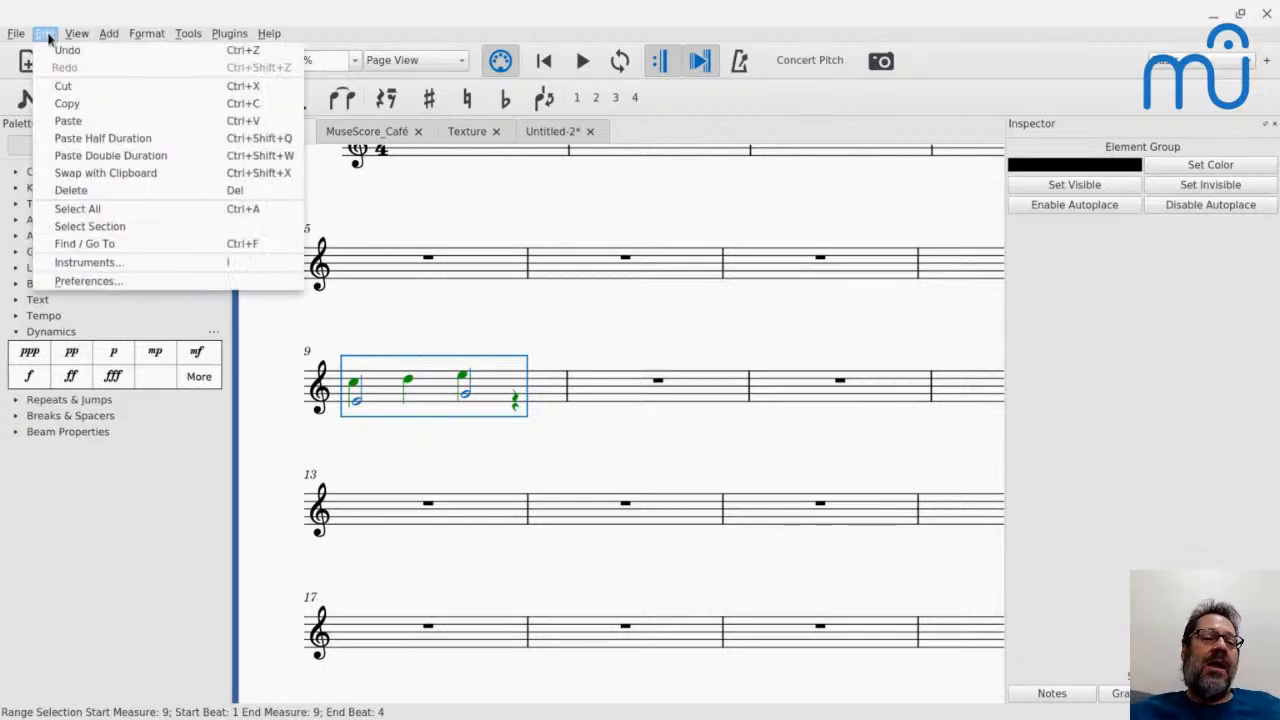
{"action": "left_click", "coordinate": [69, 263]}
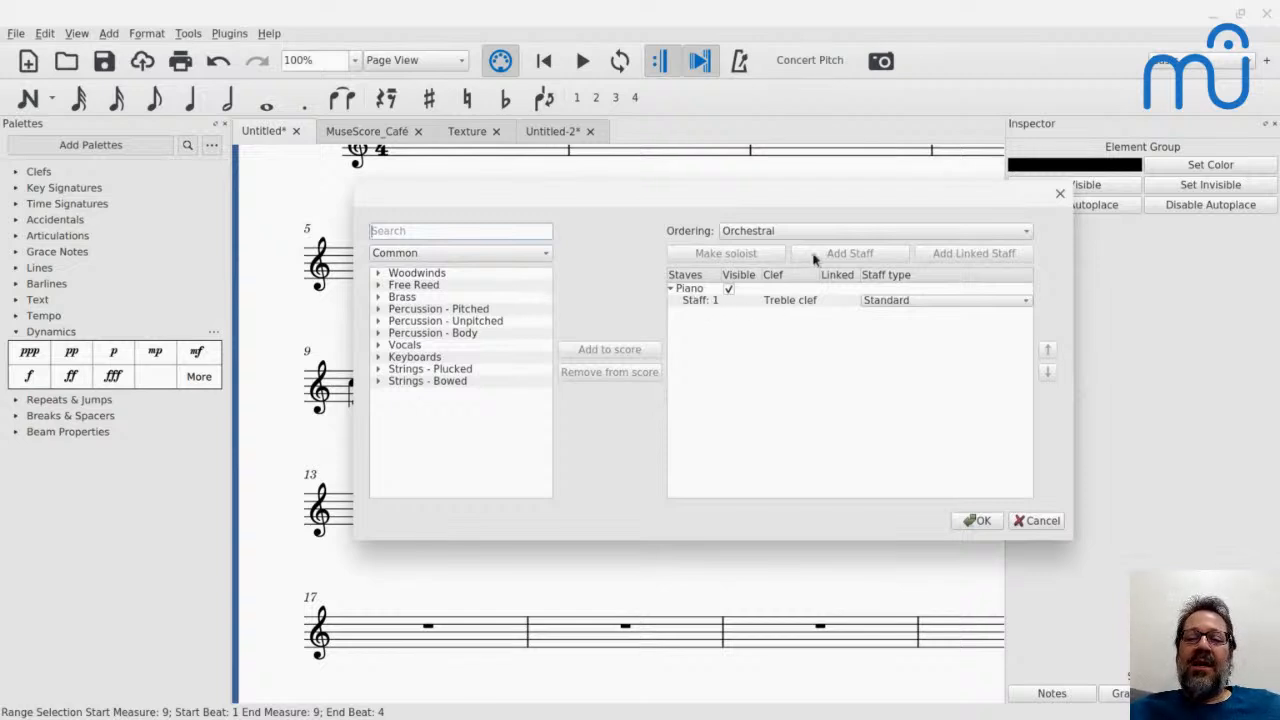
{"action": "left_click", "coordinate": [695, 291]}
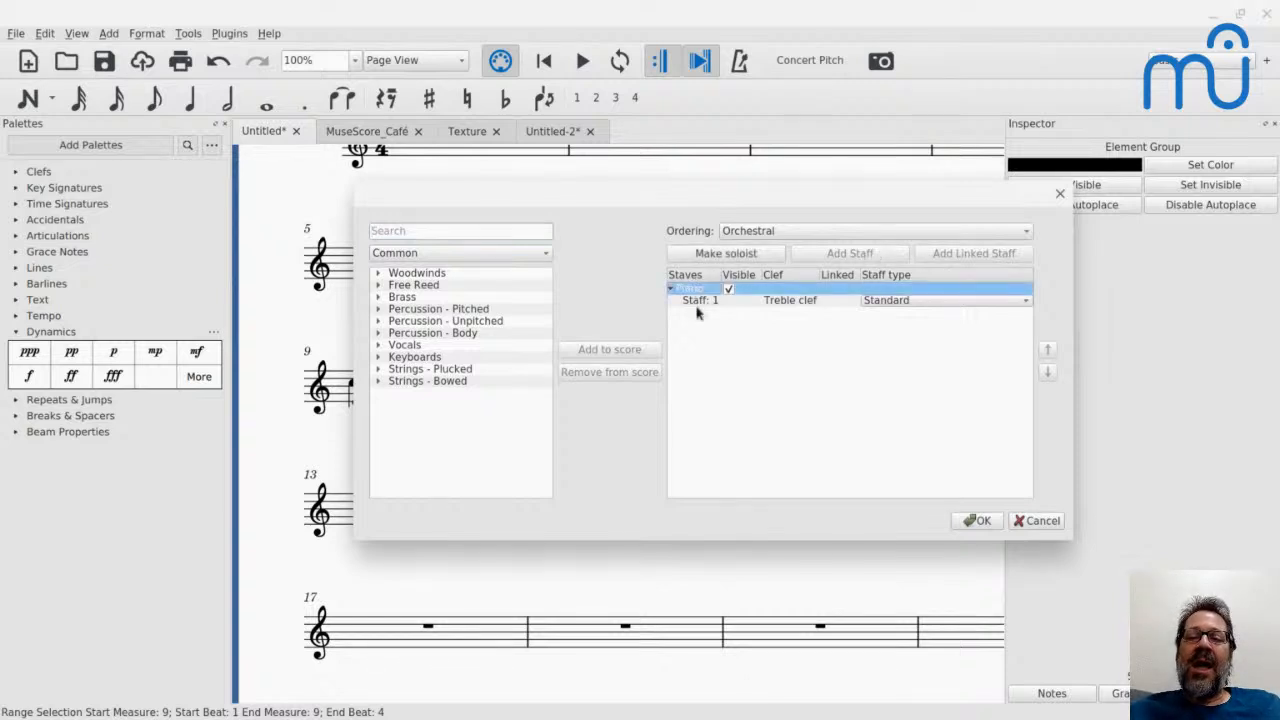
{"action": "left_click", "coordinate": [697, 306]}
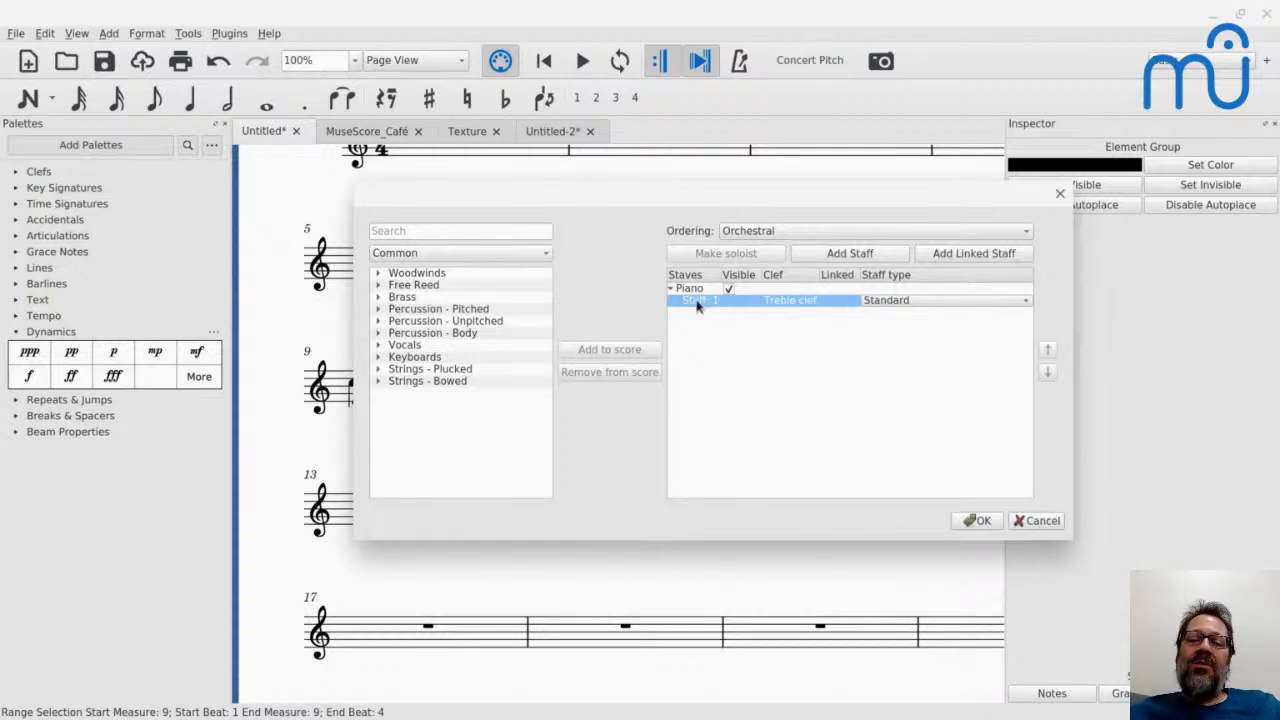
{"action": "left_click", "coordinate": [827, 259]}
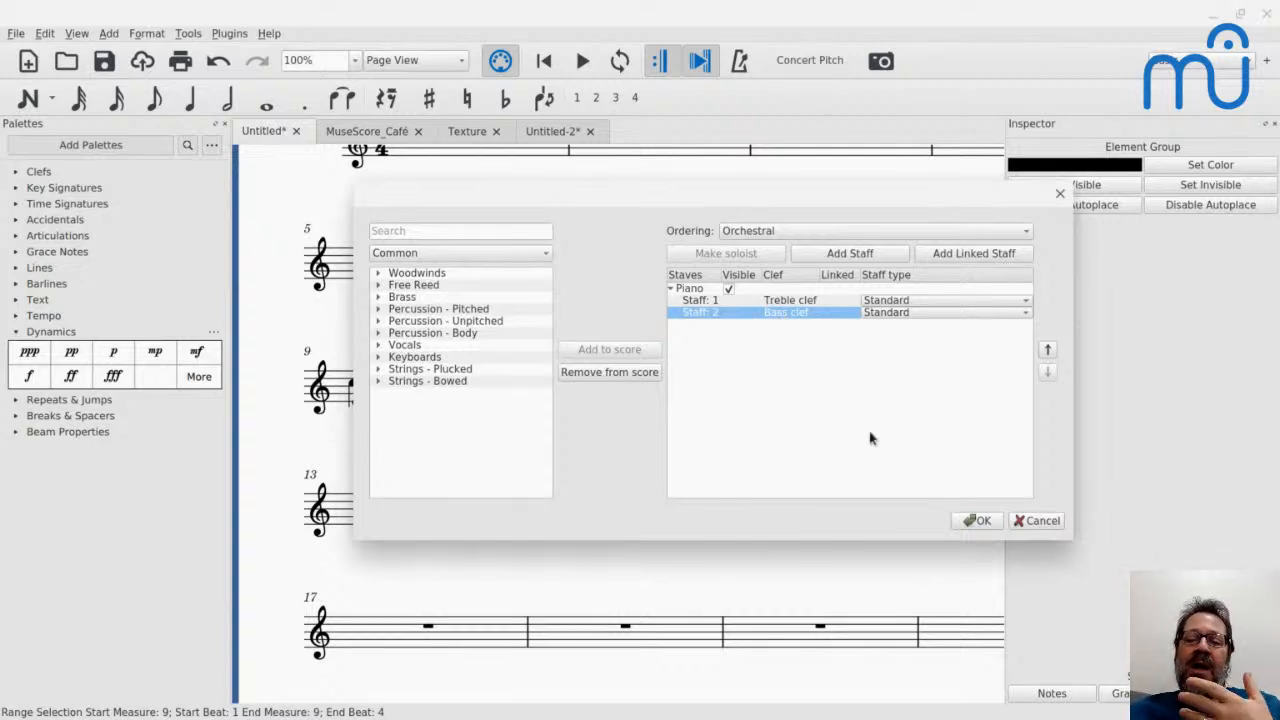
{"action": "left_click", "coordinate": [980, 522]}
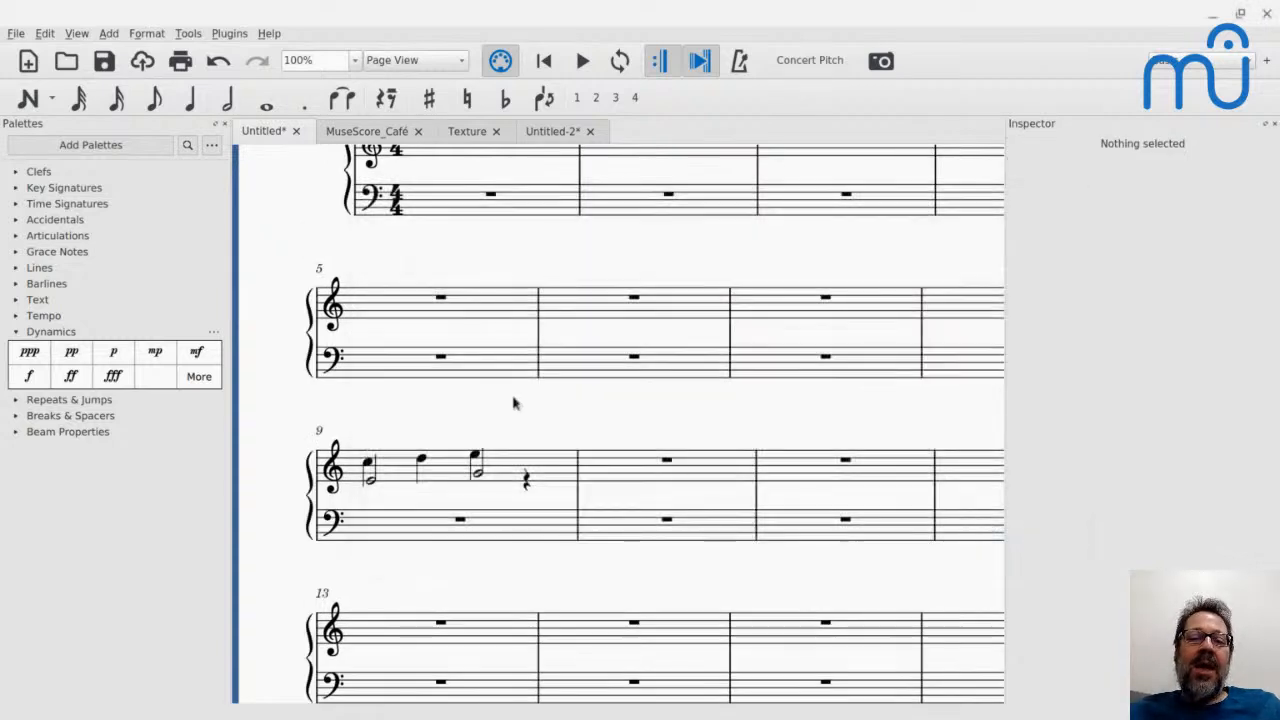
Remove the Piano's bass clef staff from the score.
{"action": "scroll", "coordinate": [500, 390], "scroll_direction": "up", "scroll_amount": 5}
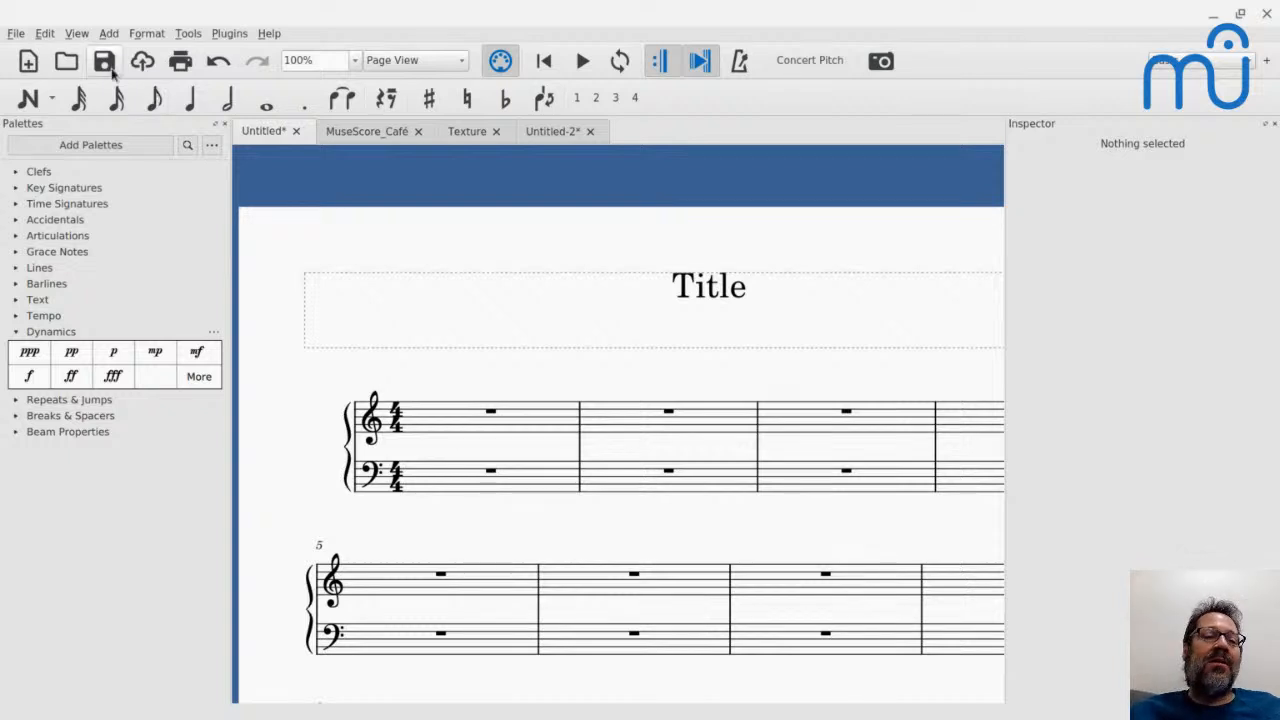
{"action": "left_click", "coordinate": [46, 35]}
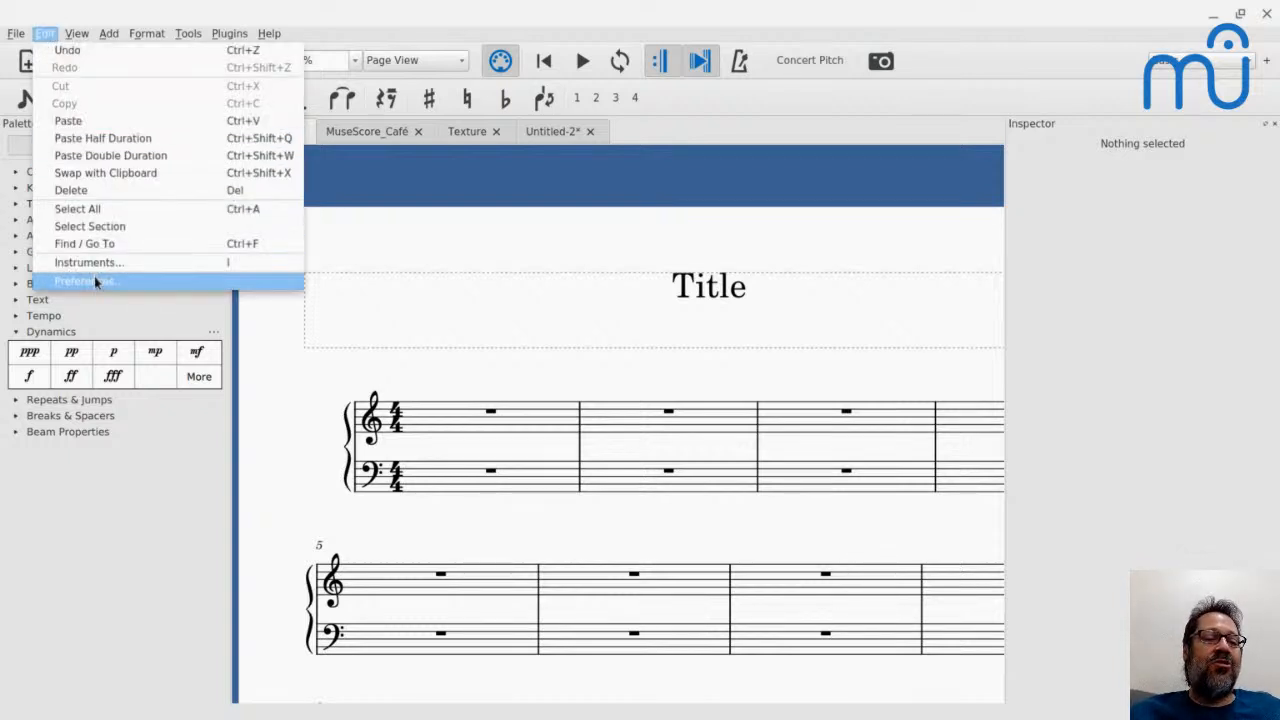
{"action": "left_click", "coordinate": [234, 263]}
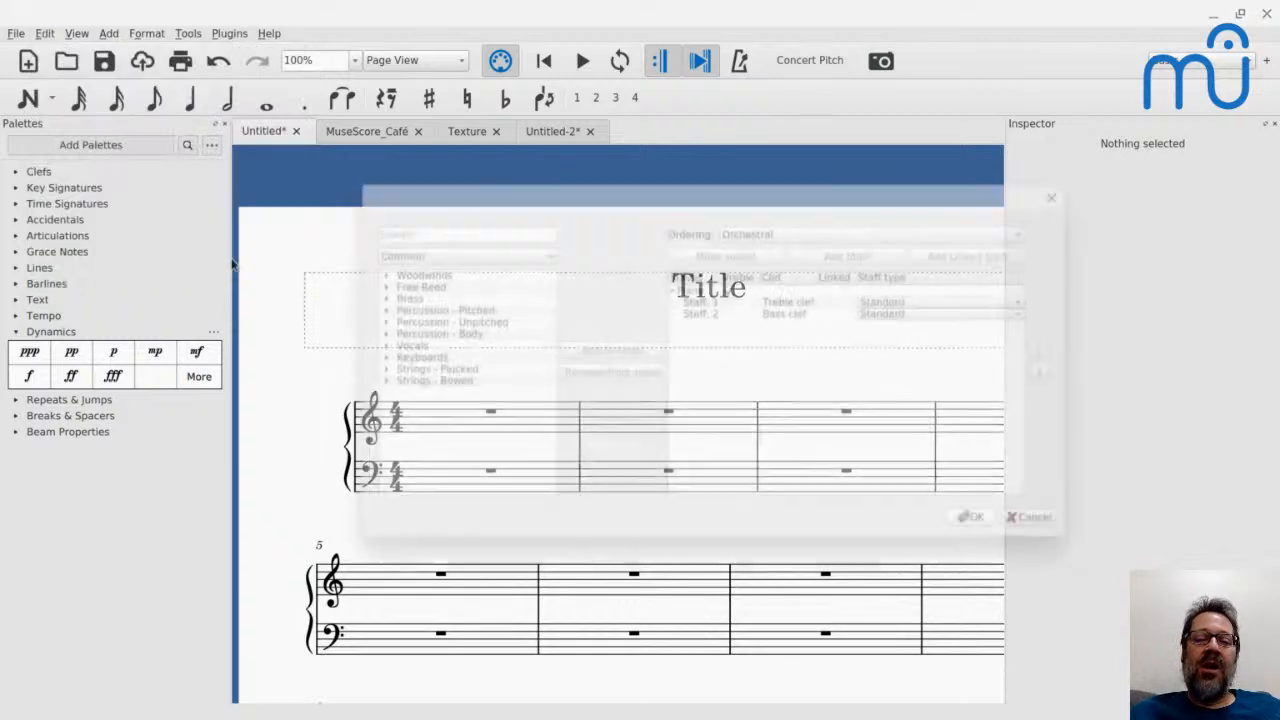
{"action": "left_click", "coordinate": [778, 313]}
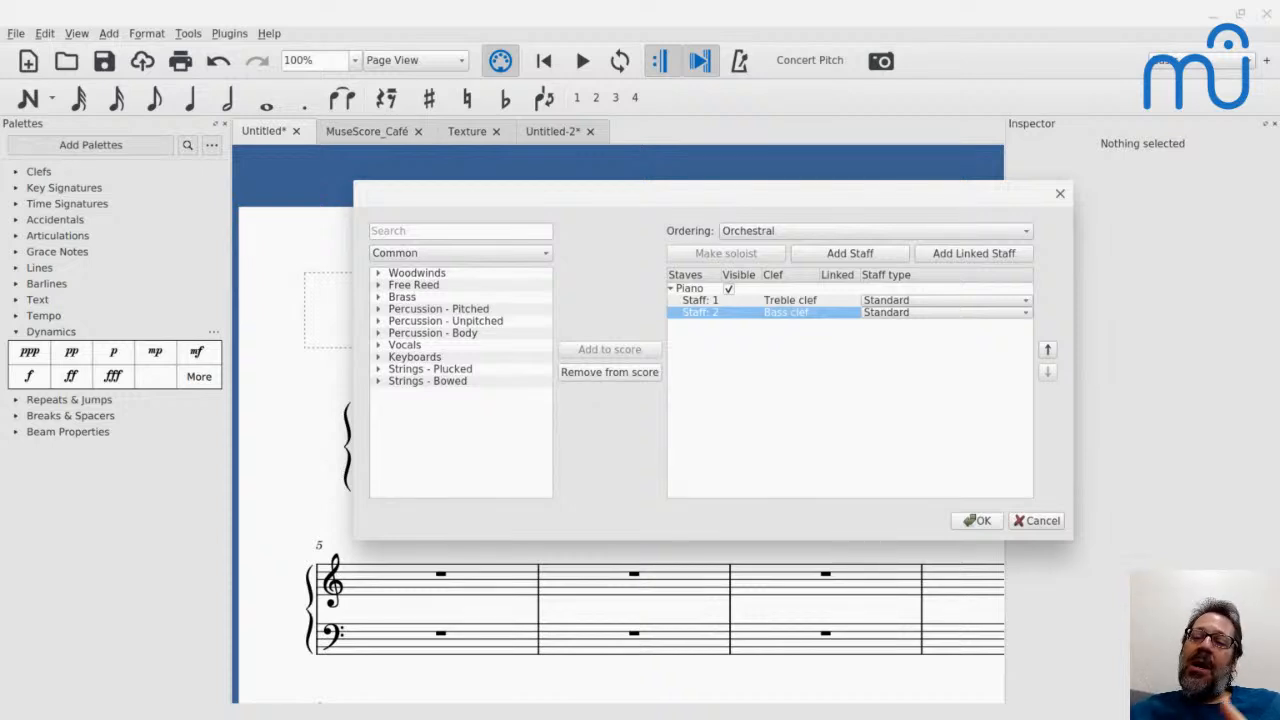
{"action": "left_click", "coordinate": [609, 372]}
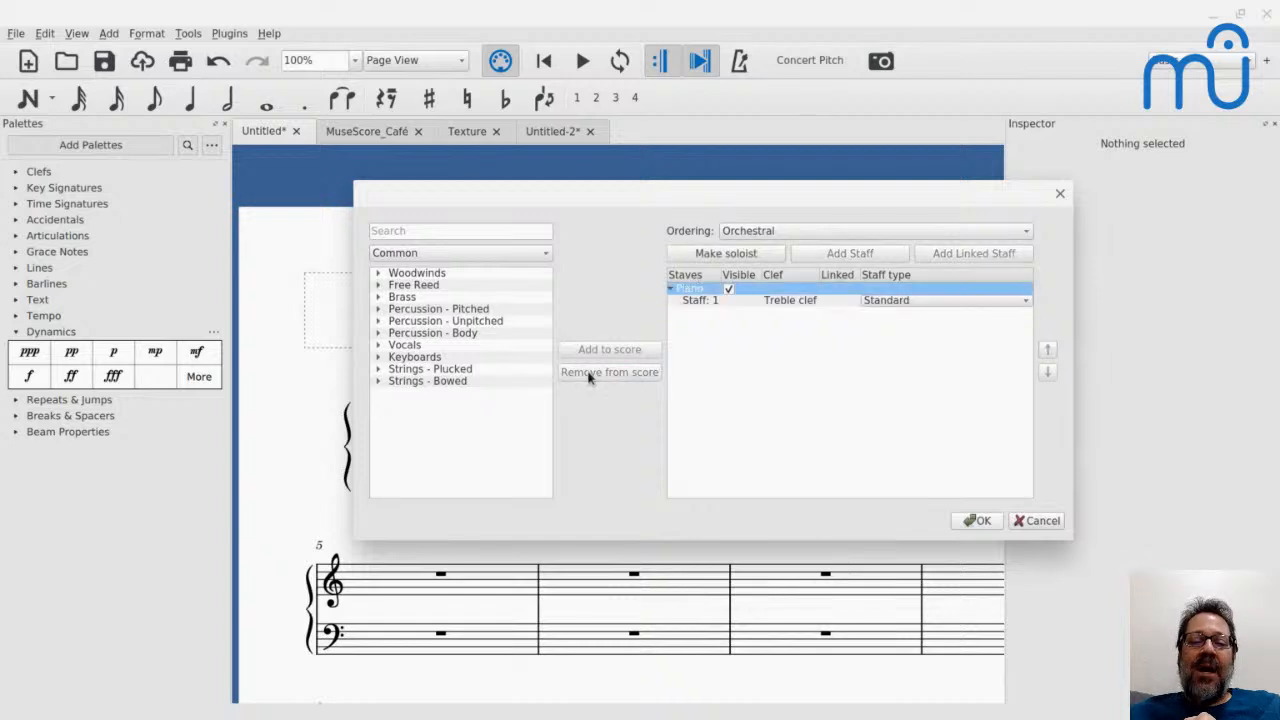
{"action": "left_click", "coordinate": [978, 521]}
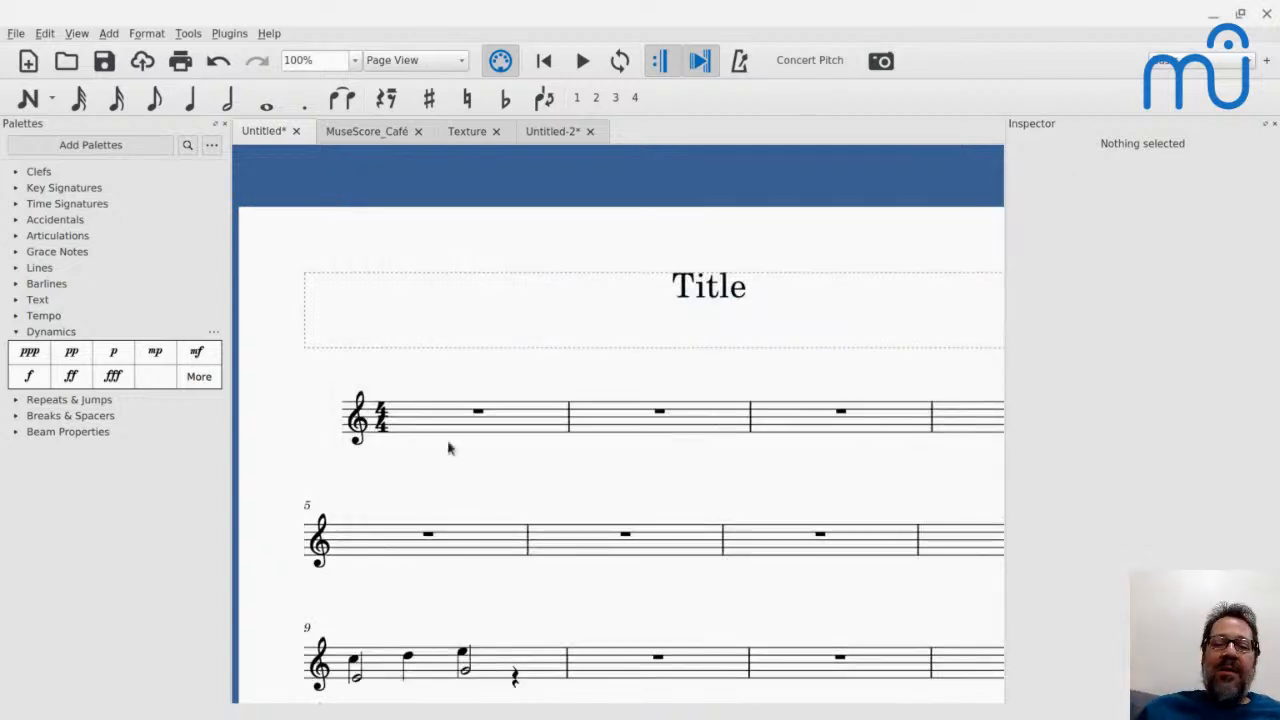
Add a B♭ Trumpet from the Brass family to the score's instruments.
{"action": "key", "text": "i"}
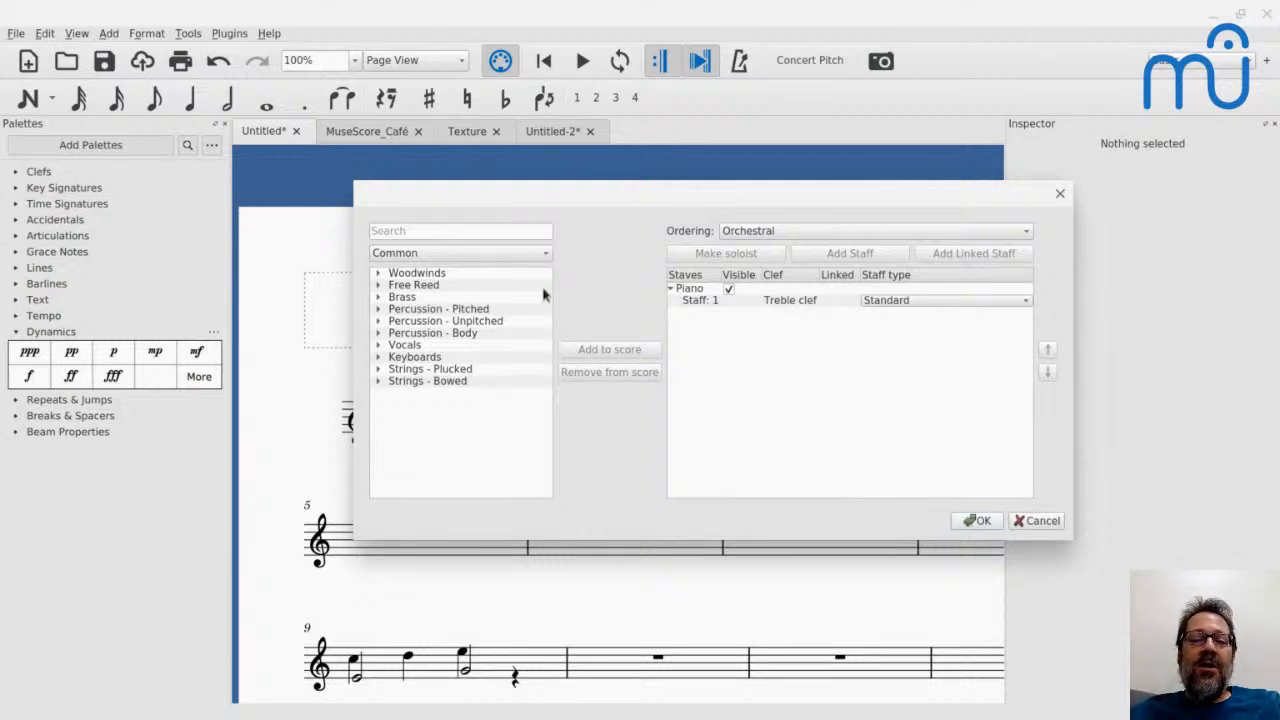
{"action": "left_click", "coordinate": [379, 299]}
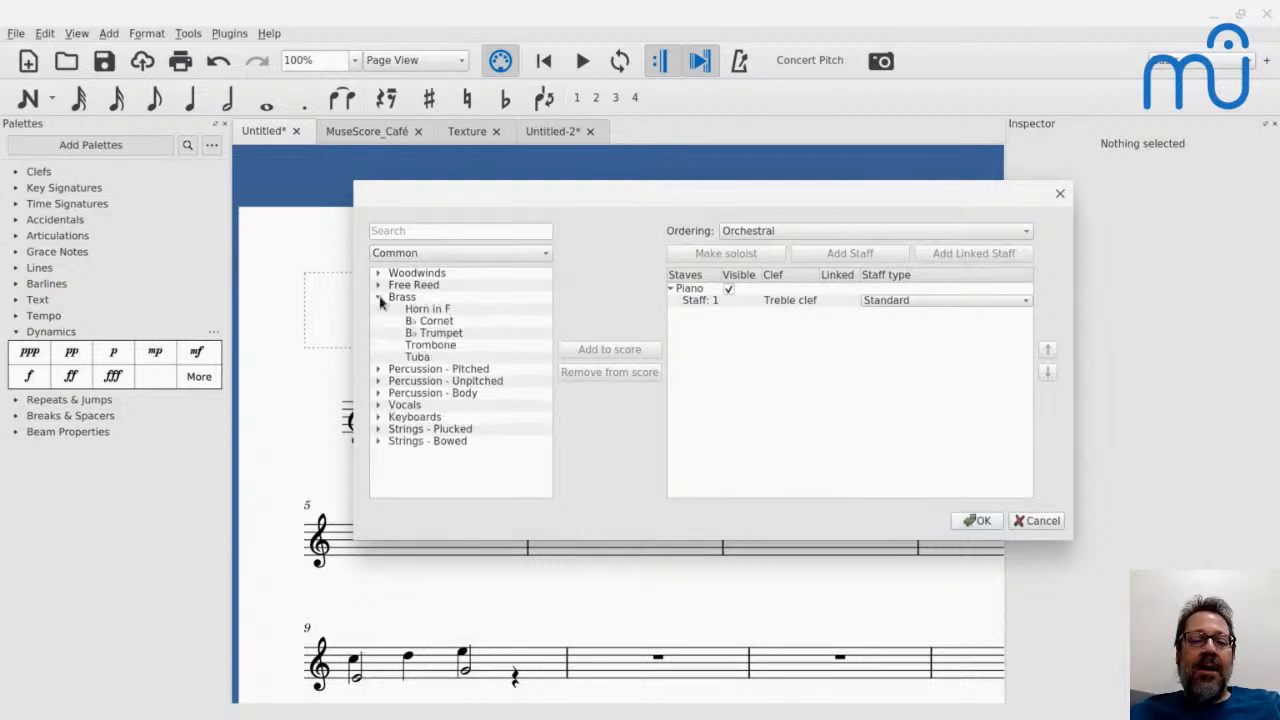
{"action": "left_click", "coordinate": [421, 334]}
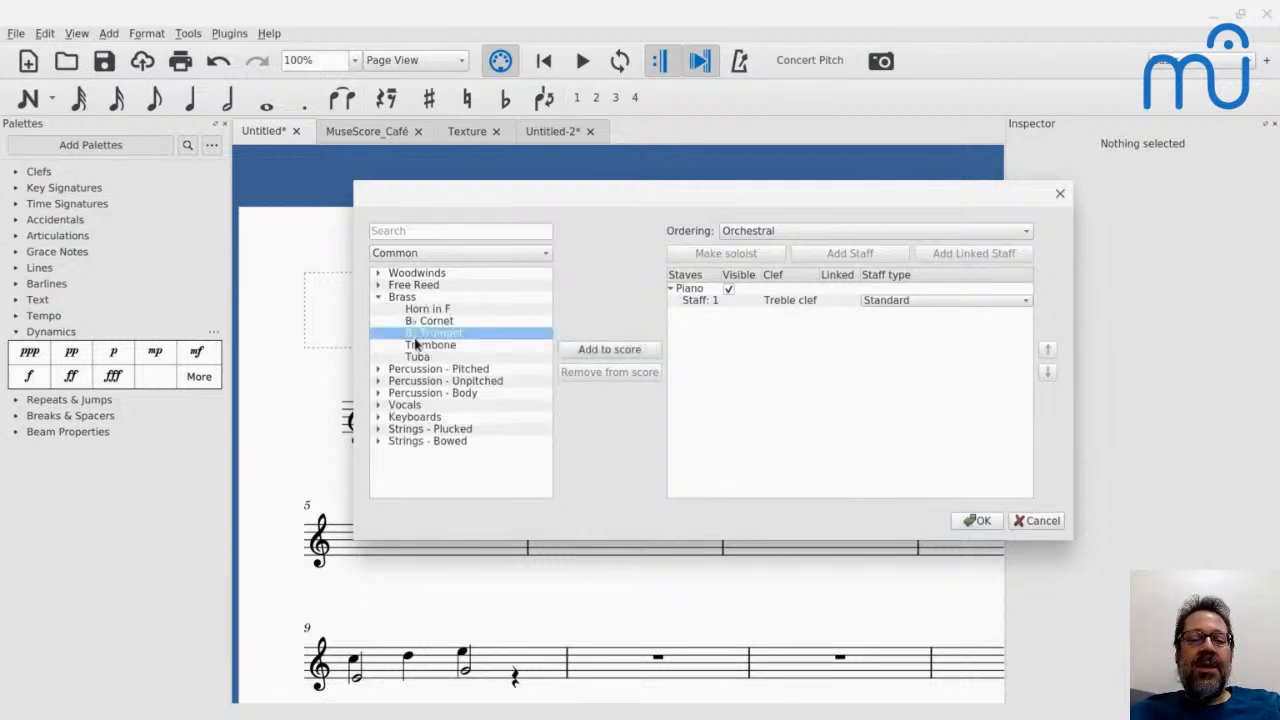
{"action": "left_click", "coordinate": [589, 349]}
{"action": "left_click", "coordinate": [966, 521]}
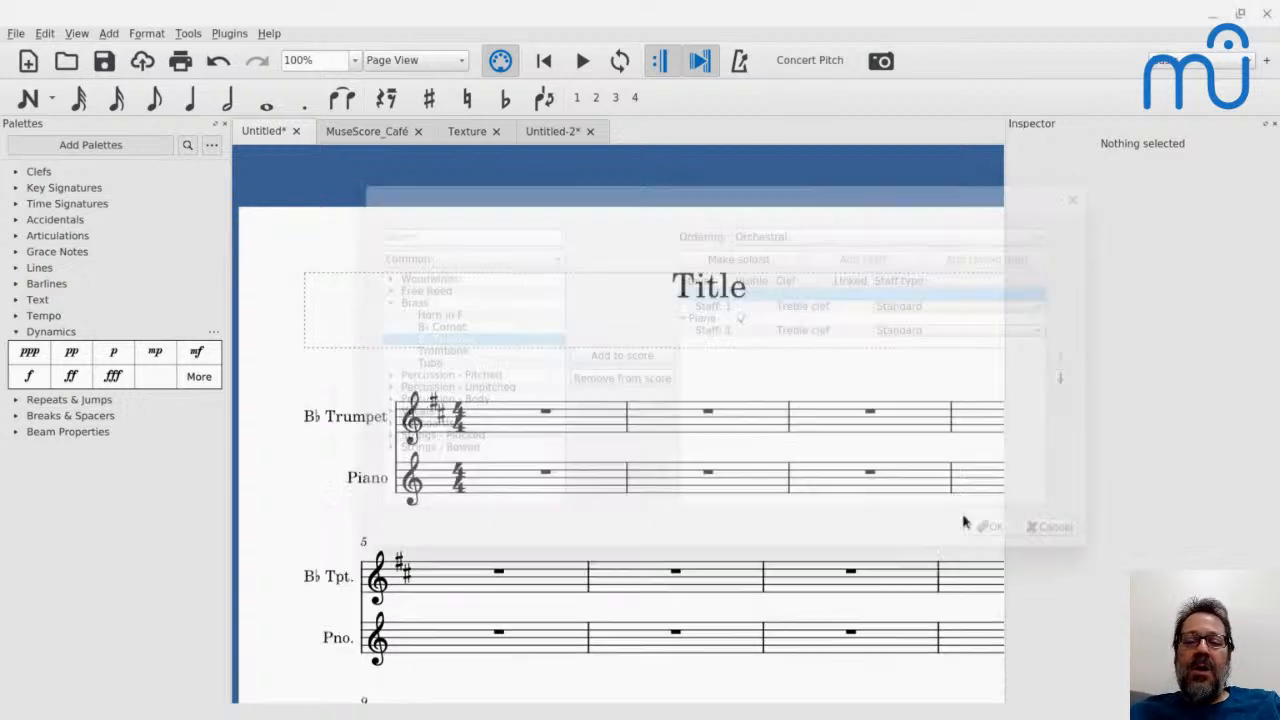
Copy the Piano's measure 9 into measure 9 of the B♭ Trumpet staff.
{"action": "scroll", "coordinate": [585, 537], "scroll_direction": "down", "scroll_amount": 5}
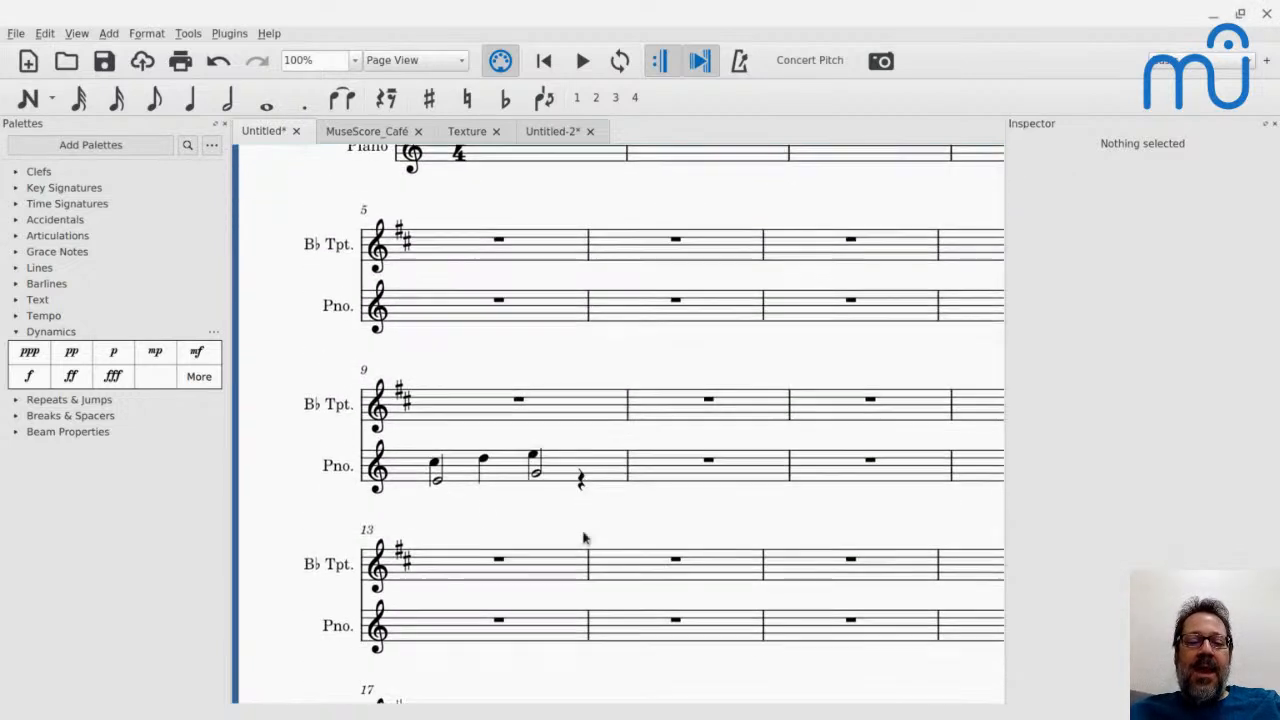
{"action": "left_click", "coordinate": [455, 478]}
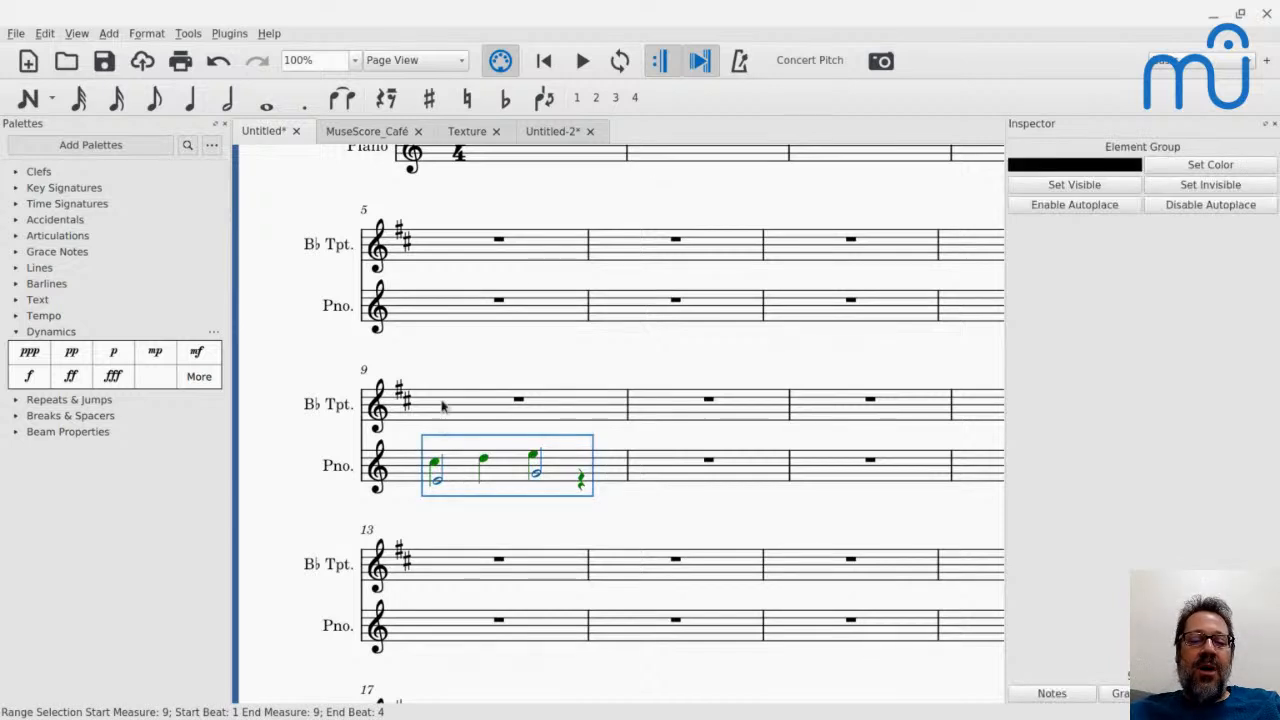
{"action": "key", "text": "ctrl+c"}
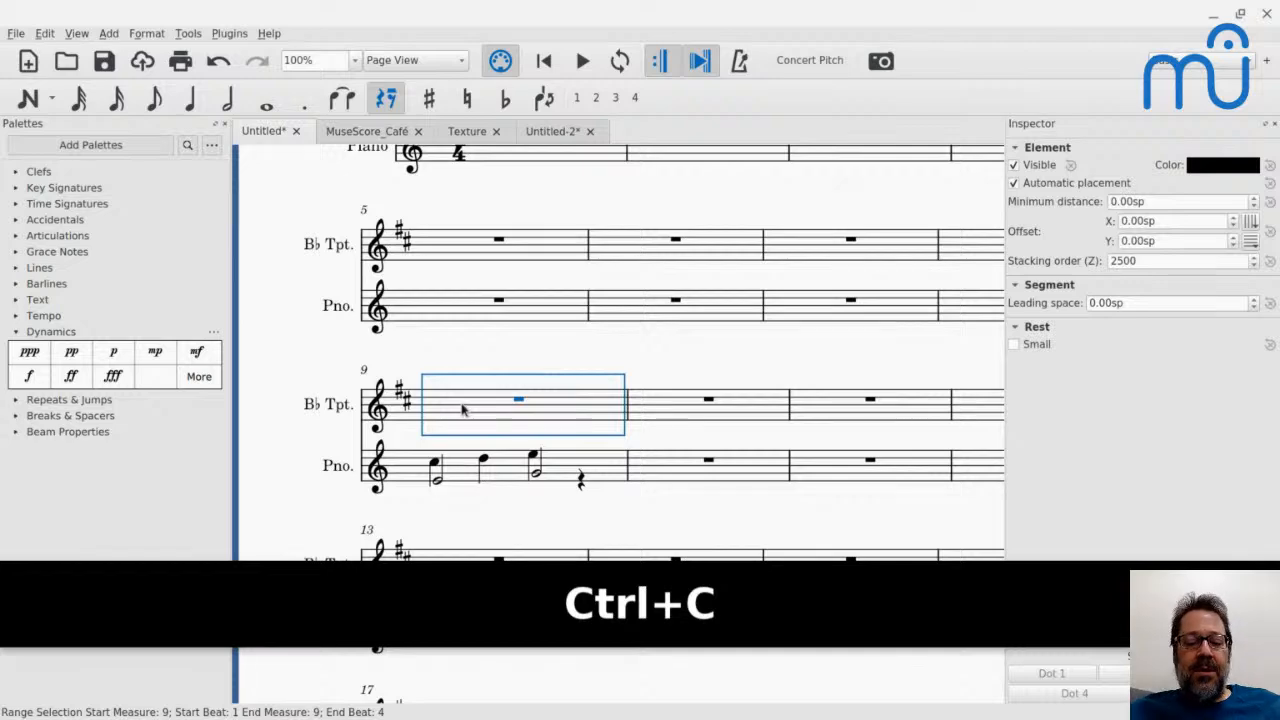
{"action": "key", "text": "ctrl+v"}
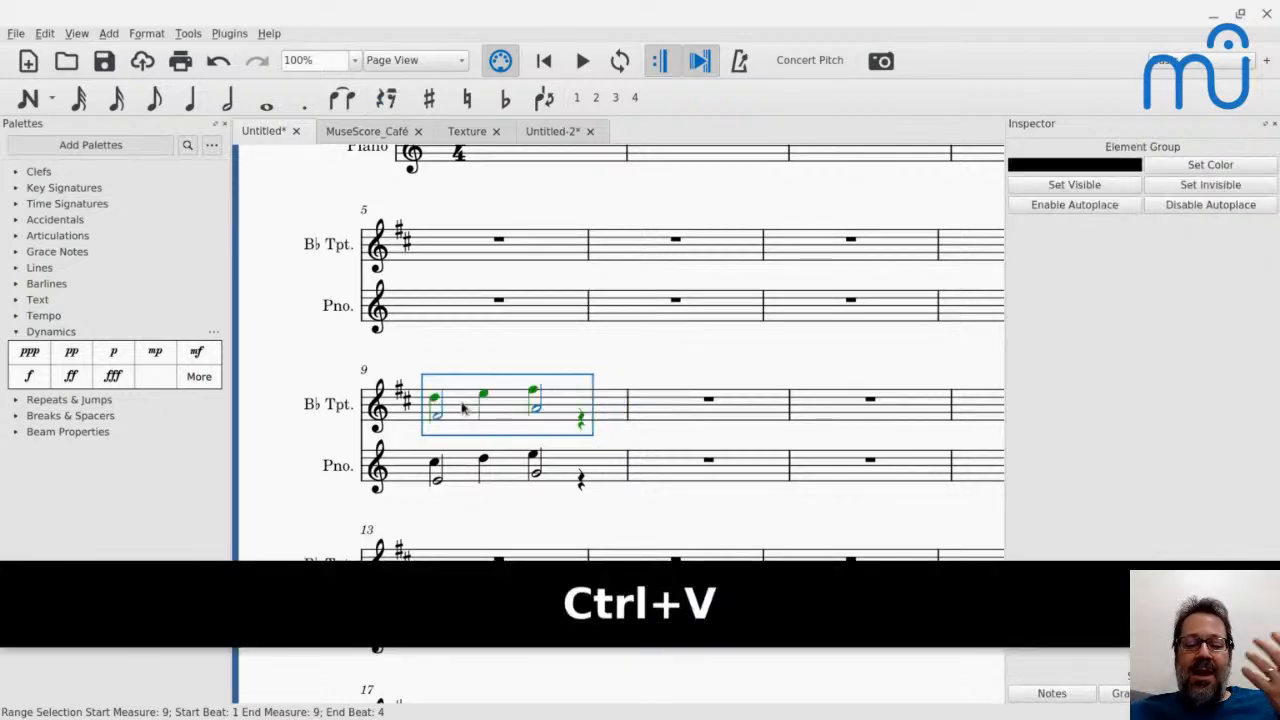
Remove the Piano from the score's instruments, keeping the B♭ Trumpet.
{"action": "key", "text": "i"}
{"action": "key", "text": "i"}
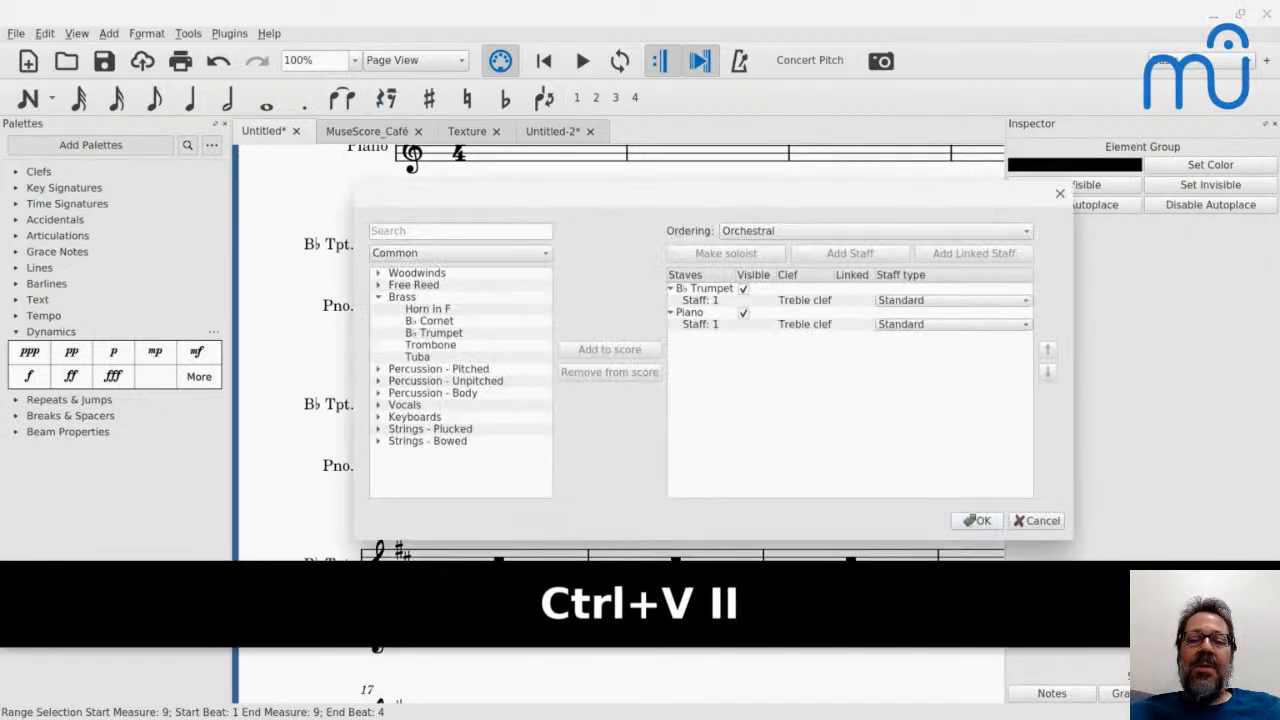
{"action": "left_click", "coordinate": [704, 314]}
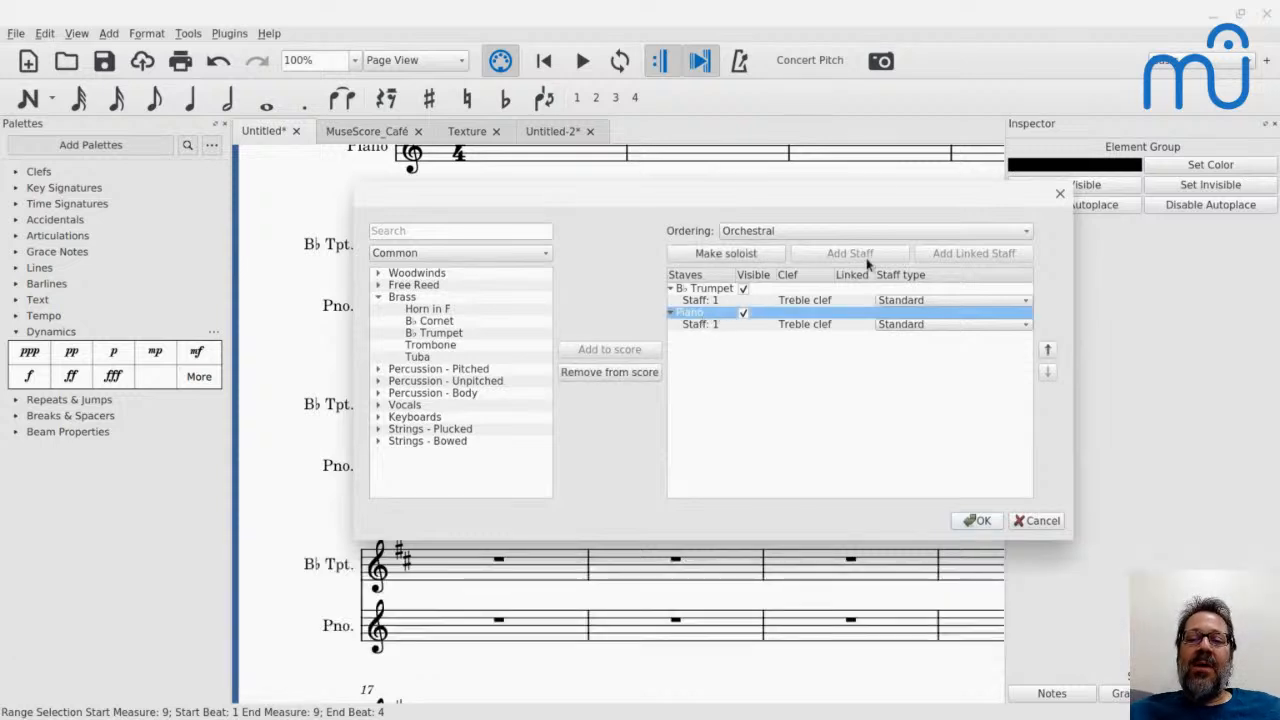
{"action": "left_click", "coordinate": [616, 372]}
{"action": "left_click", "coordinate": [990, 520]}
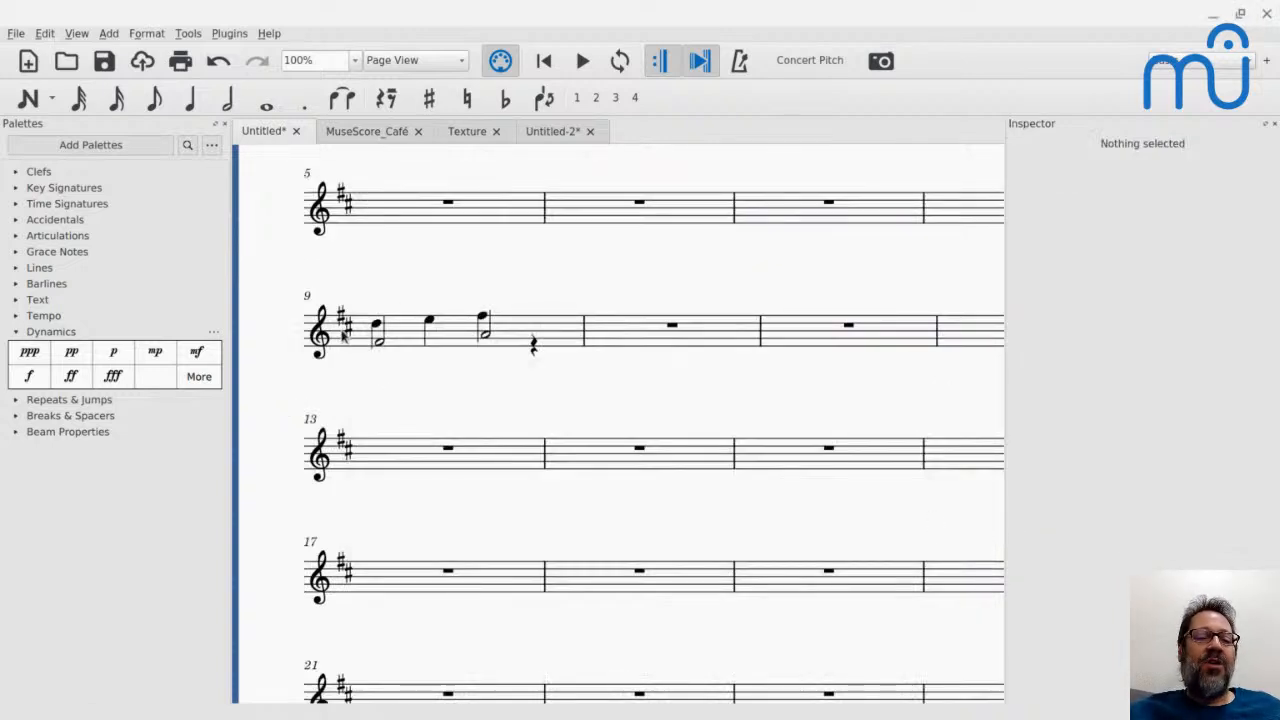
Switch the B♭ Trumpet score to Concert Pitch display.
{"action": "scroll", "coordinate": [341, 333], "scroll_direction": "up", "scroll_amount": 5}
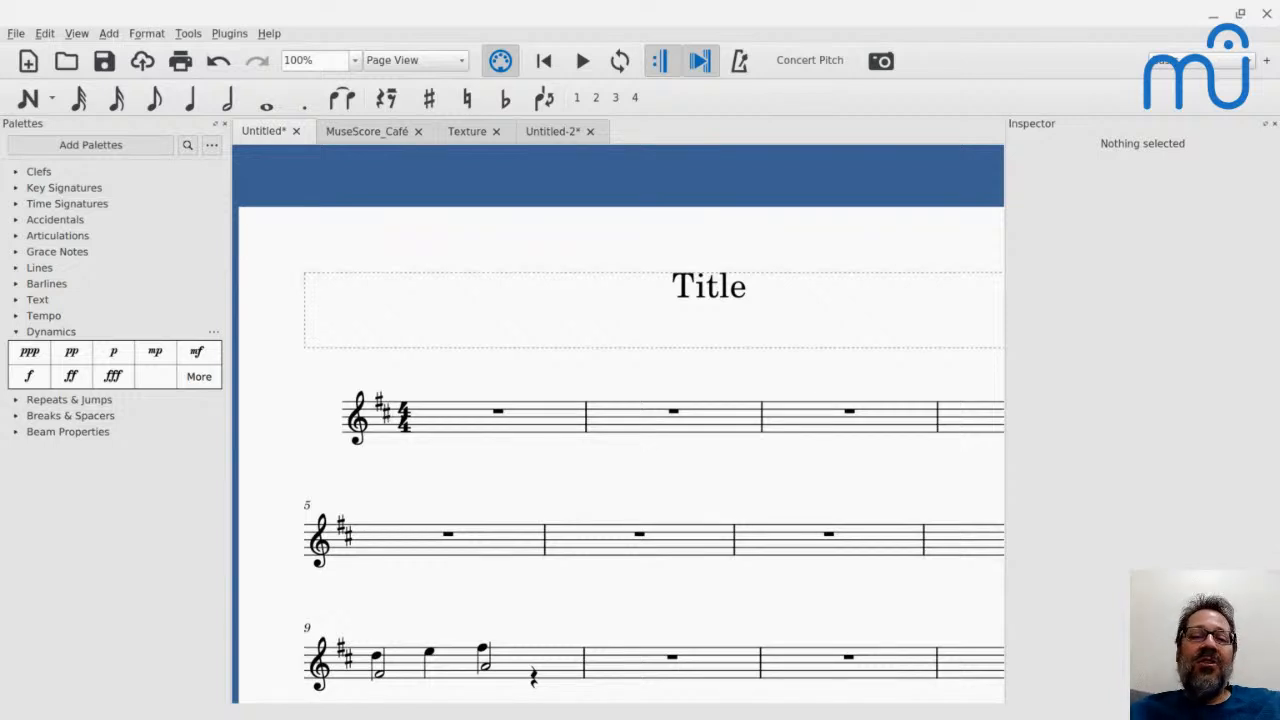
{"action": "scroll", "coordinate": [387, 384], "scroll_direction": "down", "scroll_amount": 2}
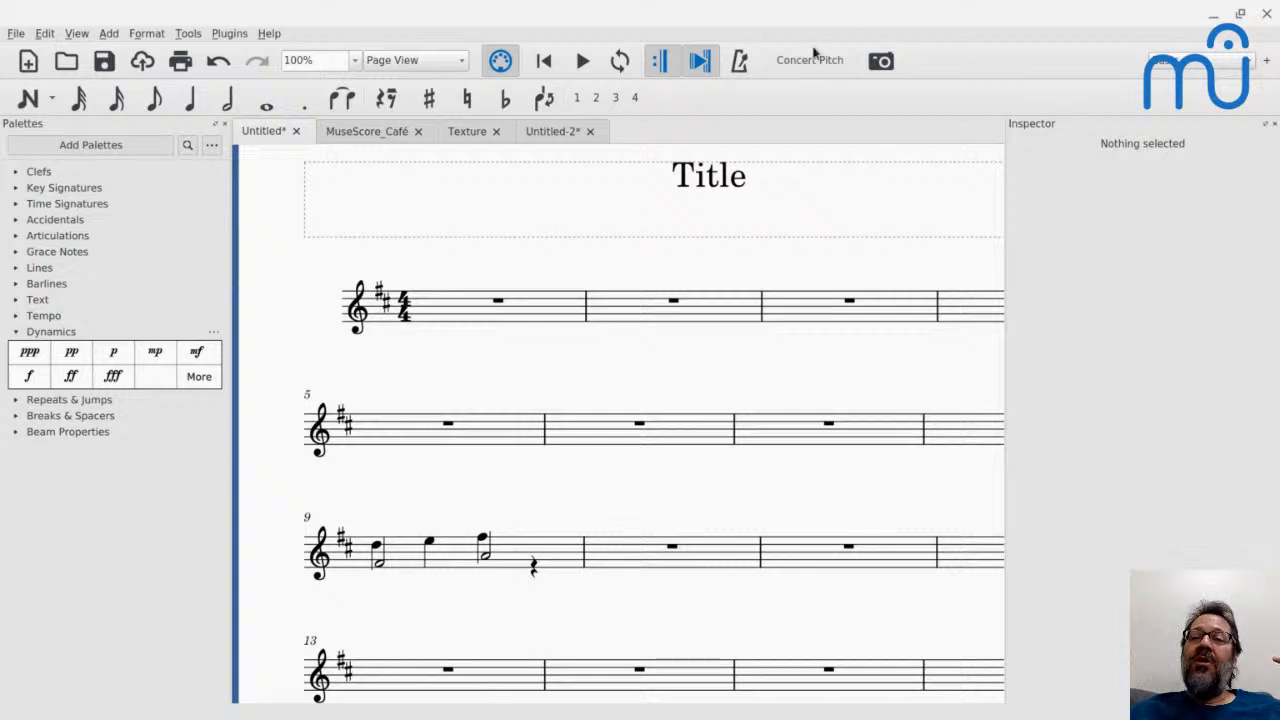
{"action": "left_click", "coordinate": [810, 61]}
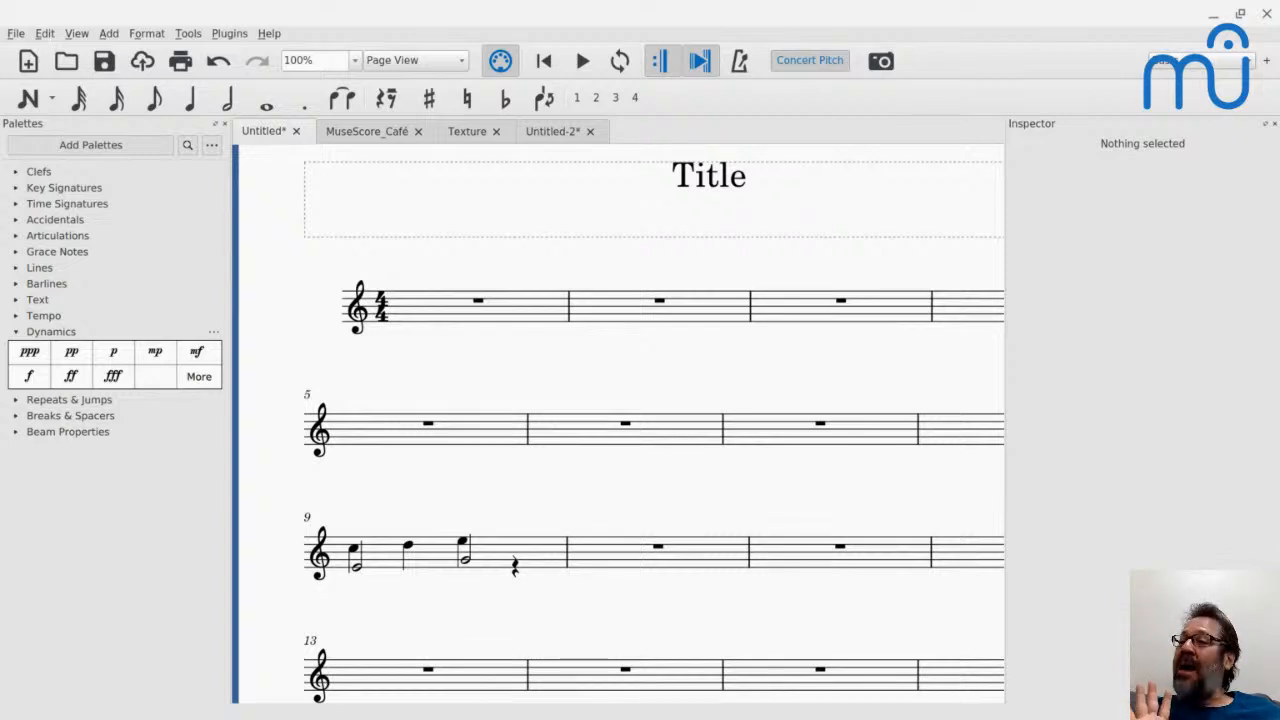
Examine the available plugins in the Plugin Manager and the list of enabled plugins, without changing anything.
{"action": "left_click", "coordinate": [229, 35]}
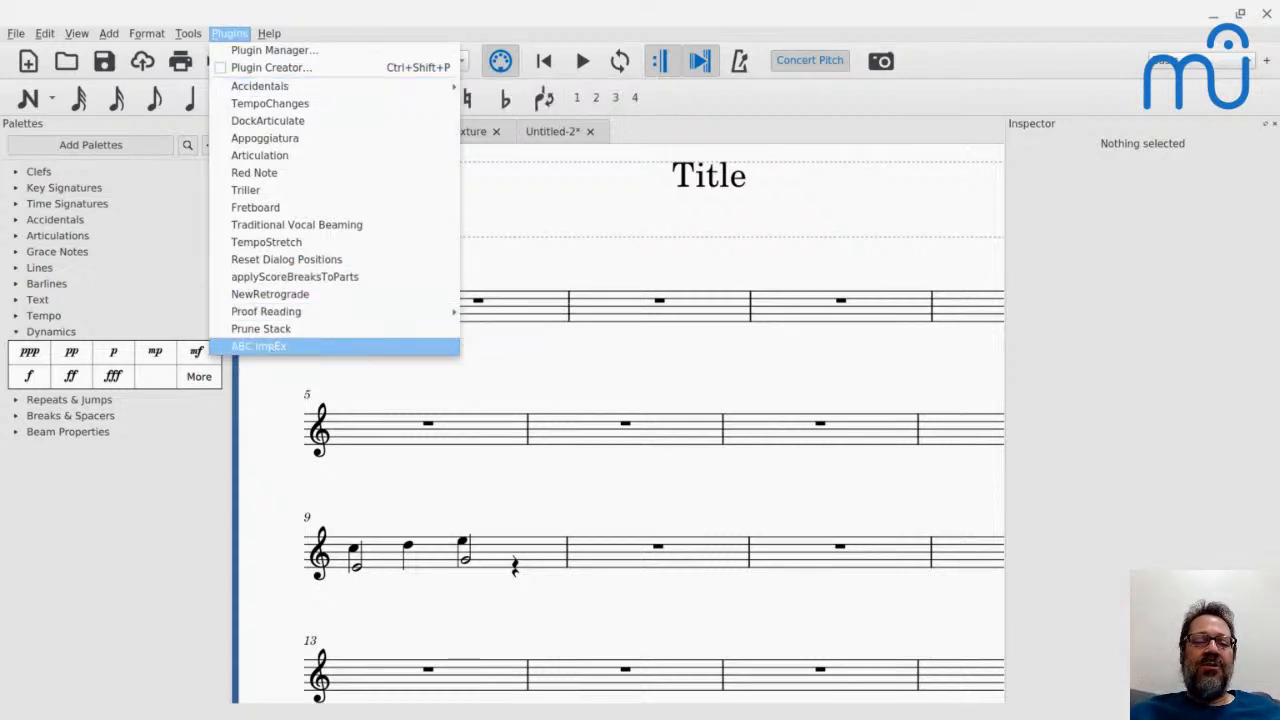
{"action": "mouse_move", "coordinate": [263, 89]}
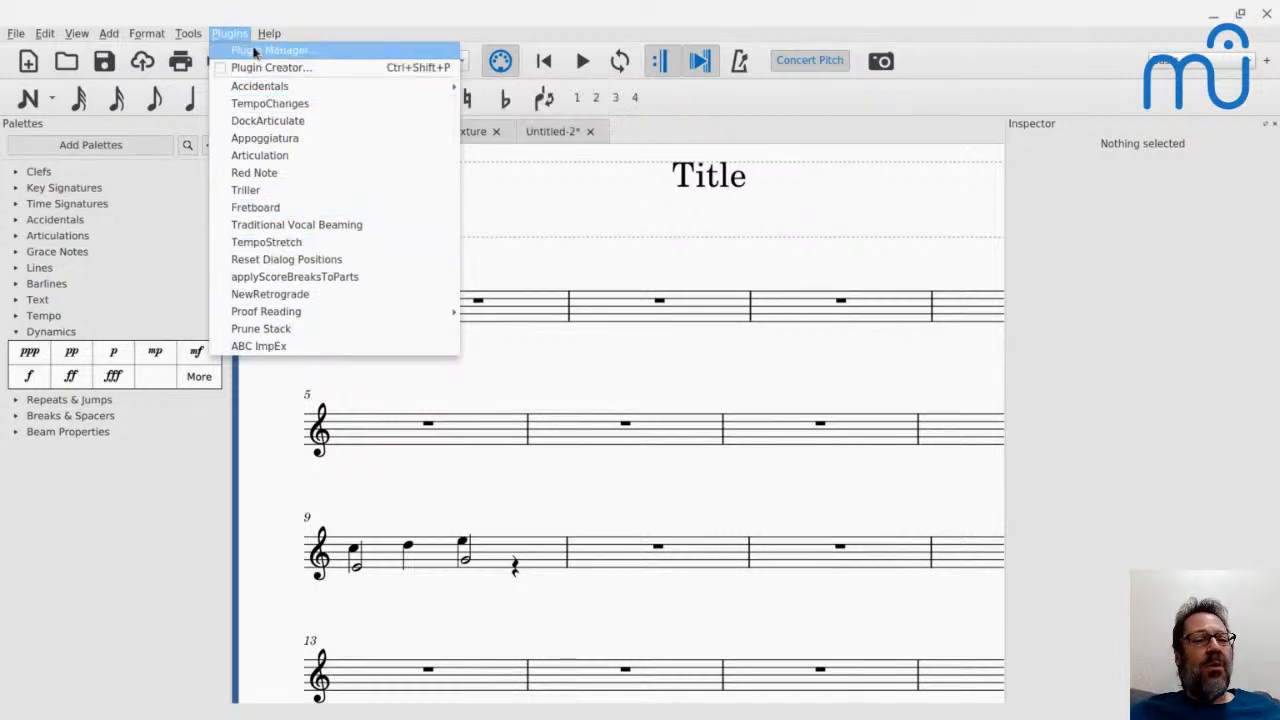
{"action": "left_click", "coordinate": [260, 50]}
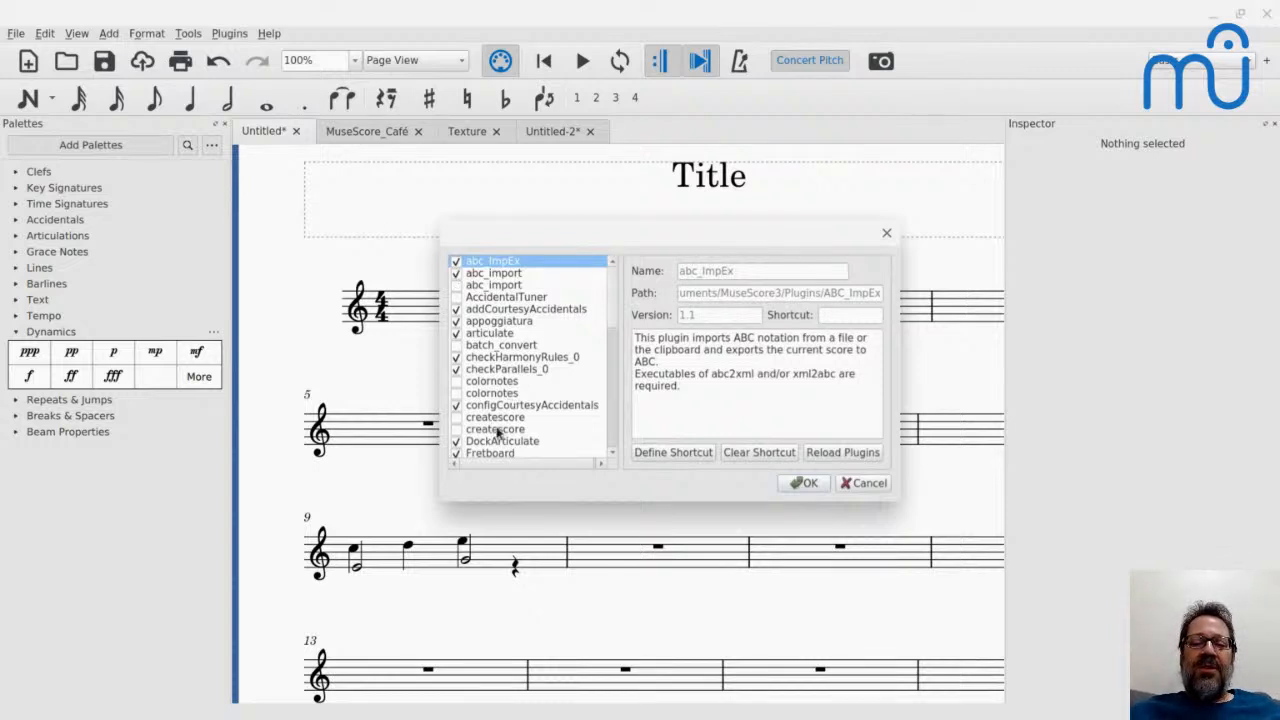
{"action": "left_click", "coordinate": [846, 486]}
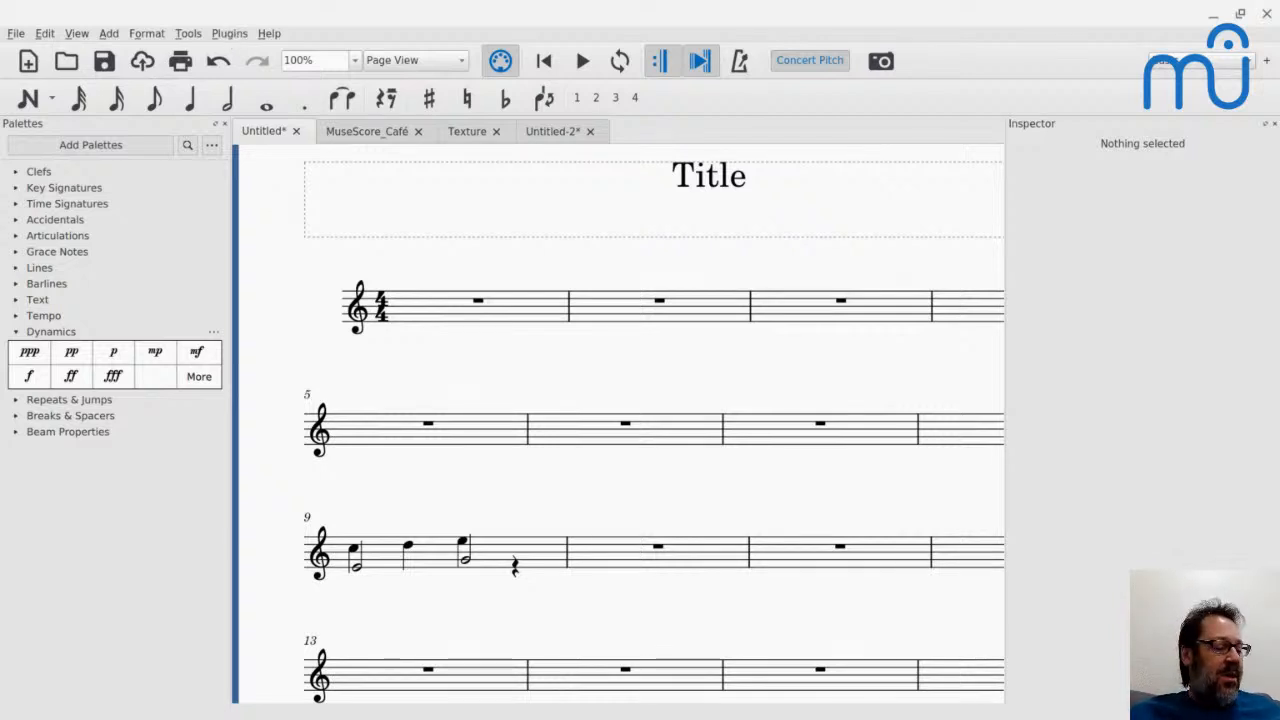
{"action": "left_click", "coordinate": [221, 34]}
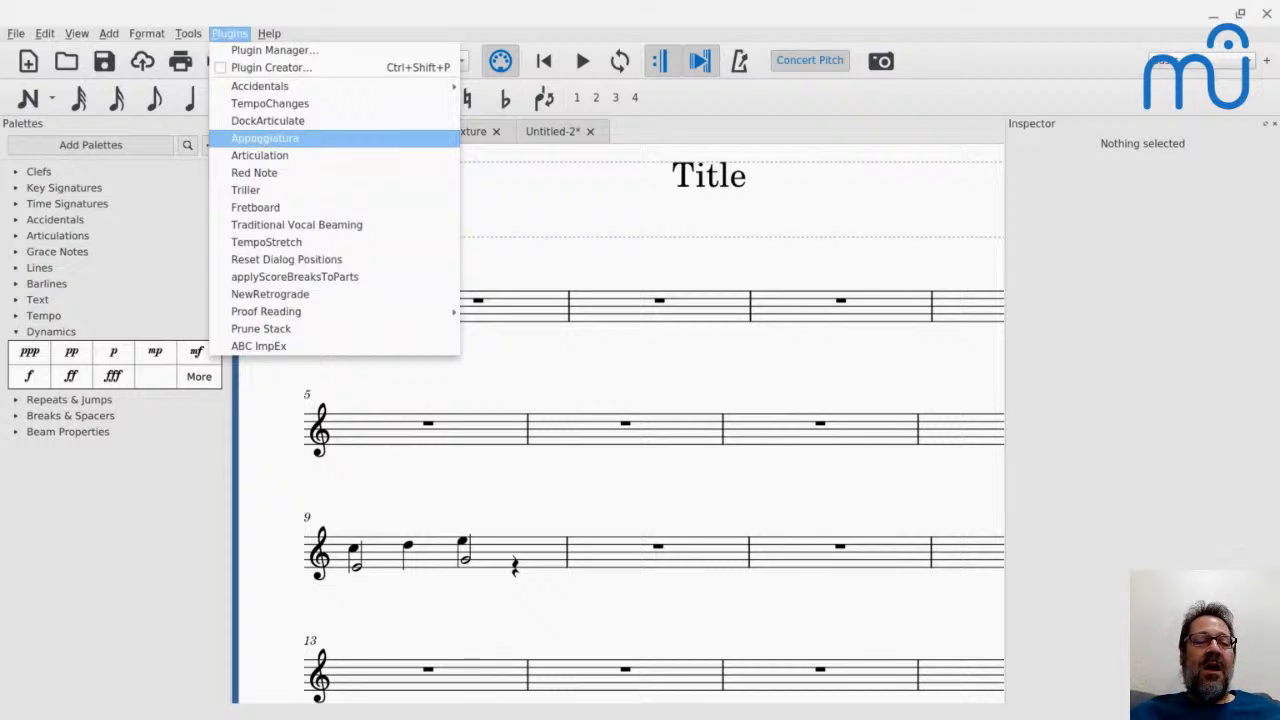
{"action": "left_click", "coordinate": [385, 570]}
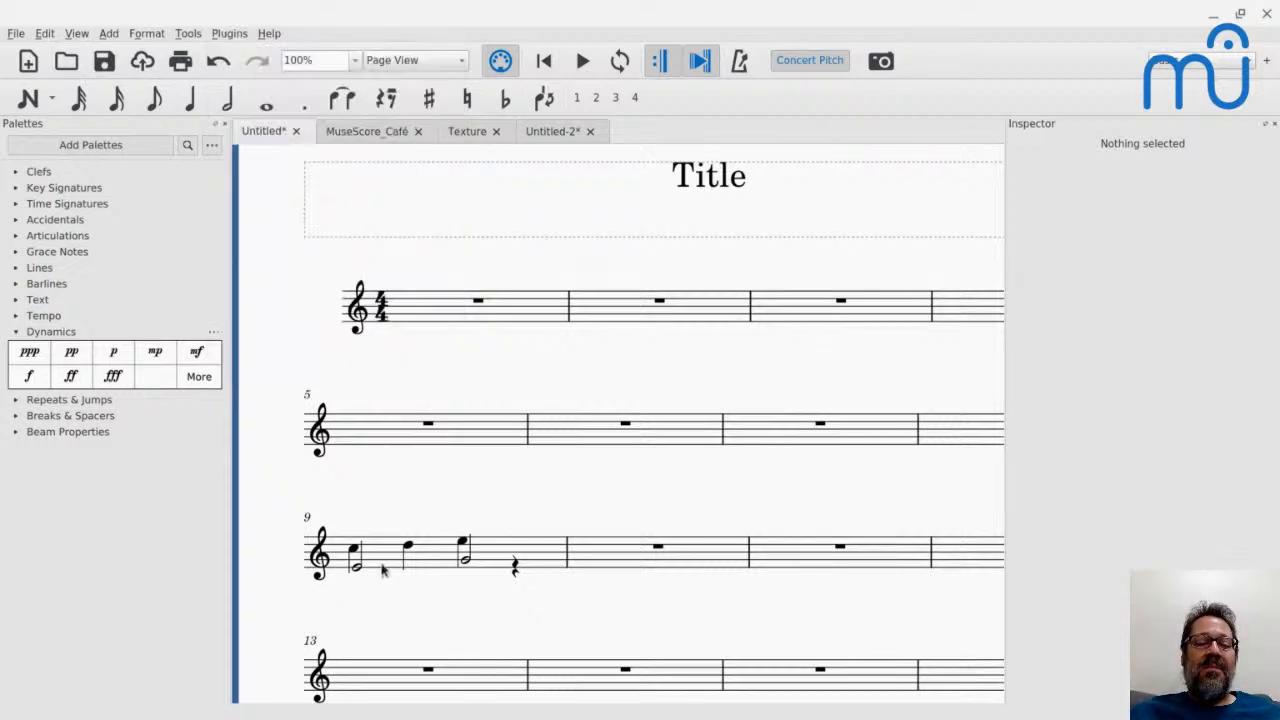
Try raising the trumpet's measure 9 by a semitone, undo it, and repeat the original measure into measure 10.
{"action": "left_click", "coordinate": [385, 570]}
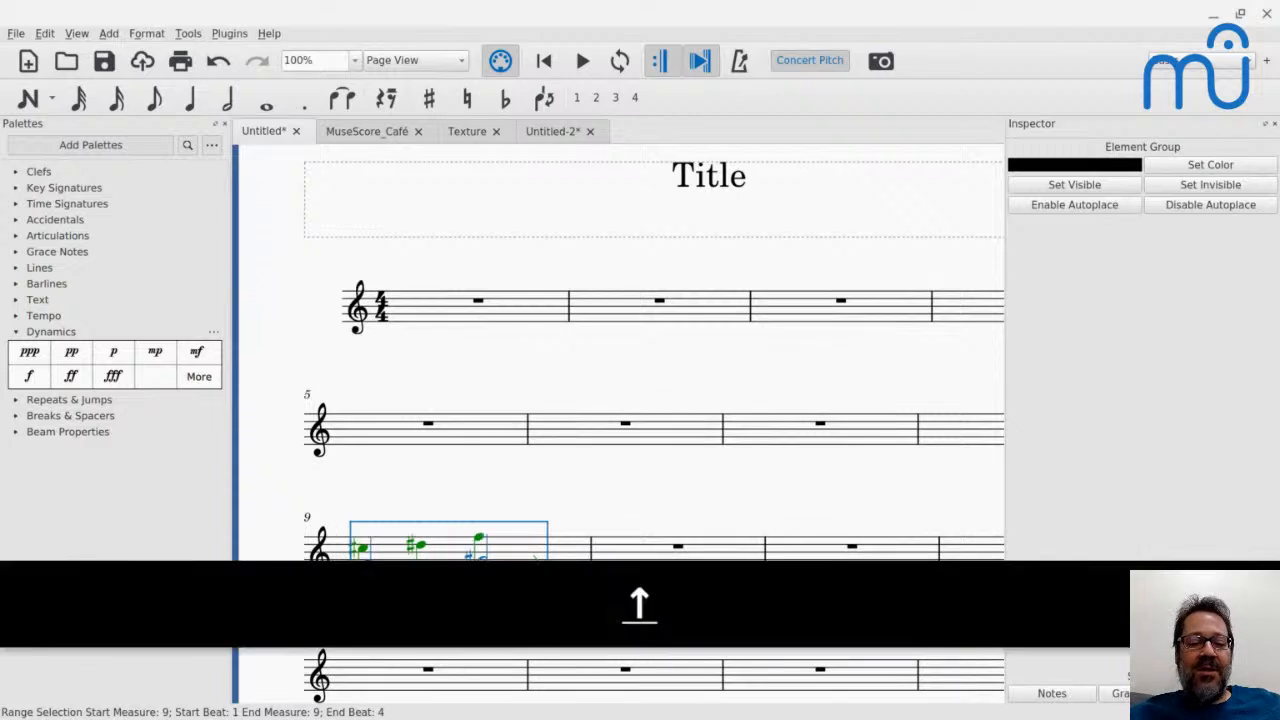
{"action": "key", "text": "Up"}
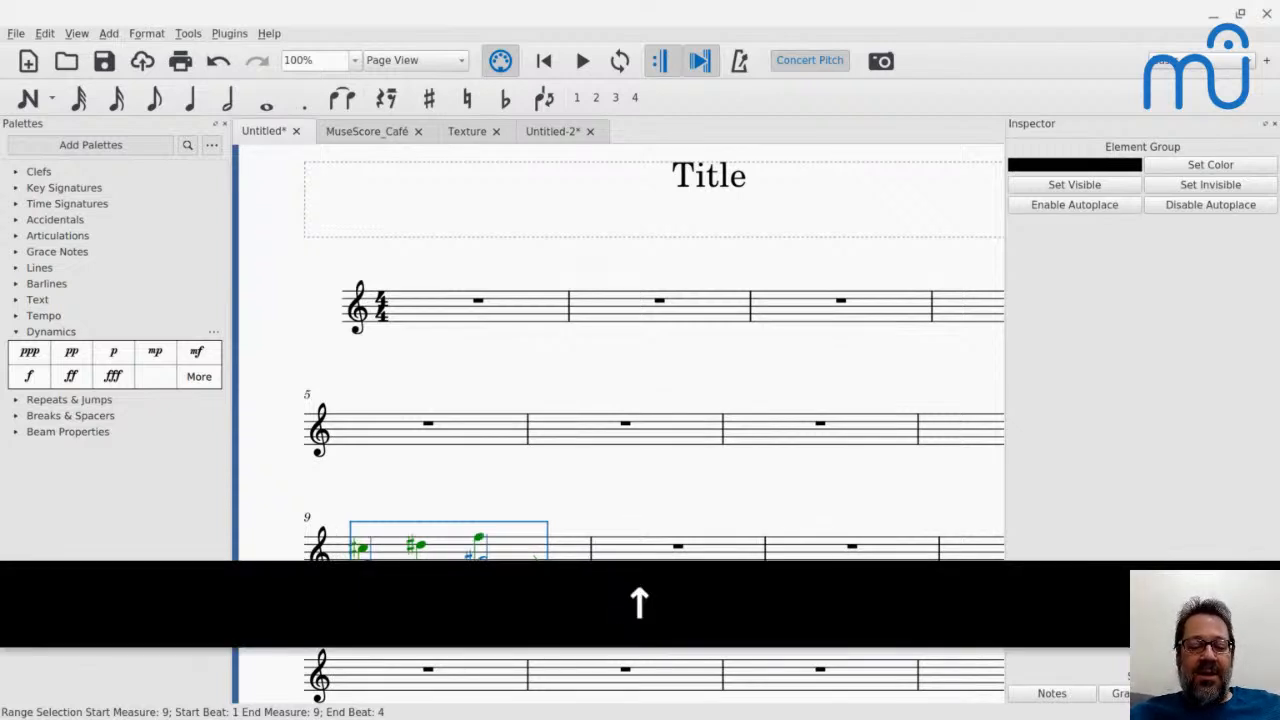
{"action": "key", "text": "ctrl+z"}
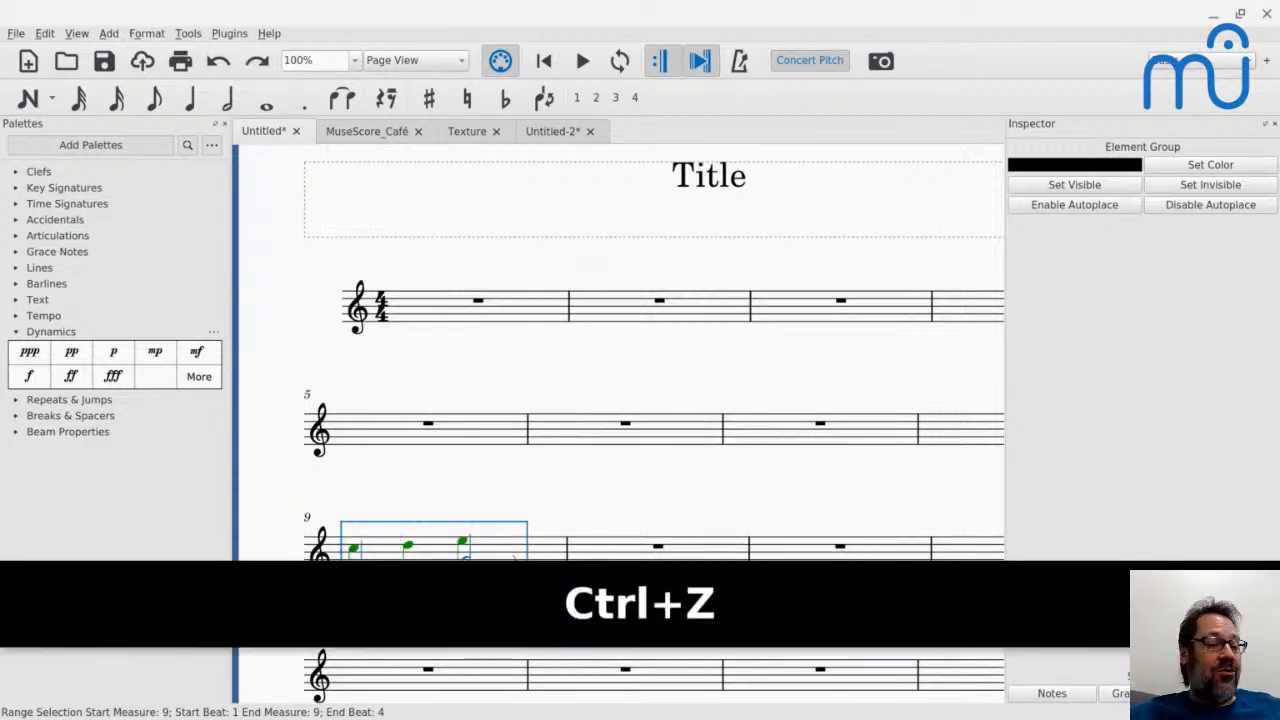
{"action": "scroll", "coordinate": [620, 424], "scroll_direction": "down", "scroll_amount": 4}
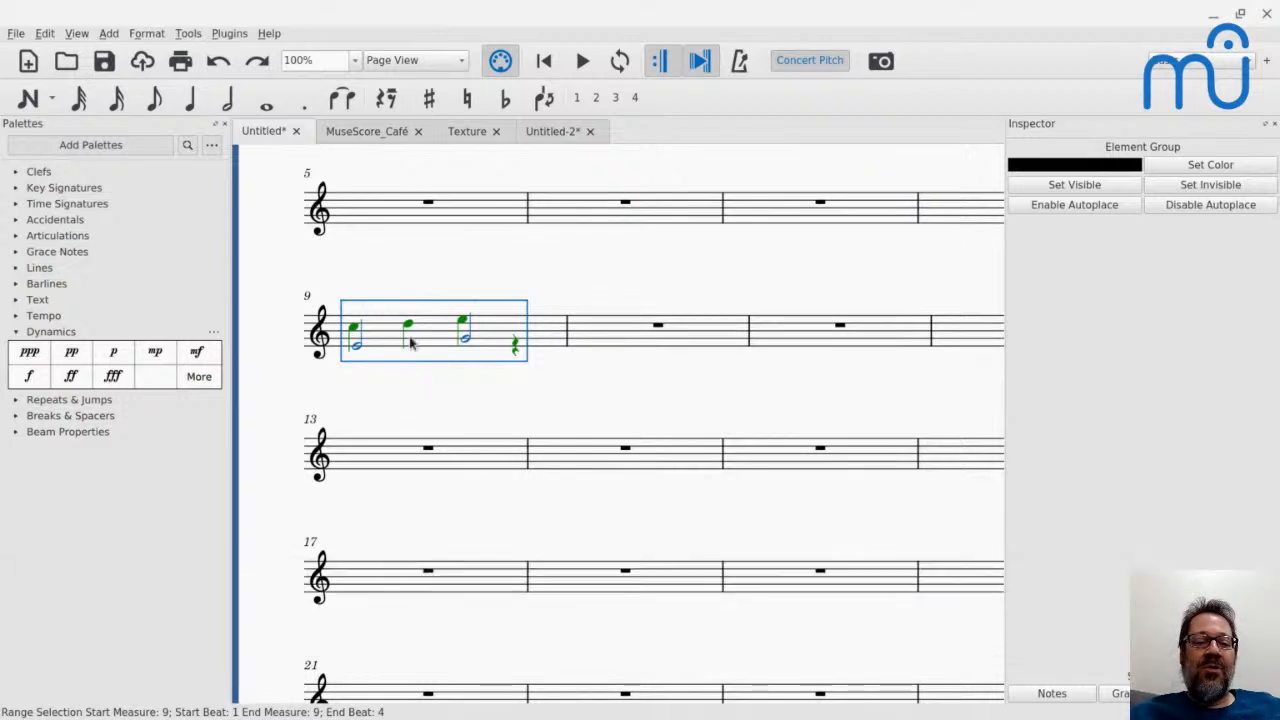
{"action": "key", "text": "r"}
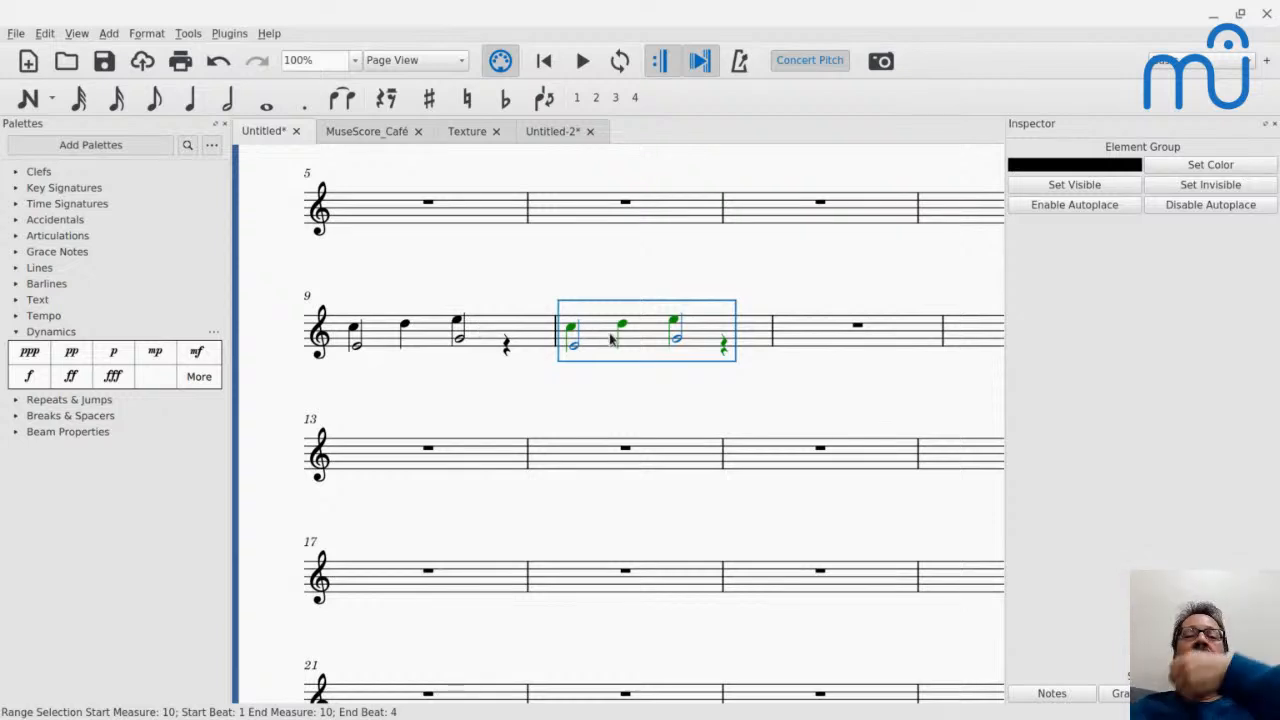
Raise all notes in measure 9 by a semitone and play back measures 9 and 10 to compare them.
{"action": "left_click", "coordinate": [417, 345]}
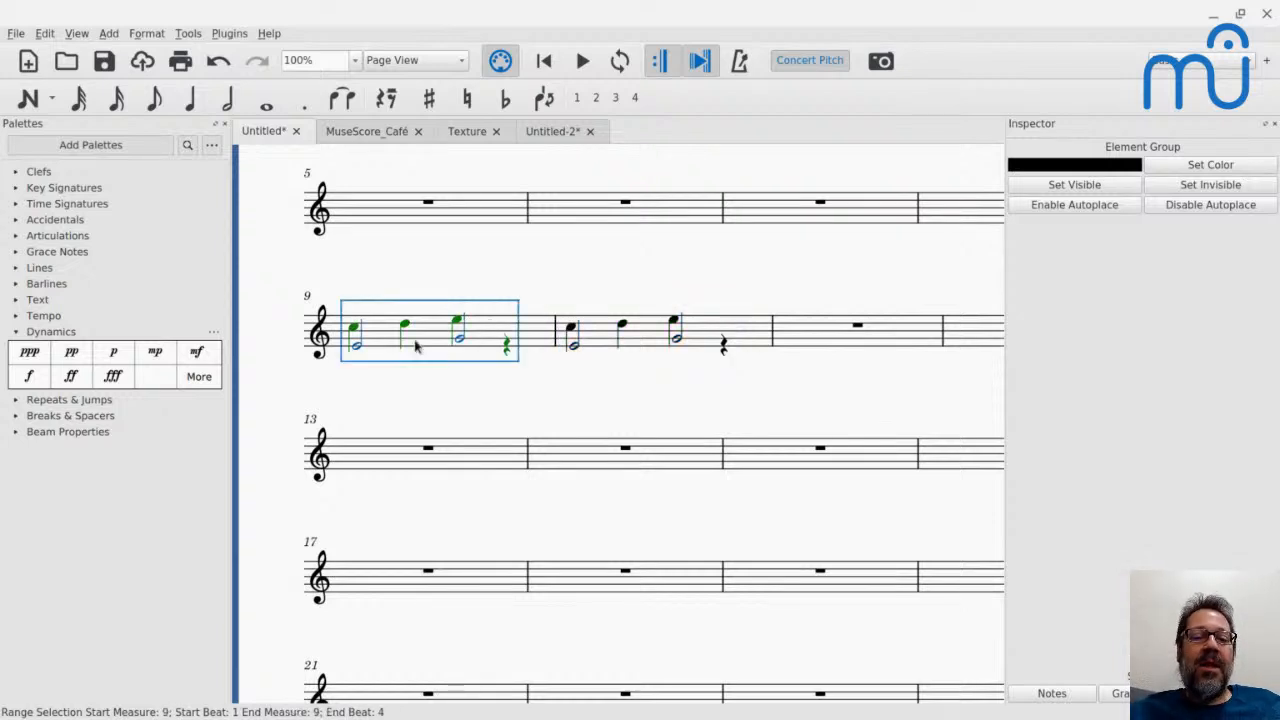
{"action": "key", "text": "Up"}
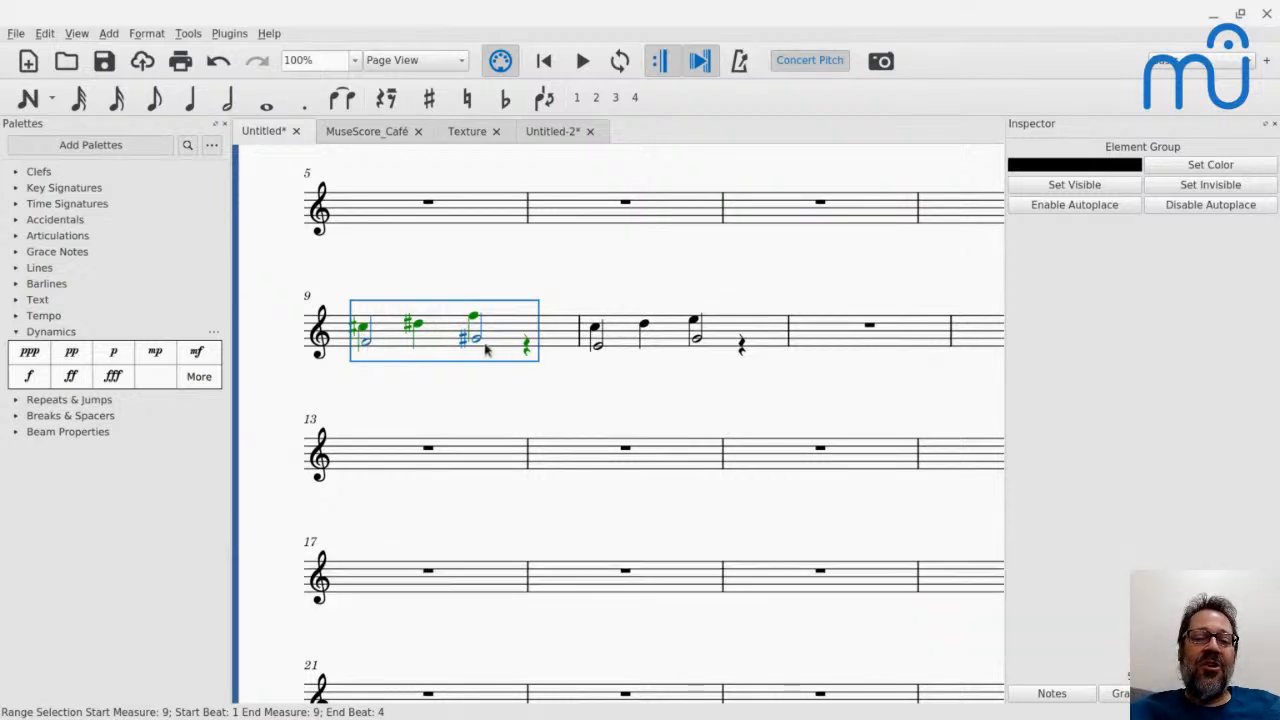
{"action": "left_click", "coordinate": [617, 340]}
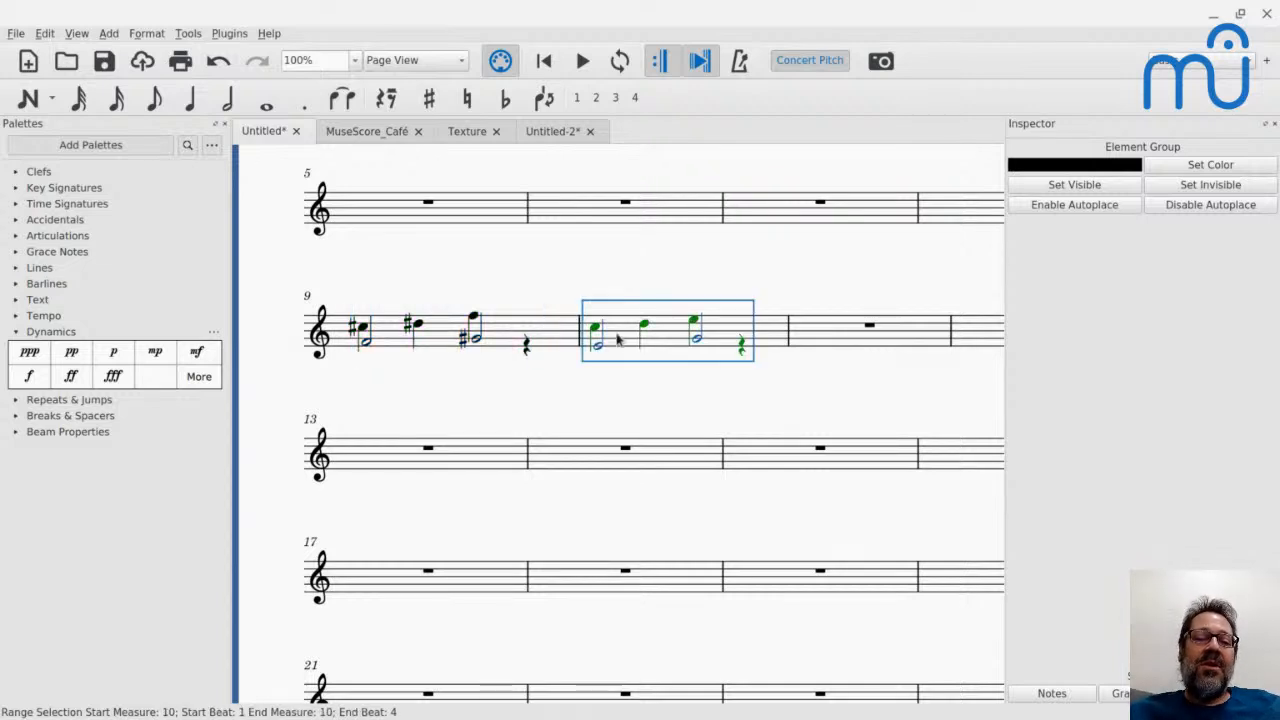
{"action": "left_click", "coordinate": [540, 340]}
{"action": "key", "text": "space"}
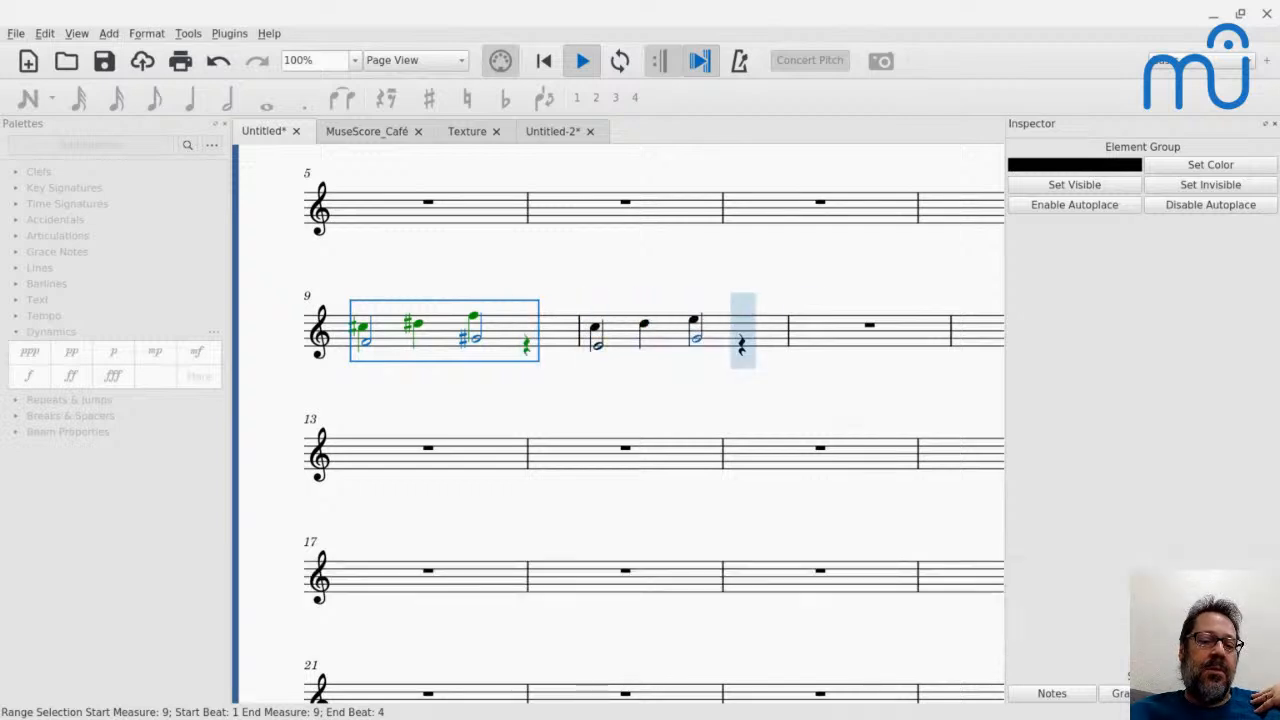
{"action": "key", "text": "space"}
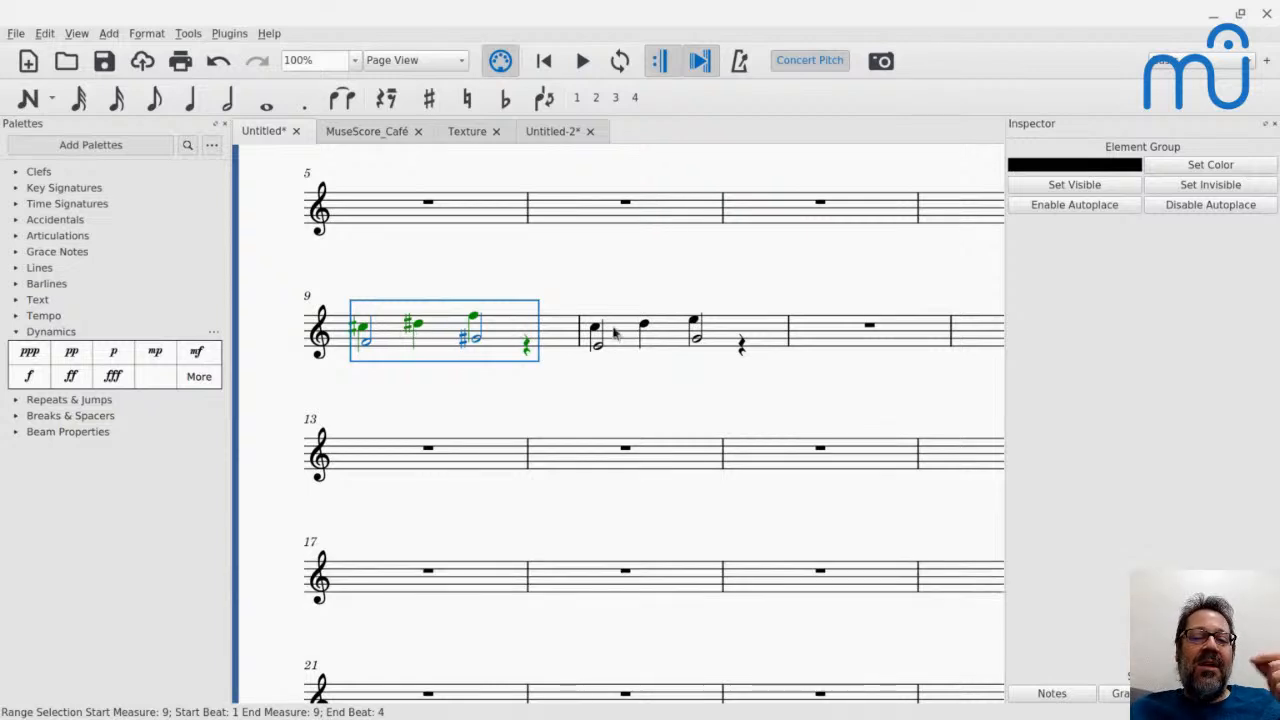
Run the Add Courtesy Accidentals plugin on the entire score and inspect the lower note on beat 3 of measure 10.
{"action": "left_click", "coordinate": [369, 347]}
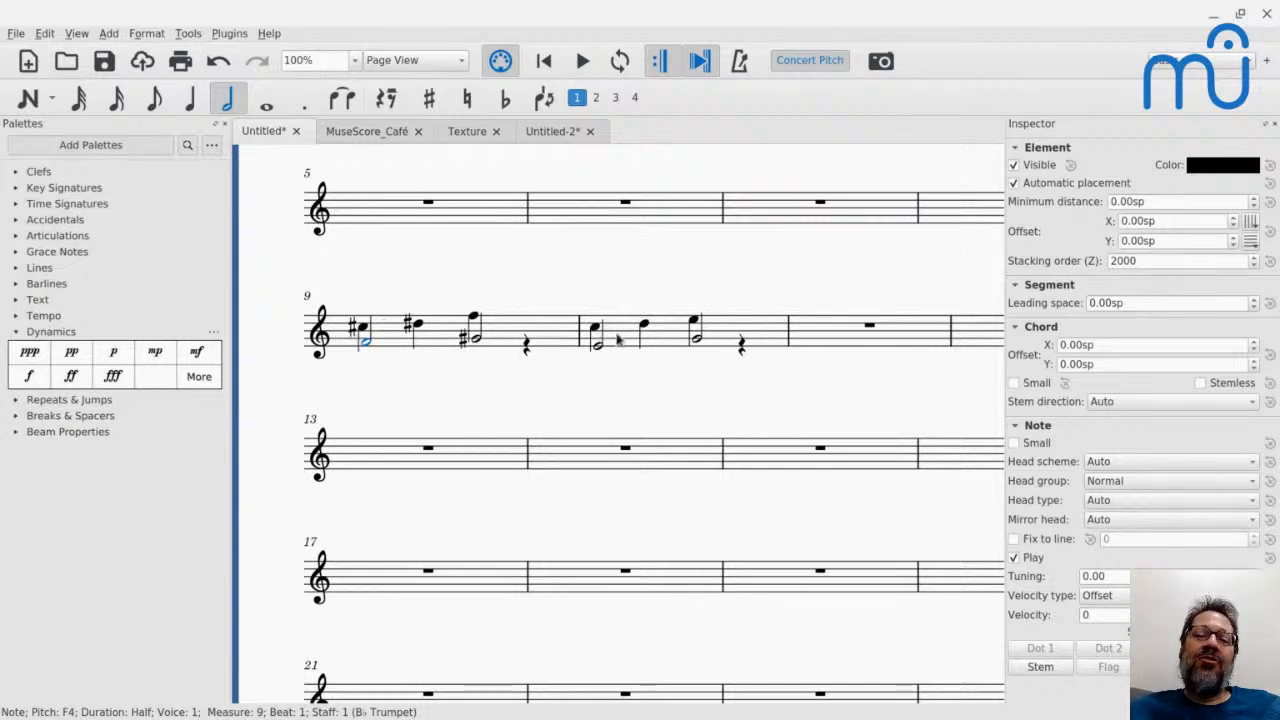
{"action": "key", "text": "ctrl+a"}
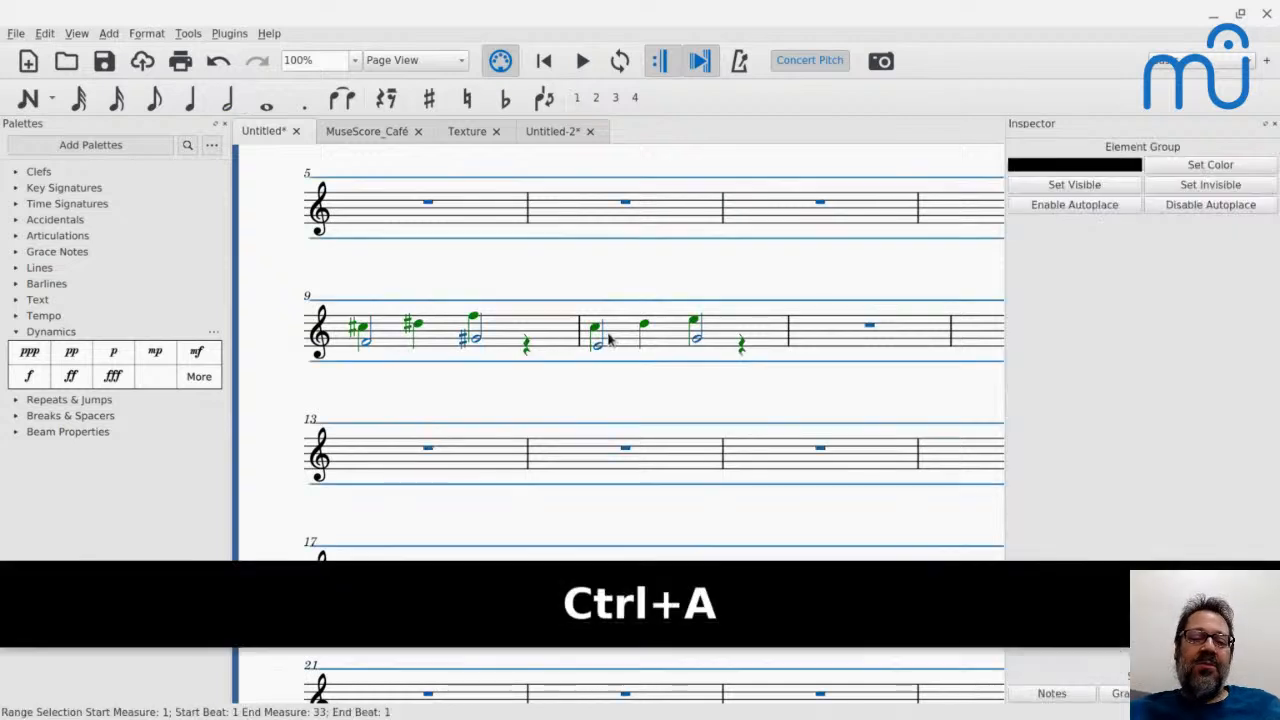
{"action": "left_click", "coordinate": [229, 34]}
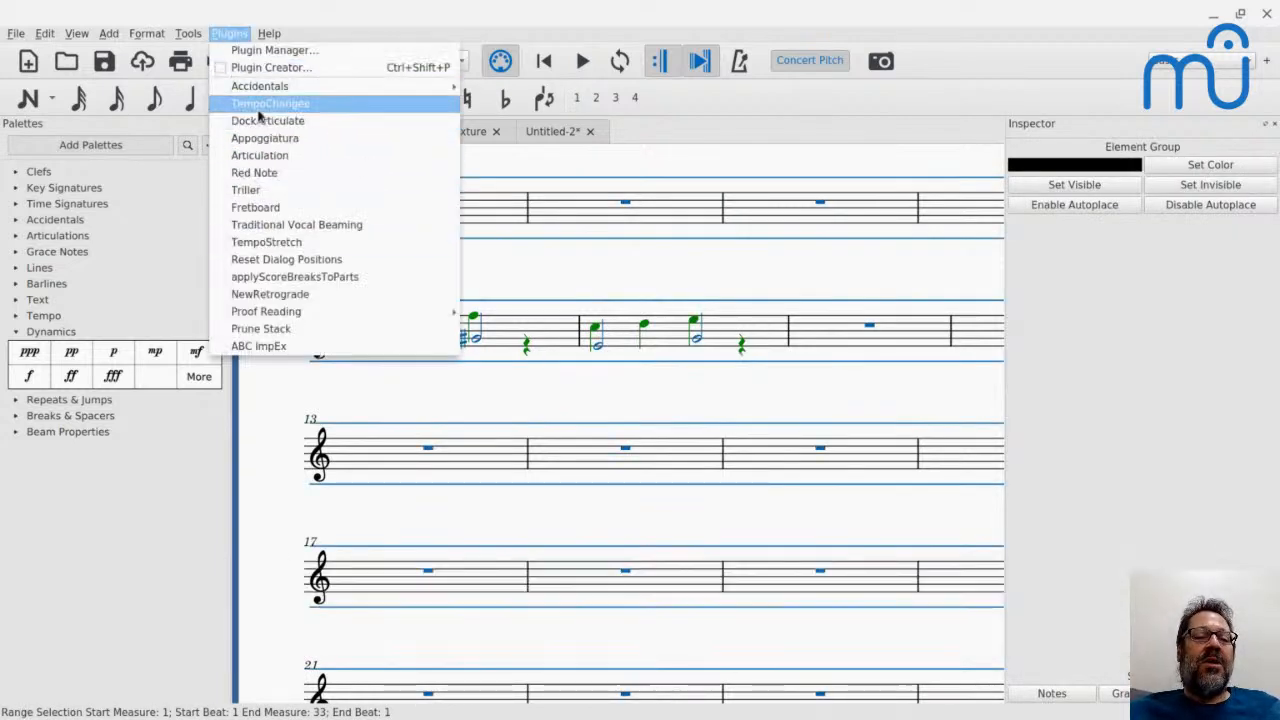
{"action": "mouse_move", "coordinate": [258, 88]}
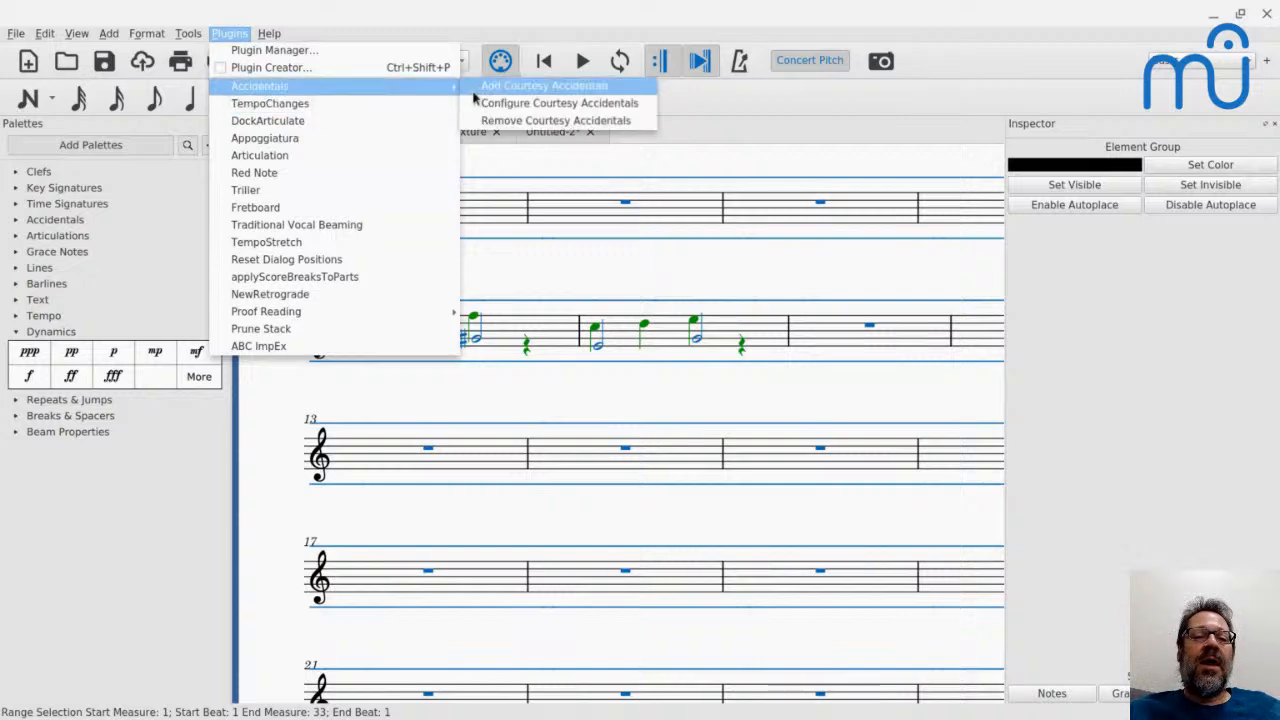
{"action": "left_click", "coordinate": [479, 90]}
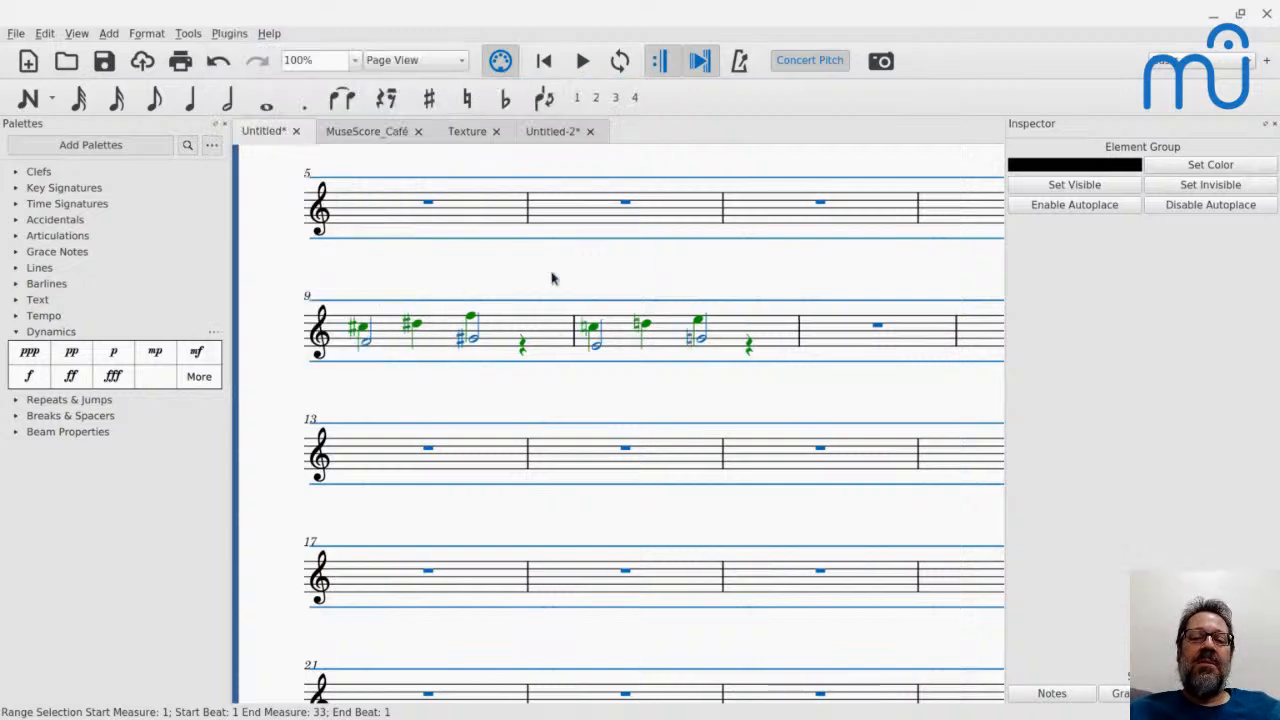
{"action": "left_click", "coordinate": [699, 339]}
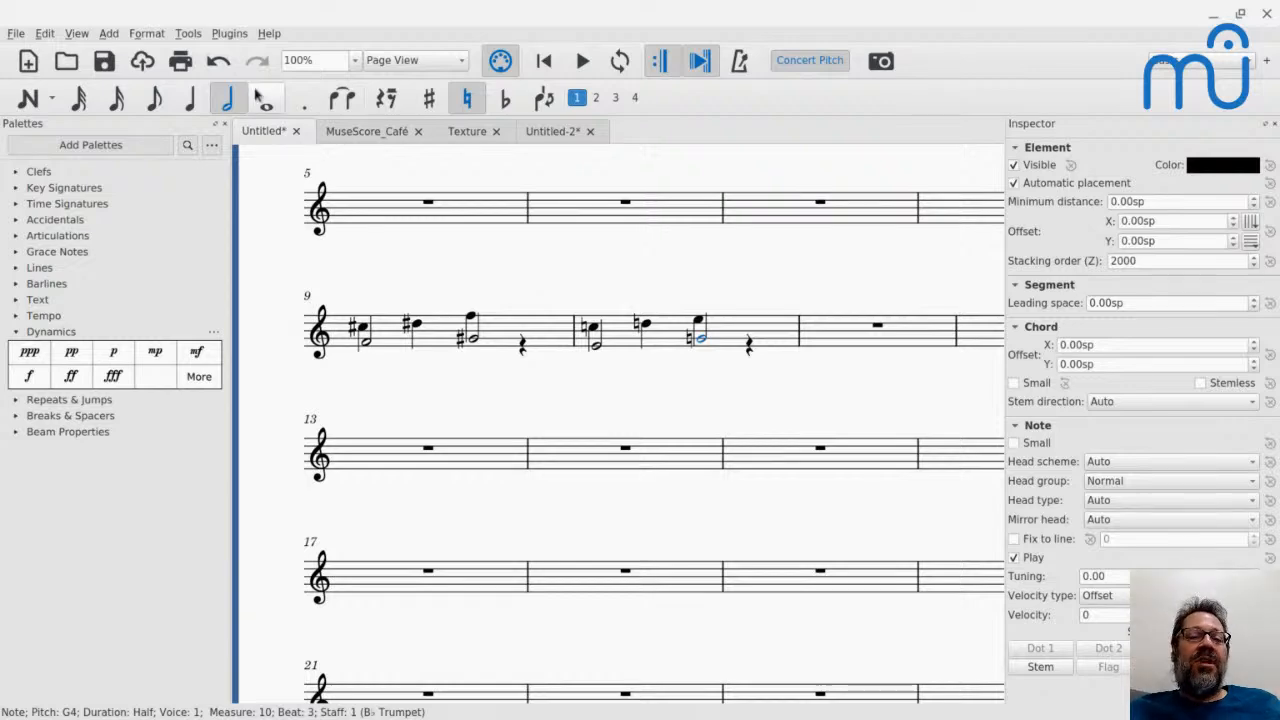
{"action": "key", "text": "alt+Tab"}
{"action": "key", "text": "alt+Tab"}
{"action": "key", "text": "alt+Tab"}
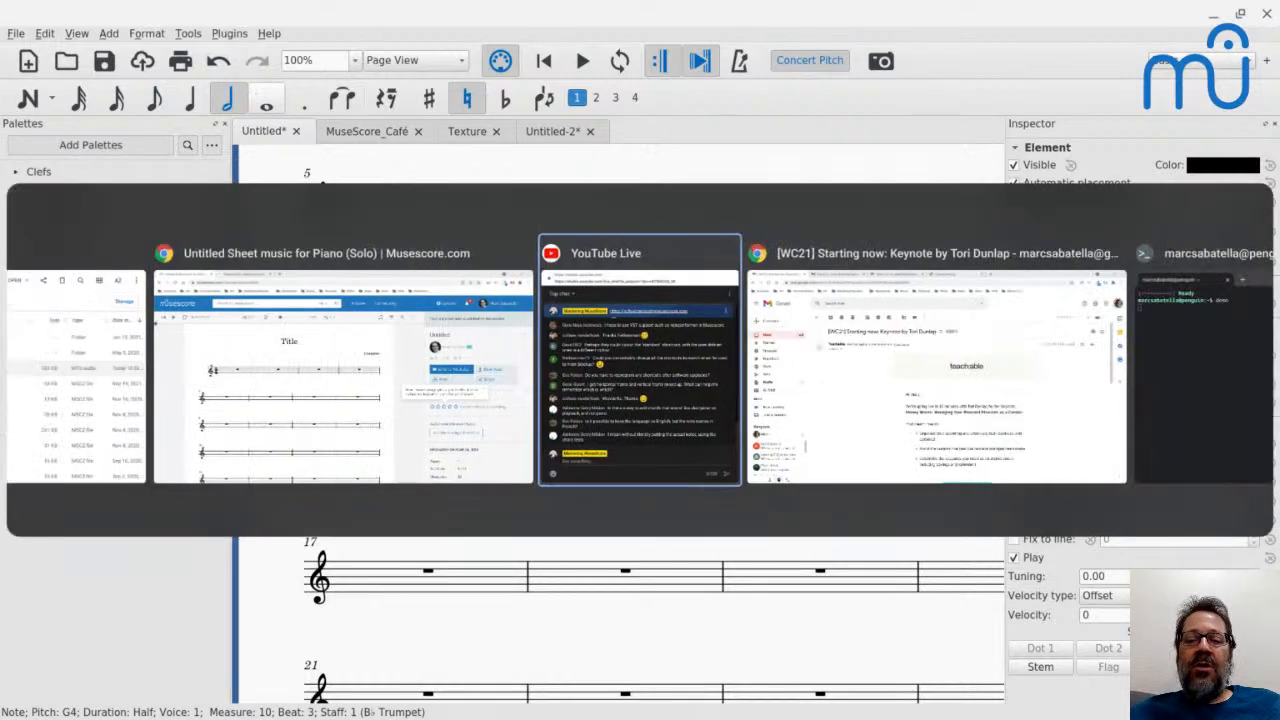
{"action": "type", "text": "plug"}
{"action": "type", "text": "s"}
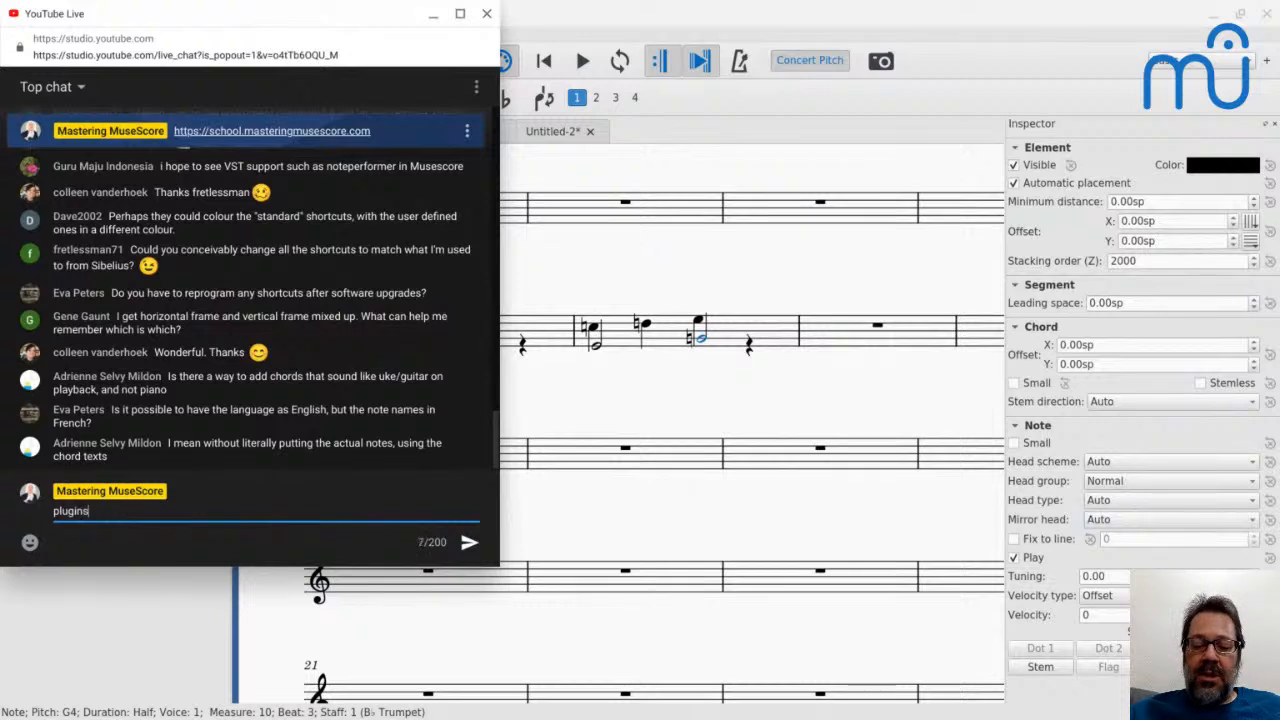
{"action": "type", "text": ": https:"}
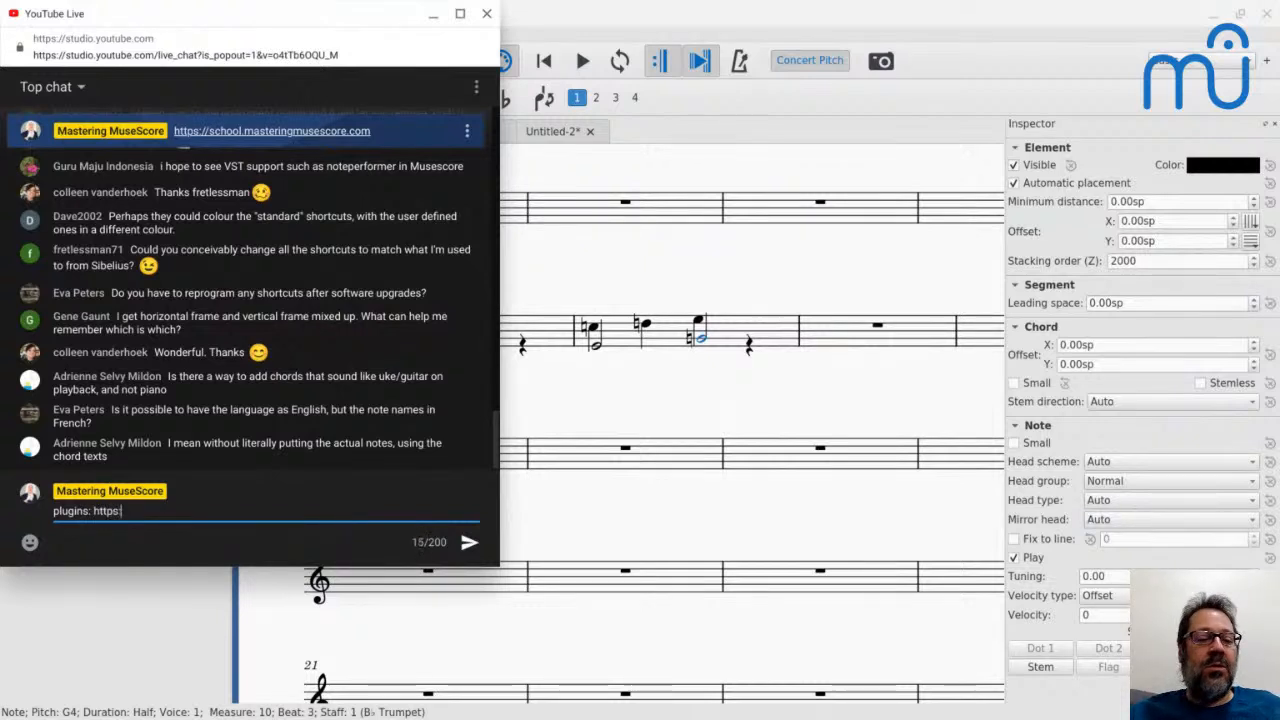
{"action": "type", "text": "//musescore.org/"}
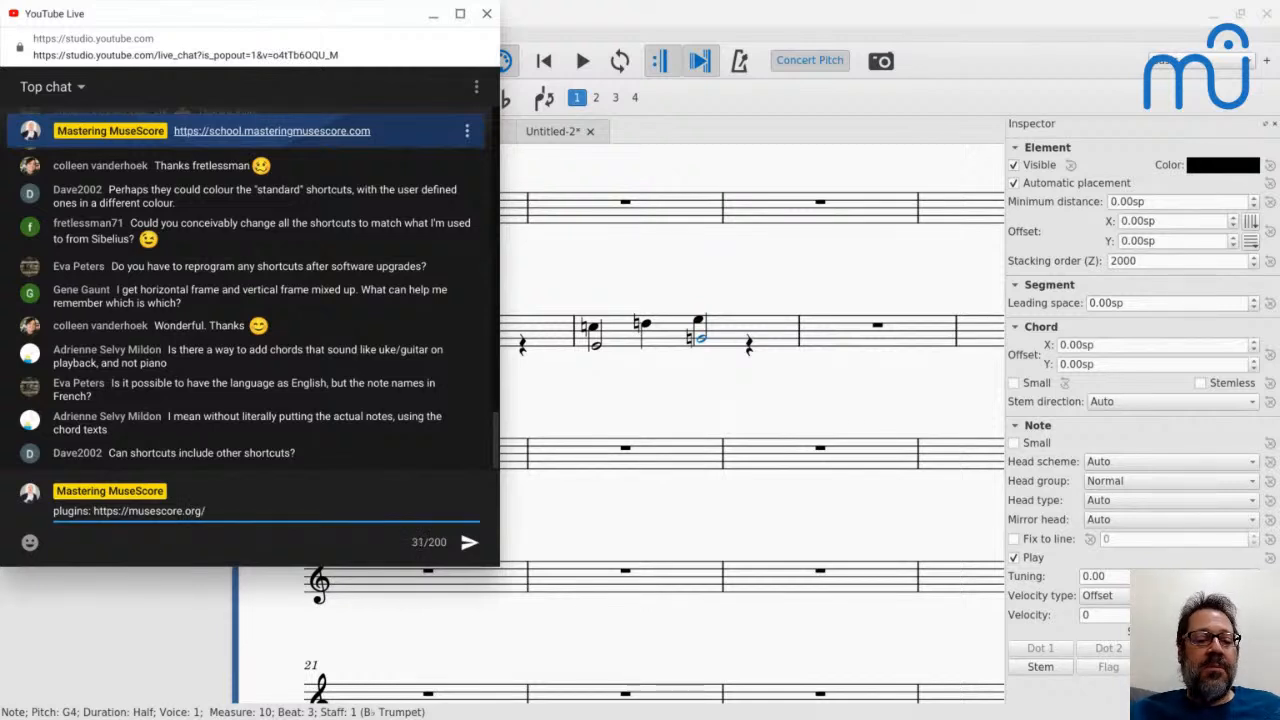
{"action": "type", "text": "downloa"}
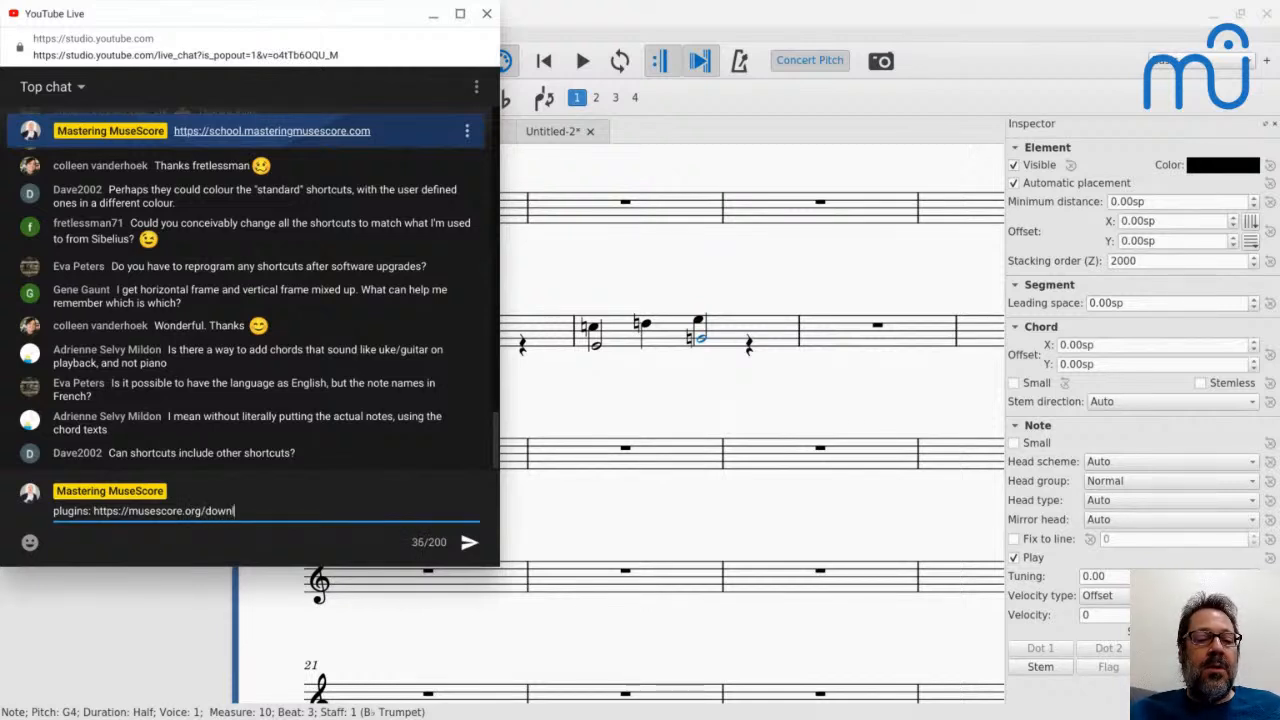
{"action": "key", "text": "BackSpace"}
{"action": "key", "text": "BackSpace"}
{"action": "key", "text": "BackSpace"}
{"action": "key", "text": "BackSpace"}
{"action": "key", "text": "BackSpace"}
{"action": "key", "text": "BackSpace"}
{"action": "key", "text": "BackSpace"}
{"action": "key", "text": "BackSpace"}
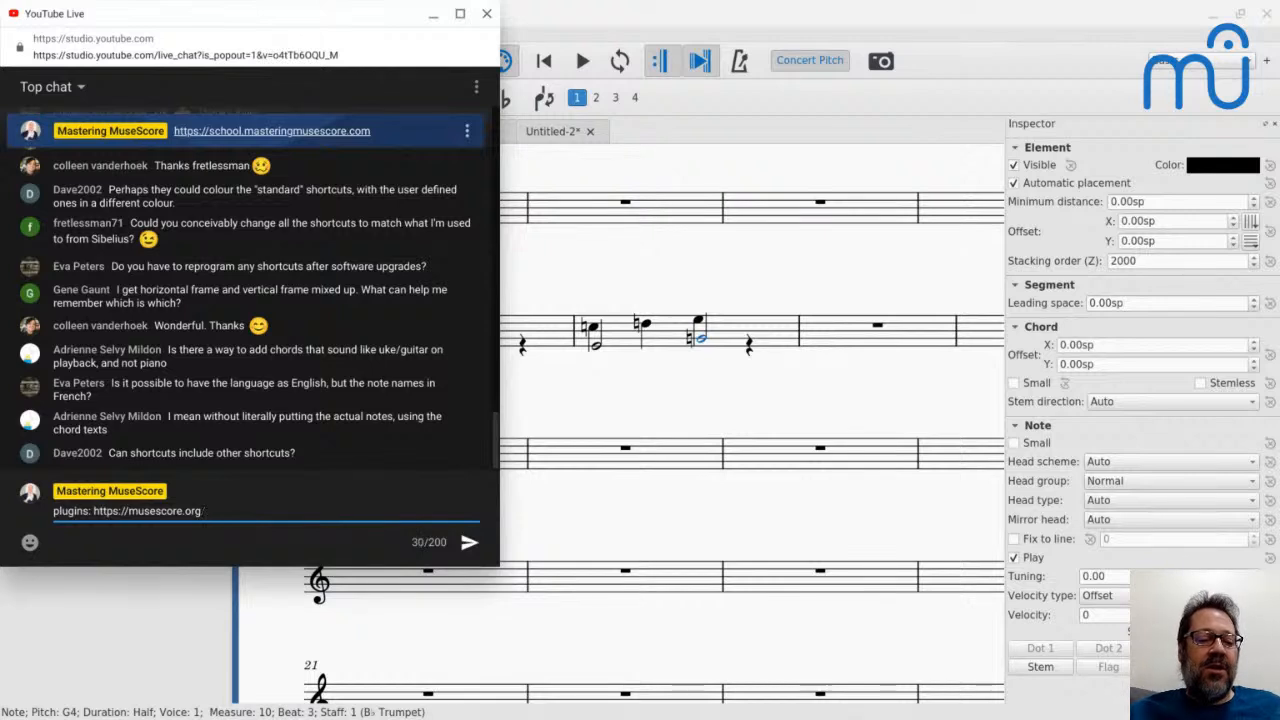
{"action": "key", "text": "Return"}
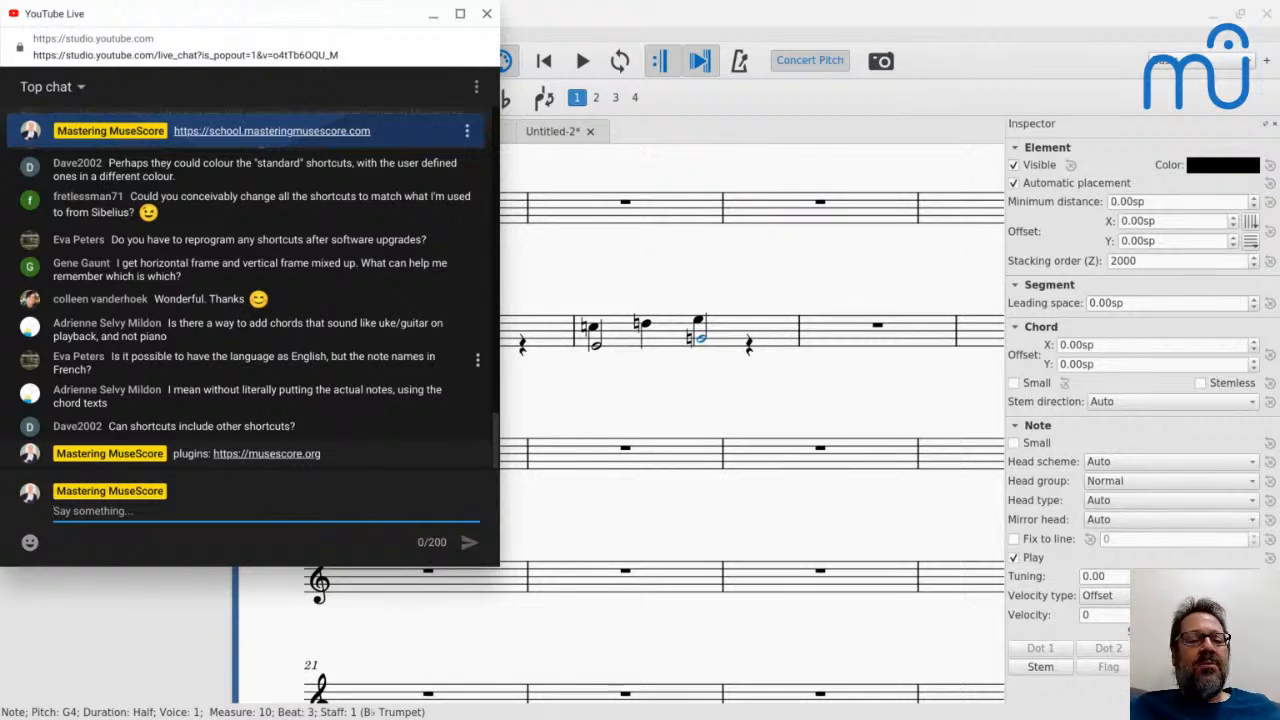
Return to the MuseScore score and set the head scheme of all notes in measure 10 to Solfège Fixed Do.
{"action": "left_click", "coordinate": [621, 344]}
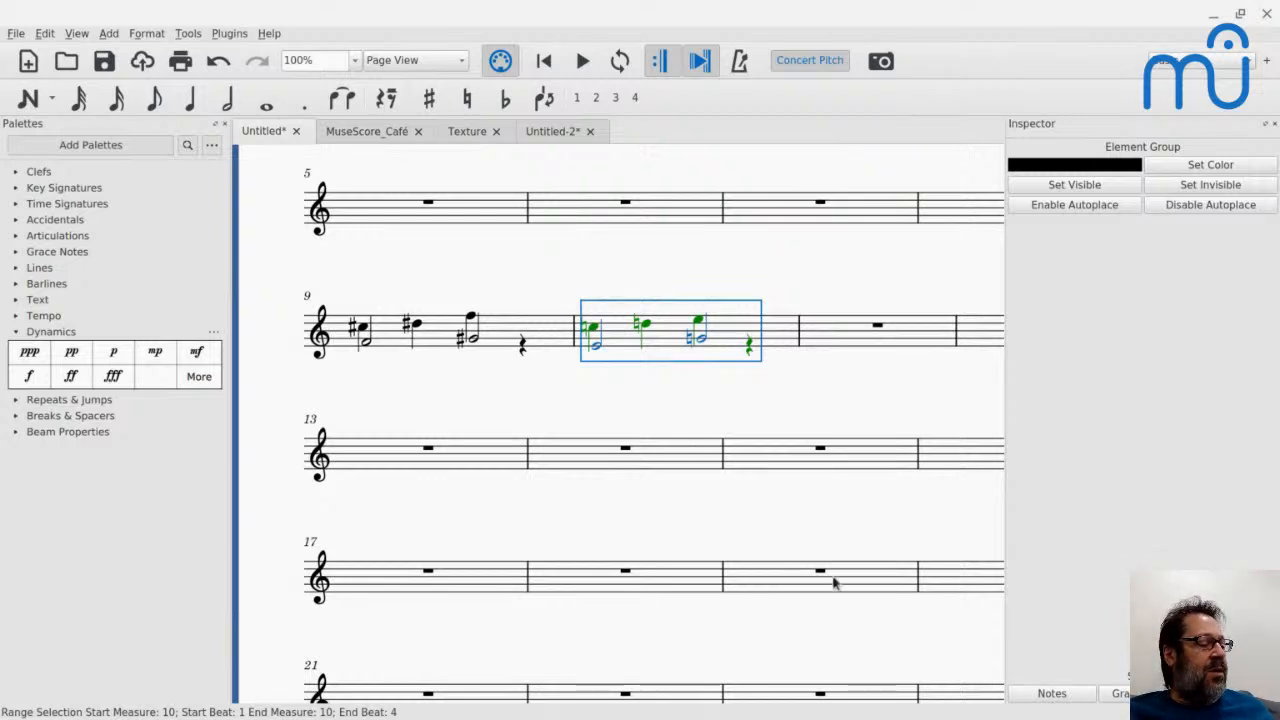
{"action": "left_click", "coordinate": [1051, 693]}
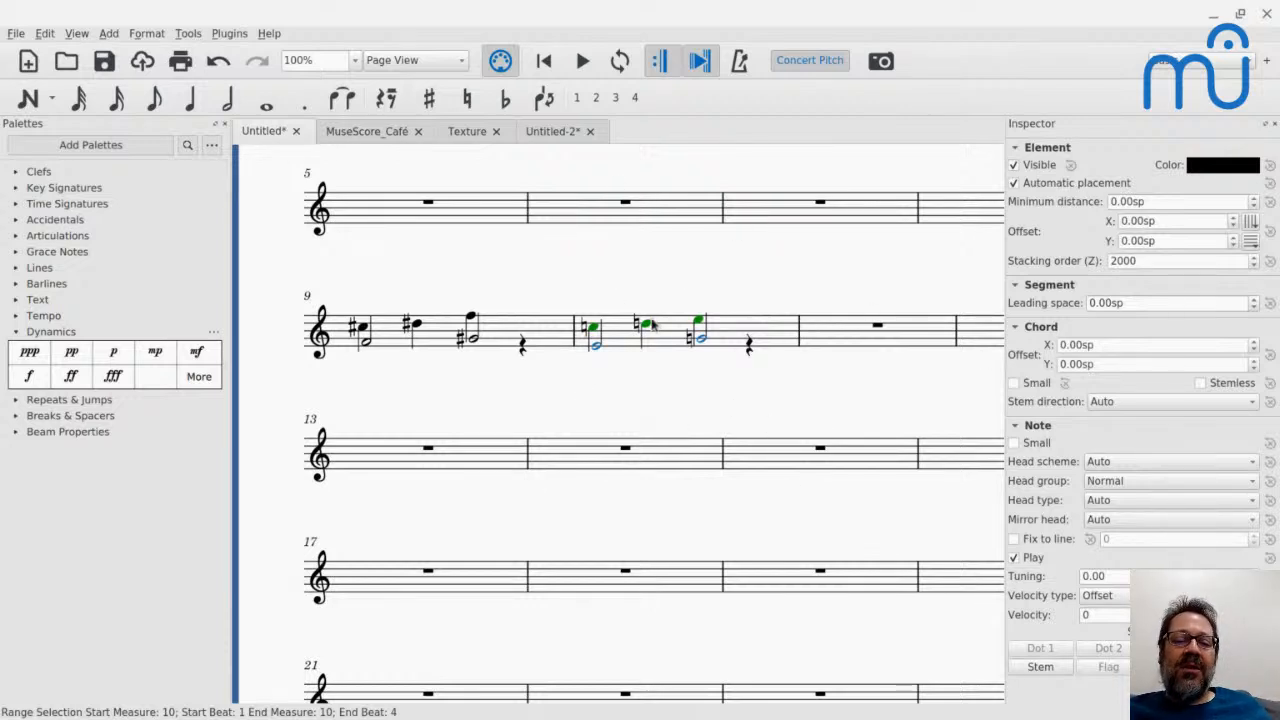
{"action": "left_click", "coordinate": [1104, 463]}
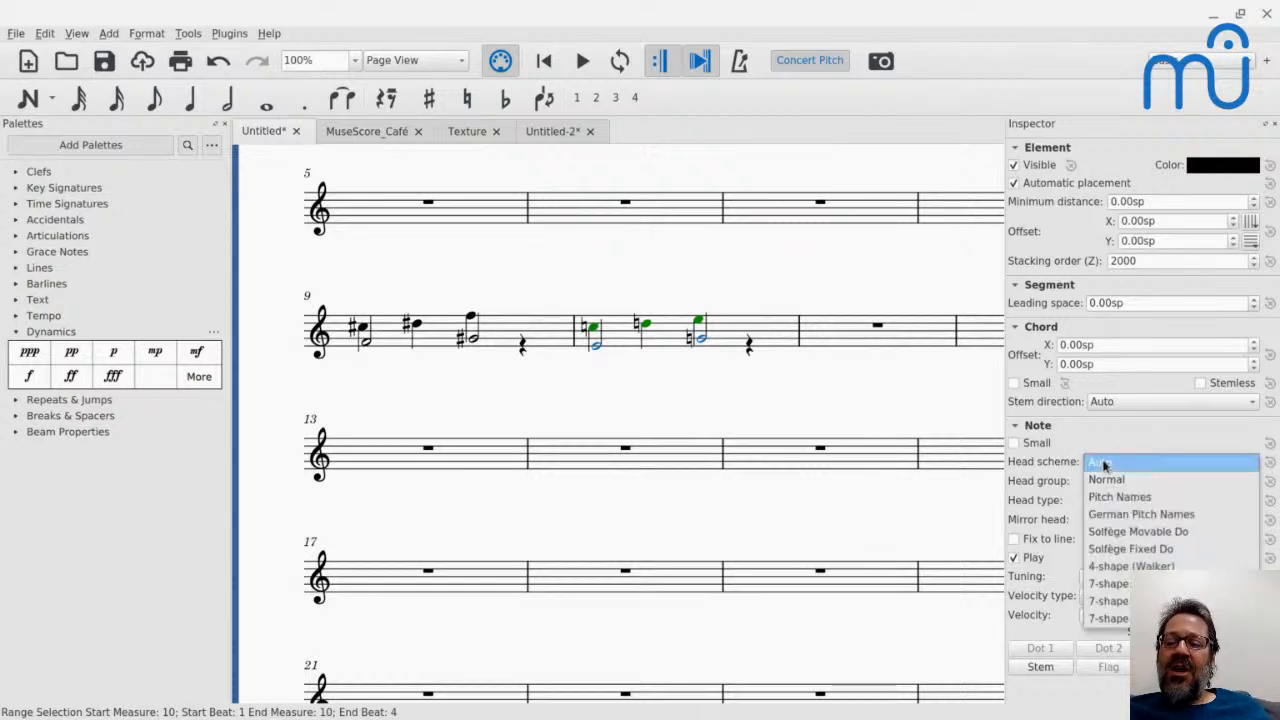
{"action": "left_click", "coordinate": [1107, 550]}
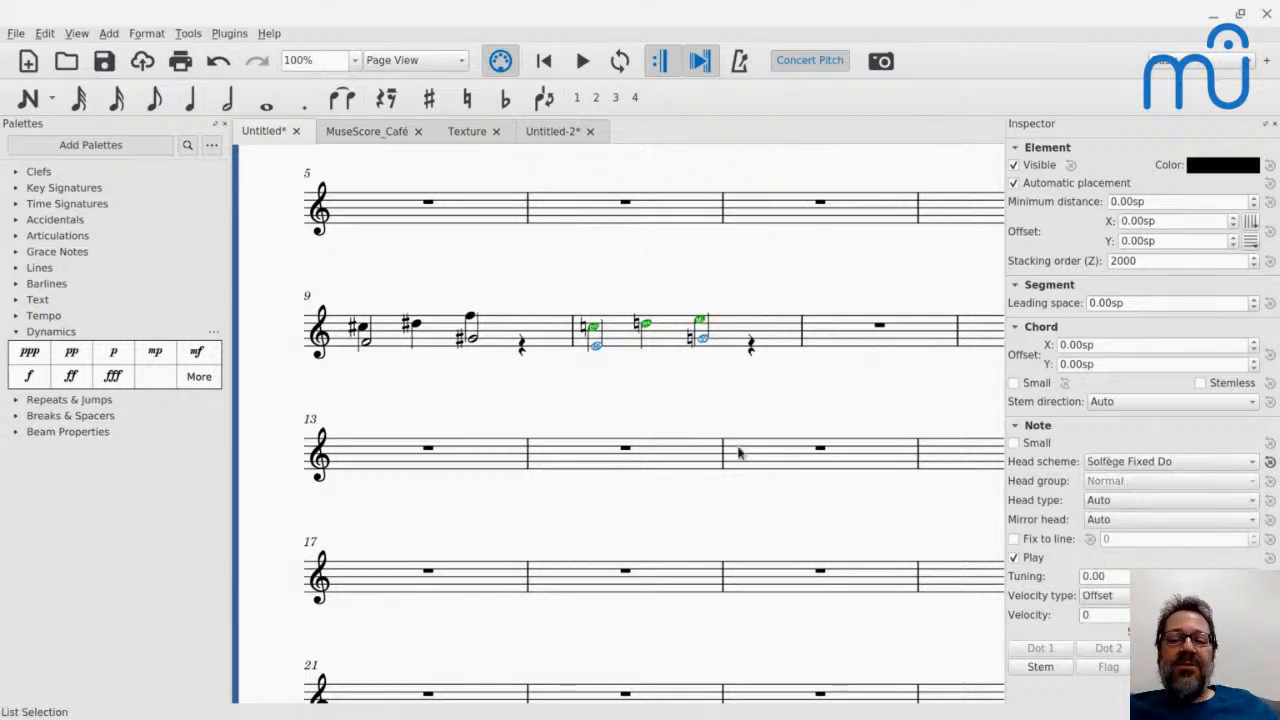
Clear the selection and examine the solfège noteheads in measure 10 up close.
{"action": "scroll", "coordinate": [618, 397], "scroll_direction": "up", "scroll_amount": 4}
{"action": "scroll", "coordinate": [618, 397], "scroll_direction": "down", "scroll_amount": 3}
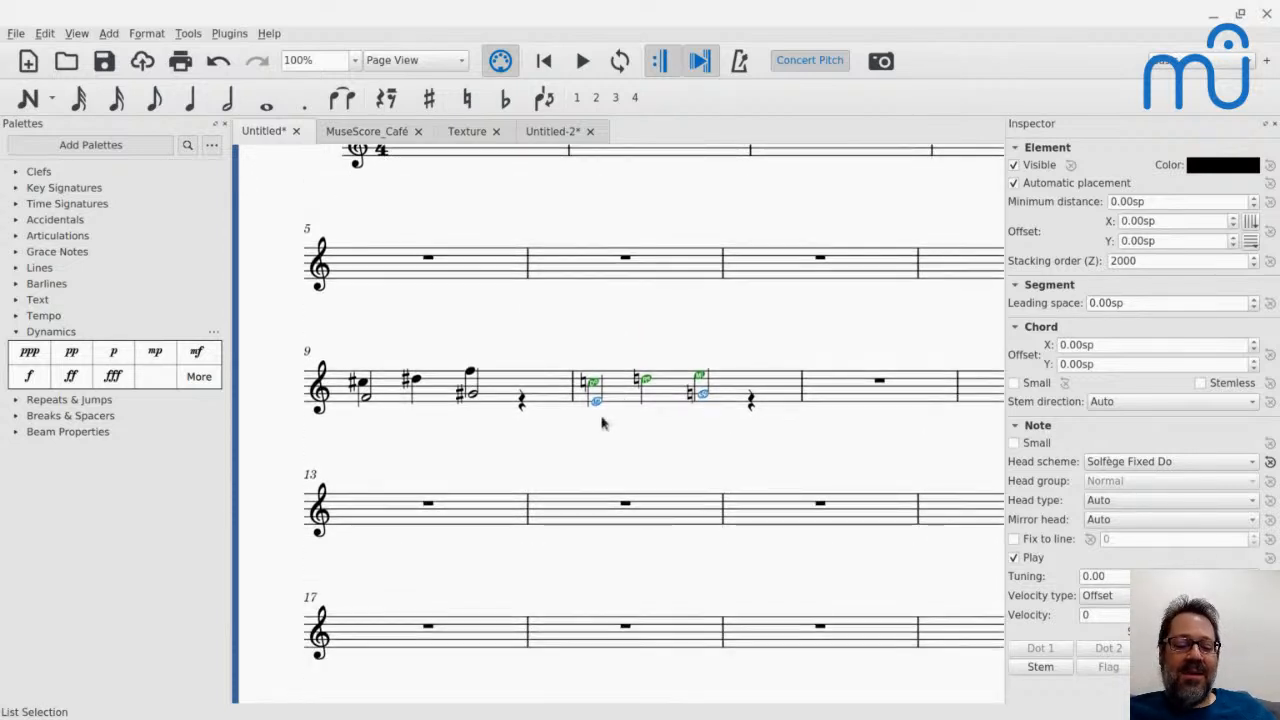
{"action": "key", "text": "Escape"}
{"action": "scroll", "coordinate": [601, 423], "scroll_direction": "up", "scroll_amount": 10}
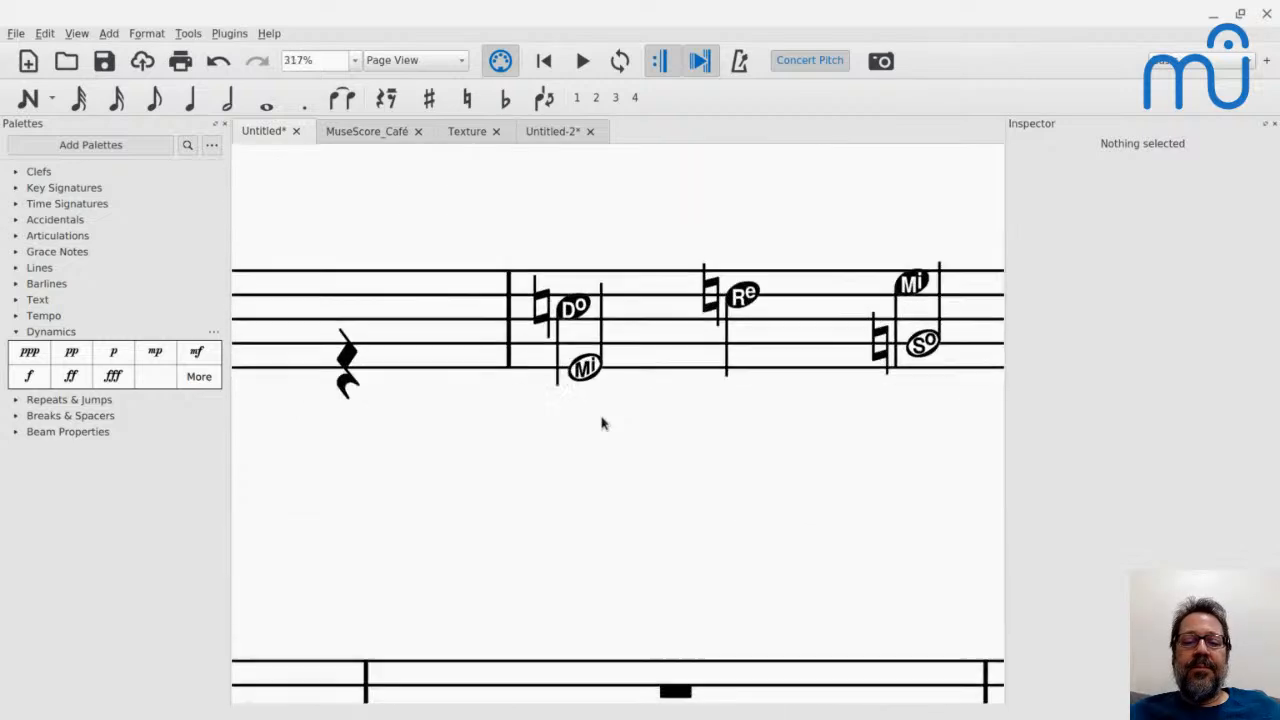
{"action": "scroll", "coordinate": [601, 423], "scroll_direction": "down", "scroll_amount": 13}
{"action": "scroll", "coordinate": [601, 423], "scroll_direction": "up", "scroll_amount": 16}
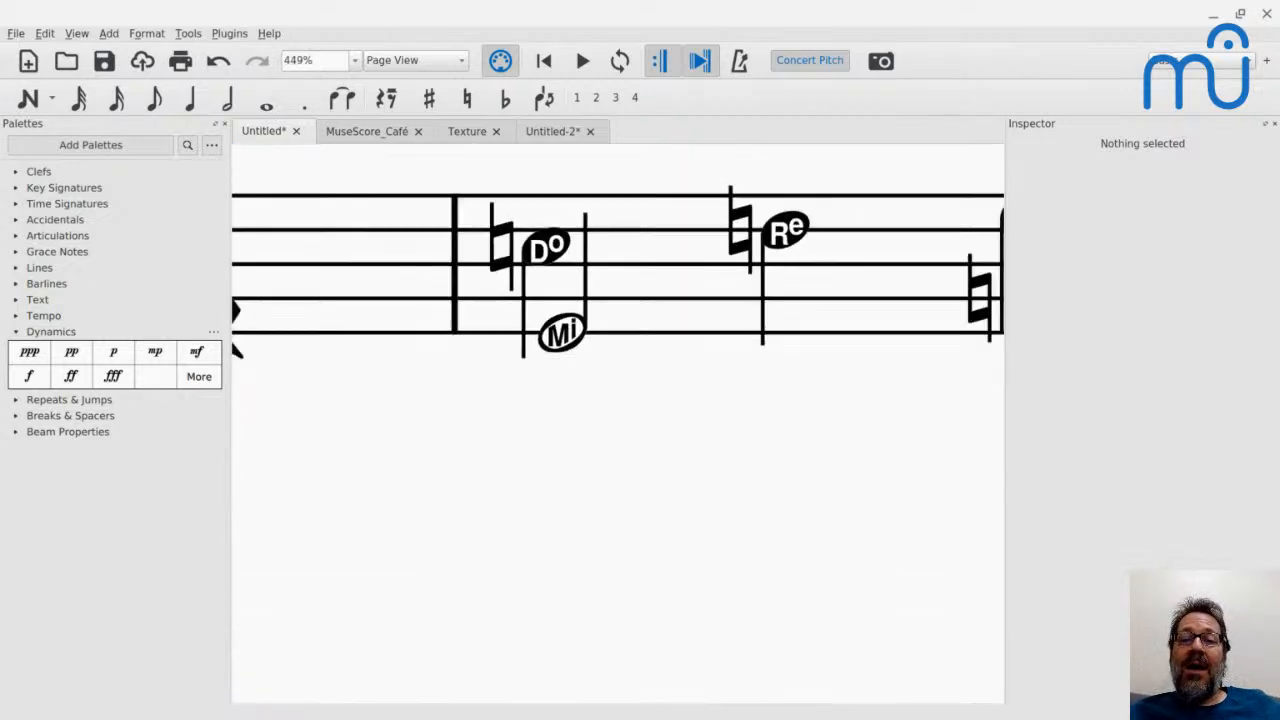
{"action": "scroll", "coordinate": [601, 423], "scroll_direction": "down", "scroll_amount": 17}
{"action": "scroll", "coordinate": [604, 421], "scroll_direction": "up", "scroll_amount": 11}
{"action": "scroll", "coordinate": [604, 421], "scroll_direction": "down", "scroll_amount": 5}
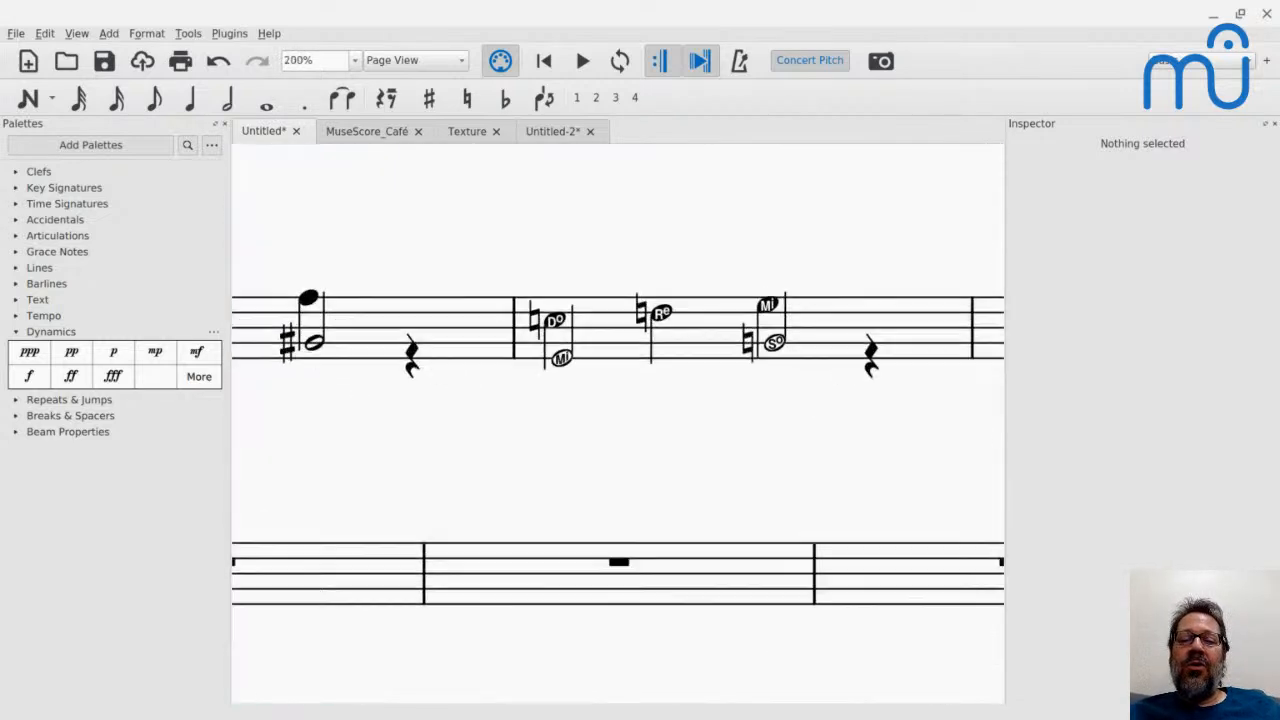
{"action": "scroll", "coordinate": [604, 421], "scroll_direction": "up", "scroll_amount": 6}
{"action": "scroll", "coordinate": [604, 421], "scroll_direction": "down", "scroll_amount": 6}
{"action": "scroll", "coordinate": [604, 421], "scroll_direction": "up", "scroll_amount": 6}
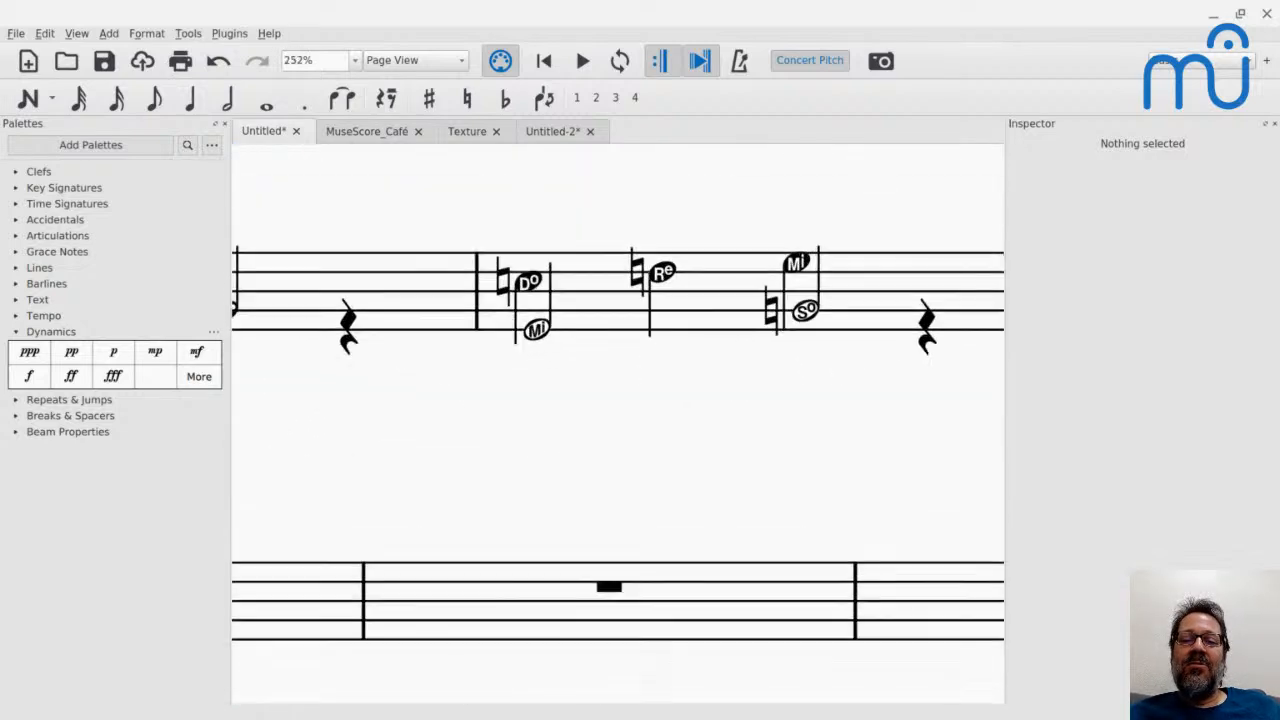
{"action": "scroll", "coordinate": [601, 421], "scroll_direction": "up", "scroll_amount": 2}
{"action": "scroll", "coordinate": [601, 421], "scroll_direction": "up", "scroll_amount": 2}
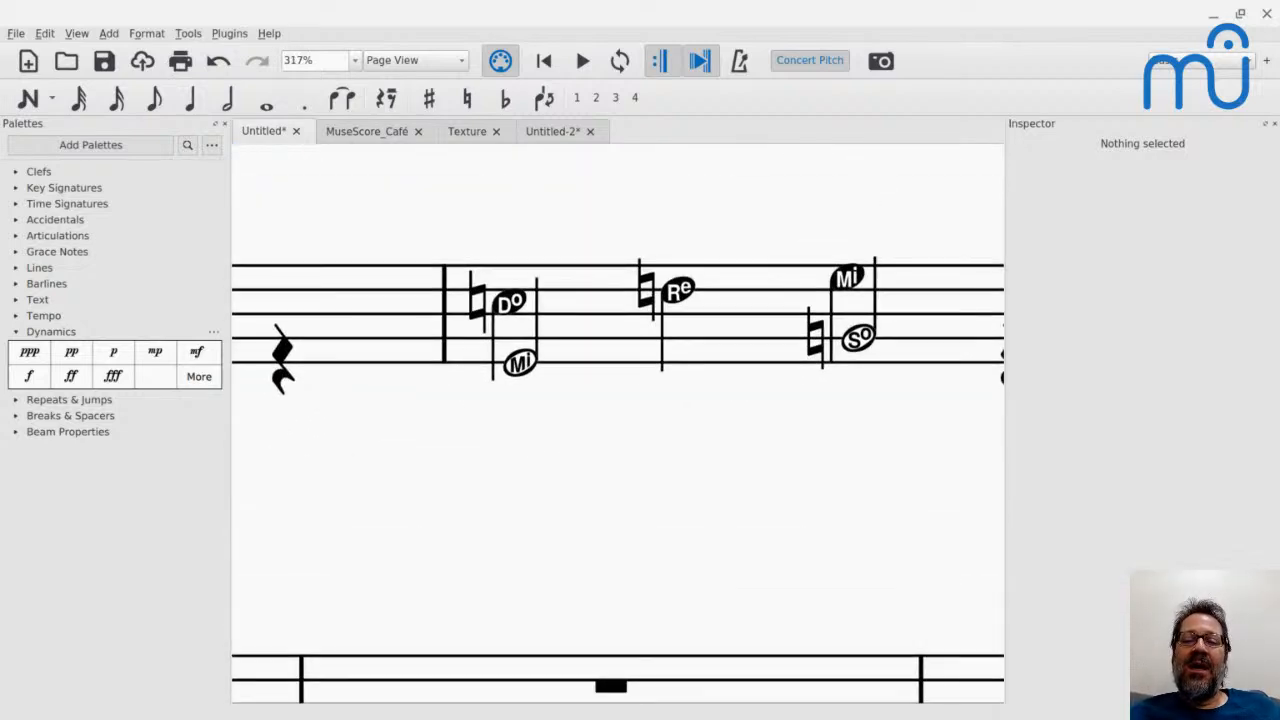
{"action": "scroll", "coordinate": [601, 421], "scroll_direction": "right", "scroll_amount": 2}
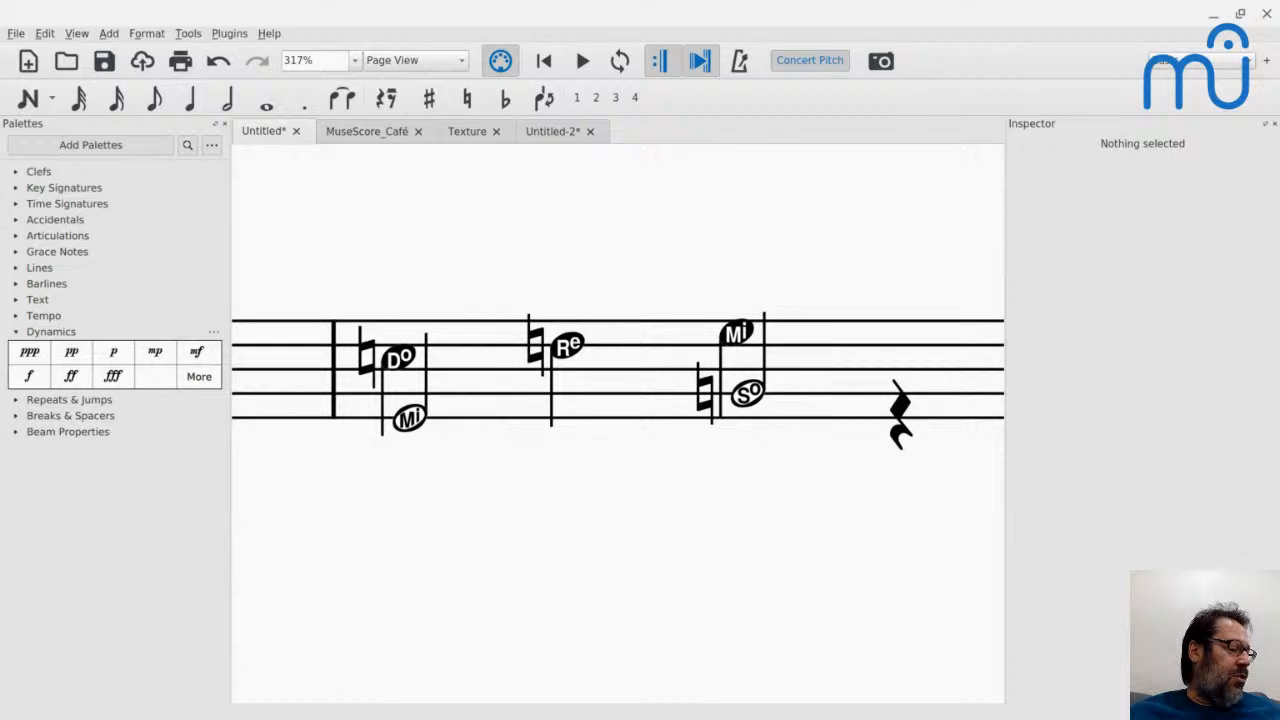
Check the YouTube Live chat for new messages, and return to the MuseScore score with the Re note in measure 10 selected.
{"action": "left_click", "coordinate": [477, 363]}
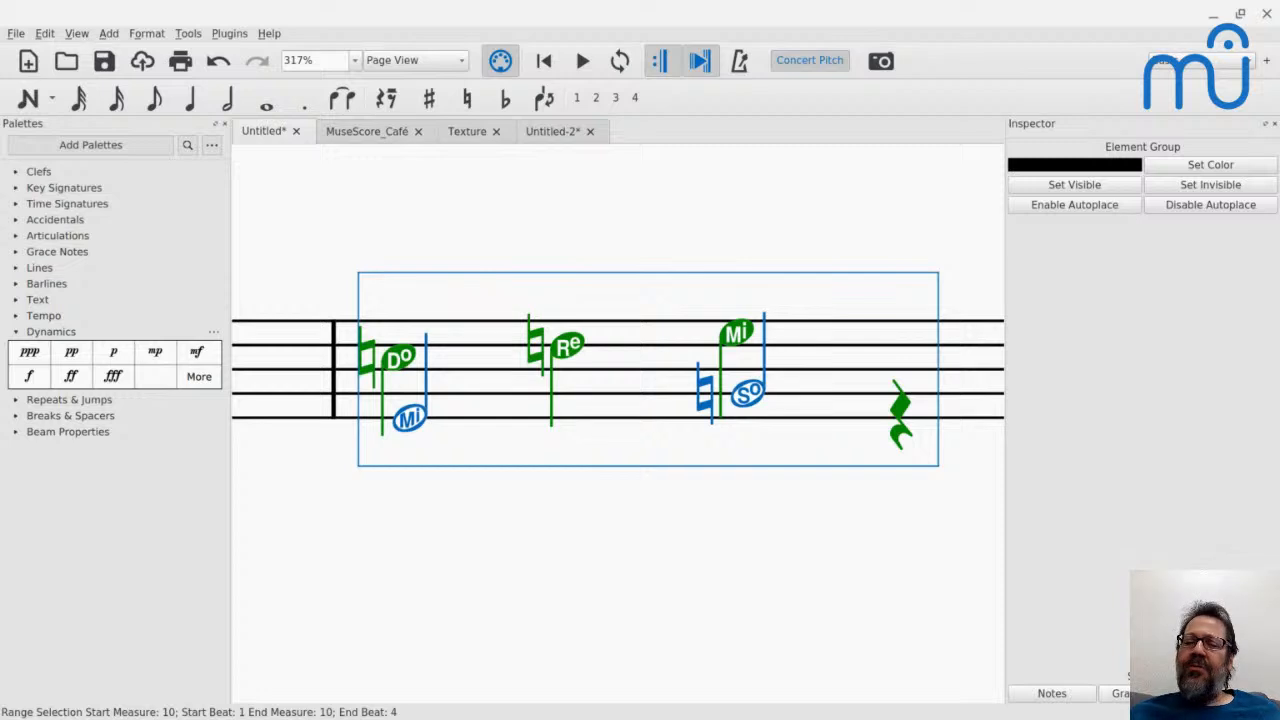
{"action": "key", "text": "alt+Tab"}
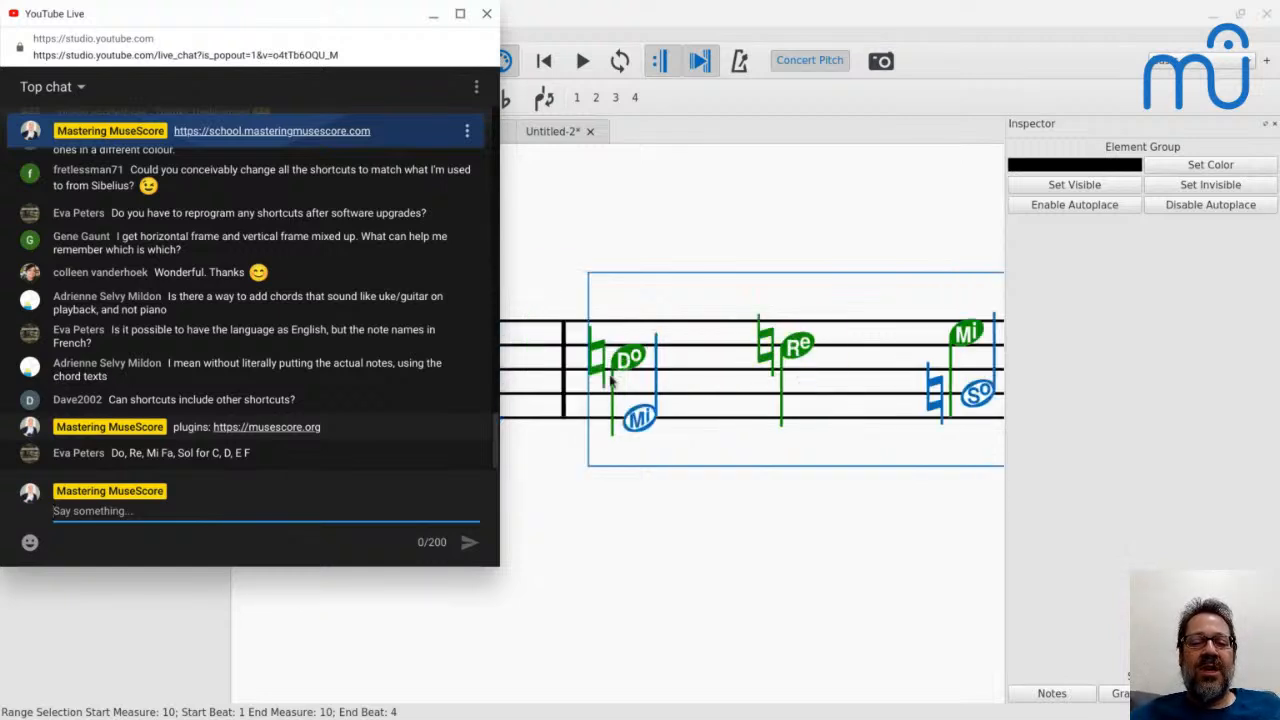
{"action": "scroll", "coordinate": [610, 378], "scroll_direction": "left", "scroll_amount": 2}
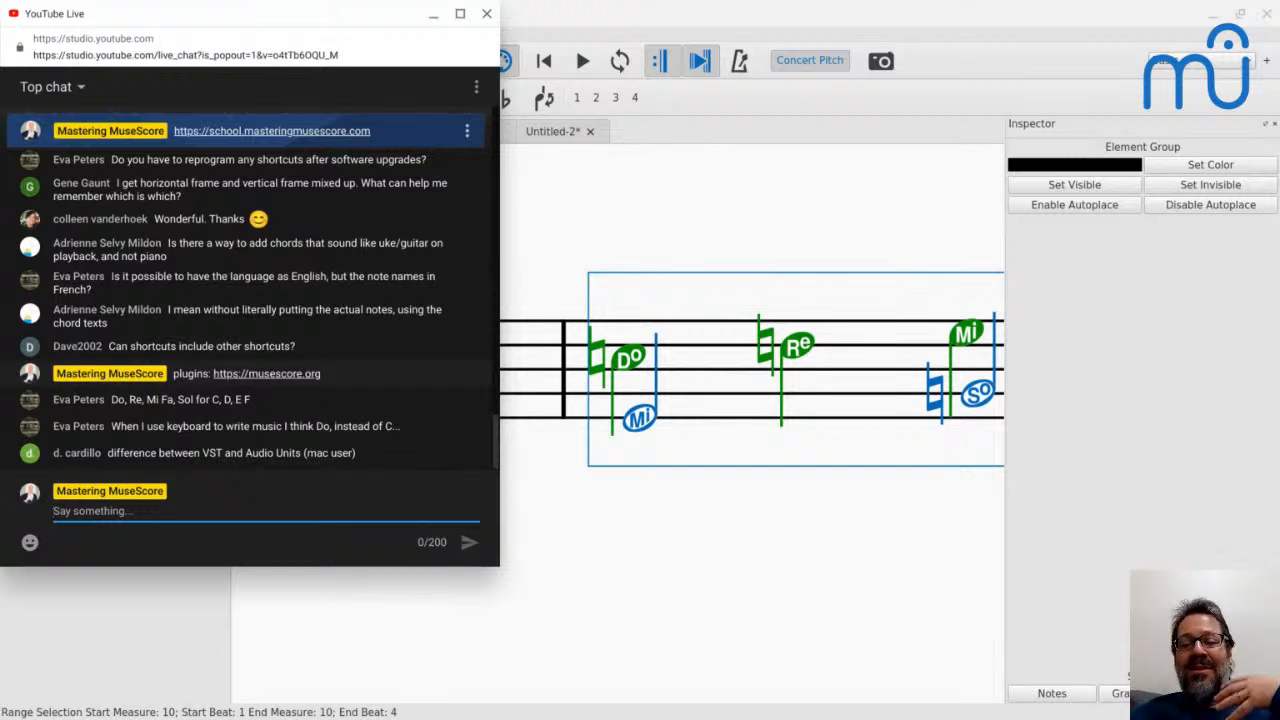
{"action": "left_click", "coordinate": [810, 345]}
{"action": "left_click", "coordinate": [810, 345]}
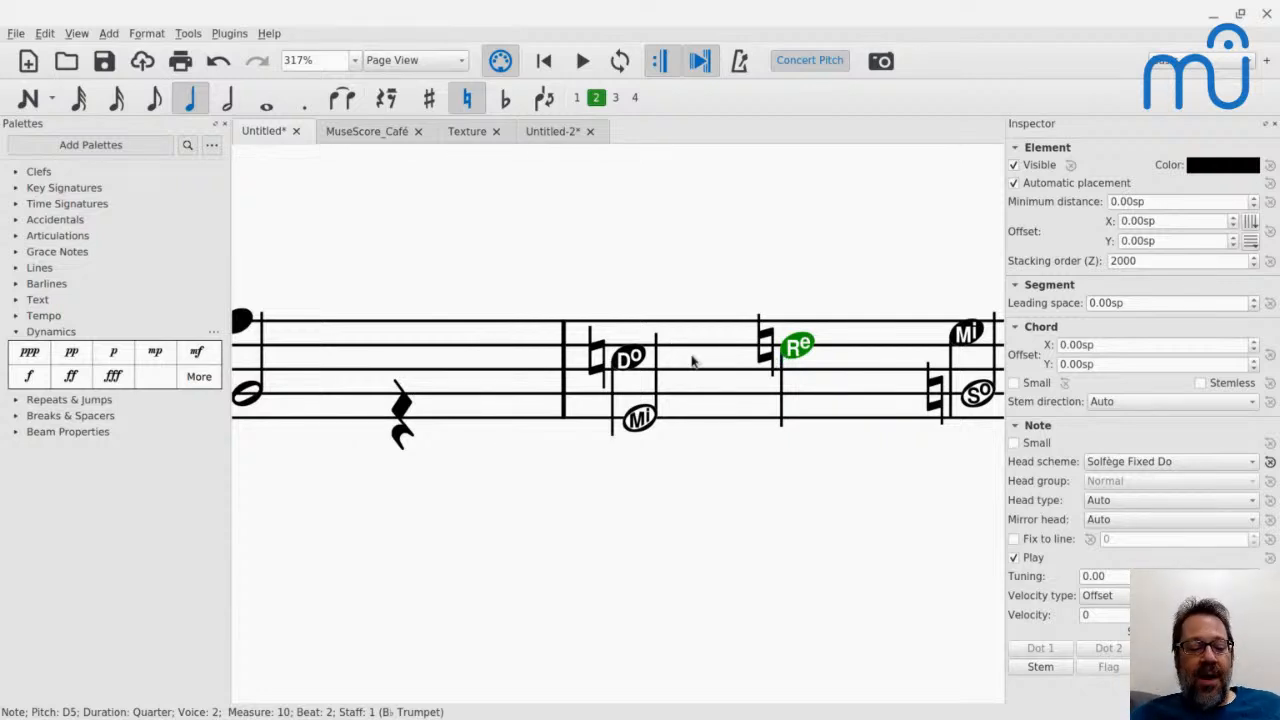
Search the Master Palette's symbols for "notehead" and examine the available notehead shapes.
{"action": "key", "text": "z"}
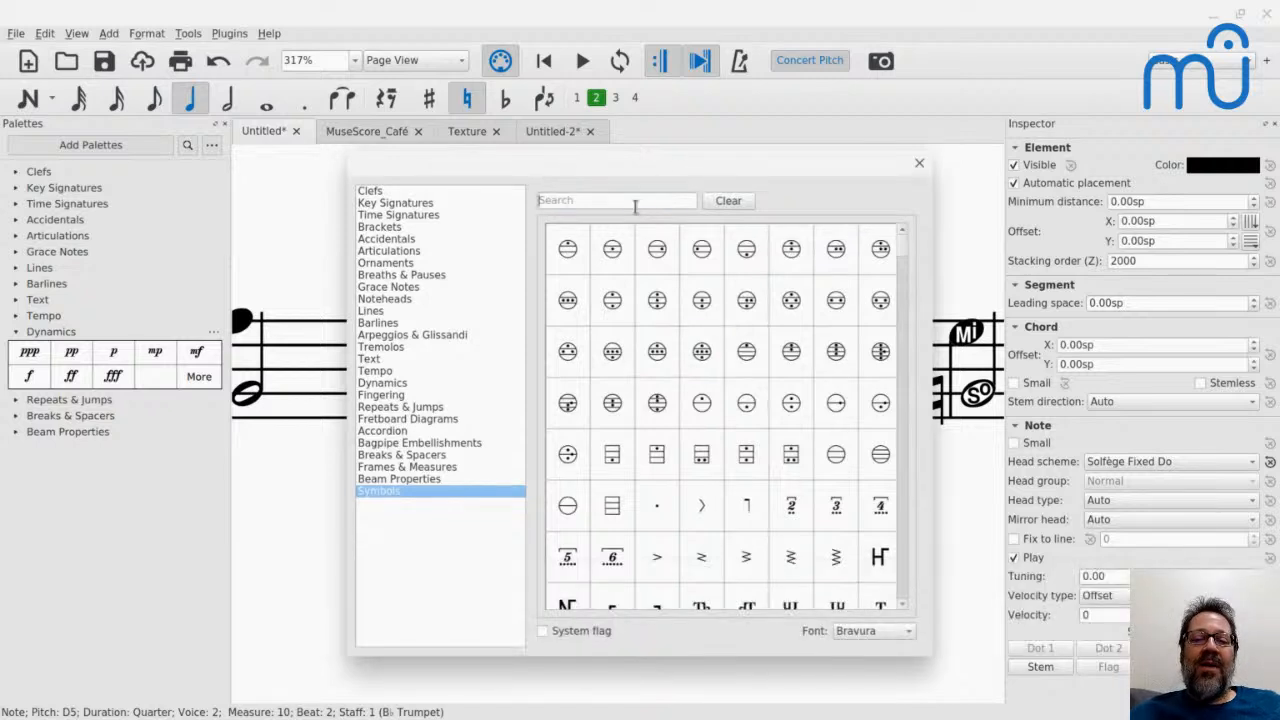
{"action": "left_click", "coordinate": [634, 200]}
{"action": "type", "text": "notehead"}
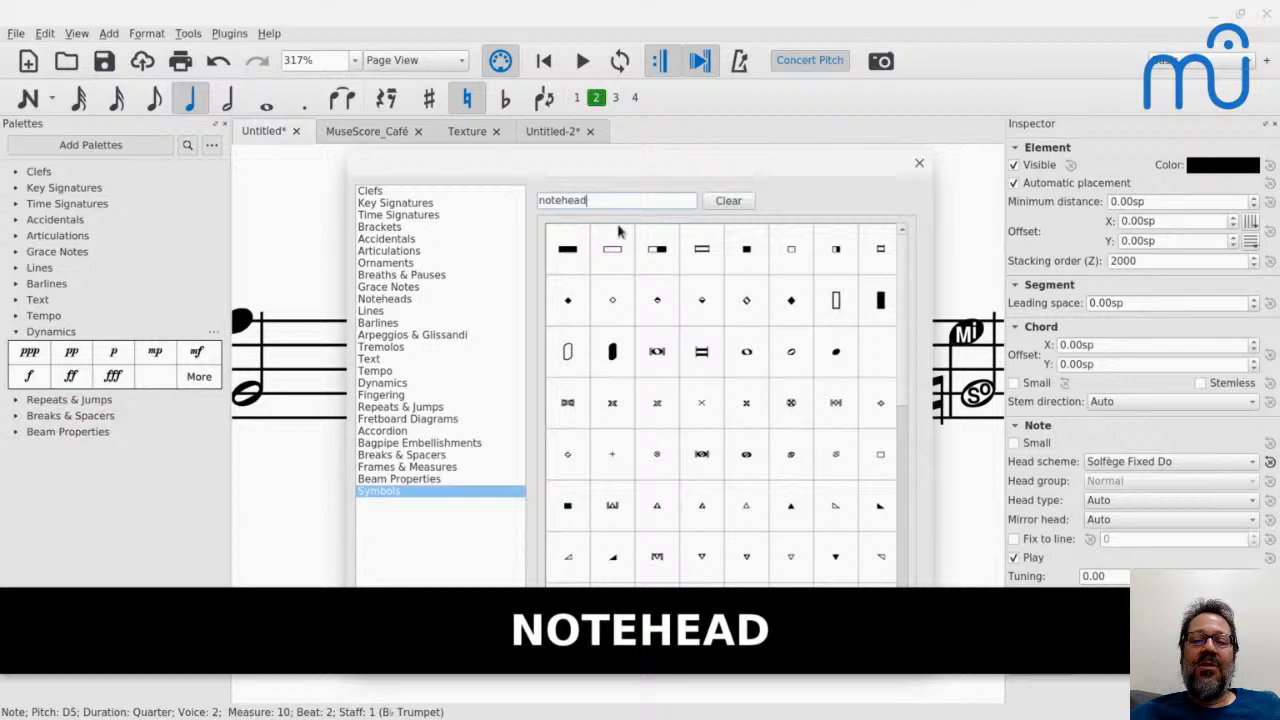
{"action": "scroll", "coordinate": [620, 300], "scroll_direction": "down", "scroll_amount": 3}
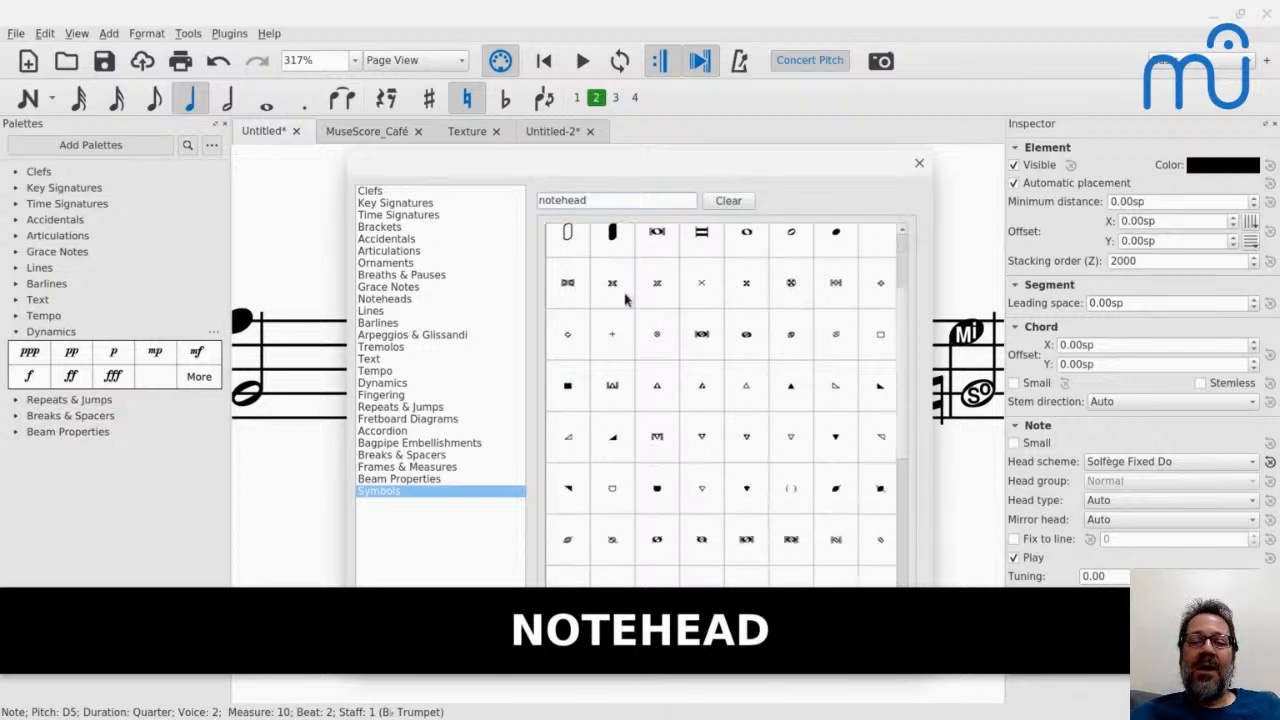
{"action": "scroll", "coordinate": [625, 299], "scroll_direction": "down", "scroll_amount": 2}
{"action": "scroll", "coordinate": [625, 299], "scroll_direction": "up", "scroll_amount": 4}
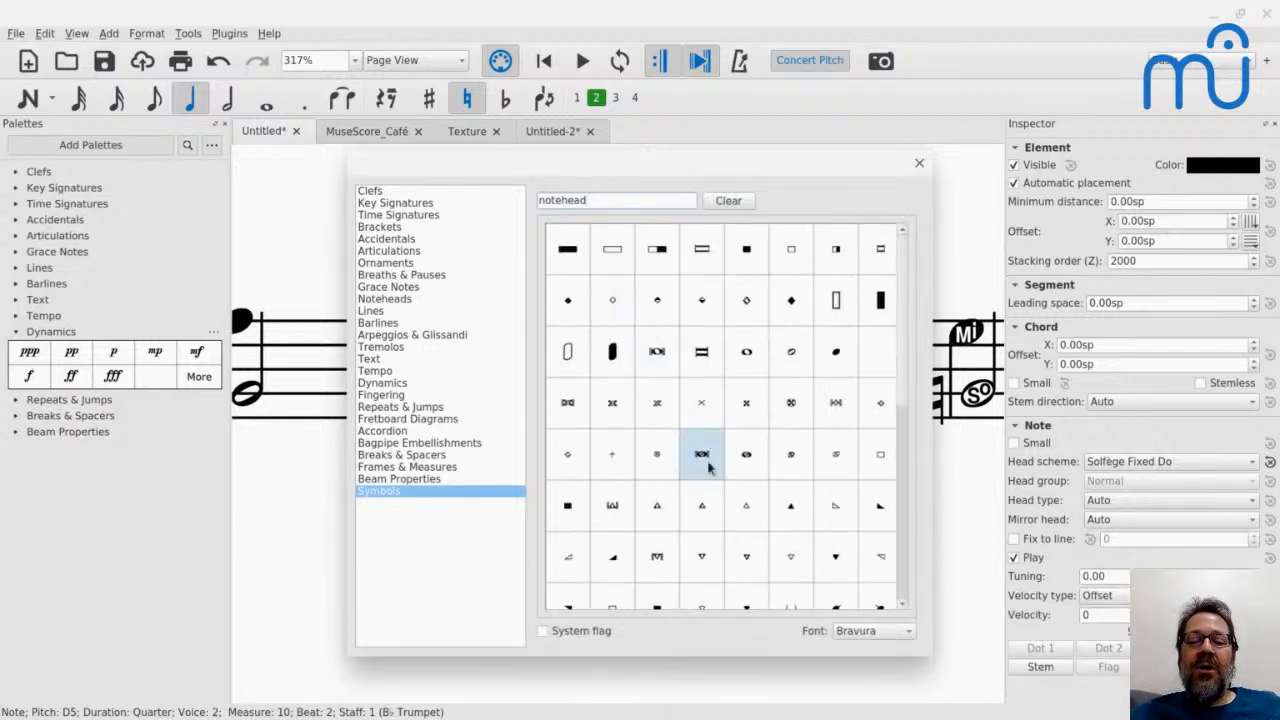
{"action": "scroll", "coordinate": [706, 480], "scroll_direction": "down", "scroll_amount": 4}
{"action": "scroll", "coordinate": [706, 480], "scroll_direction": "down", "scroll_amount": 5}
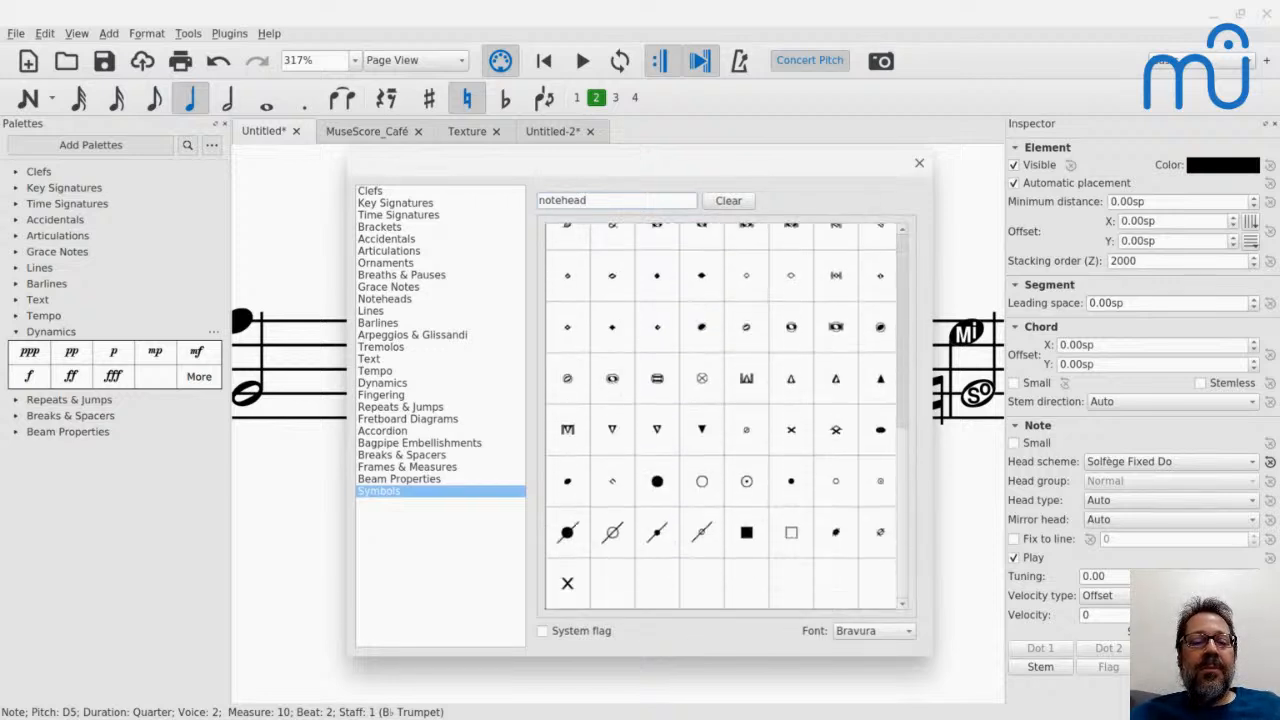
{"action": "scroll", "coordinate": [701, 378], "scroll_direction": "up", "scroll_amount": 6}
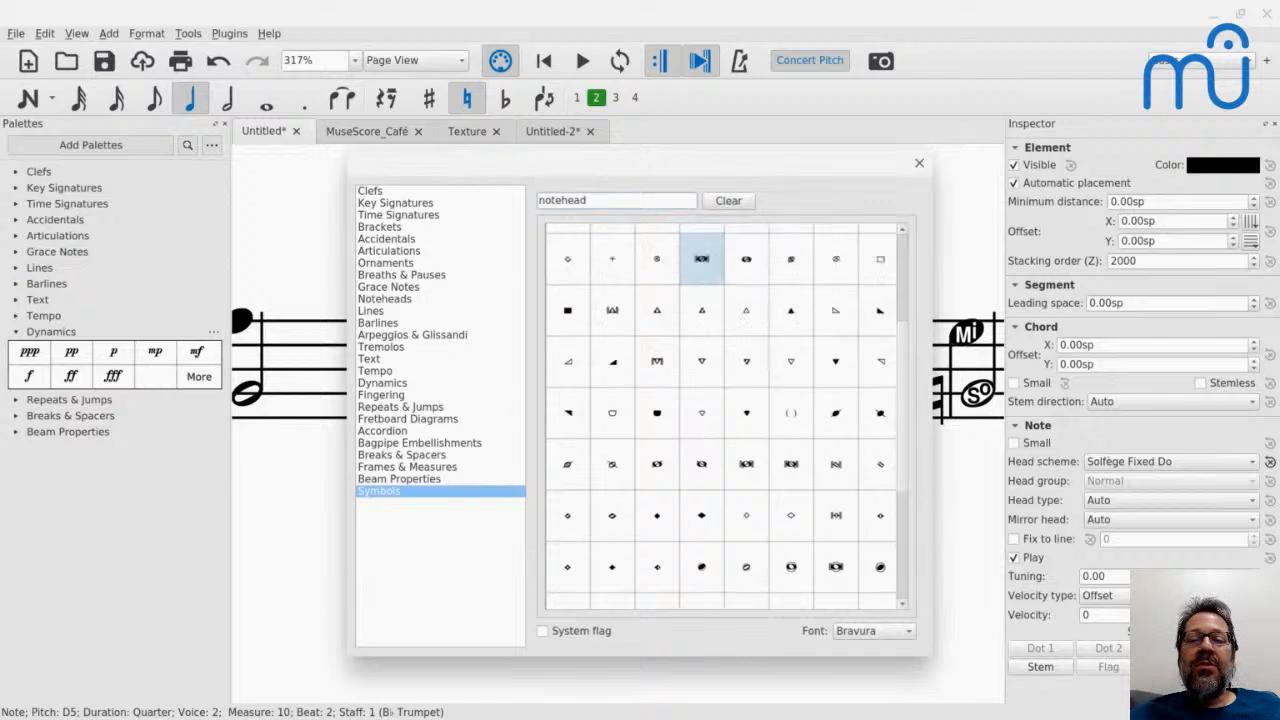
{"action": "scroll", "coordinate": [701, 378], "scroll_direction": "up", "scroll_amount": 2}
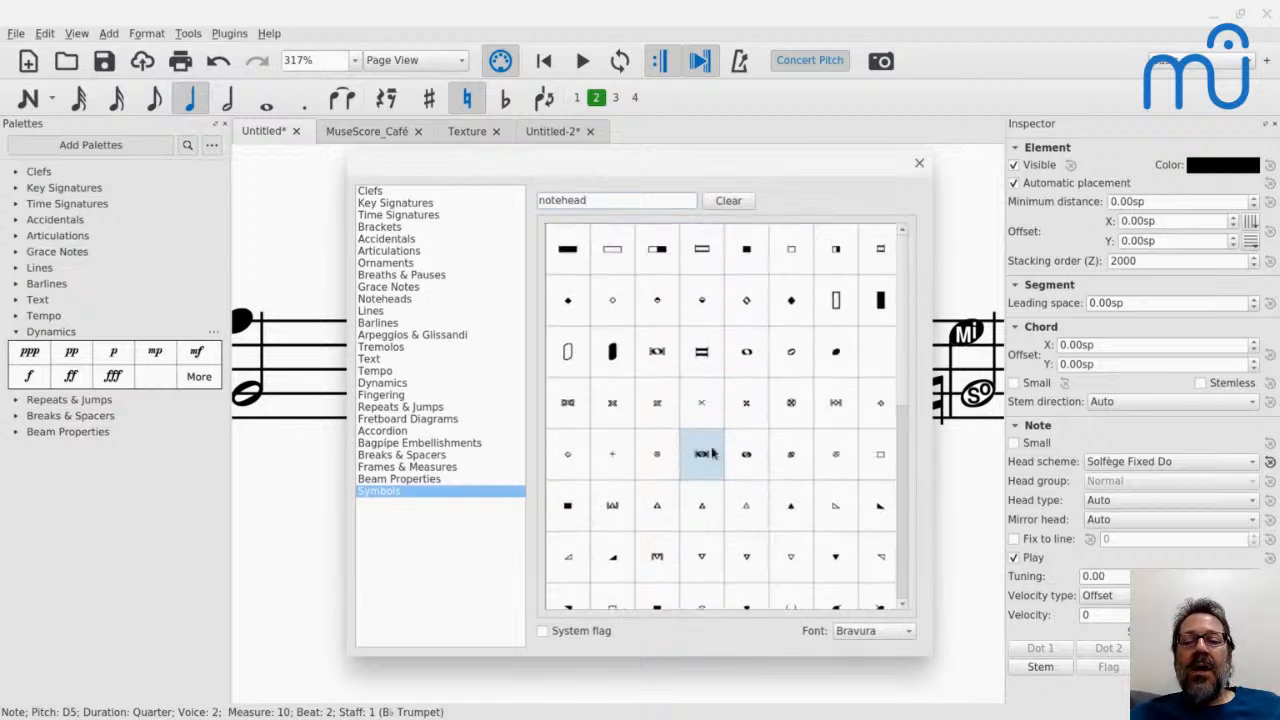
Search the symbols for "name" instead.
{"action": "key", "text": "BackSpace"}
{"action": "key", "text": "BackSpace"}
{"action": "key", "text": "BackSpace"}
{"action": "key", "text": "BackSpace"}
{"action": "key", "text": "BackSpace"}
{"action": "key", "text": "BackSpace"}
{"action": "key", "text": "BackSpace"}
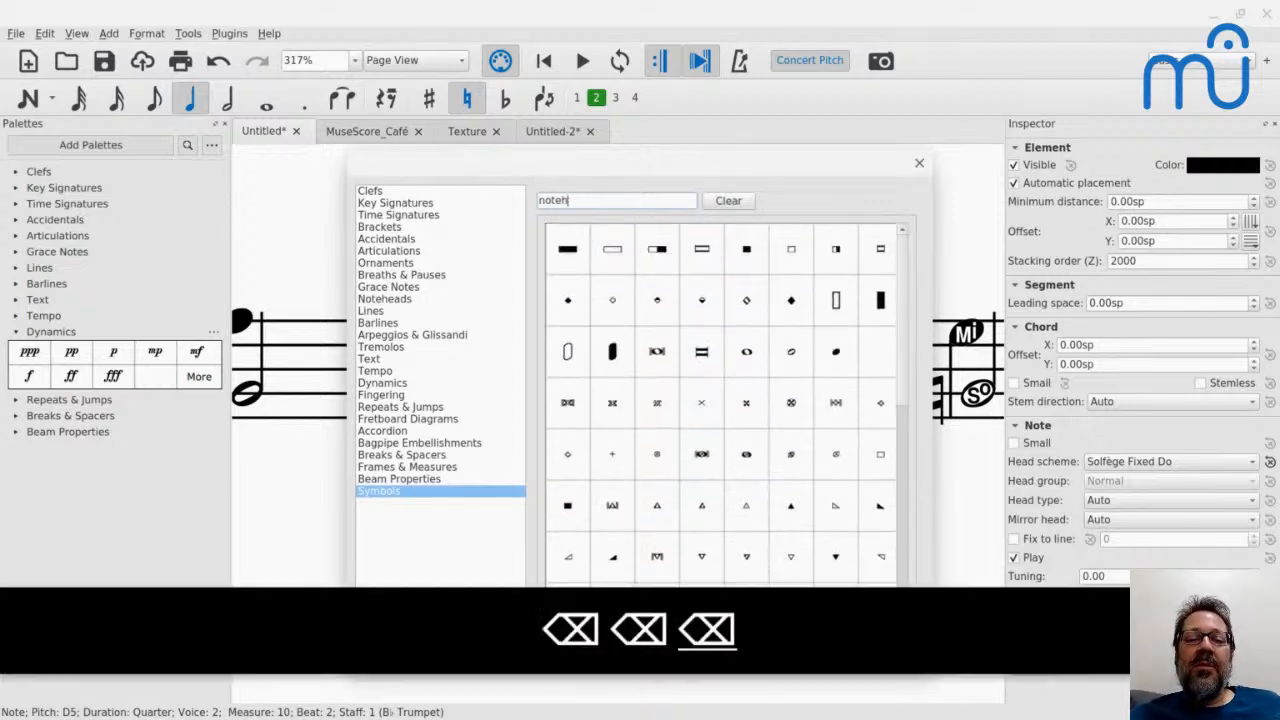
{"action": "type", "text": "ame"}
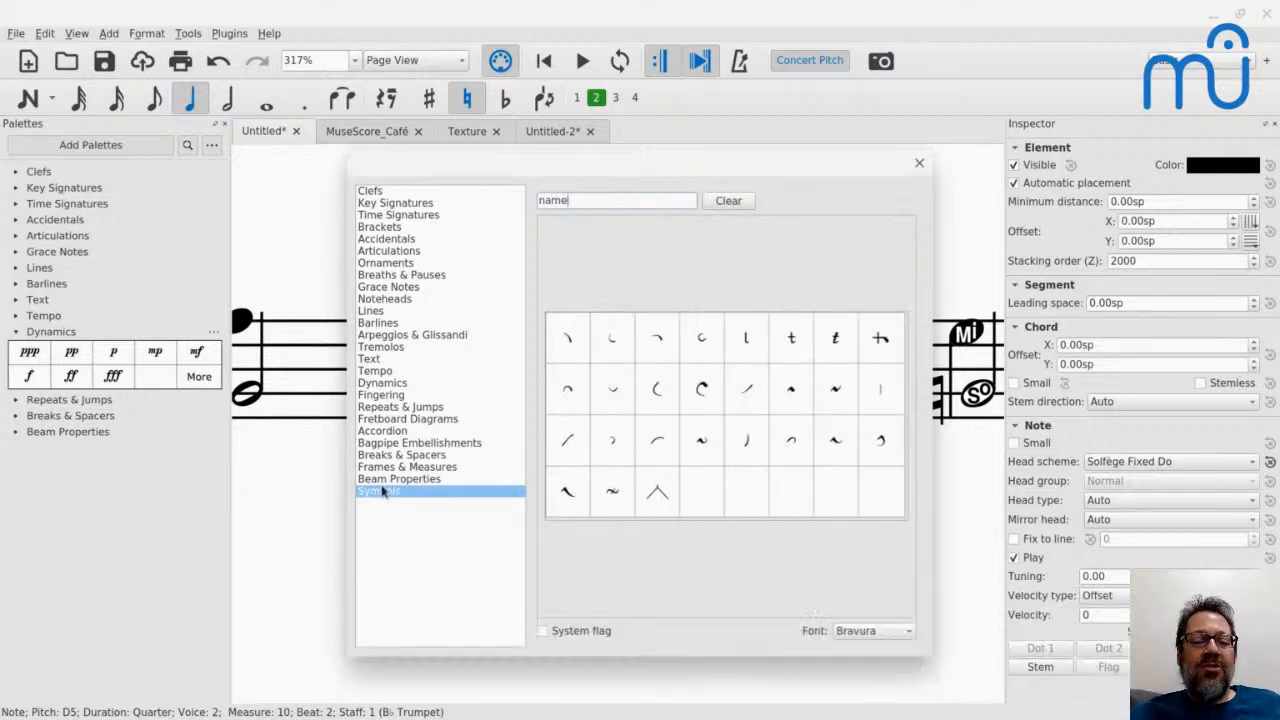
Expand the Symbols category and look through its subcategories for note name symbols.
{"action": "left_click", "coordinate": [371, 494]}
{"action": "scroll", "coordinate": [380, 512], "scroll_direction": "down", "scroll_amount": 12}
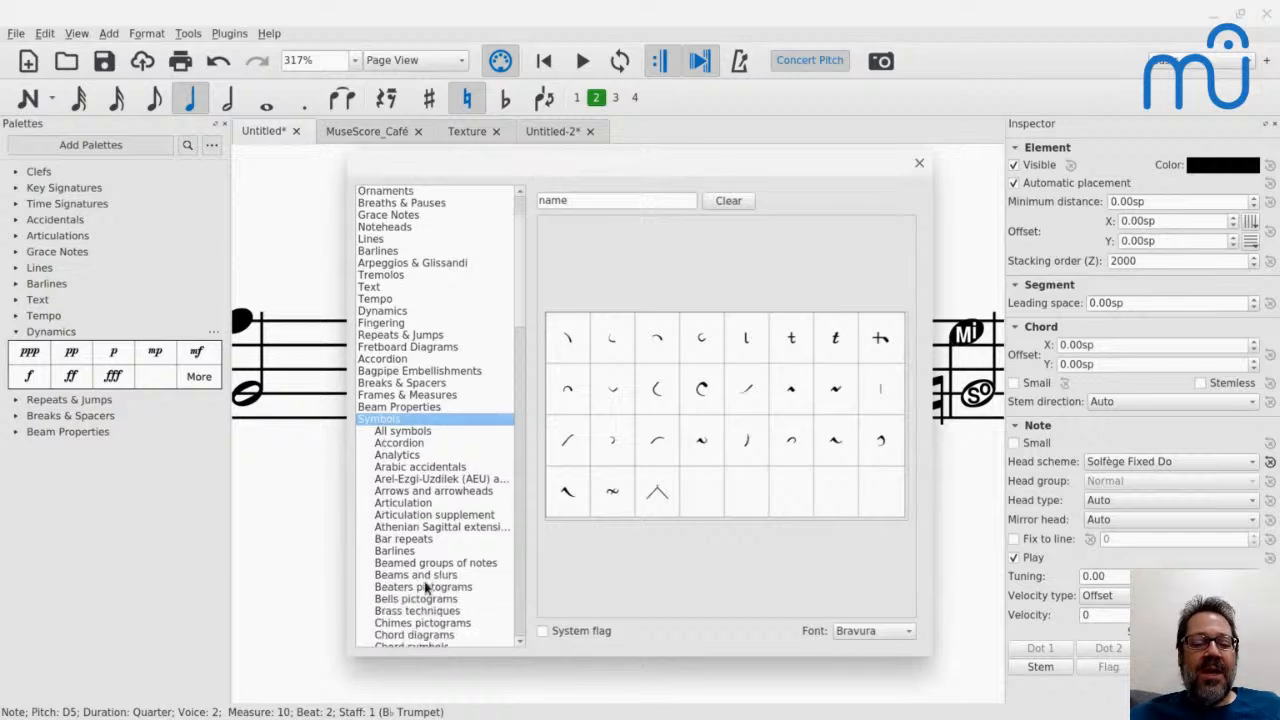
{"action": "scroll", "coordinate": [425, 588], "scroll_direction": "down", "scroll_amount": 6}
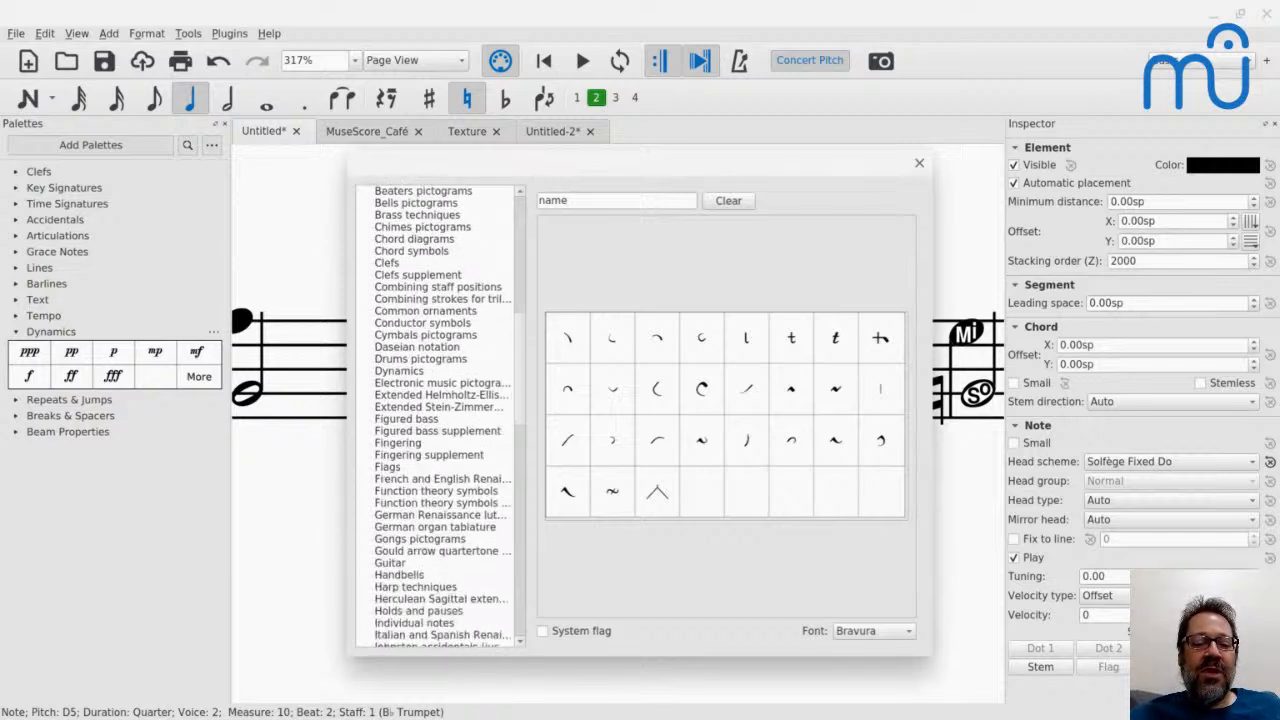
{"action": "scroll", "coordinate": [408, 486], "scroll_direction": "down", "scroll_amount": 1}
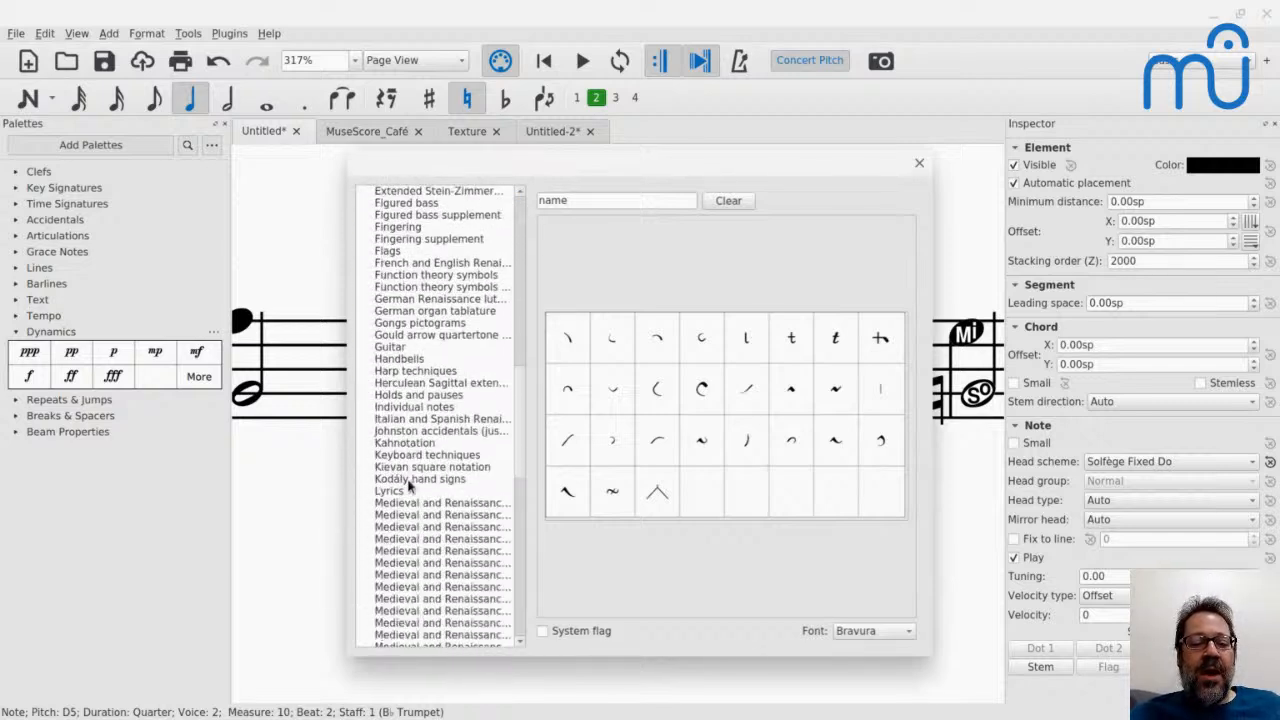
Search the symbols for "pitc" and for "c", and clear the search.
{"action": "left_click", "coordinate": [610, 196]}
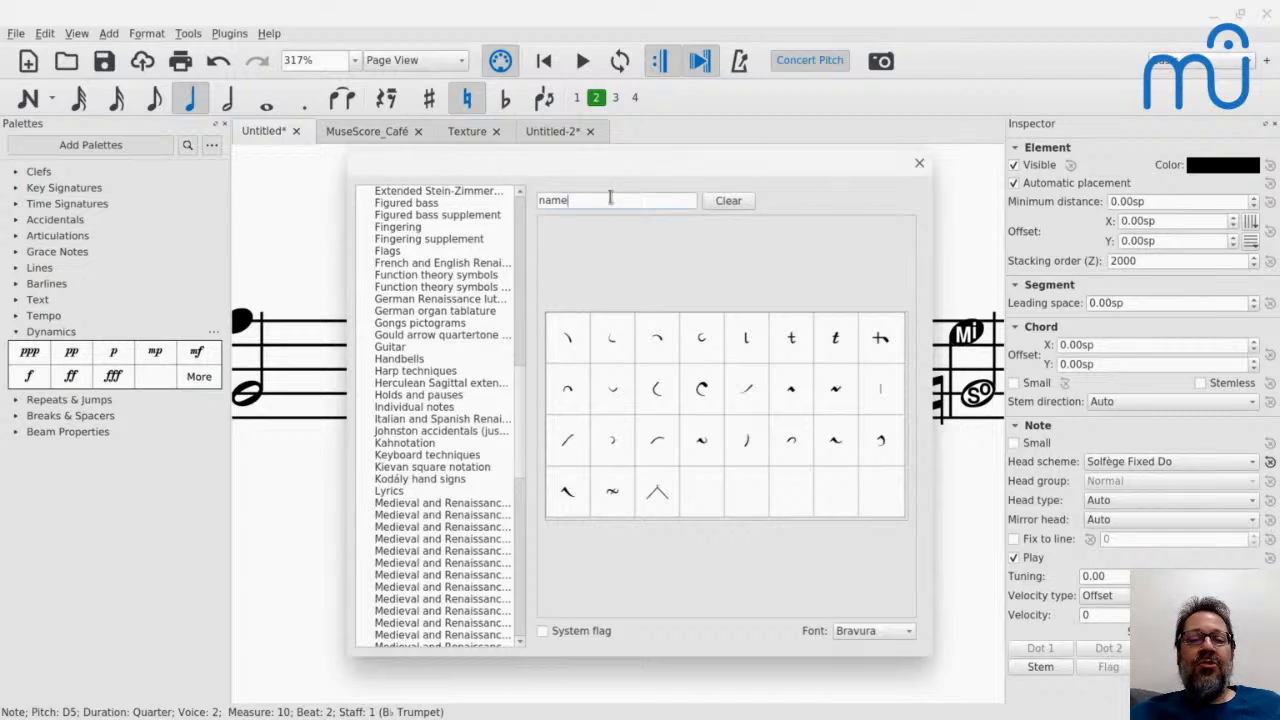
{"action": "key", "text": "ctrl+a"}
{"action": "type", "text": "pitc"}
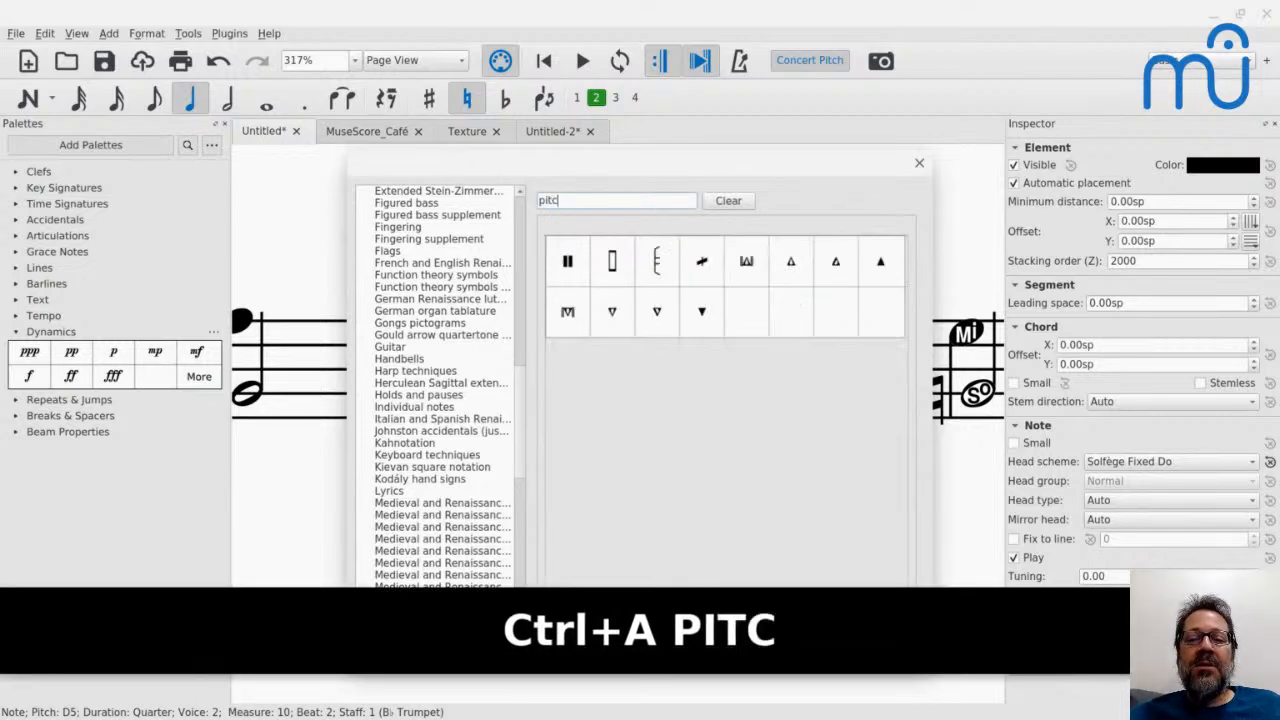
{"action": "key", "text": "BackSpace"}
{"action": "key", "text": "BackSpace"}
{"action": "key", "text": "BackSpace"}
{"action": "key", "text": "BackSpace"}
{"action": "key", "text": "BackSpace"}
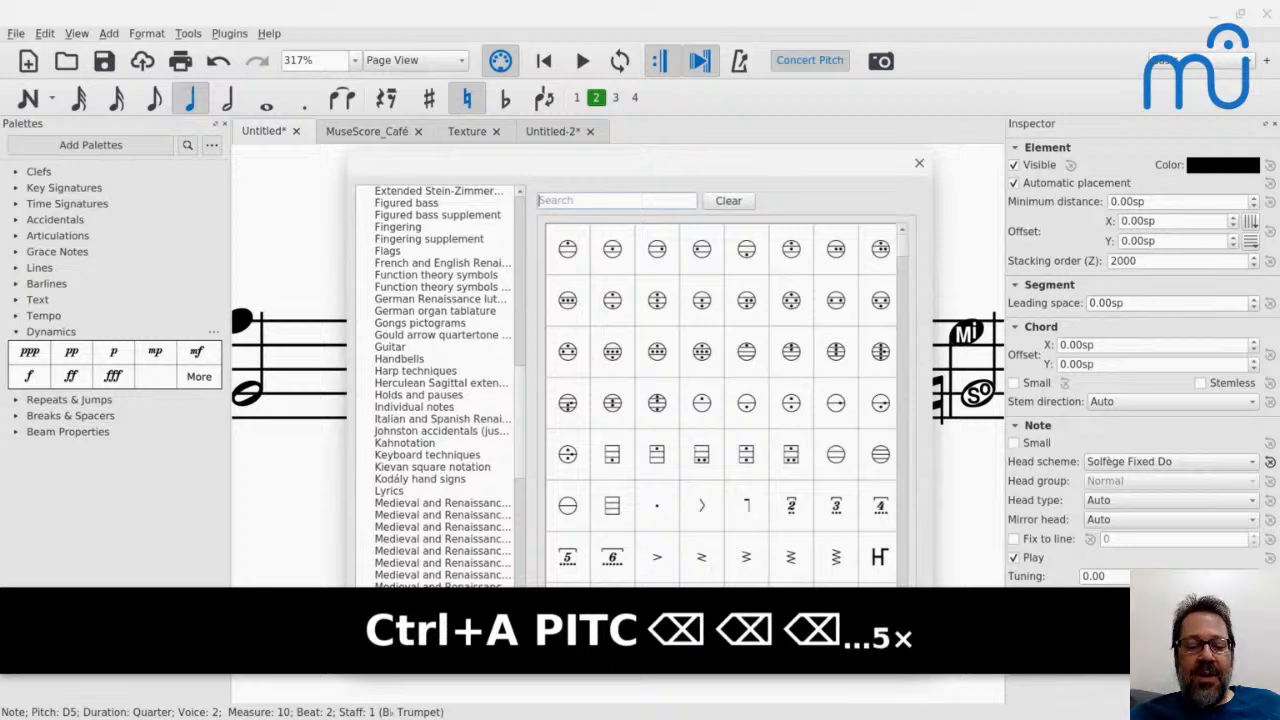
{"action": "type", "text": "c"}
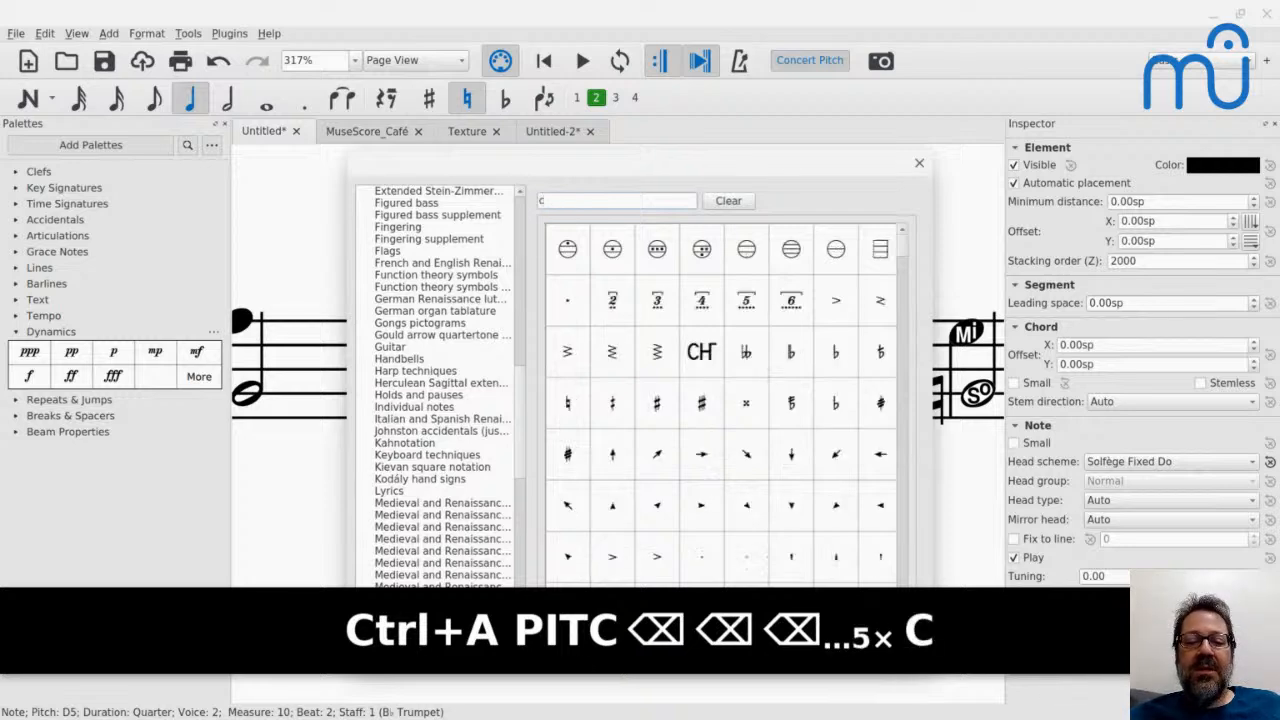
{"action": "key", "text": "BackSpace"}
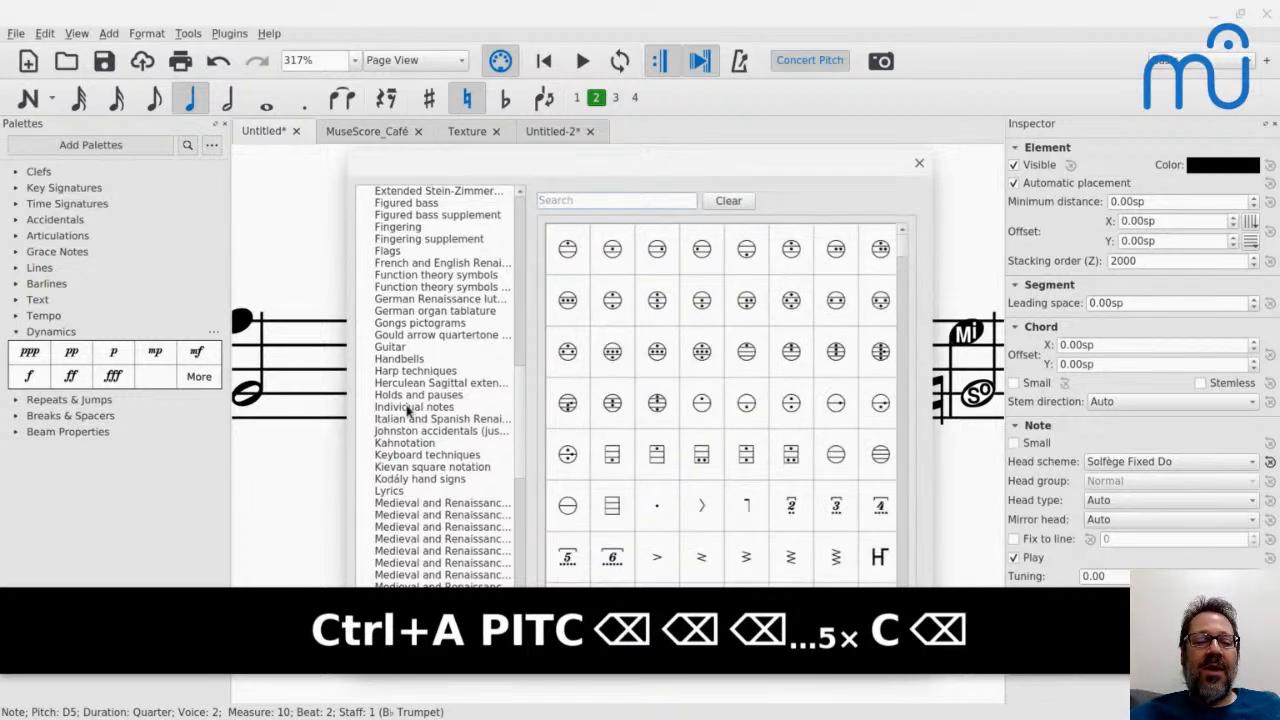
Examine the symbols in the Note name noteheads subcategory and close the Master Palette.
{"action": "scroll", "coordinate": [408, 410], "scroll_direction": "down", "scroll_amount": 6}
{"action": "scroll", "coordinate": [408, 410], "scroll_direction": "down", "scroll_amount": 1}
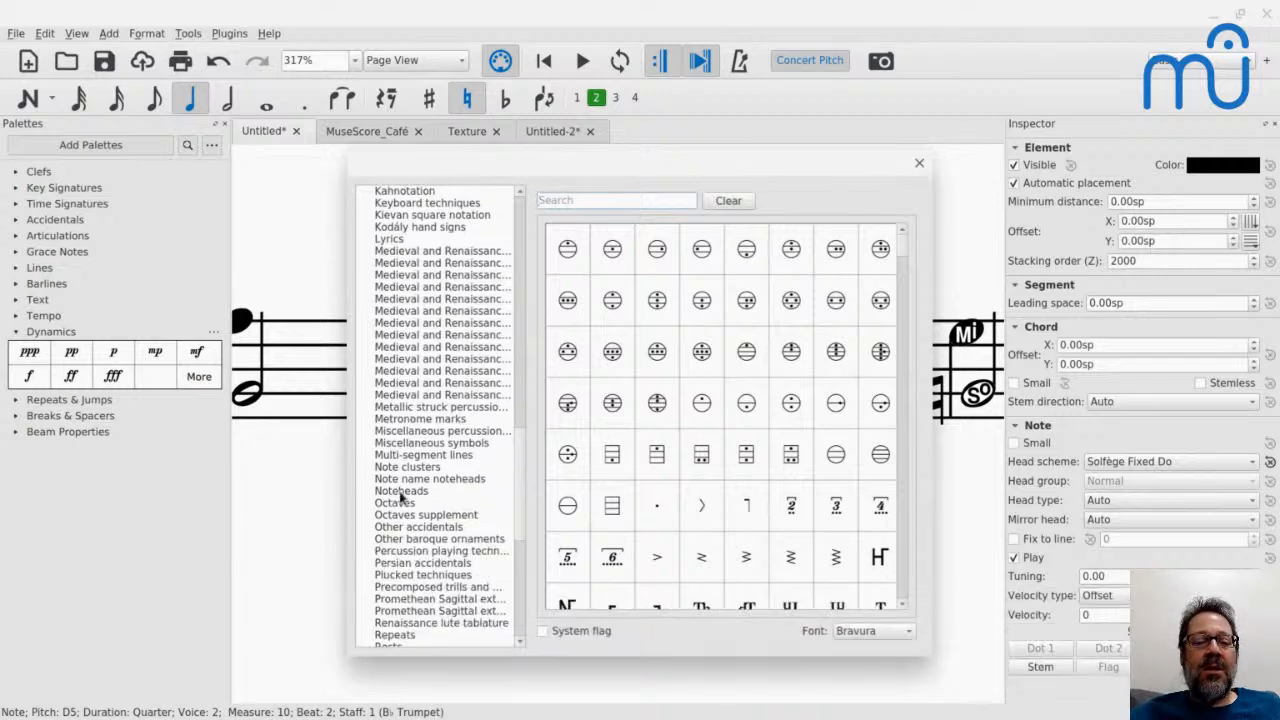
{"action": "left_click", "coordinate": [443, 481]}
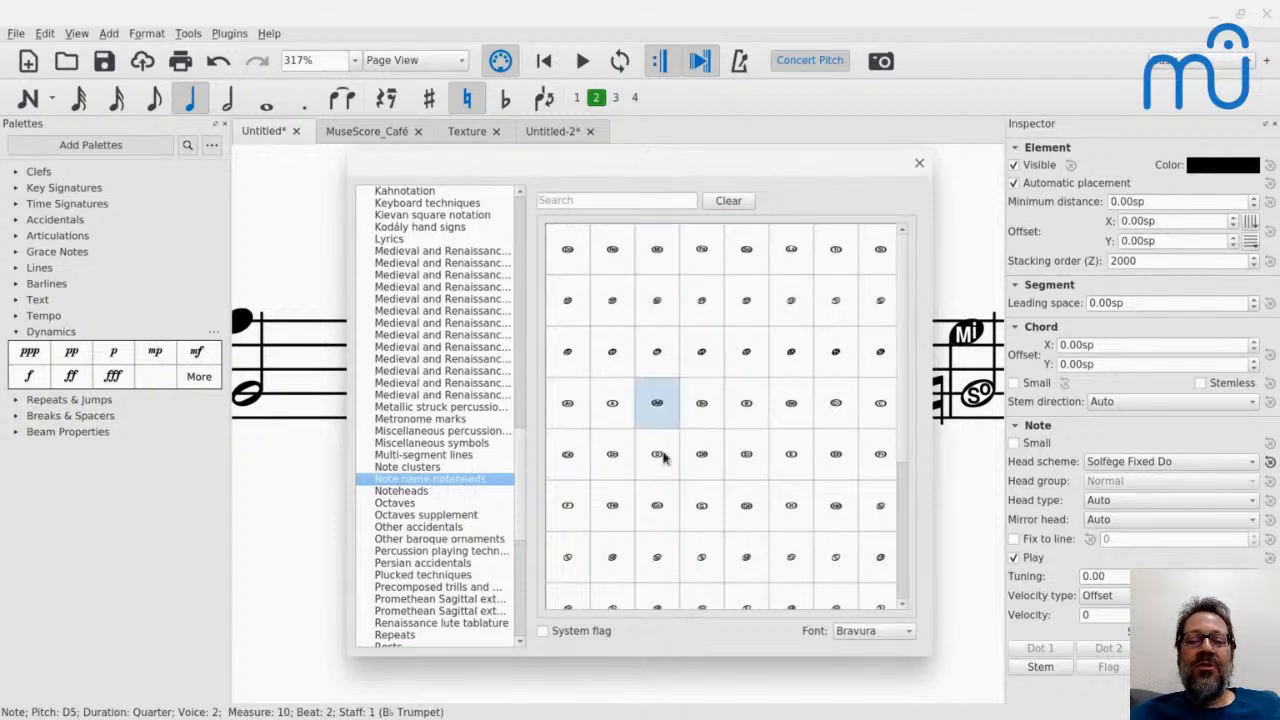
{"action": "scroll", "coordinate": [668, 468], "scroll_direction": "down", "scroll_amount": 1}
{"action": "scroll", "coordinate": [668, 468], "scroll_direction": "down", "scroll_amount": 3}
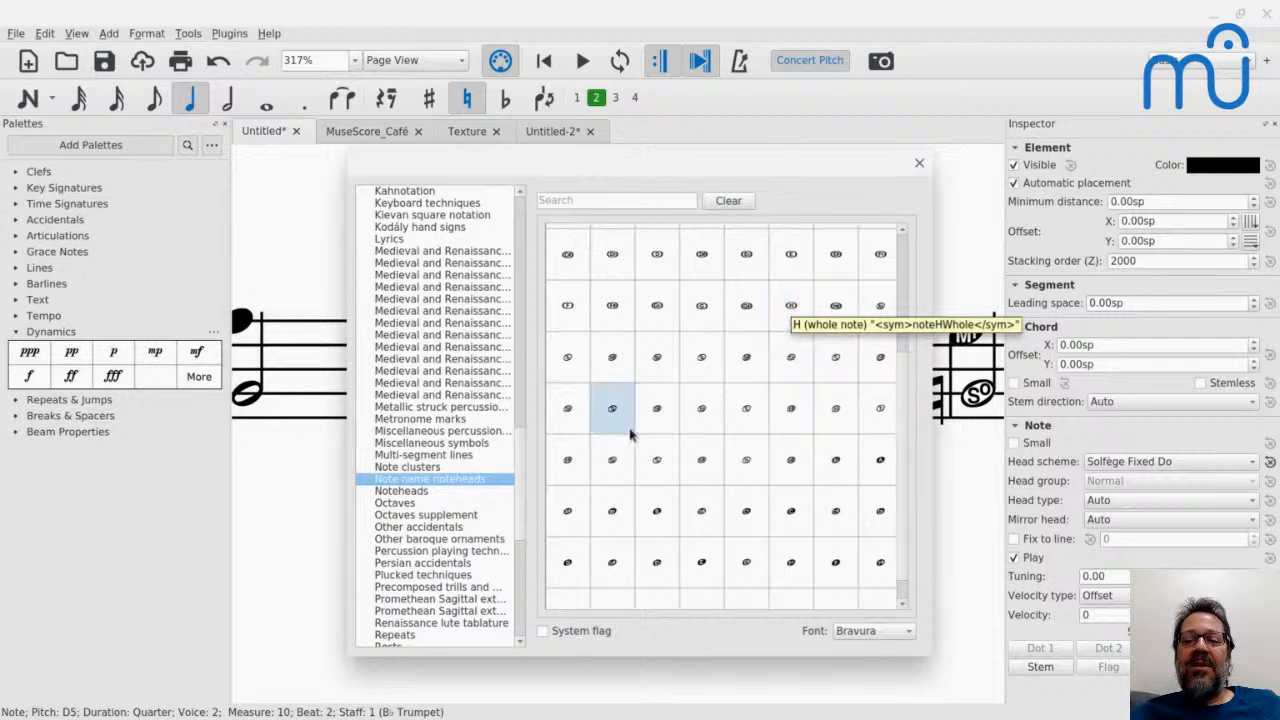
{"action": "key", "text": "Escape"}
{"action": "key", "text": "Escape"}
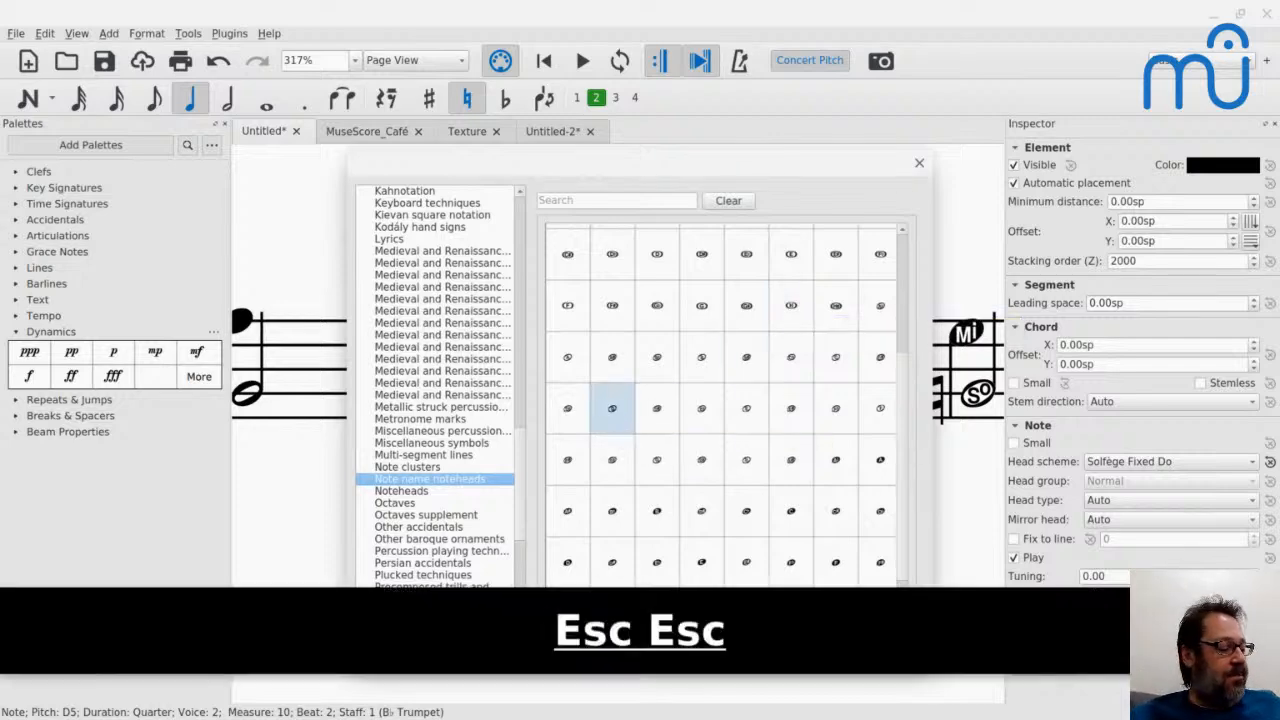
Switch to the YouTube Live chat window and read back through the viewers' earlier questions.
{"action": "key", "text": "alt+Tab"}
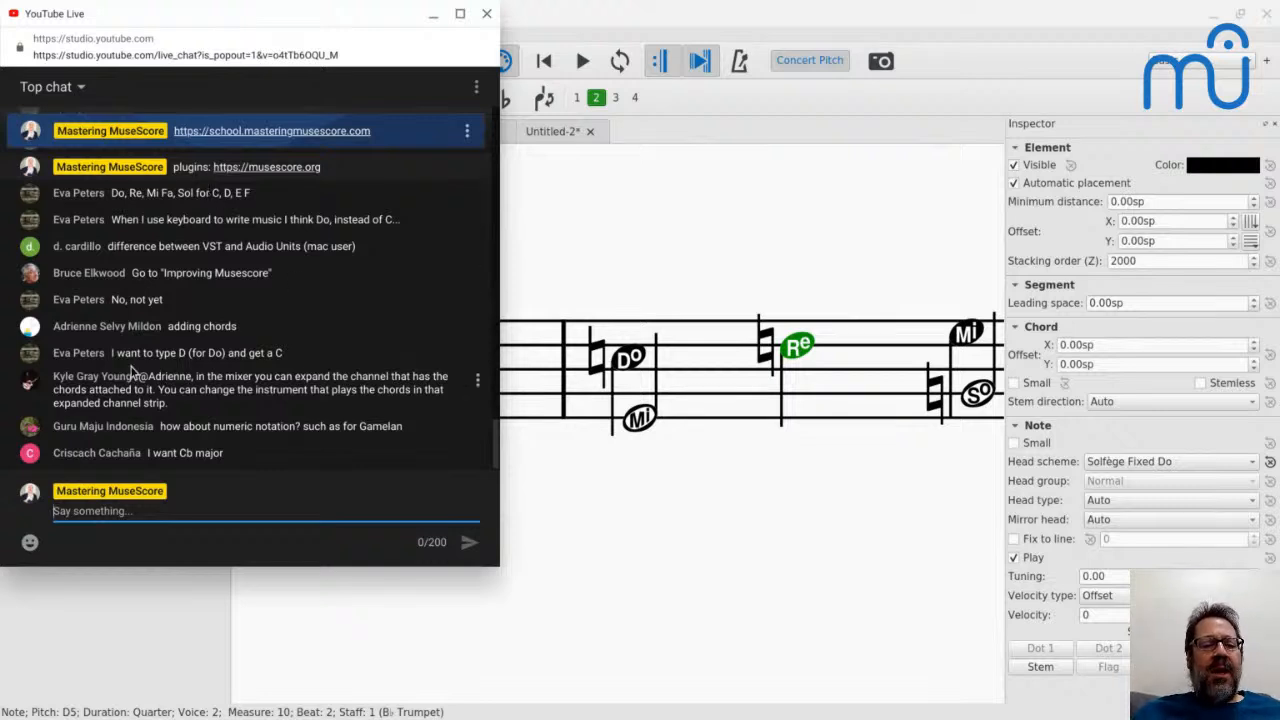
{"action": "scroll", "coordinate": [131, 367], "scroll_direction": "up", "scroll_amount": 2}
{"action": "scroll", "coordinate": [131, 367], "scroll_direction": "down", "scroll_amount": 2}
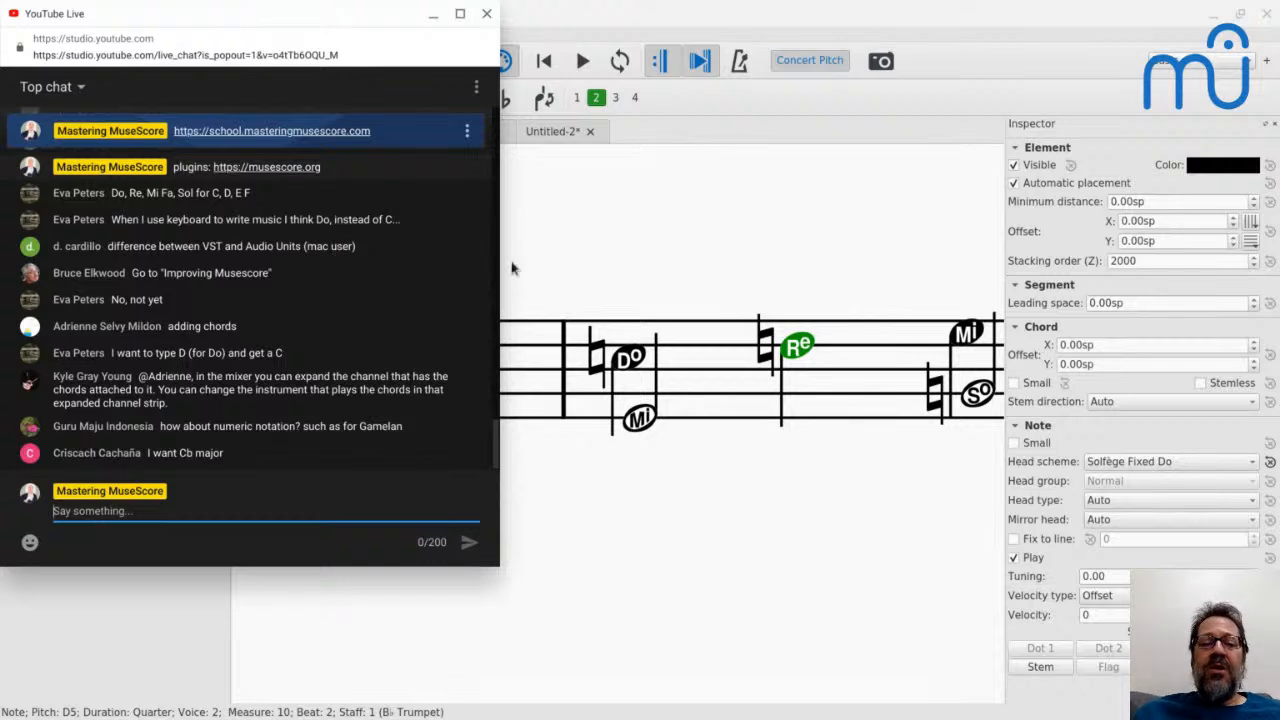
{"action": "scroll", "coordinate": [672, 252], "scroll_direction": "up", "scroll_amount": 2}
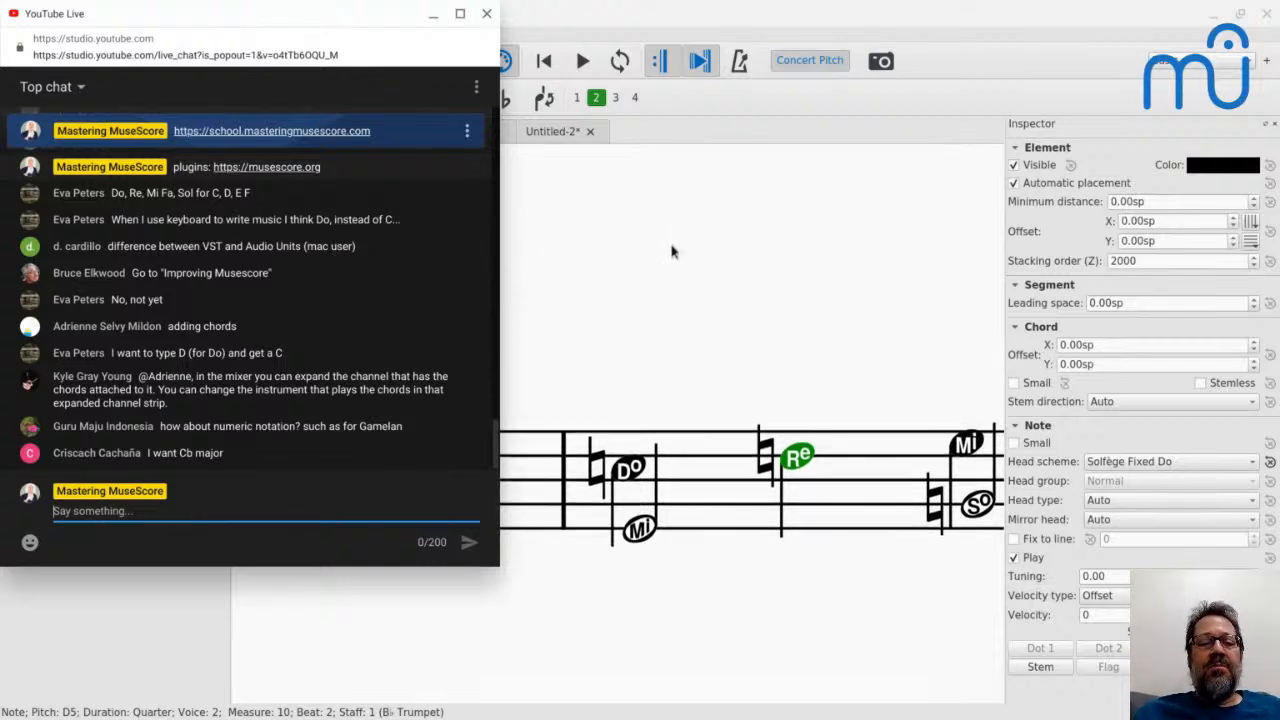
{"action": "scroll", "coordinate": [642, 370], "scroll_direction": "down", "scroll_amount": 5}
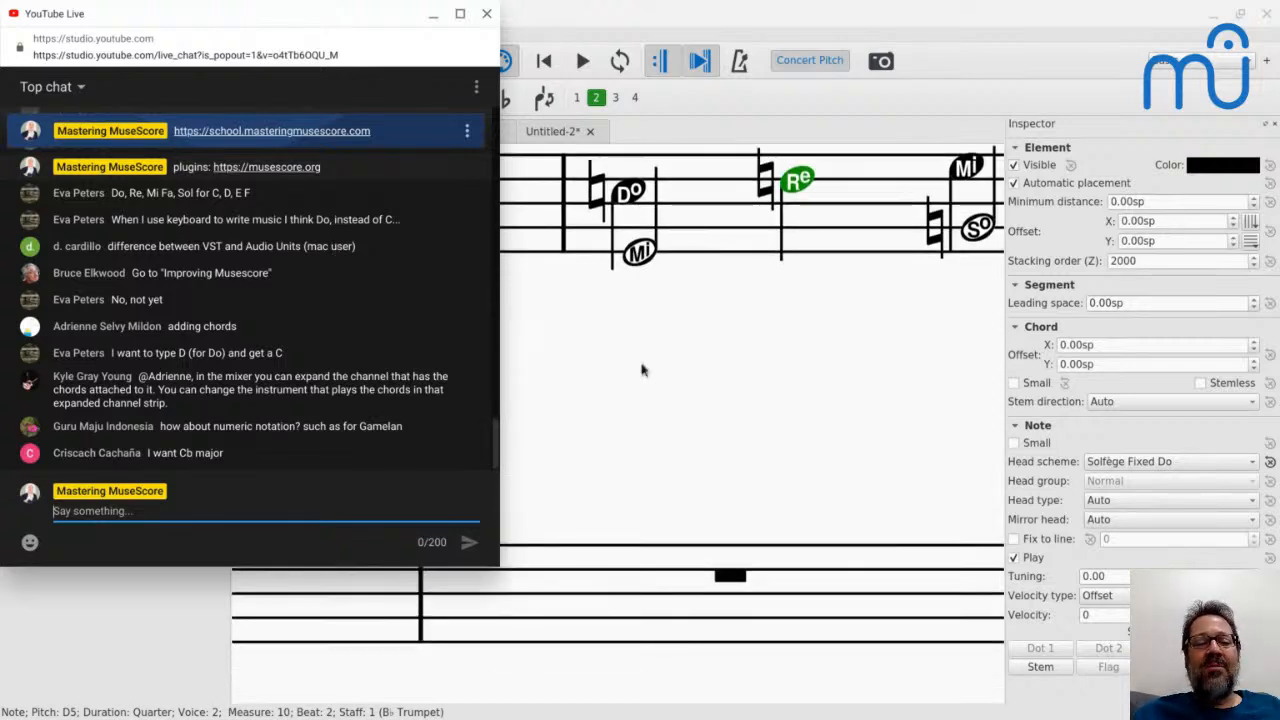
{"action": "scroll", "coordinate": [630, 395], "scroll_direction": "up", "scroll_amount": 4}
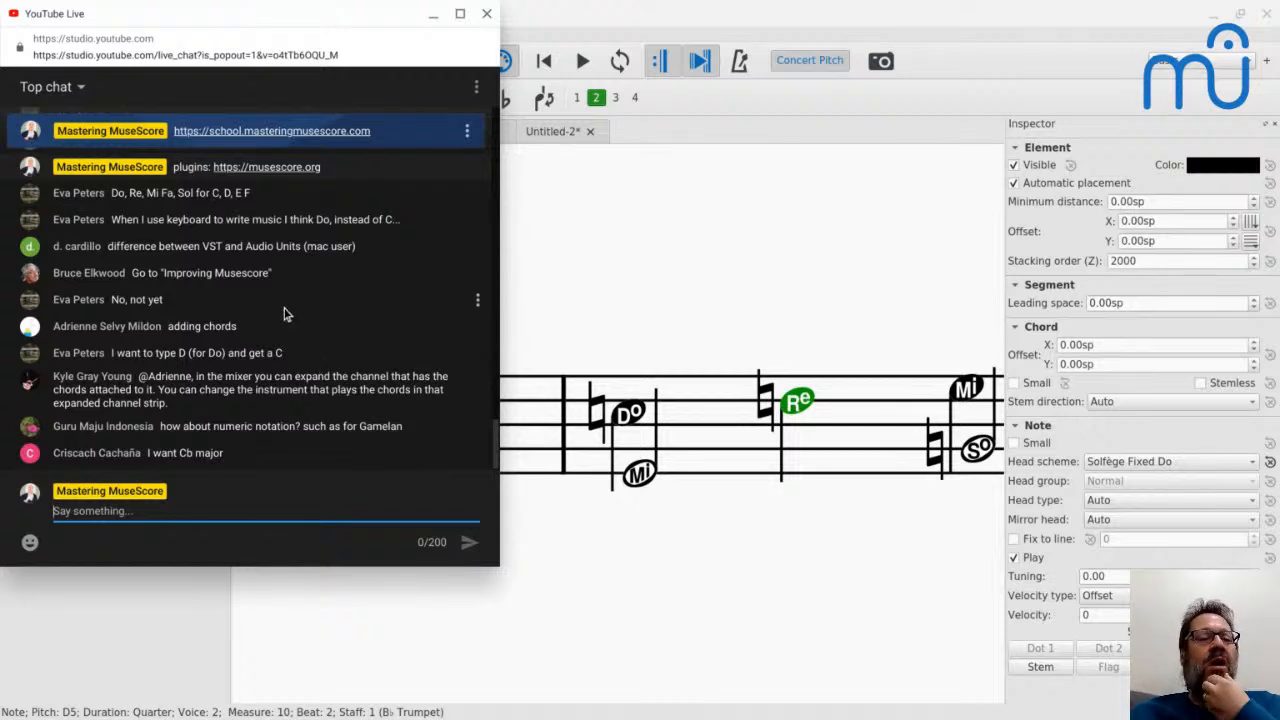
{"action": "scroll", "coordinate": [285, 314], "scroll_direction": "up", "scroll_amount": 2}
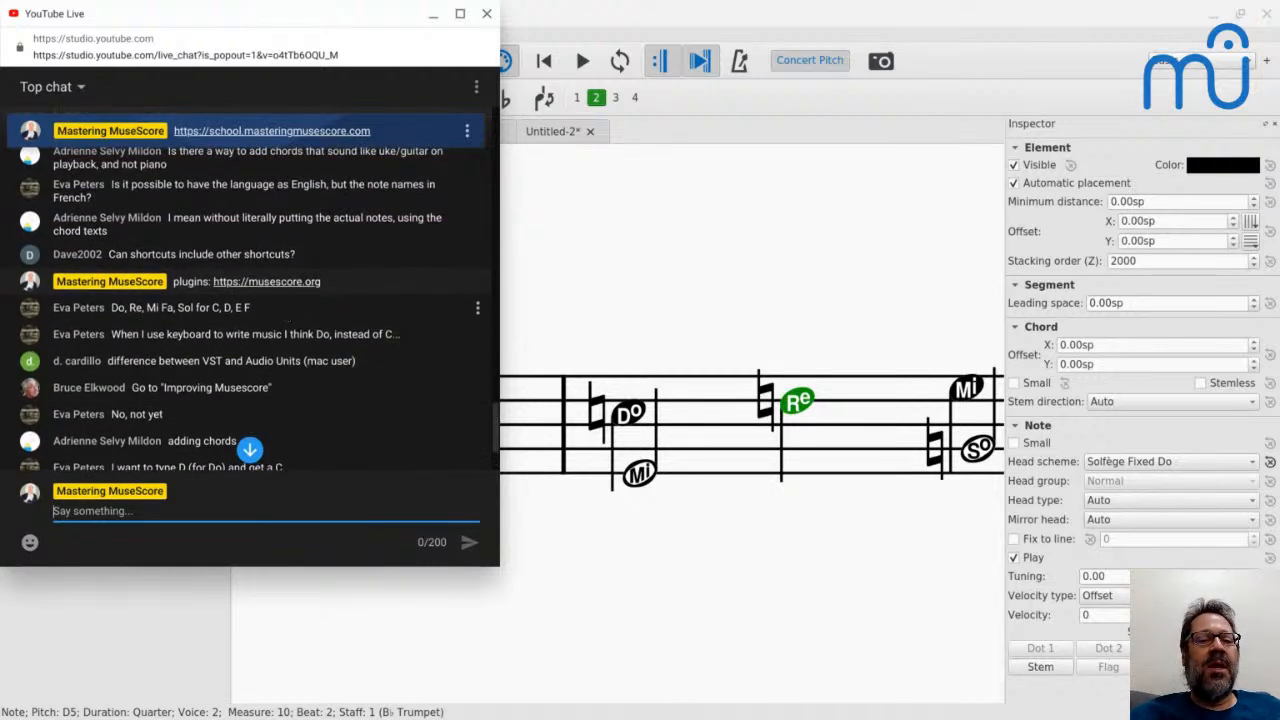
{"action": "scroll", "coordinate": [250, 300], "scroll_direction": "up", "scroll_amount": 3}
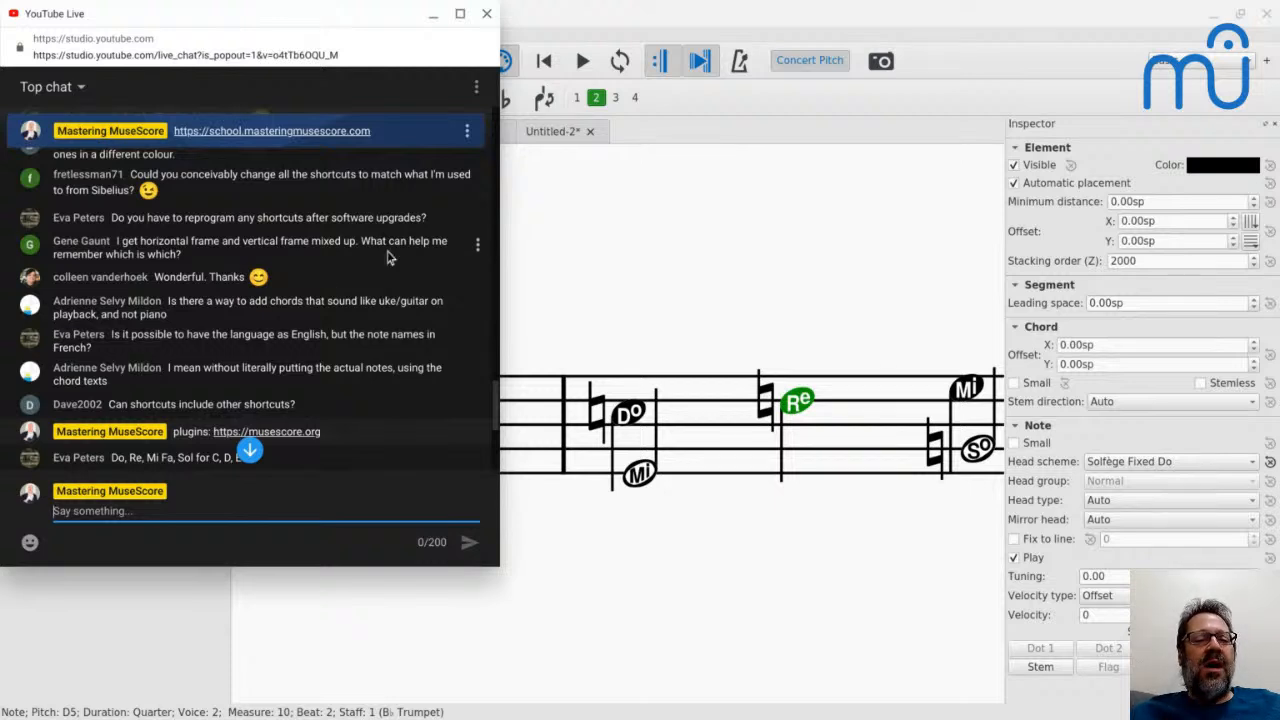
{"action": "scroll", "coordinate": [390, 258], "scroll_direction": "up", "scroll_amount": 3}
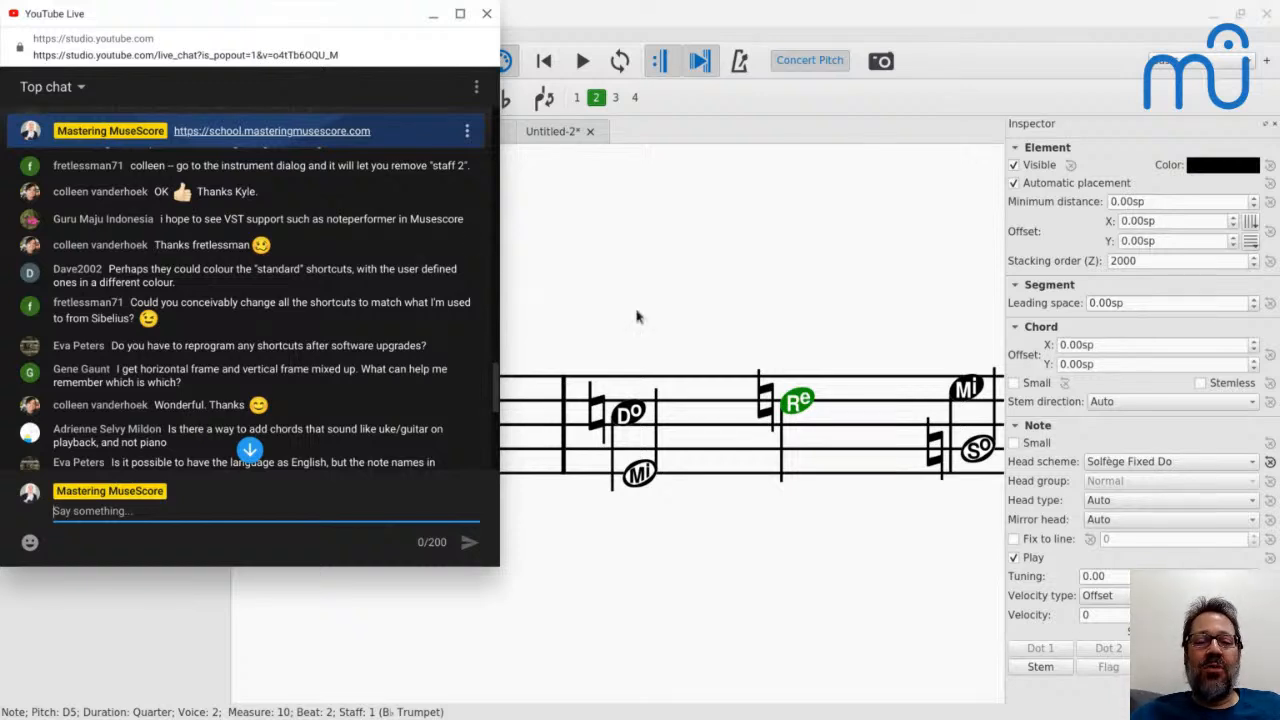
Return to the MuseScore score and enter an eighth note E5 on beat 1 of the empty measure 6.
{"action": "scroll", "coordinate": [637, 316], "scroll_direction": "up", "scroll_amount": 5}
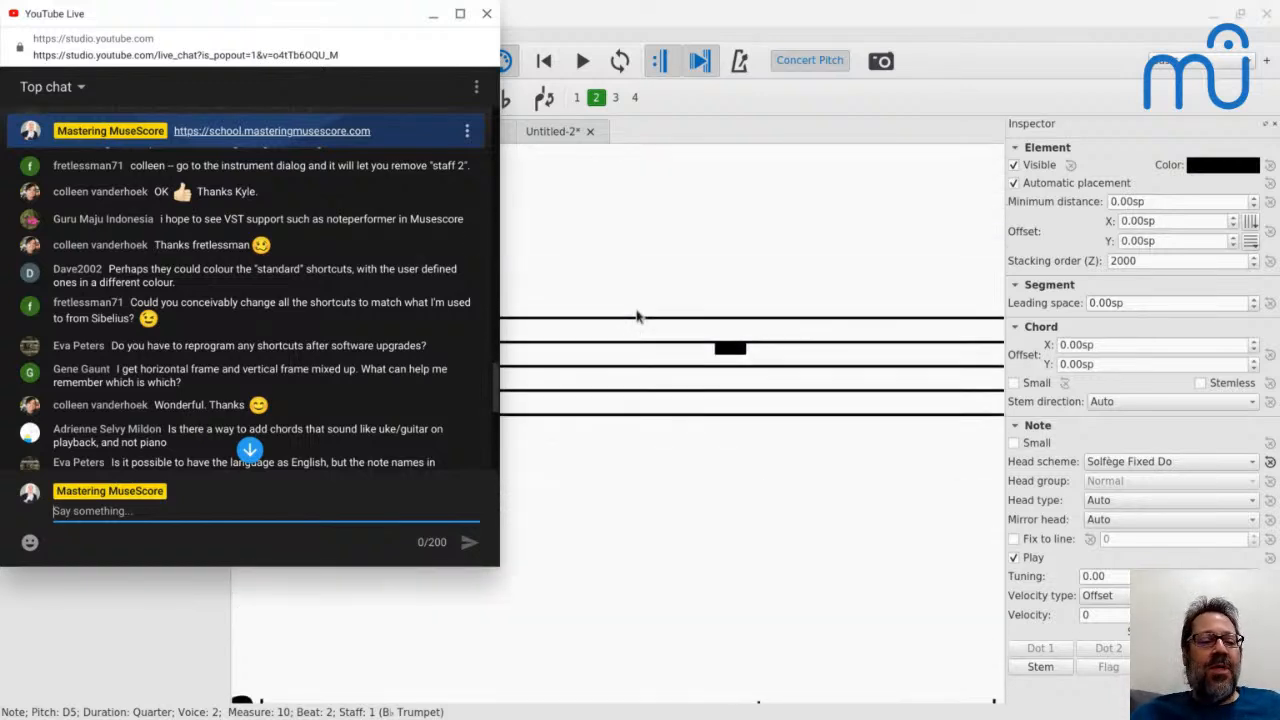
{"action": "key", "text": "Escape"}
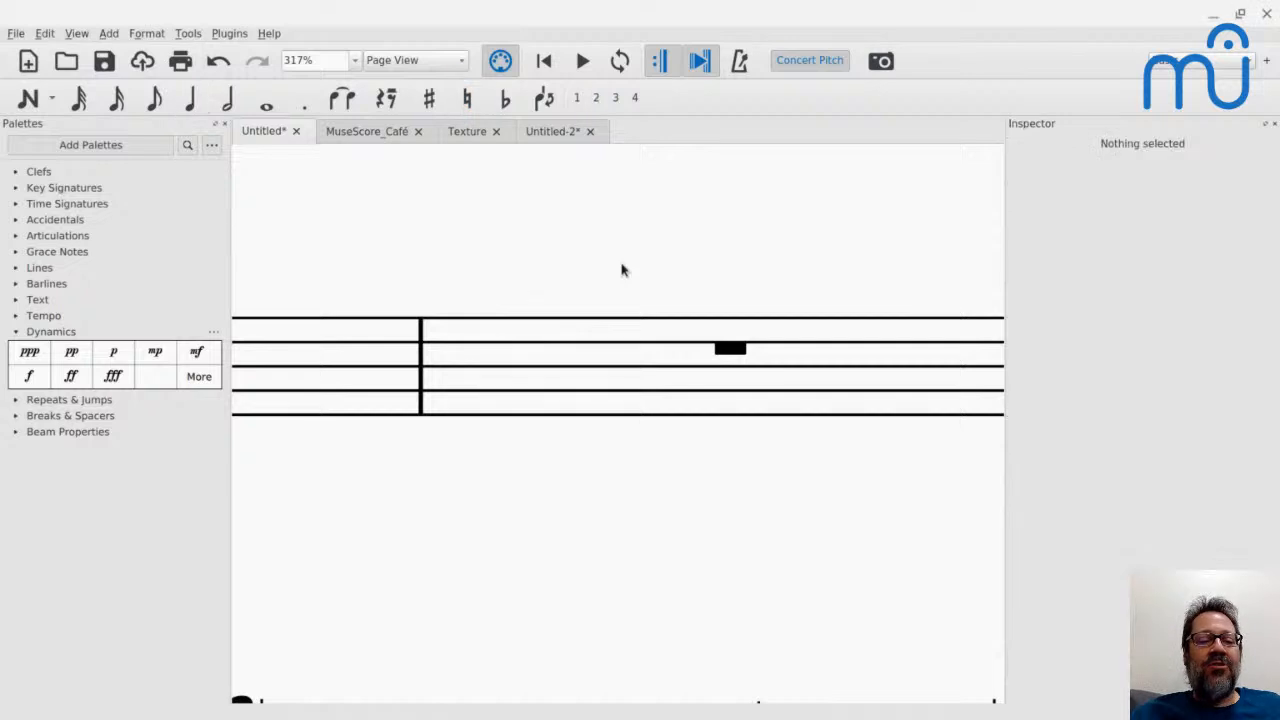
{"action": "left_click", "coordinate": [551, 360]}
{"action": "scroll", "coordinate": [551, 360], "scroll_direction": "down", "scroll_amount": 10}
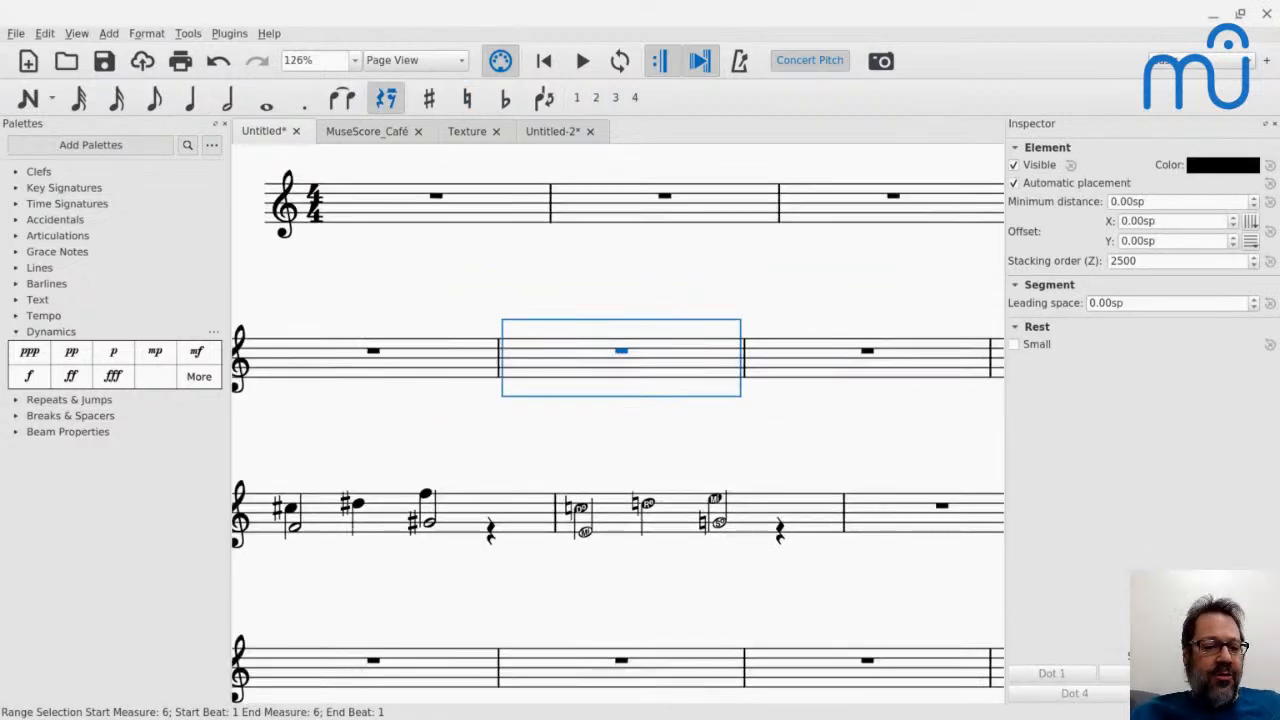
{"action": "key", "text": "n"}
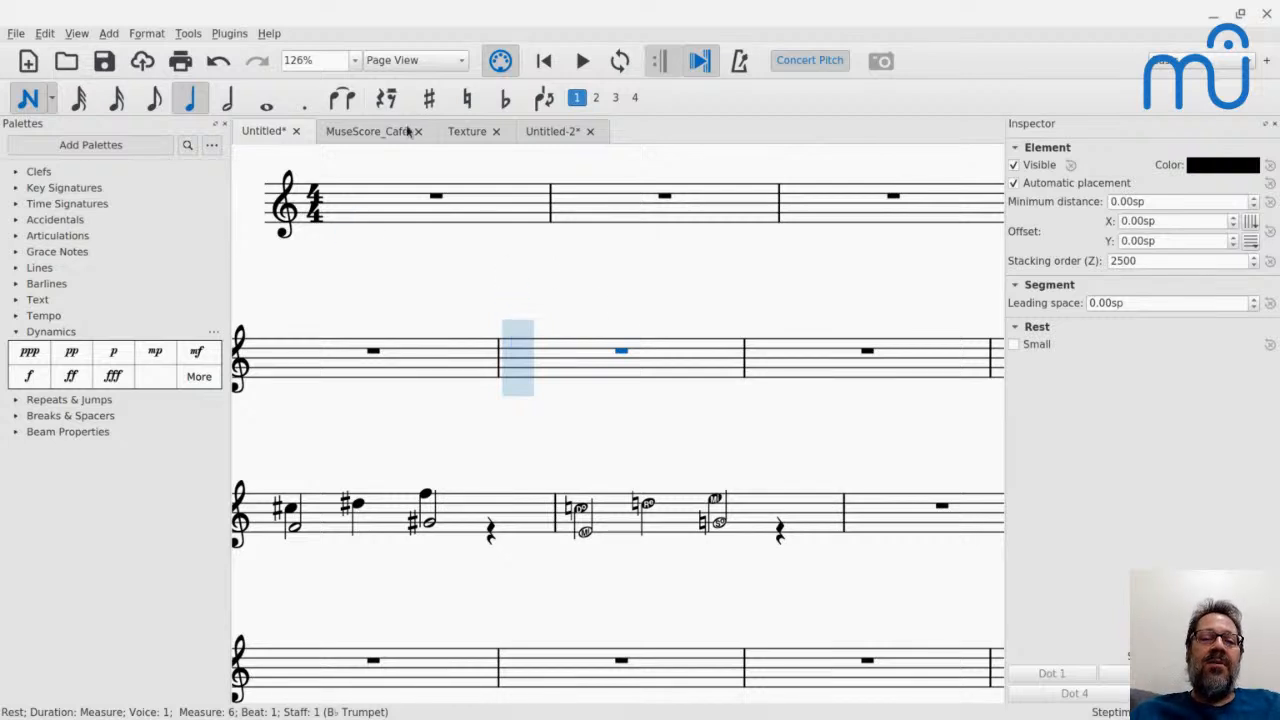
{"action": "left_click", "coordinate": [153, 100]}
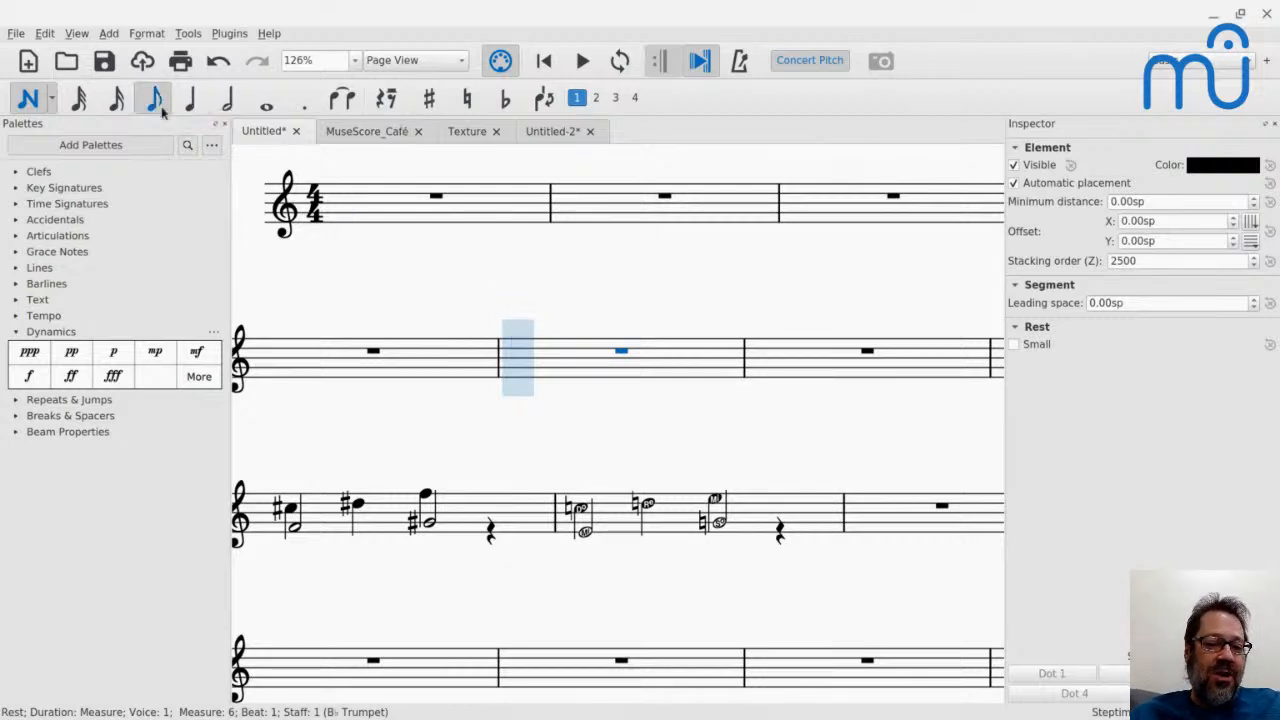
{"action": "left_click", "coordinate": [516, 343]}
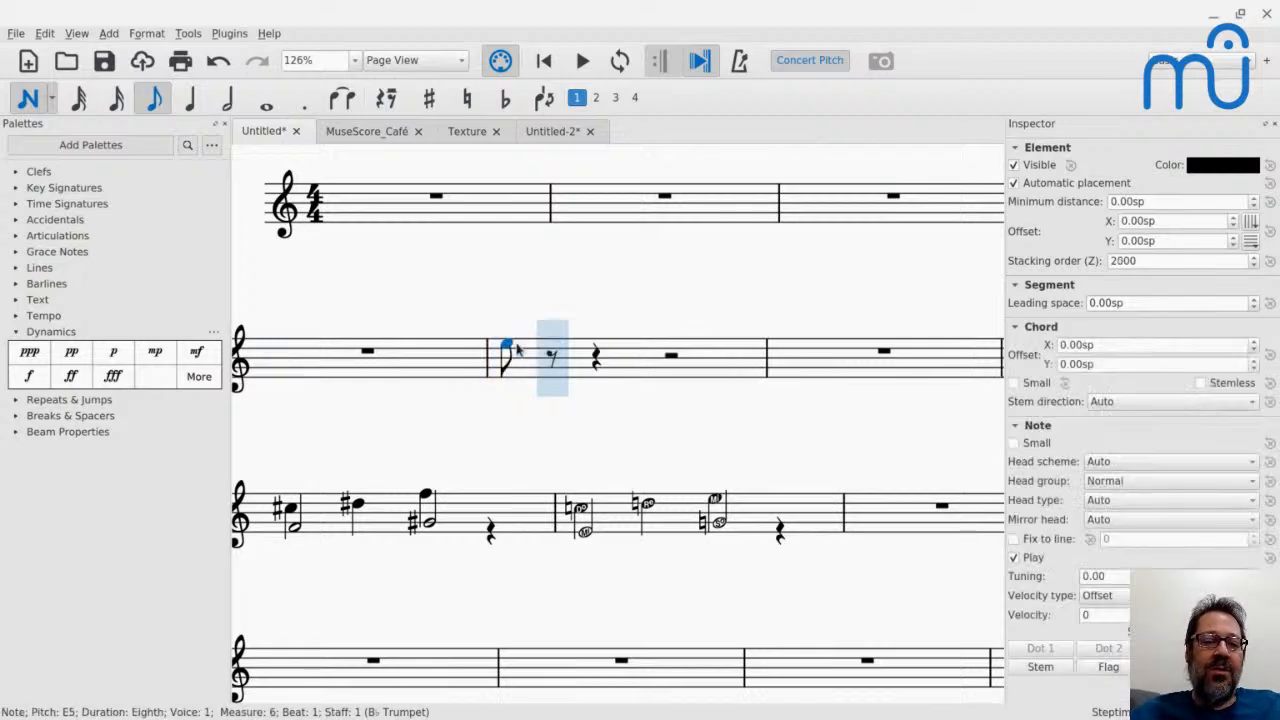
Enter eighth notes F5, G5 and G4 to complete the first two beats of measure 6.
{"action": "left_click", "coordinate": [549, 343]}
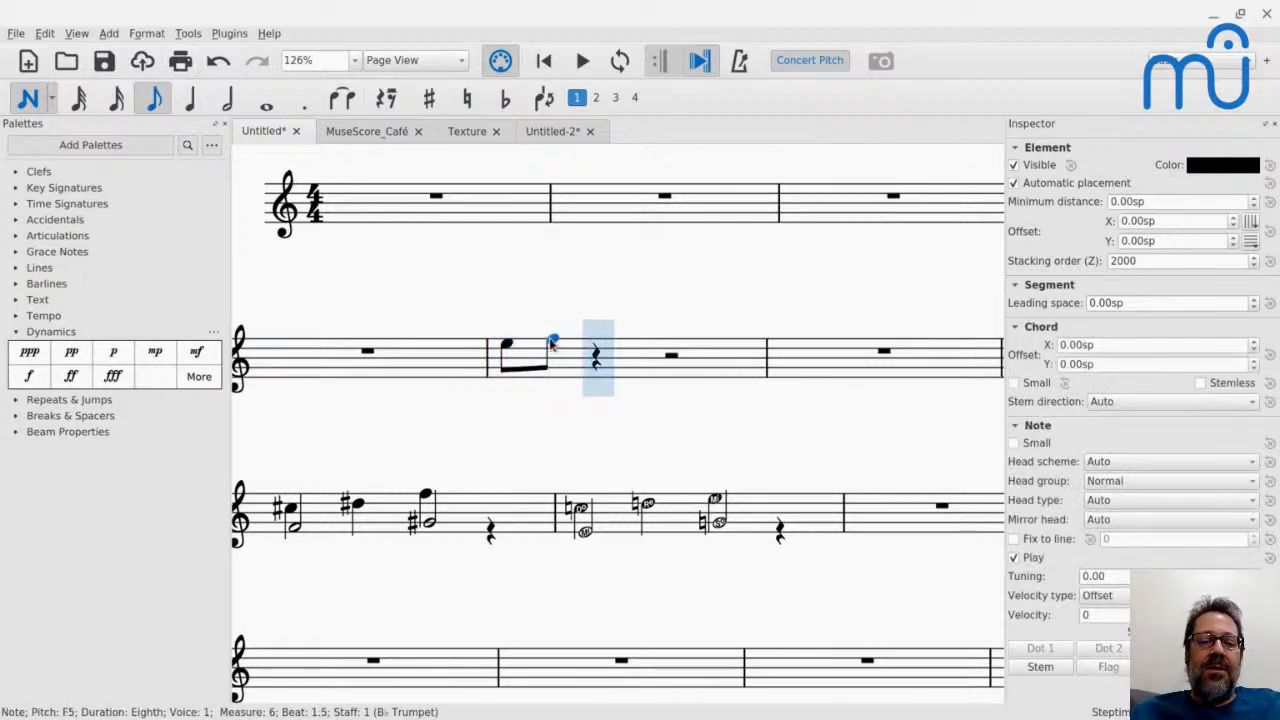
{"action": "left_click", "coordinate": [586, 337]}
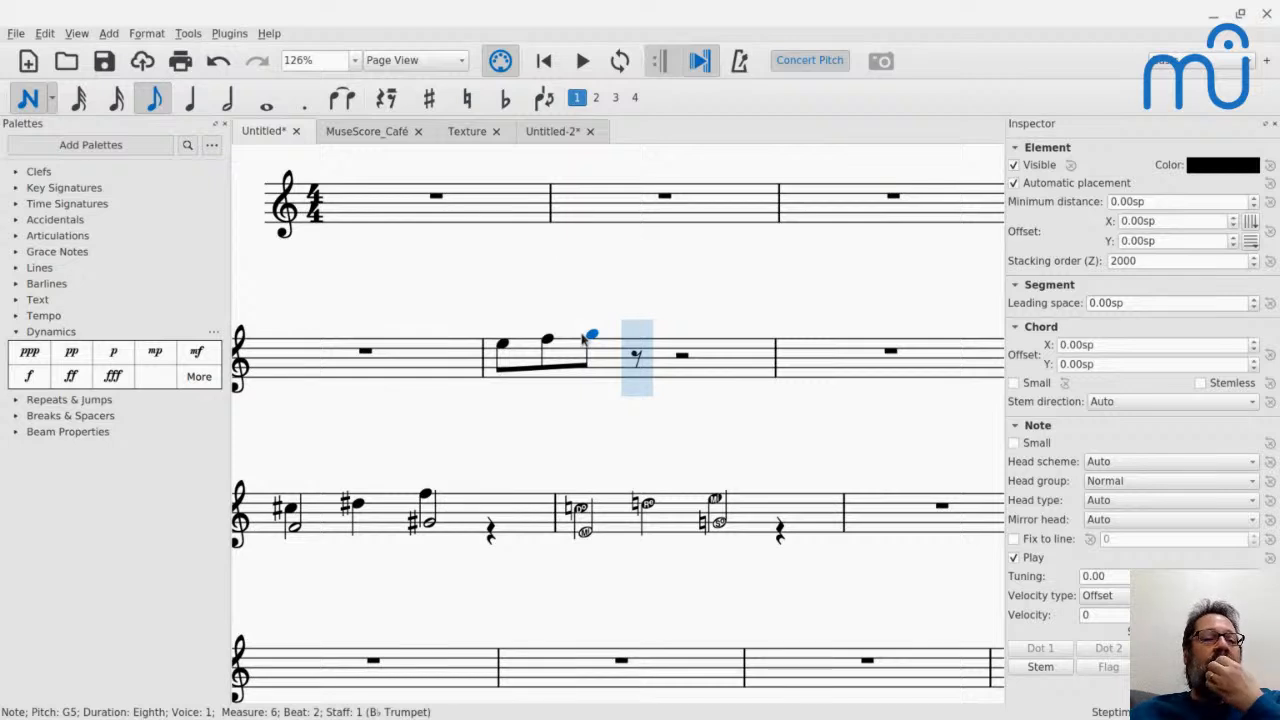
{"action": "left_click", "coordinate": [628, 385]}
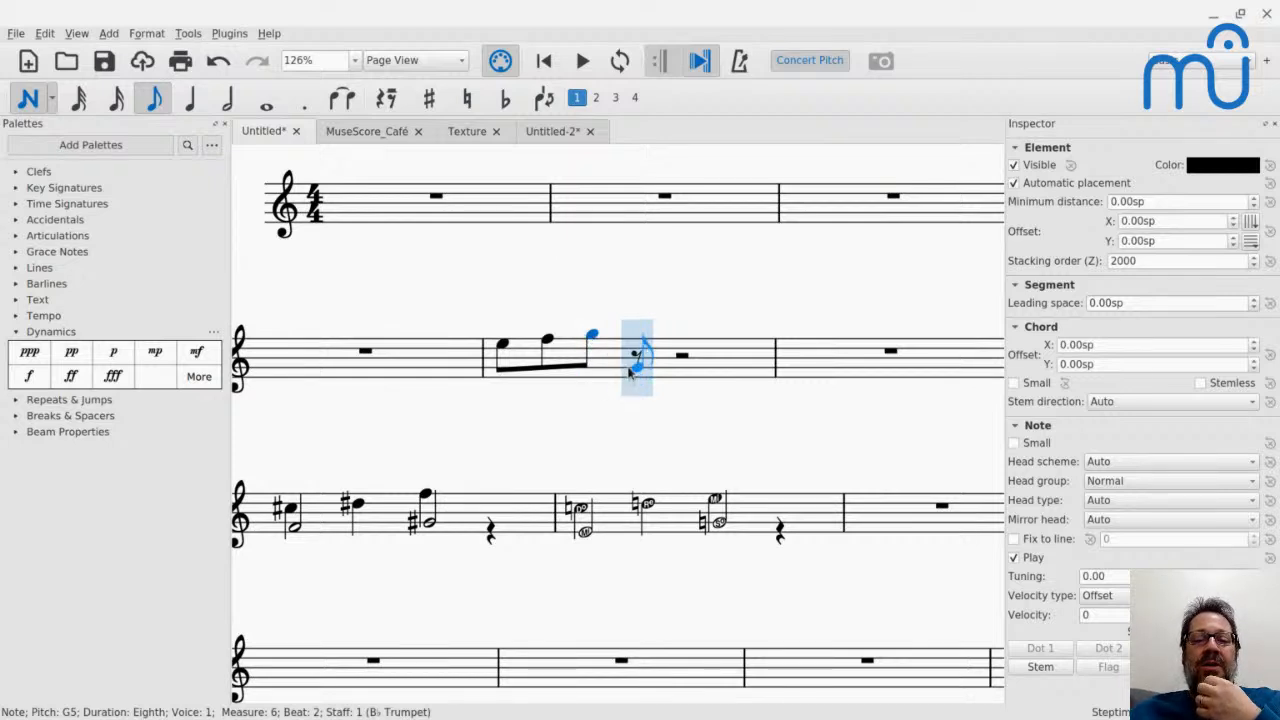
{"action": "left_click", "coordinate": [631, 370]}
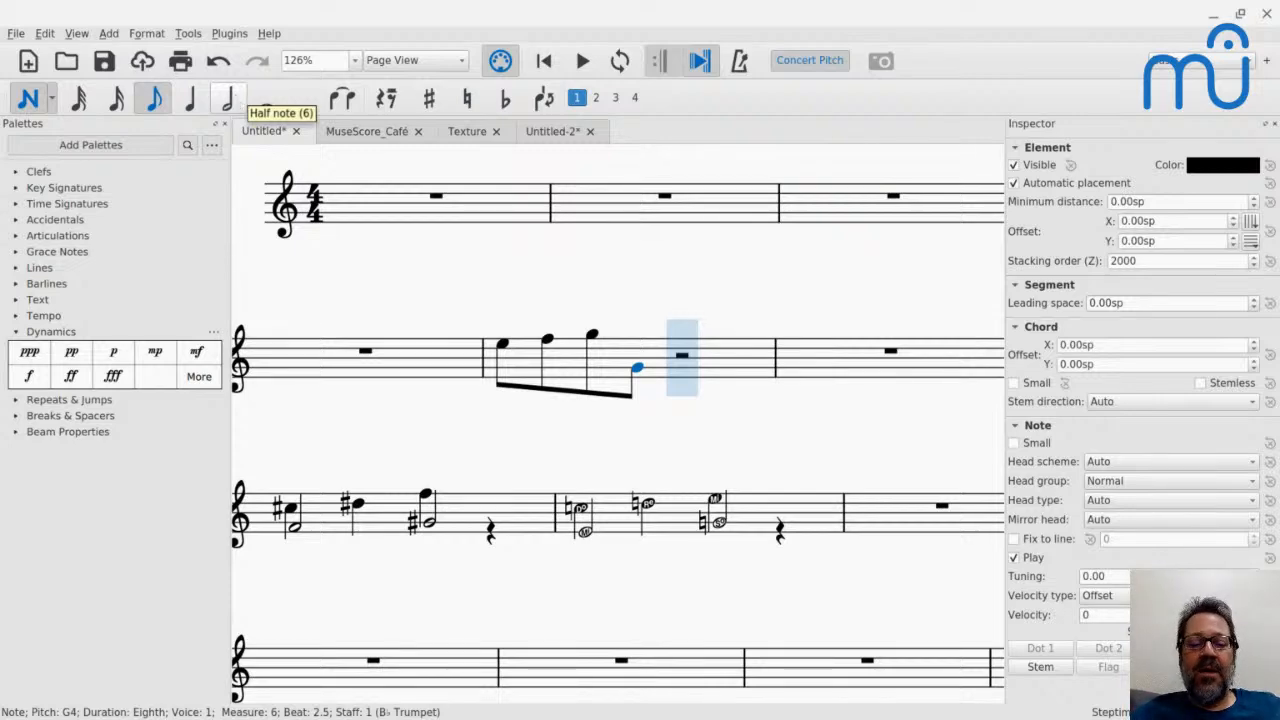
Enter quarter notes C5 and D5 on beats 3 and 4 of measure 6, and a half note E5 in measure 7.
{"action": "key", "text": "5"}
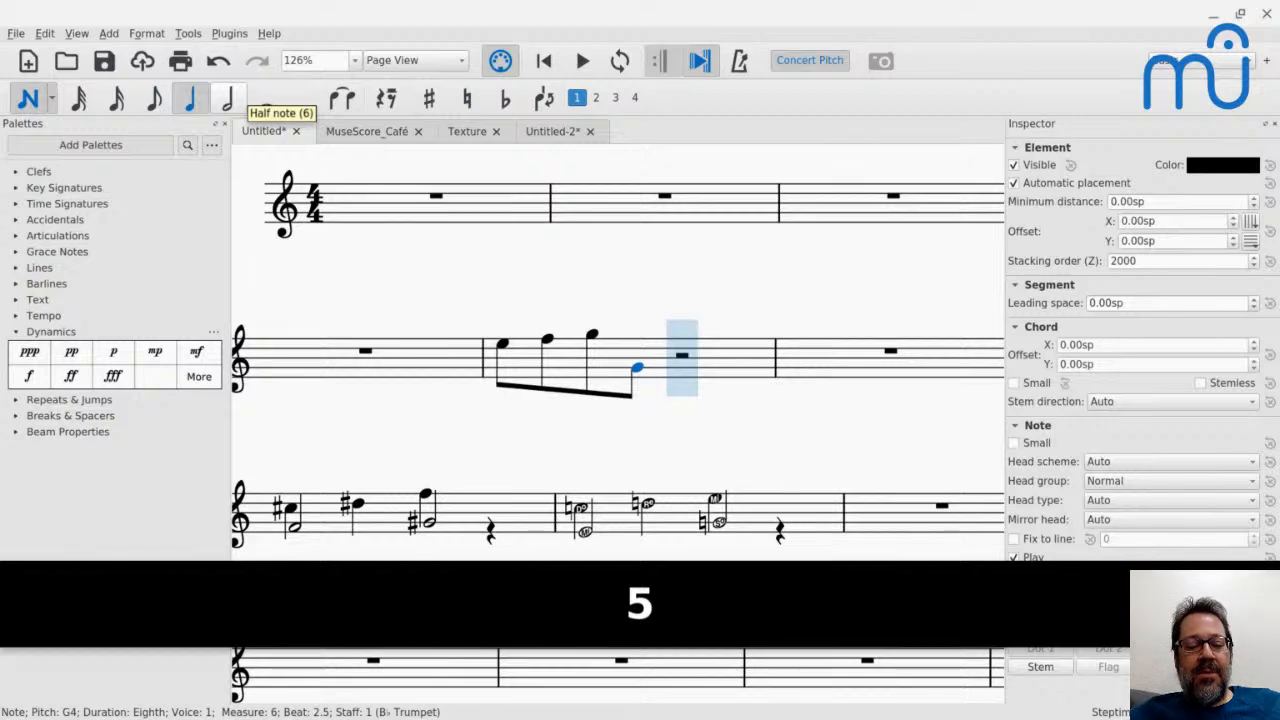
{"action": "key", "text": "c"}
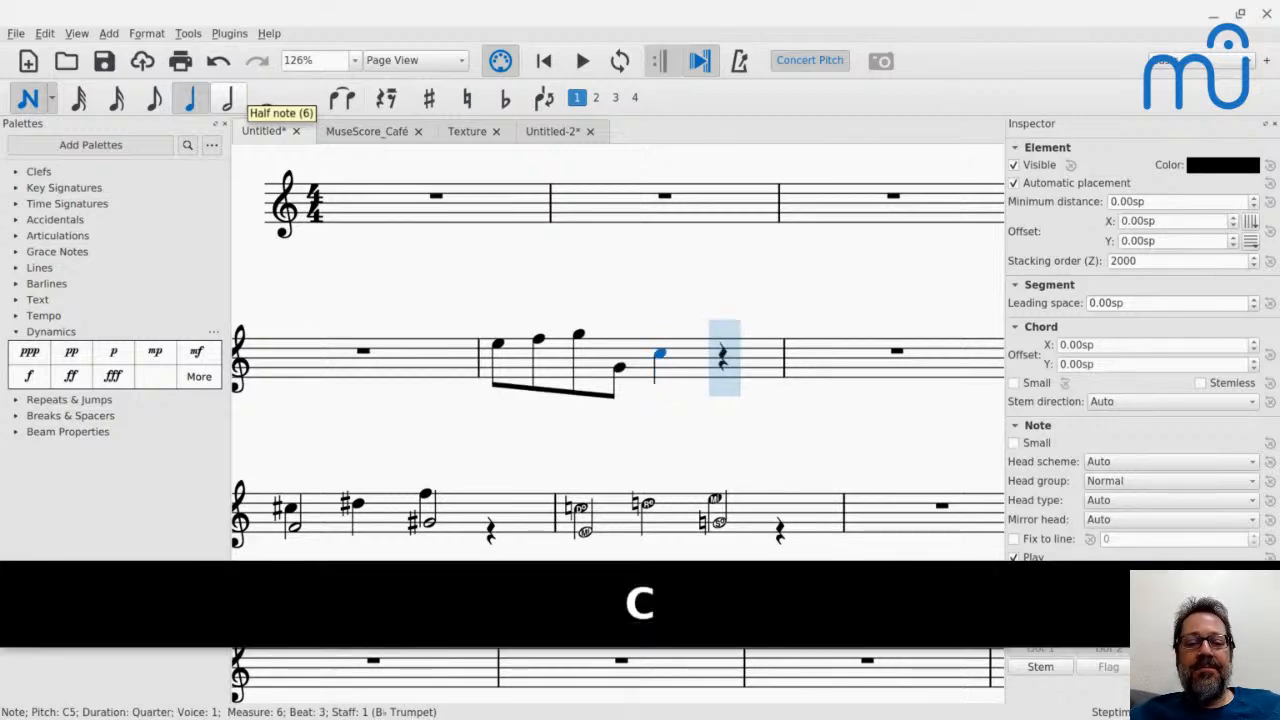
{"action": "key", "text": "d"}
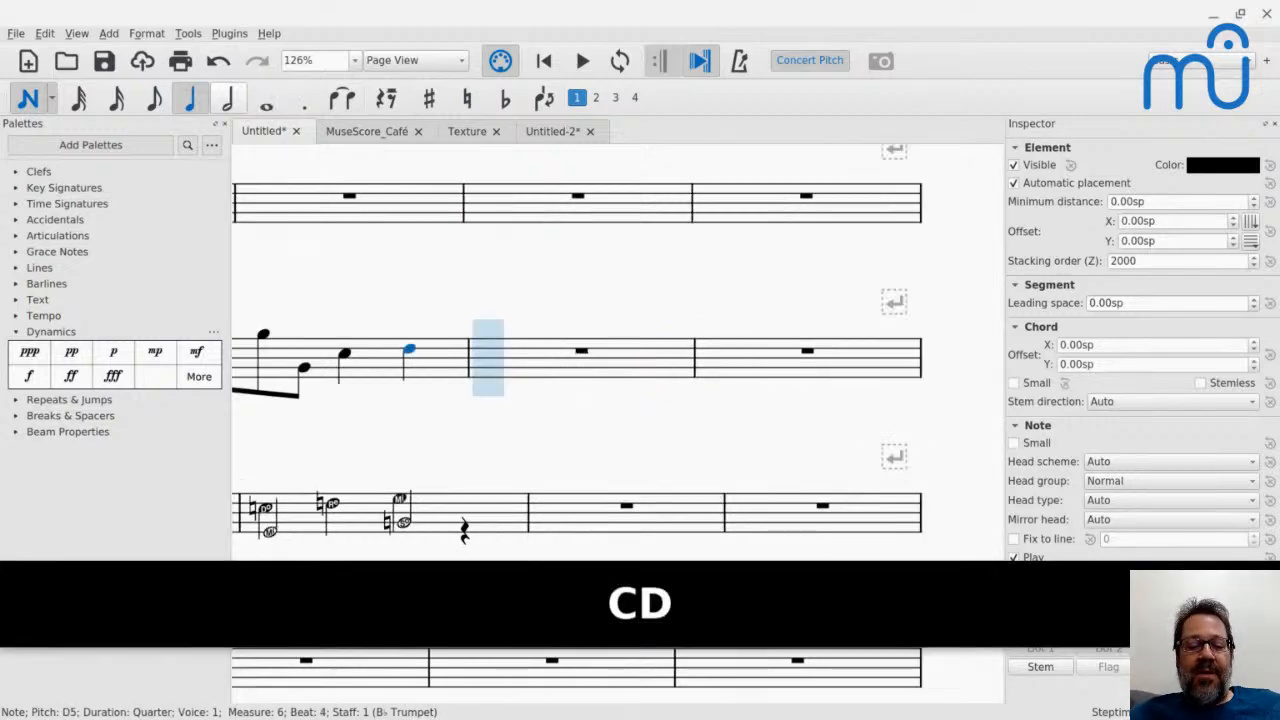
{"action": "key", "text": "6"}
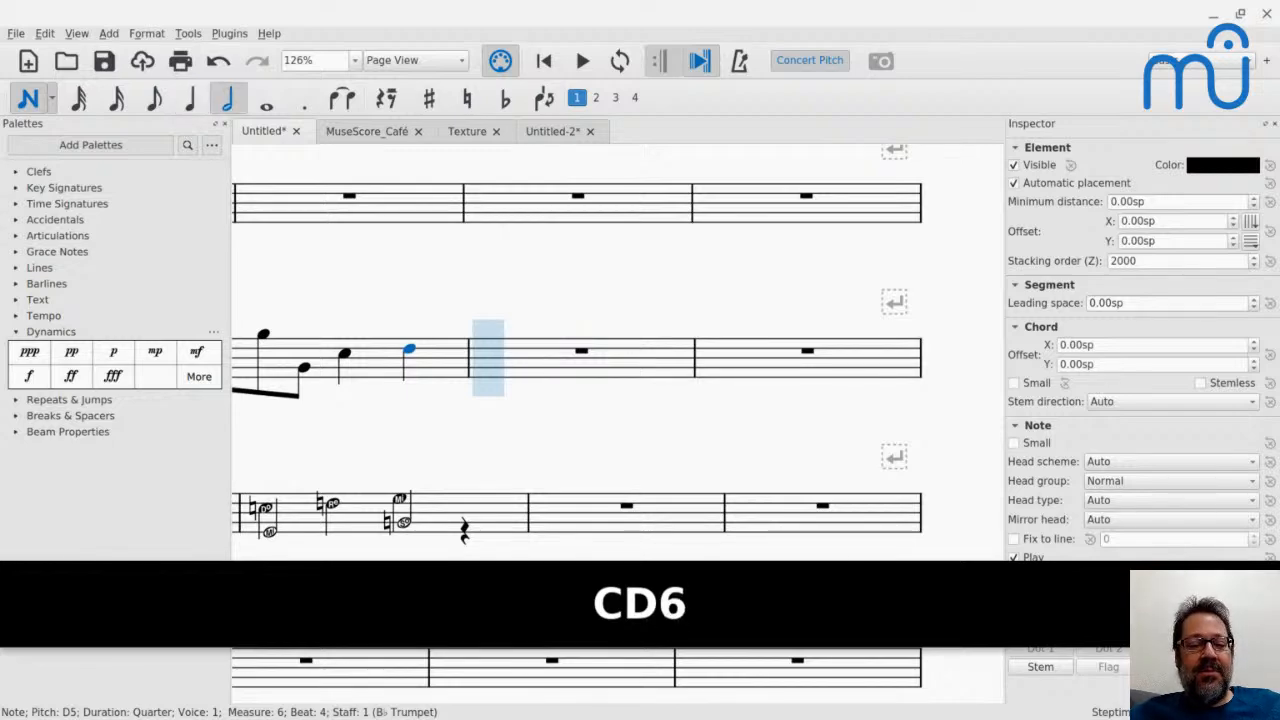
{"action": "key", "text": "e"}
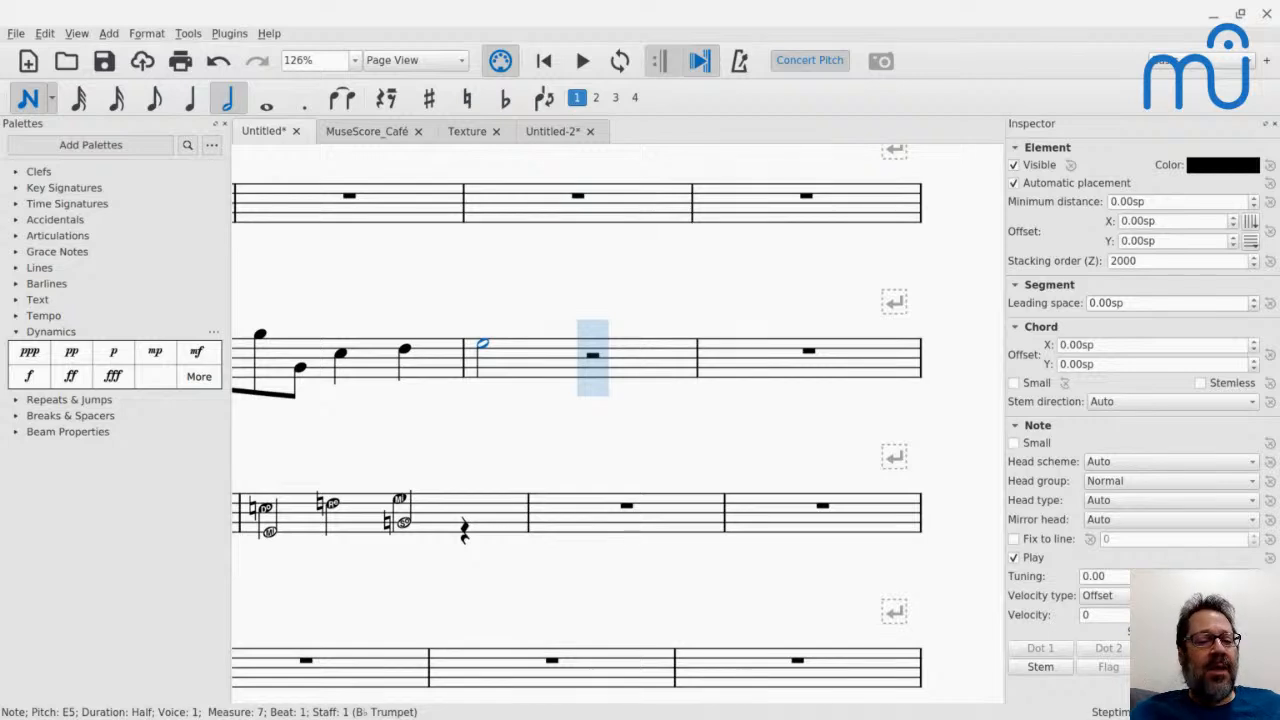
Shift the half note E5 an octave down and back up, and an octave up and back down.
{"action": "key", "text": "ctrl+Down"}
{"action": "key", "text": "ctrl+Up"}
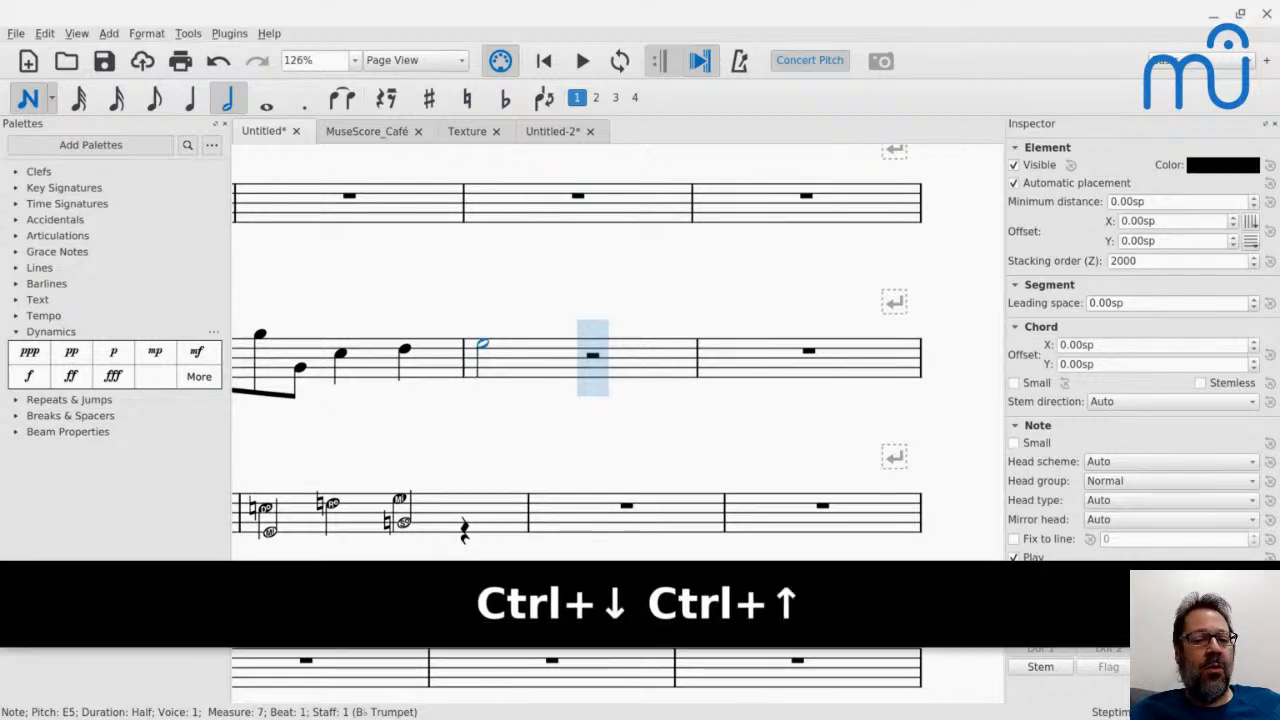
{"action": "key", "text": "ctrl+Up"}
{"action": "key", "text": "ctrl+Down"}
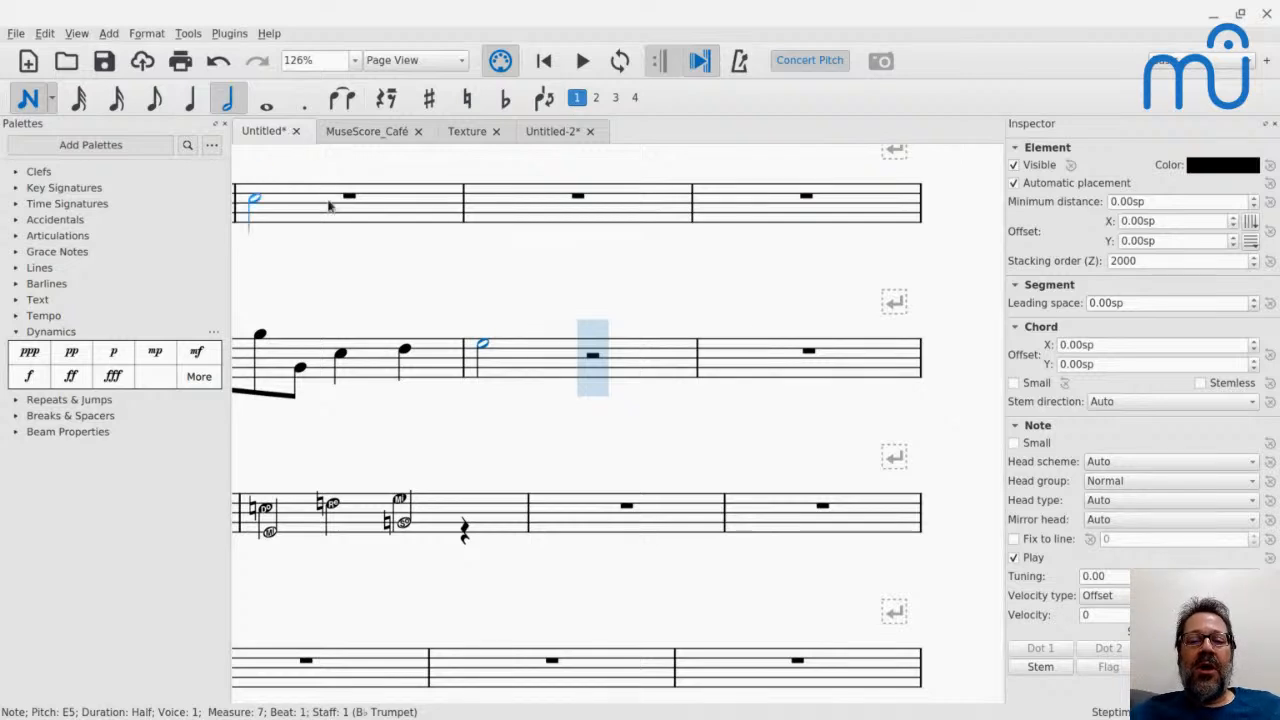
Enter a half note D5 on beat 3 of measure 7 and show the piano keyboard.
{"action": "left_click", "coordinate": [611, 358]}
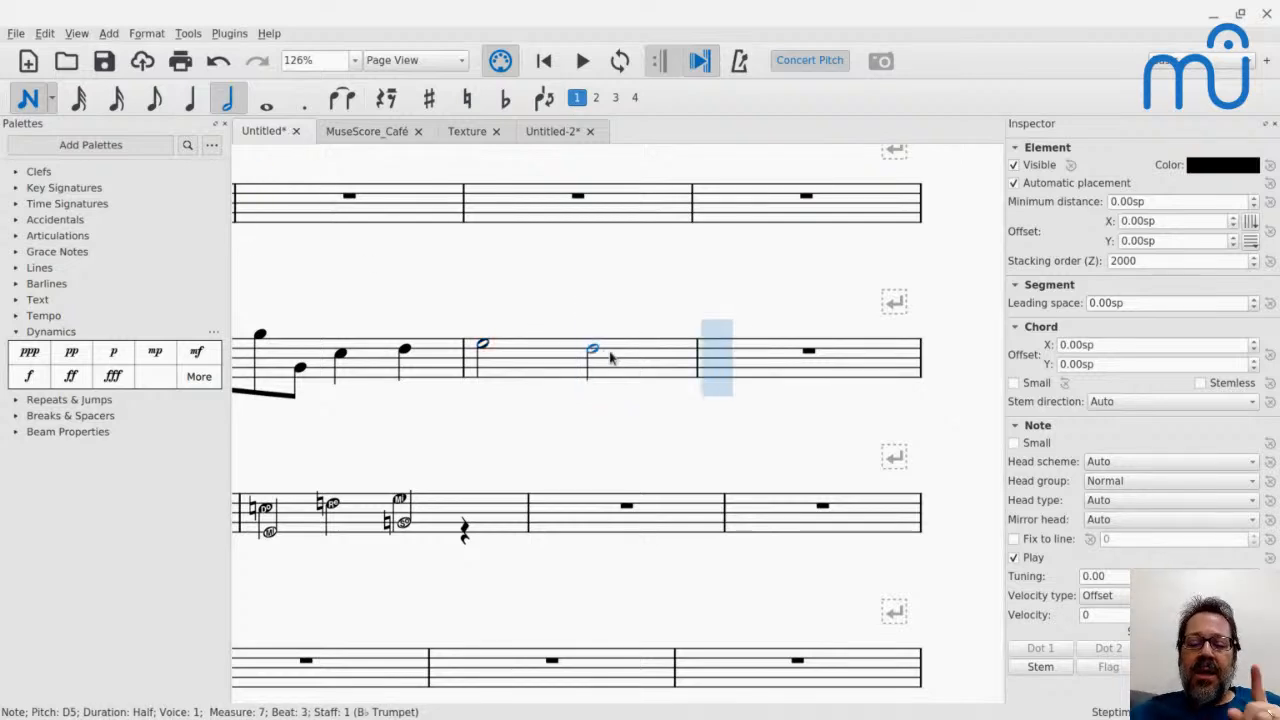
{"action": "left_click", "coordinate": [77, 34]}
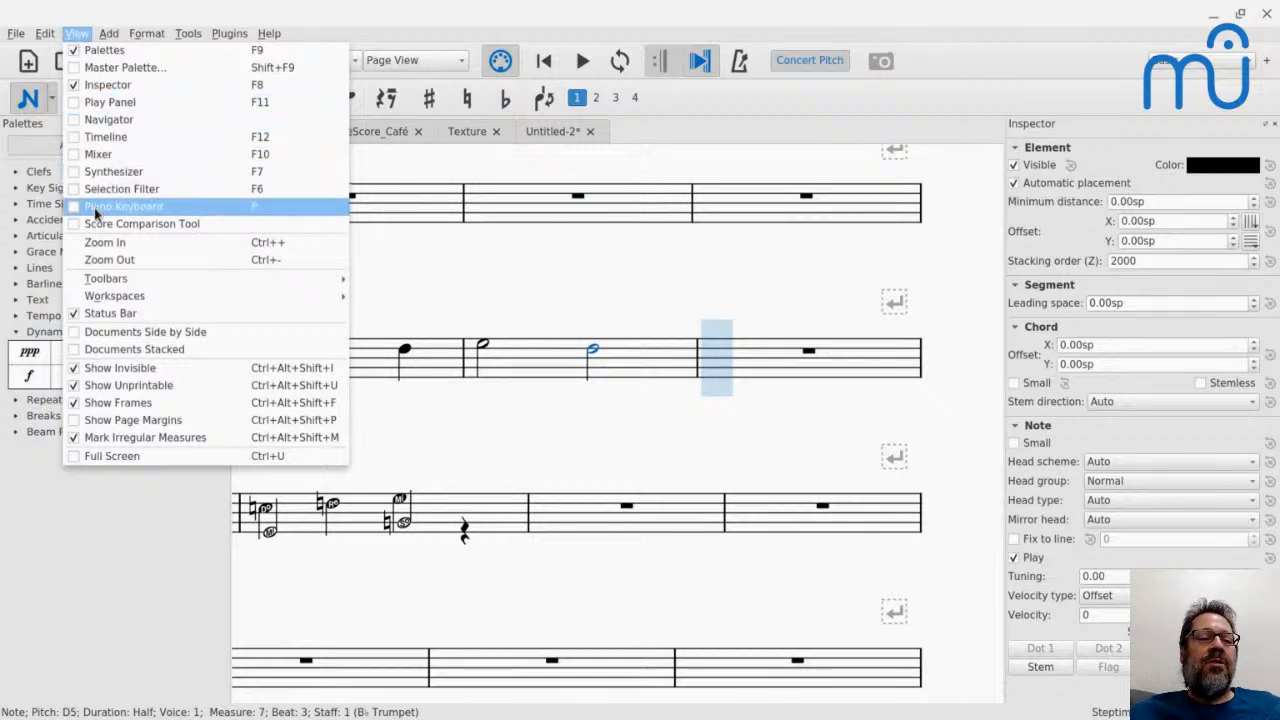
{"action": "left_click", "coordinate": [96, 209]}
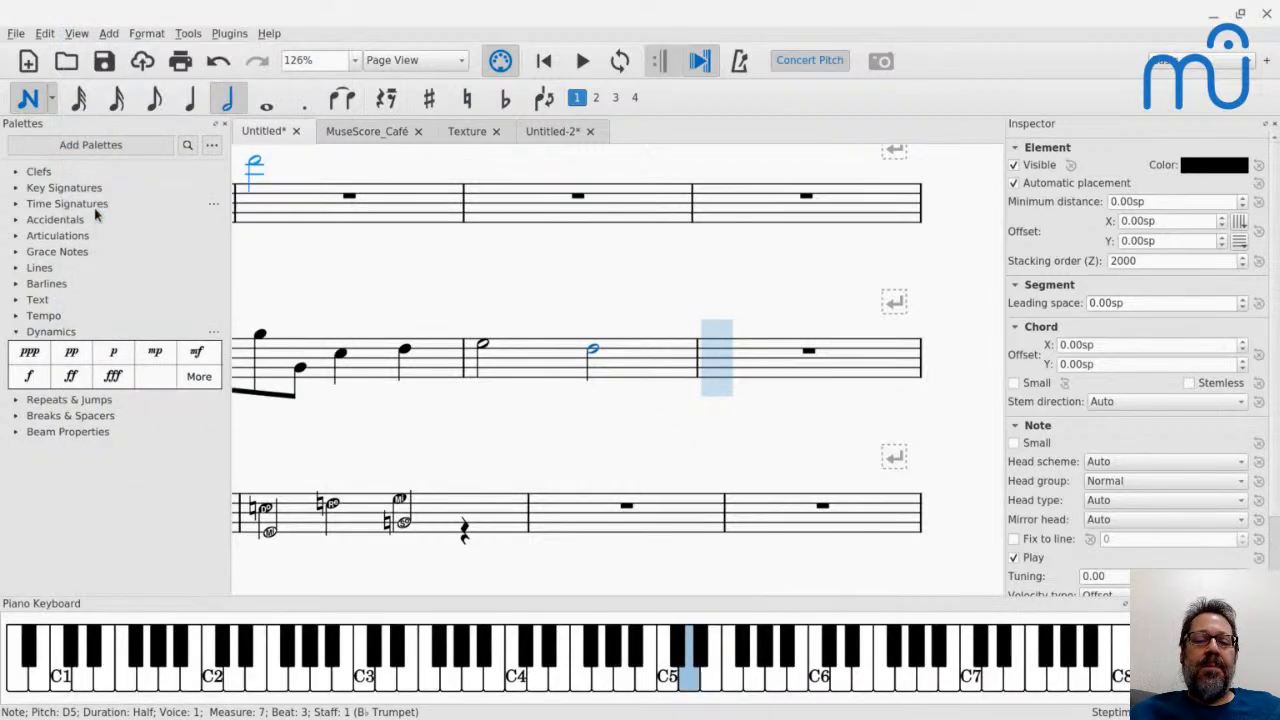
Enter half notes G4, G5, C4, D4, E4, F4, G4 and A4 across measures 8 to 11 with the on-screen piano keyboard.
{"action": "left_click", "coordinate": [607, 682]}
{"action": "left_click", "coordinate": [757, 680]}
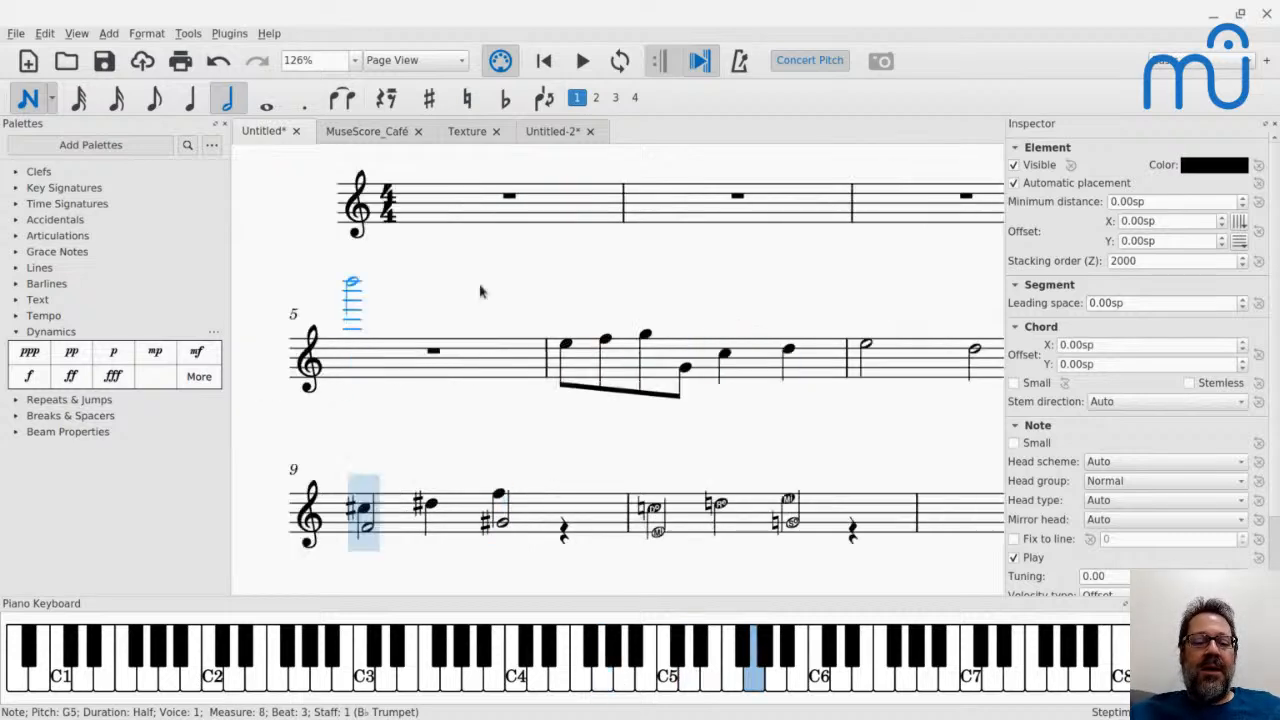
{"action": "left_click", "coordinate": [516, 680]}
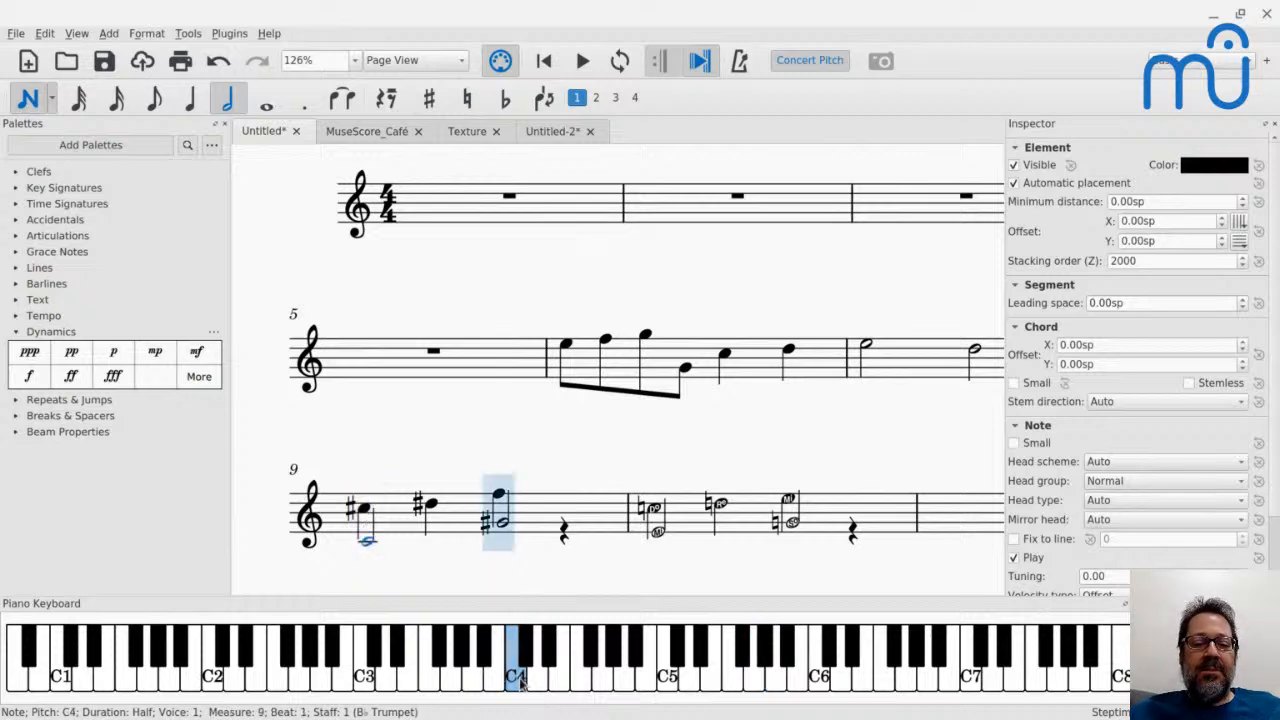
{"action": "left_click", "coordinate": [541, 683]}
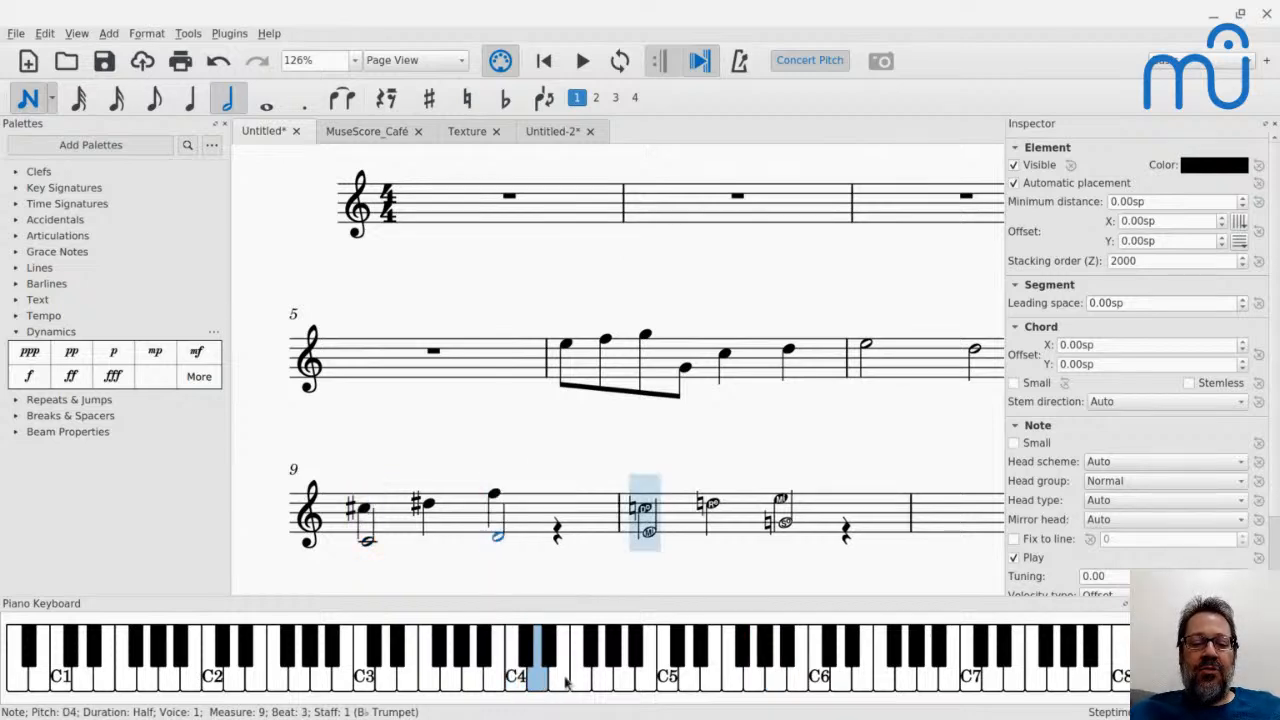
{"action": "left_click", "coordinate": [565, 682]}
{"action": "left_click", "coordinate": [585, 684]}
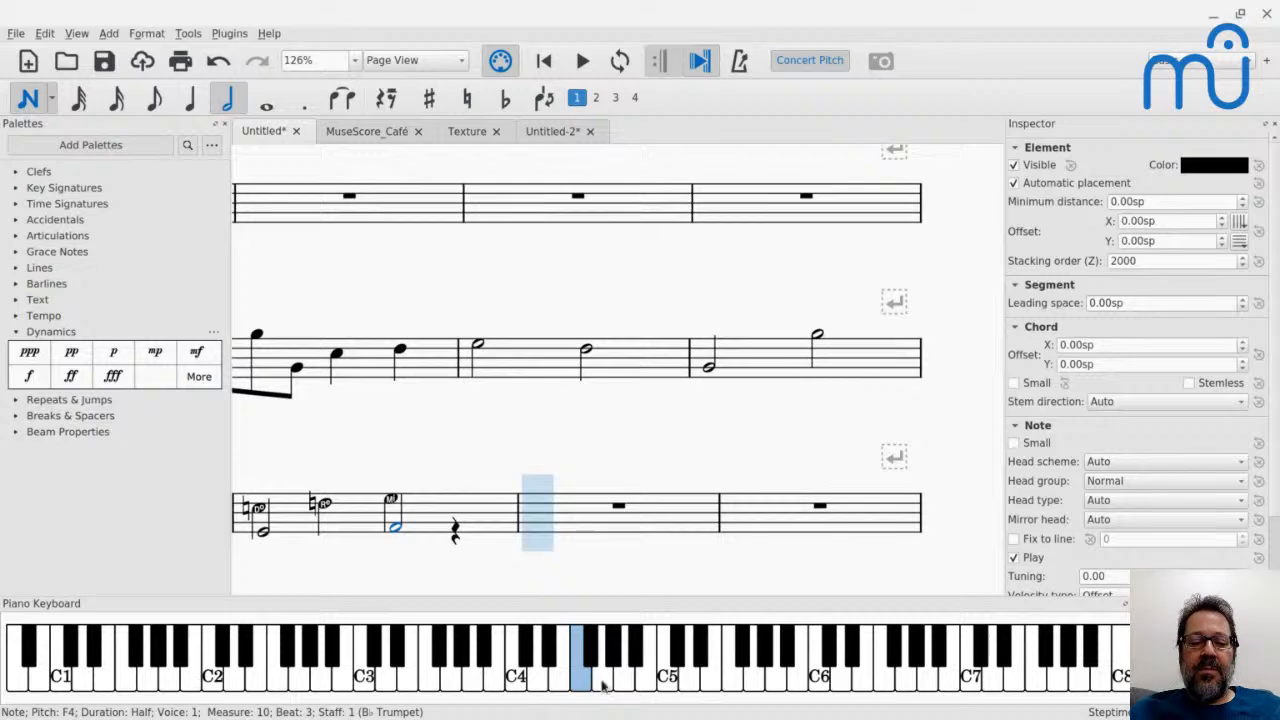
{"action": "left_click", "coordinate": [604, 685]}
{"action": "left_click", "coordinate": [628, 688]}
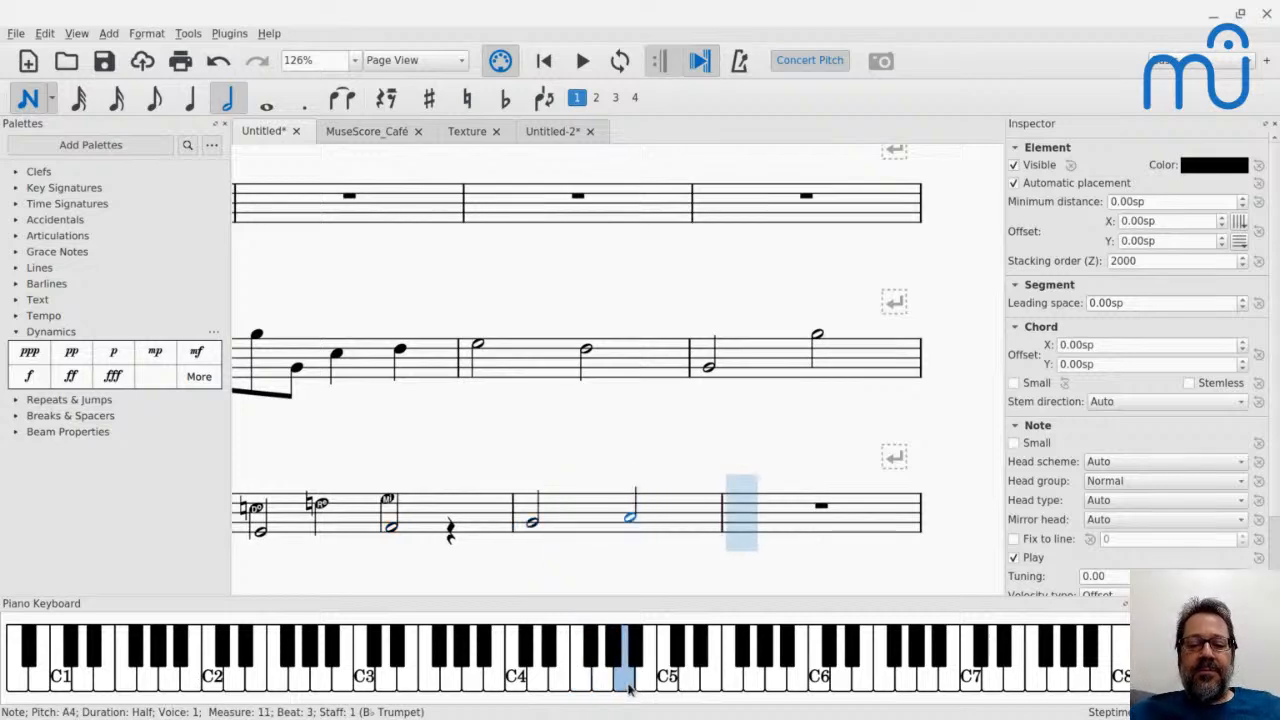
Enter half notes G3, B♭2, G♯2, A4 and G♯4 from measure 12 onward, and respell the last one as A♭4.
{"action": "left_click", "coordinate": [448, 683]}
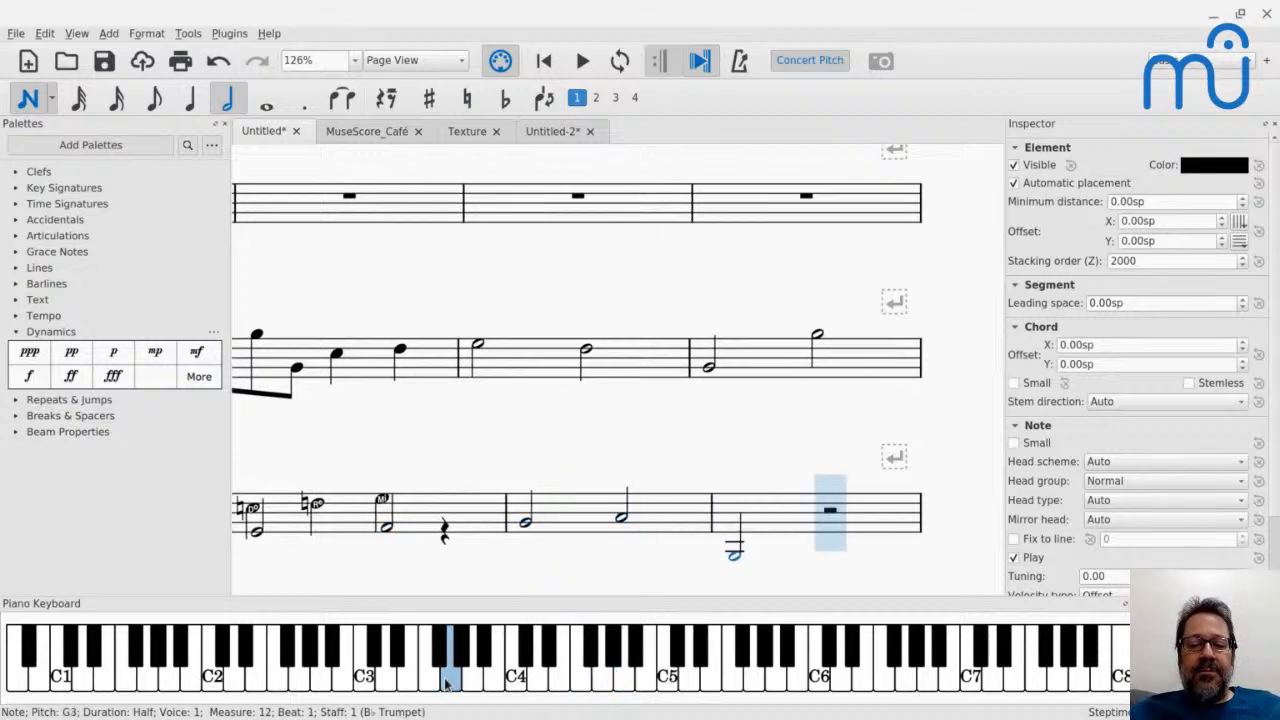
{"action": "left_click", "coordinate": [335, 658]}
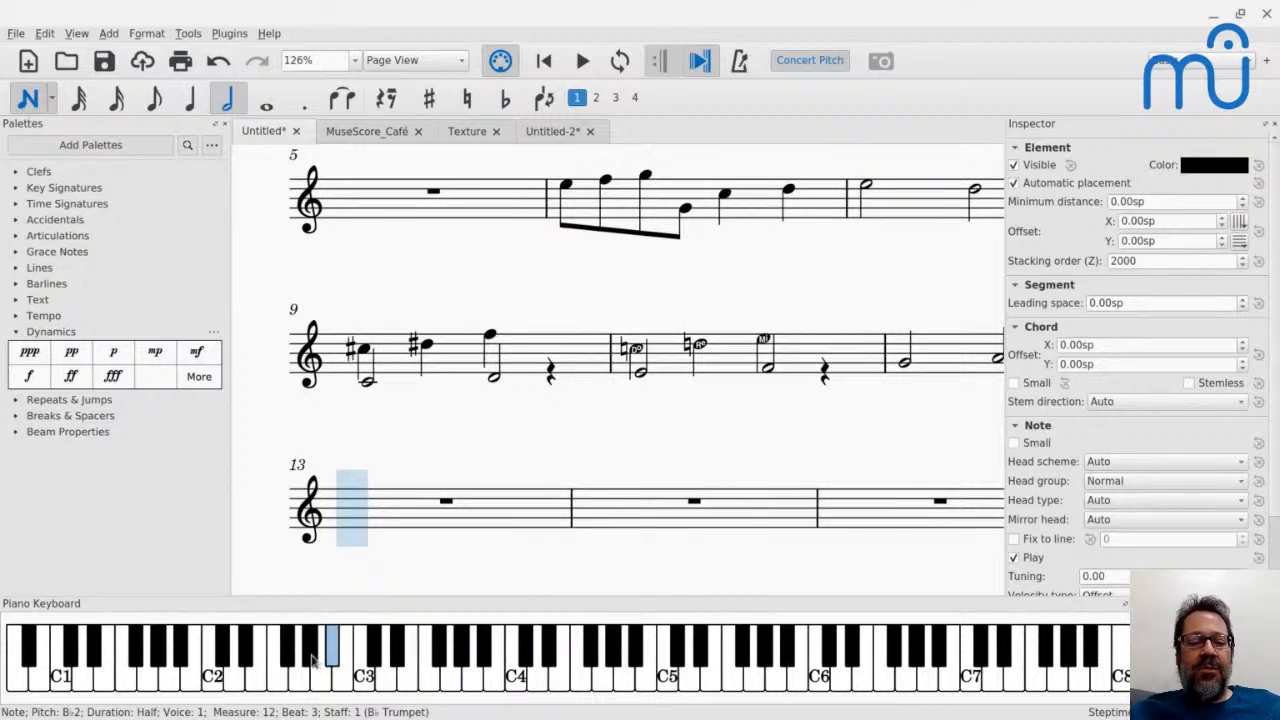
{"action": "left_click", "coordinate": [311, 655]}
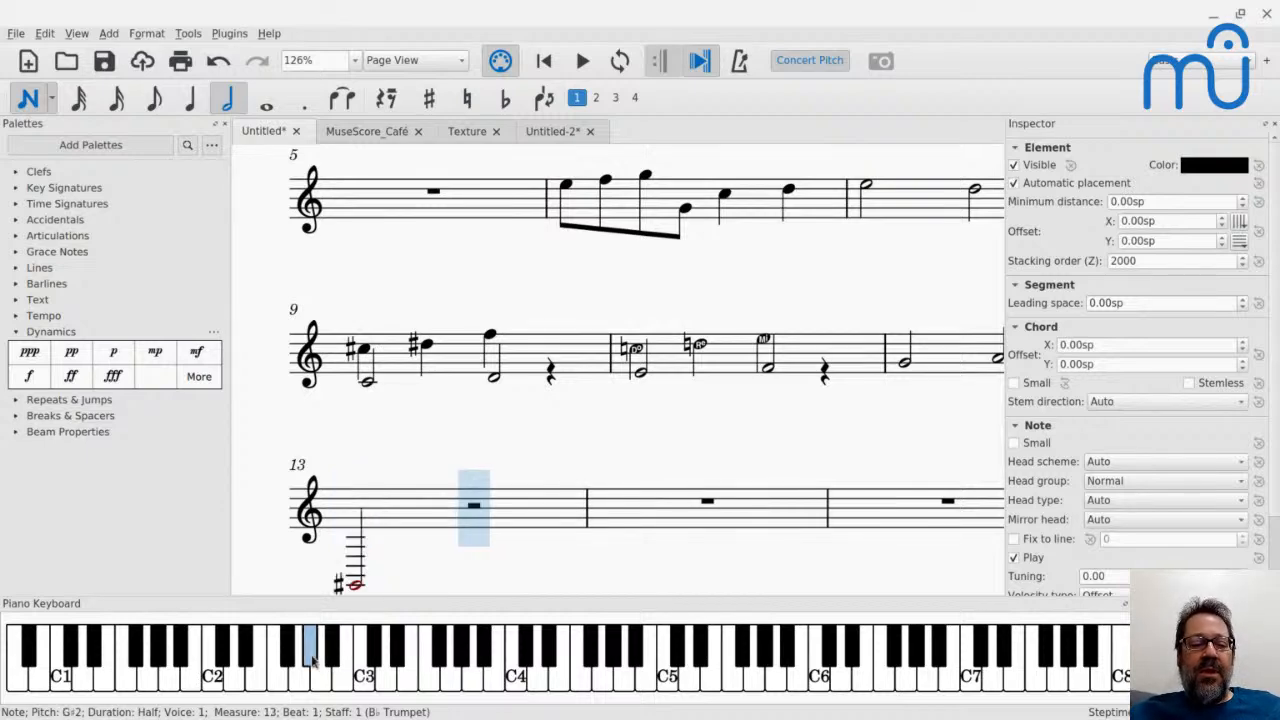
{"action": "left_click", "coordinate": [620, 657]}
{"action": "left_click", "coordinate": [612, 655]}
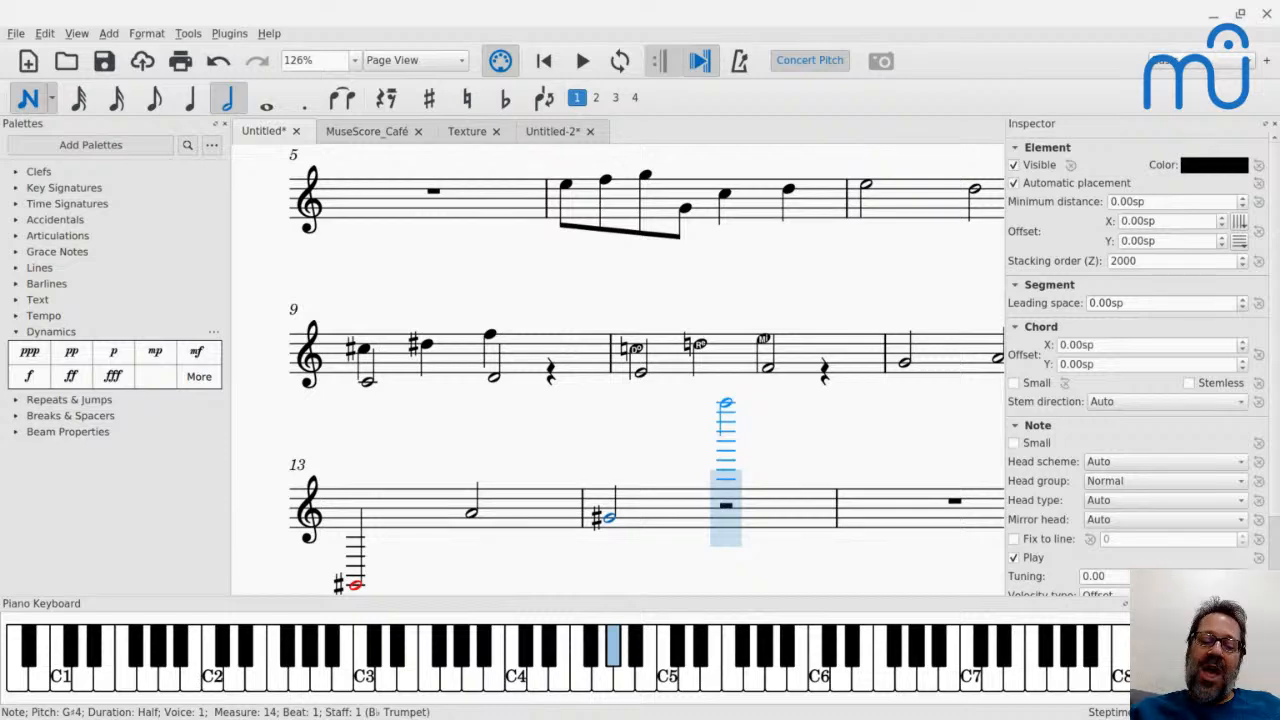
{"action": "key", "text": "j"}
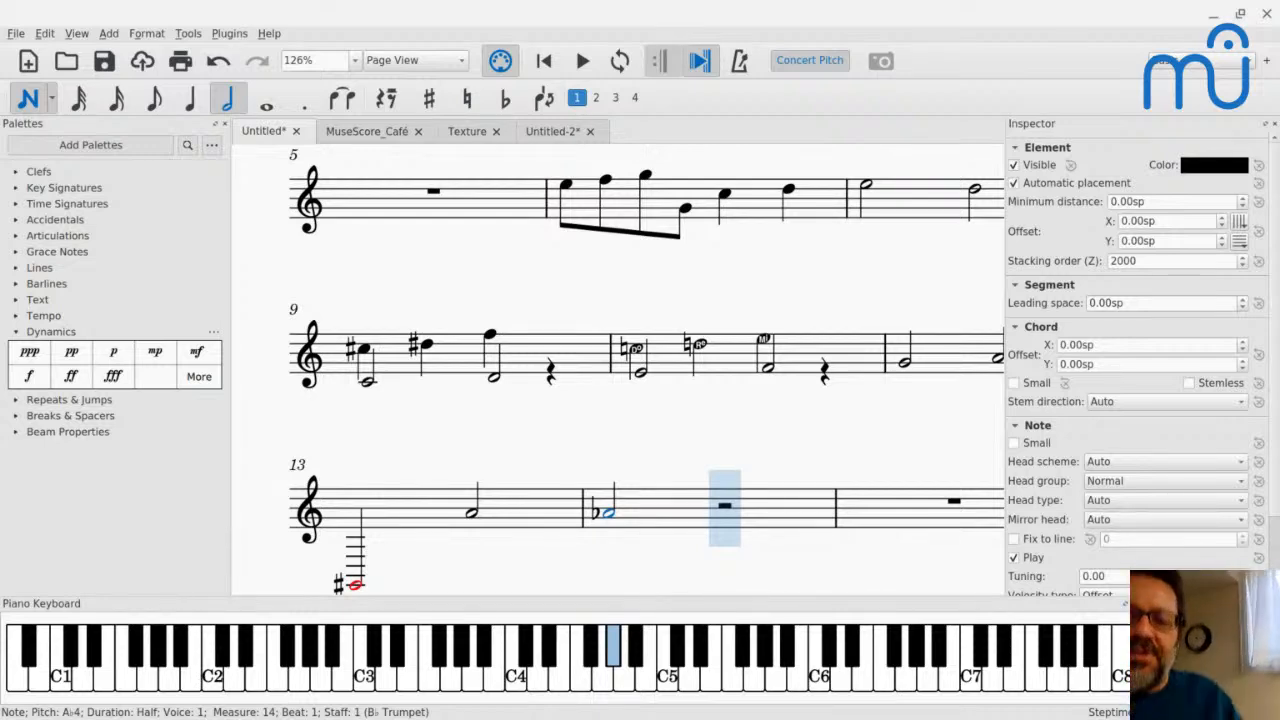
Cycle through the open windows to the Mastering MuseScore live stream window and return to the MuseScore score.
{"action": "key", "text": "alt+Tab"}
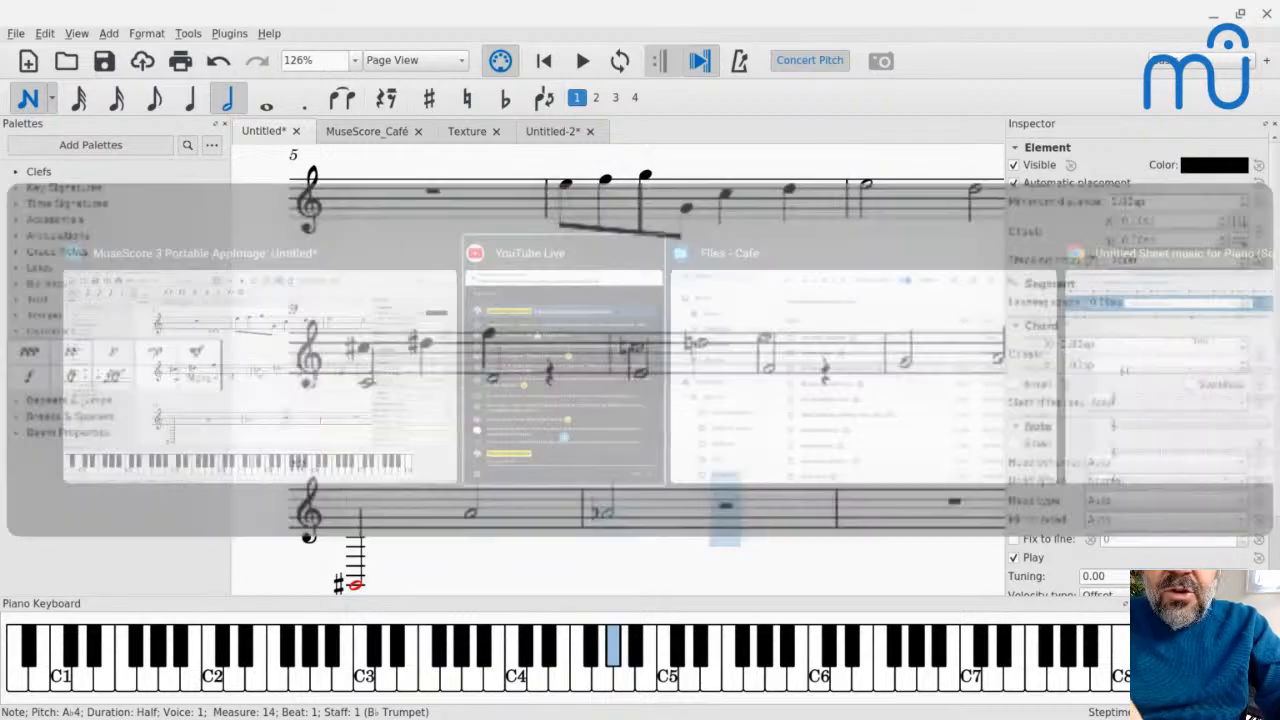
{"action": "key", "text": "alt+Tab"}
{"action": "key", "text": "alt+Tab"}
{"action": "key", "text": "alt+Tab"}
{"action": "key", "text": "alt+Tab"}
{"action": "key", "text": "alt+Tab"}
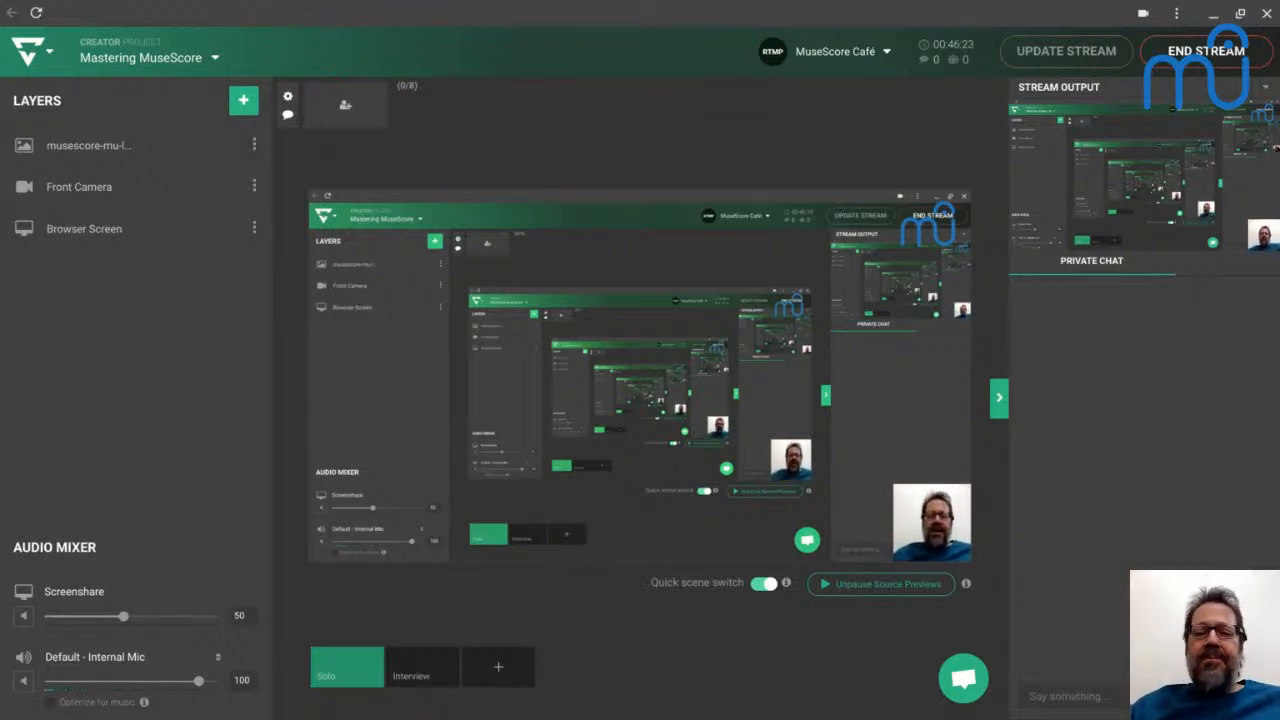
{"action": "key", "text": "alt+Tab"}
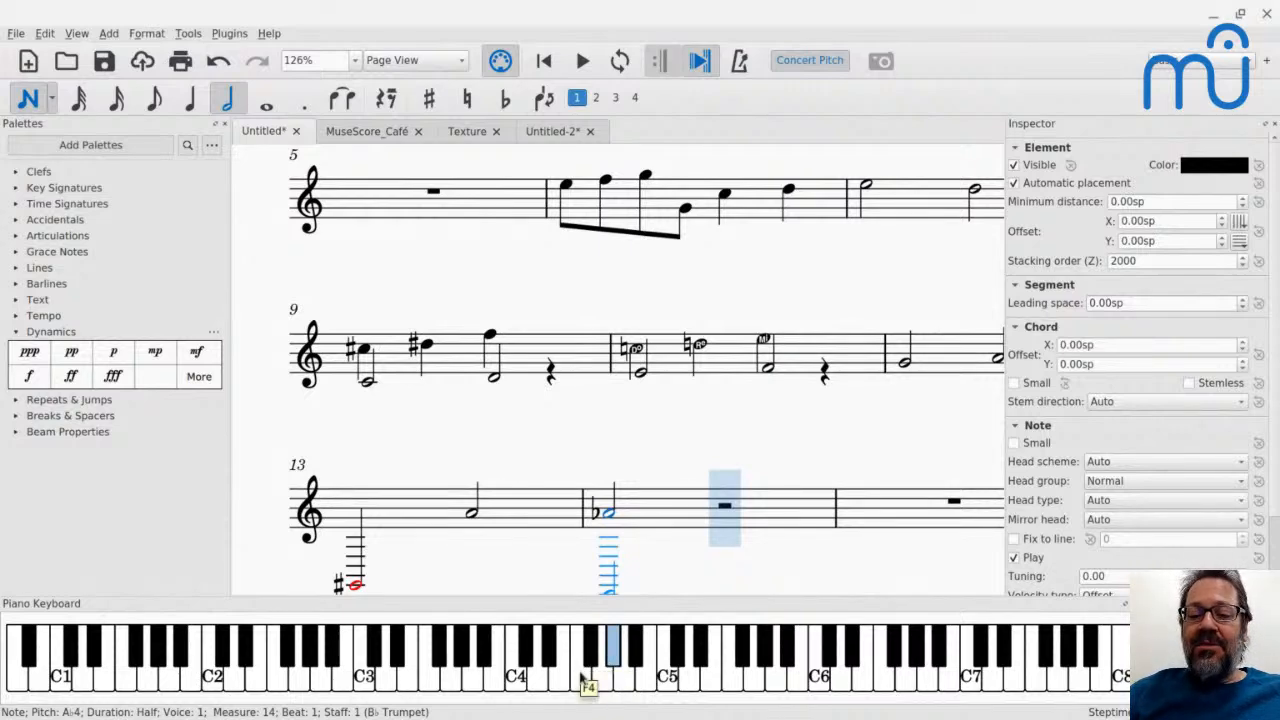
Leave note input mode and open the Note Input preferences.
{"action": "key", "text": "Escape"}
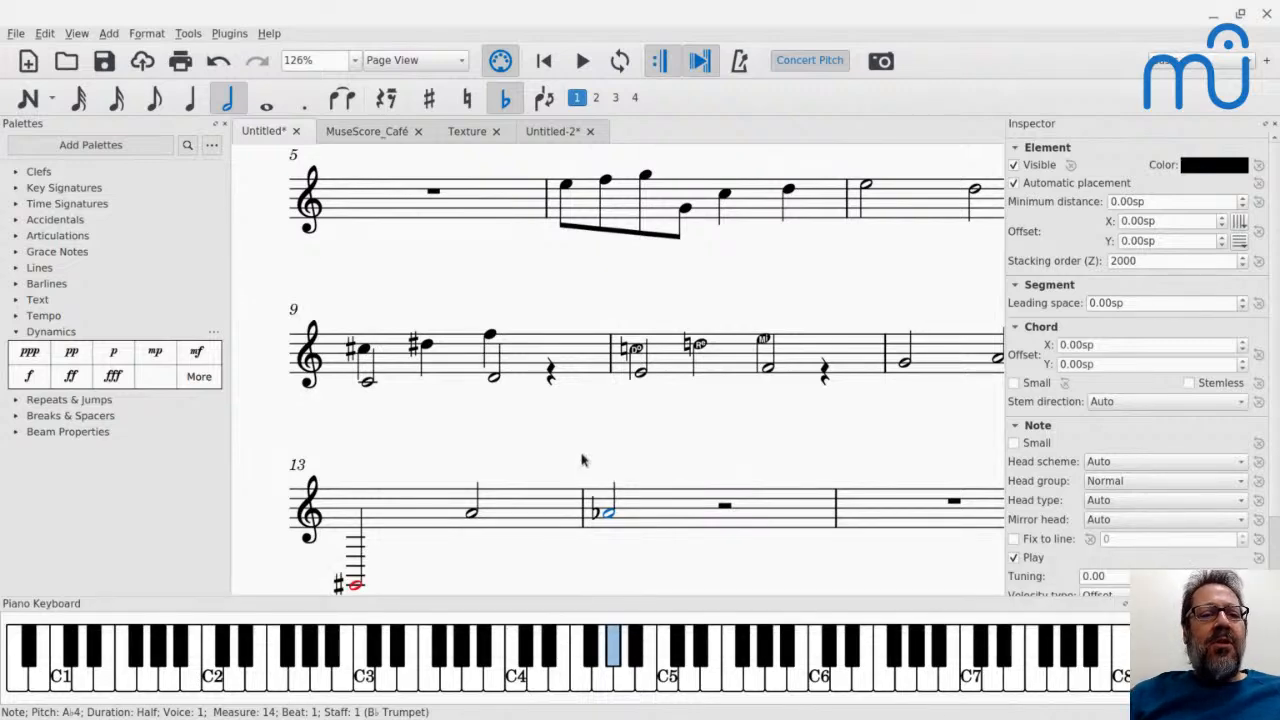
{"action": "left_click", "coordinate": [44, 36]}
{"action": "left_click", "coordinate": [92, 286]}
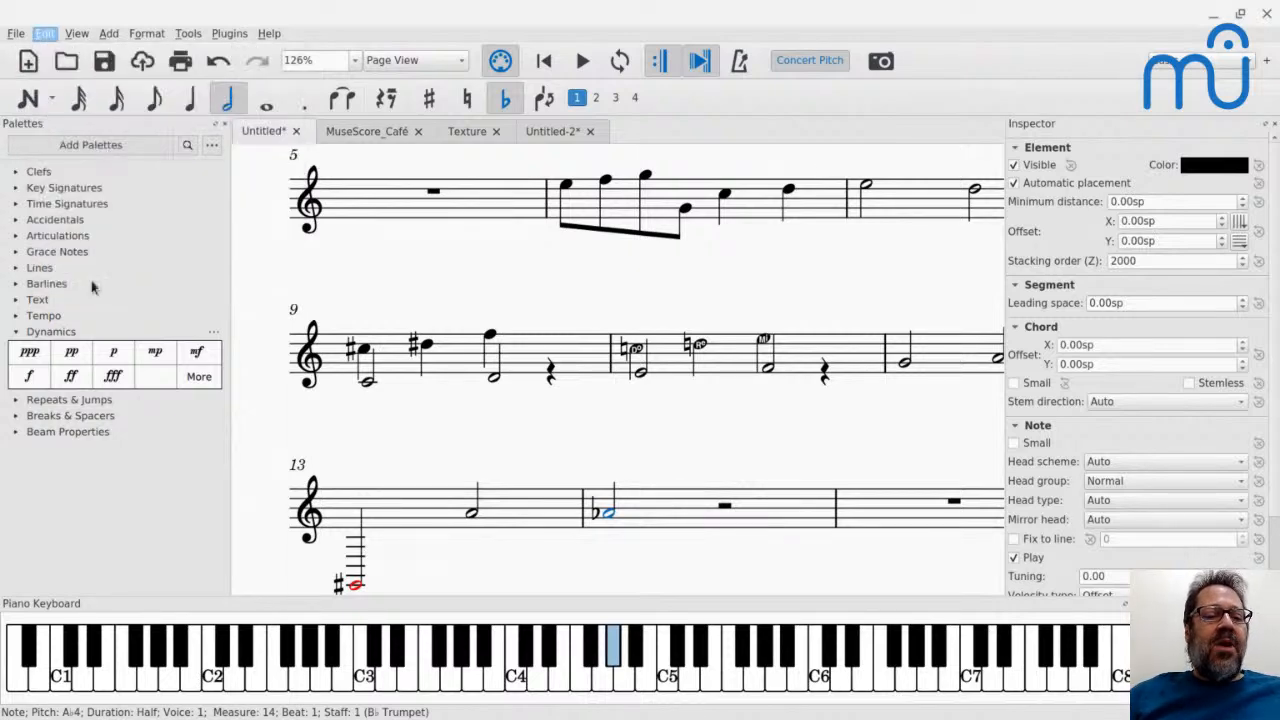
{"action": "left_click", "coordinate": [440, 189]}
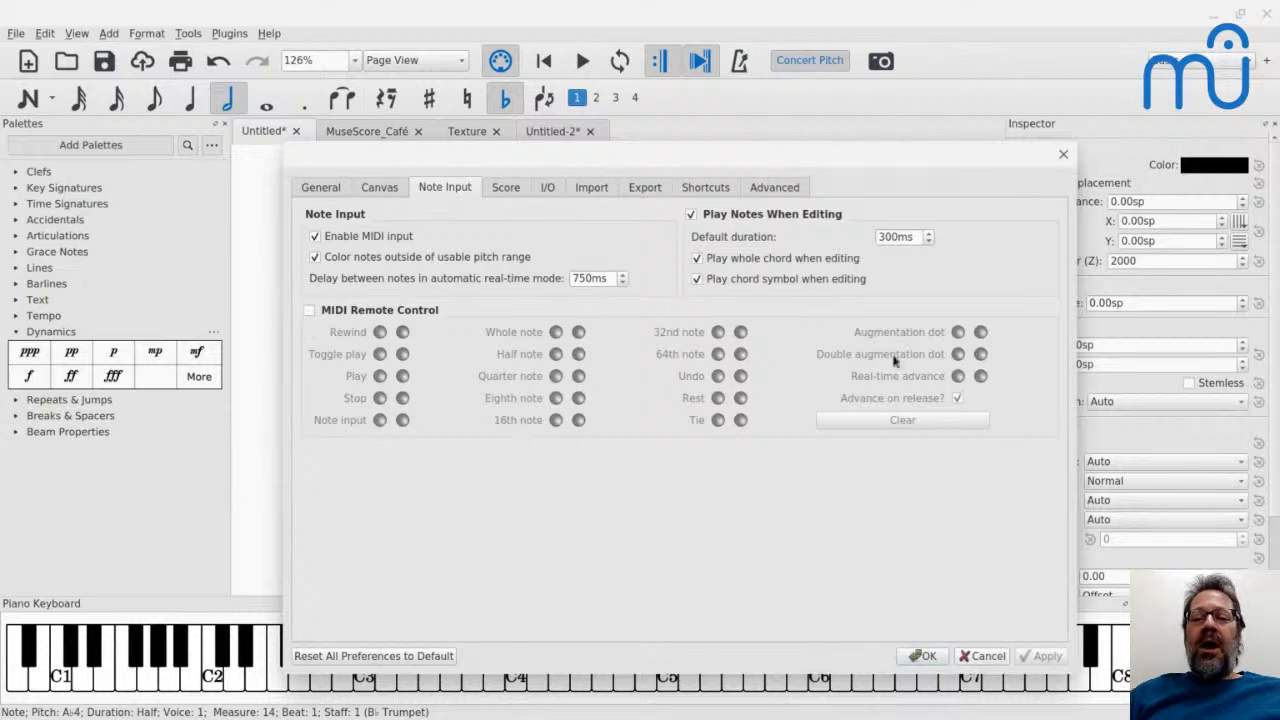
Enable MIDI Remote Control, start recording a MIDI trigger for the Play action, and discard the preference changes.
{"action": "left_click", "coordinate": [309, 311]}
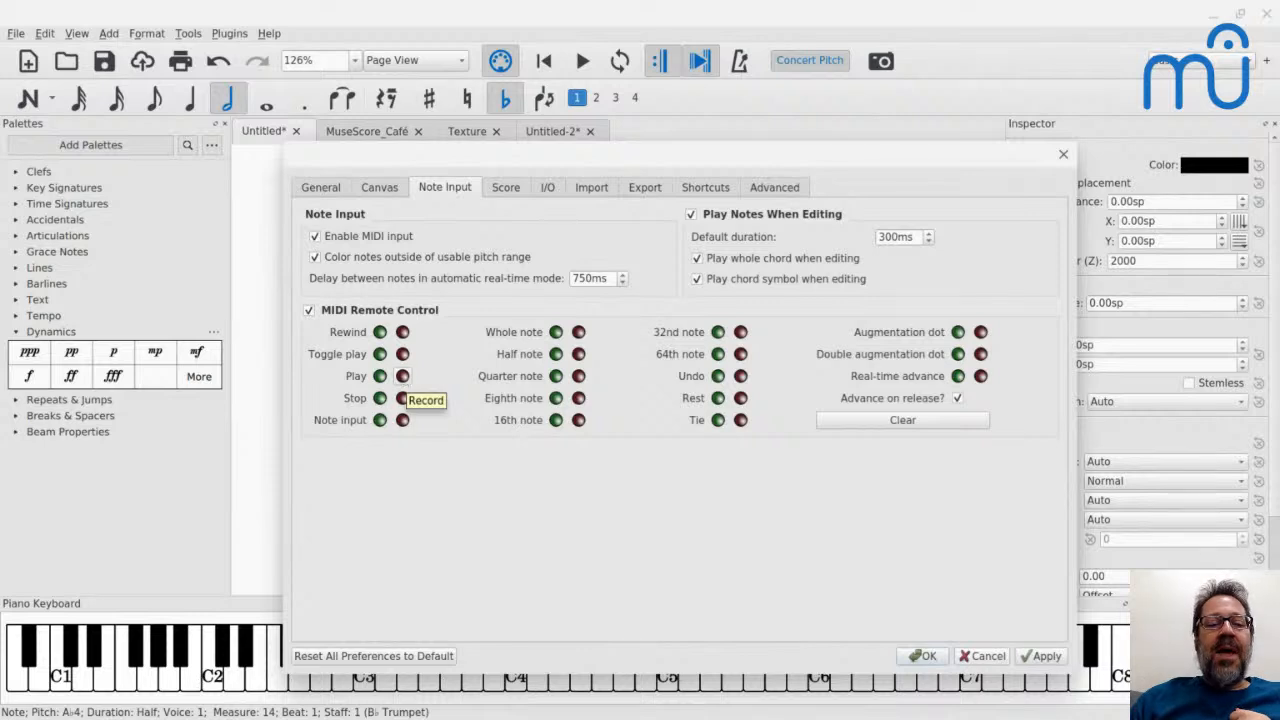
{"action": "left_click", "coordinate": [402, 376]}
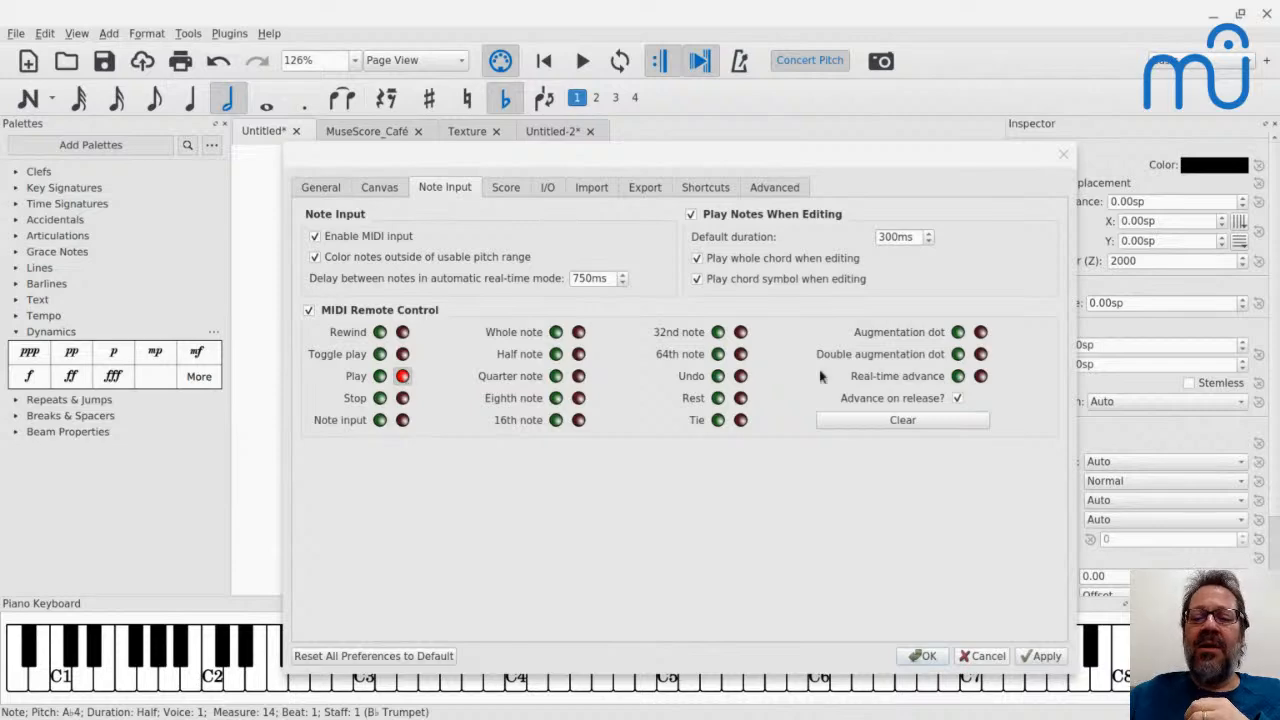
{"action": "left_click", "coordinate": [986, 656]}
Reopen the preferences to check the MIDI Remote Control setting and close them.
{"action": "key", "text": "alt+e"}
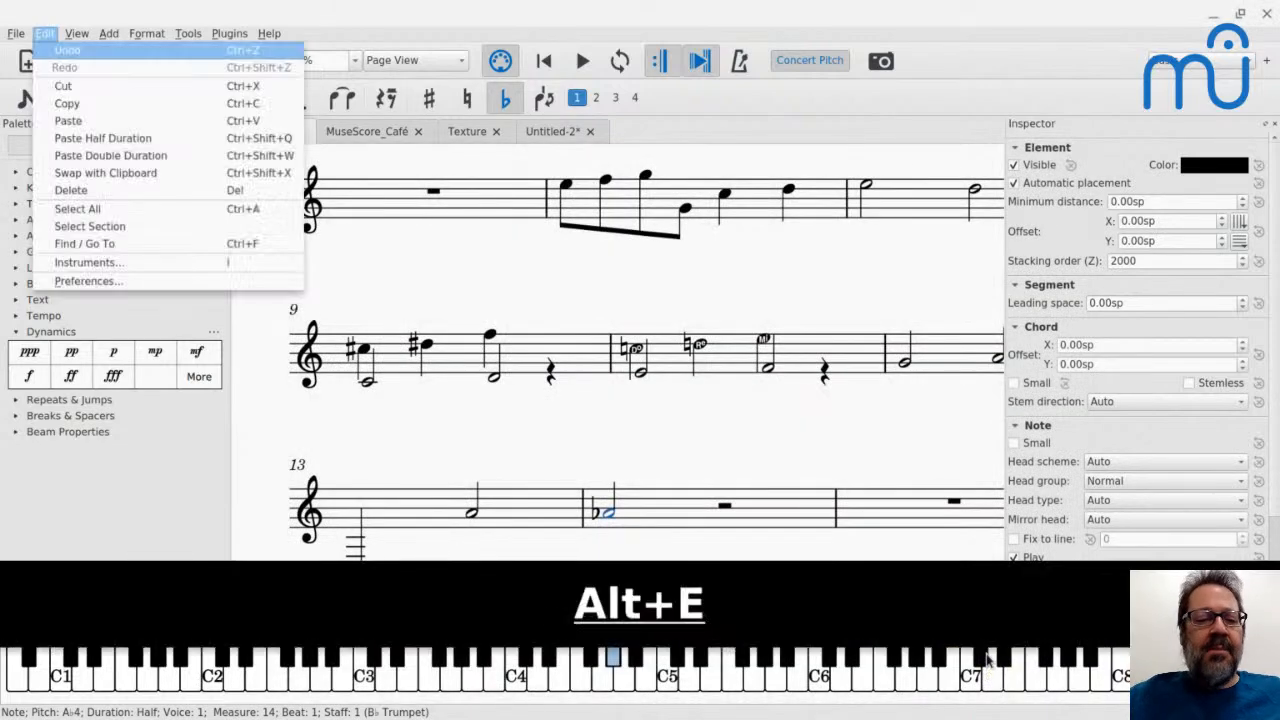
{"action": "key", "text": "Up"}
{"action": "key", "text": "Return"}
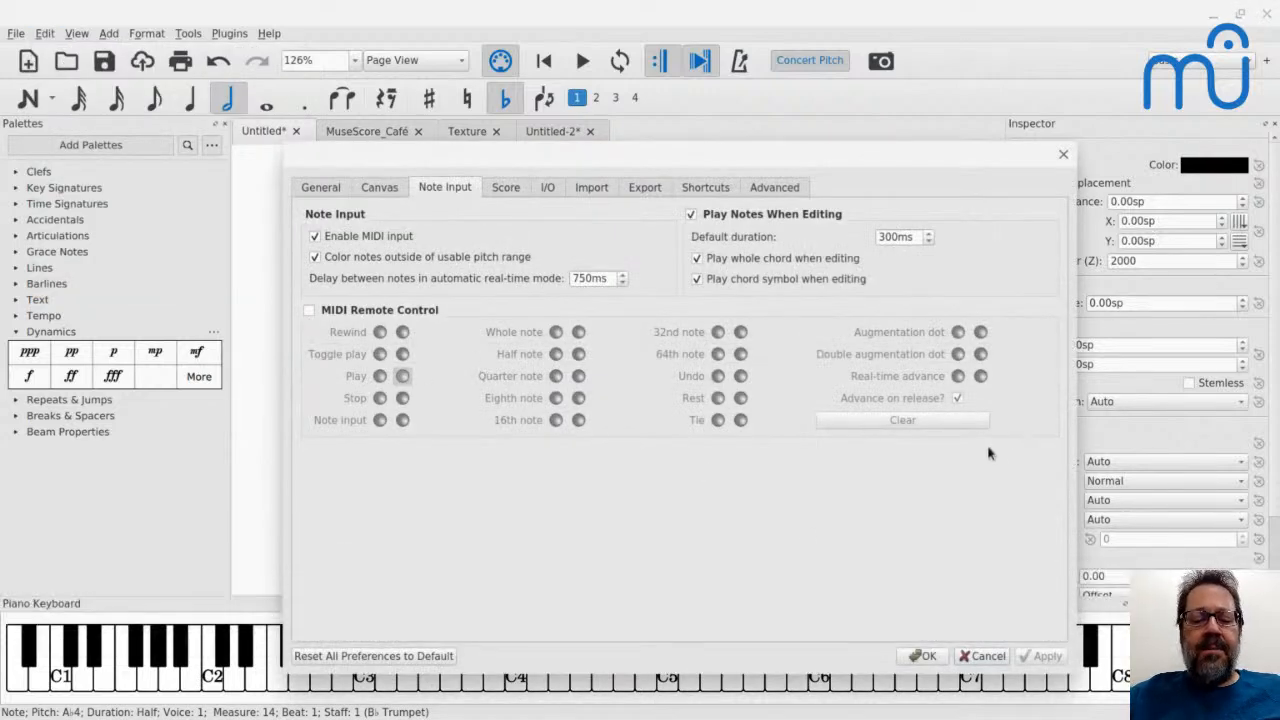
{"action": "left_click", "coordinate": [1064, 154]}
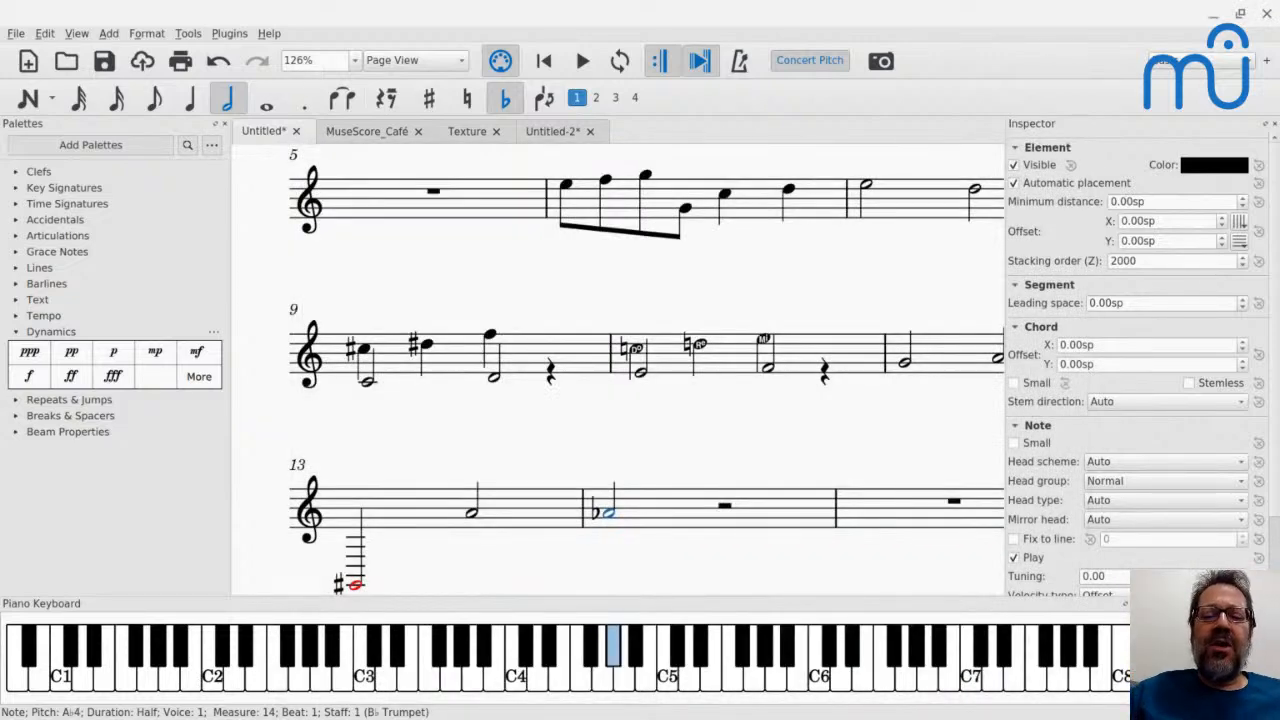
Select measure 14 and start note input at its first note.
{"action": "left_click", "coordinate": [668, 527]}
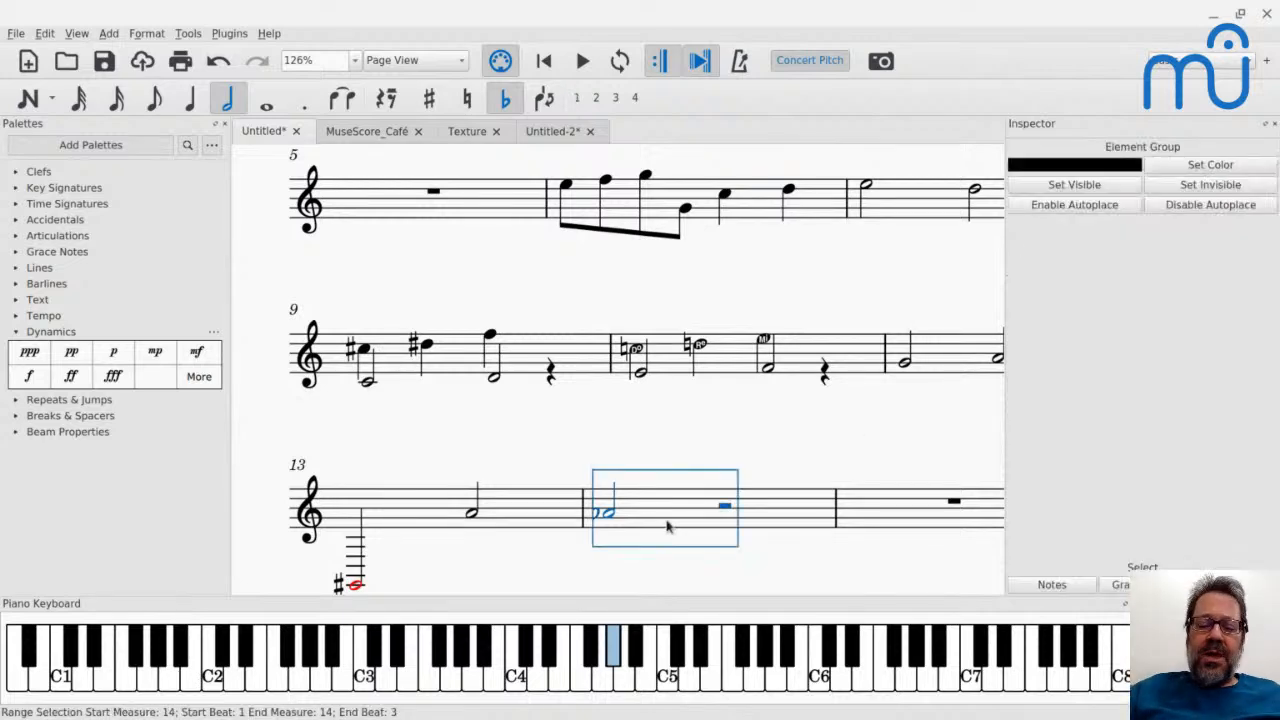
{"action": "key", "text": "n"}
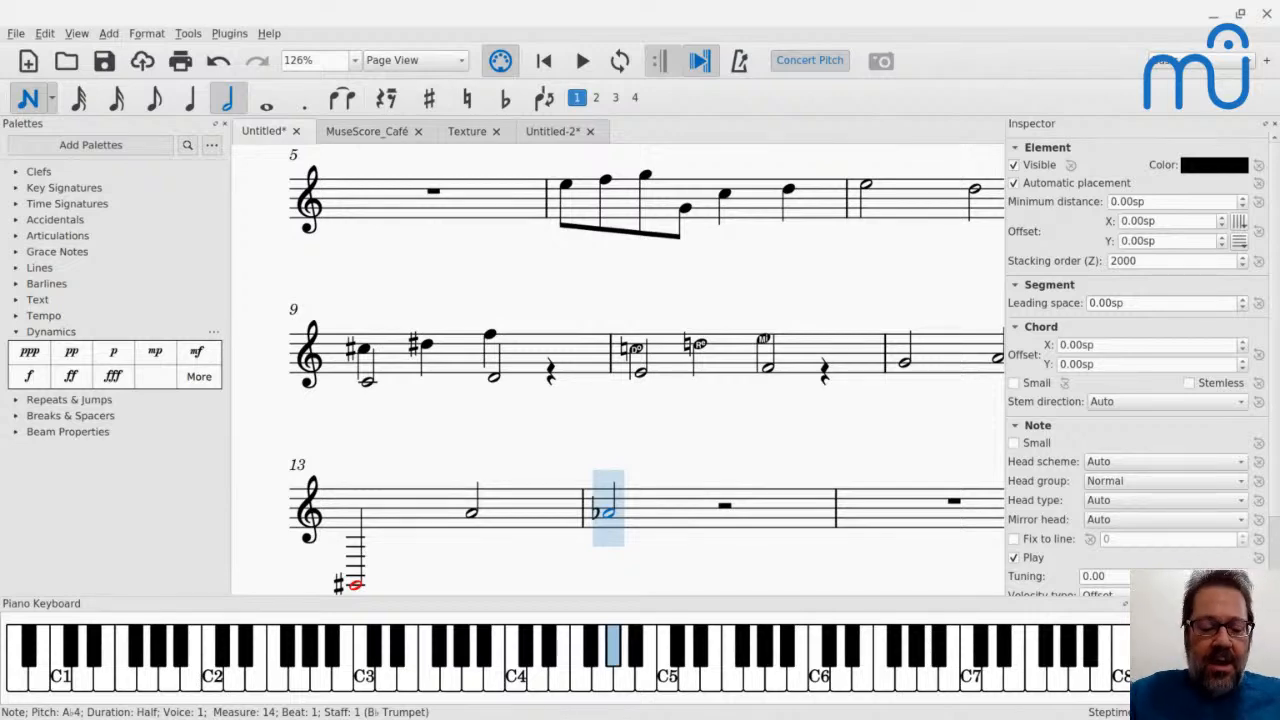
Switch to the YouTube live chat, read through the viewers' questions on shortcuts, foot pedals and frames, and return to the MuseScore score.
{"action": "key", "text": "alt+Tab"}
{"action": "key", "text": "alt+Tab"}
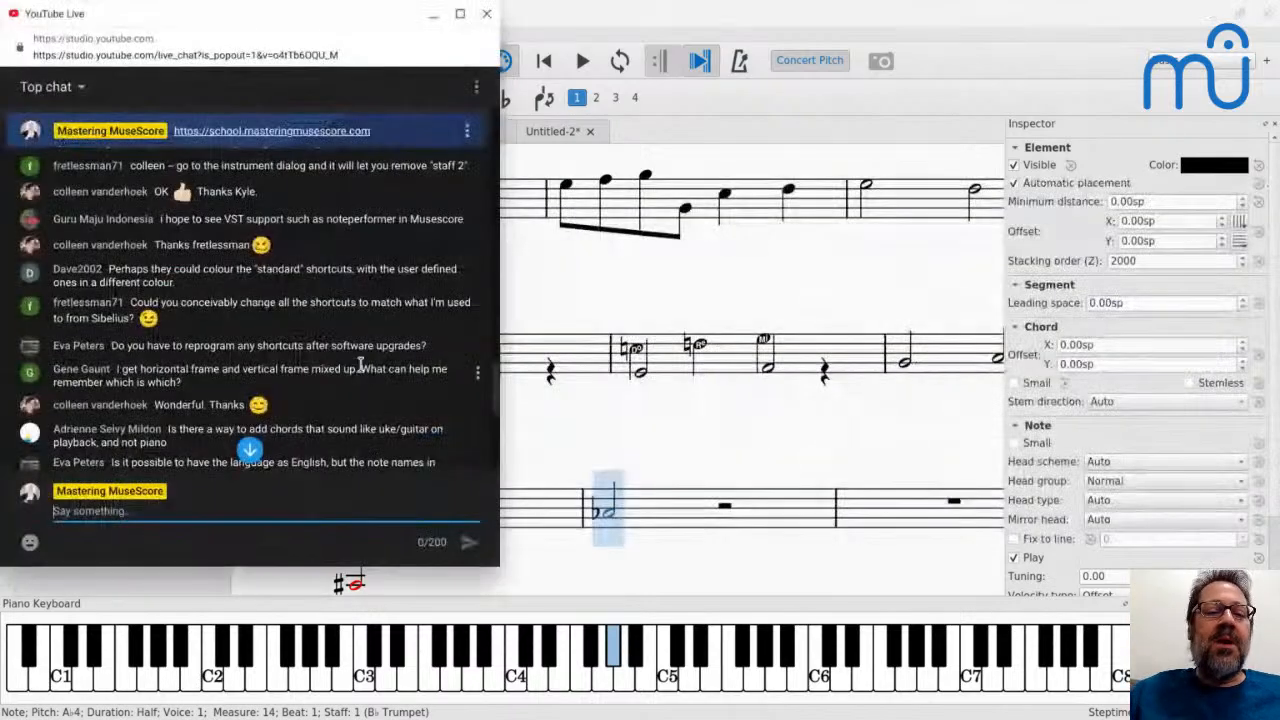
{"action": "scroll", "coordinate": [314, 351], "scroll_direction": "up", "scroll_amount": 10}
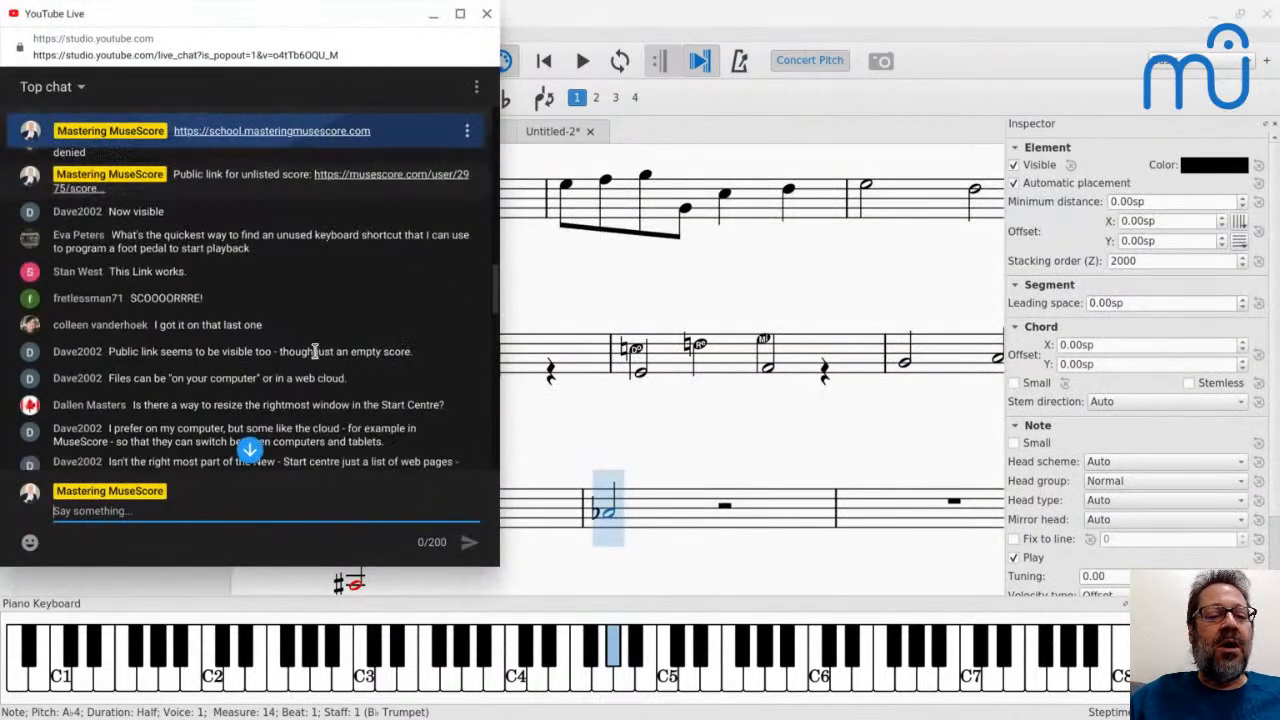
{"action": "scroll", "coordinate": [314, 351], "scroll_direction": "down", "scroll_amount": 4}
{"action": "scroll", "coordinate": [314, 351], "scroll_direction": "up", "scroll_amount": 2}
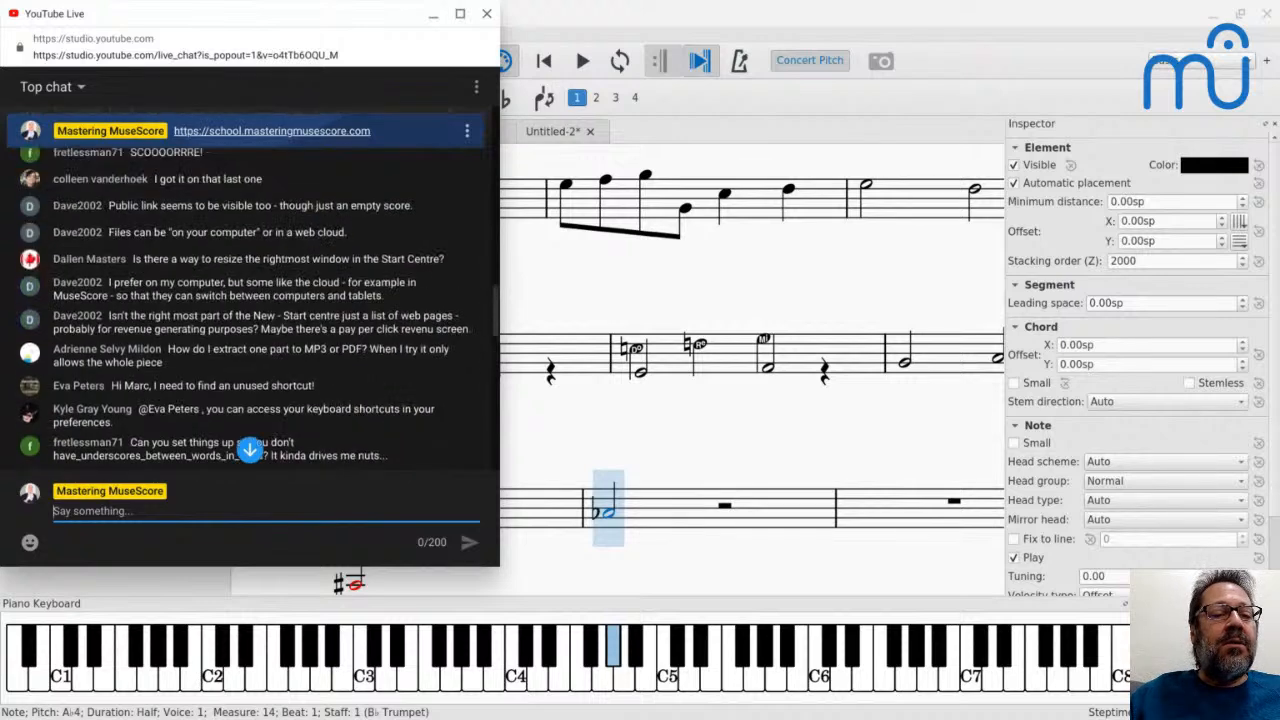
{"action": "scroll", "coordinate": [314, 351], "scroll_direction": "up", "scroll_amount": 2}
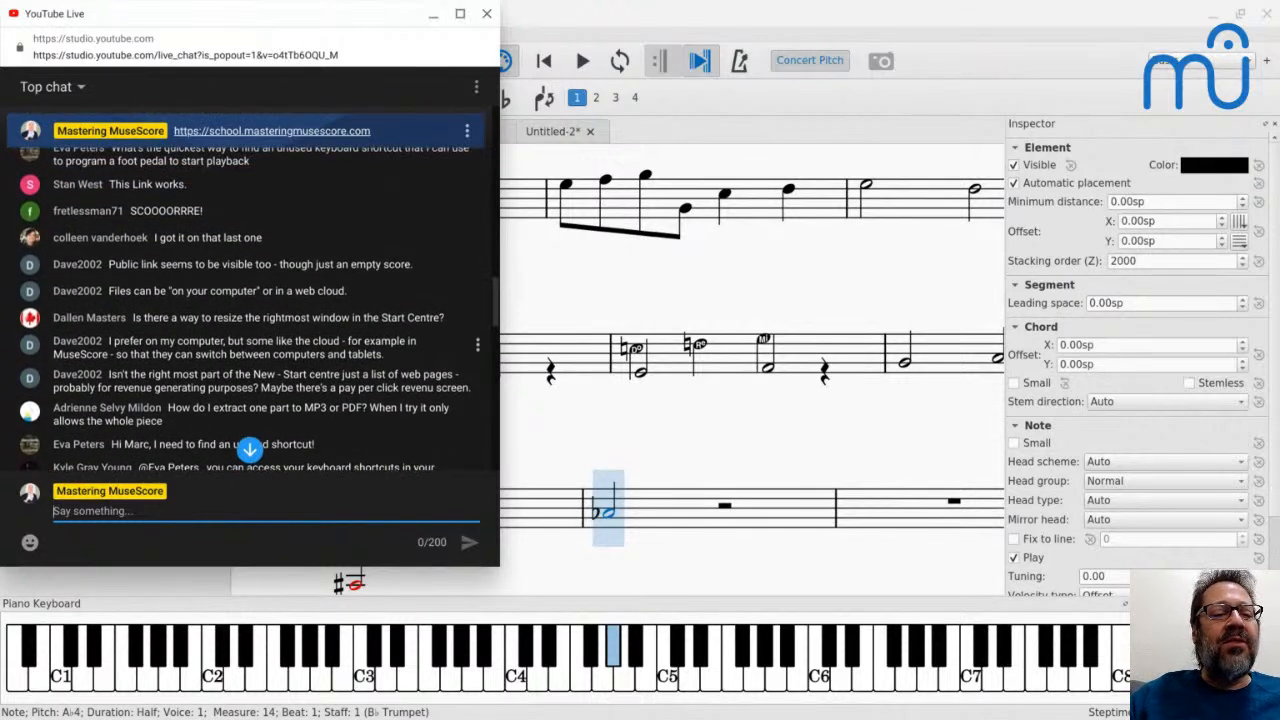
{"action": "scroll", "coordinate": [314, 351], "scroll_direction": "up", "scroll_amount": 1}
{"action": "scroll", "coordinate": [314, 351], "scroll_direction": "down", "scroll_amount": 6}
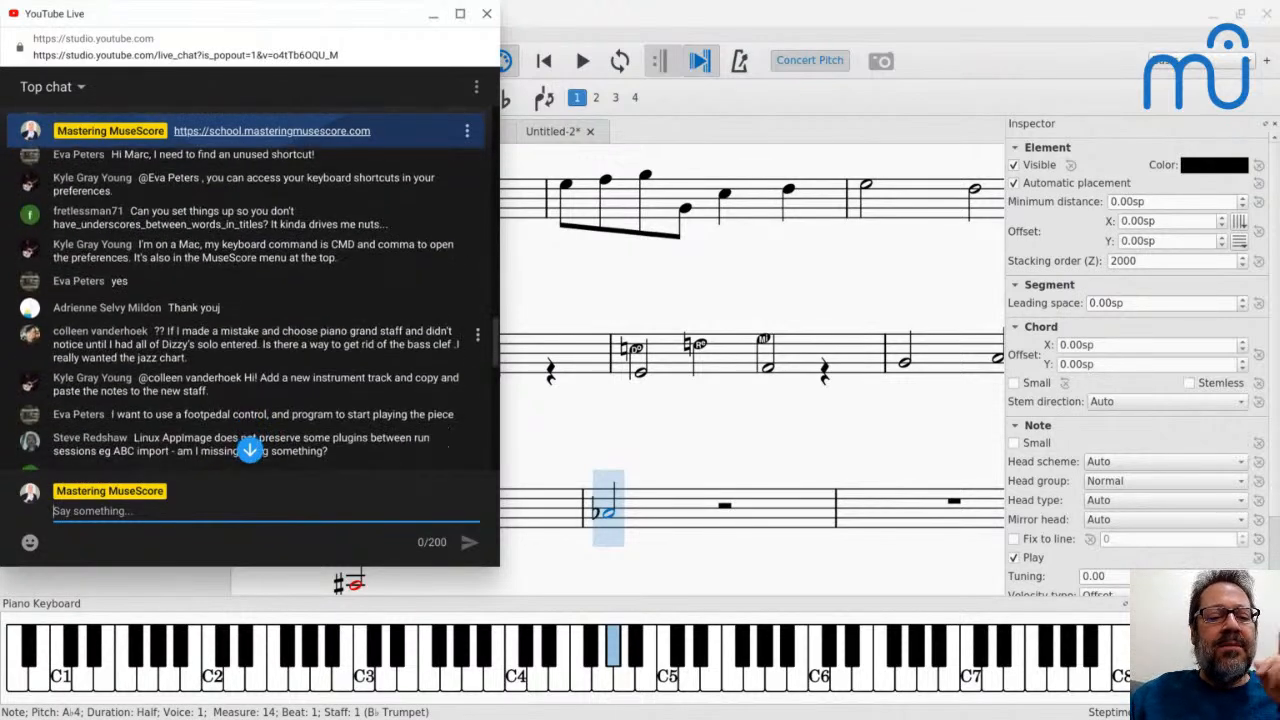
{"action": "scroll", "coordinate": [314, 351], "scroll_direction": "down", "scroll_amount": 5}
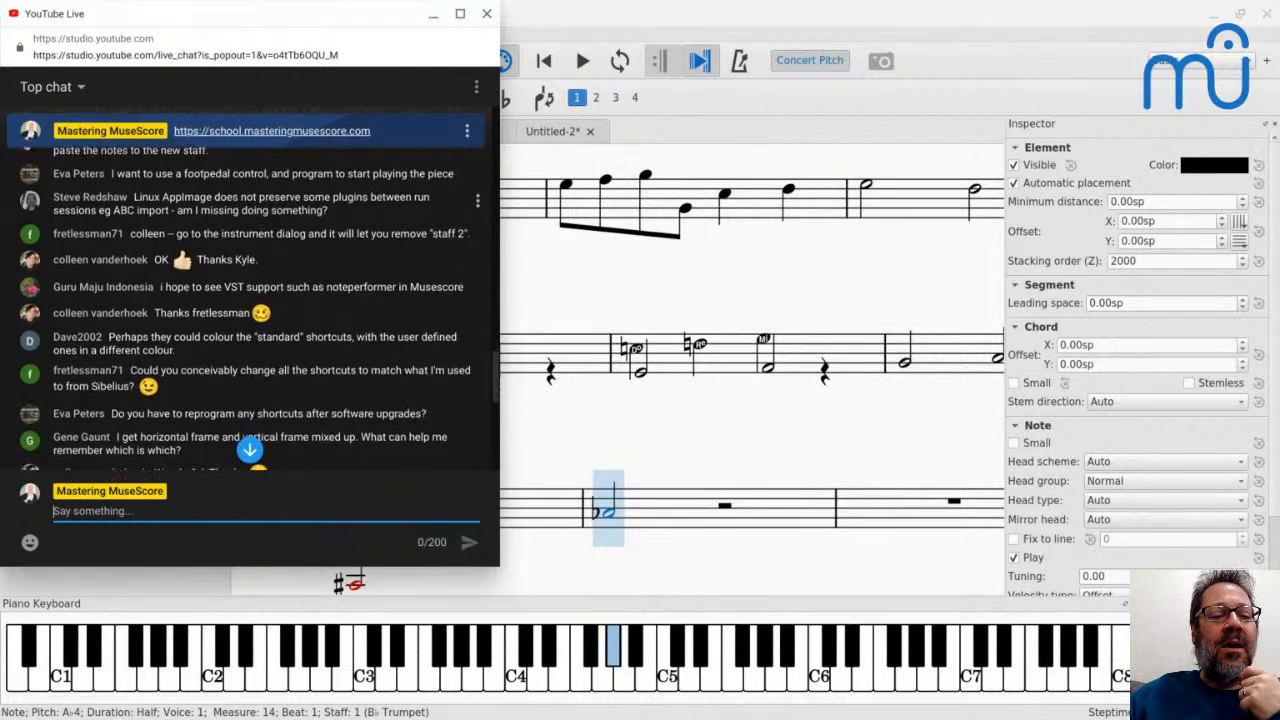
{"action": "scroll", "coordinate": [314, 351], "scroll_direction": "down", "scroll_amount": 4}
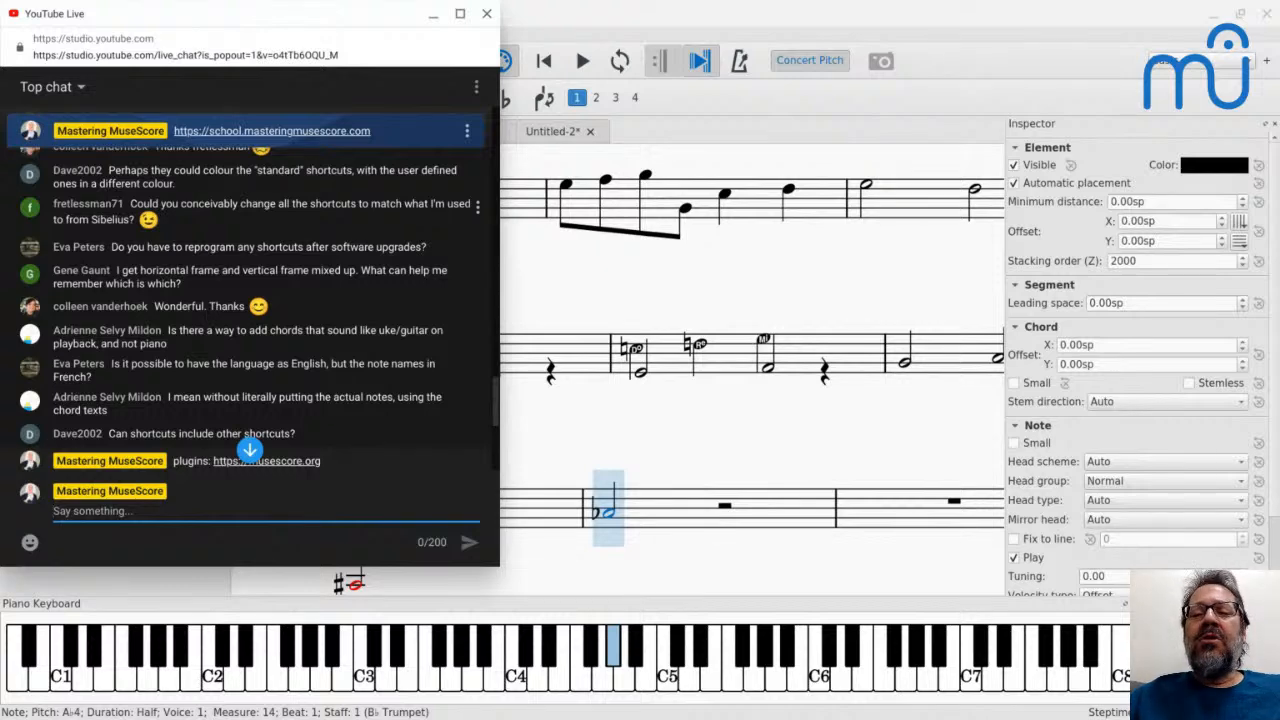
{"action": "left_click", "coordinate": [603, 5]}
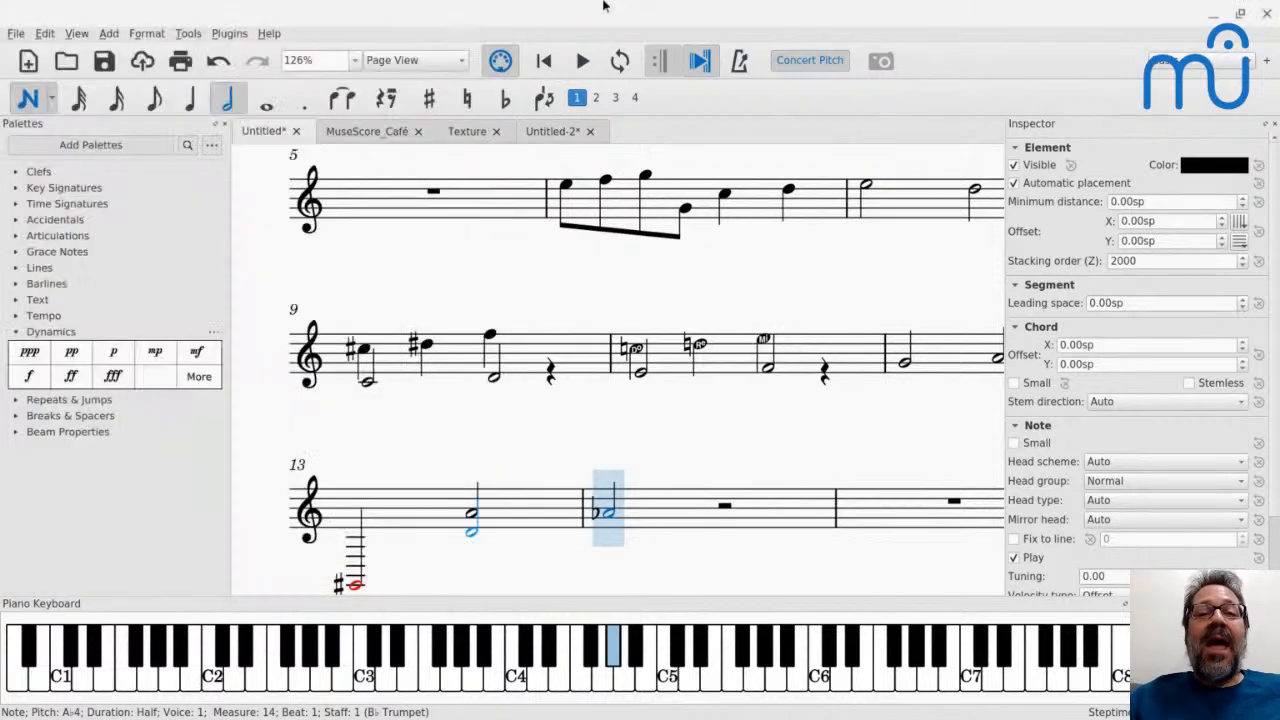
Examine the keyboard shortcuts in the preferences, filtering actions by "ex", then cancel and leave note input mode.
{"action": "key", "text": "alt+e"}
{"action": "key", "text": "Up"}
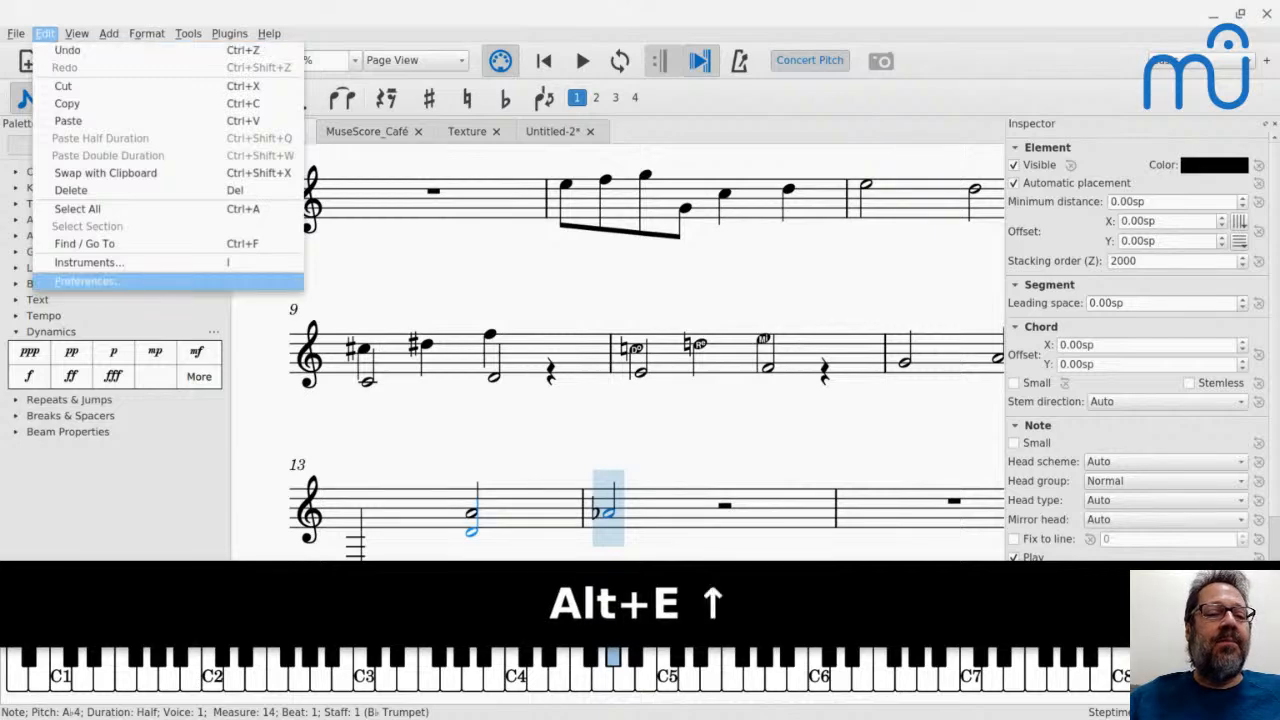
{"action": "key", "text": "Return"}
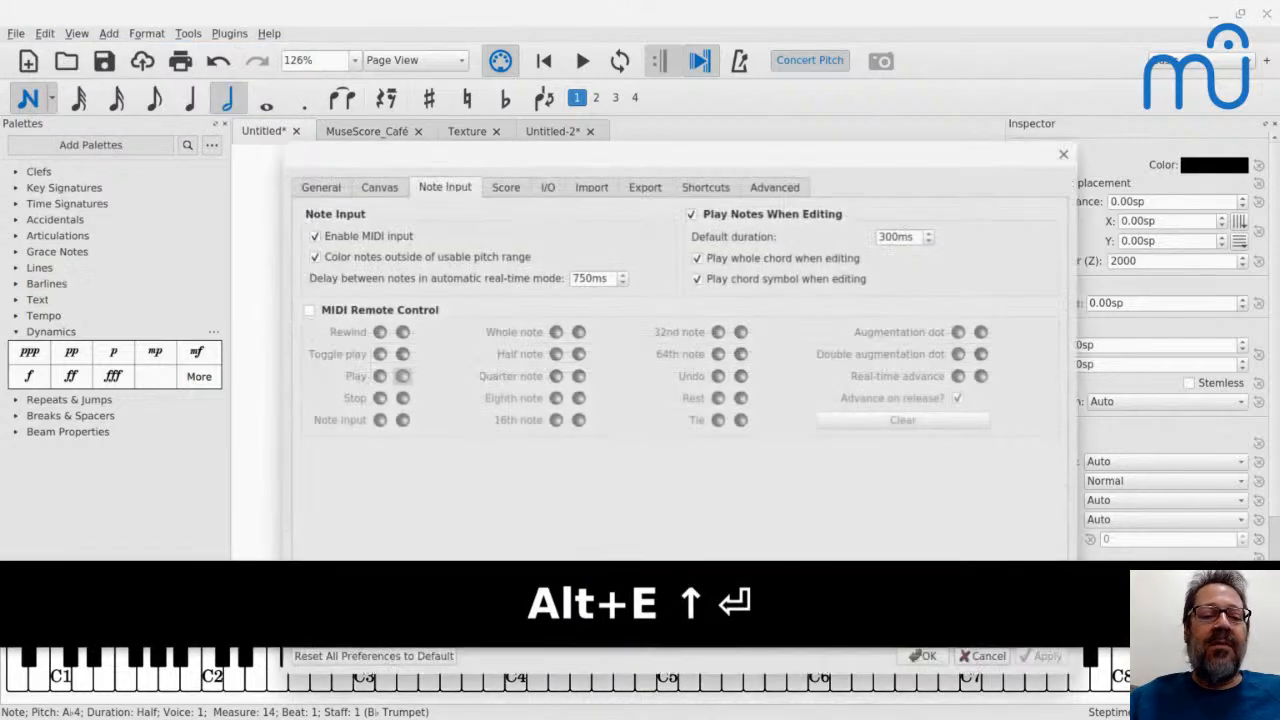
{"action": "left_click", "coordinate": [695, 187]}
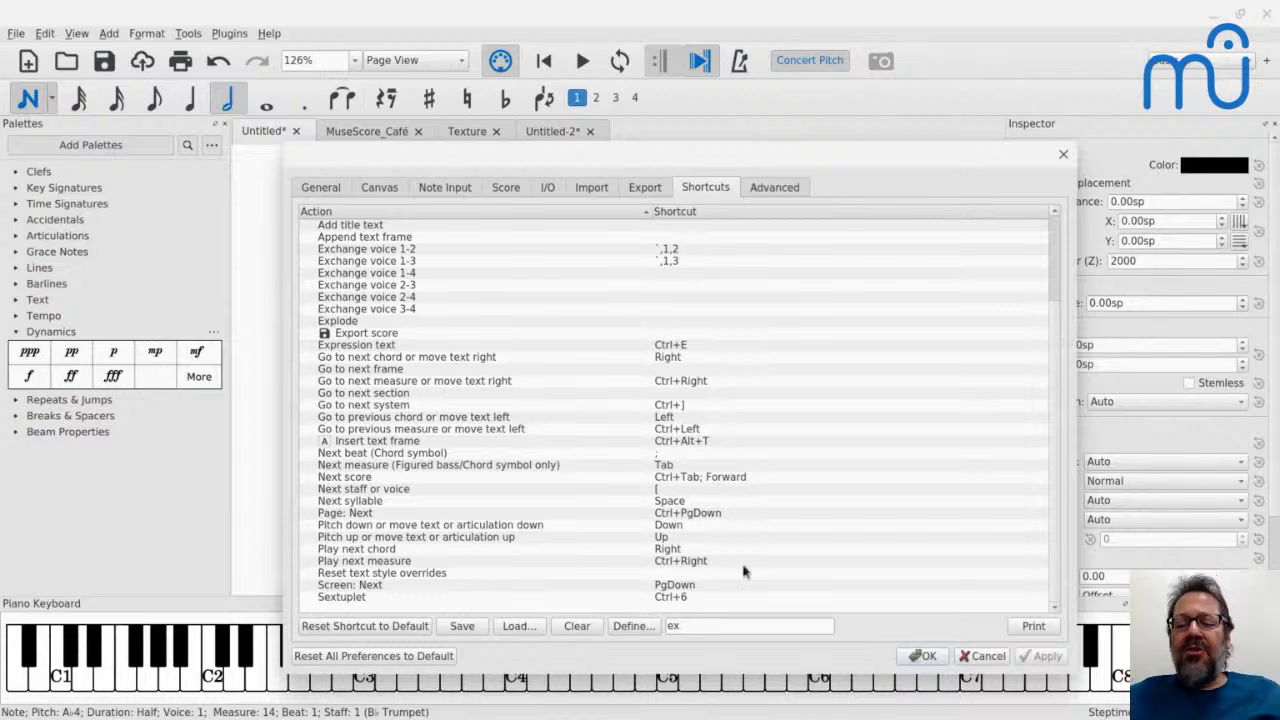
{"action": "left_click", "coordinate": [975, 657]}
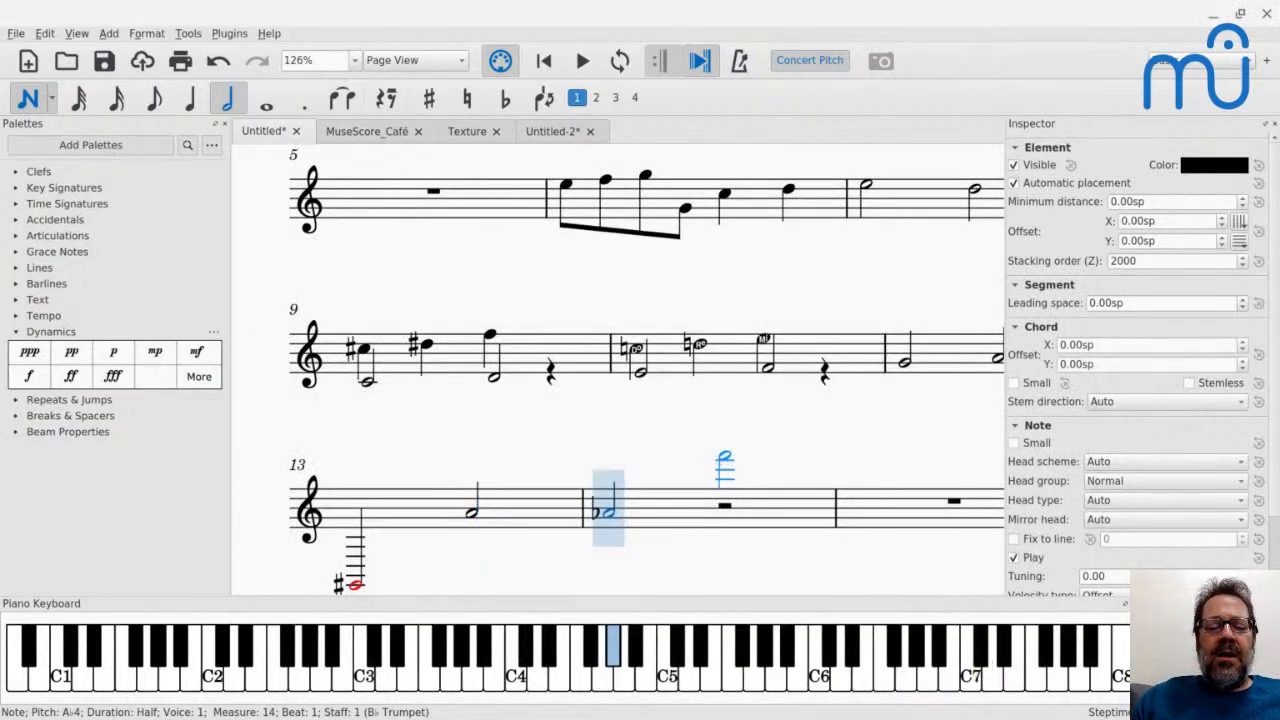
{"action": "key", "text": "Escape"}
Select measure 5, collapse the Dynamics palette and hide the piano keyboard.
{"action": "scroll", "coordinate": [545, 475], "scroll_direction": "down", "scroll_amount": 3}
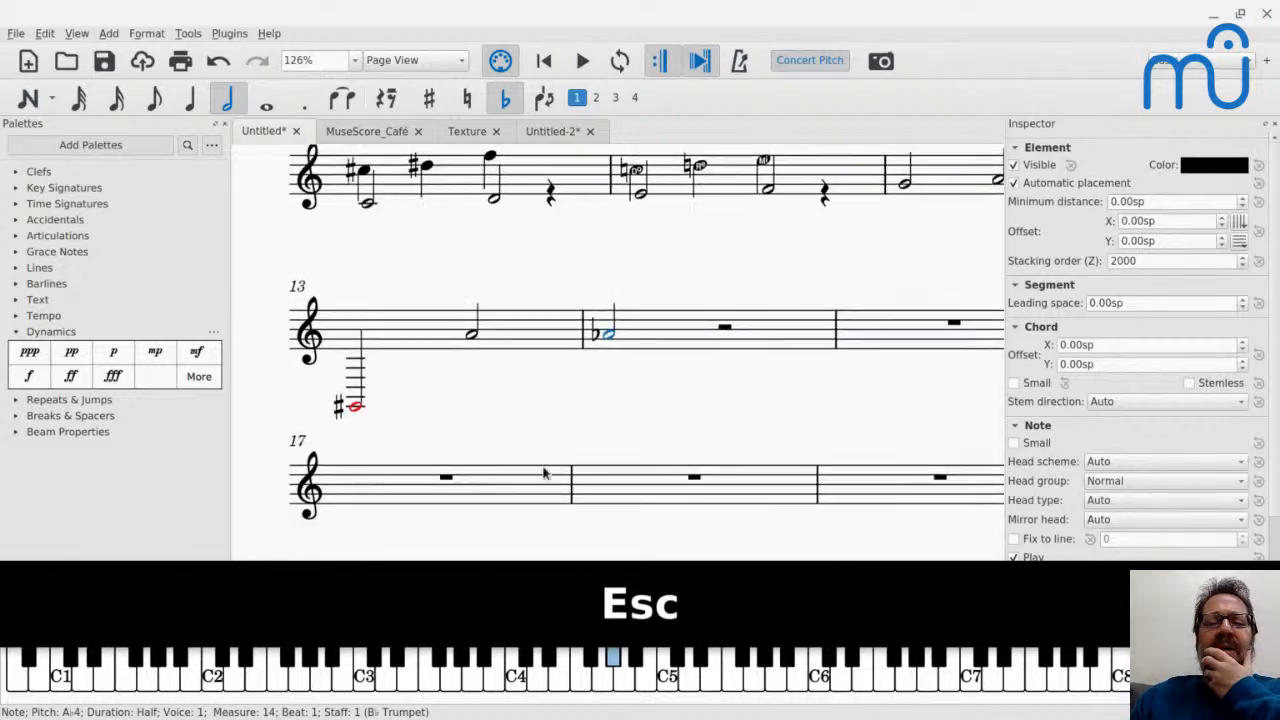
{"action": "scroll", "coordinate": [670, 336], "scroll_direction": "up", "scroll_amount": 10}
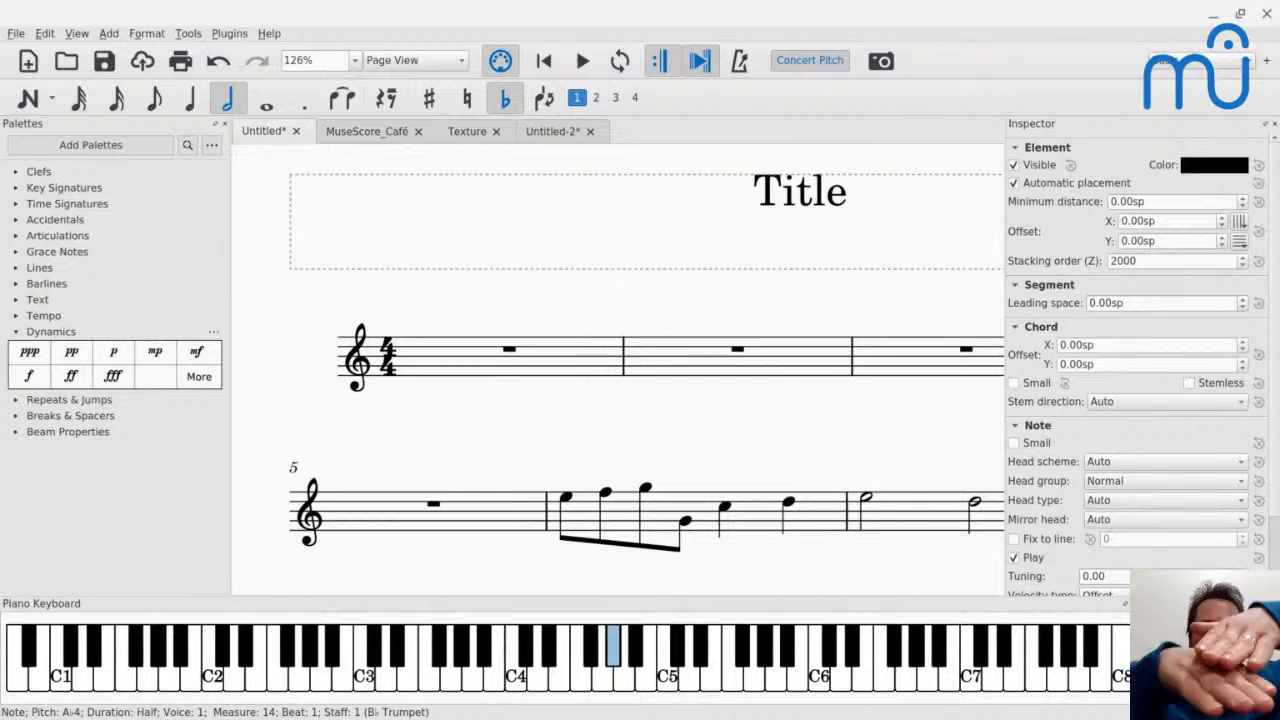
{"action": "left_click", "coordinate": [463, 517]}
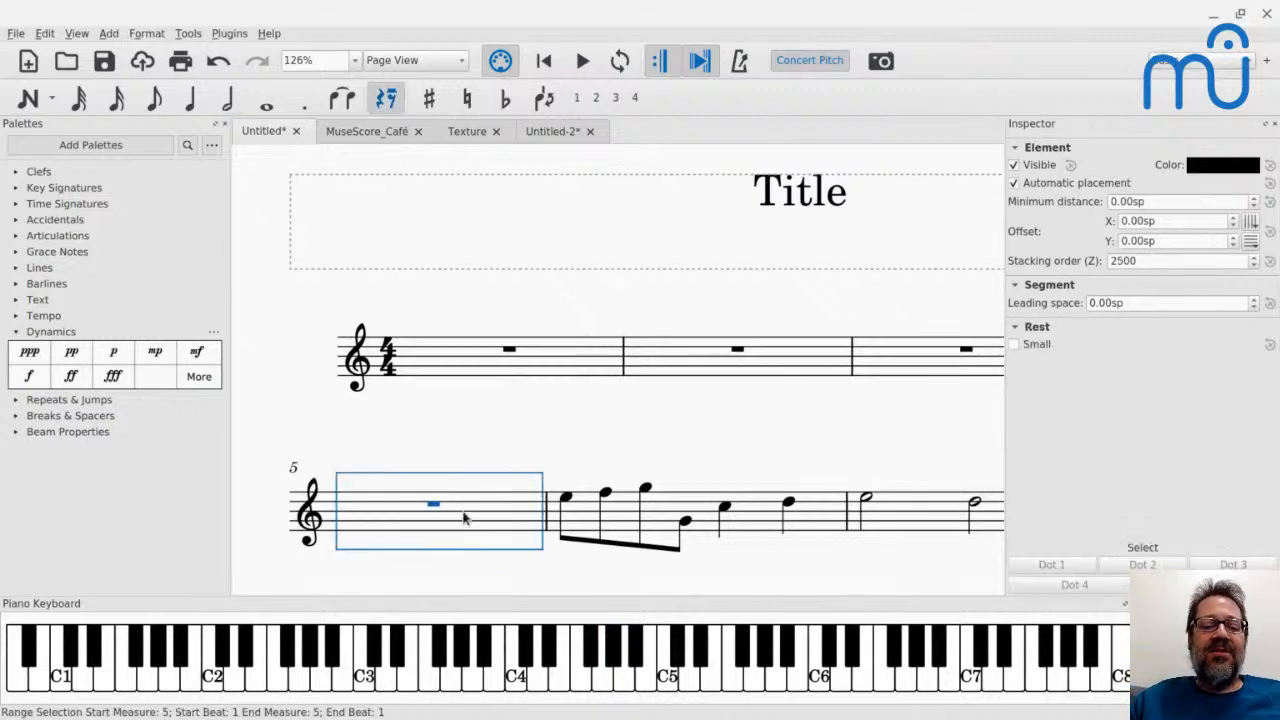
{"action": "left_click", "coordinate": [15, 333]}
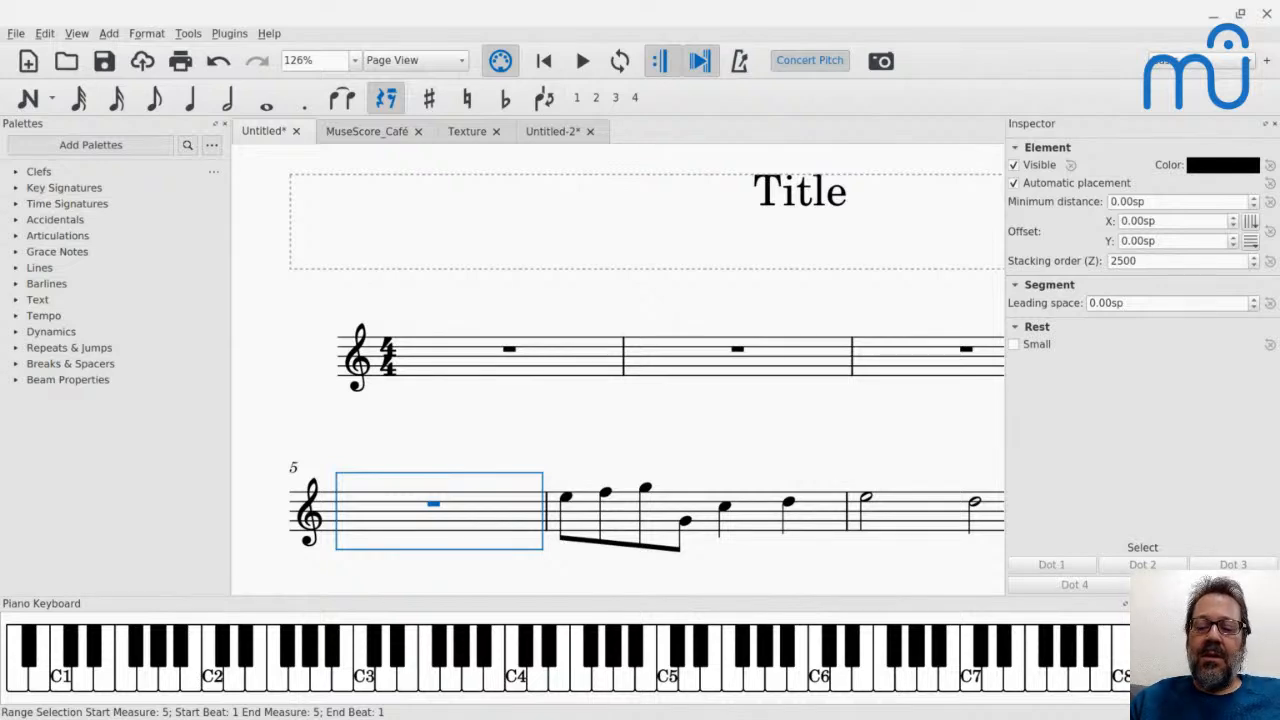
{"action": "key", "text": "p"}
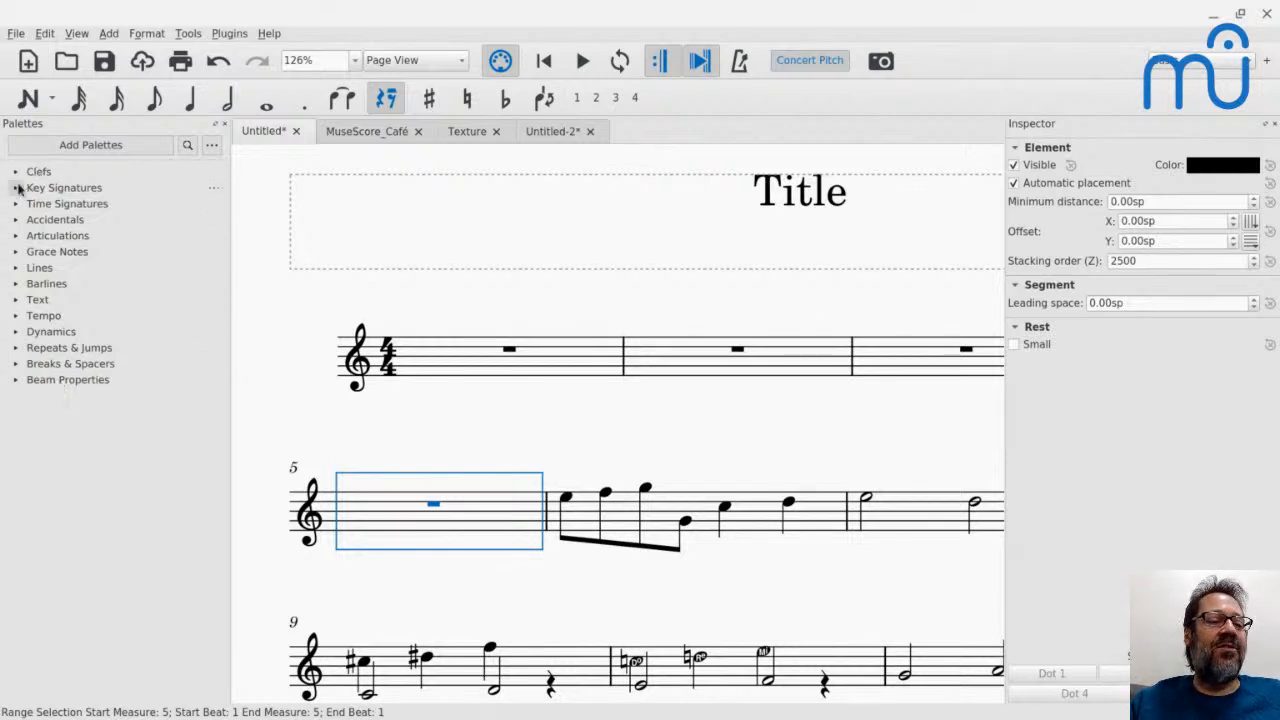
Switch to the workspace with the fuller set of palettes and insert a vertical frame before measure 5.
{"action": "left_click", "coordinate": [1183, 68]}
{"action": "left_click", "coordinate": [1183, 88]}
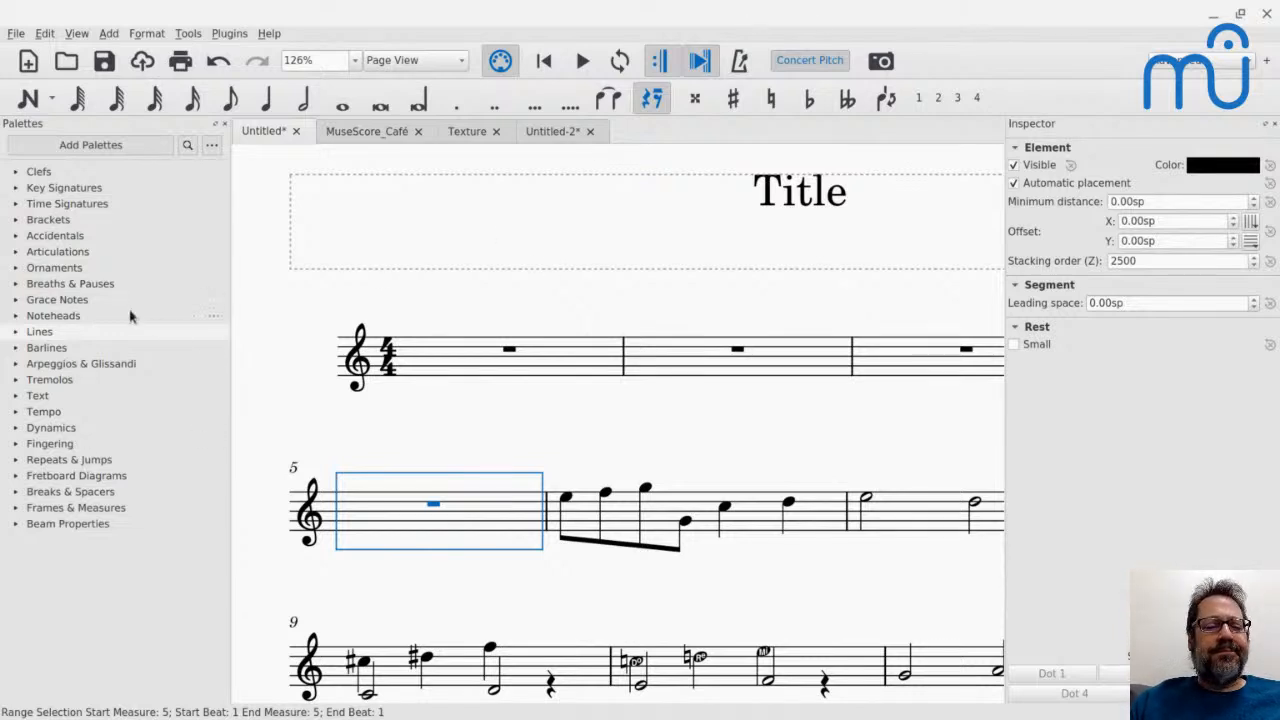
{"action": "left_click", "coordinate": [16, 507]}
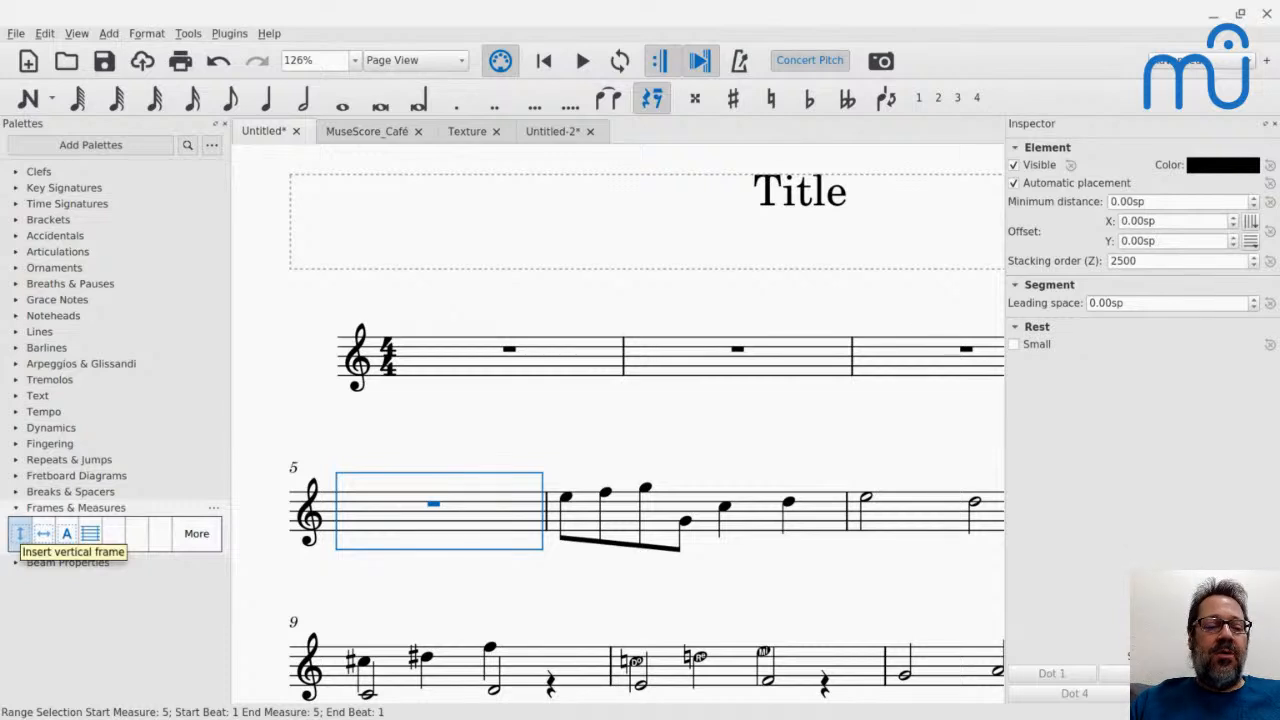
{"action": "left_click_drag", "start_coordinate": [20, 533], "coordinate": [375, 508]}
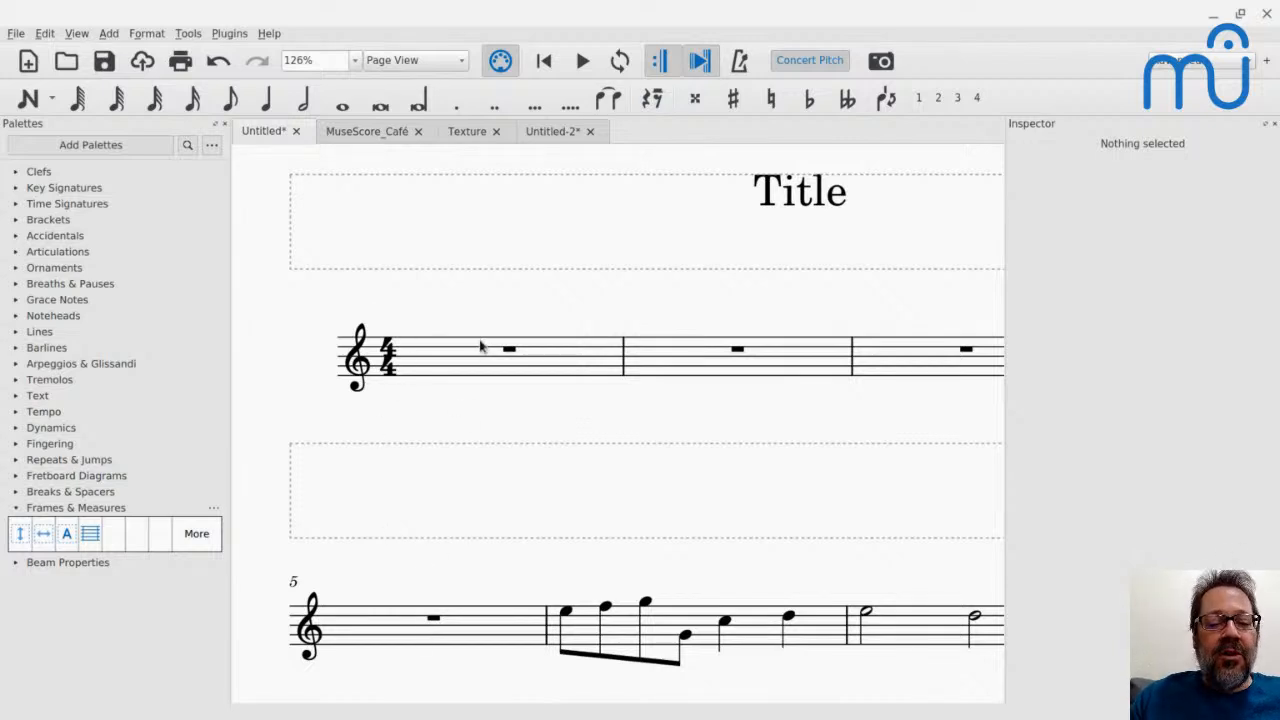
Inspect which elements can be added to the new vertical frame, and close the options without adding anything.
{"action": "left_click", "coordinate": [427, 510]}
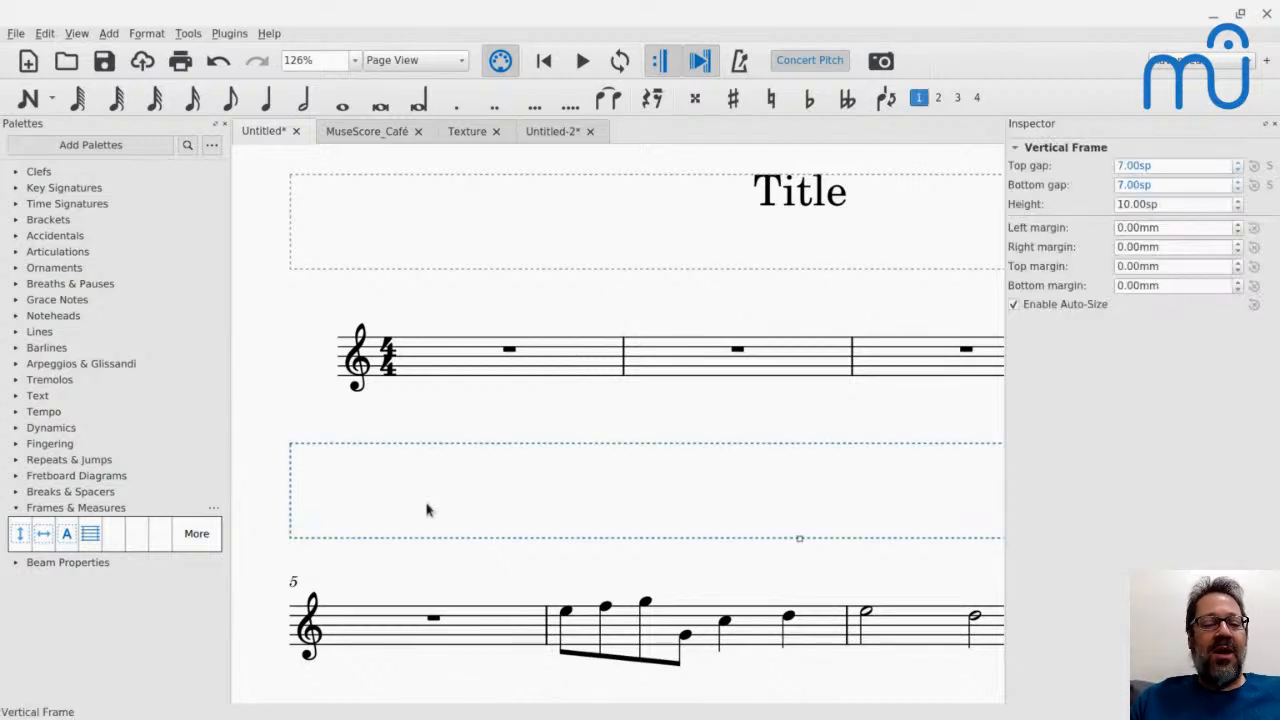
{"action": "right_click", "coordinate": [427, 510]}
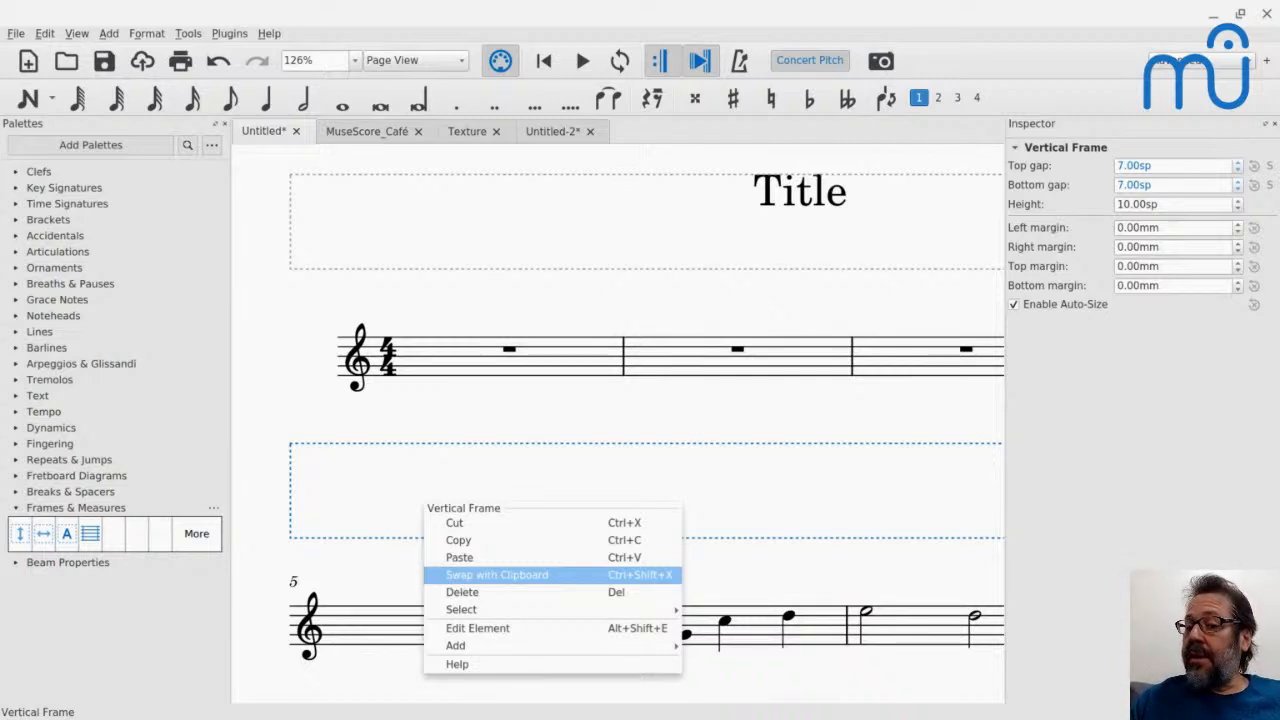
{"action": "left_click", "coordinate": [380, 528]}
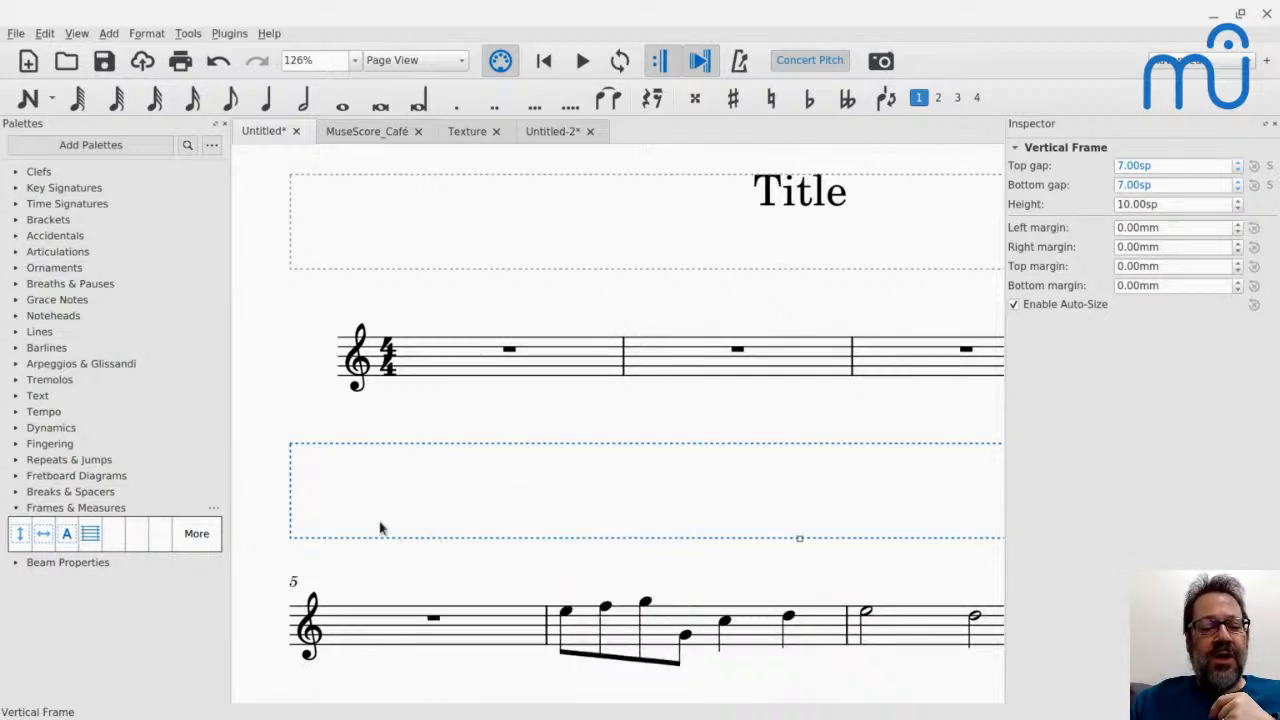
{"action": "right_click", "coordinate": [380, 528]}
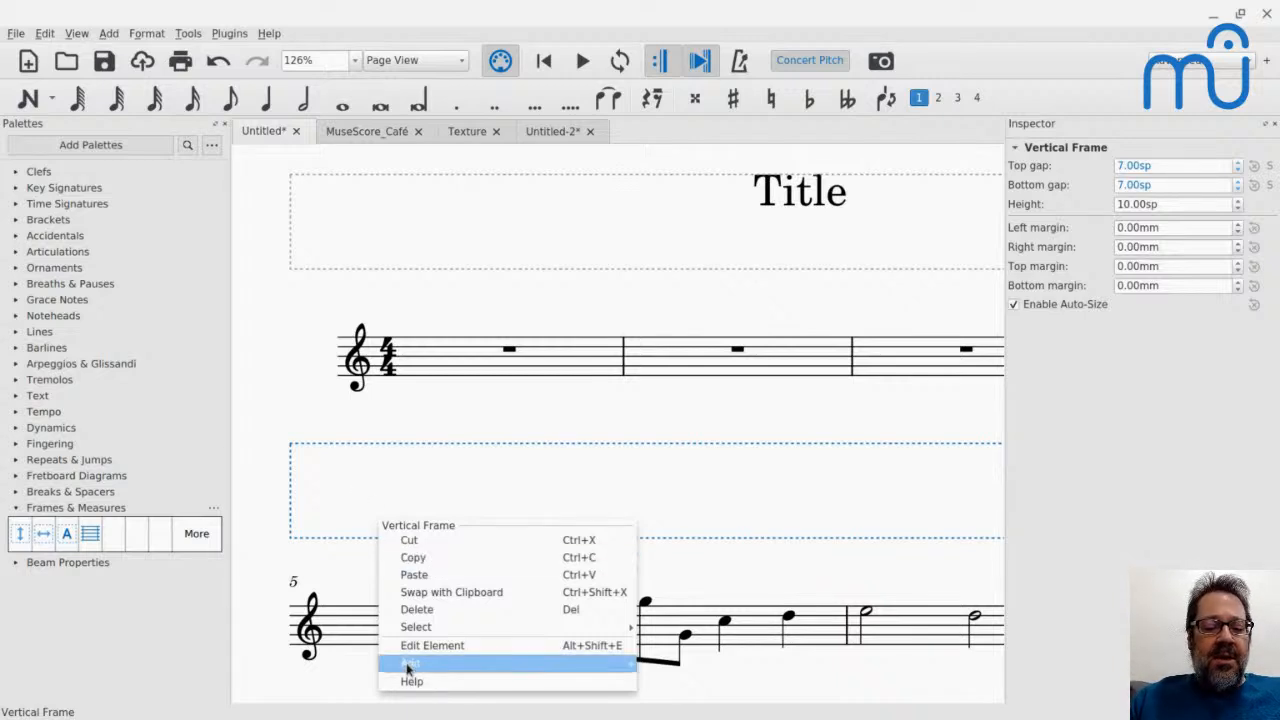
{"action": "mouse_move", "coordinate": [490, 663]}
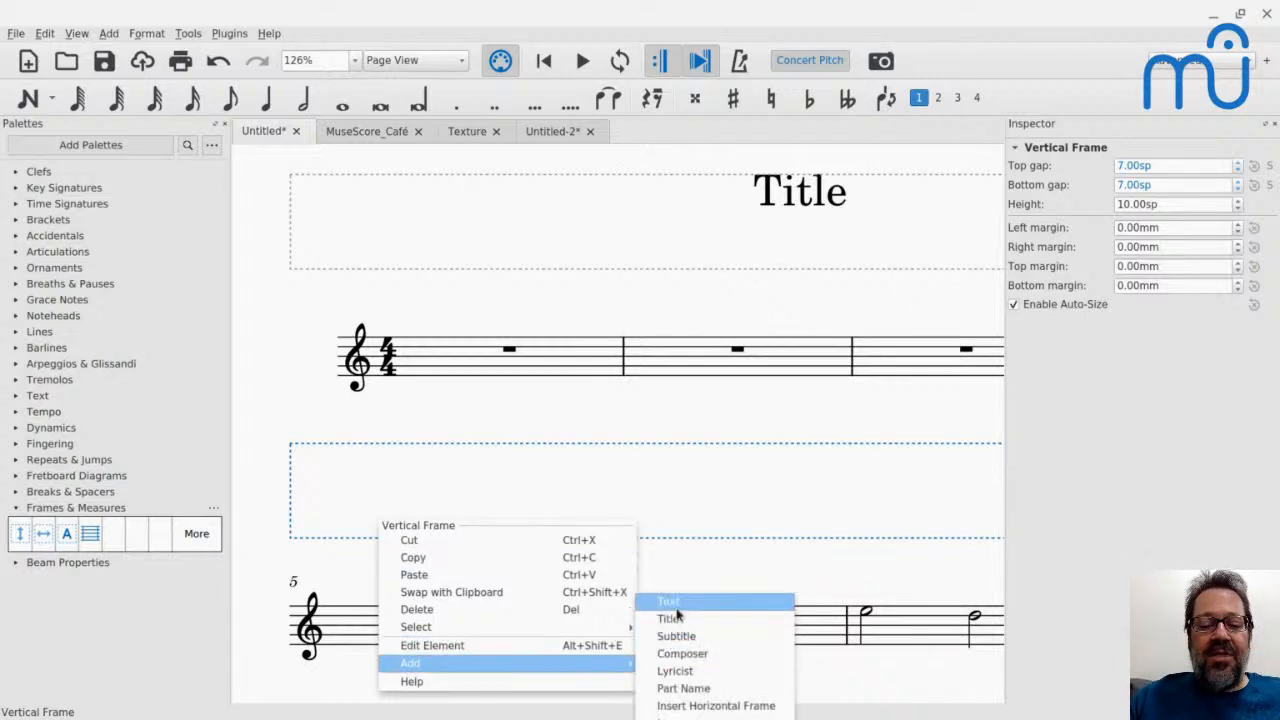
{"action": "left_click", "coordinate": [673, 436]}
Insert a horizontal frame before measure 5 and another before measure 6.
{"action": "left_click", "coordinate": [385, 640]}
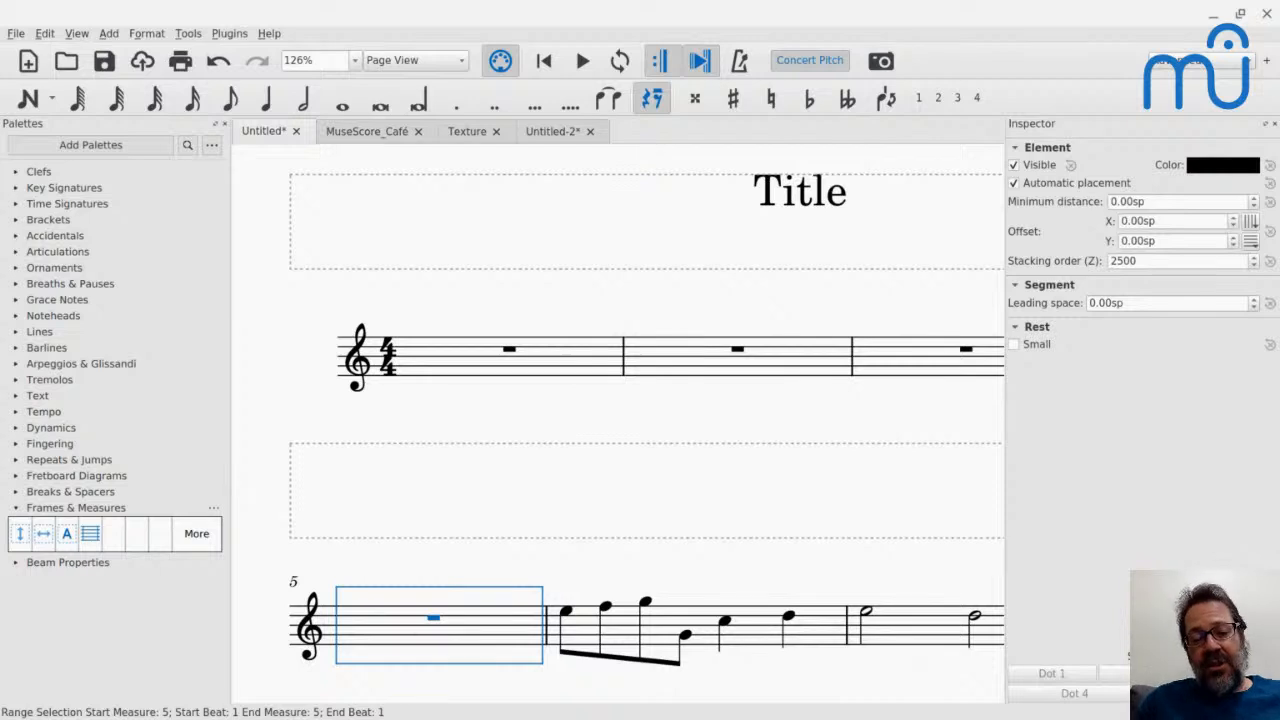
{"action": "left_click", "coordinate": [43, 536]}
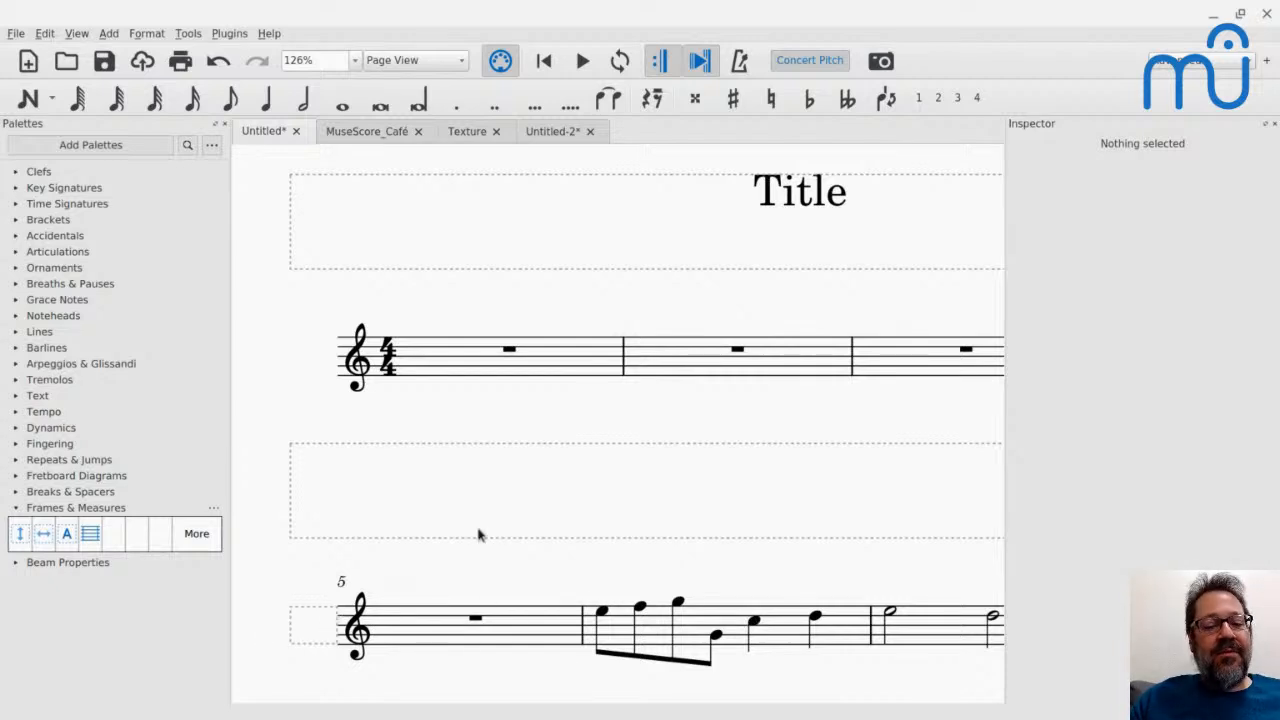
{"action": "left_click", "coordinate": [740, 636]}
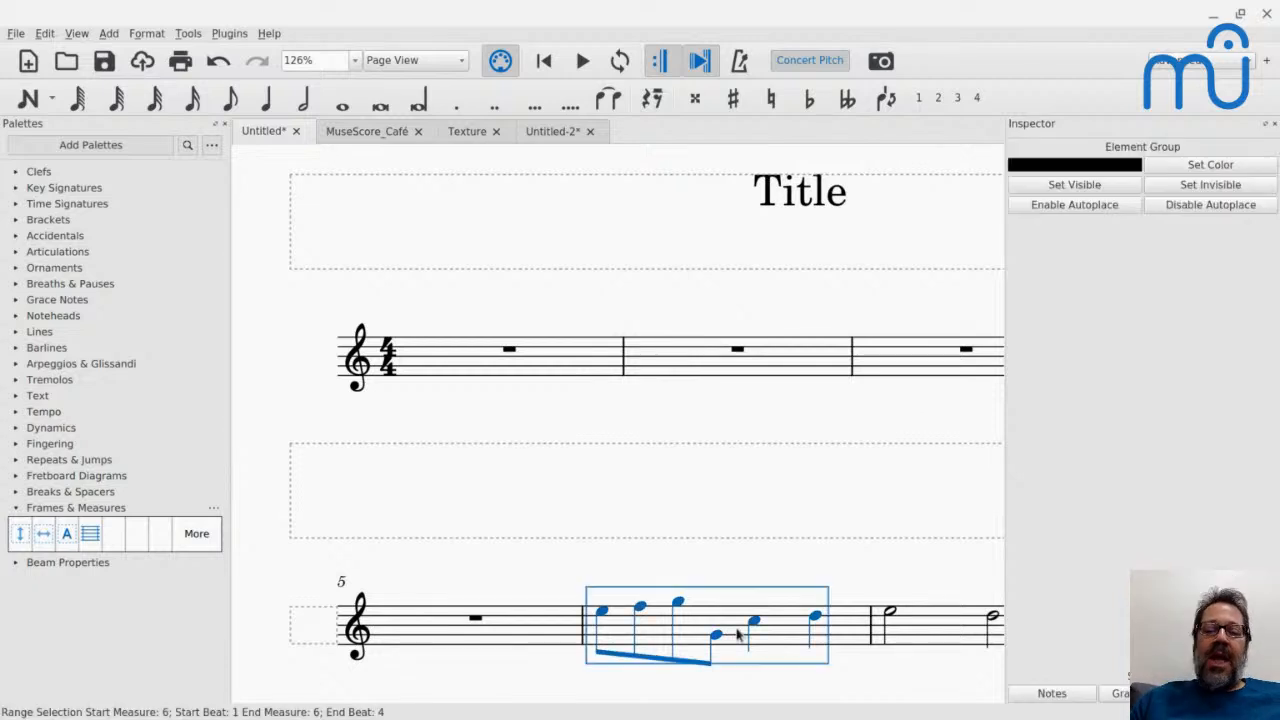
{"action": "left_click", "coordinate": [43, 534]}
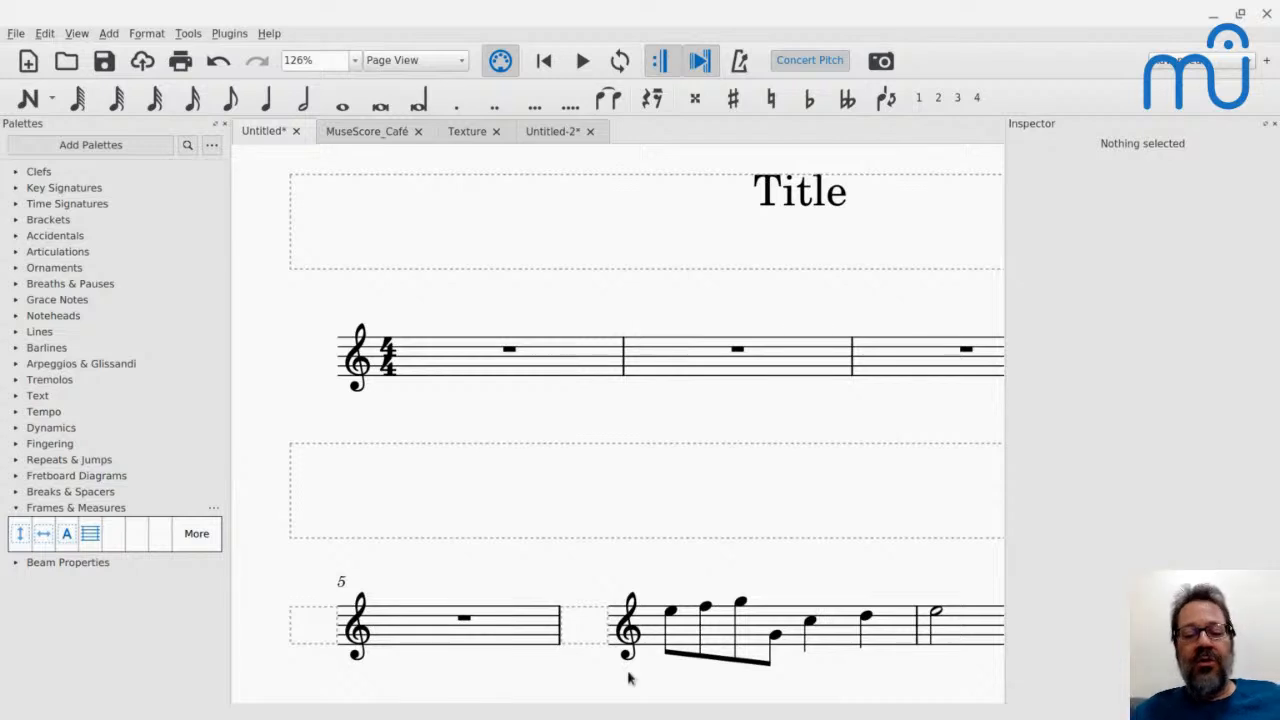
Inspect which elements can be added to the horizontal frame before measure 6, and close the options without adding anything.
{"action": "right_click", "coordinate": [577, 631]}
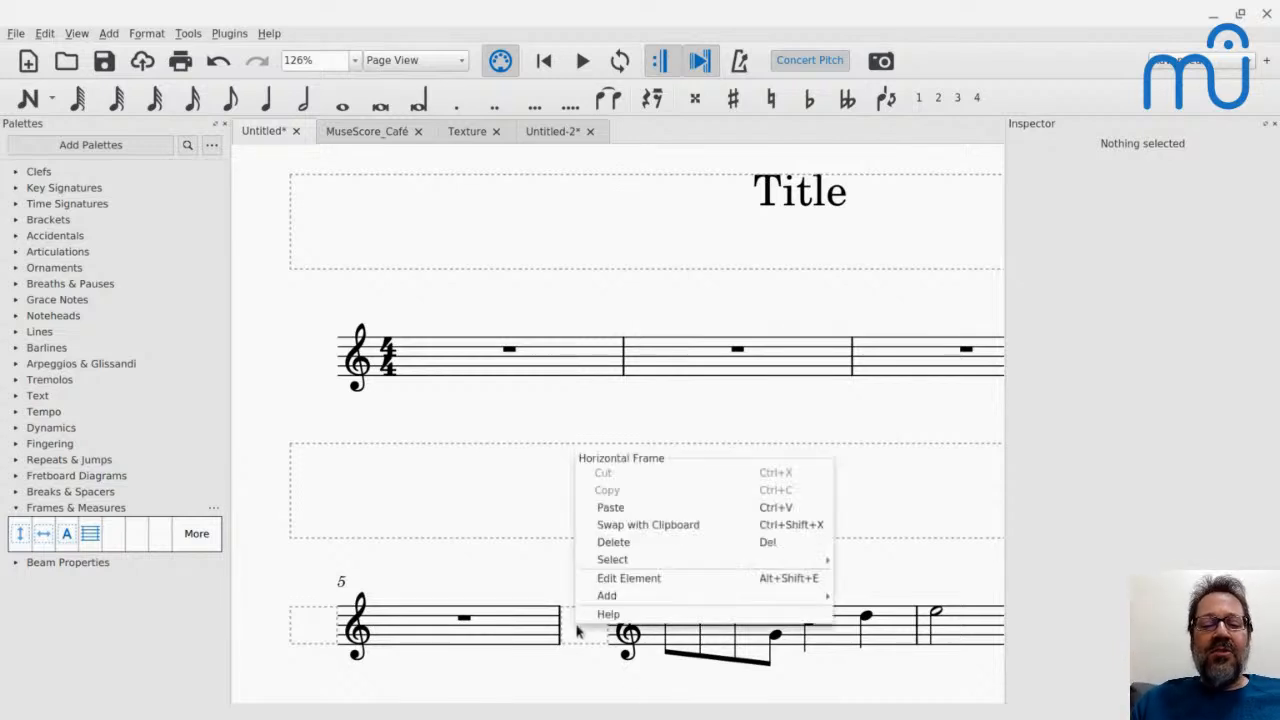
{"action": "mouse_move", "coordinate": [591, 602]}
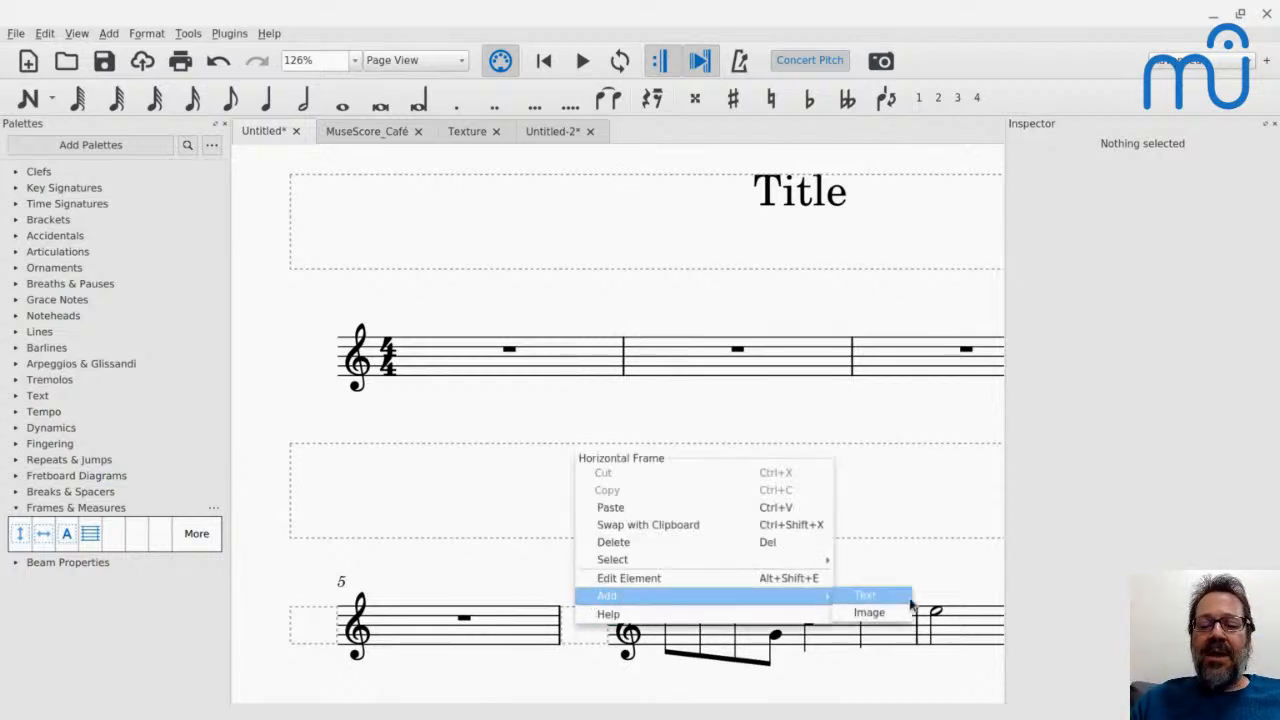
{"action": "left_click", "coordinate": [591, 417]}
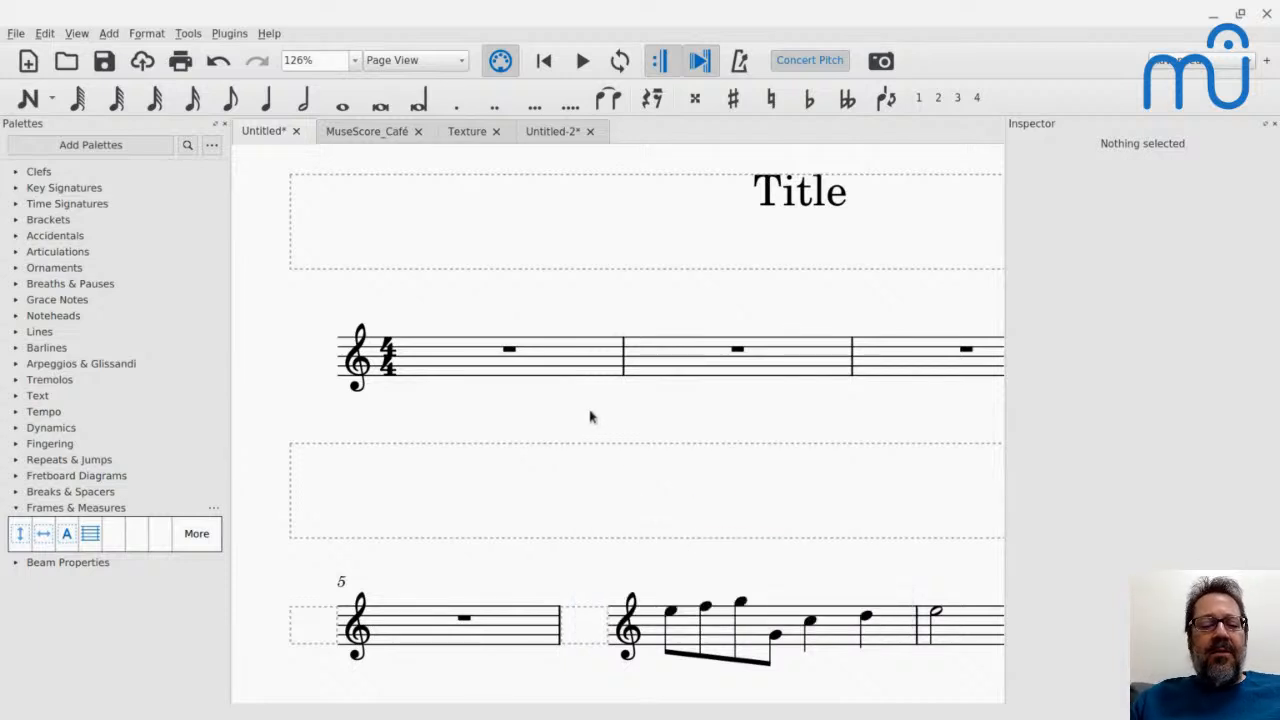
{"action": "scroll", "coordinate": [525, 484], "scroll_direction": "down", "scroll_amount": 1}
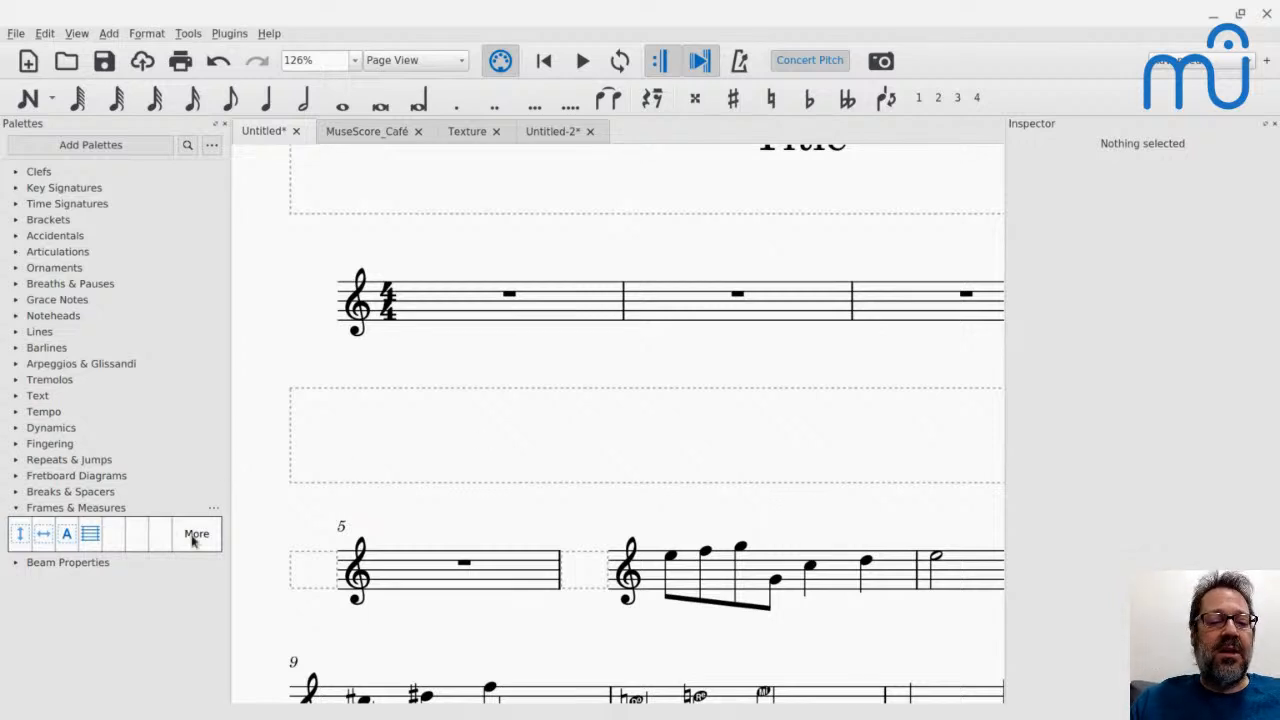
Insert a text frame before measure 13.
{"action": "scroll", "coordinate": [540, 594], "scroll_direction": "down", "scroll_amount": 4}
{"action": "left_click", "coordinate": [535, 615]}
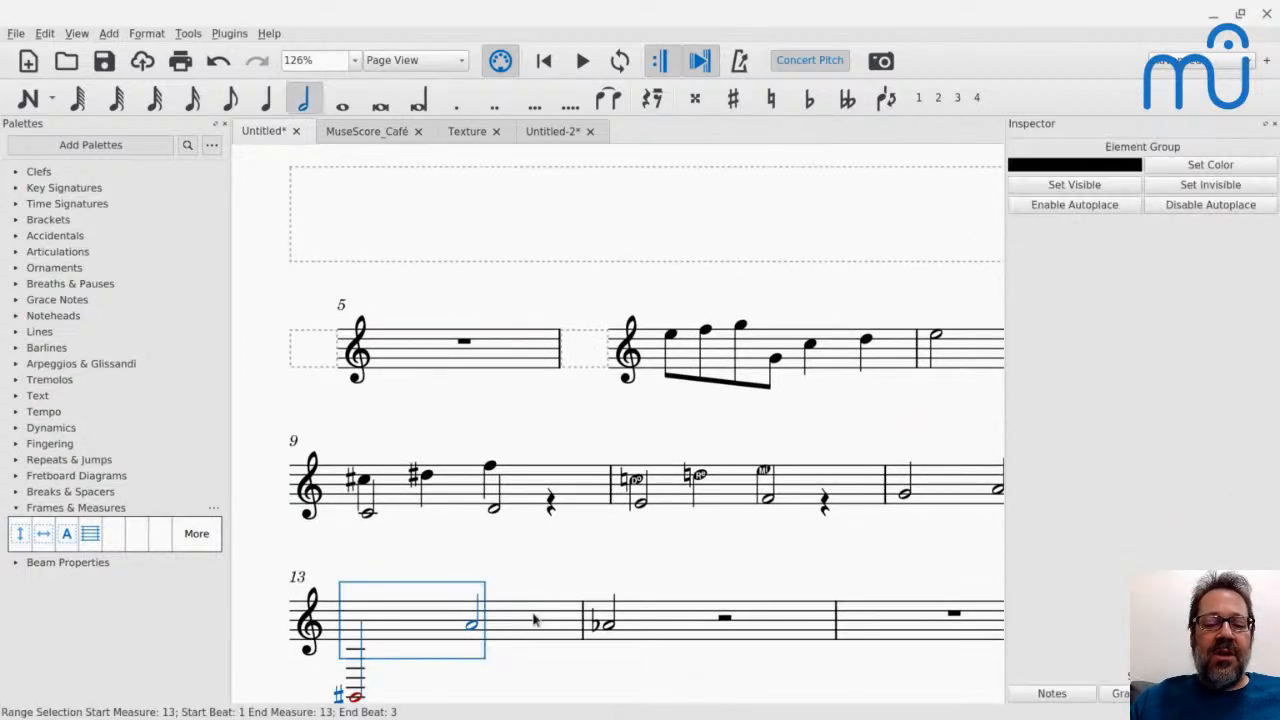
{"action": "left_click", "coordinate": [66, 535]}
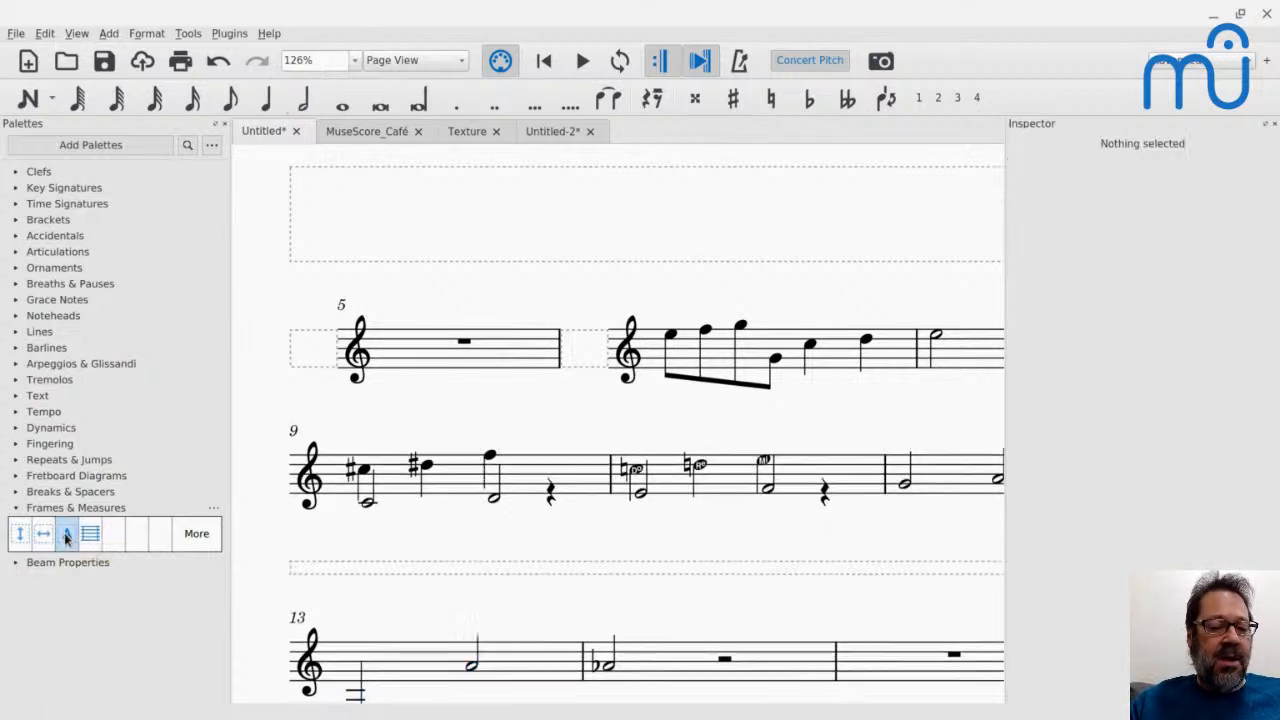
Fill the text frame before measure 13 with three lines: "sdhfjksh", "ajsdlfjkah" and "ashdfa lkajsd".
{"action": "double_click", "coordinate": [377, 578]}
{"action": "type", "text": "sdhfjksh"}
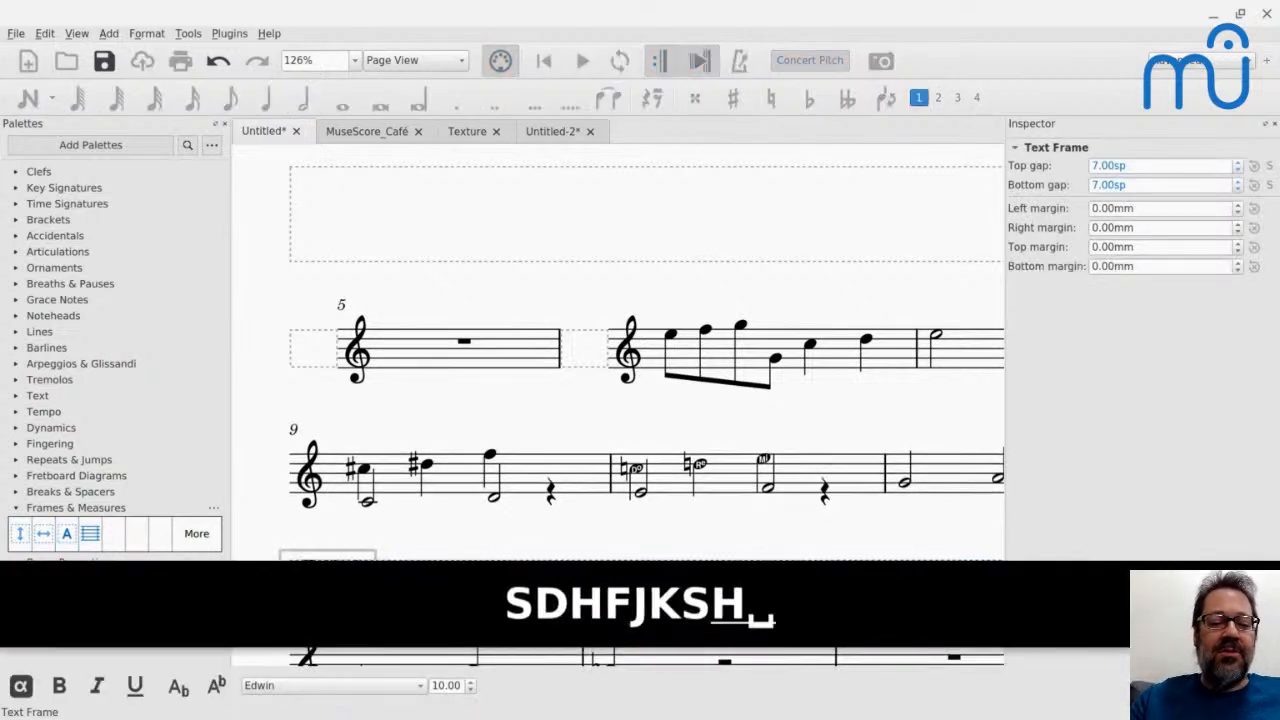
{"action": "key", "text": "Return"}
{"action": "type", "text": "ajsdlfjkah"}
{"action": "key", "text": "Return"}
{"action": "type", "text": "ashdfa lkajsd"}
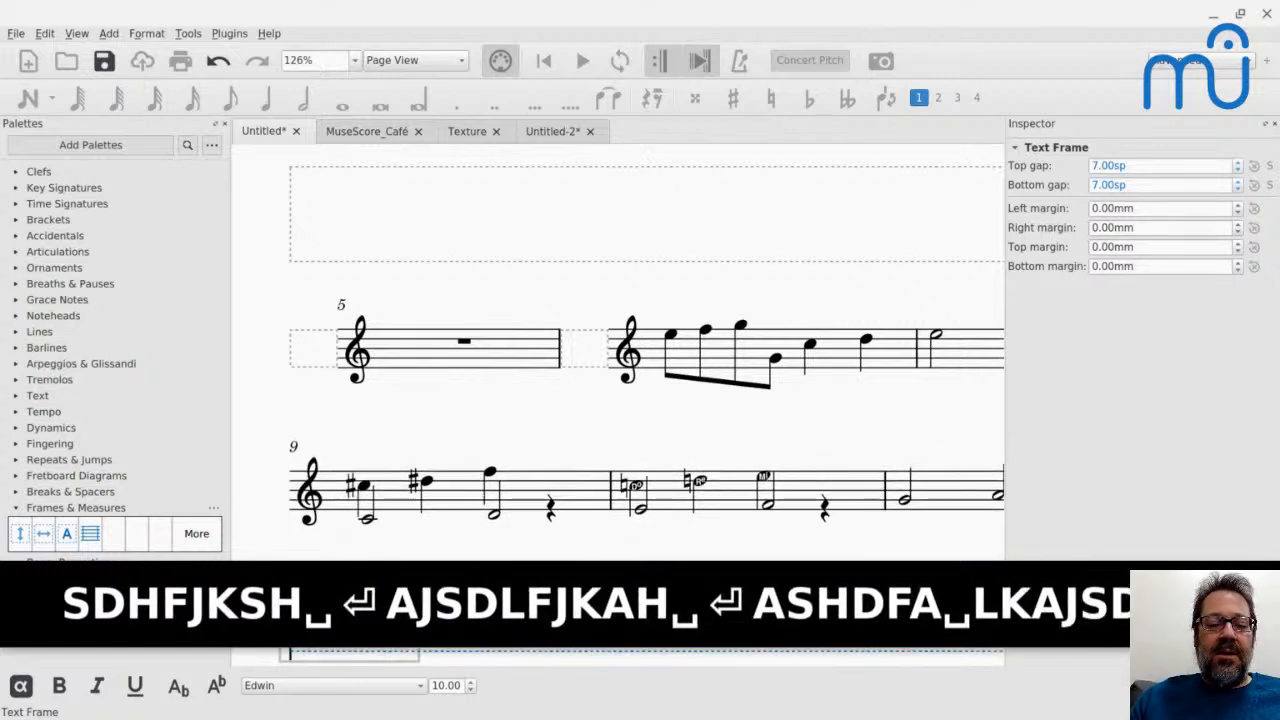
{"action": "scroll", "coordinate": [618, 406], "scroll_direction": "down", "scroll_amount": 4}
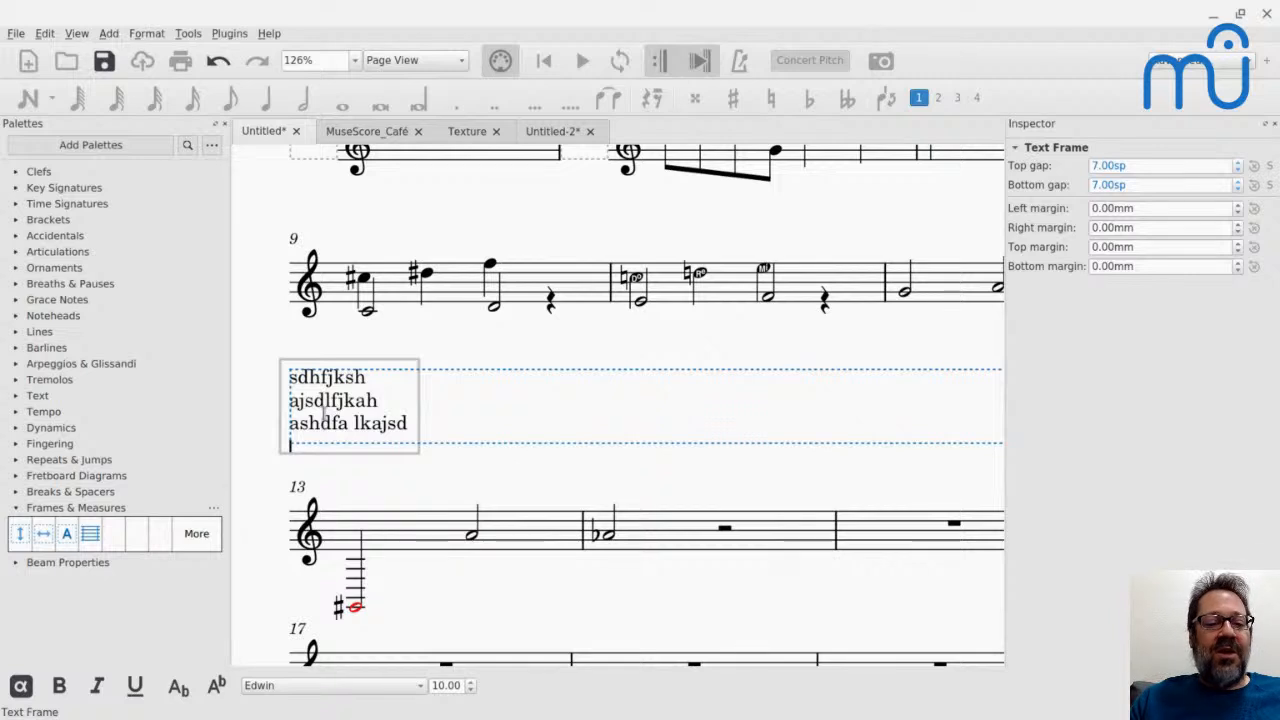
{"action": "key", "text": "Escape"}
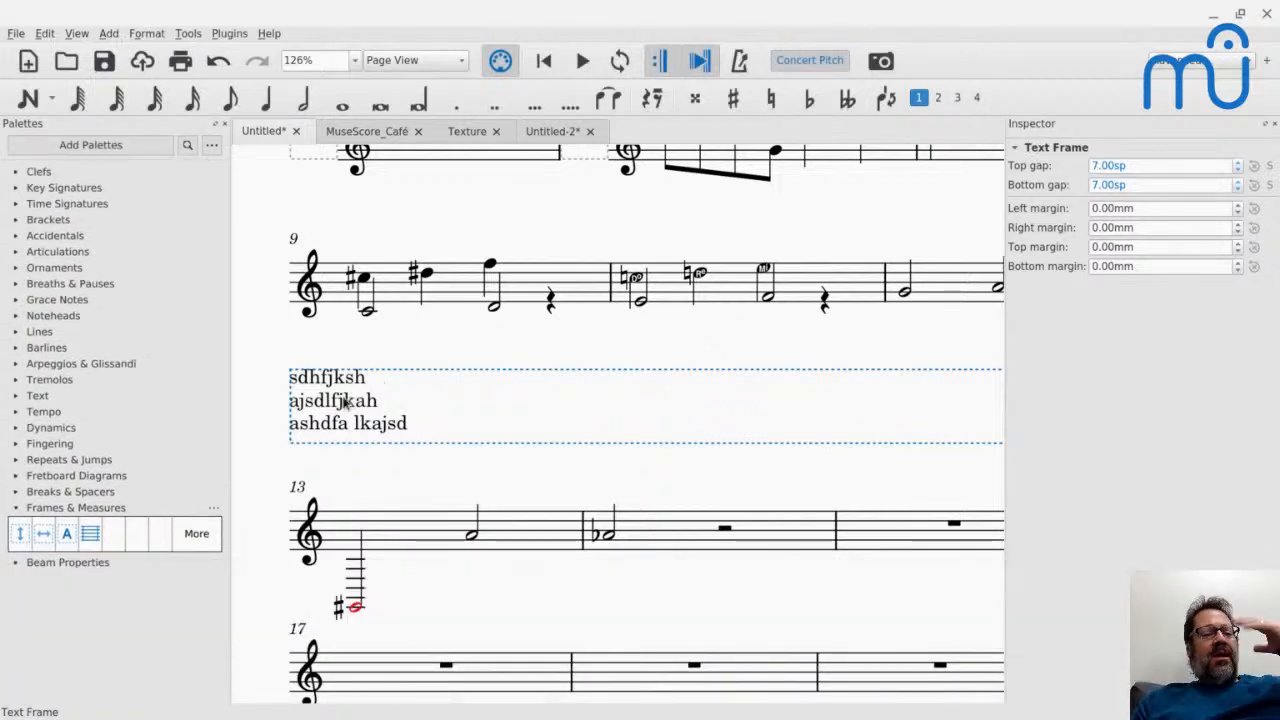
Inspect the vertical frame at the start of the score together with its title and composer texts.
{"action": "scroll", "coordinate": [343, 403], "scroll_direction": "up", "scroll_amount": 8}
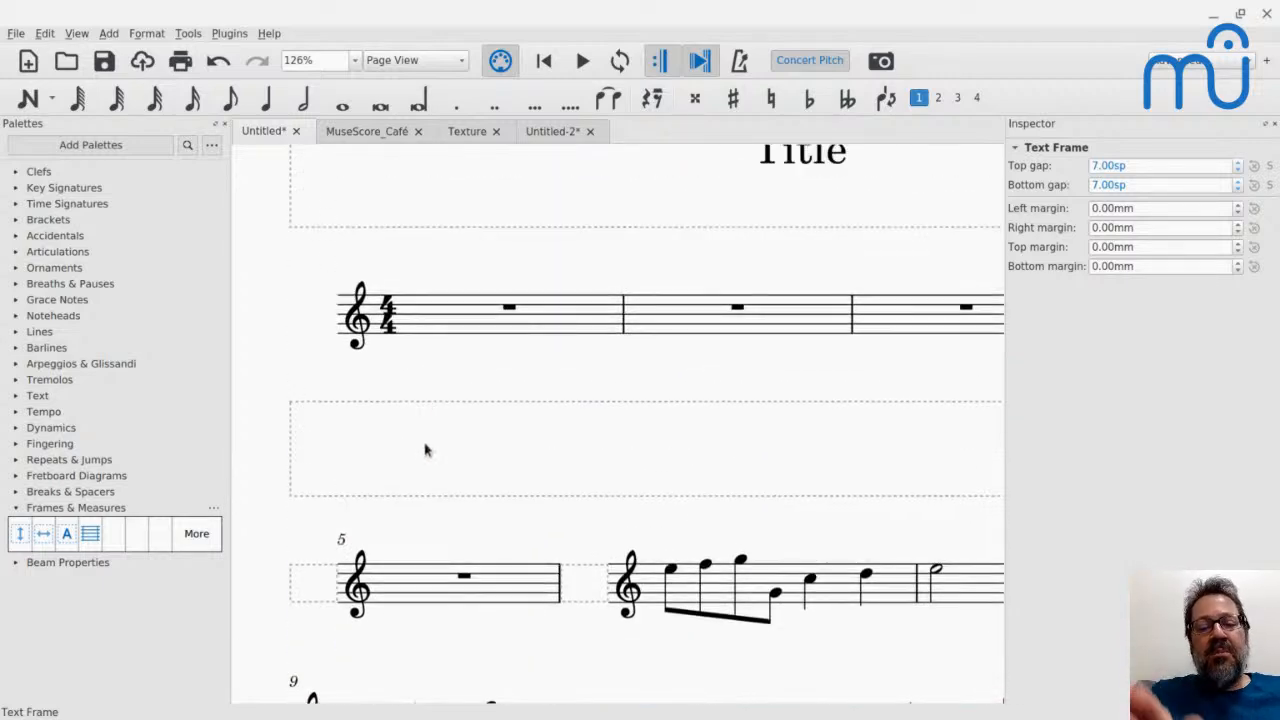
{"action": "scroll", "coordinate": [605, 375], "scroll_direction": "down", "scroll_amount": 5}
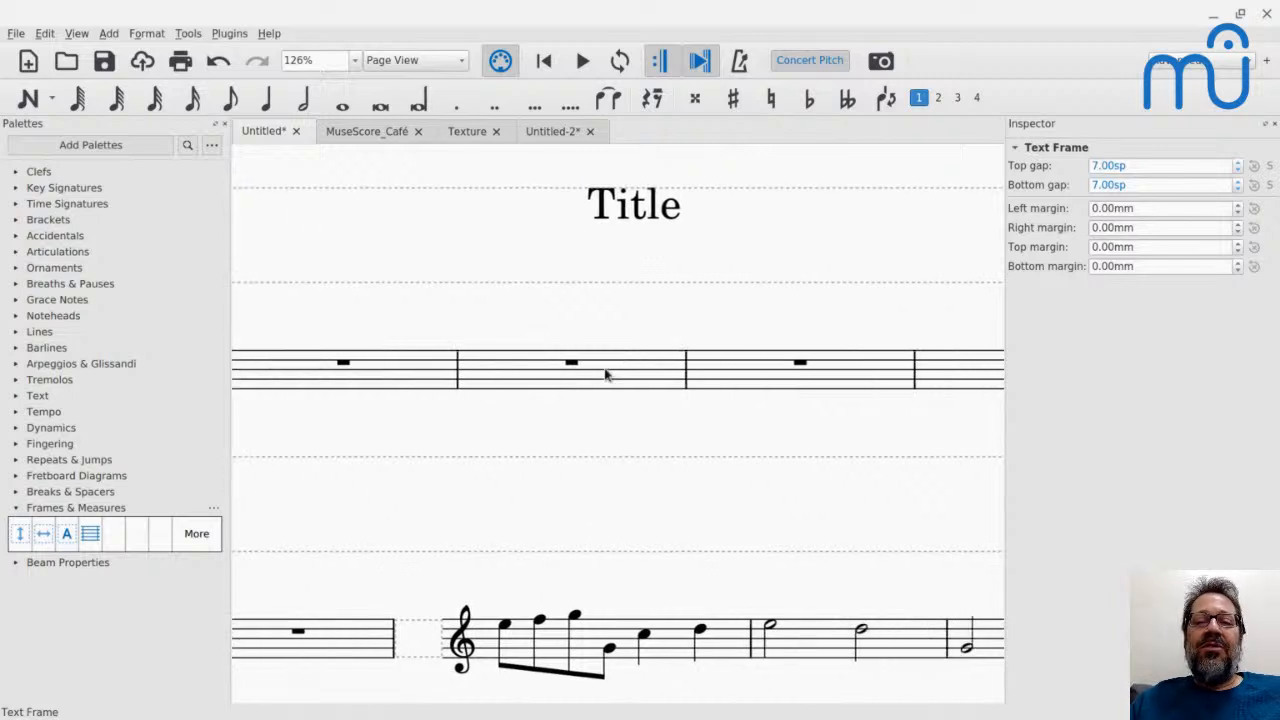
{"action": "left_click", "coordinate": [563, 288]}
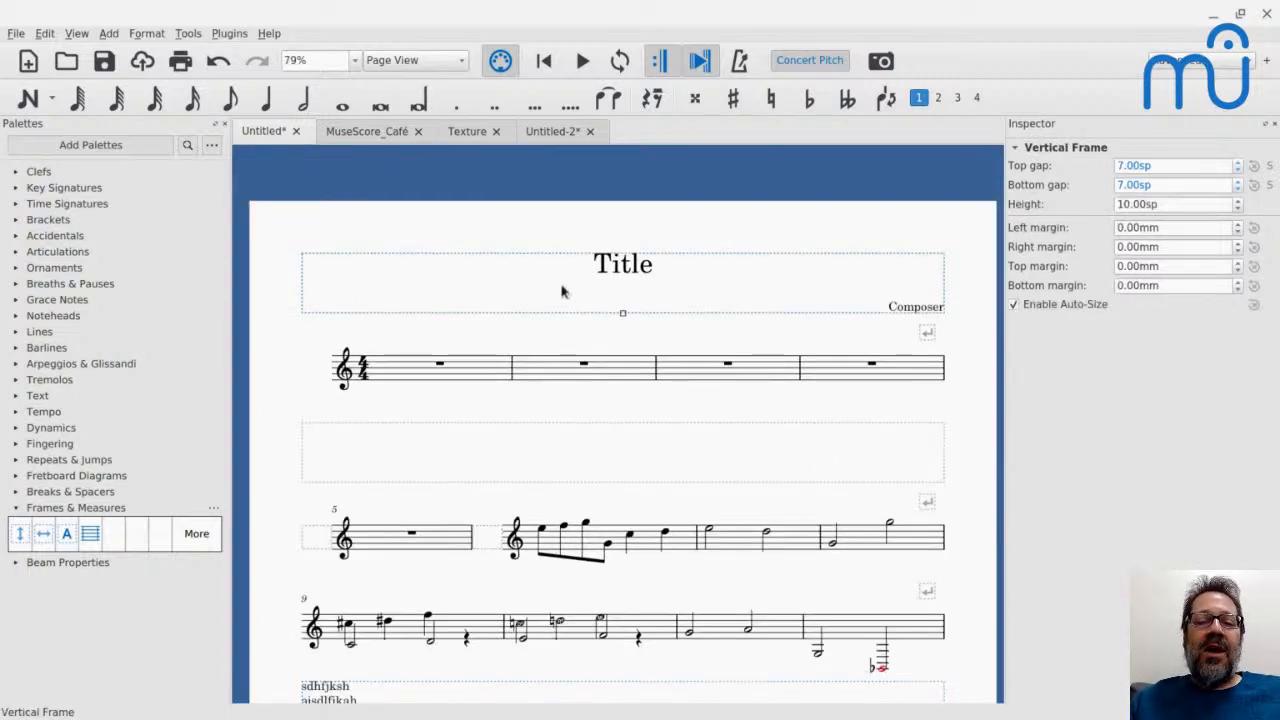
{"action": "left_click", "coordinate": [622, 275]}
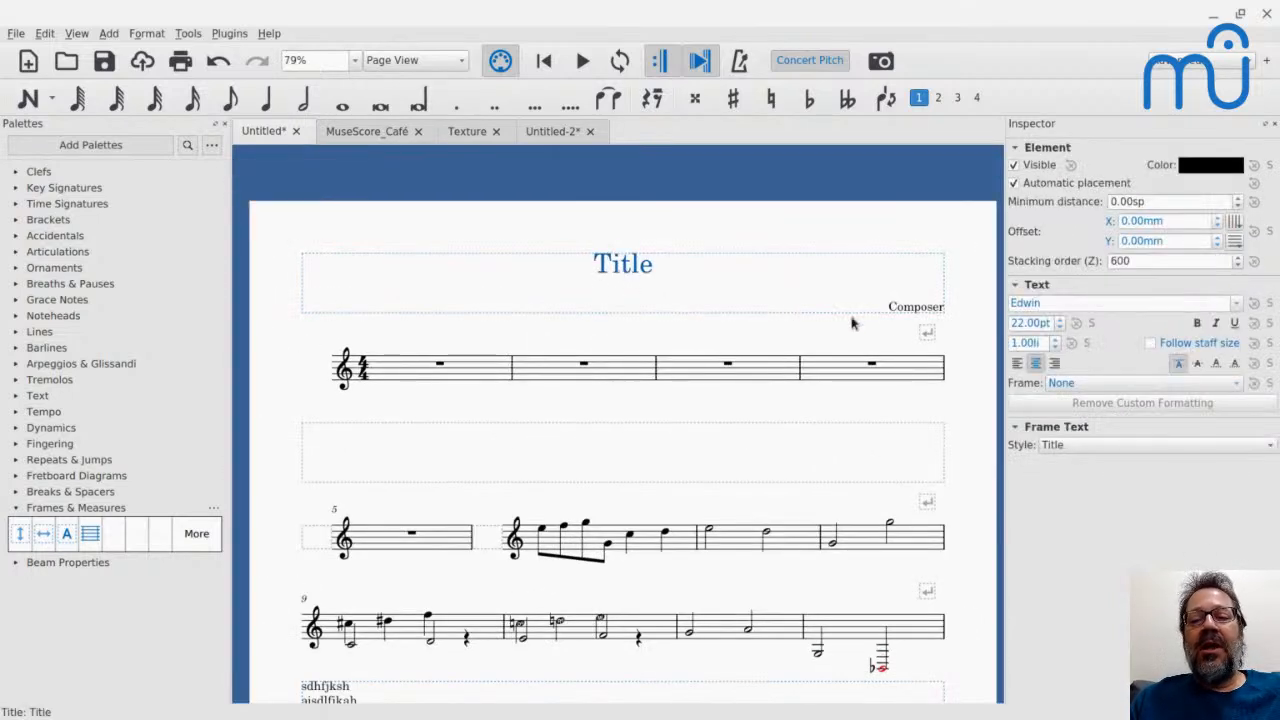
{"action": "left_click", "coordinate": [893, 310]}
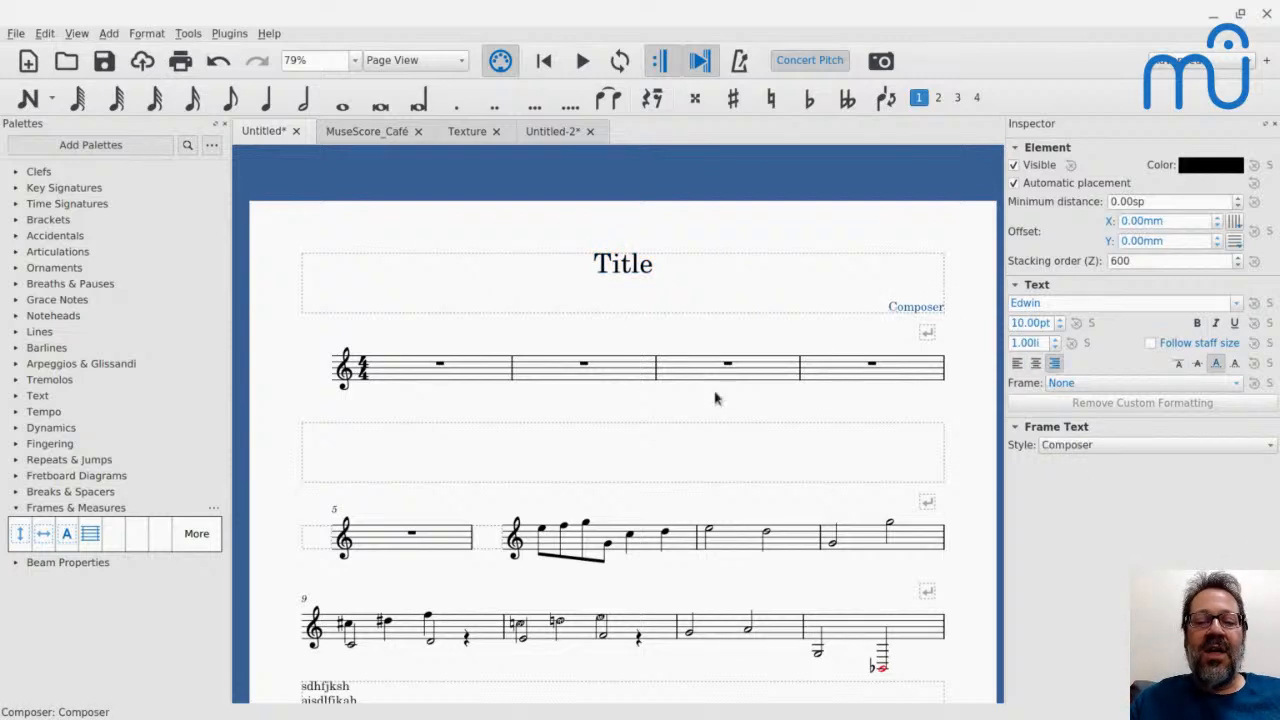
Add the title text "New Title" to the vertical frame before measure 5.
{"action": "right_click", "coordinate": [586, 445]}
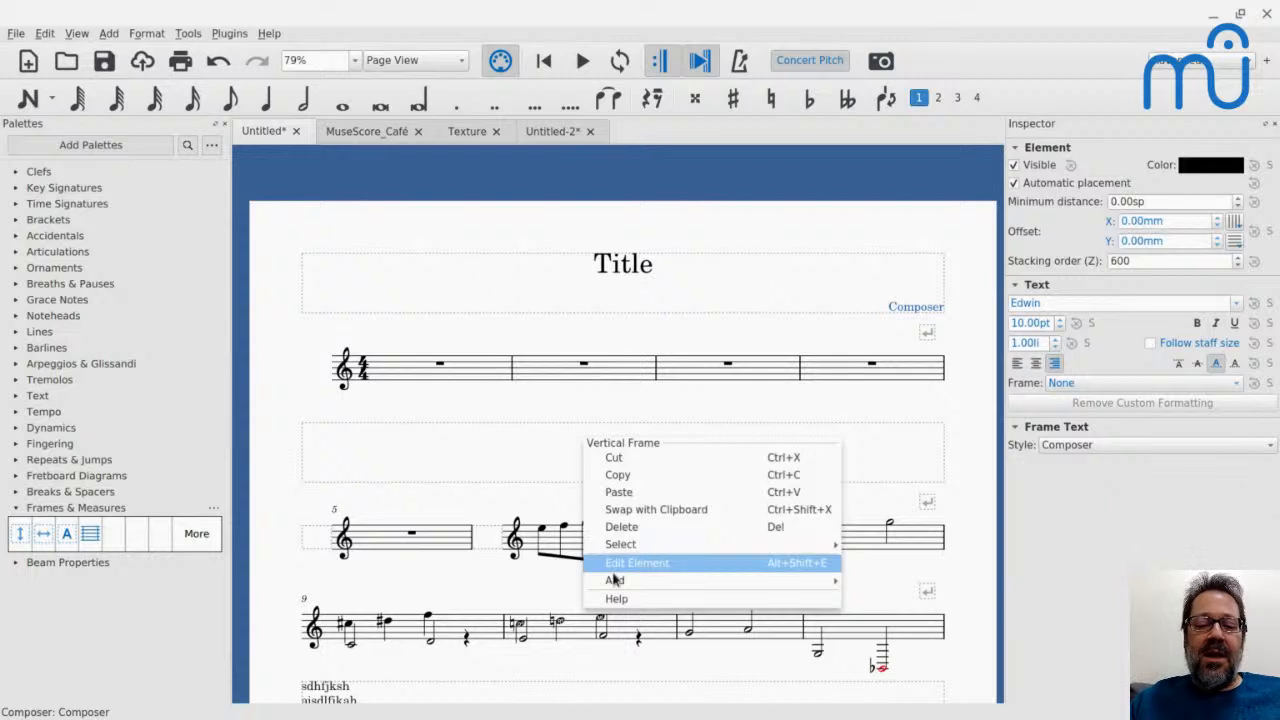
{"action": "mouse_move", "coordinate": [617, 580]}
{"action": "left_click", "coordinate": [885, 598]}
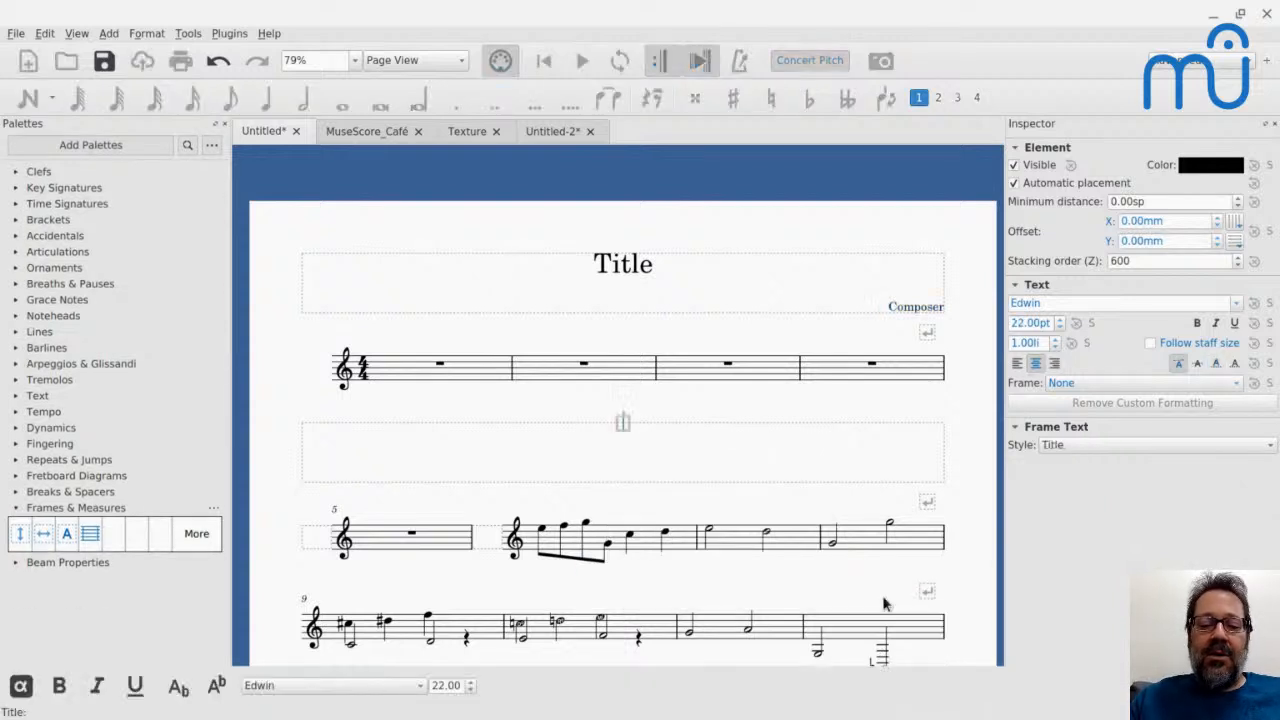
{"action": "type", "text": "New Title"}
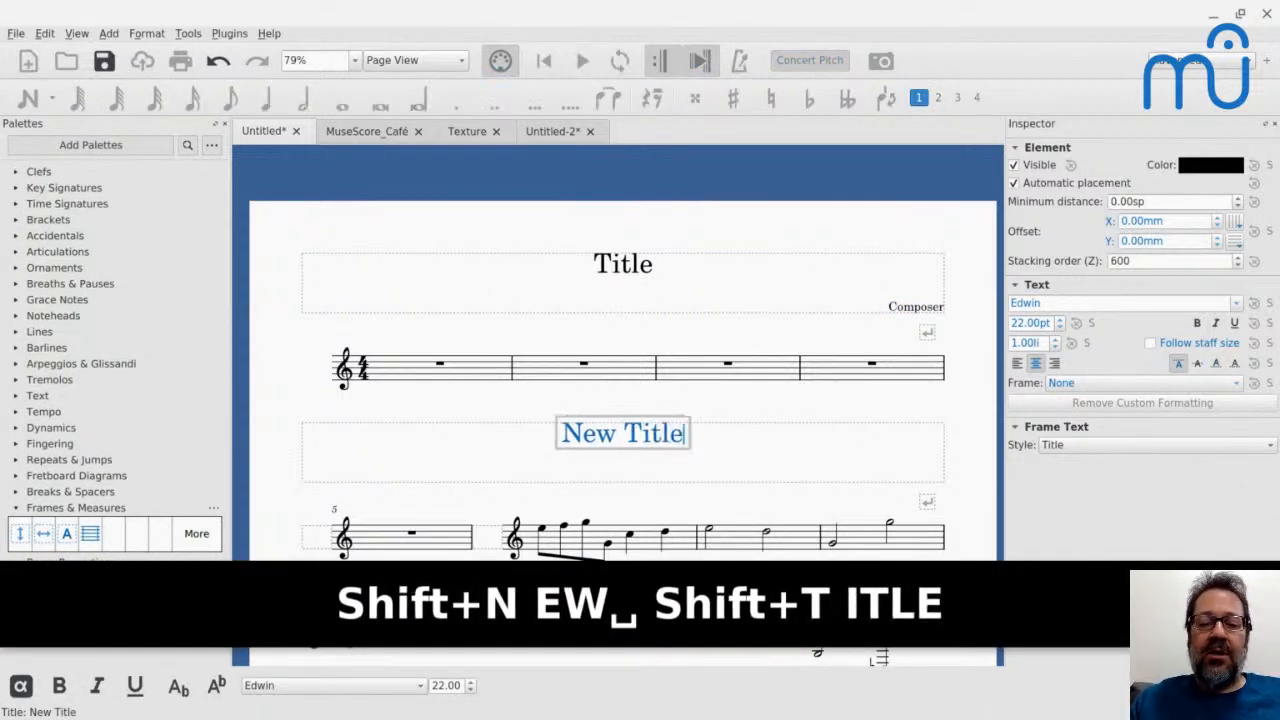
{"action": "key", "text": "Escape"}
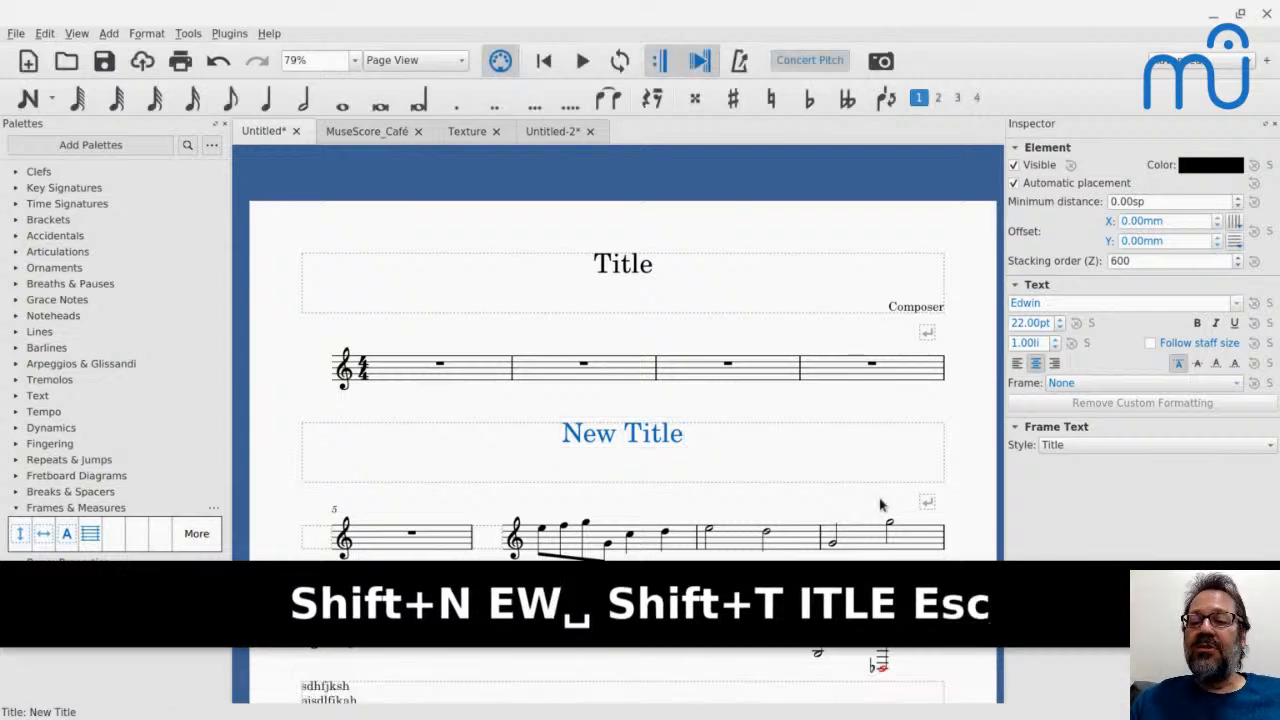
Add the composer text "Another Composer" to the vertical frame before measure 5.
{"action": "right_click", "coordinate": [866, 457]}
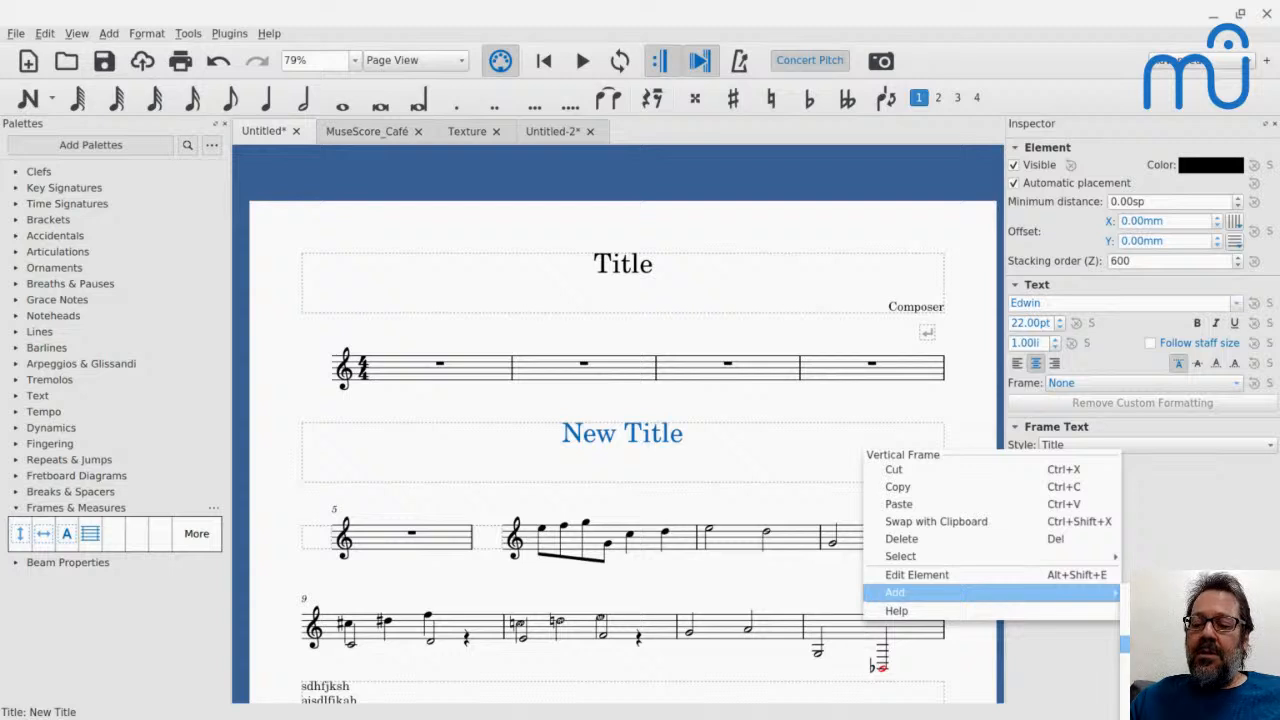
{"action": "left_click", "coordinate": [1160, 644]}
{"action": "type", "text": "Another Composer"}
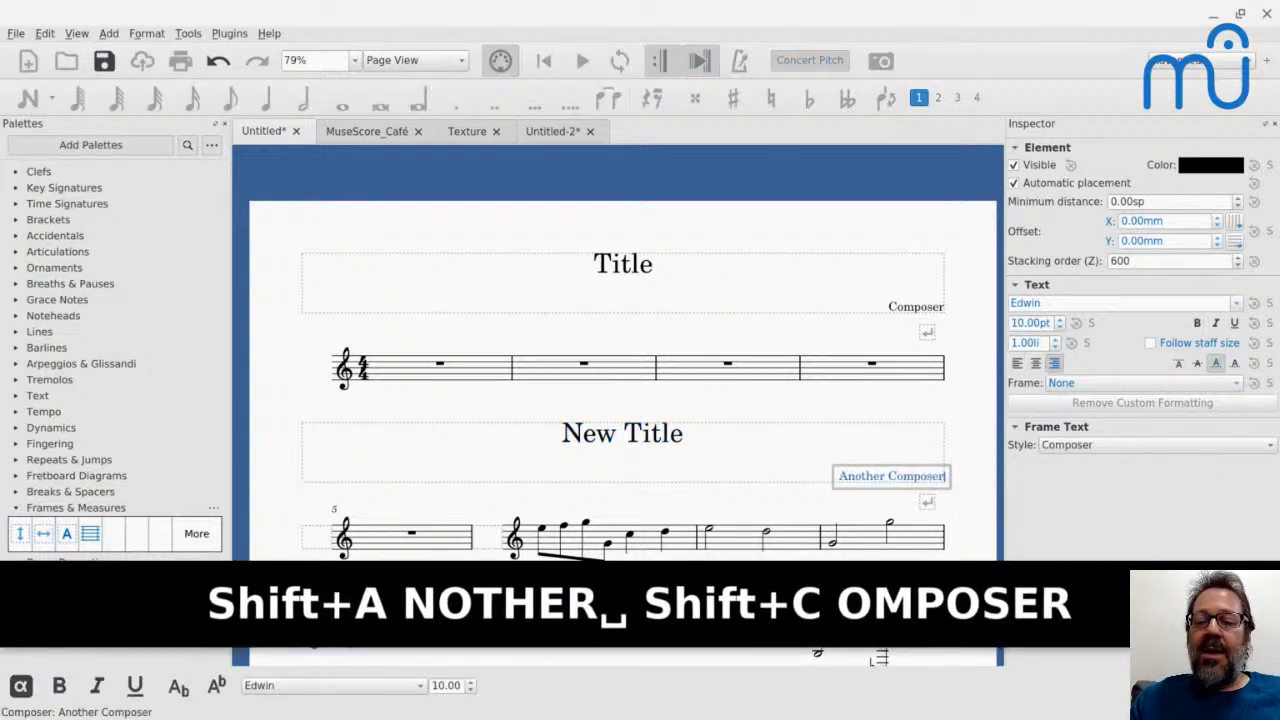
{"action": "key", "text": "Escape"}
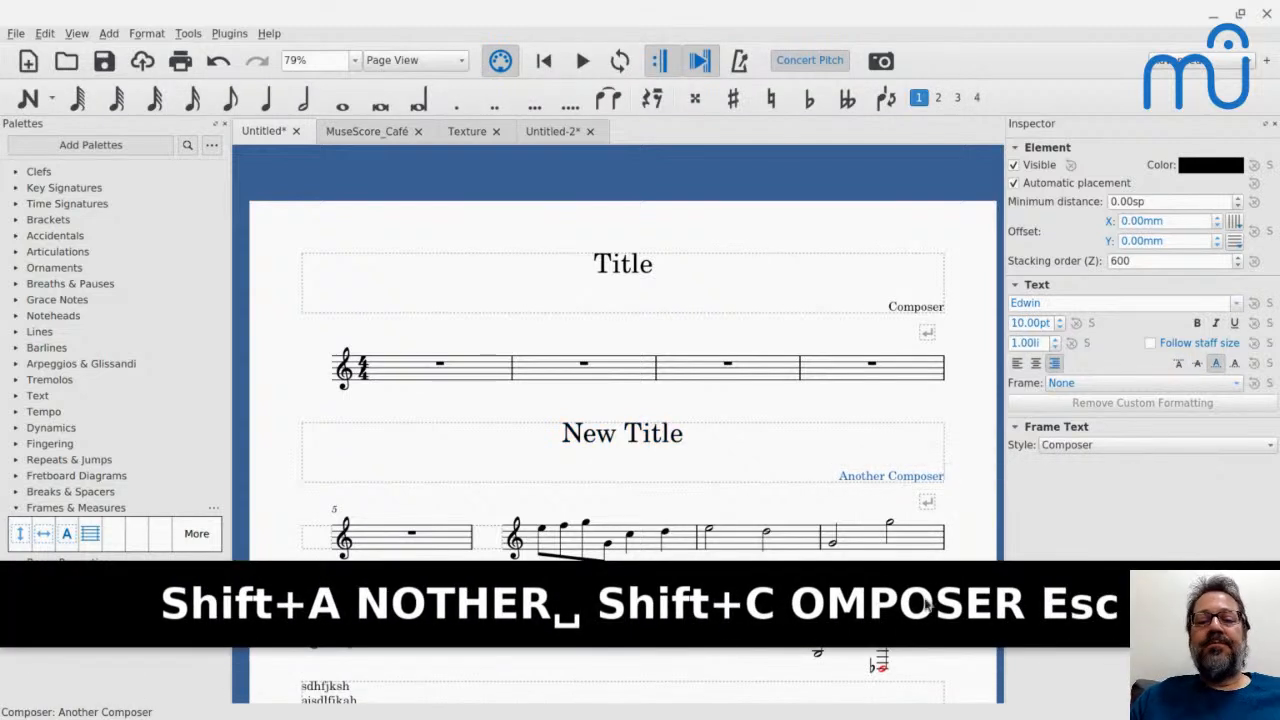
Try adding an augmentation dot to the first eighth note of measure 6, and undo it.
{"action": "scroll", "coordinate": [855, 498], "scroll_direction": "down", "scroll_amount": 2}
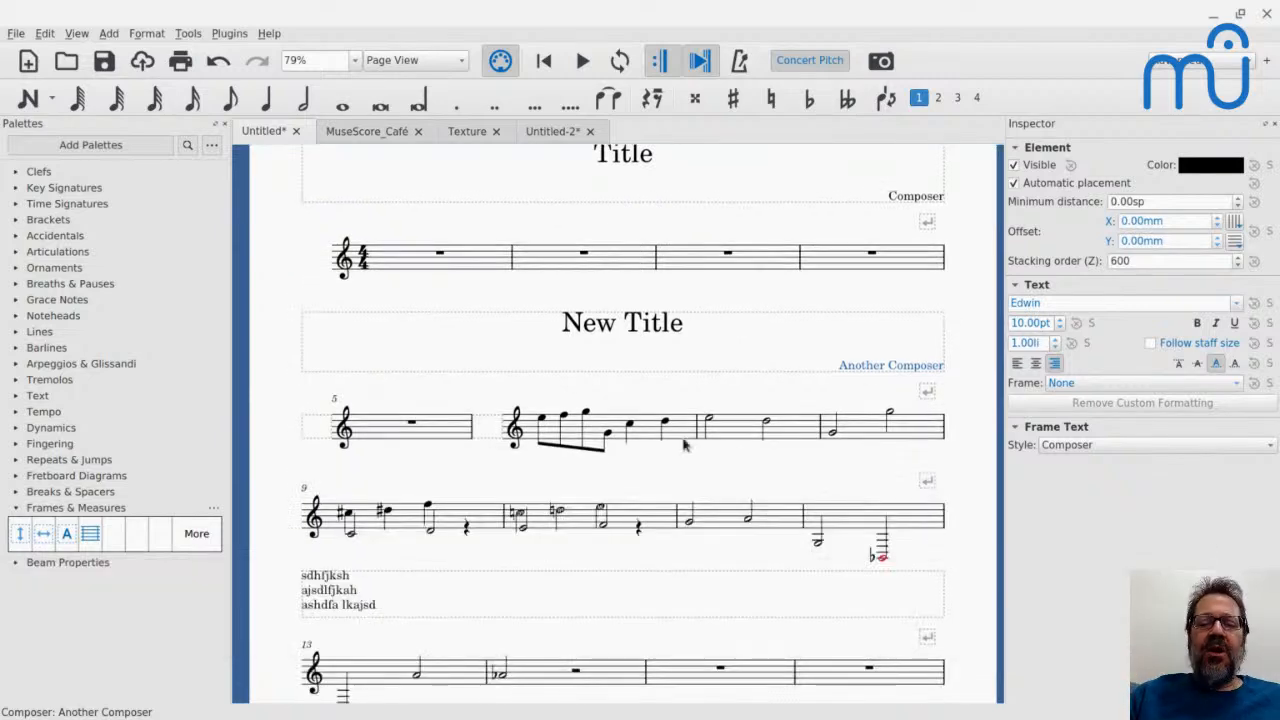
{"action": "left_click", "coordinate": [551, 437]}
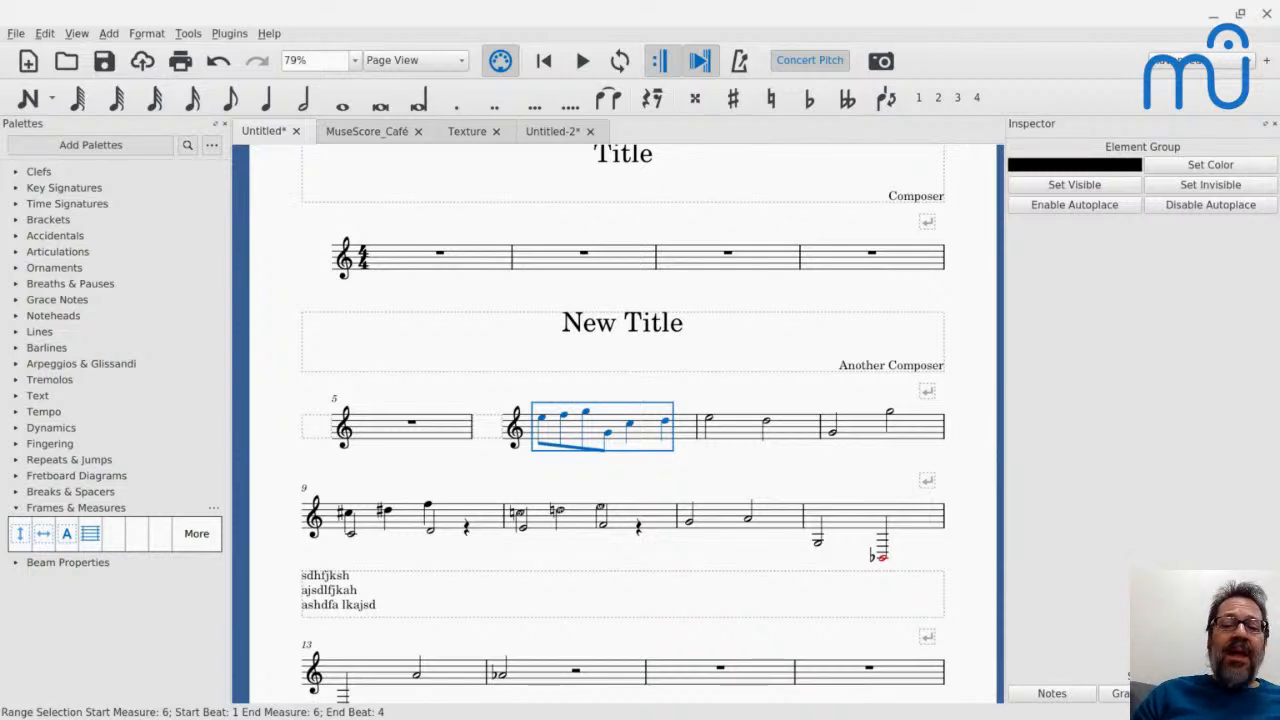
{"action": "left_click", "coordinate": [542, 420]}
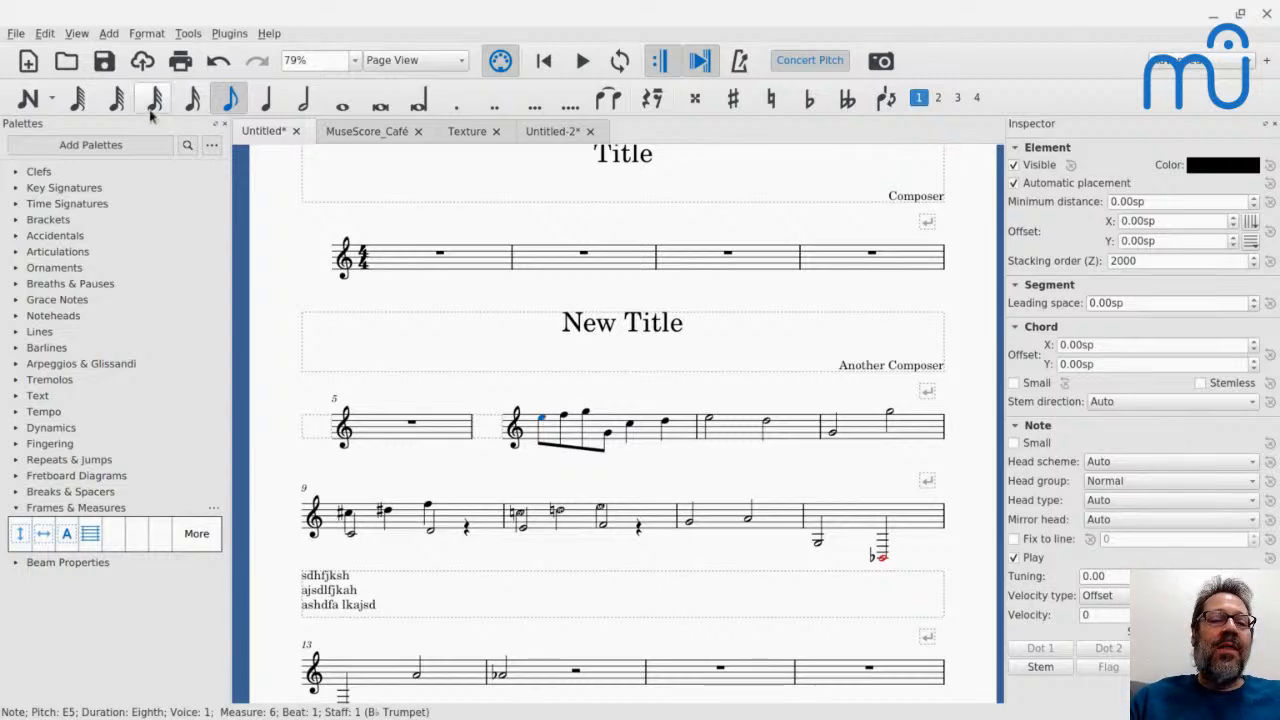
{"action": "left_click", "coordinate": [450, 105]}
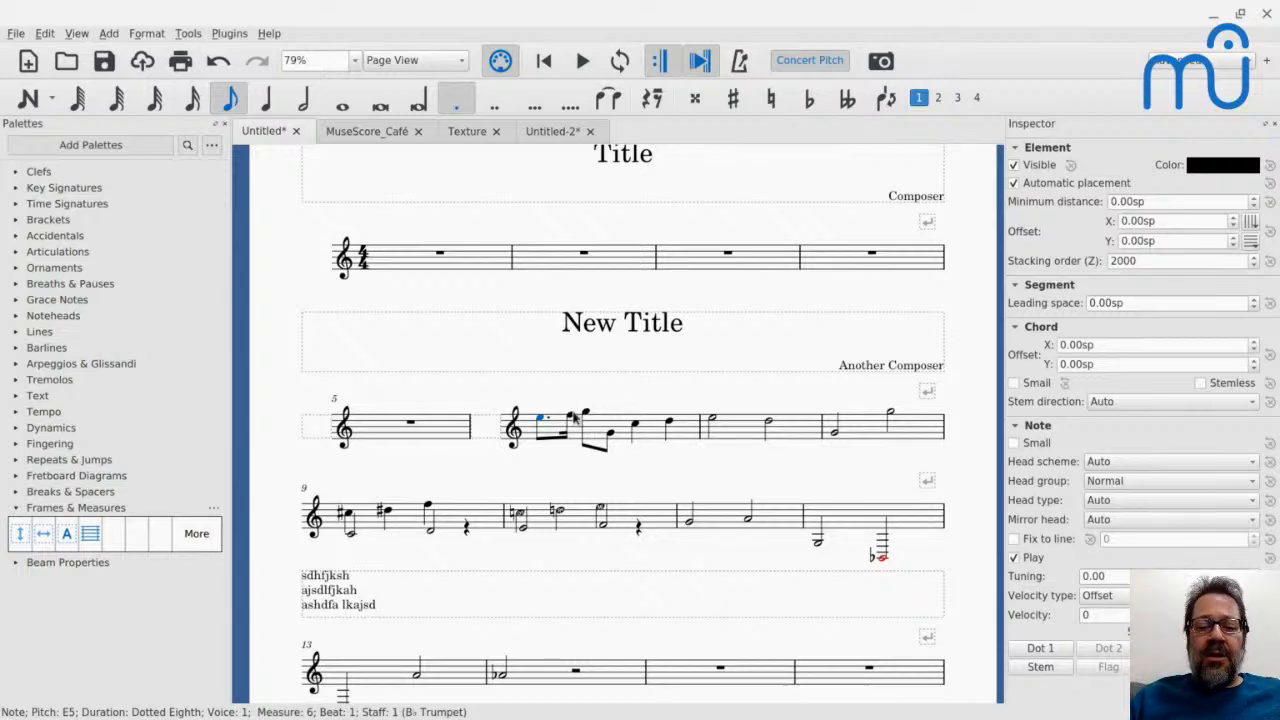
{"action": "key", "text": "ctrl+z"}
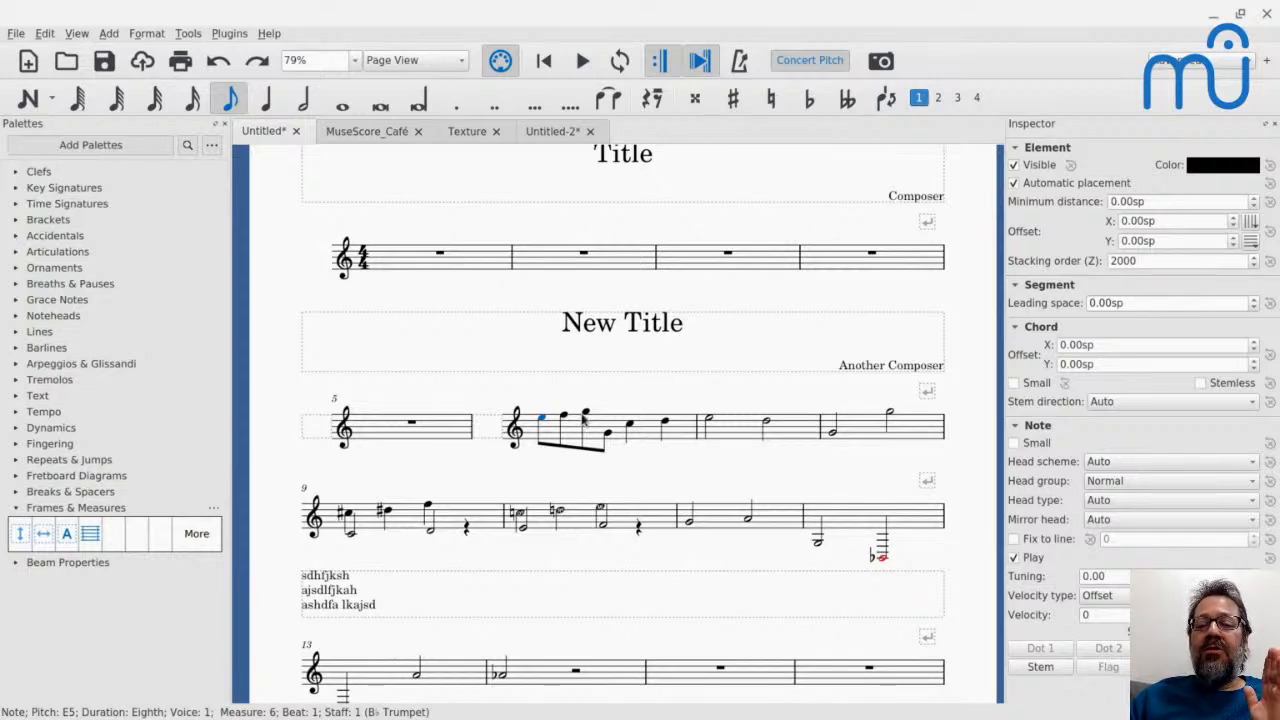
Add augmentation dots to the eighth notes on beats 1 and 2 of measure 6.
{"action": "left_click", "coordinate": [587, 414]}
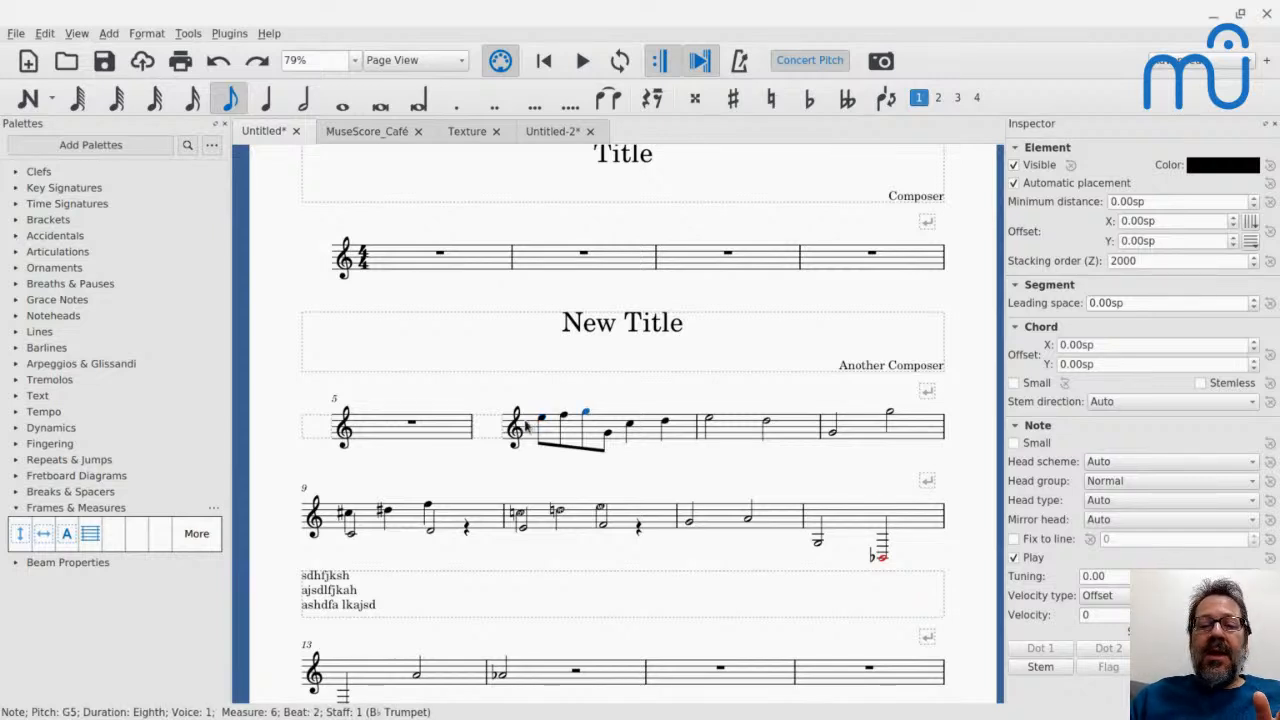
{"action": "left_click", "coordinate": [542, 421]}
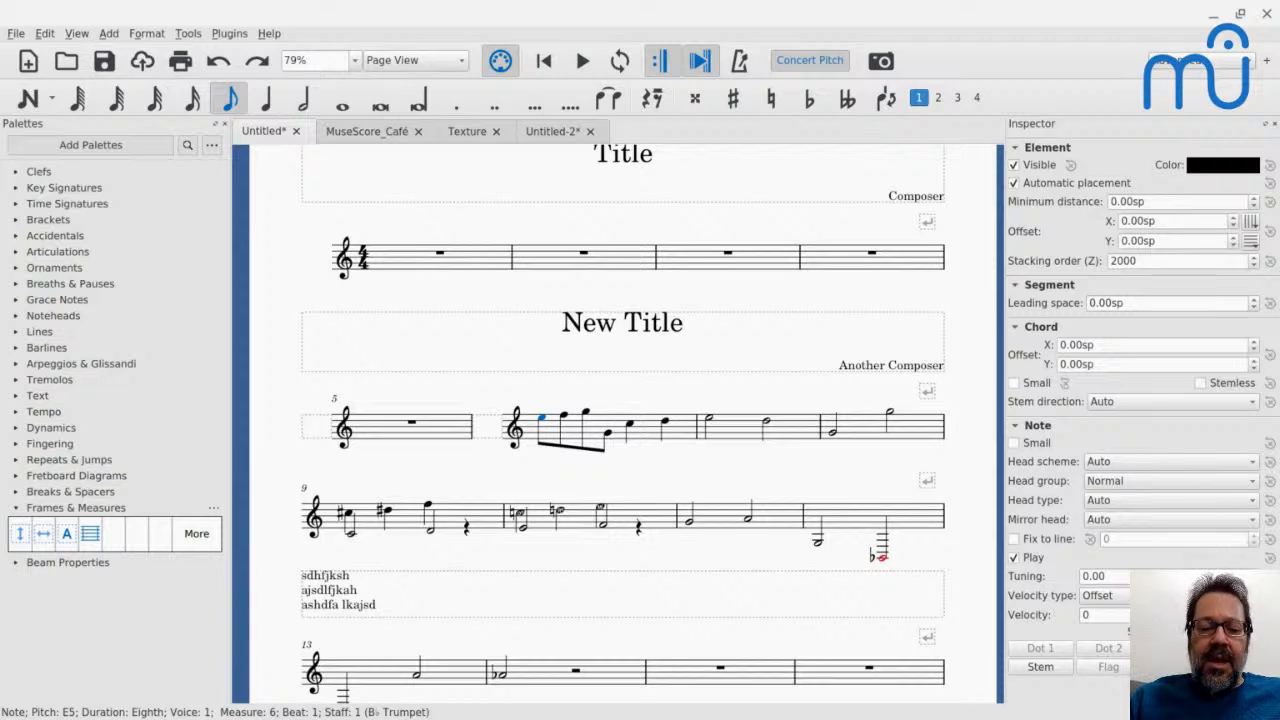
{"action": "key", "text": "period"}
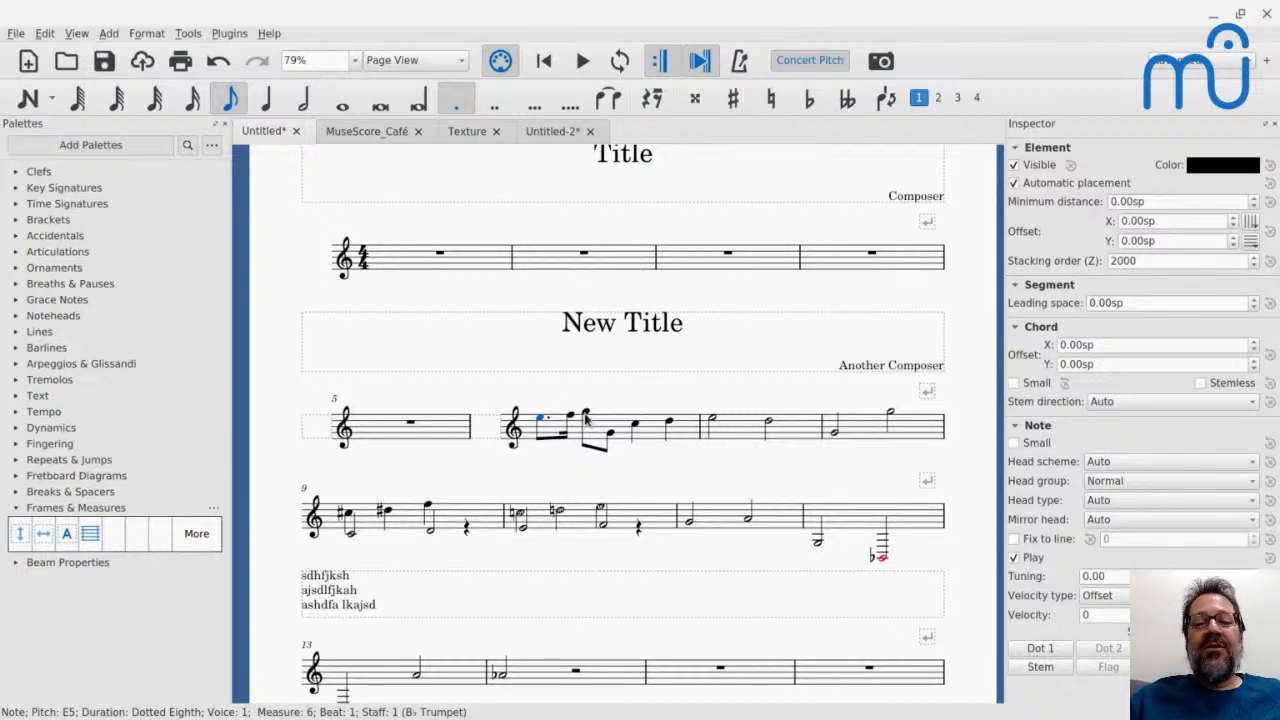
{"action": "left_click", "coordinate": [586, 414]}
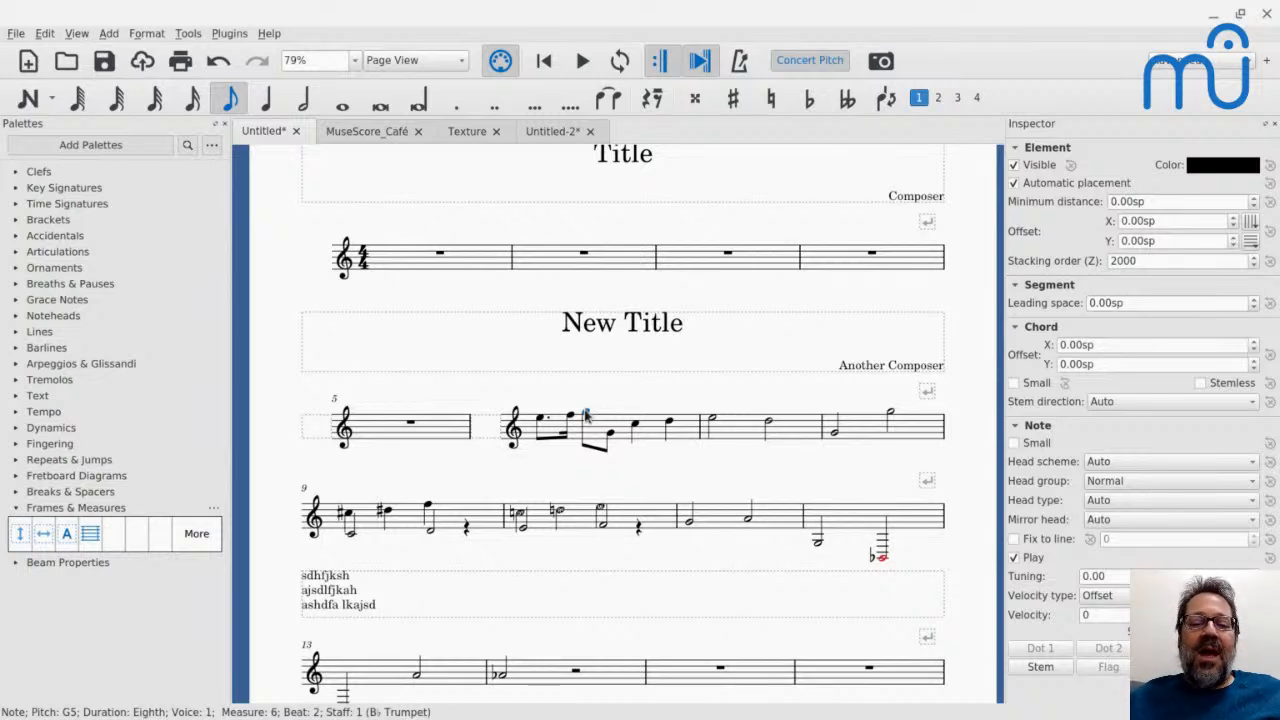
{"action": "left_click", "coordinate": [460, 106]}
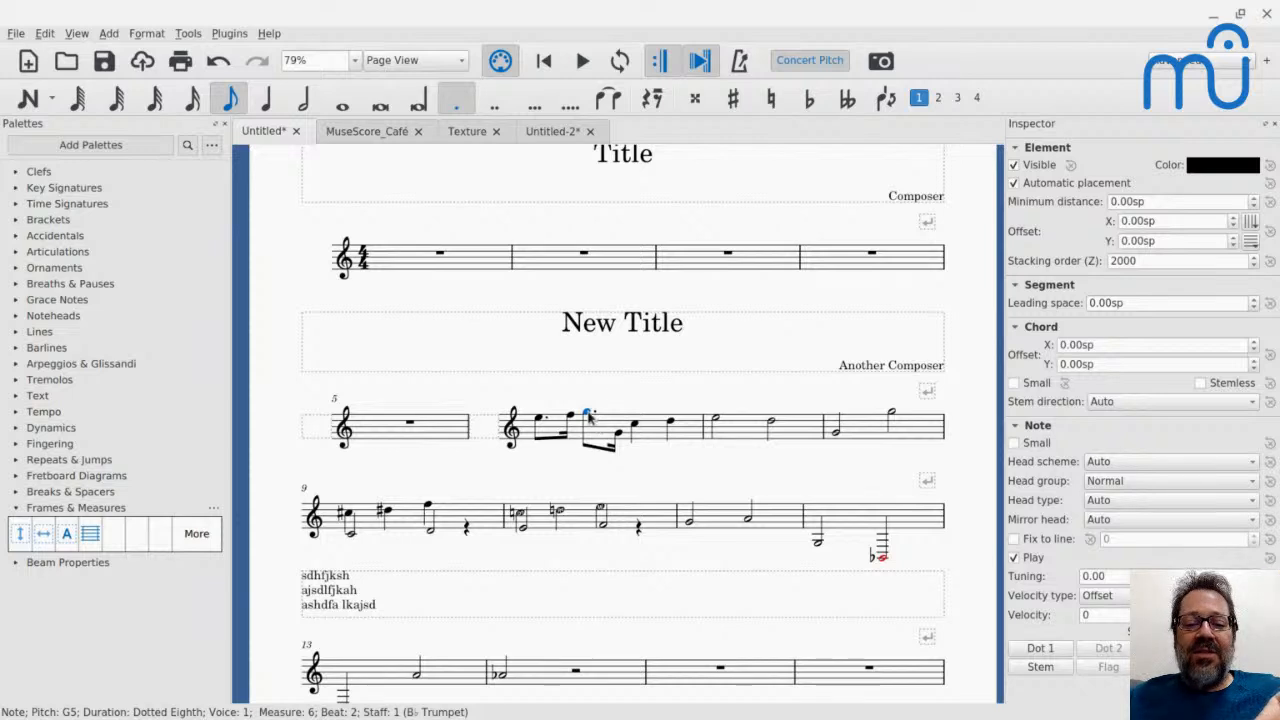
{"action": "left_click", "coordinate": [619, 433]}
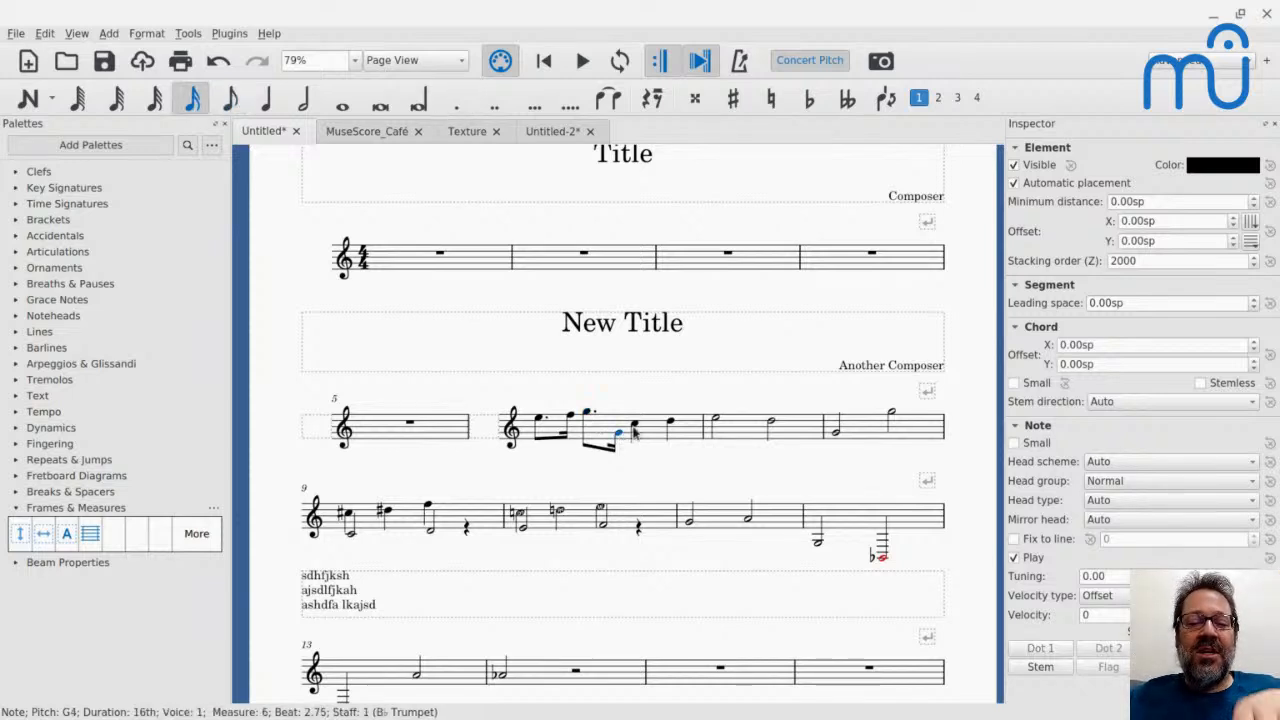
{"action": "left_click", "coordinate": [634, 426]}
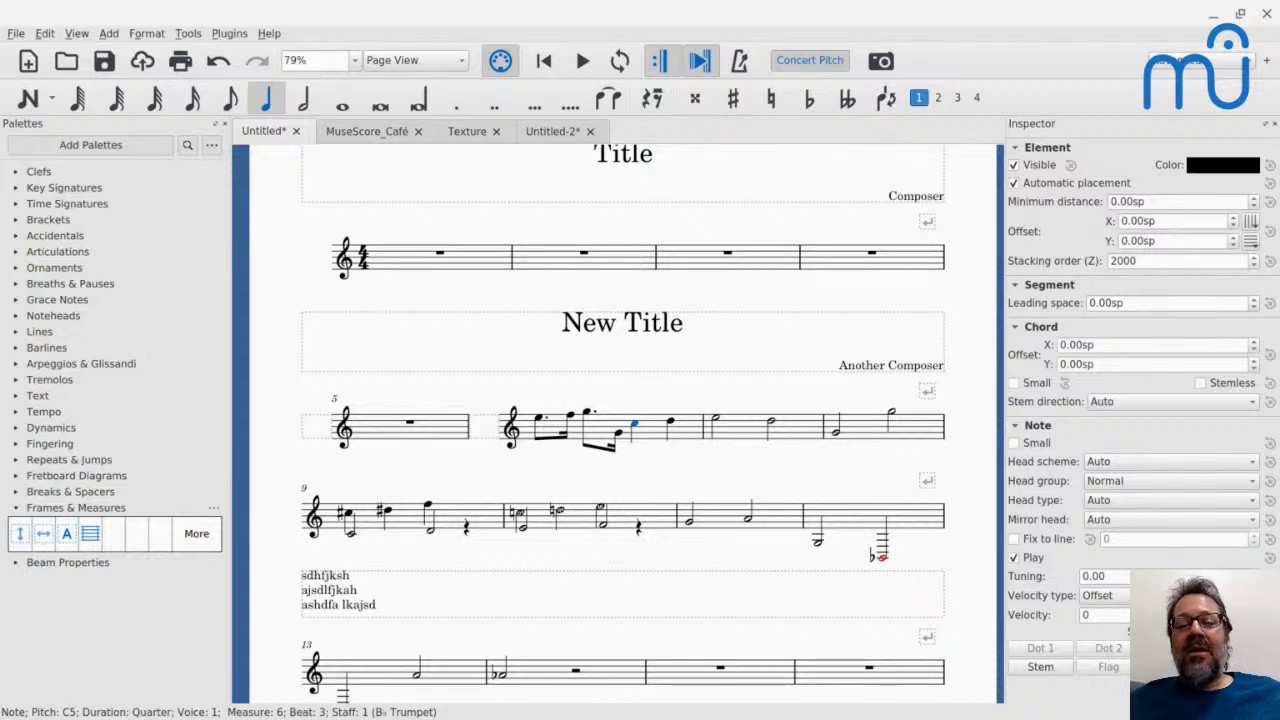
Change the dotted eighth note on beat 1 of measure 6 to a plain eighth, and compare it with the following sixteenth.
{"action": "left_click", "coordinate": [538, 421]}
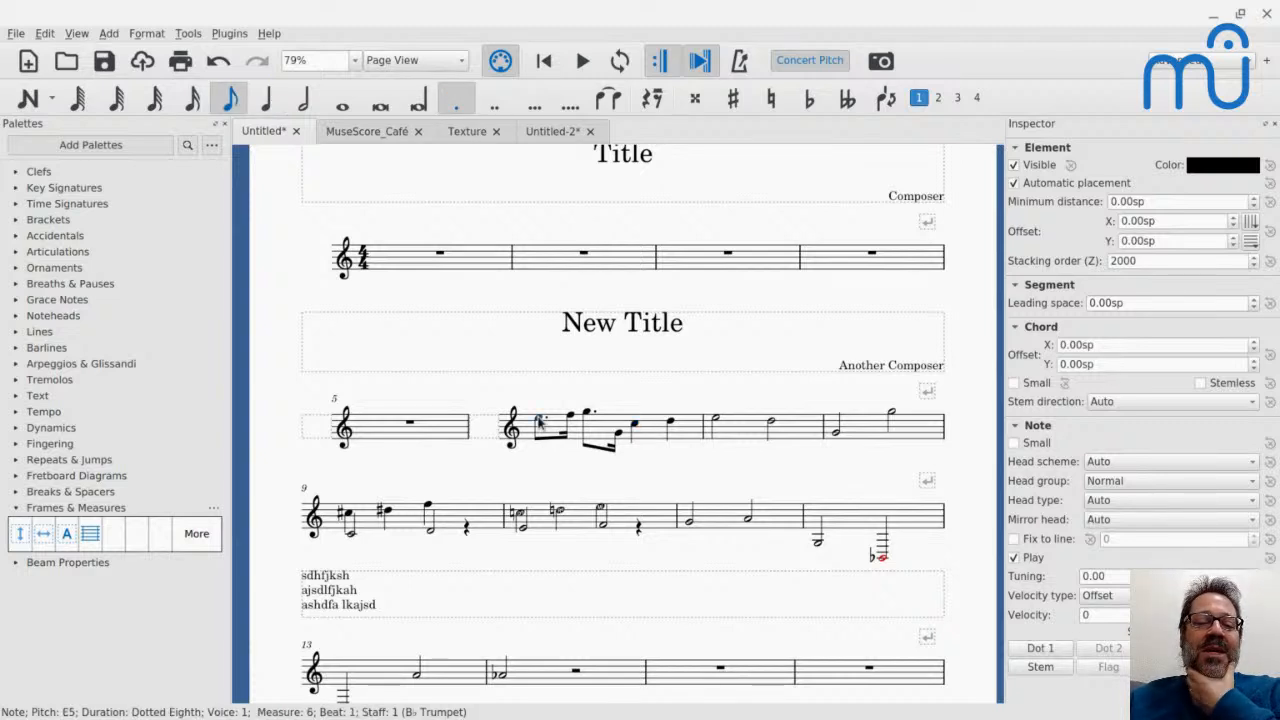
{"action": "left_click", "coordinate": [226, 106]}
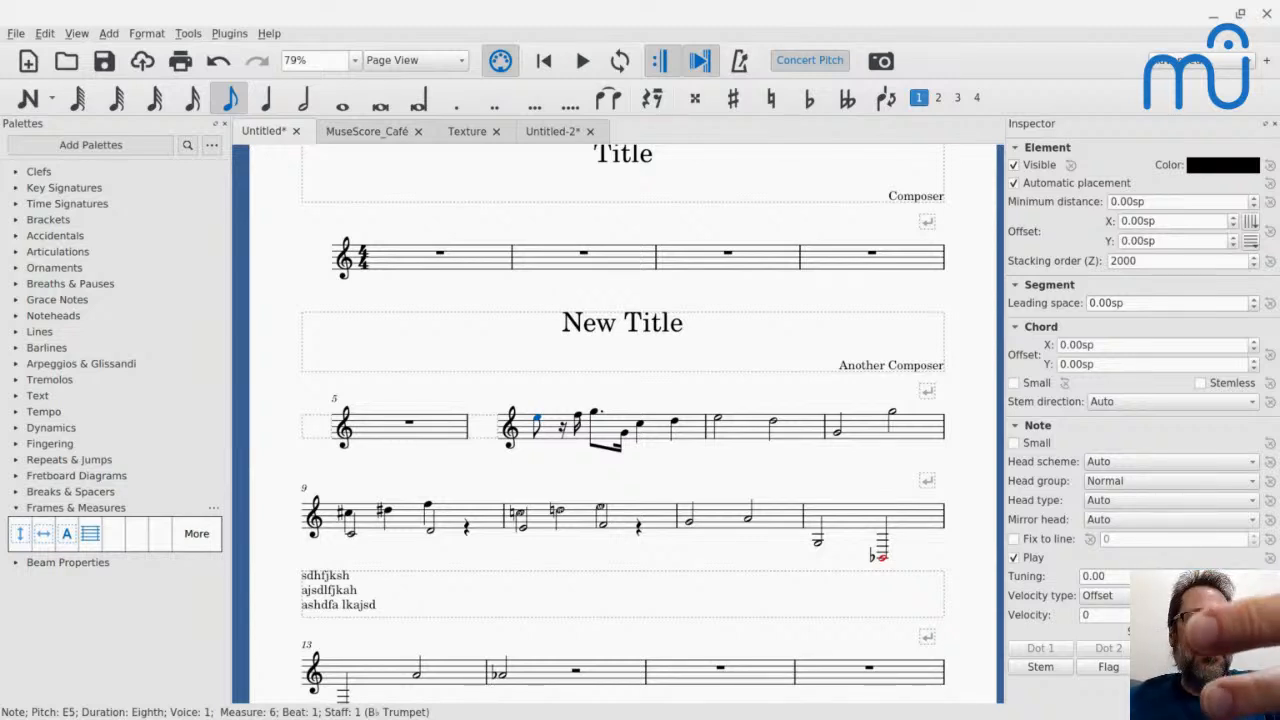
{"action": "left_click", "coordinate": [577, 416]}
{"action": "left_click", "coordinate": [537, 419]}
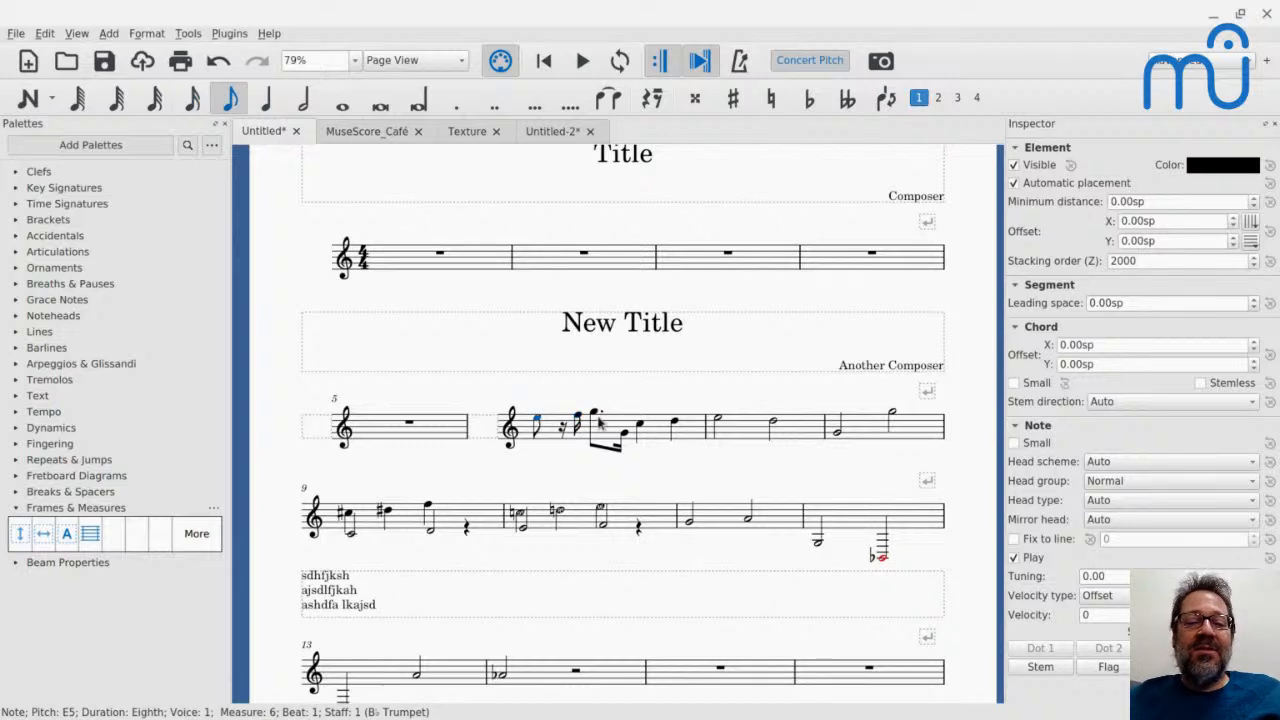
{"action": "left_click", "coordinate": [578, 418]}
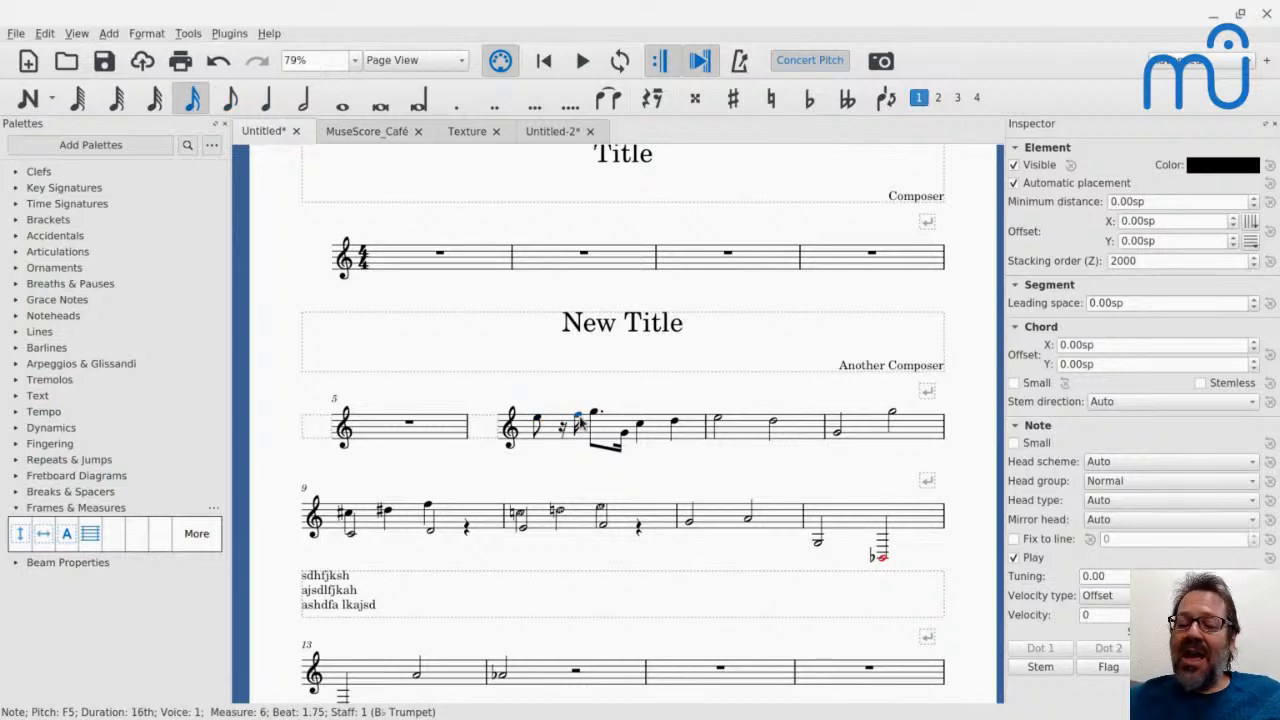
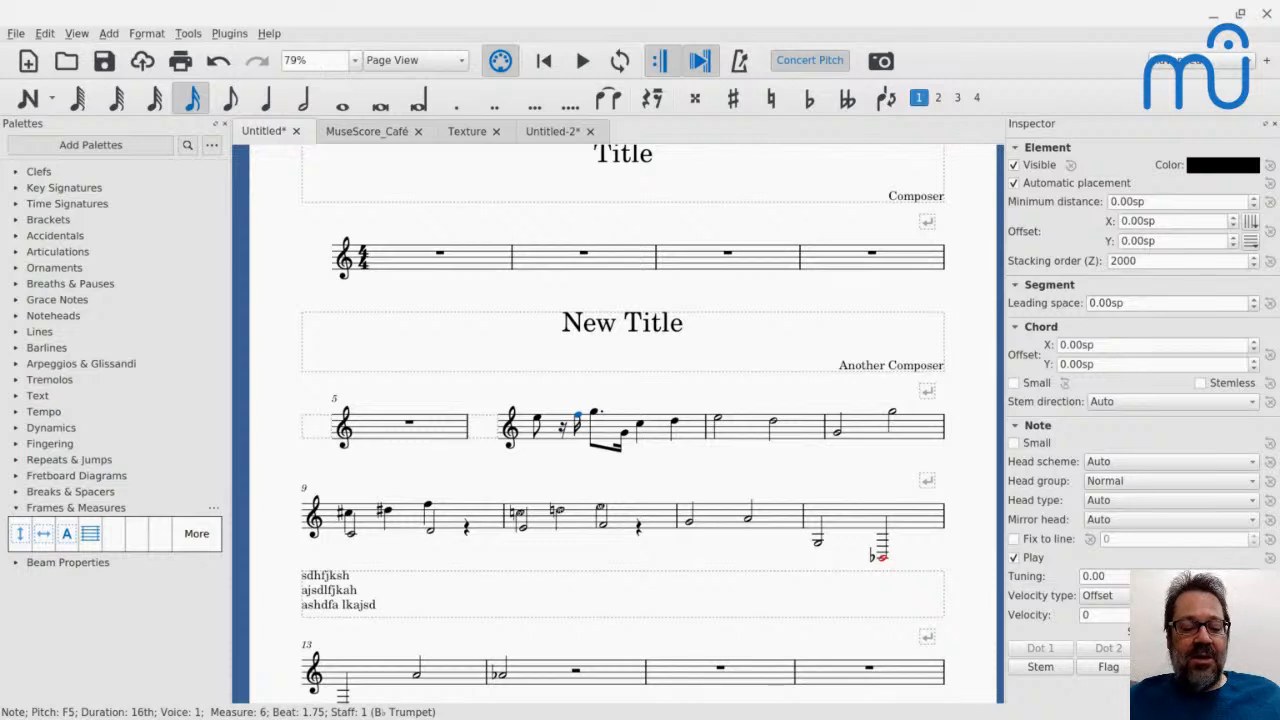
Move the sixteenth-note F5 in measure 6 back onto the rest at beat 1.5 and lengthen it to an eighth.
{"action": "key", "text": "ctrl+x"}
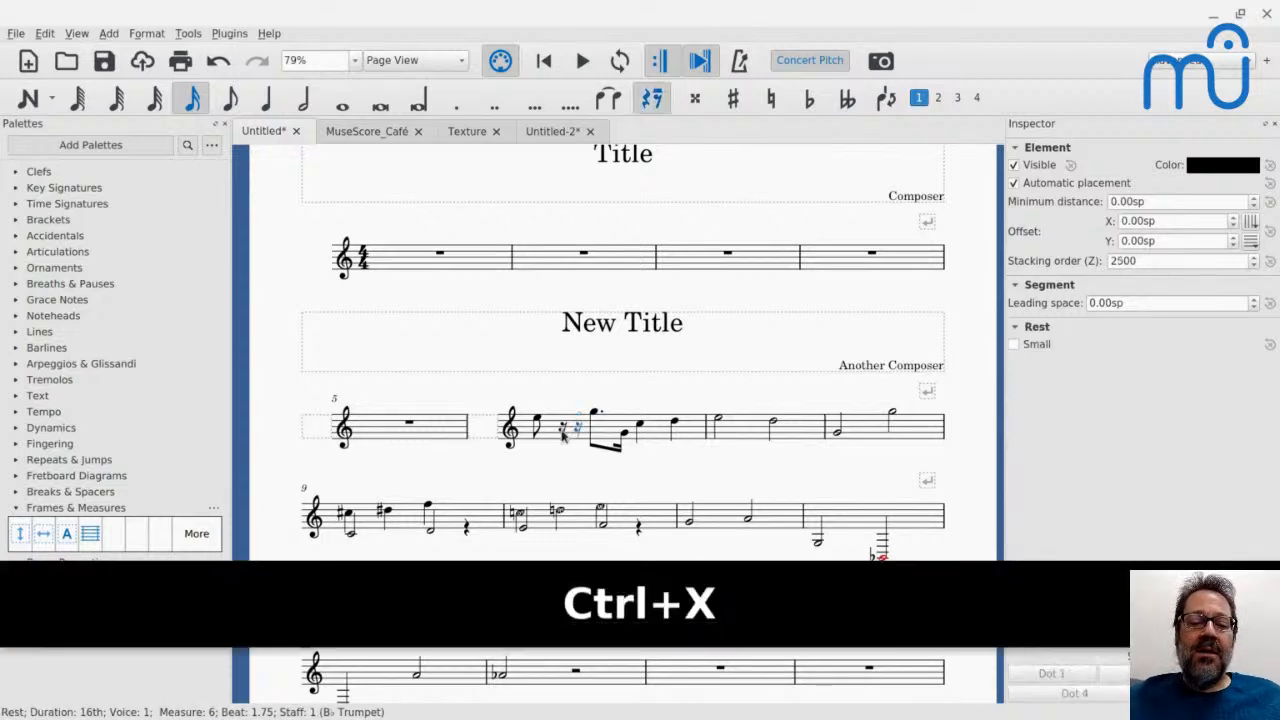
{"action": "left_click", "coordinate": [563, 430]}
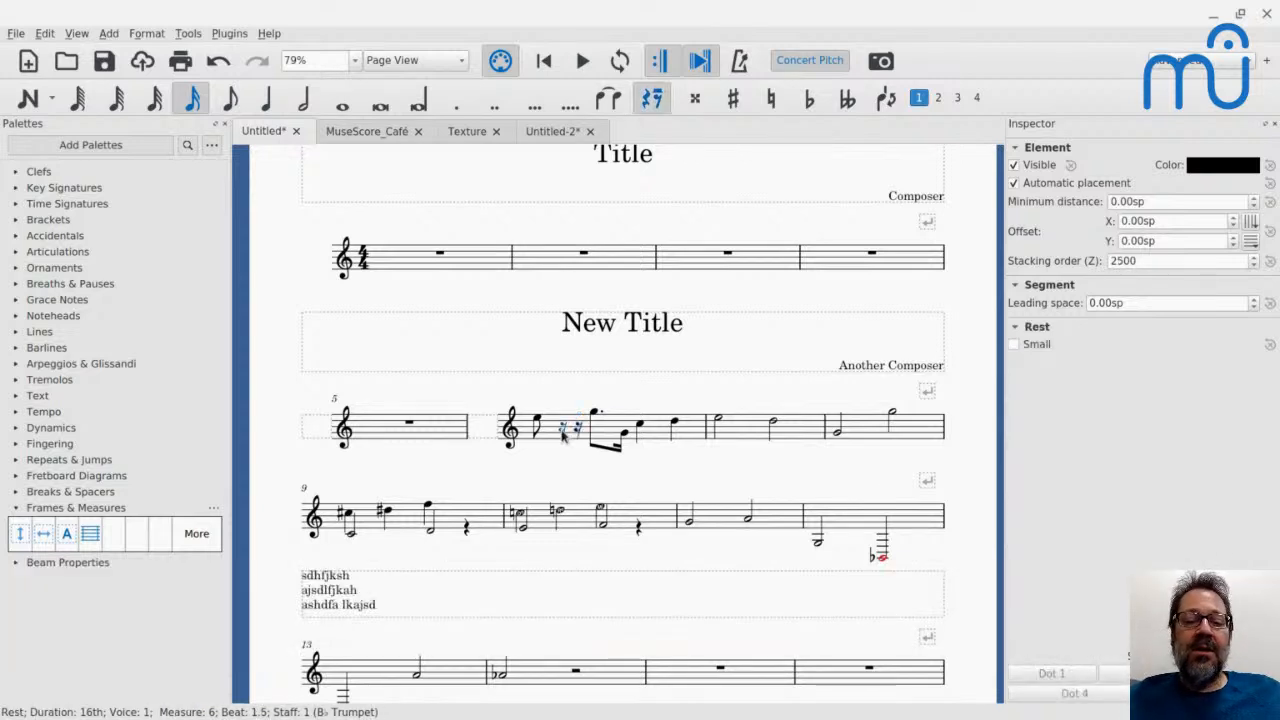
{"action": "key", "text": "ctrl+v"}
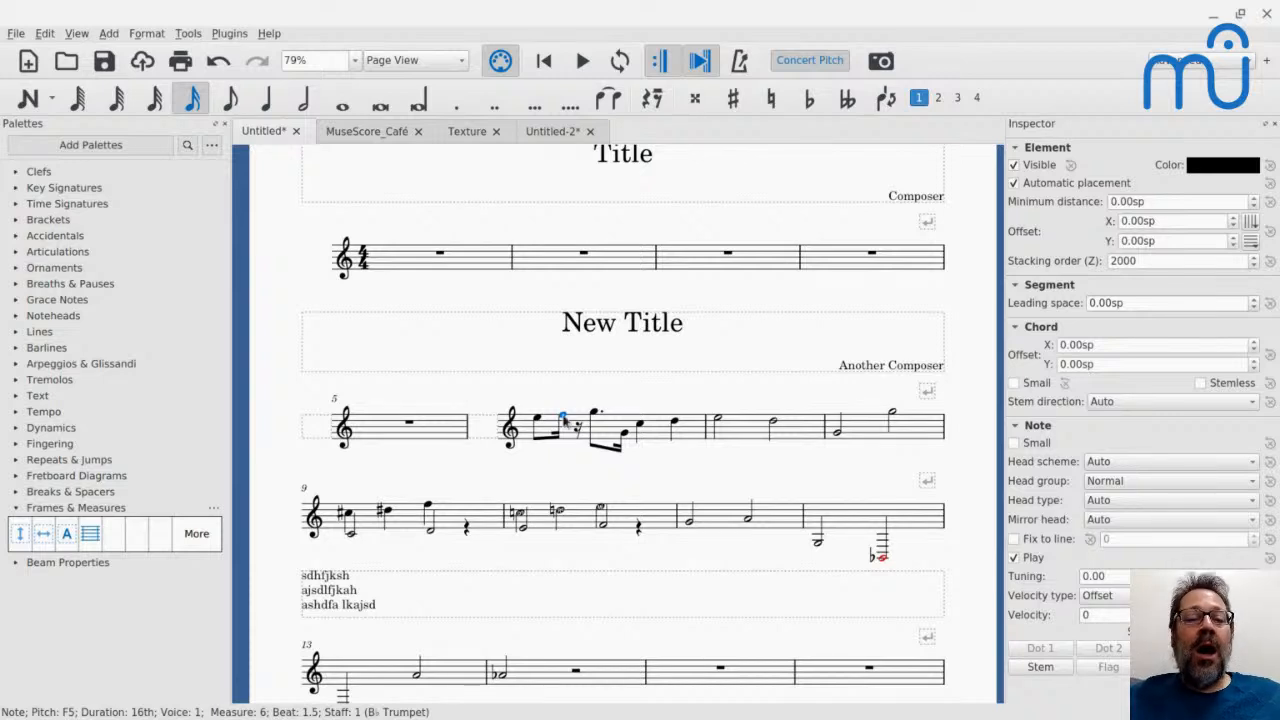
{"action": "left_click", "coordinate": [230, 94]}
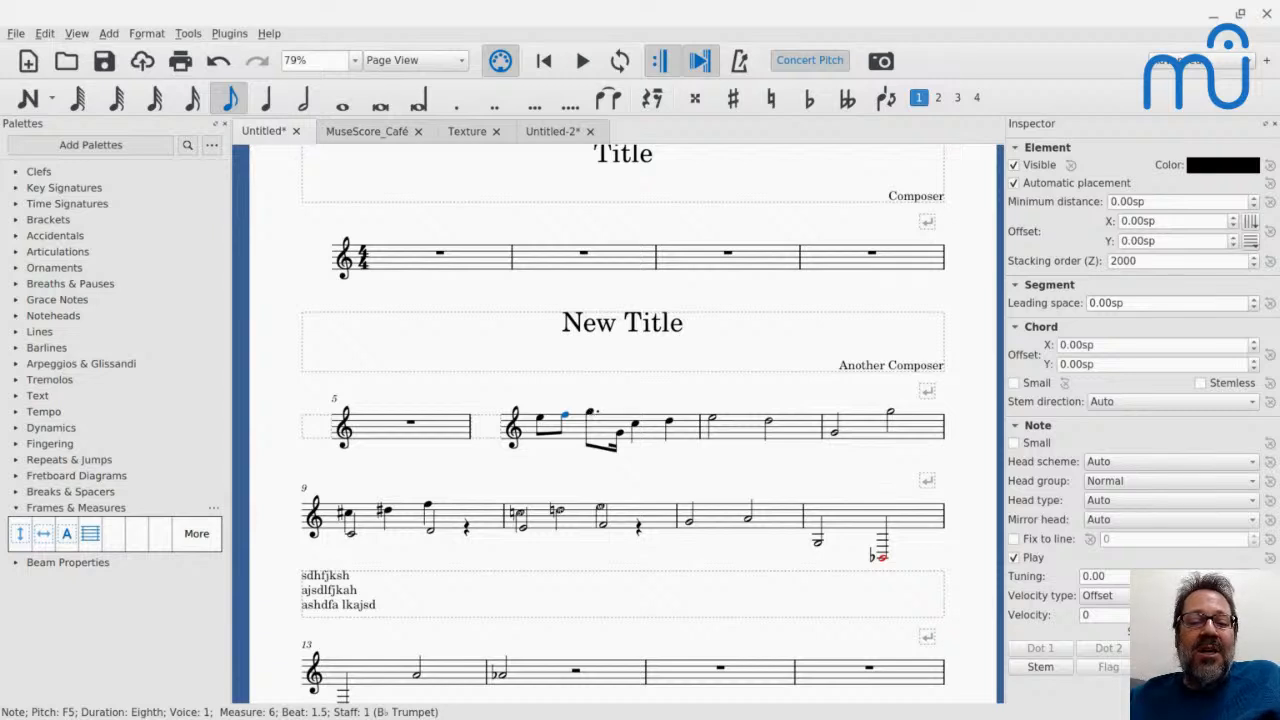
Cut the passage from beat 2 of measure 6 through the end of measure 9 and paste it starting on beat 3 of measure 6.
{"action": "left_click", "coordinate": [591, 414]}
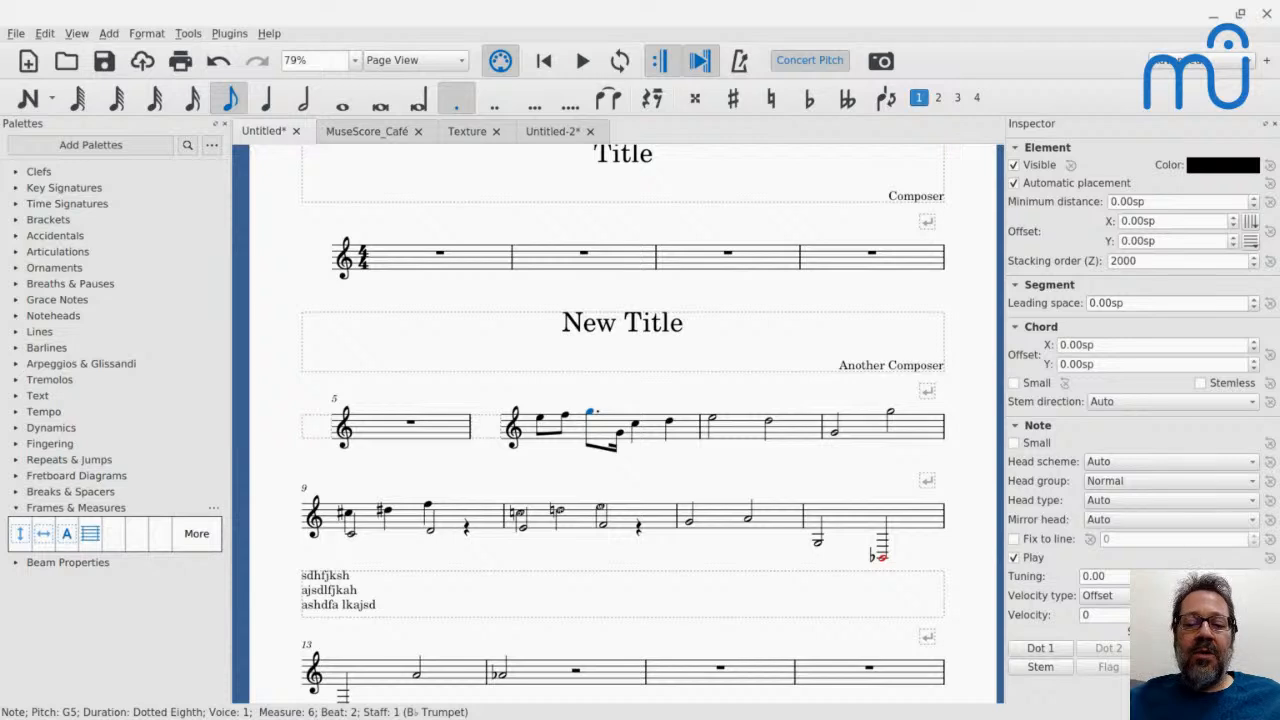
{"action": "key", "text": "shift+Right"}
{"action": "key", "text": "shift+Right"}
{"action": "key", "text": "shift+Right"}
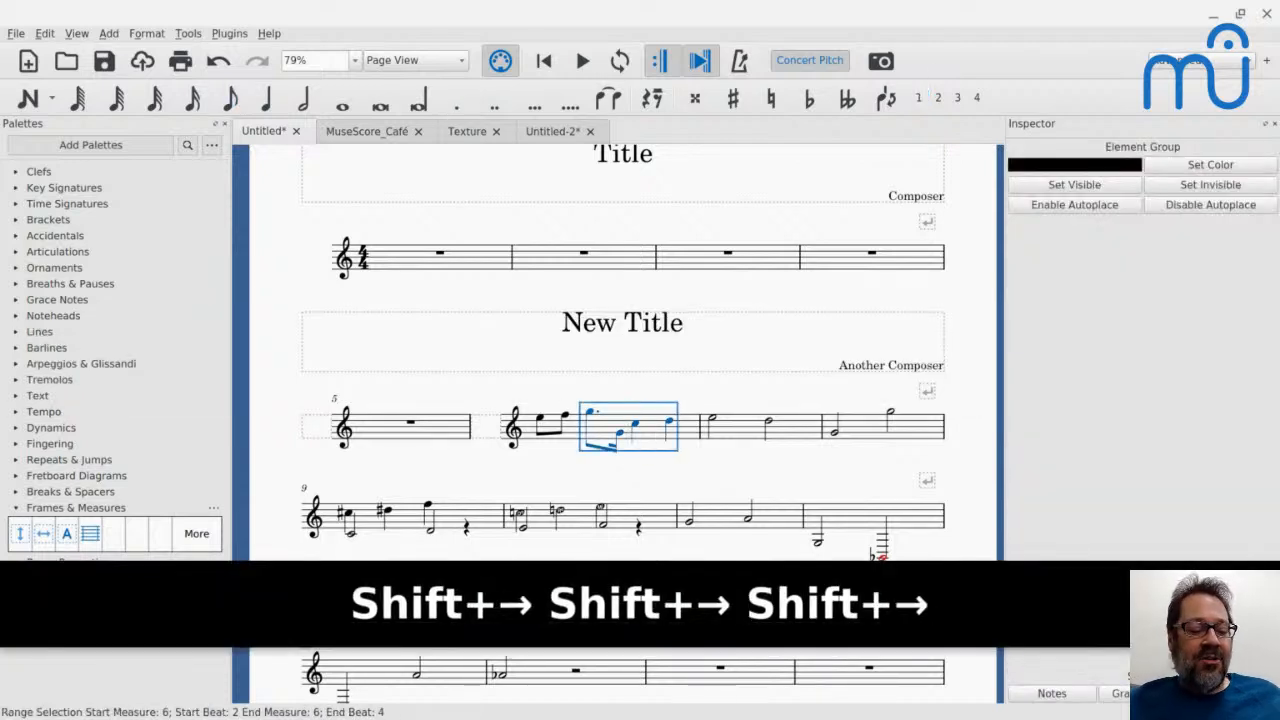
{"action": "key", "text": "shift+Right"}
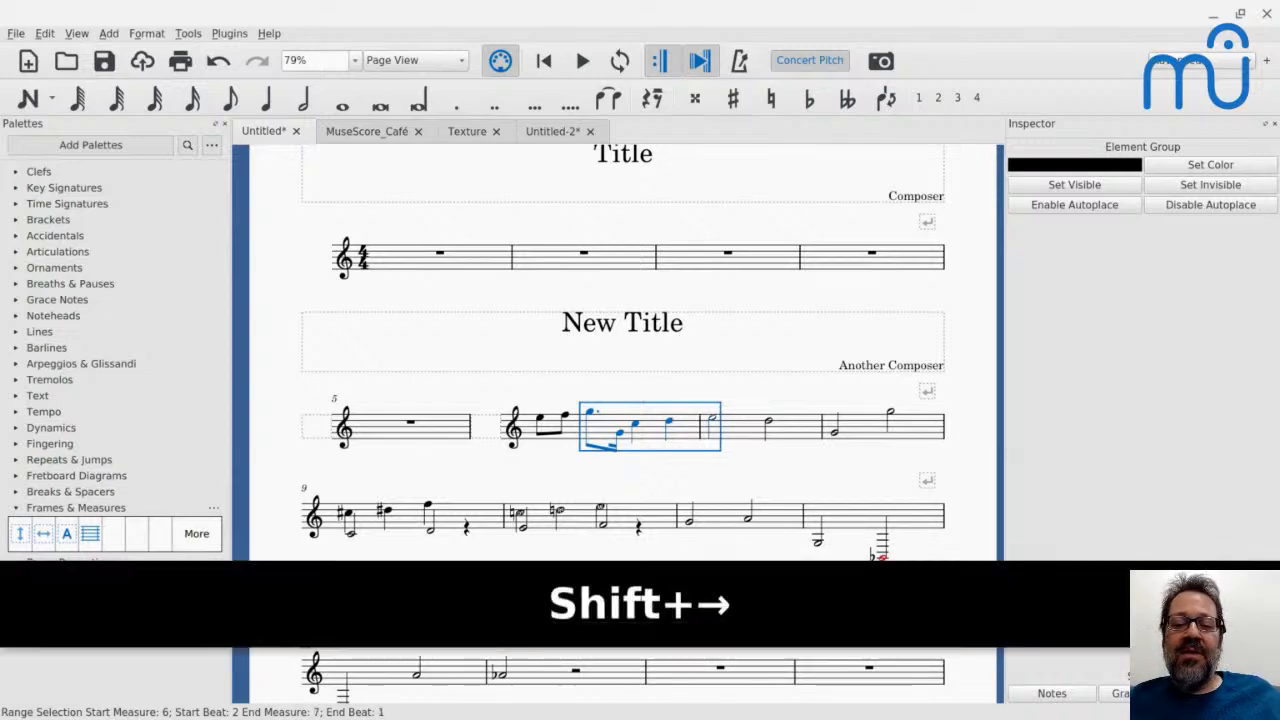
{"action": "key", "text": "shift+Right"}
{"action": "key", "text": "shift+Left"}
{"action": "key", "text": "shift+Left"}
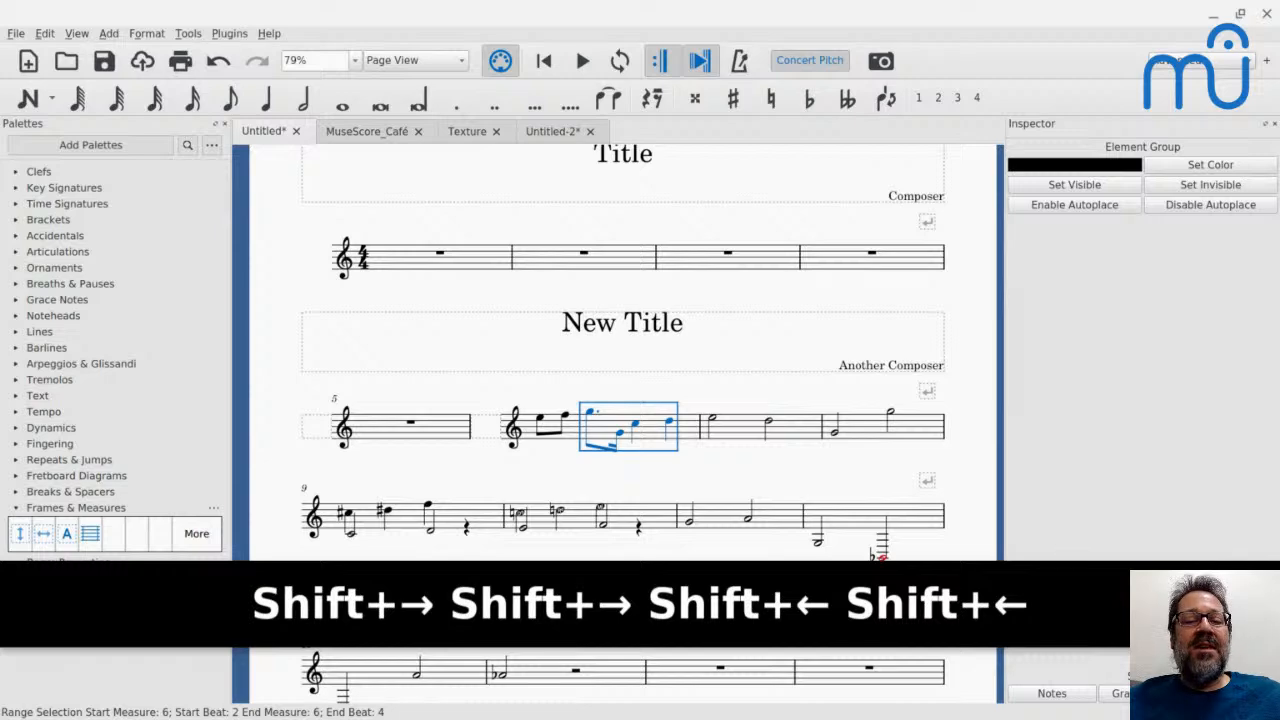
{"action": "key", "text": "shift+Right"}
{"action": "key", "text": "shift+Right"}
{"action": "key", "text": "shift+Right"}
{"action": "key", "text": "shift+Right"}
{"action": "key", "text": "shift+Right"}
{"action": "key", "text": "shift+Right"}
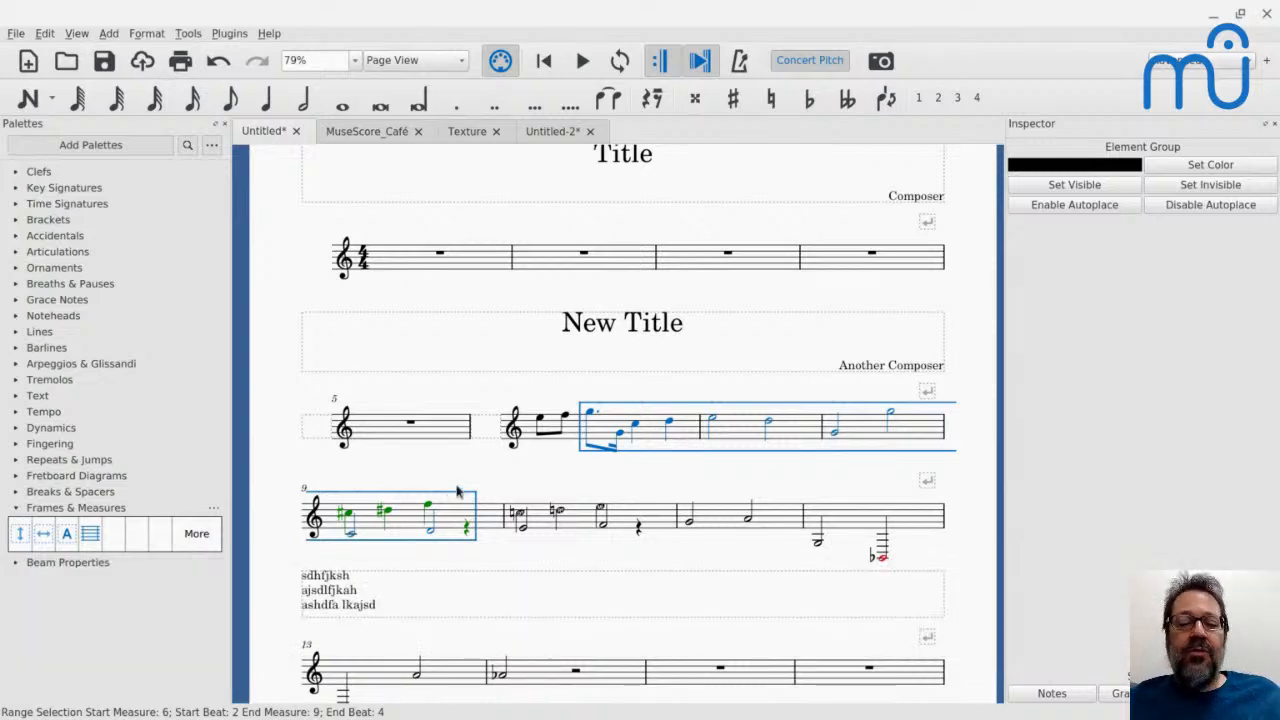
{"action": "key", "text": "ctrl+x"}
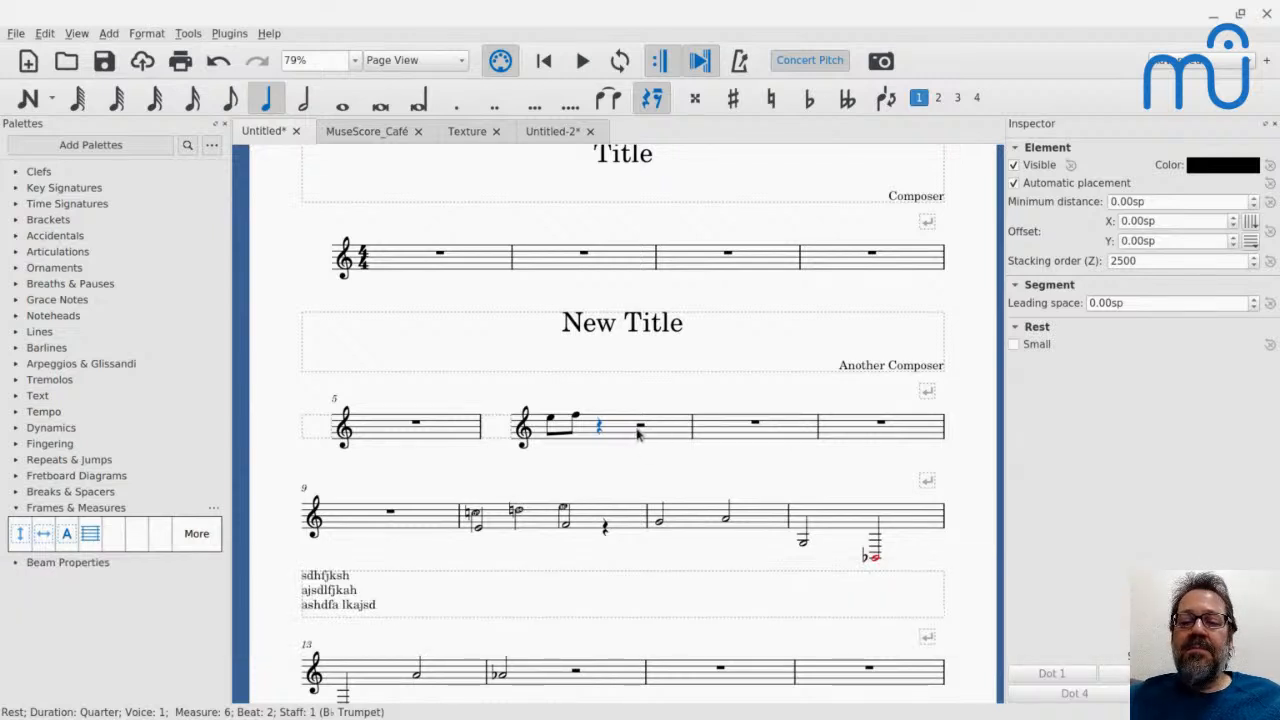
{"action": "key", "text": "ctrl+z"}
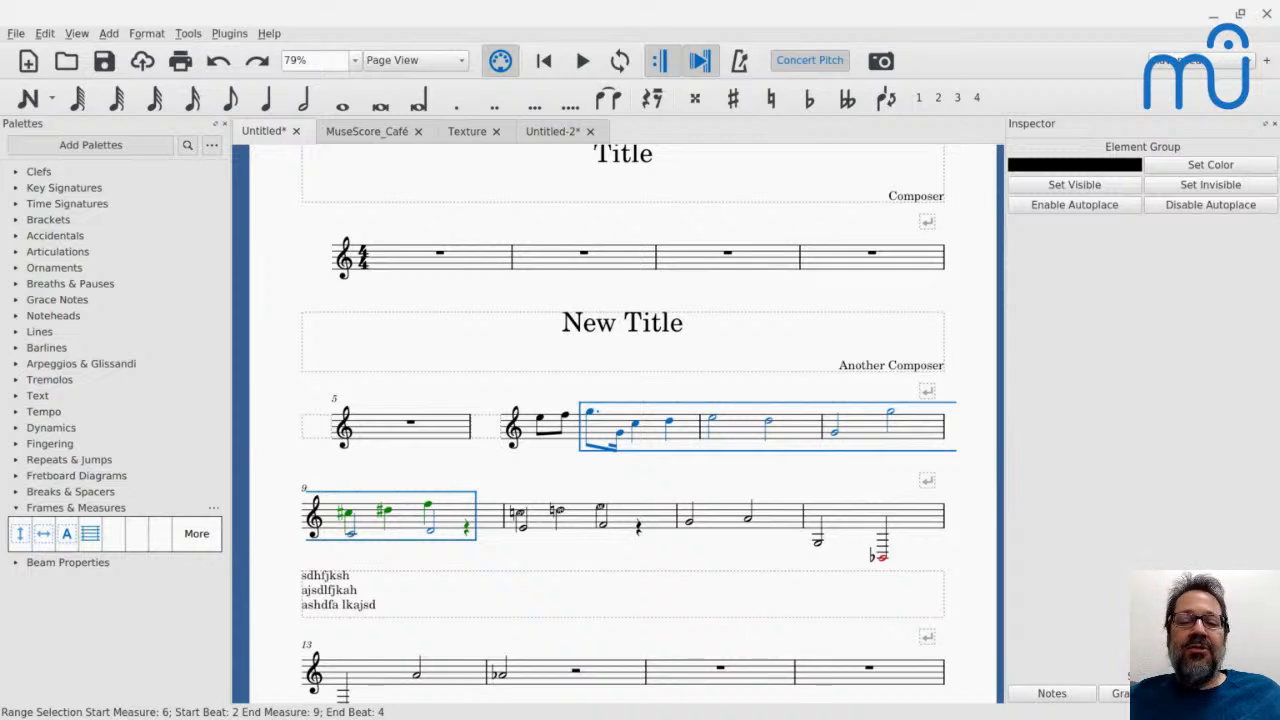
{"action": "key", "text": "ctrl+x"}
{"action": "left_click", "coordinate": [642, 430]}
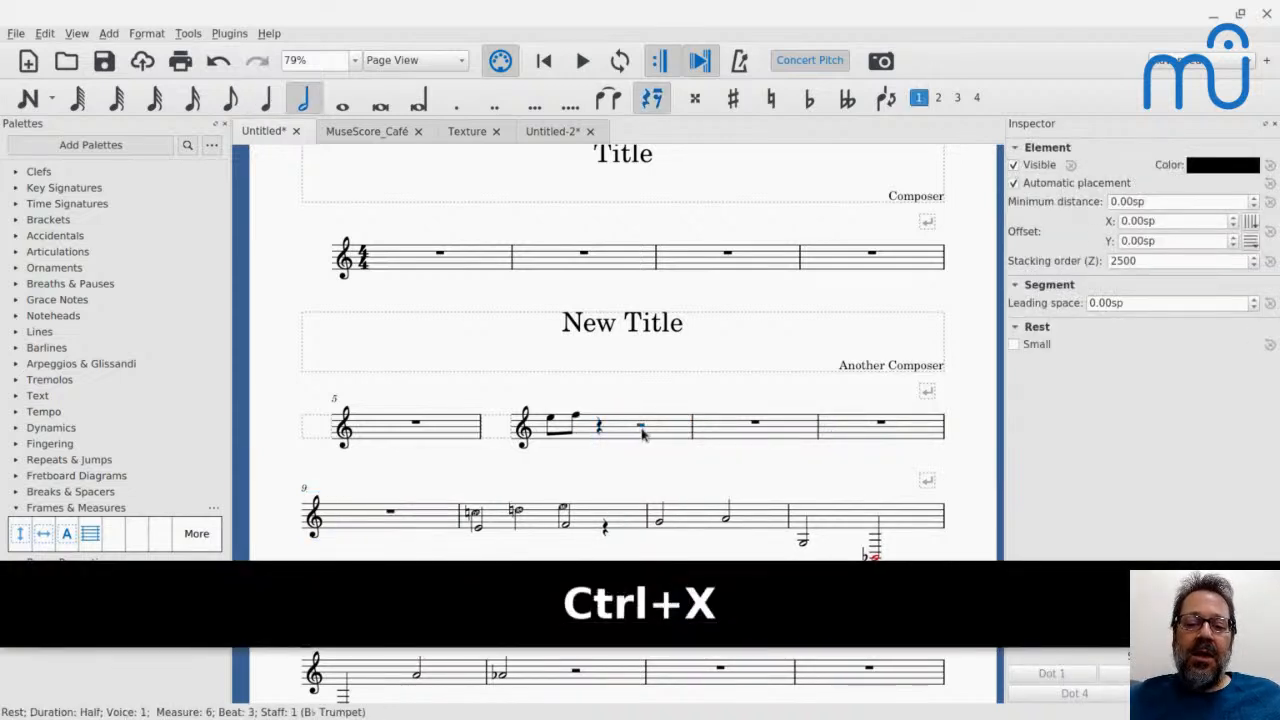
{"action": "key", "text": "ctrl+v"}
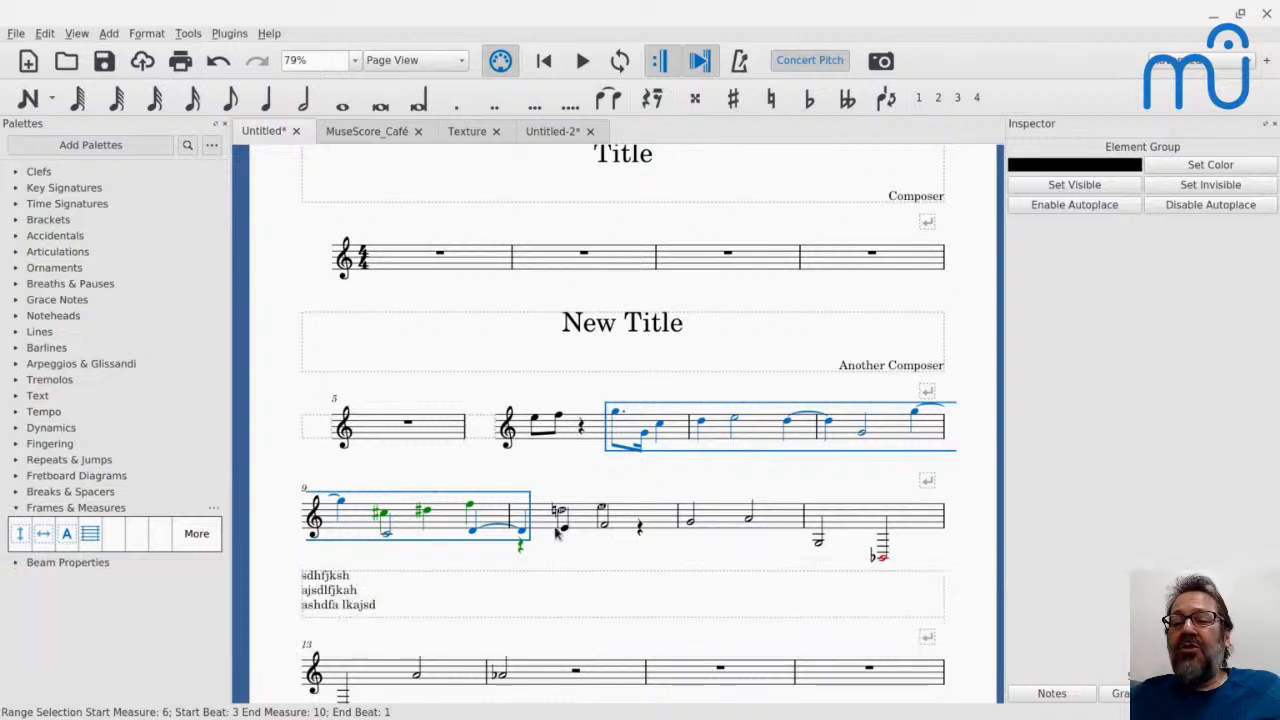
Enter a quarter-note F♯5 on the rest at beat 2 of measure 6, and leave note input.
{"action": "left_click", "coordinate": [581, 430]}
{"action": "key", "text": "n"}
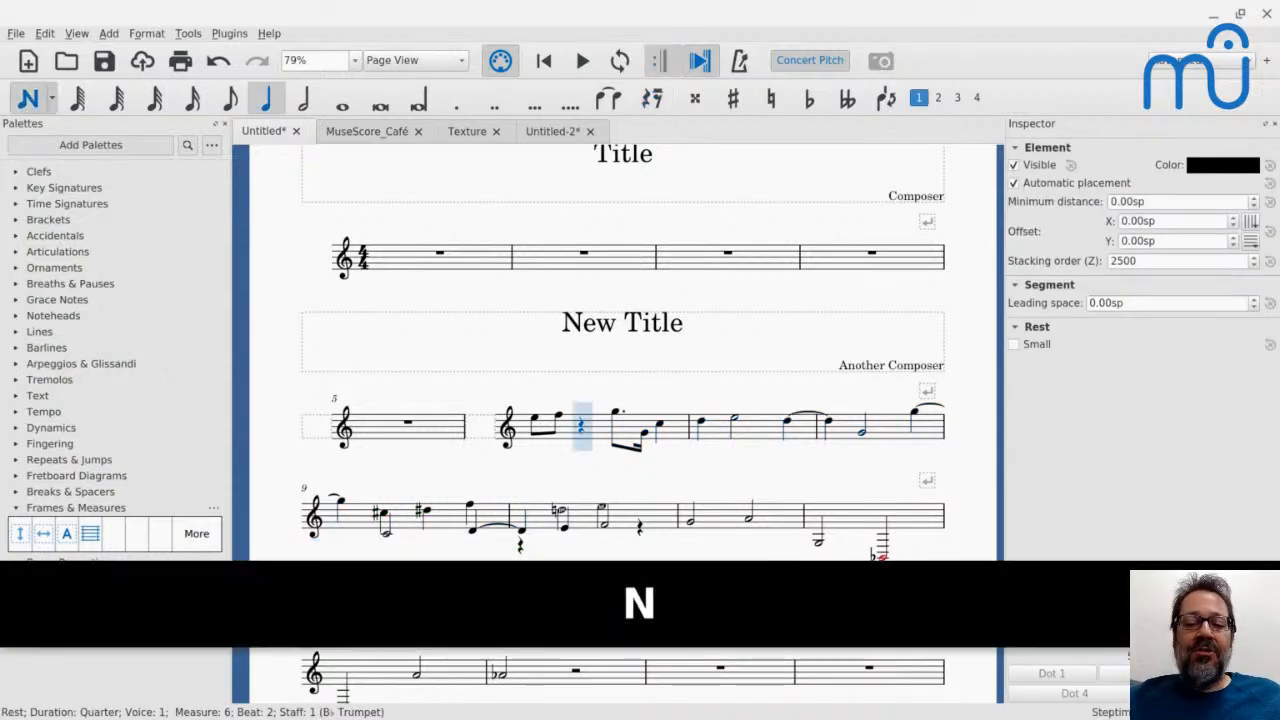
{"action": "key", "text": "f"}
{"action": "key", "text": "Up"}
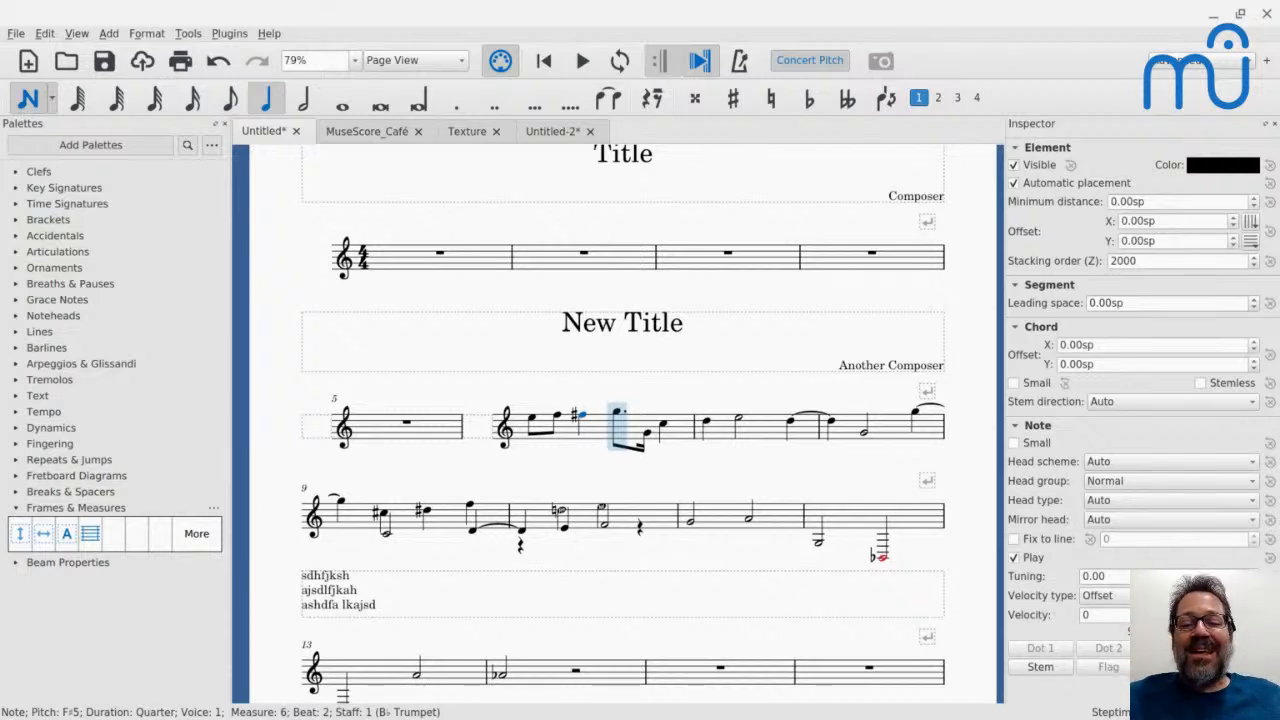
{"action": "key", "text": "Escape"}
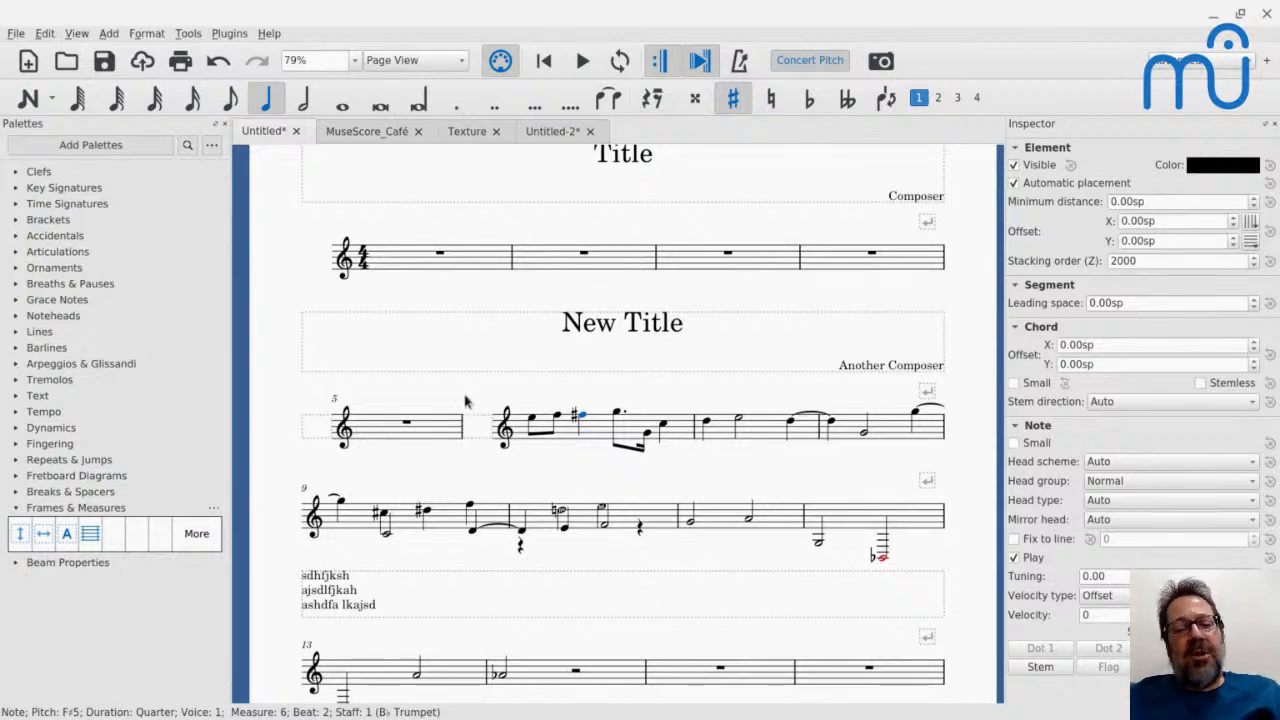
Switch to the YouTube Live chat to read the viewers' questions, and return to MuseScore to locate the double augmentation dot tool.
{"action": "scroll", "coordinate": [466, 401], "scroll_direction": "down", "scroll_amount": 1}
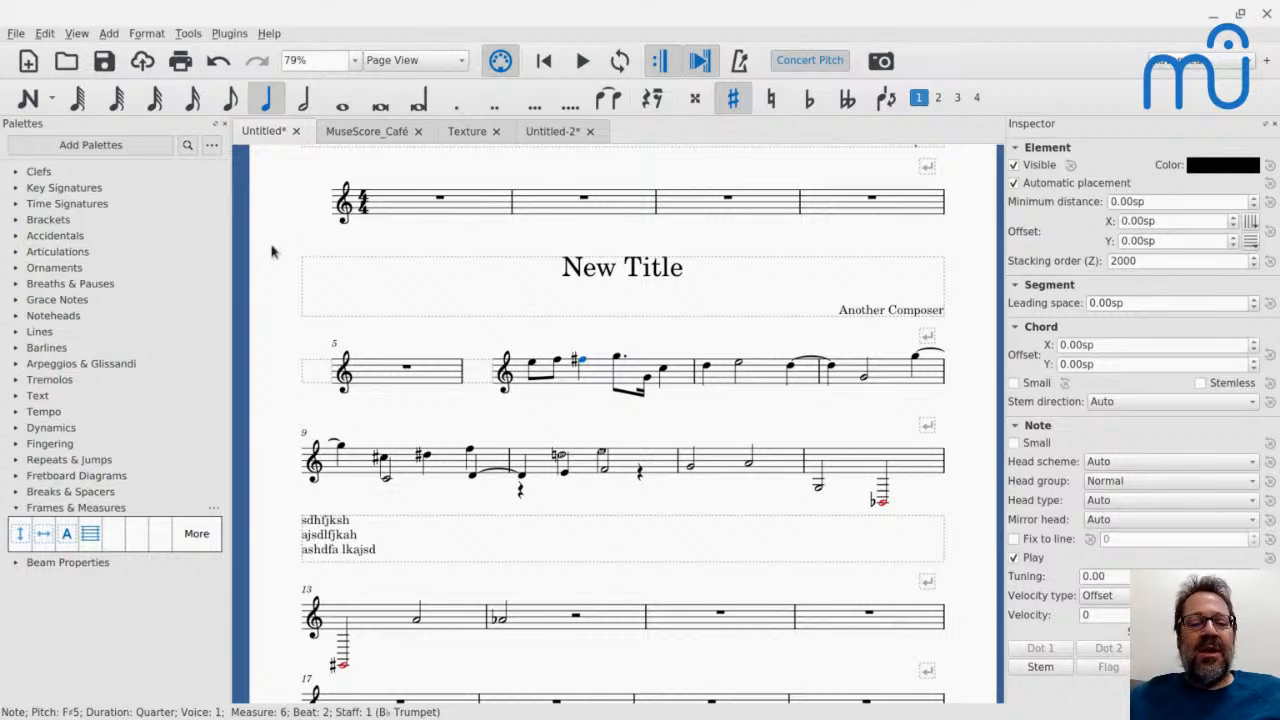
{"action": "key", "text": "alt+Tab"}
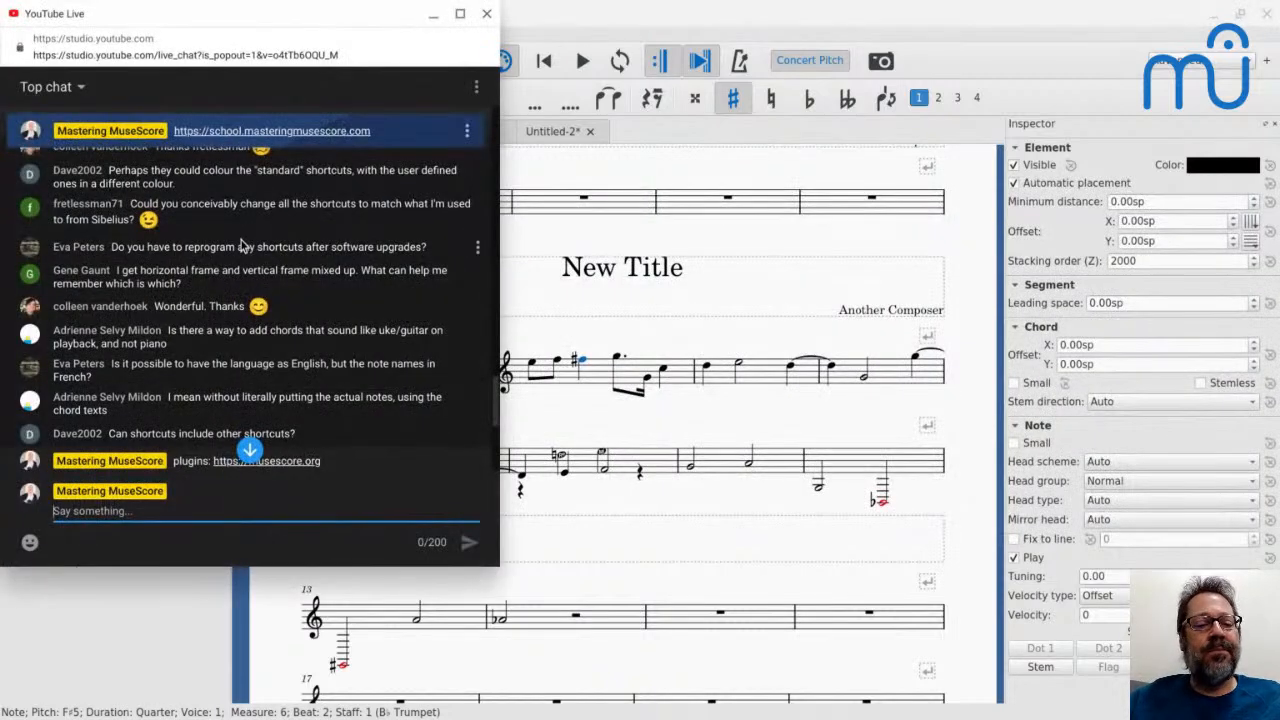
{"action": "scroll", "coordinate": [240, 245], "scroll_direction": "up", "scroll_amount": 2}
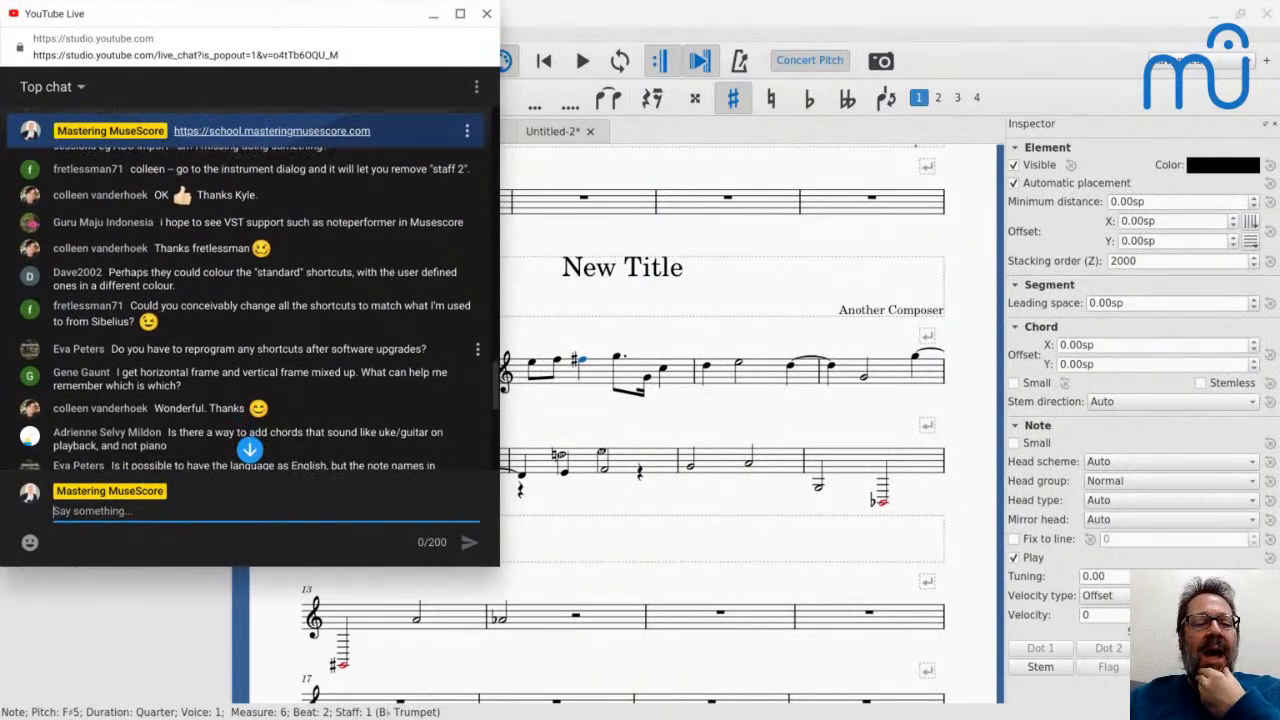
{"action": "scroll", "coordinate": [245, 300], "scroll_direction": "down", "scroll_amount": 4}
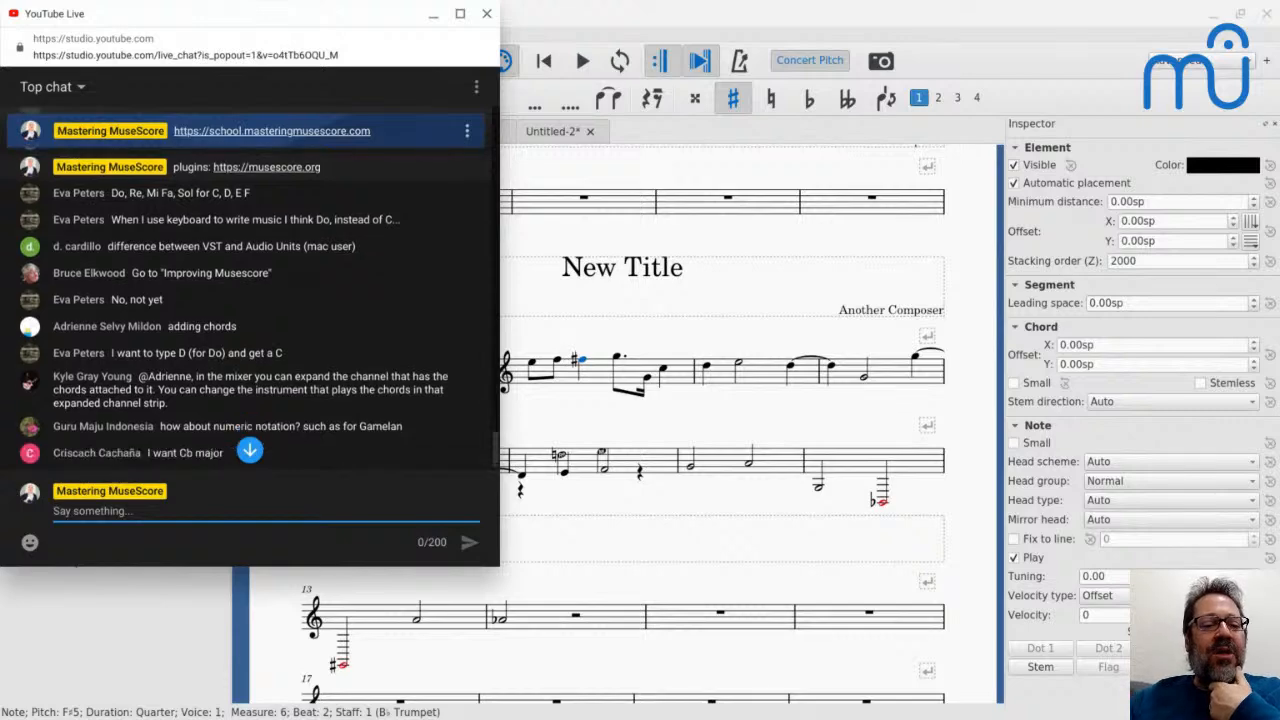
{"action": "scroll", "coordinate": [245, 300], "scroll_direction": "down", "scroll_amount": 5}
{"action": "scroll", "coordinate": [259, 332], "scroll_direction": "up", "scroll_amount": 3}
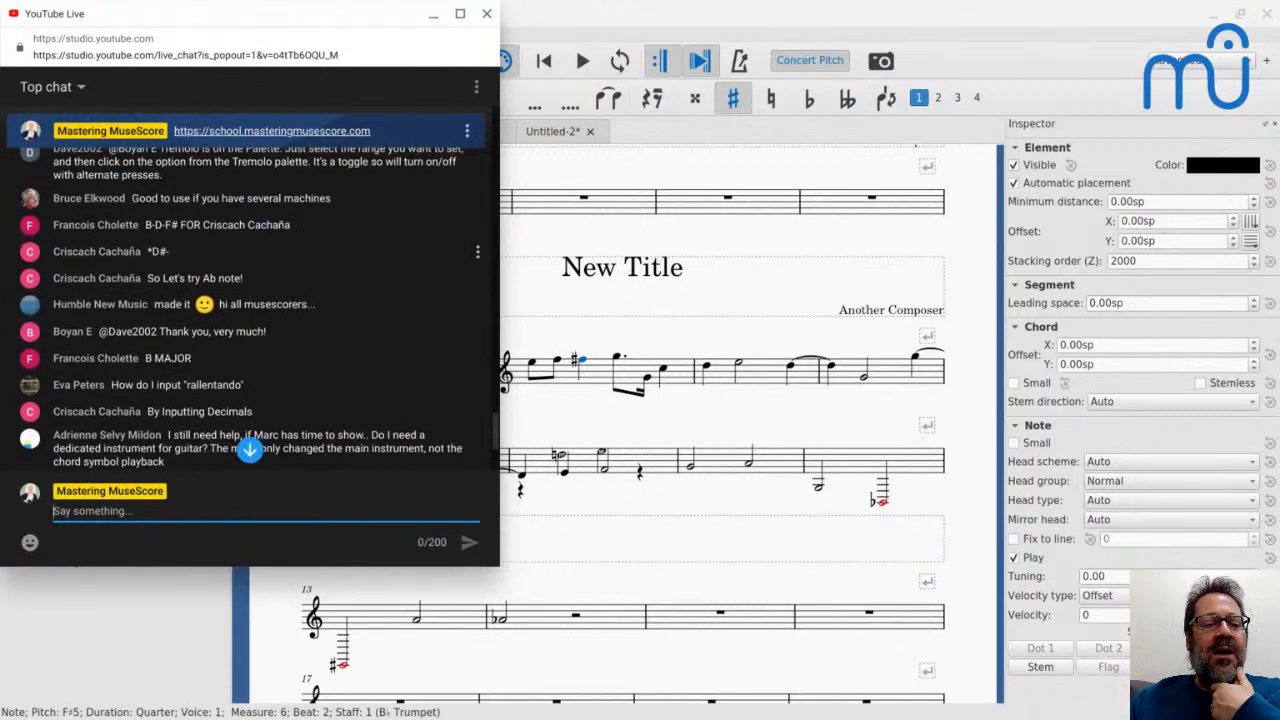
{"action": "scroll", "coordinate": [250, 306], "scroll_direction": "down", "scroll_amount": 2}
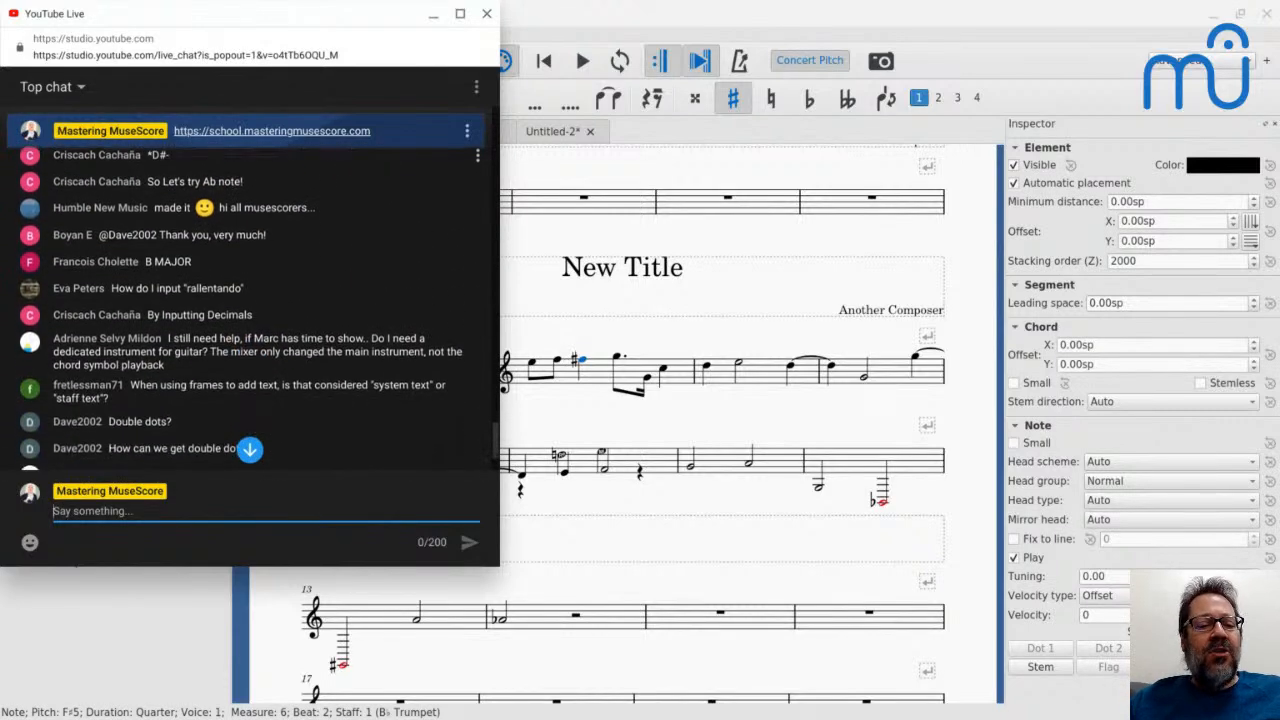
{"action": "key", "text": "alt"}
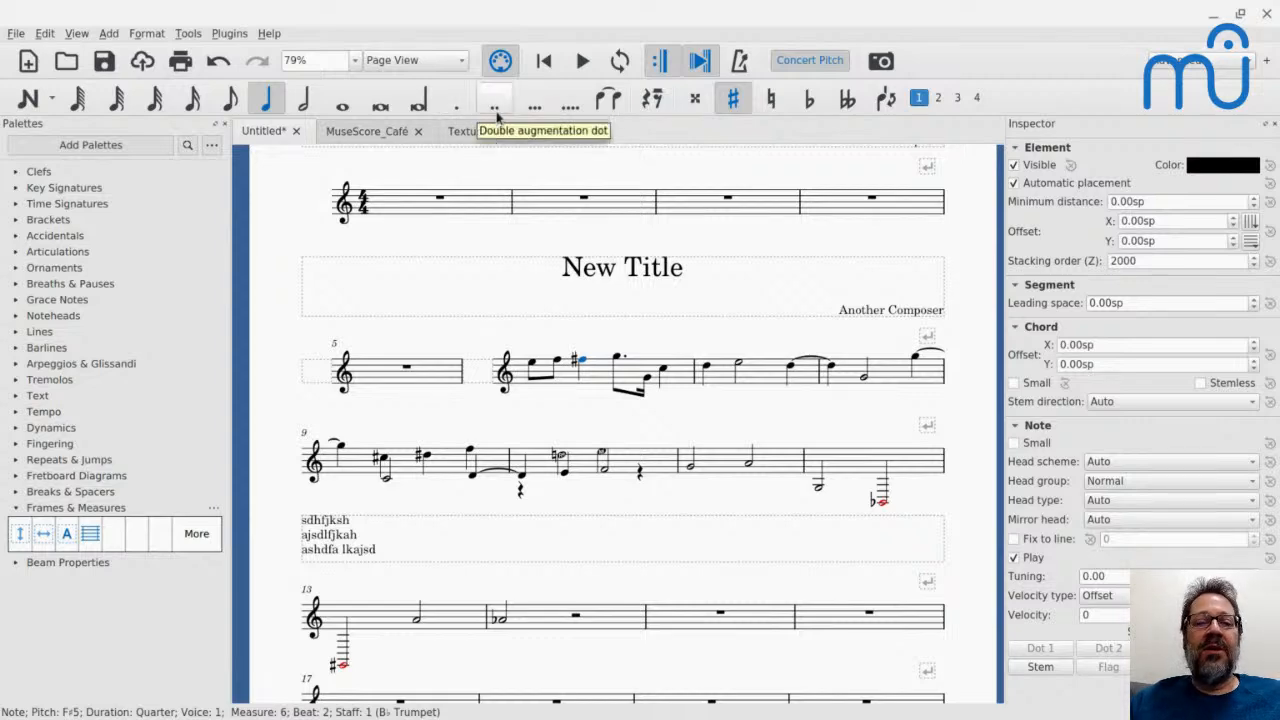
{"action": "key", "text": "alt+Tab"}
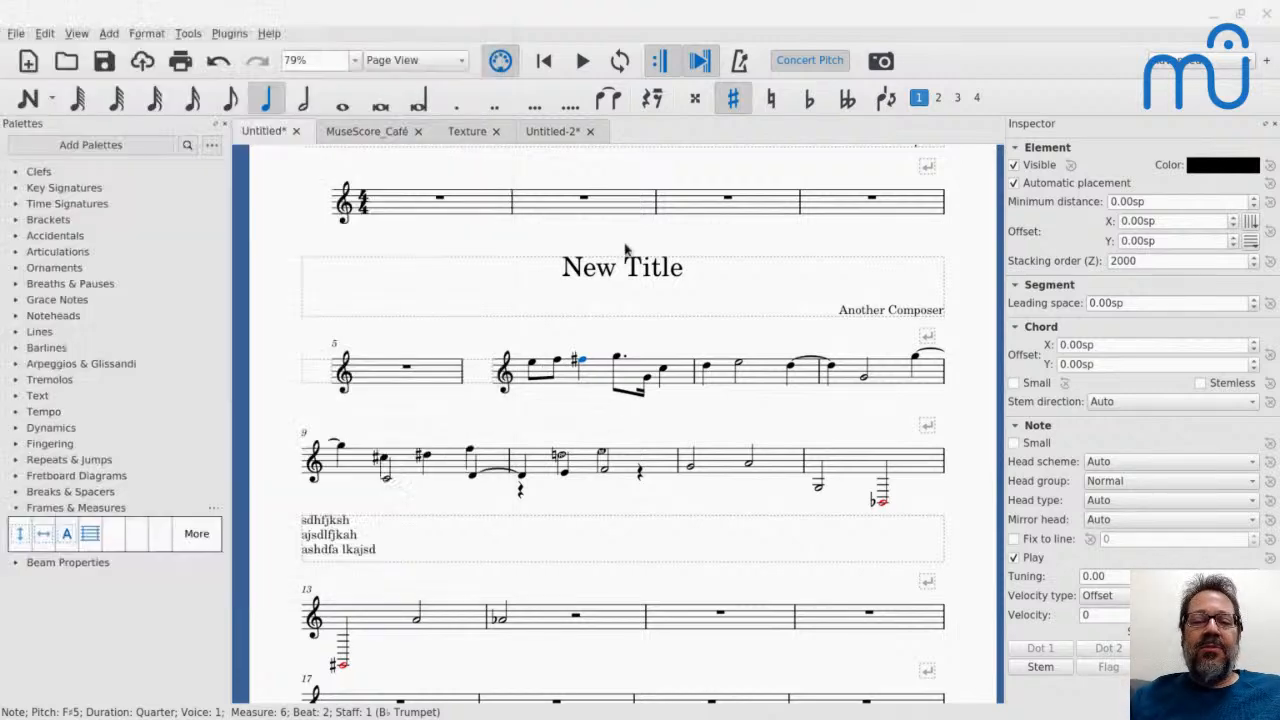
Attach the staff text "staff" to the first eighth note of measure 6.
{"action": "left_click", "coordinate": [628, 248]}
{"action": "left_click", "coordinate": [407, 371]}
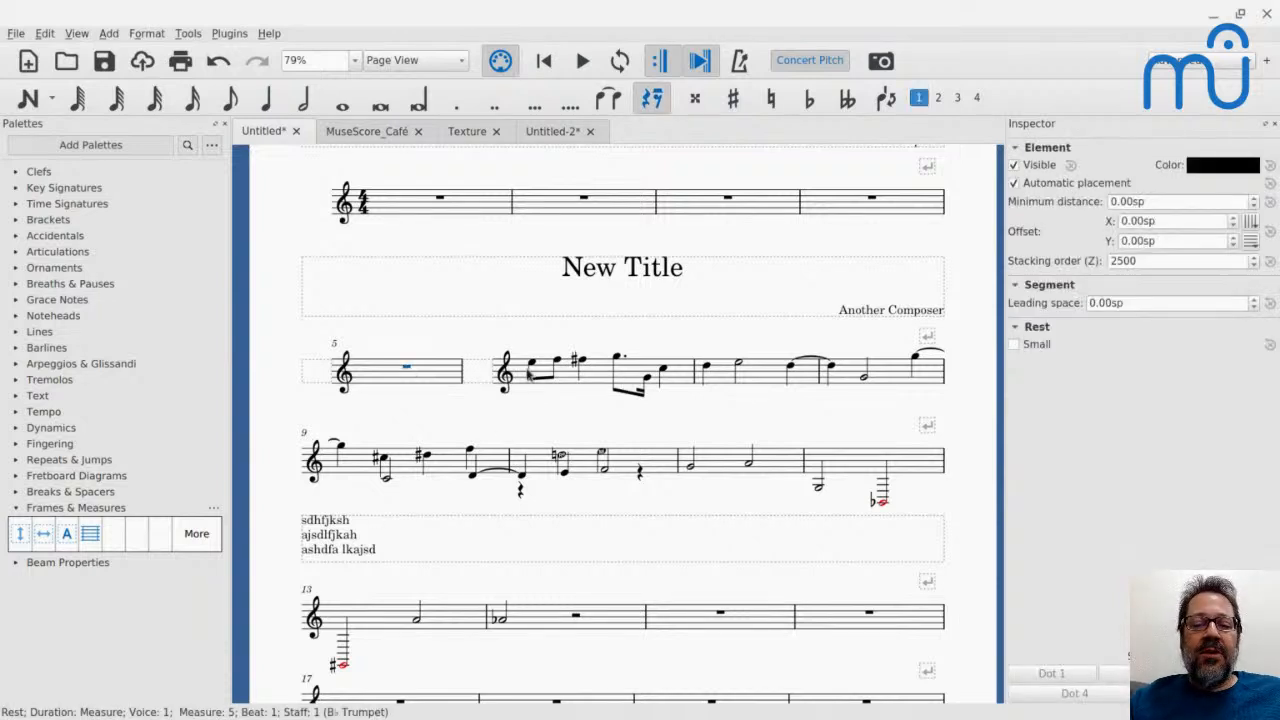
{"action": "left_click", "coordinate": [533, 365]}
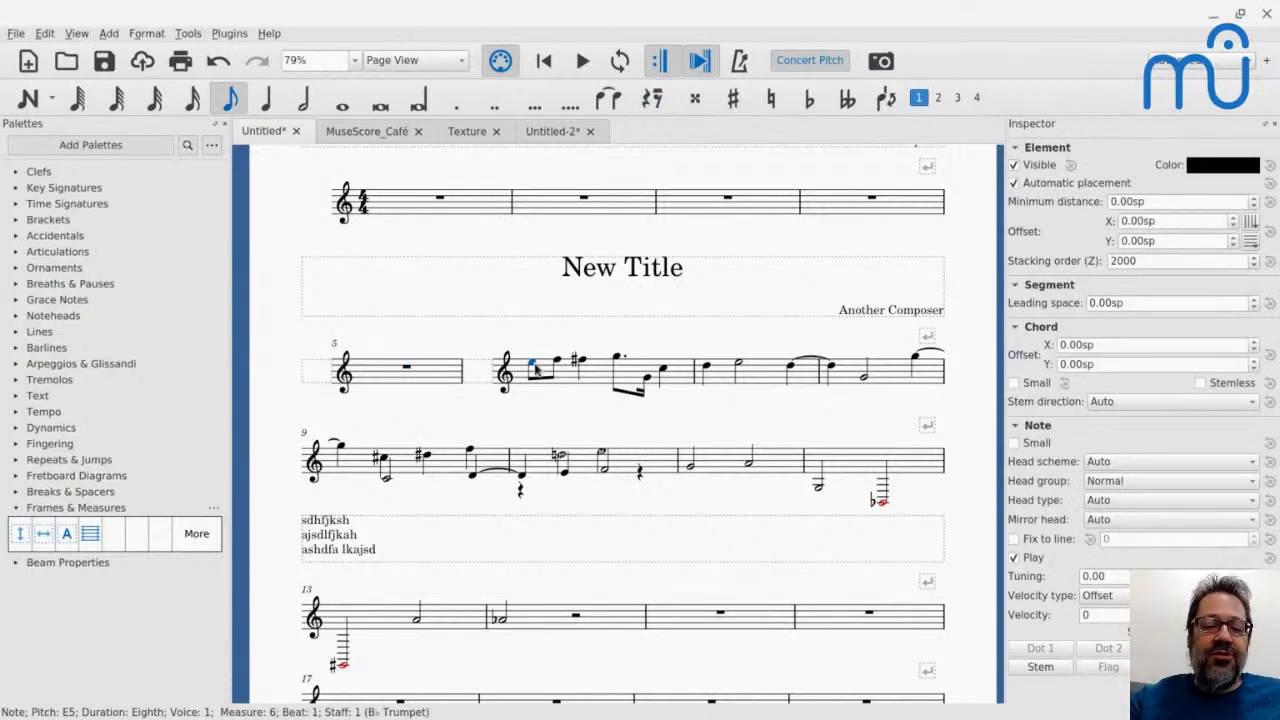
{"action": "key", "text": "ctrl+t"}
{"action": "type", "text": "staff"}
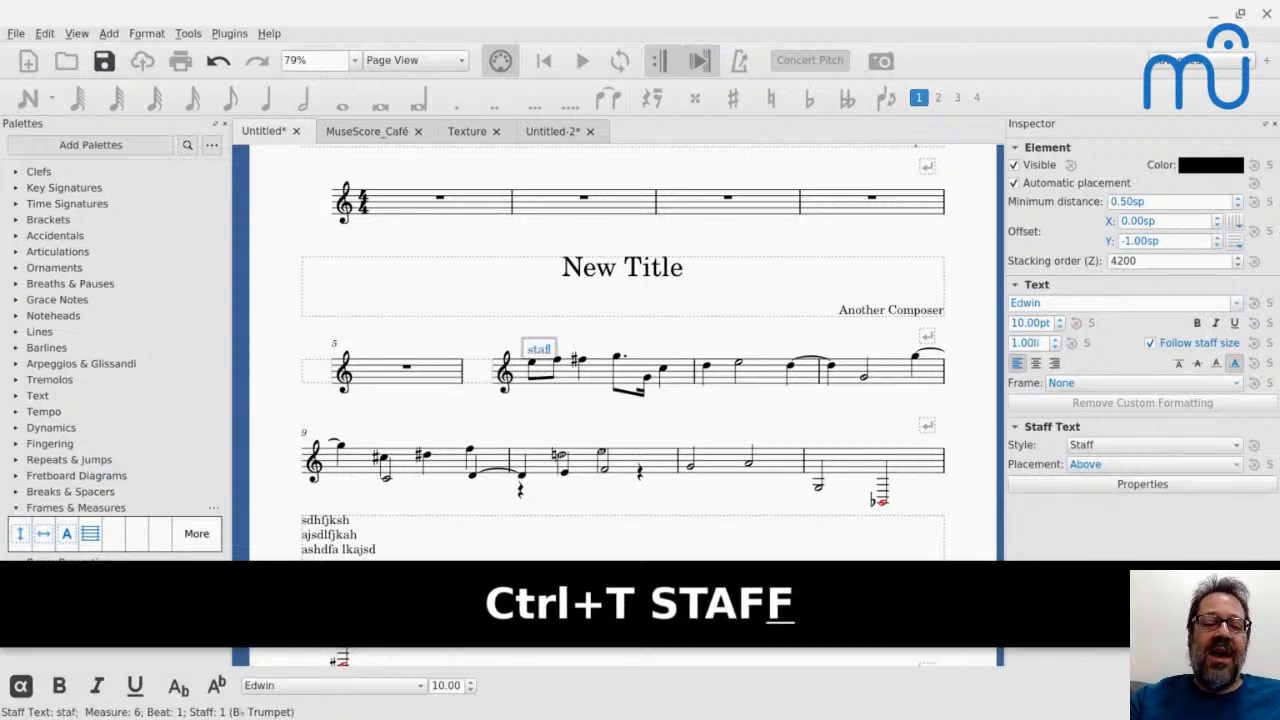
{"action": "key", "text": "Escape"}
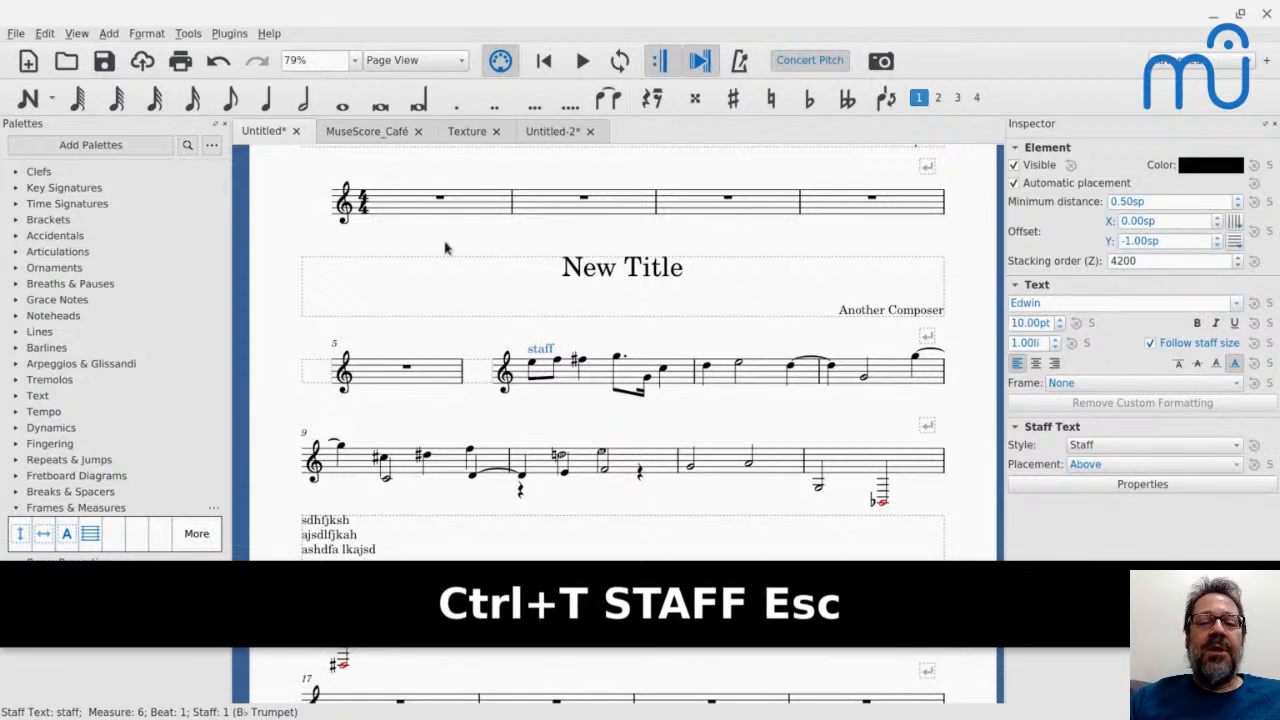
In the MuseScore_Café score, examine the guitar's "mute" staff text and compare it across the trumpet, alto sax and guitar parts.
{"action": "left_click", "coordinate": [349, 134]}
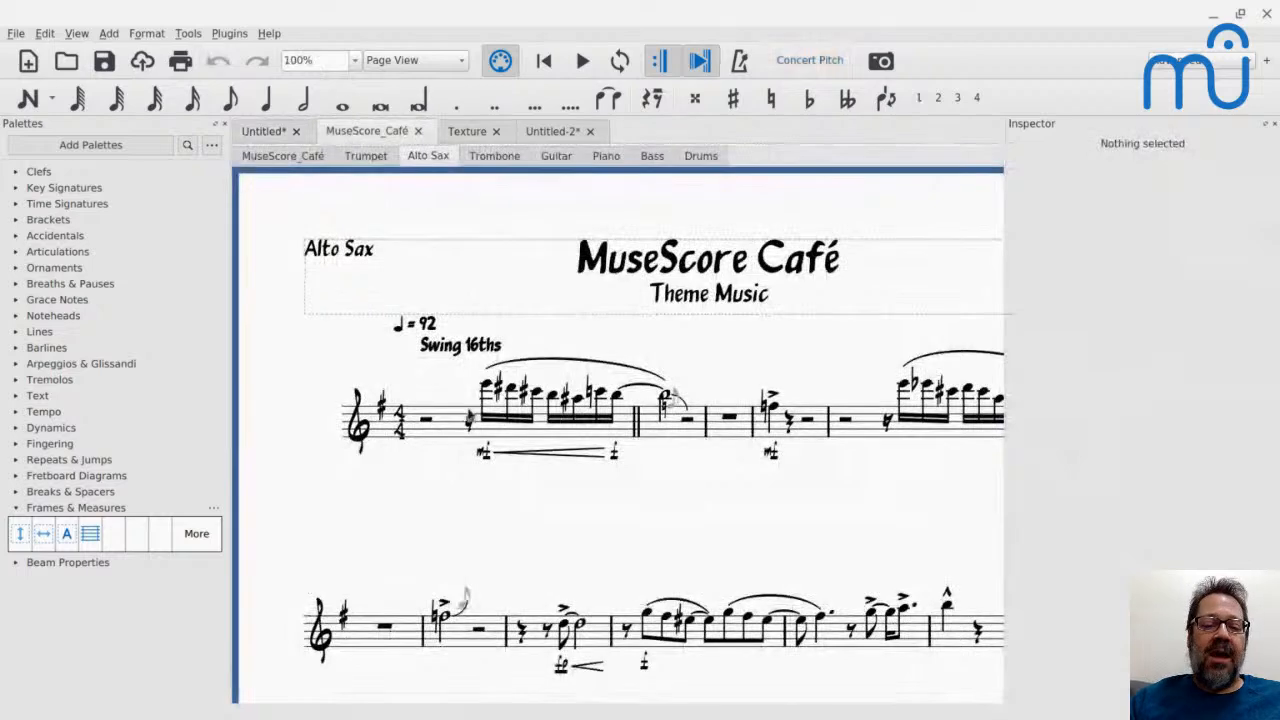
{"action": "left_click", "coordinate": [280, 157]}
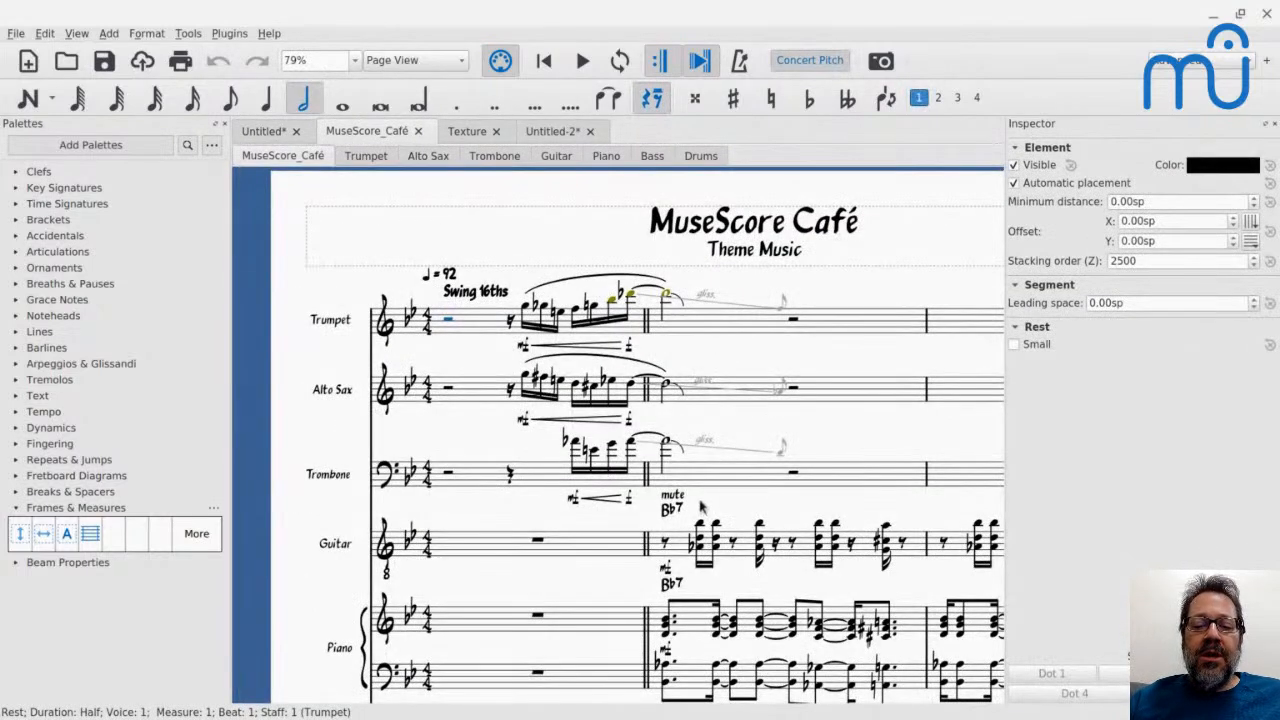
{"action": "left_click", "coordinate": [675, 499]}
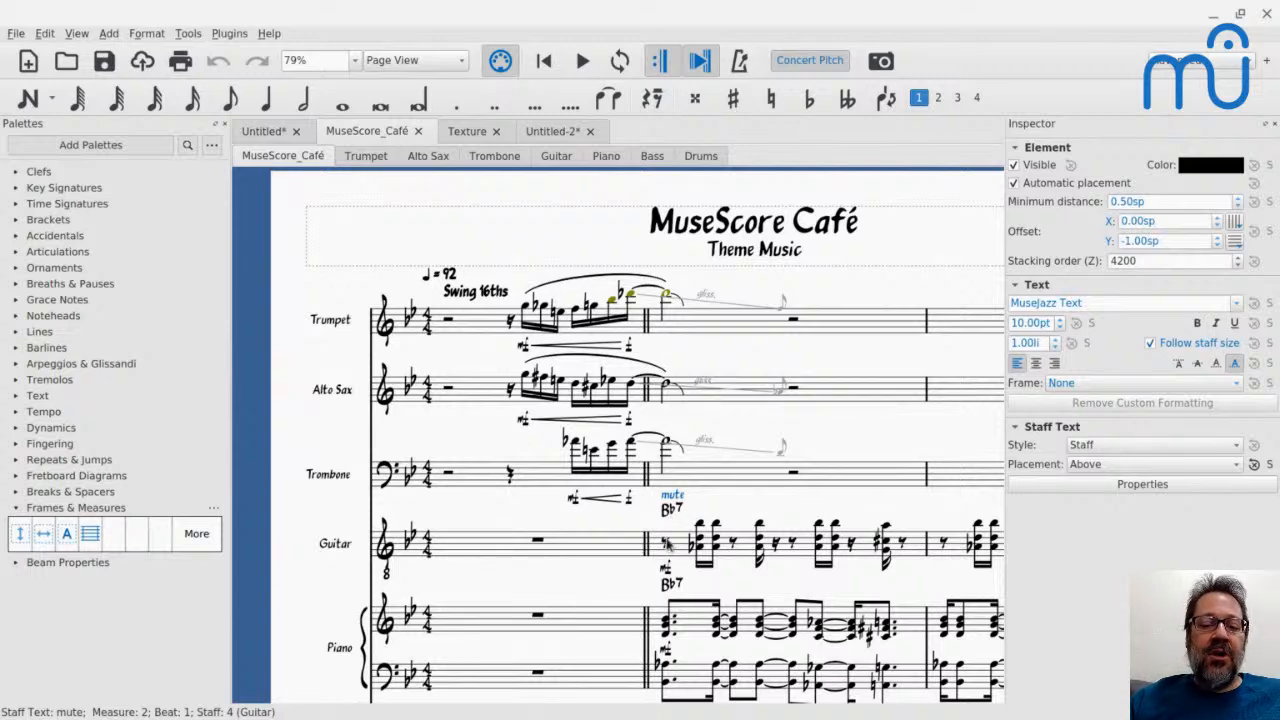
{"action": "left_click", "coordinate": [366, 155]}
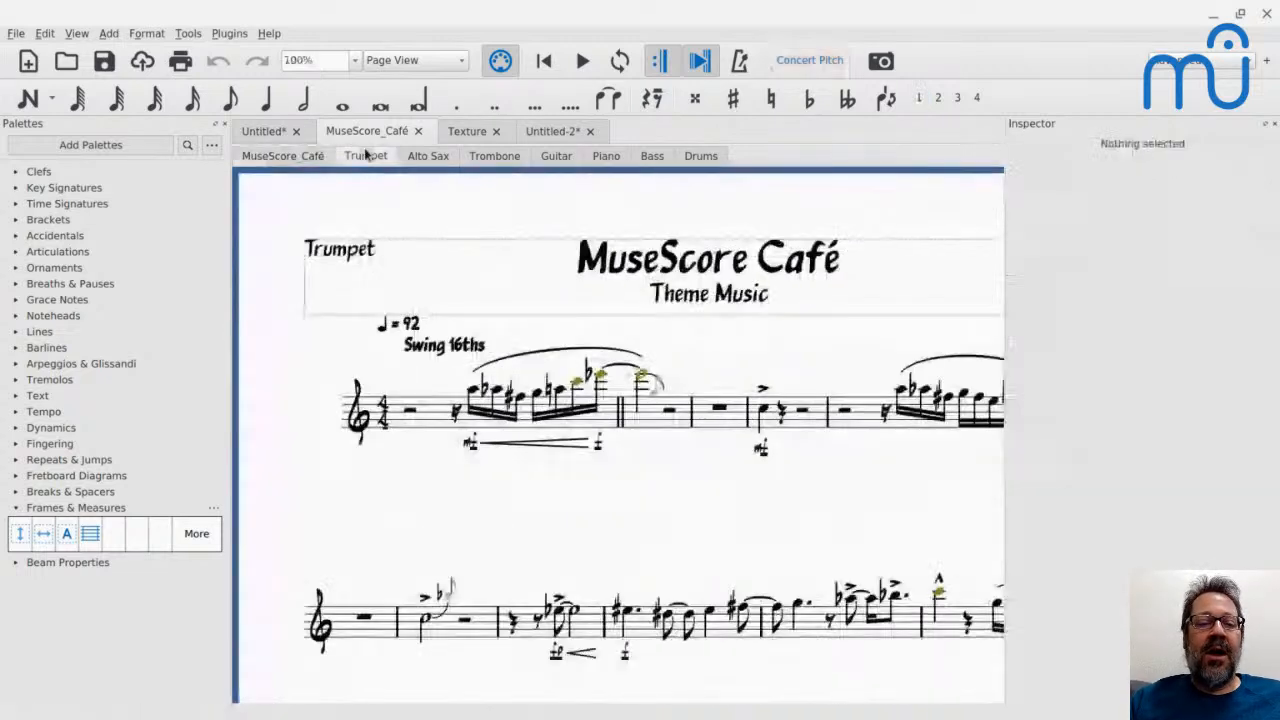
{"action": "left_click", "coordinate": [424, 158]}
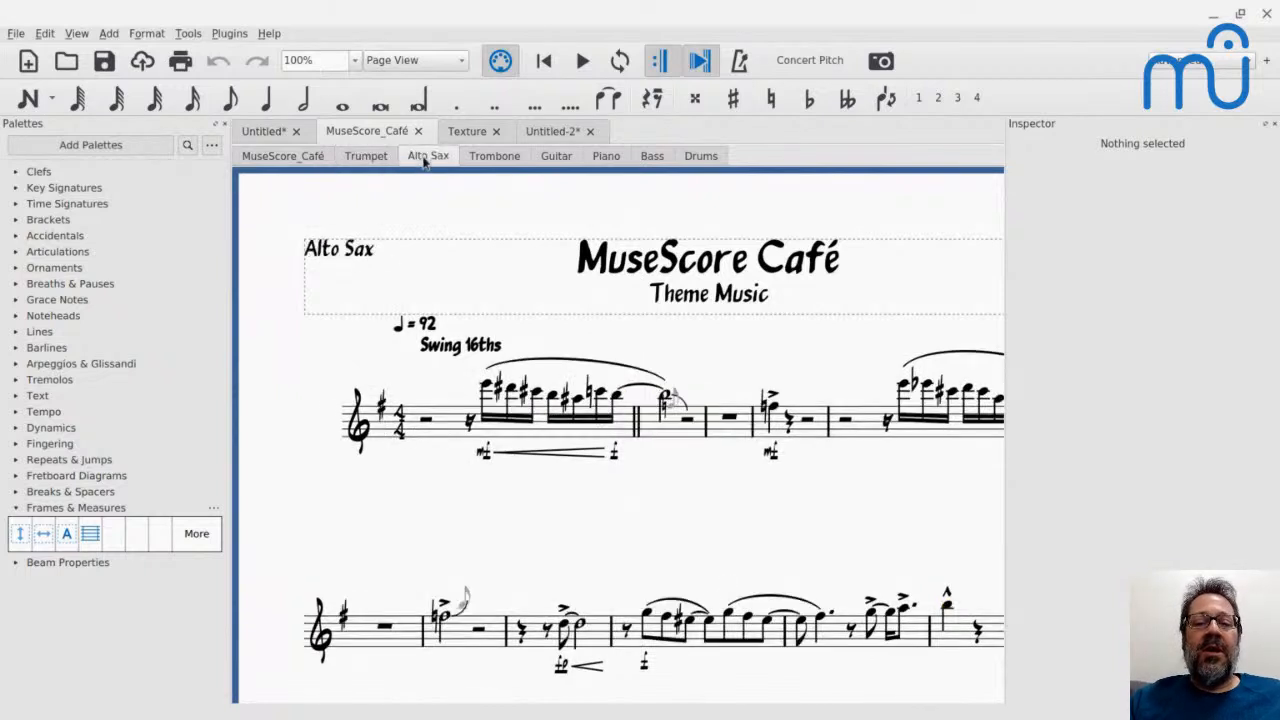
{"action": "left_click", "coordinate": [546, 168]}
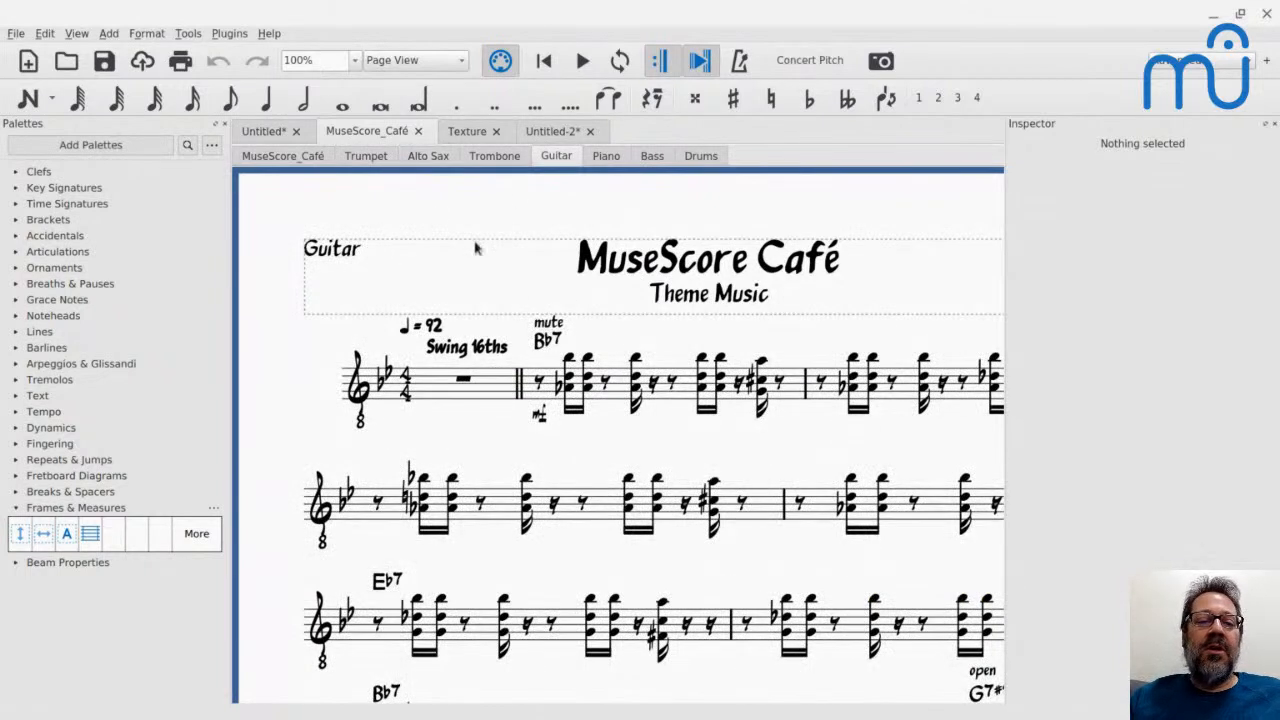
{"action": "left_click", "coordinate": [284, 158]}
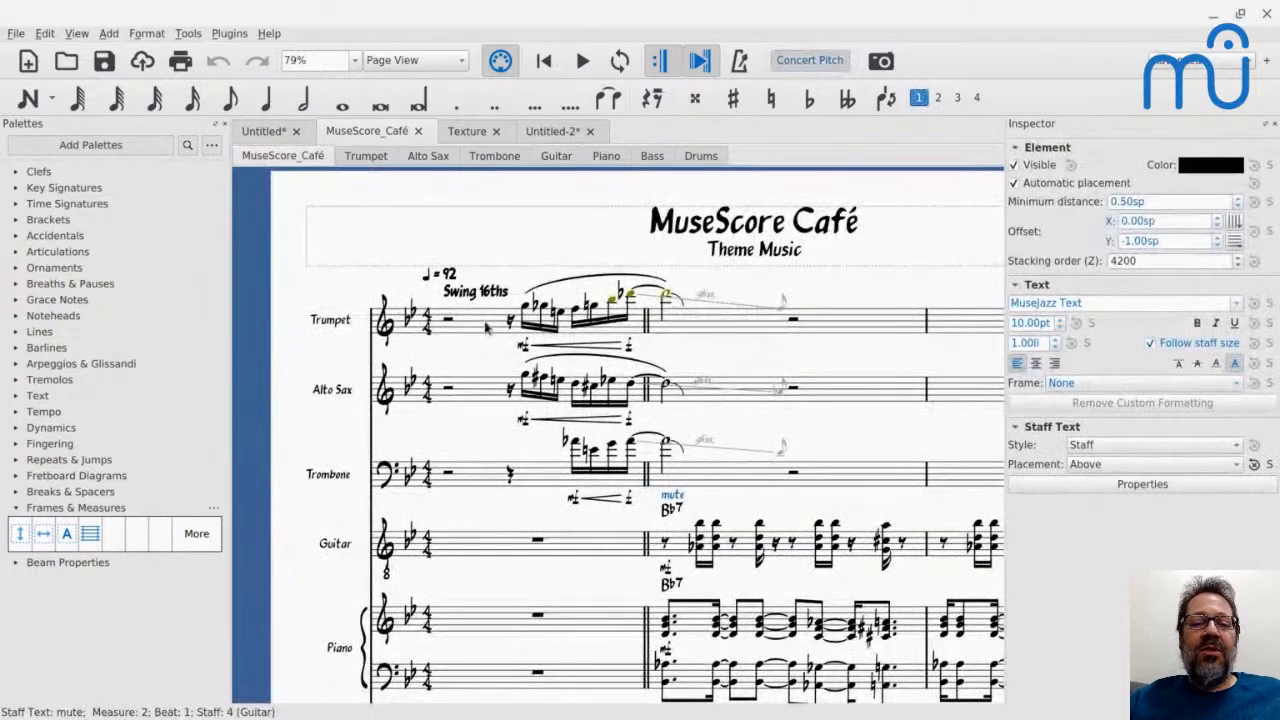
Examine the "Swing 16ths" system text in the full score and compare it in the trumpet and alto sax parts.
{"action": "scroll", "coordinate": [486, 328], "scroll_direction": "right", "scroll_amount": 1}
{"action": "left_click", "coordinate": [424, 292]}
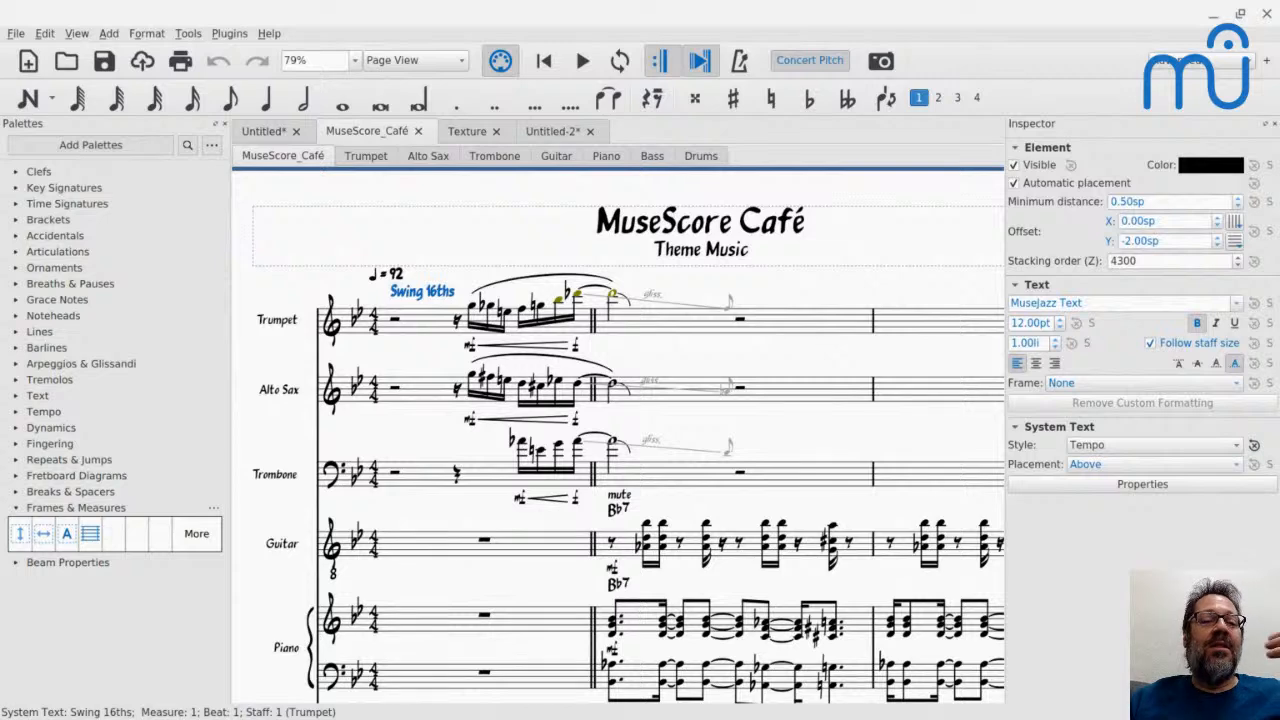
{"action": "left_click", "coordinate": [360, 157]}
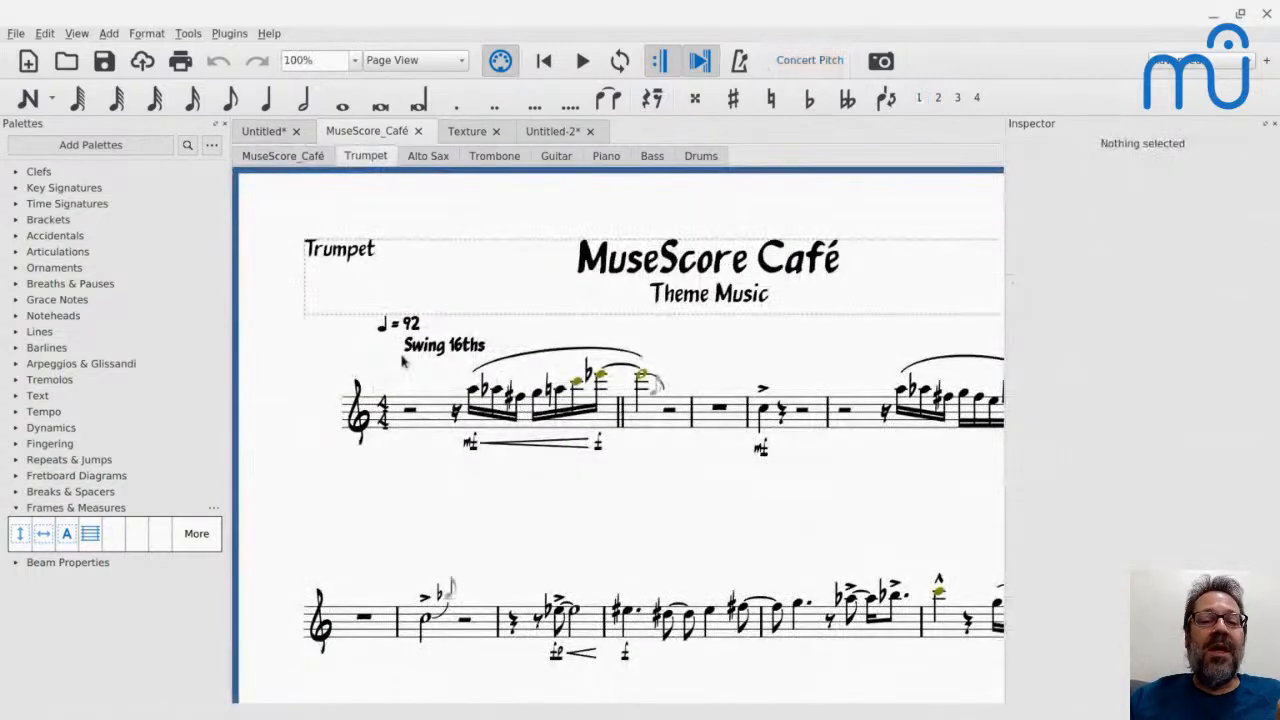
{"action": "left_click", "coordinate": [427, 160]}
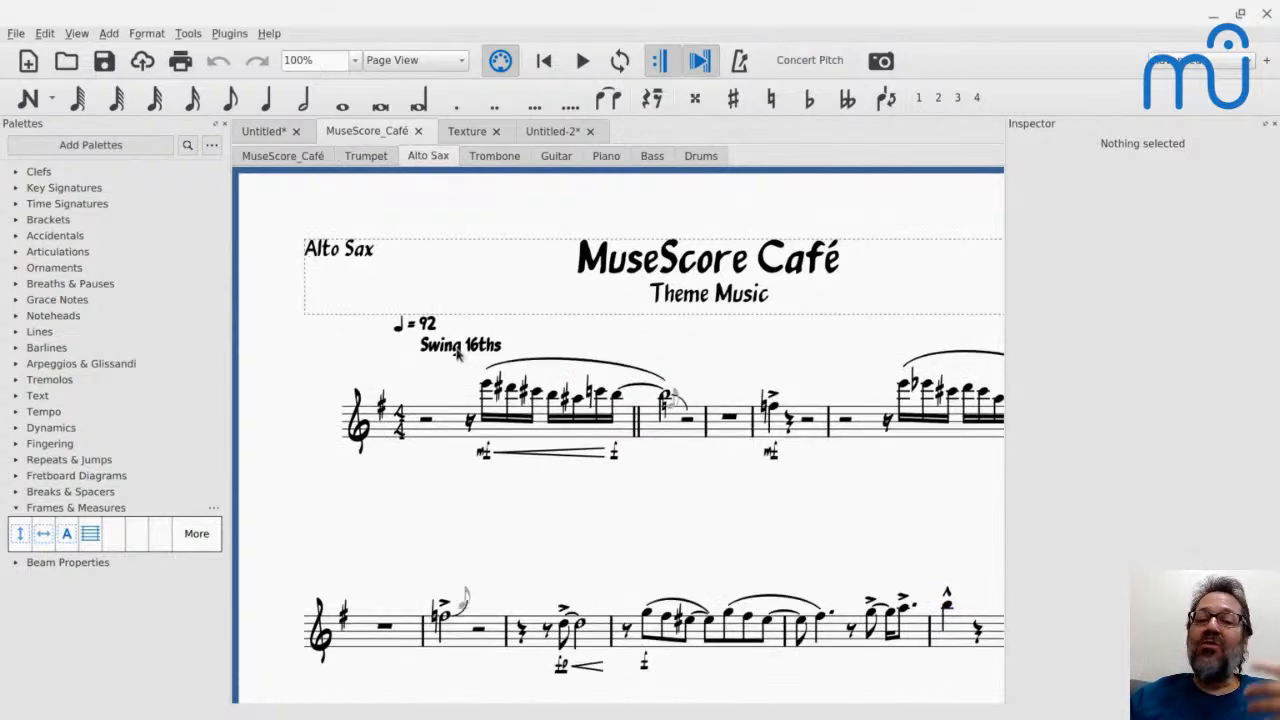
Check the YouTube Live chat, and return to MuseScore to examine the text frames between the musical examples in the Texture score.
{"action": "key", "text": "alt+Tab"}
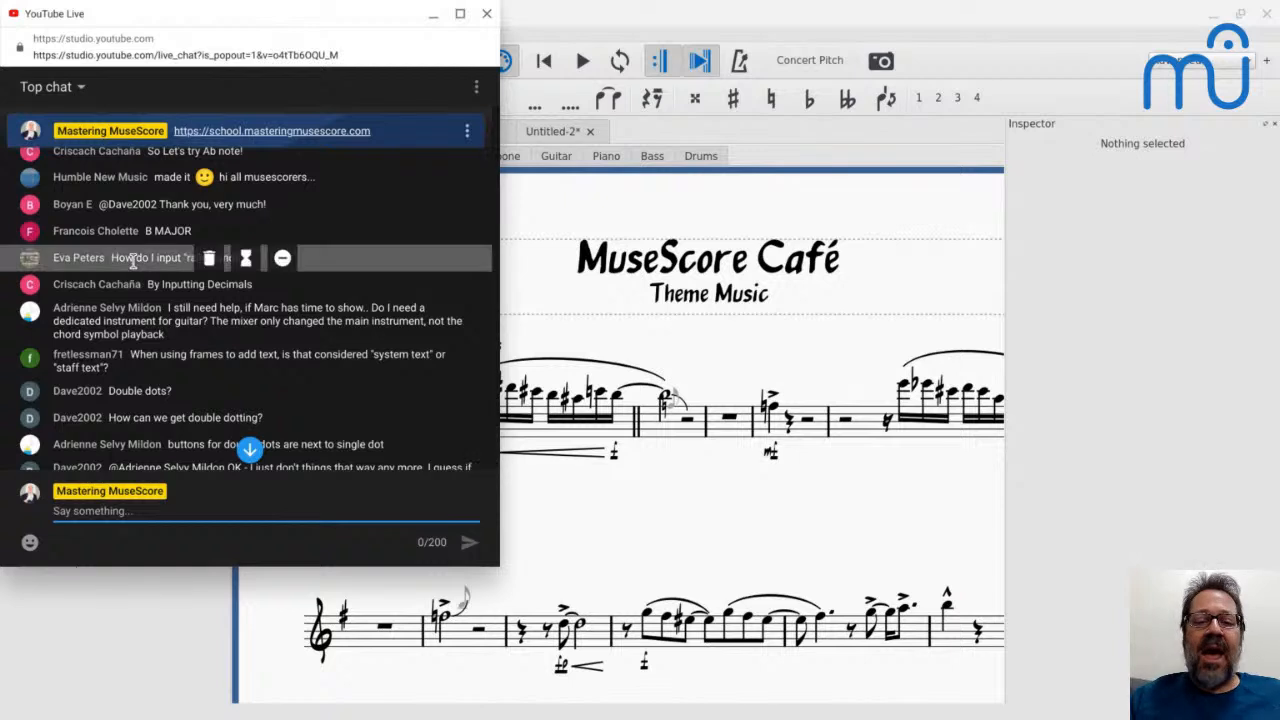
{"action": "key", "text": "alt+Tab"}
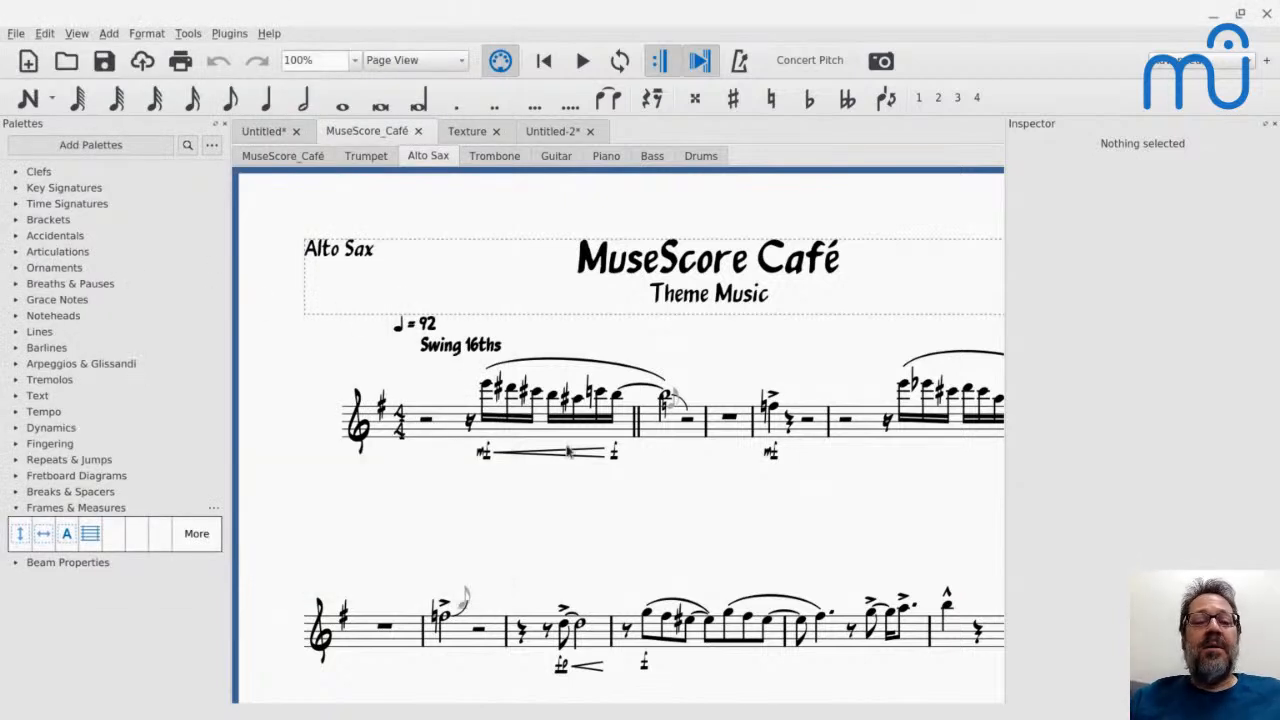
{"action": "left_click", "coordinate": [460, 131]}
{"action": "scroll", "coordinate": [863, 392], "scroll_direction": "down", "scroll_amount": 3}
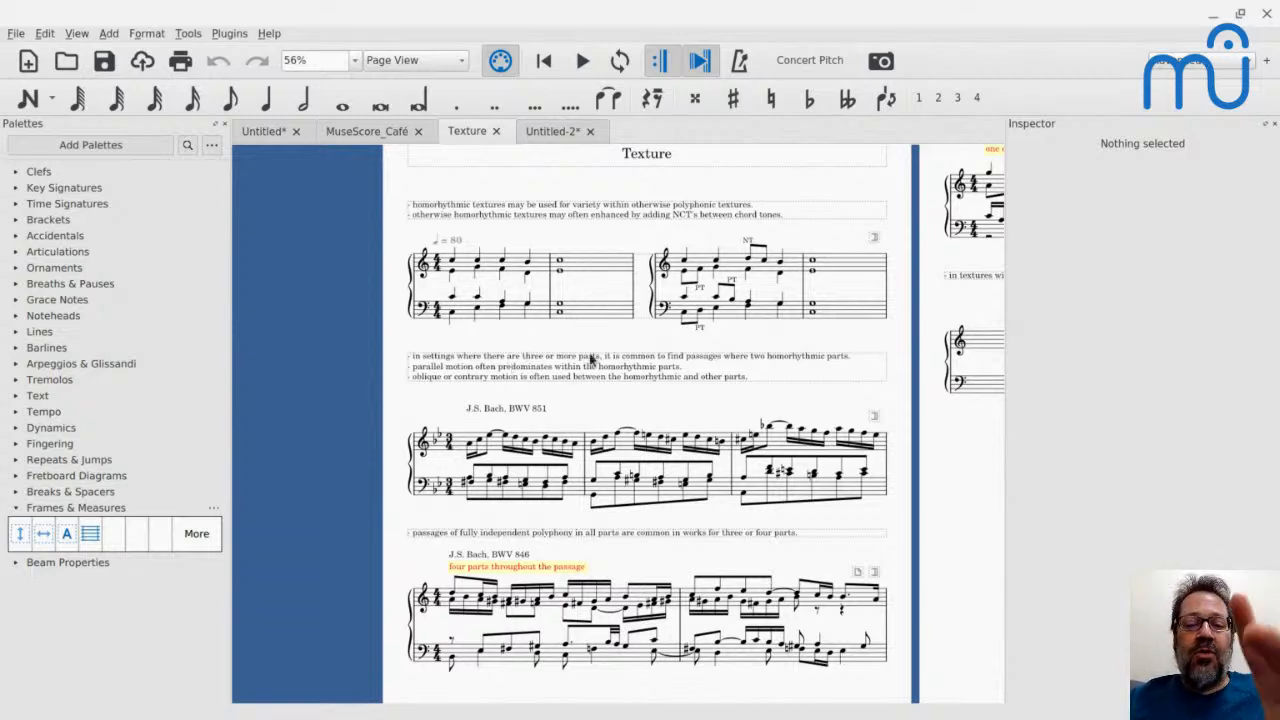
{"action": "scroll", "coordinate": [586, 322], "scroll_direction": "down", "scroll_amount": 3}
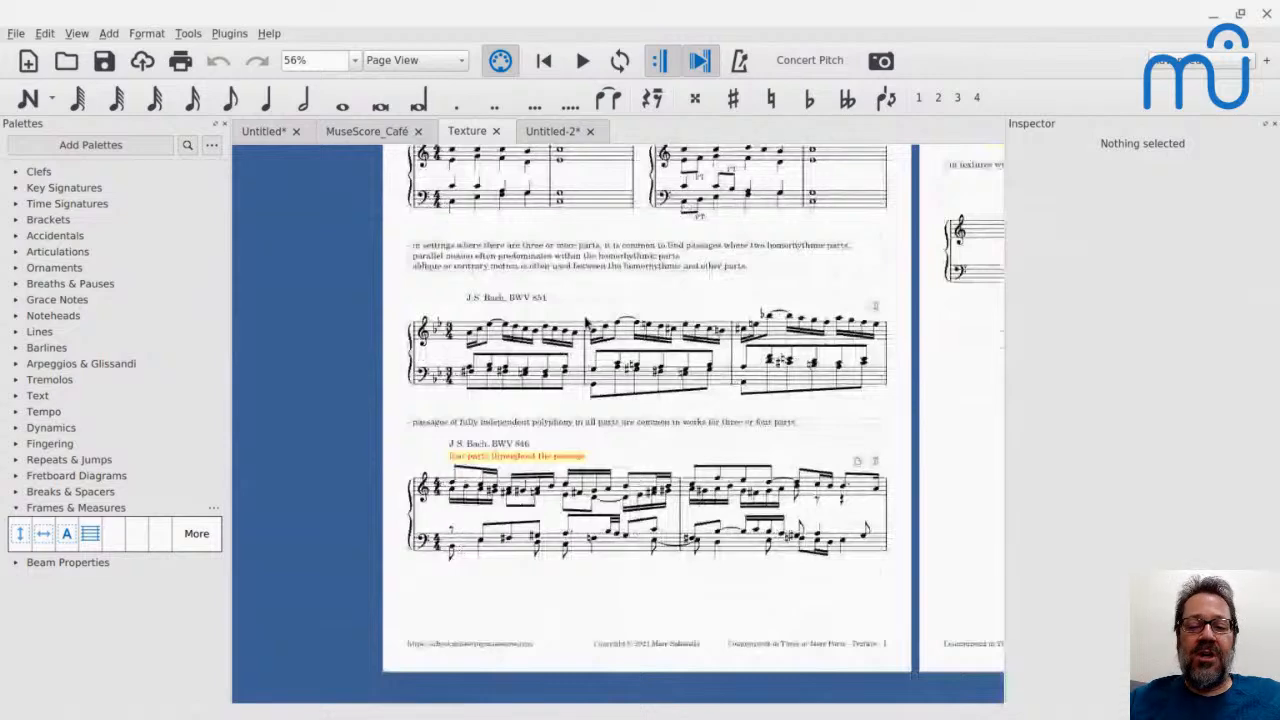
{"action": "scroll", "coordinate": [588, 324], "scroll_direction": "up", "scroll_amount": 3}
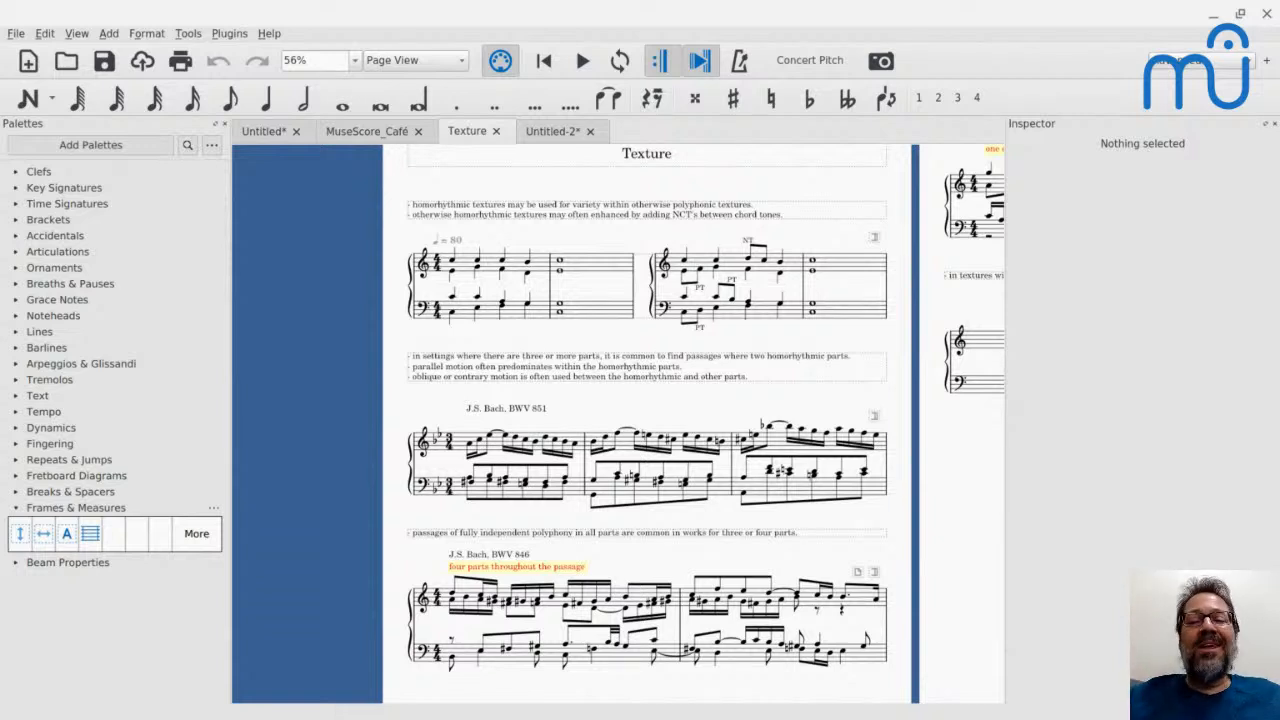
{"action": "left_click", "coordinate": [868, 368]}
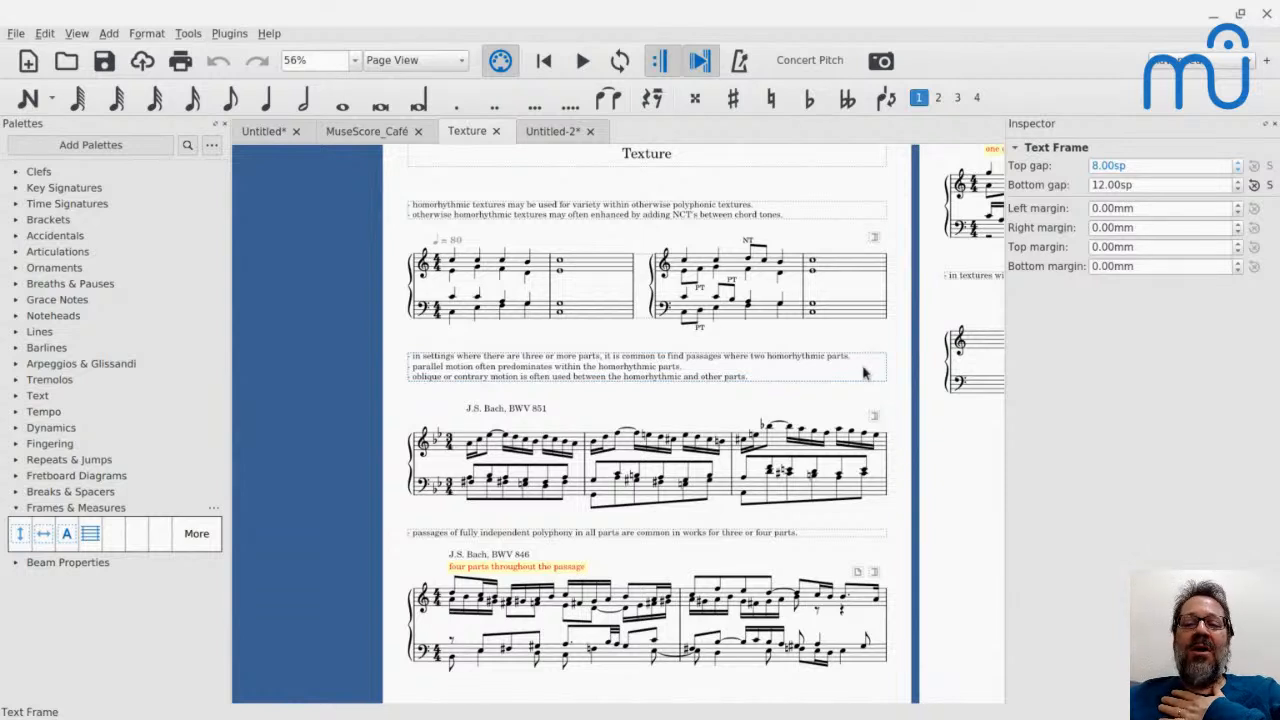
{"action": "scroll", "coordinate": [865, 373], "scroll_direction": "down", "scroll_amount": 1}
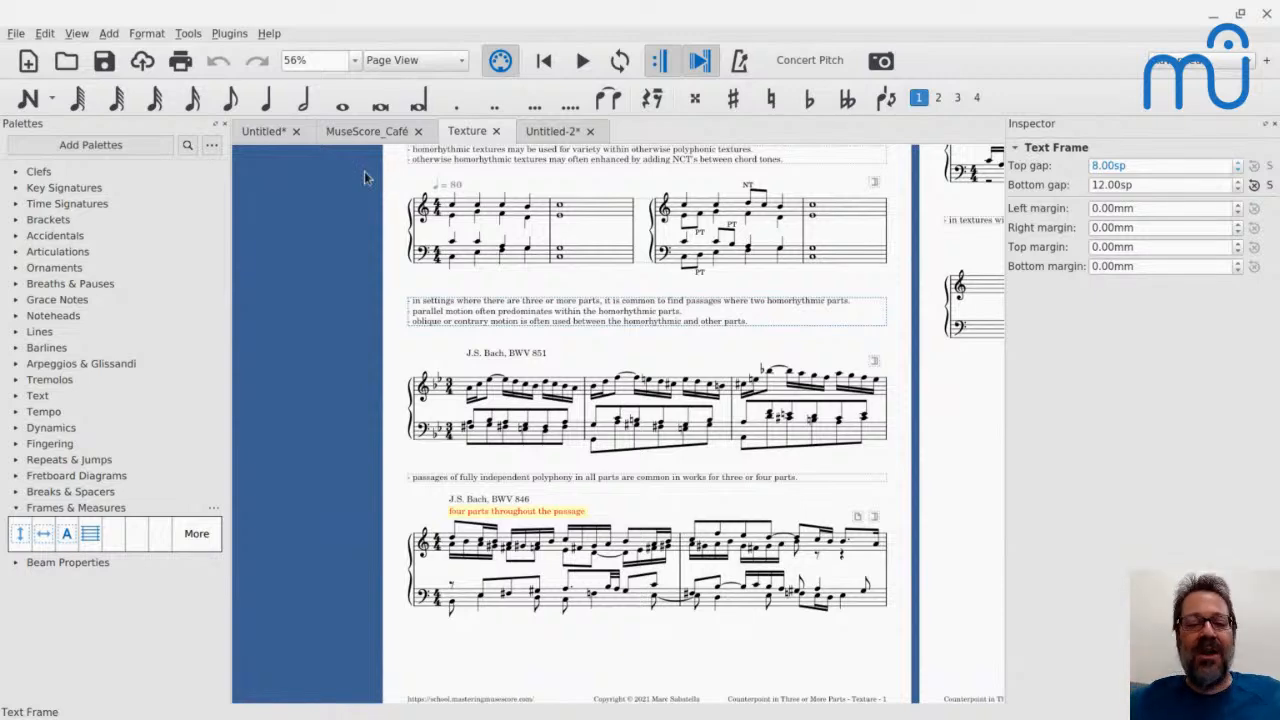
Switch to the YouTube Live chat and look back through the messages for unanswered viewer questions.
{"action": "key", "text": "alt+Tab"}
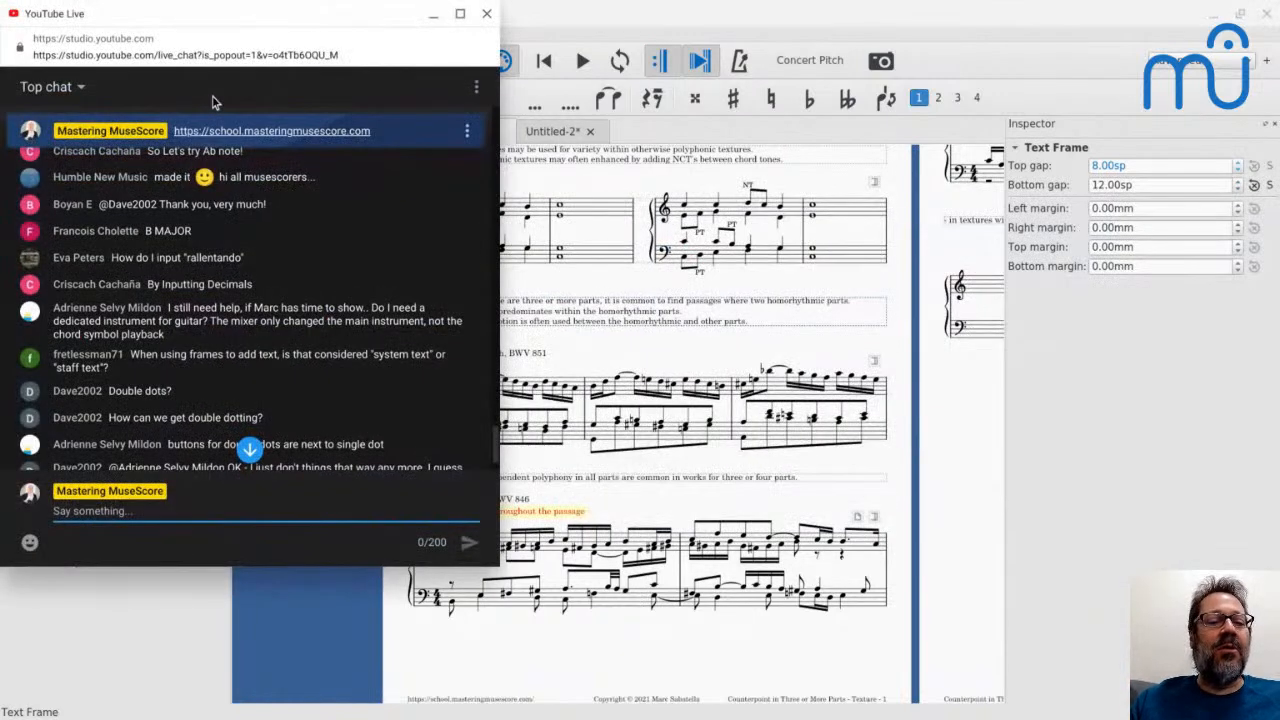
{"action": "scroll", "coordinate": [256, 249], "scroll_direction": "up", "scroll_amount": 3}
{"action": "scroll", "coordinate": [256, 249], "scroll_direction": "up", "scroll_amount": 5}
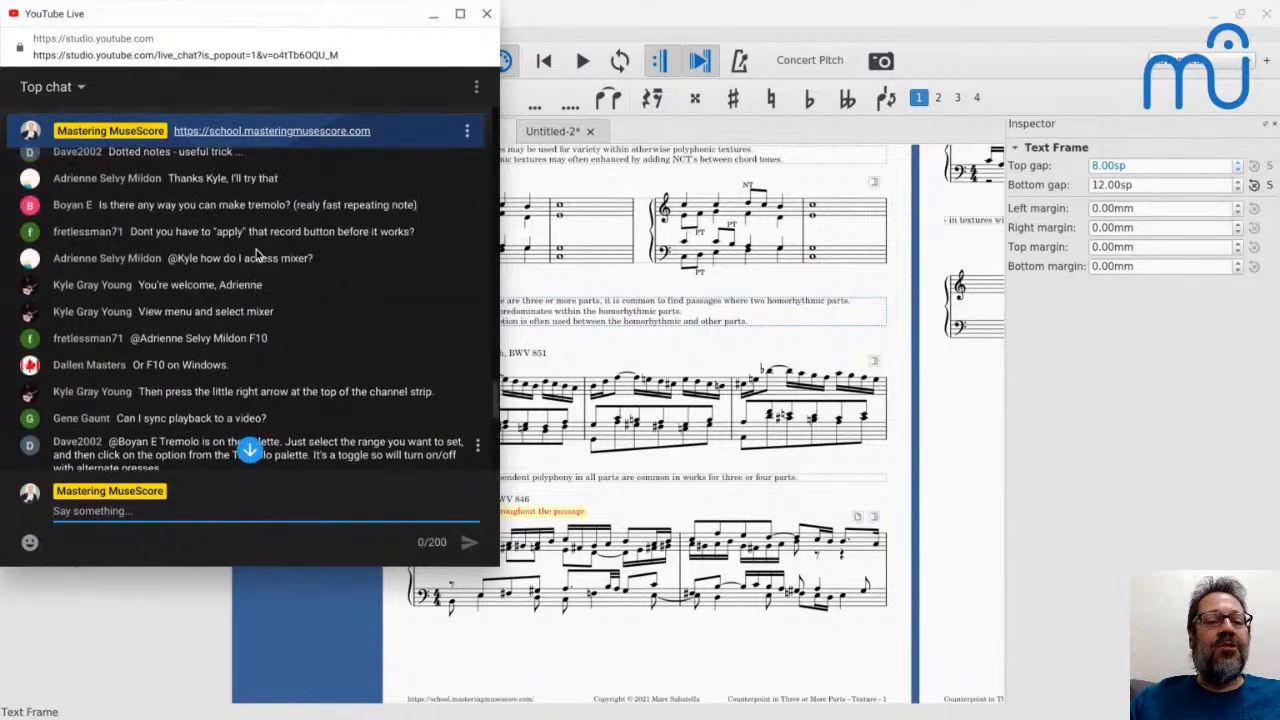
{"action": "scroll", "coordinate": [249, 308], "scroll_direction": "down", "scroll_amount": 8}
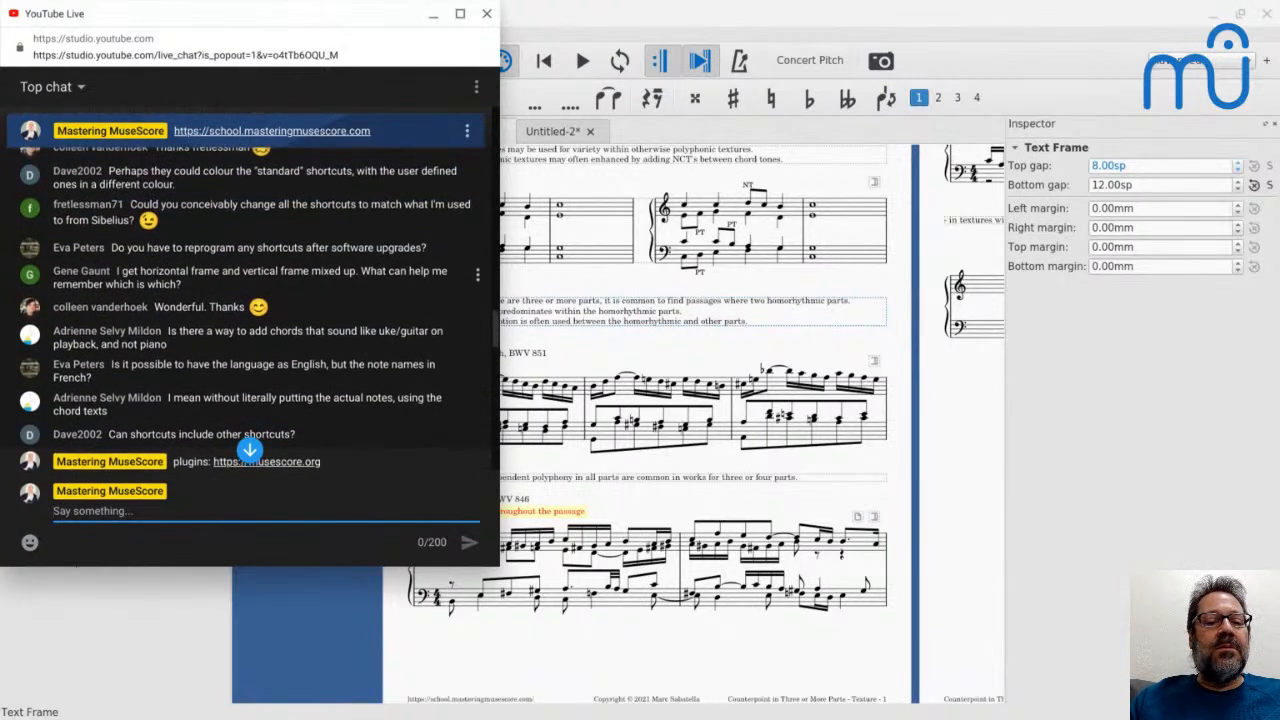
{"action": "scroll", "coordinate": [249, 308], "scroll_direction": "down", "scroll_amount": 2}
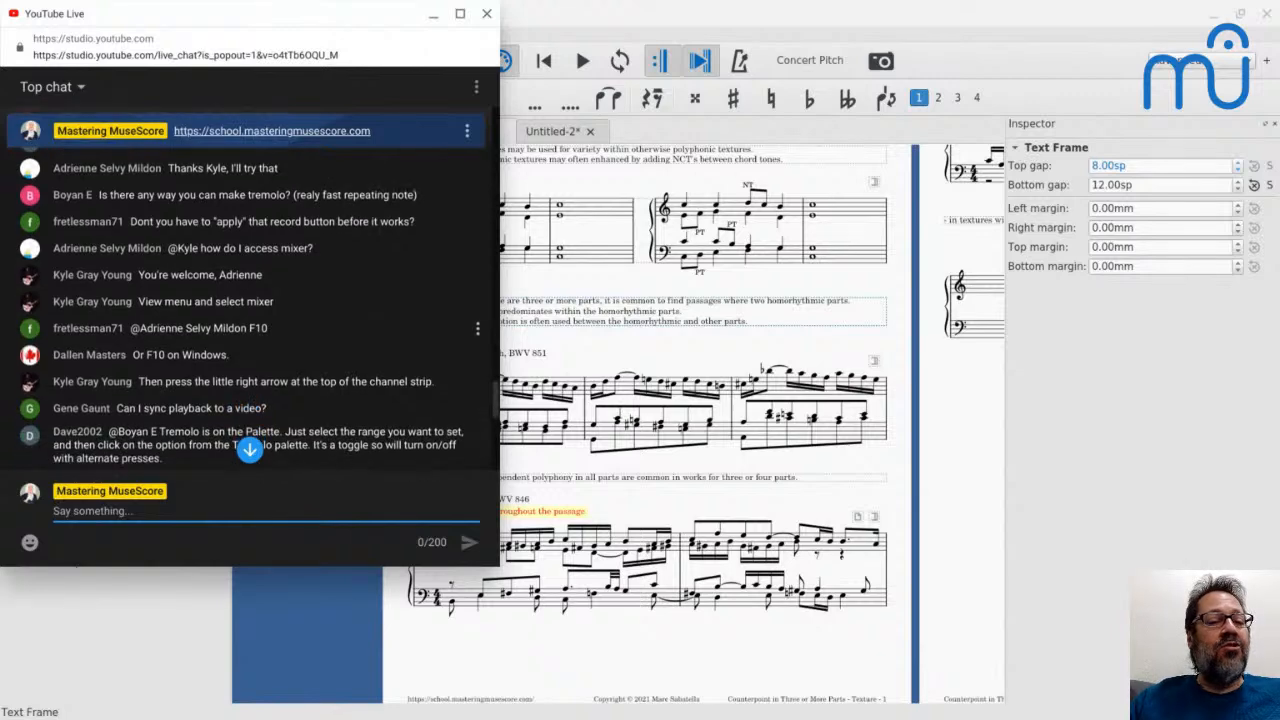
In the Untitled-2 score, enter a whole-note C5 in measure 2 of Violin I, and leave note input.
{"action": "left_click", "coordinate": [548, 137]}
{"action": "left_click", "coordinate": [506, 378]}
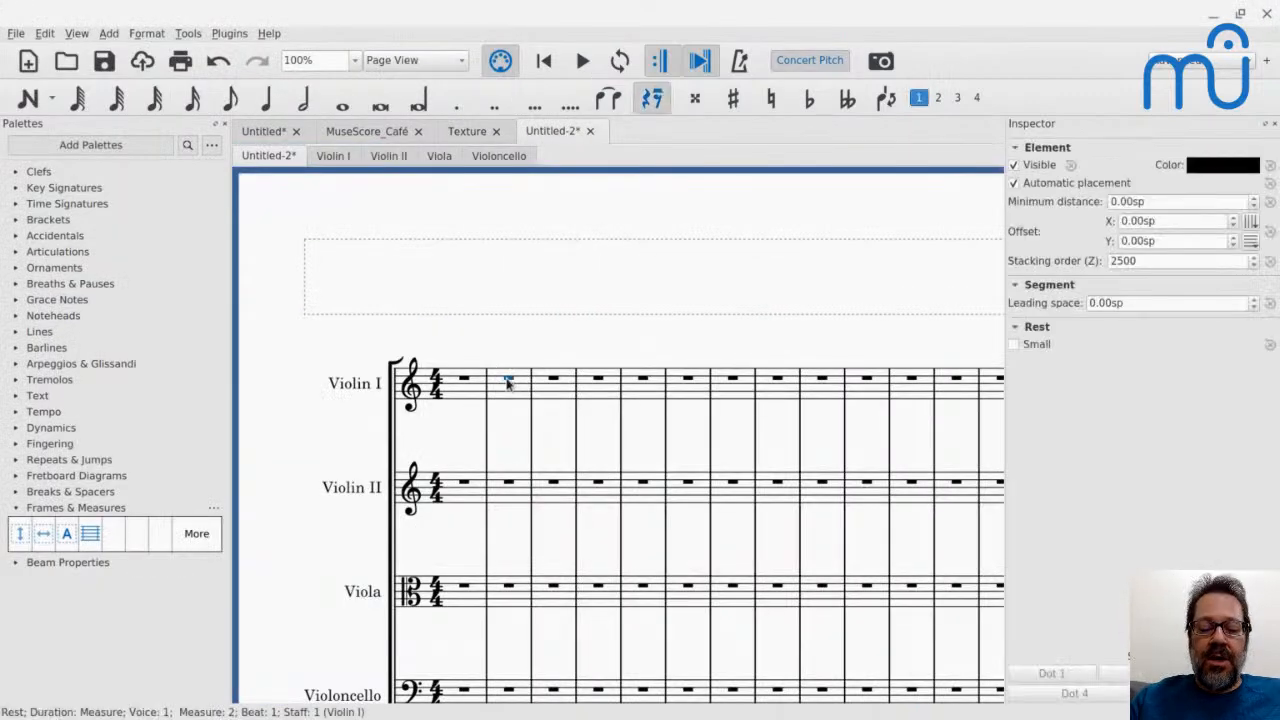
{"action": "key", "text": "n"}
{"action": "key", "text": "7"}
{"action": "key", "text": "c"}
{"action": "key", "text": "Escape"}
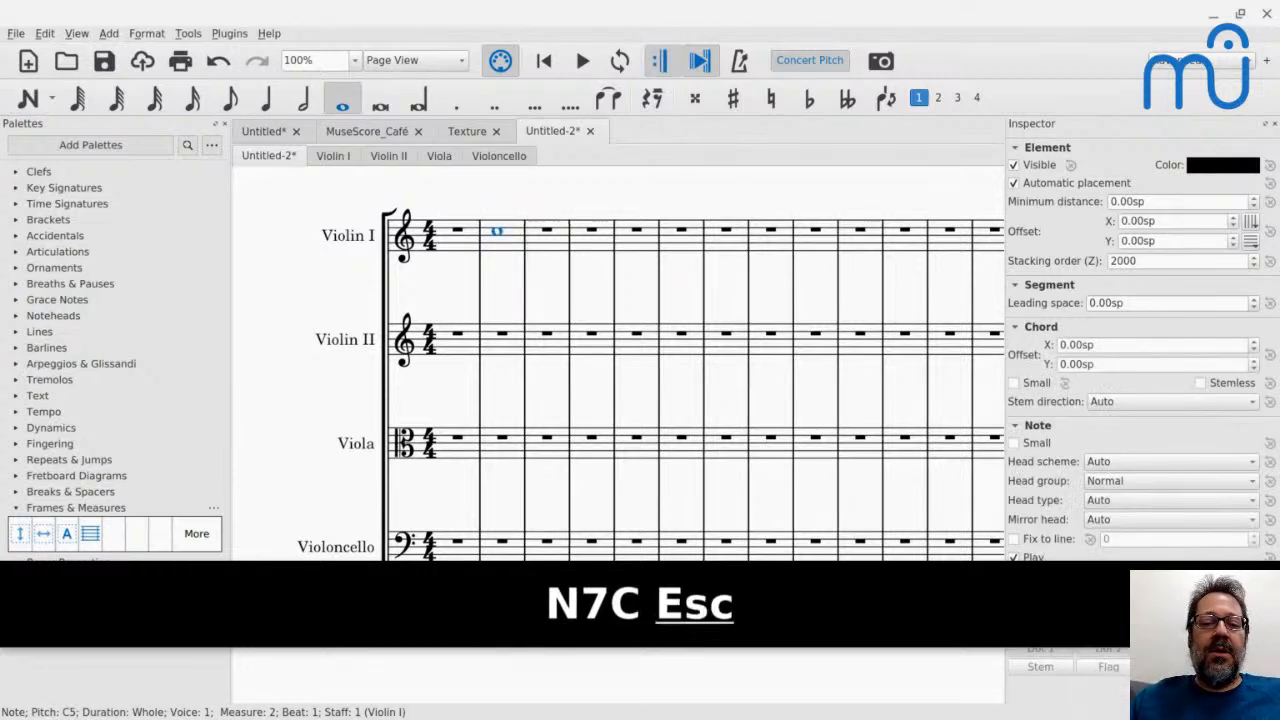
Try the four-stroke tremolo on the whole note in measure 2, play it back, and undo it.
{"action": "left_click", "coordinate": [15, 380]}
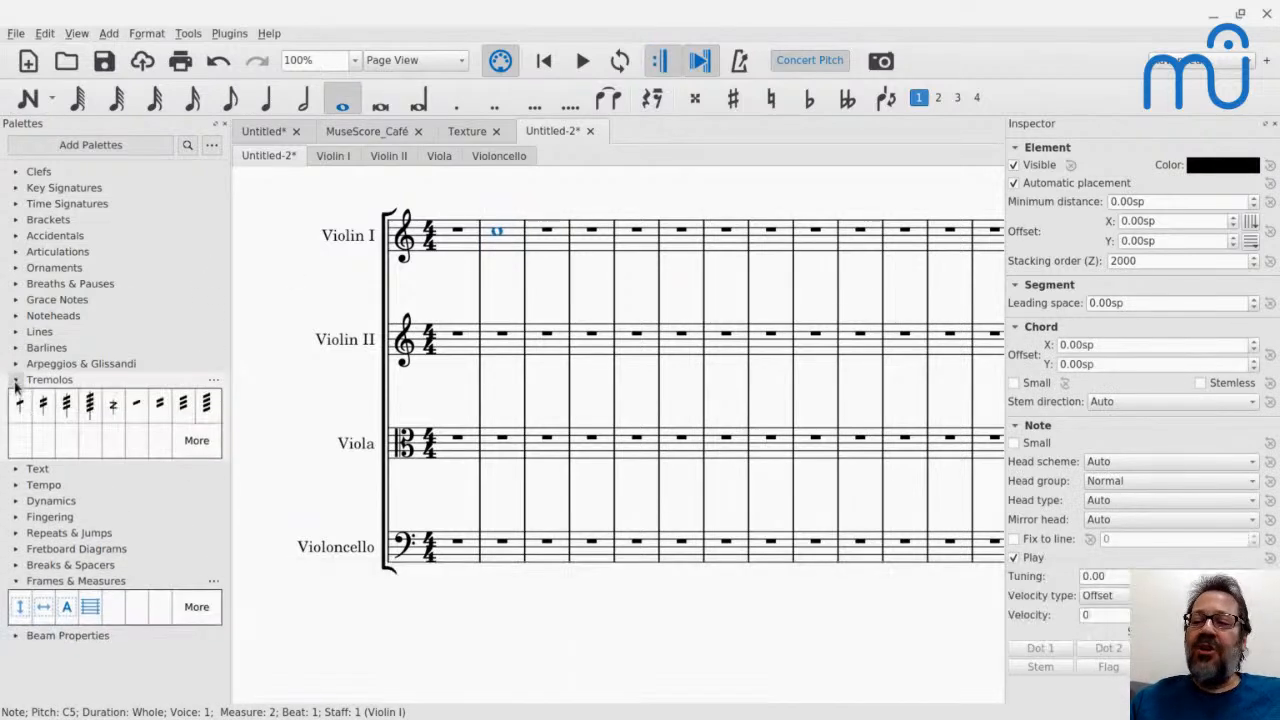
{"action": "left_click", "coordinate": [89, 403]}
{"action": "key", "text": "space"}
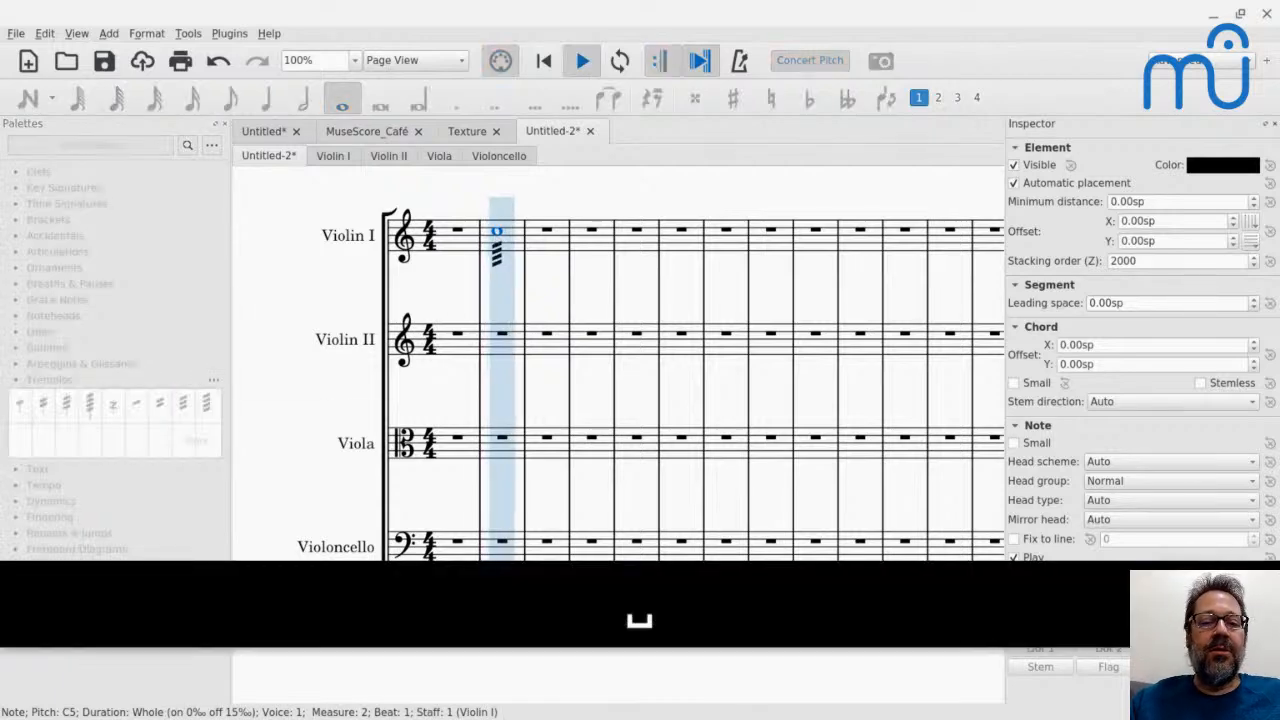
{"action": "key", "text": "space"}
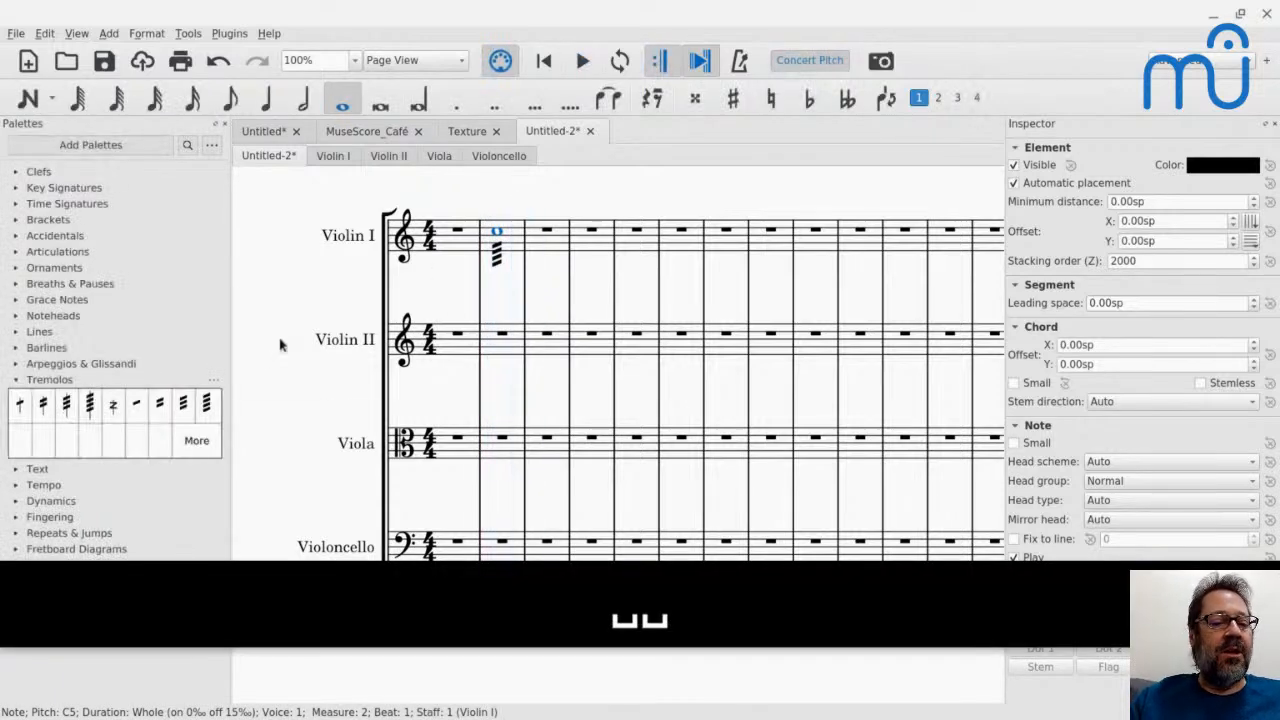
{"action": "key", "text": "ctrl+z"}
Try the two-stroke tremolo on the same whole note, play it back, and undo it.
{"action": "left_click", "coordinate": [43, 410]}
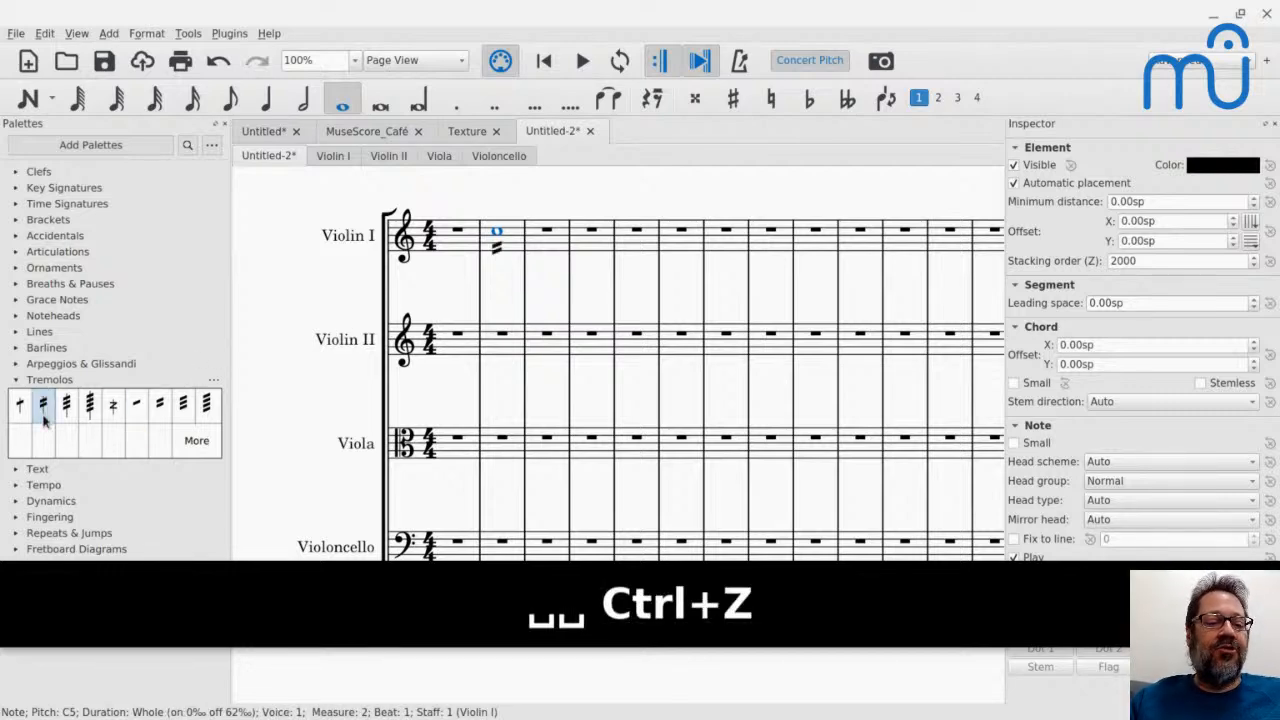
{"action": "key", "text": "space"}
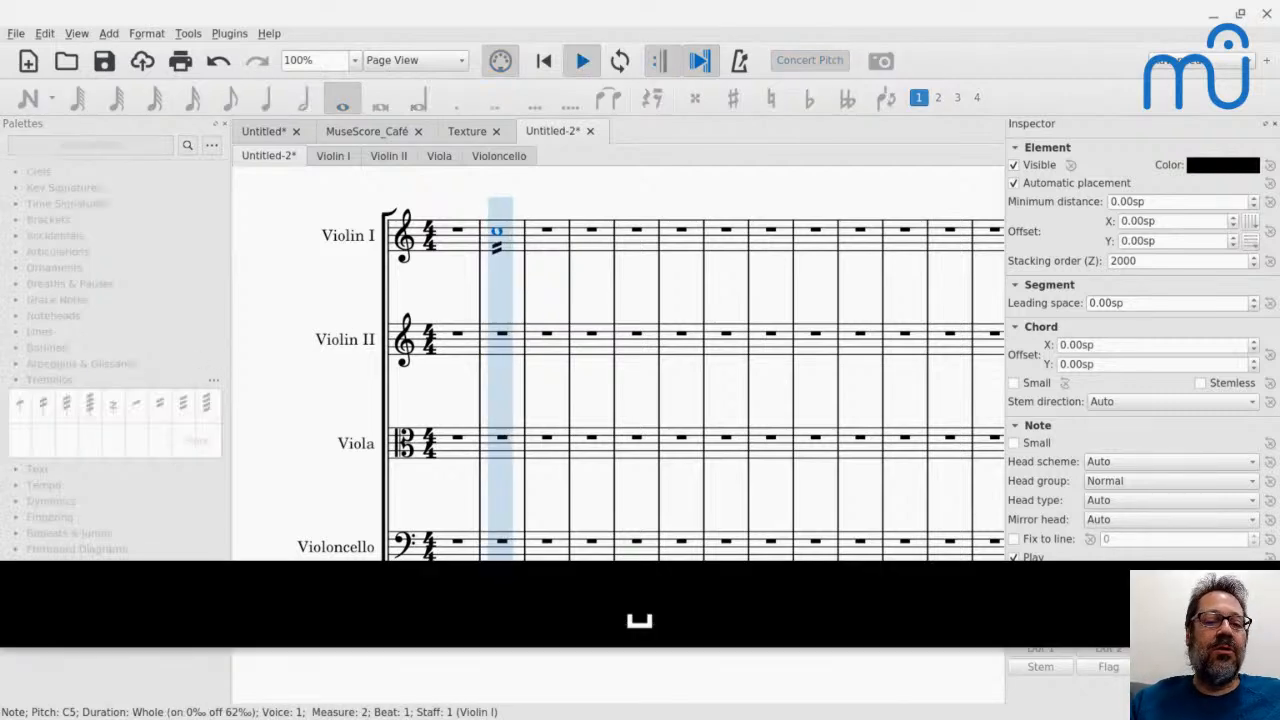
{"action": "key", "text": "space"}
{"action": "key", "text": "ctrl+z"}
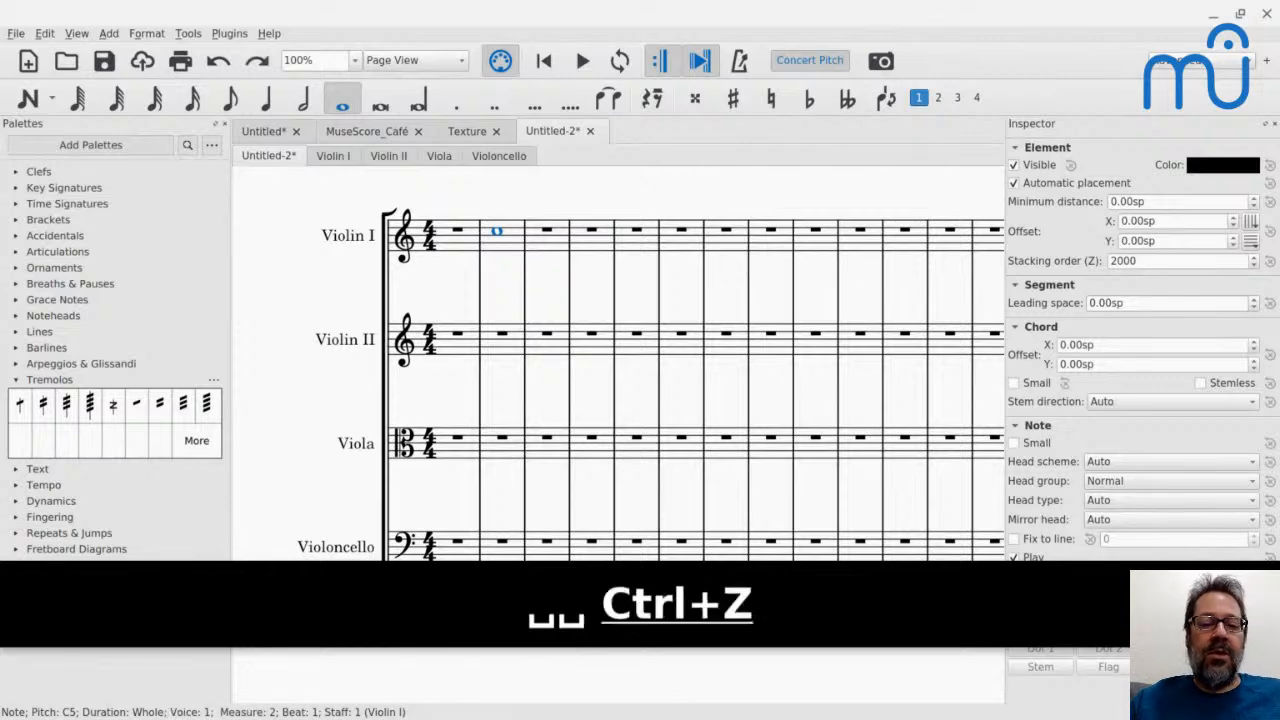
Add the one-stroke tremolo to the Violin I whole note in measure 2 and play it back.
{"action": "left_click", "coordinate": [20, 404]}
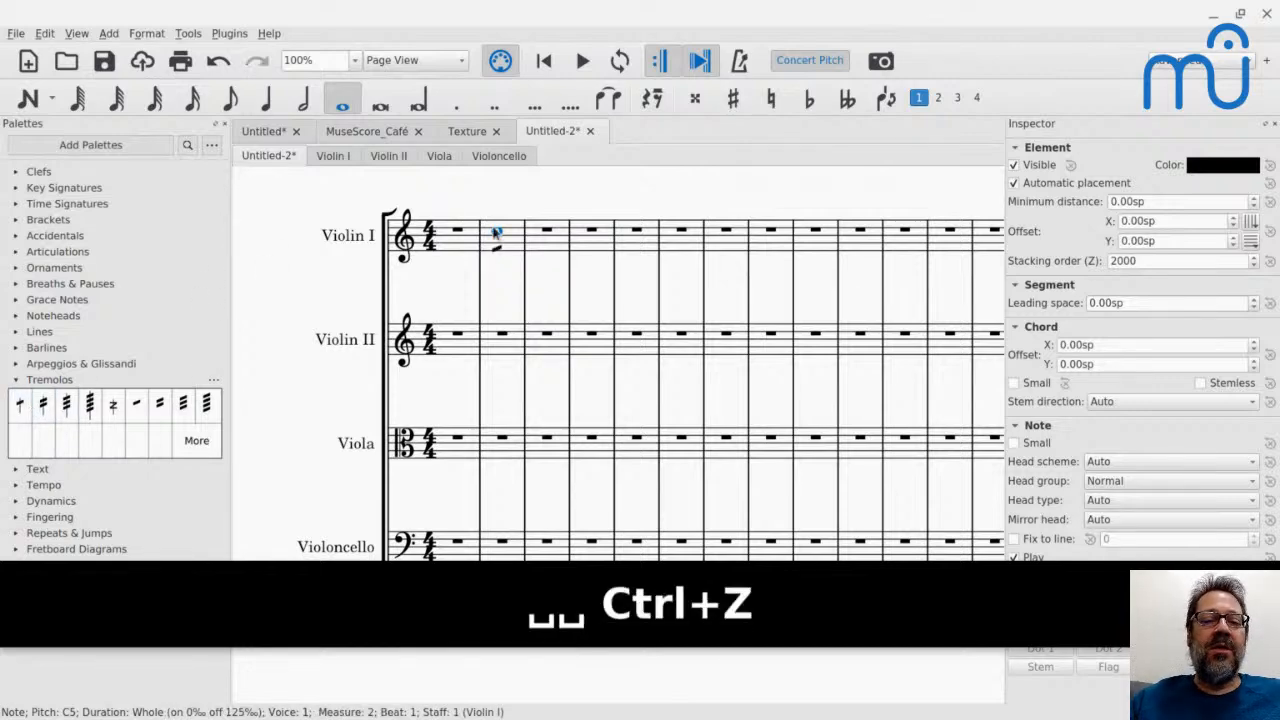
{"action": "key", "text": "space"}
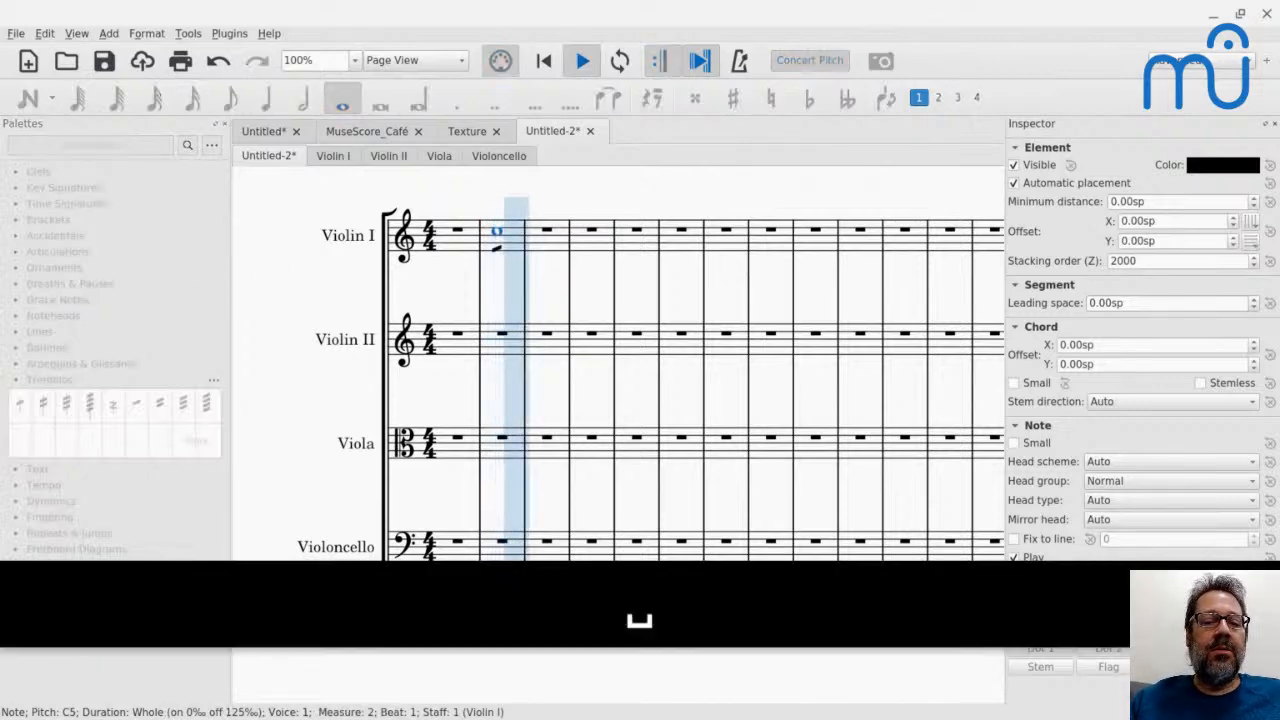
{"action": "key", "text": "space"}
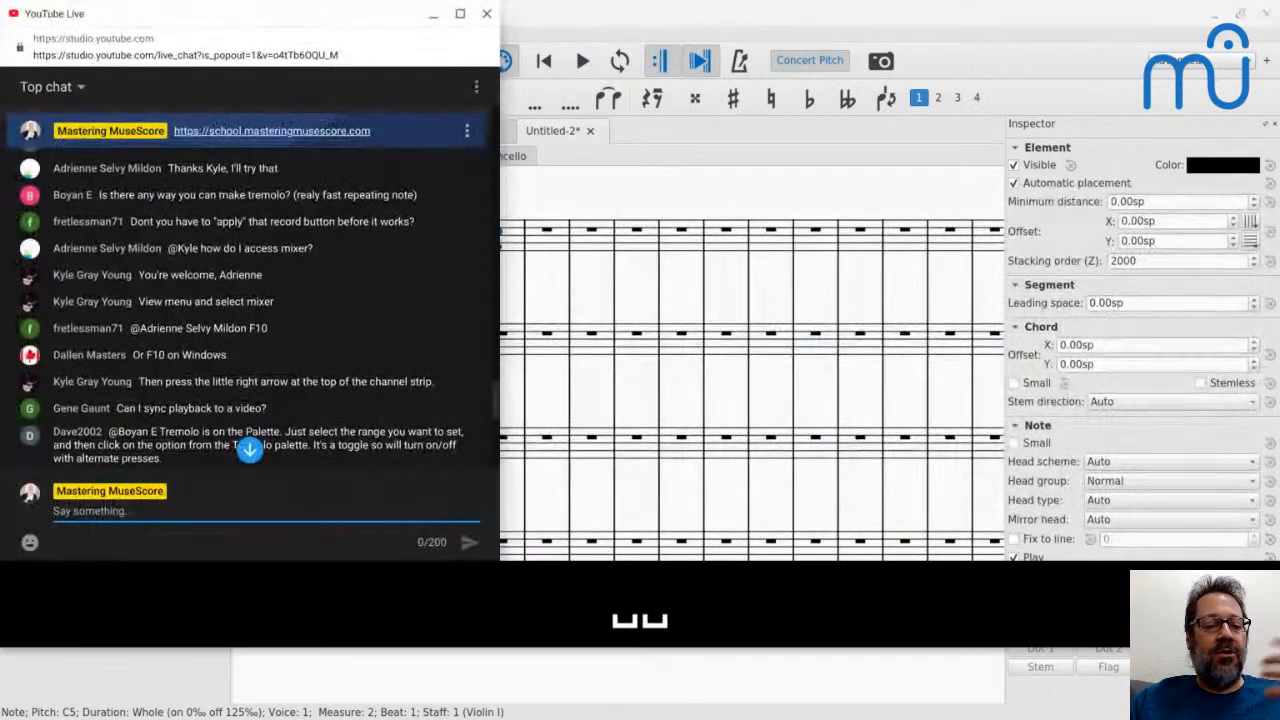
Read on through the YouTube Live chat to the question about adding a Creative Commons graphic to the footer.
{"action": "scroll", "coordinate": [174, 432], "scroll_direction": "down", "scroll_amount": 2}
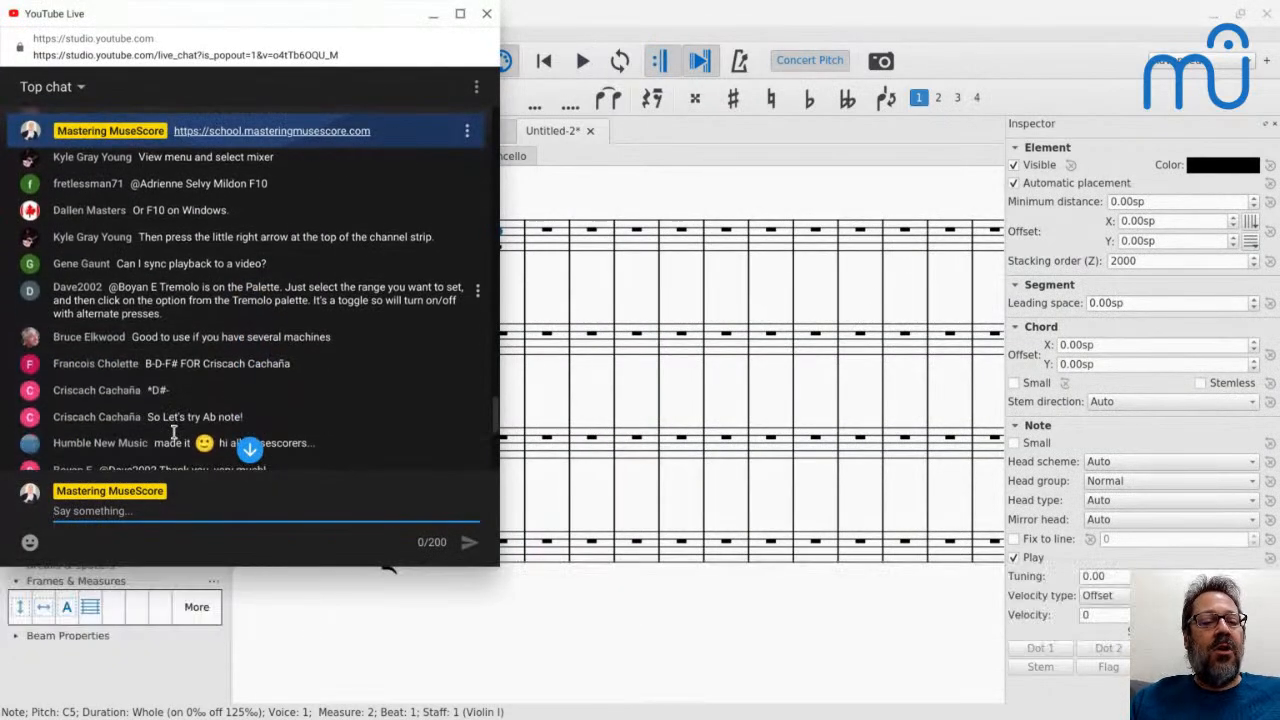
{"action": "scroll", "coordinate": [174, 432], "scroll_direction": "down", "scroll_amount": 1}
{"action": "scroll", "coordinate": [174, 432], "scroll_direction": "down", "scroll_amount": 4}
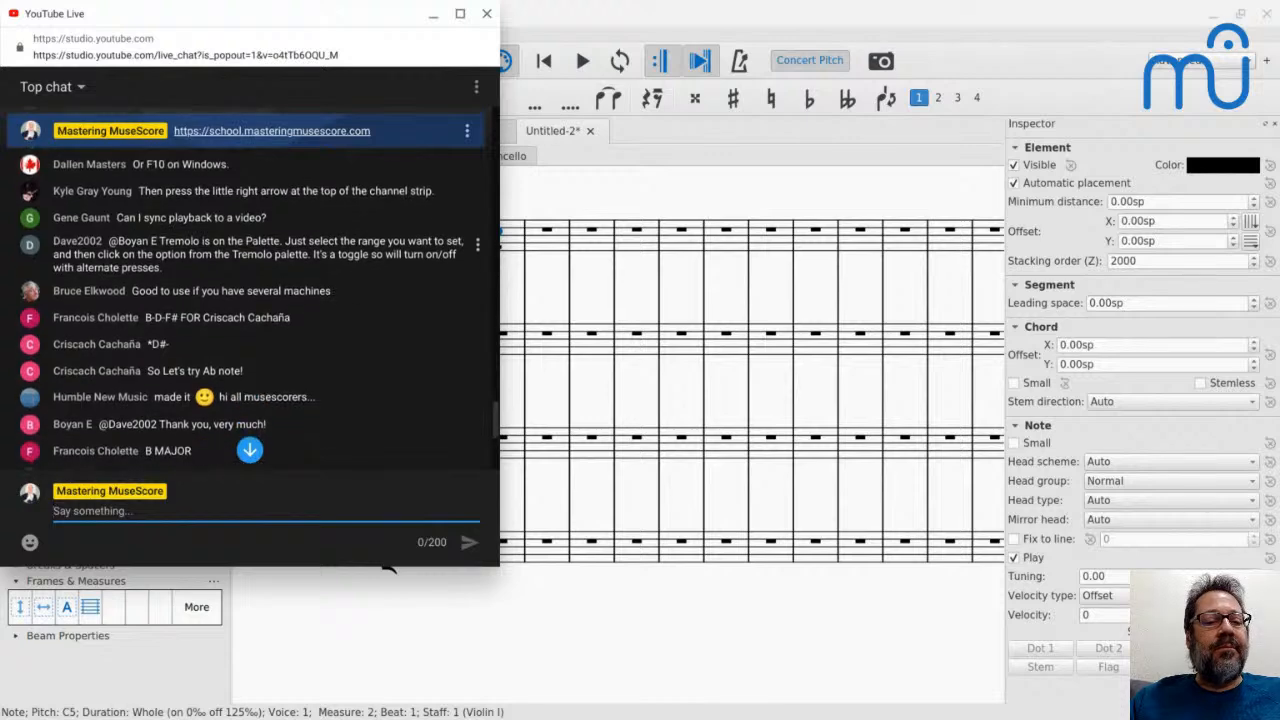
{"action": "scroll", "coordinate": [174, 432], "scroll_direction": "down", "scroll_amount": 3}
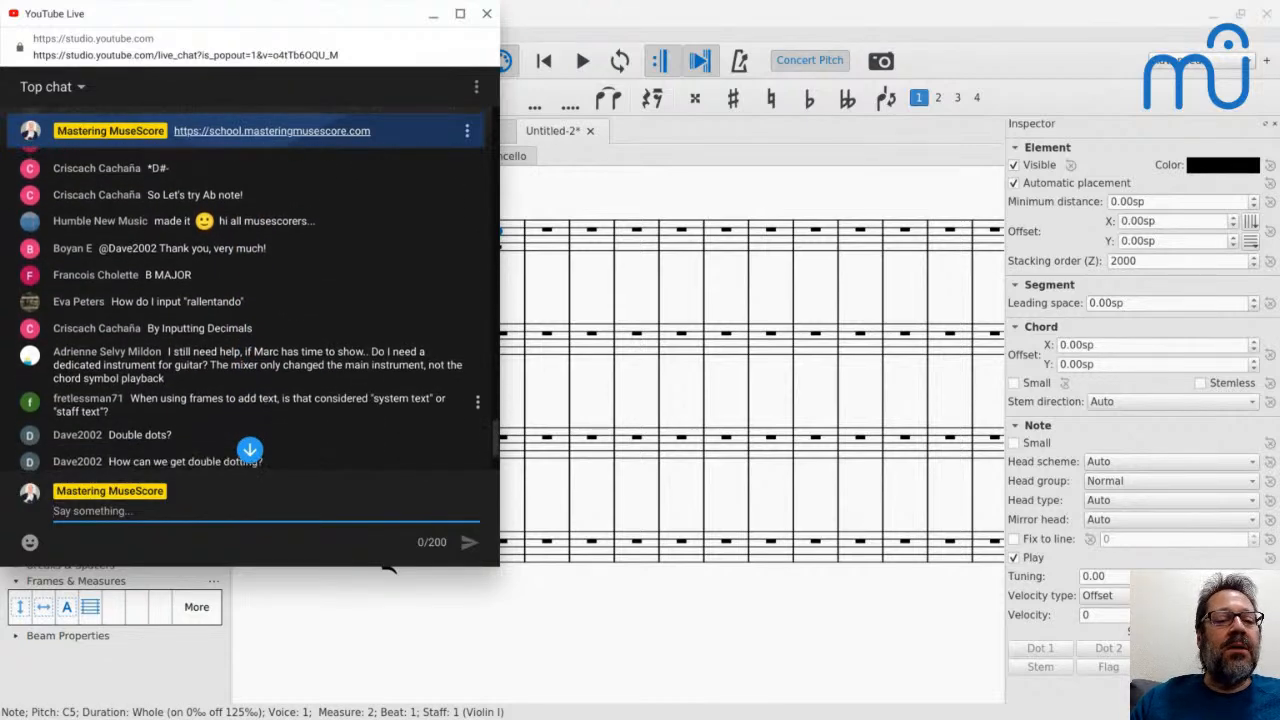
{"action": "scroll", "coordinate": [174, 432], "scroll_direction": "down", "scroll_amount": 3}
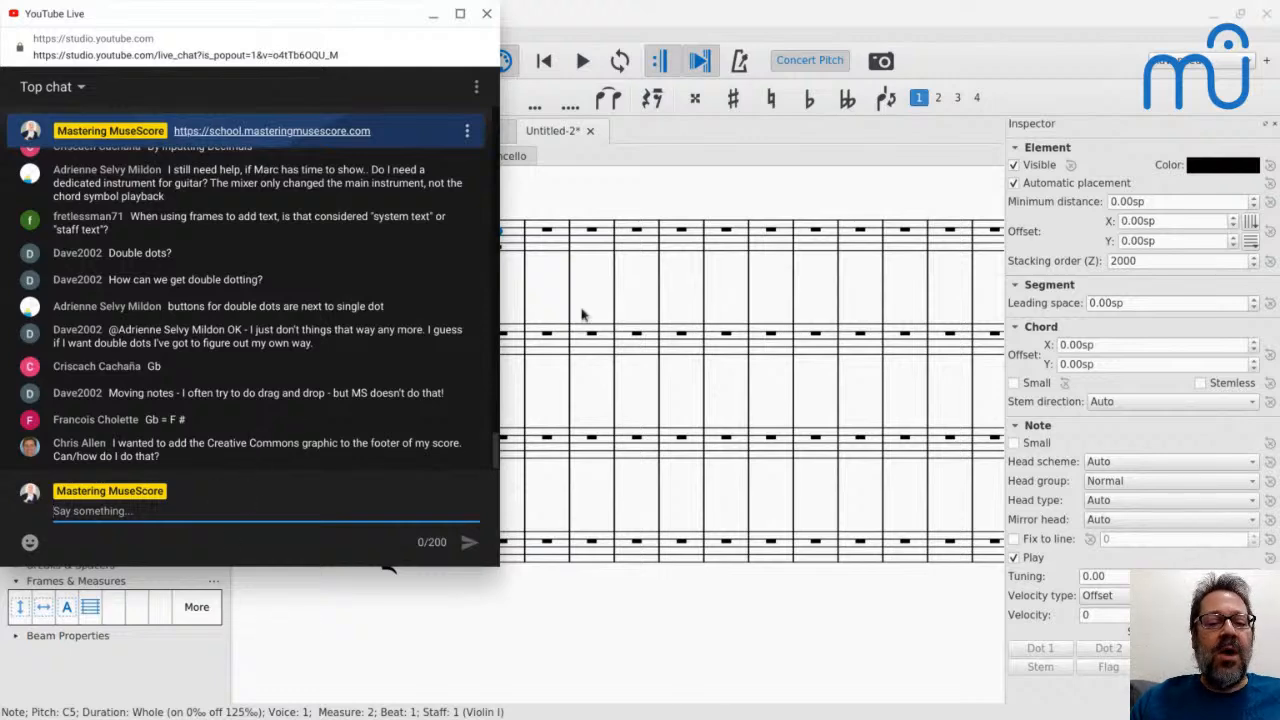
Return to MuseScore and inspect the option for adding an image to the vertical title frame, without inserting one.
{"action": "scroll", "coordinate": [698, 205], "scroll_direction": "up", "scroll_amount": 3}
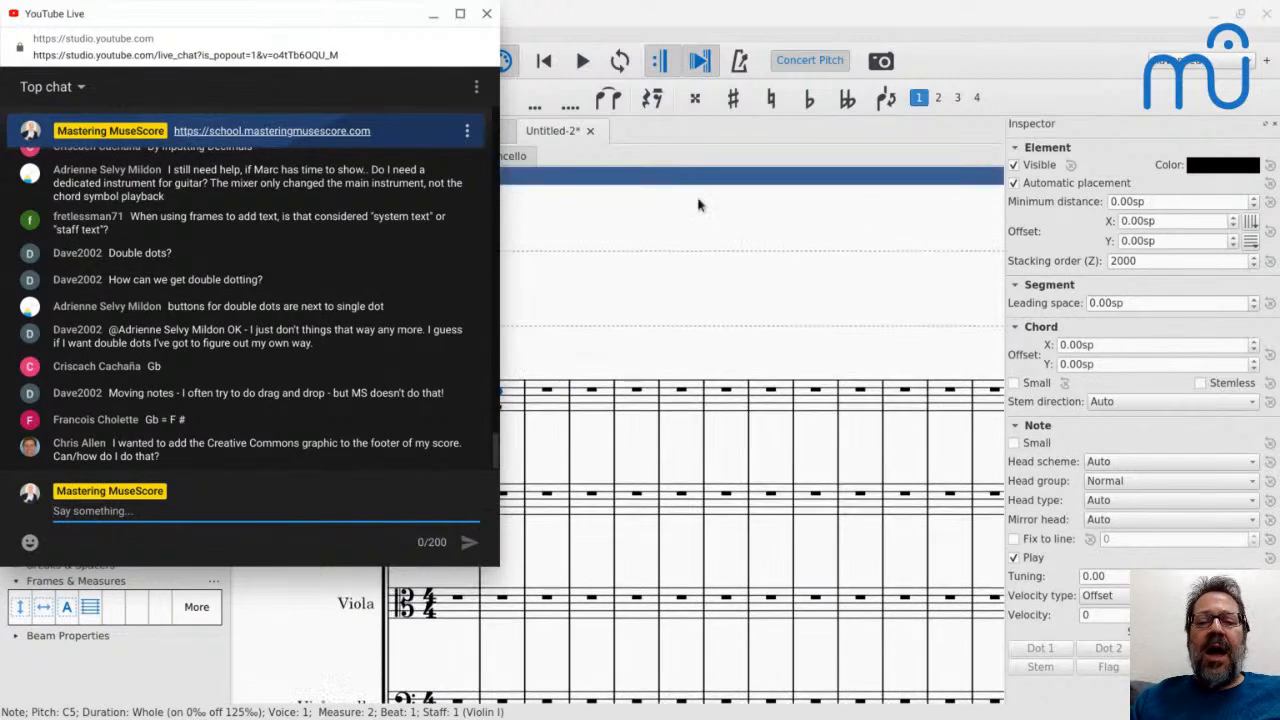
{"action": "key", "text": "alt+Tab"}
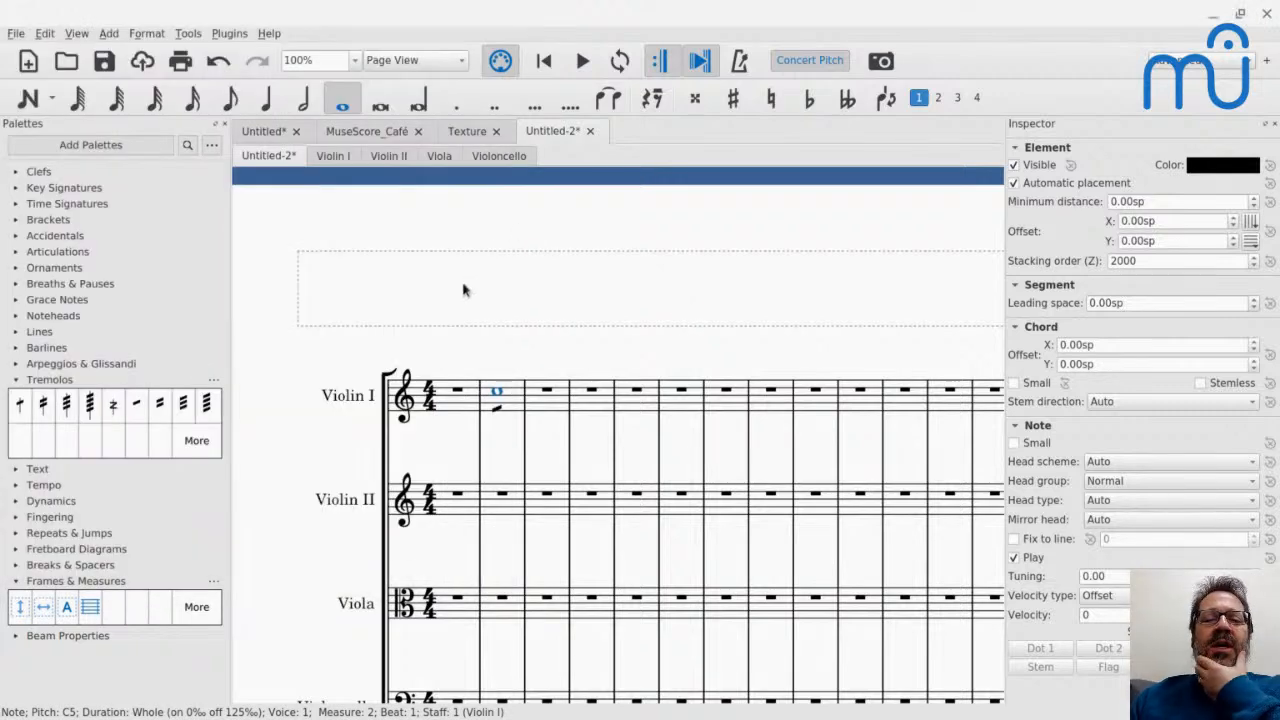
{"action": "right_click", "coordinate": [464, 289]}
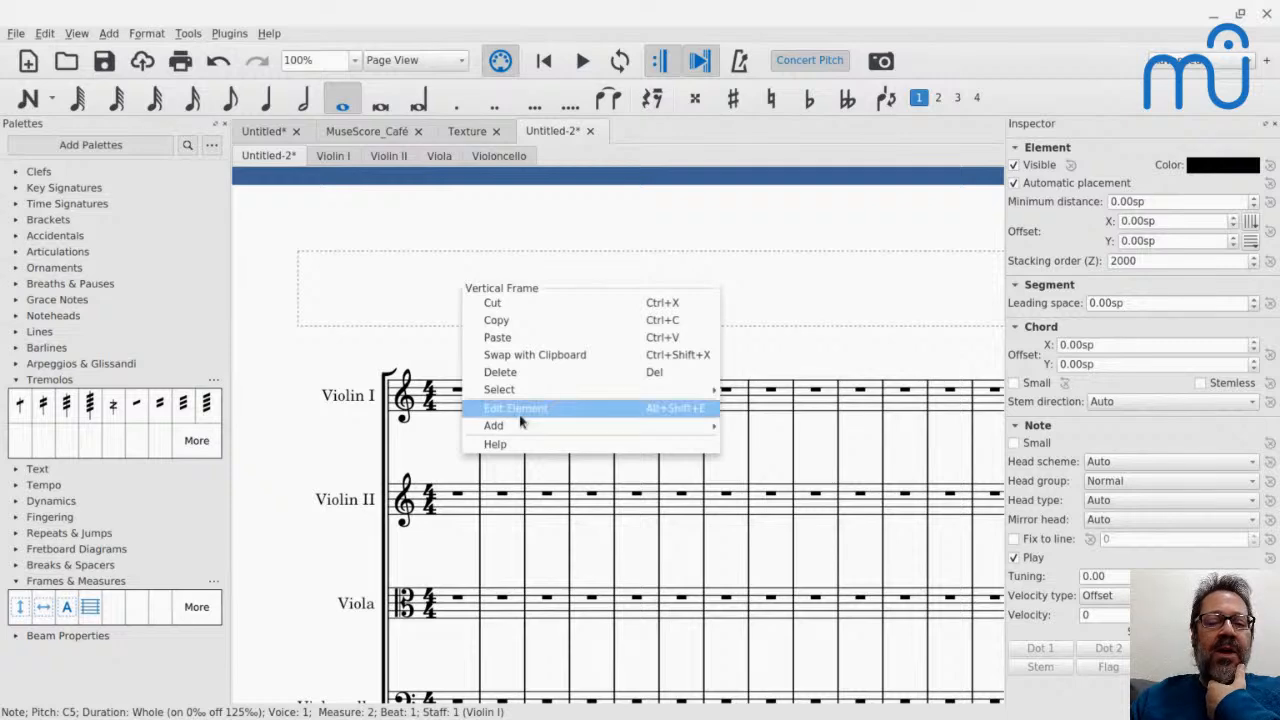
{"action": "mouse_move", "coordinate": [522, 428]}
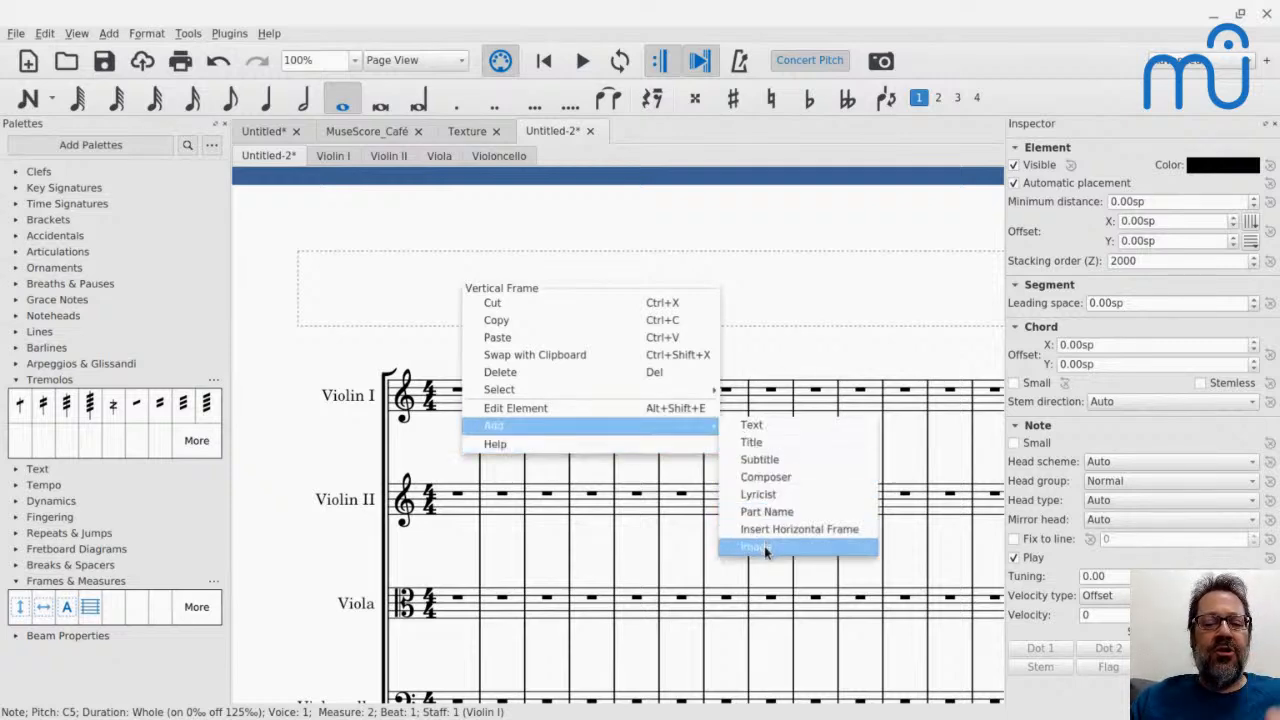
{"action": "key", "text": "grave"}
{"action": "left_click", "coordinate": [660, 247]}
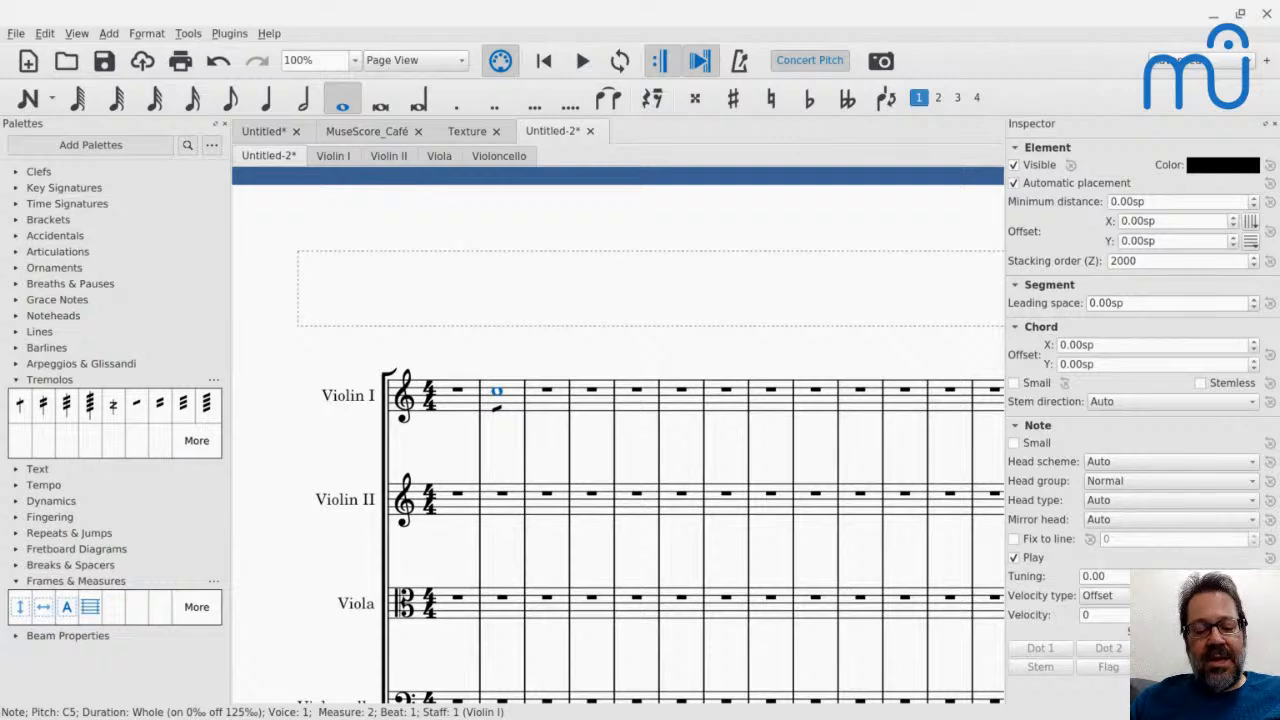
Open the score's Header, Footer style settings and examine the special symbols supported in the footer text.
{"action": "left_click", "coordinate": [146, 33]}
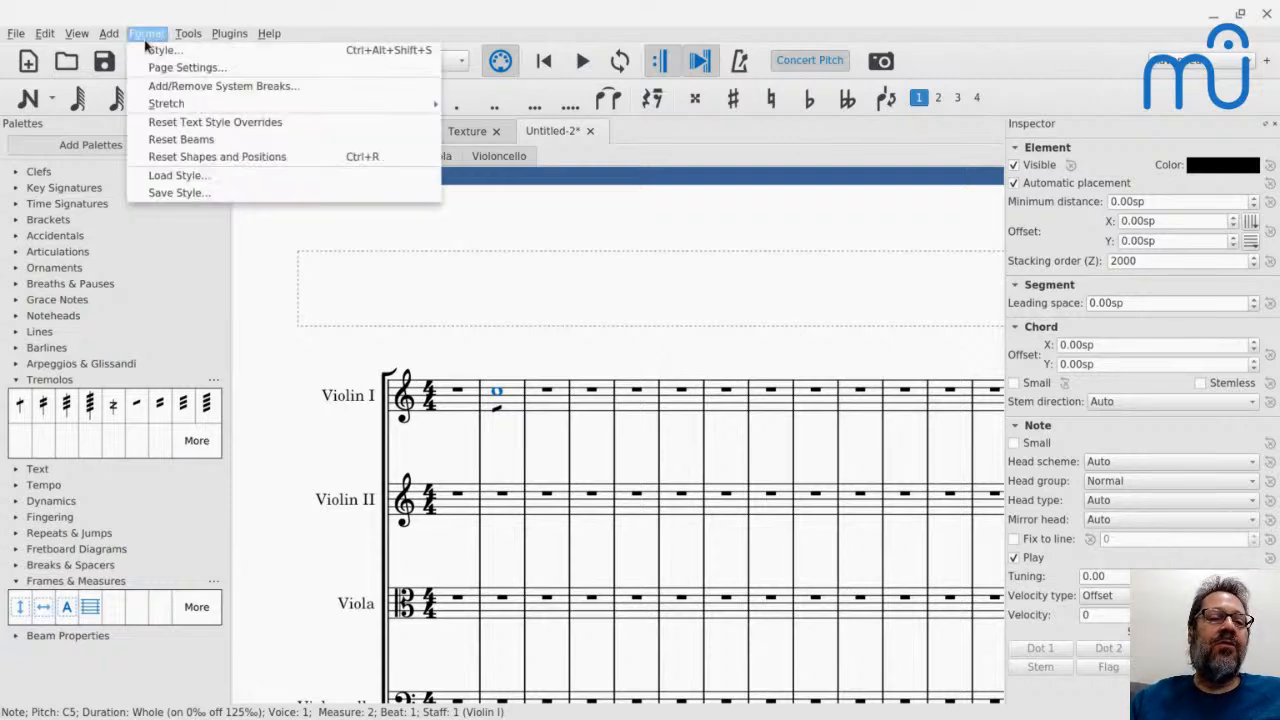
{"action": "left_click", "coordinate": [152, 63]}
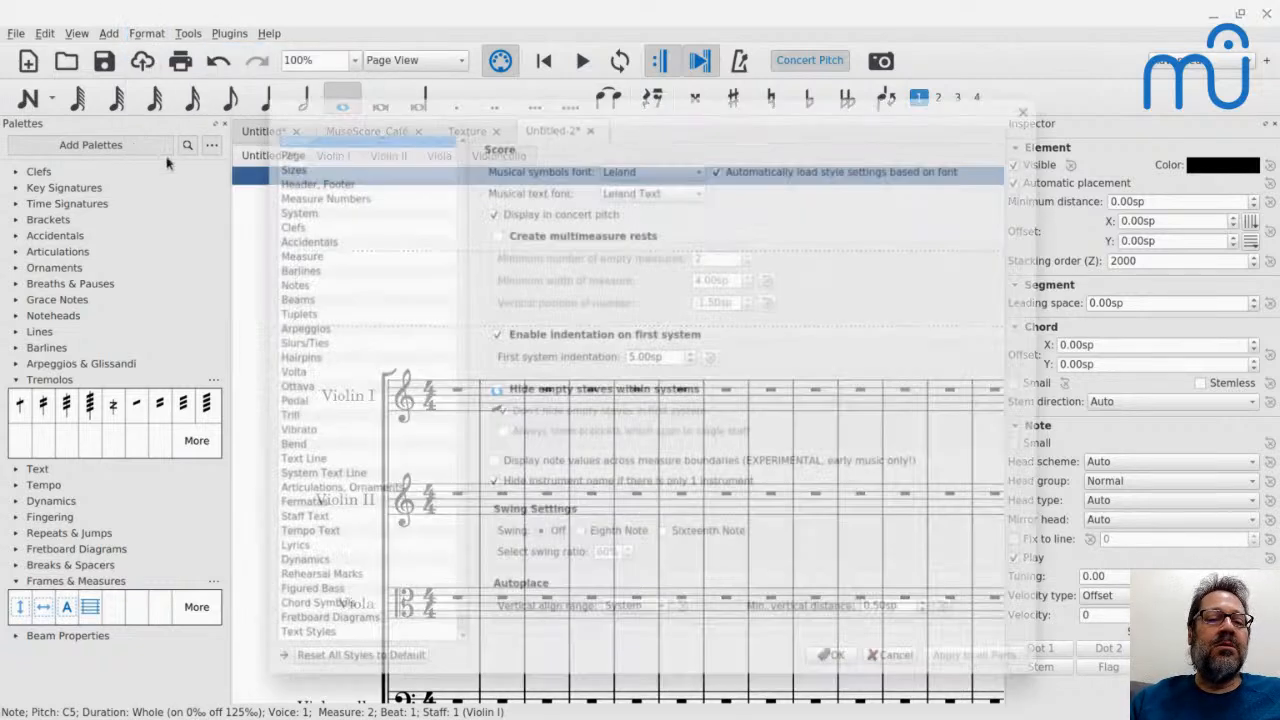
{"action": "left_click", "coordinate": [323, 183]}
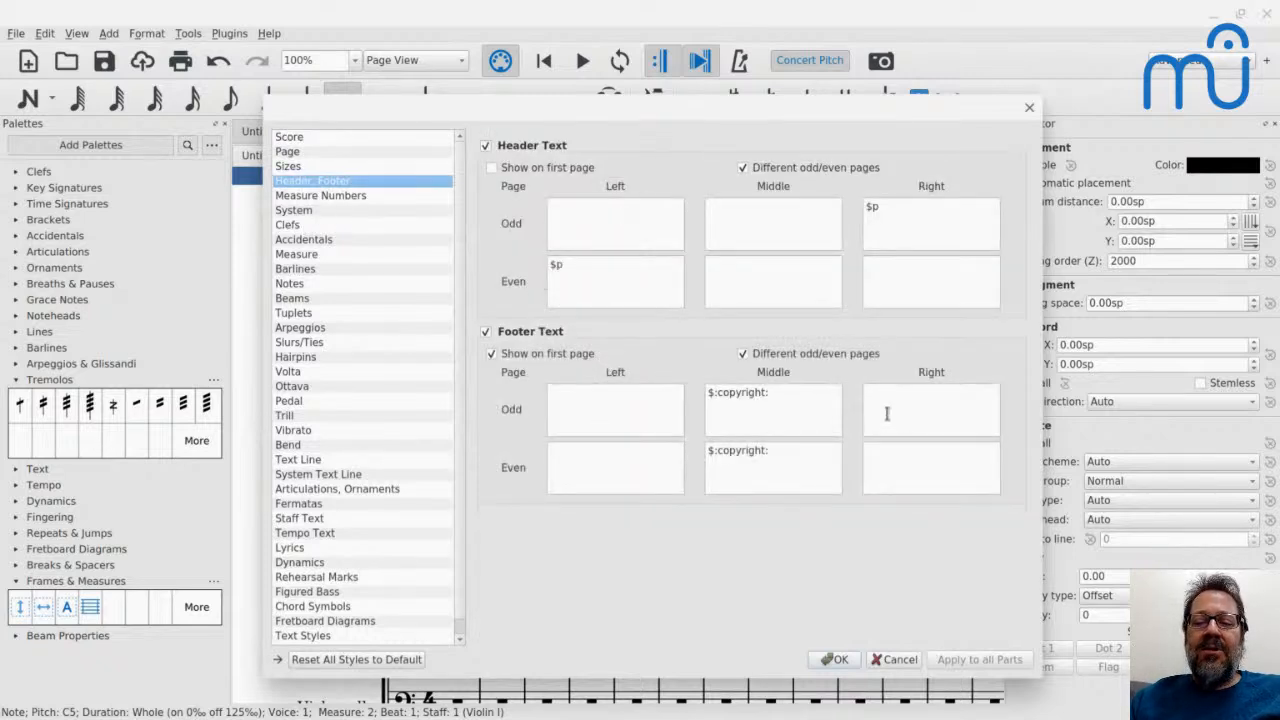
{"action": "mouse_move", "coordinate": [887, 413]}
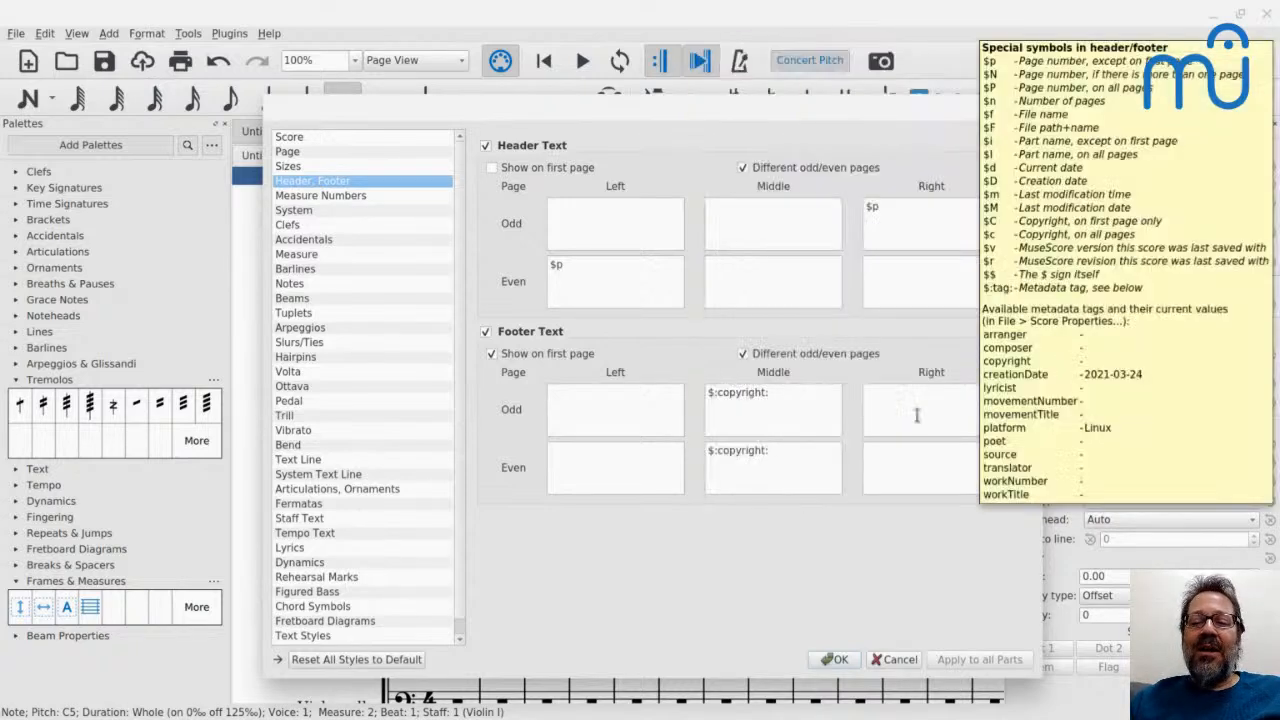
Try to write an "<img src=" tag in the right odd-page footer text, clear it, and cancel the style settings.
{"action": "left_click", "coordinate": [900, 415]}
{"action": "type", "text": "<img"}
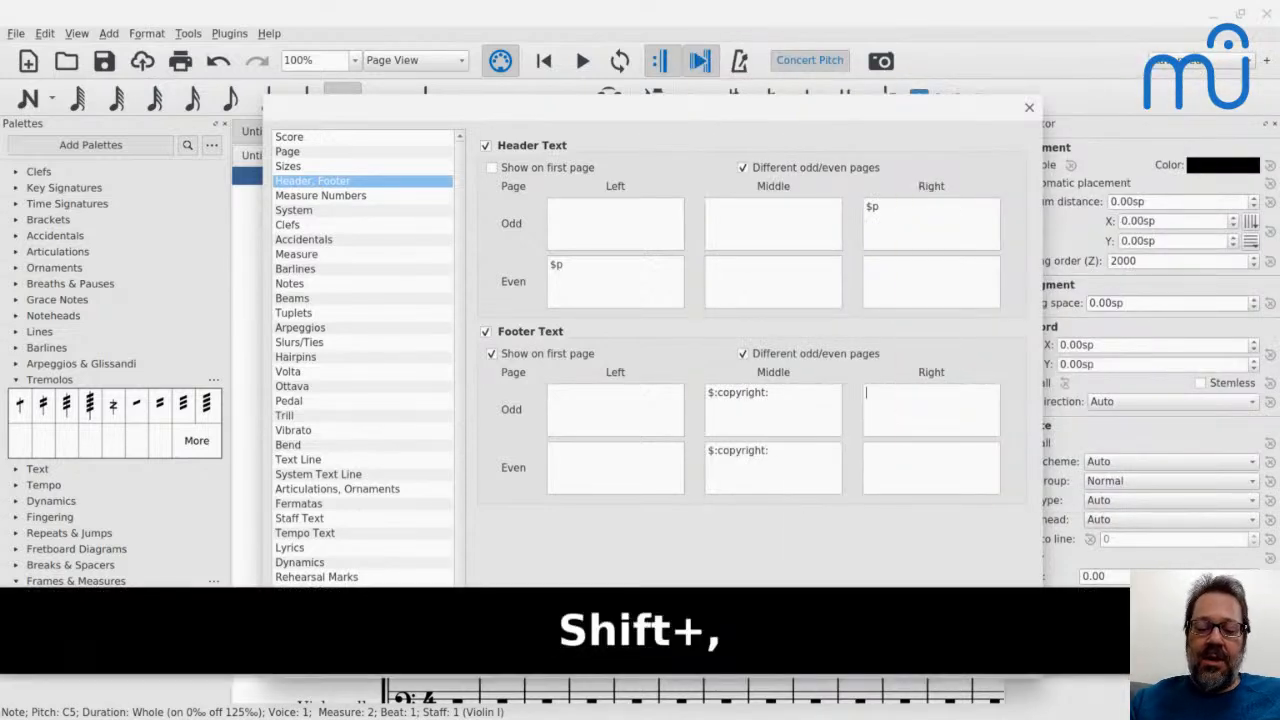
{"action": "key", "text": "BackSpace"}
{"action": "key", "text": "BackSpace"}
{"action": "key", "text": "BackSpace"}
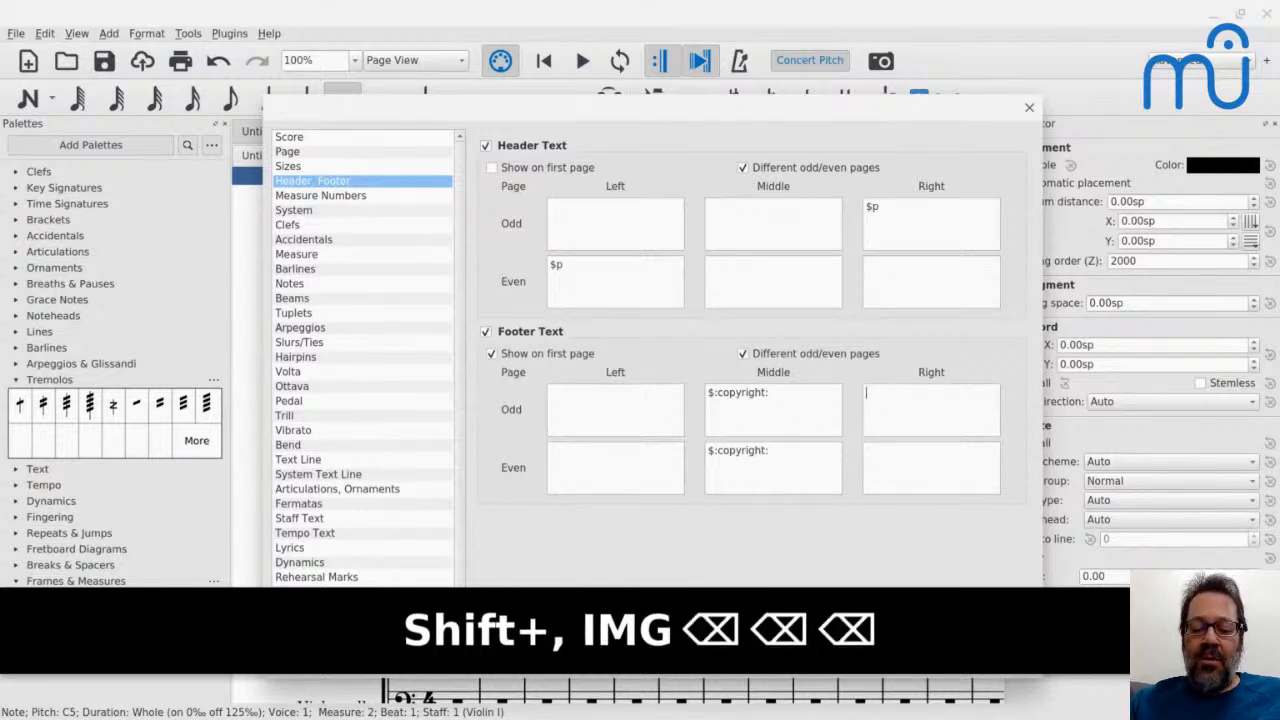
{"action": "type", "text": "<img "}
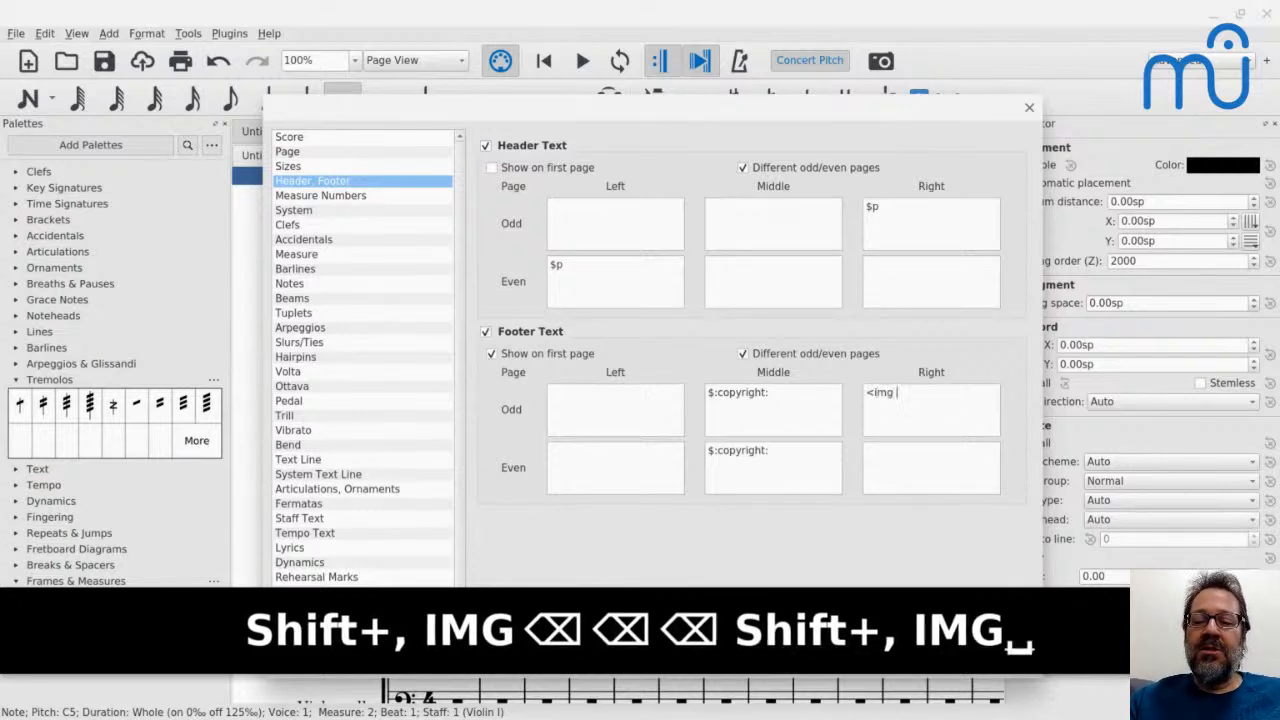
{"action": "type", "text": "src="}
{"action": "key", "text": "BackSpace"}
{"action": "key", "text": "BackSpace"}
{"action": "key", "text": "BackSpace"}
{"action": "key", "text": "BackSpace"}
{"action": "key", "text": "BackSpace"}
{"action": "key", "text": "BackSpace"}
{"action": "key", "text": "BackSpace"}
{"action": "key", "text": "BackSpace"}
{"action": "key", "text": "BackSpace"}
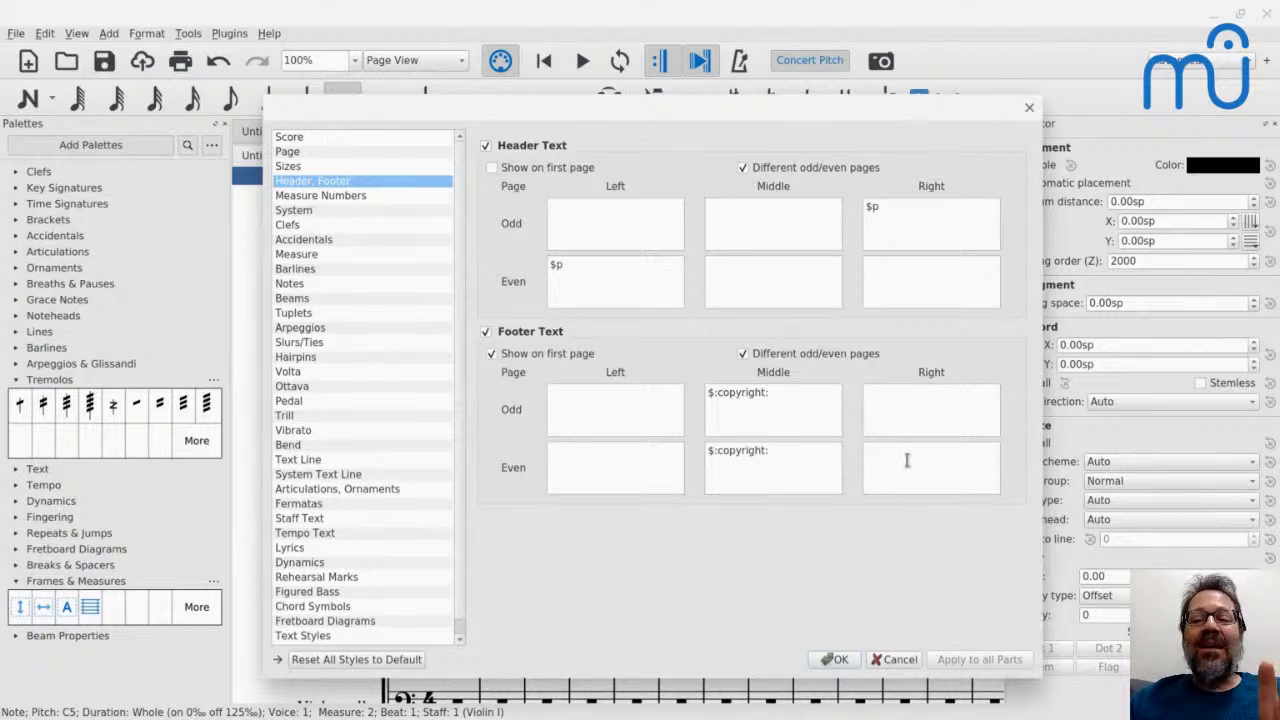
{"action": "mouse_move", "coordinate": [904, 424]}
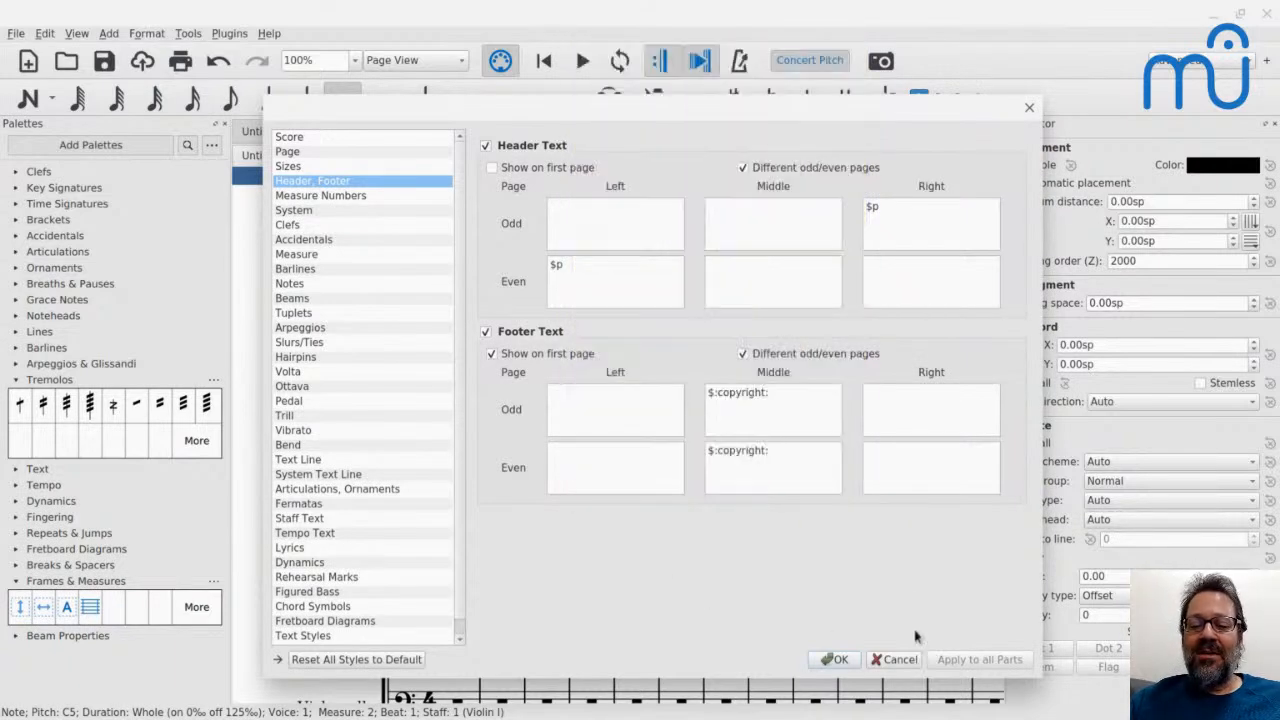
{"action": "left_click", "coordinate": [884, 664]}
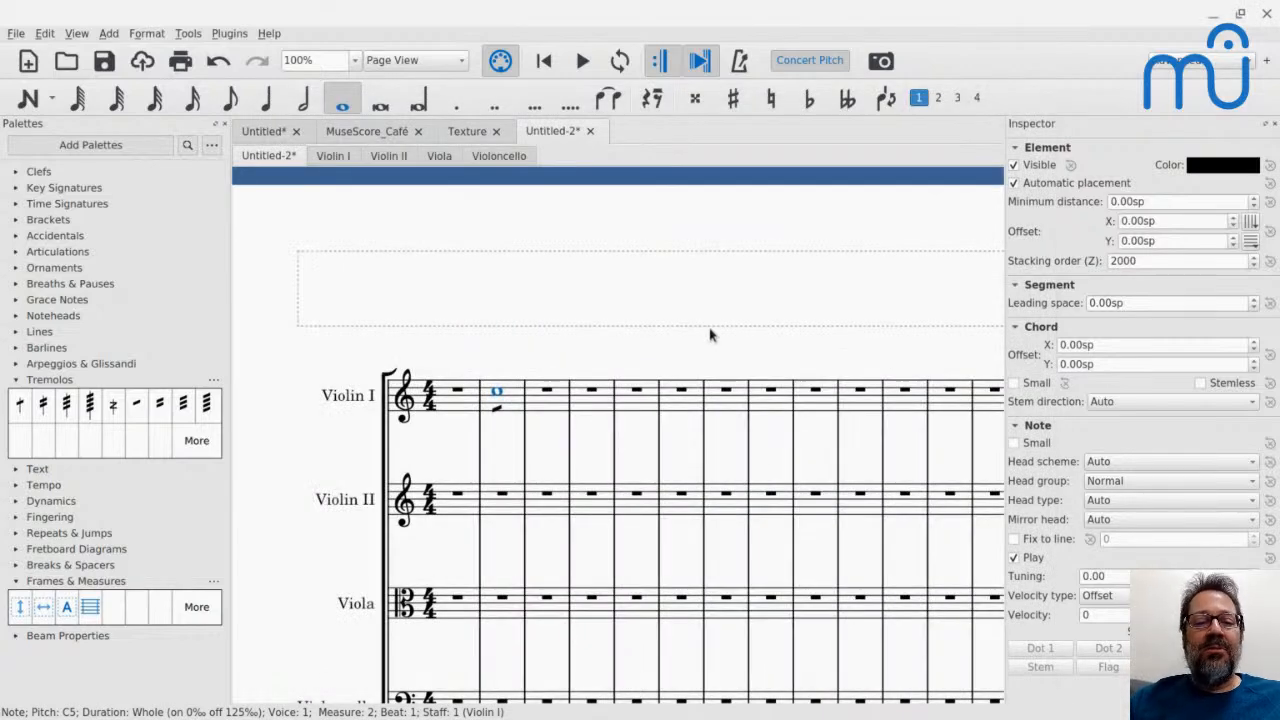
Look at the bottom of the score page, check the YouTube Live chat for the next question, and return to MuseScore.
{"action": "scroll", "coordinate": [710, 335], "scroll_direction": "down", "scroll_amount": 15}
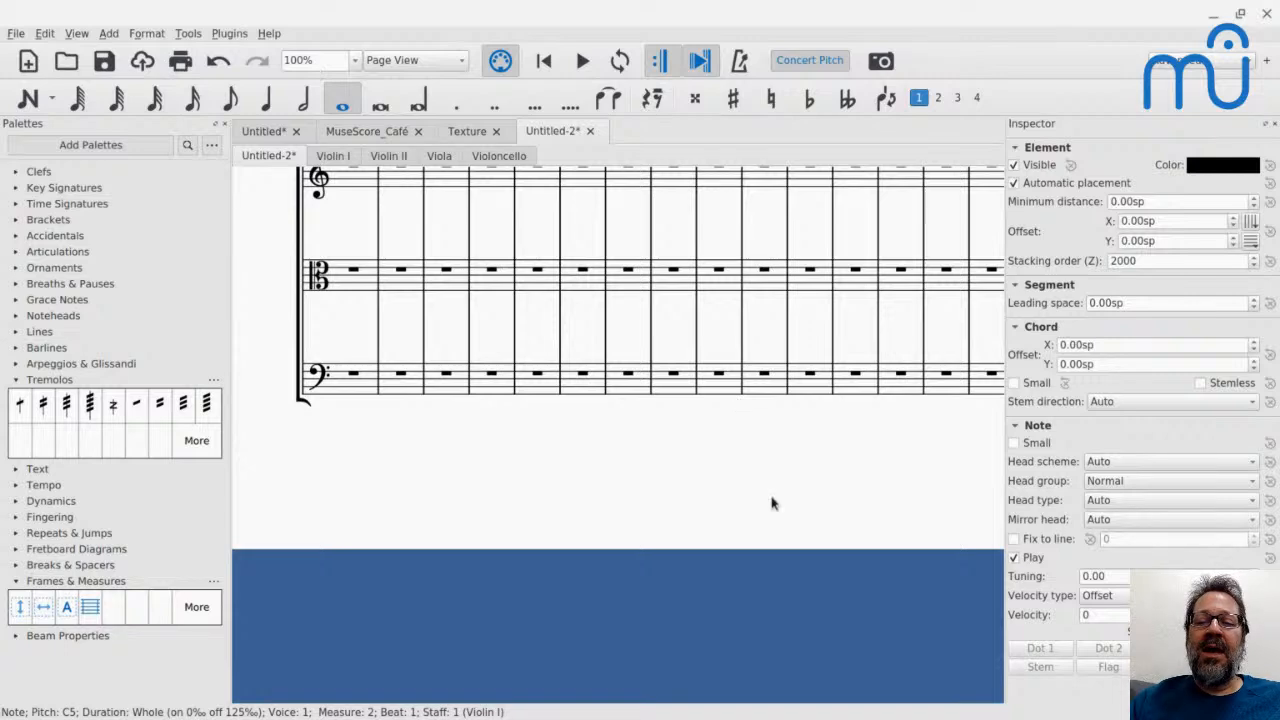
{"action": "key", "text": "alt+Tab"}
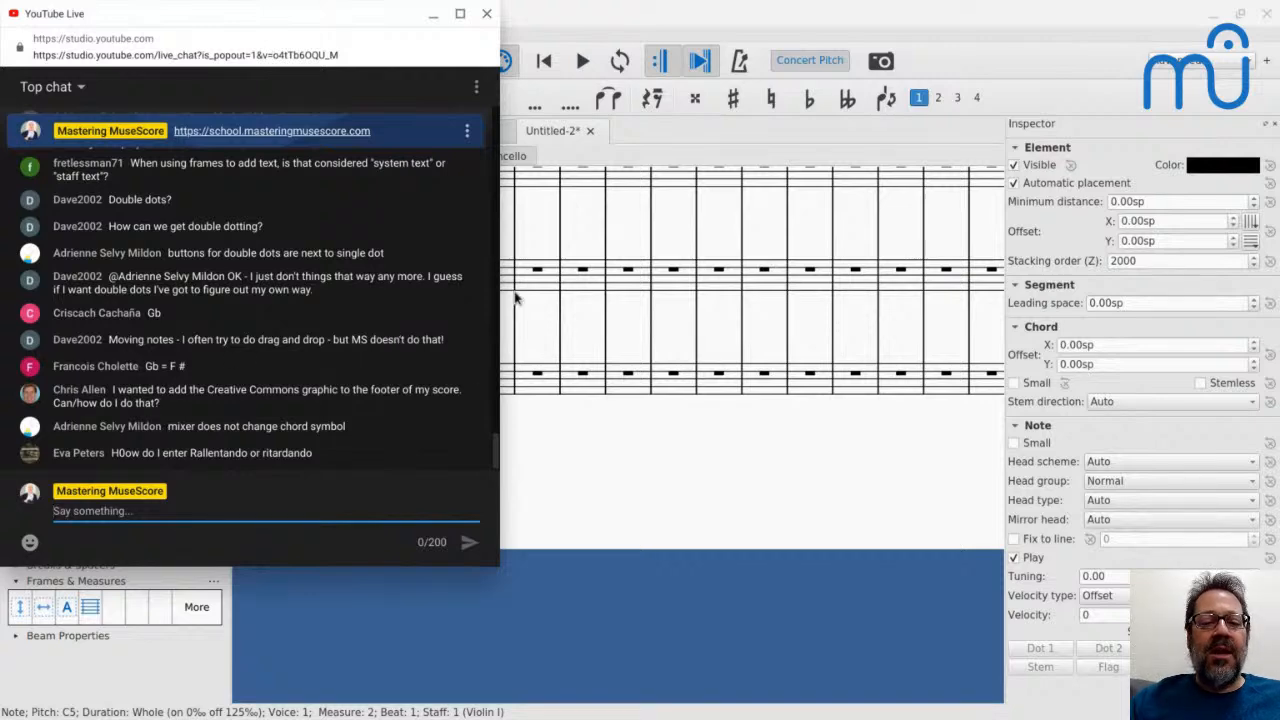
{"action": "scroll", "coordinate": [515, 297], "scroll_direction": "up", "scroll_amount": 1}
{"action": "scroll", "coordinate": [515, 297], "scroll_direction": "up", "scroll_amount": 1}
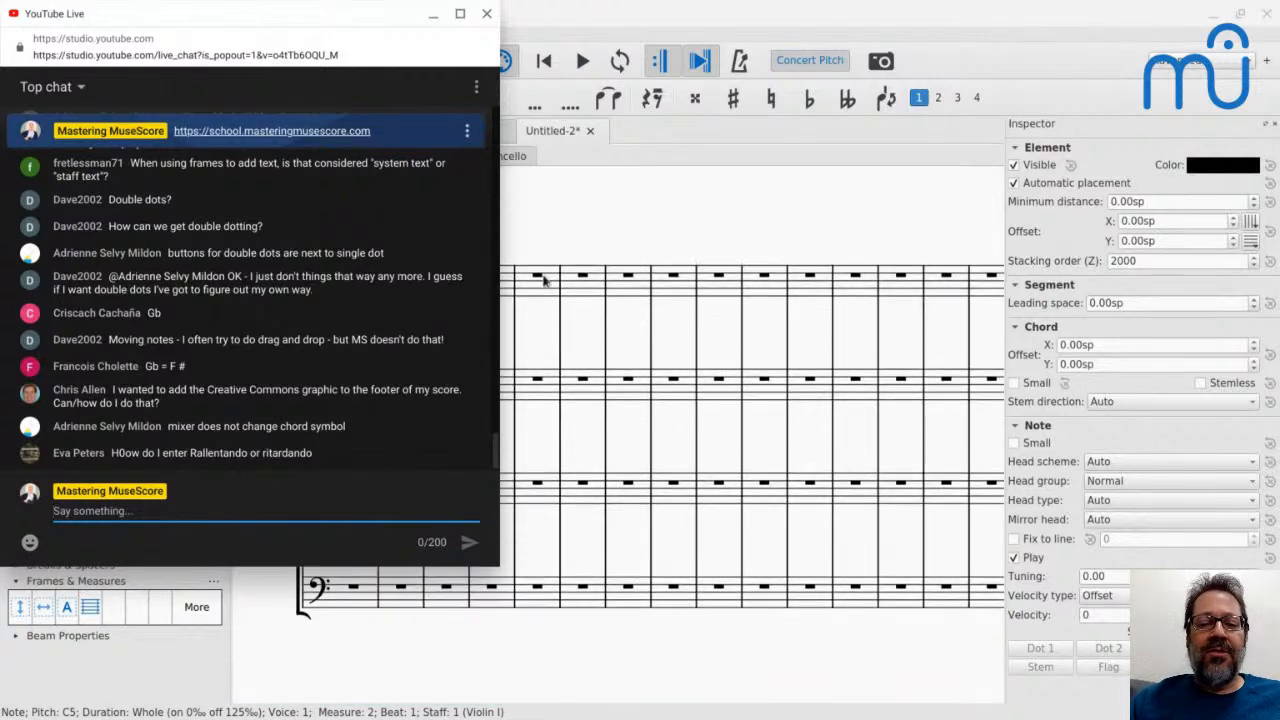
{"action": "key", "text": "alt+Tab"}
{"action": "left_click", "coordinate": [541, 287]}
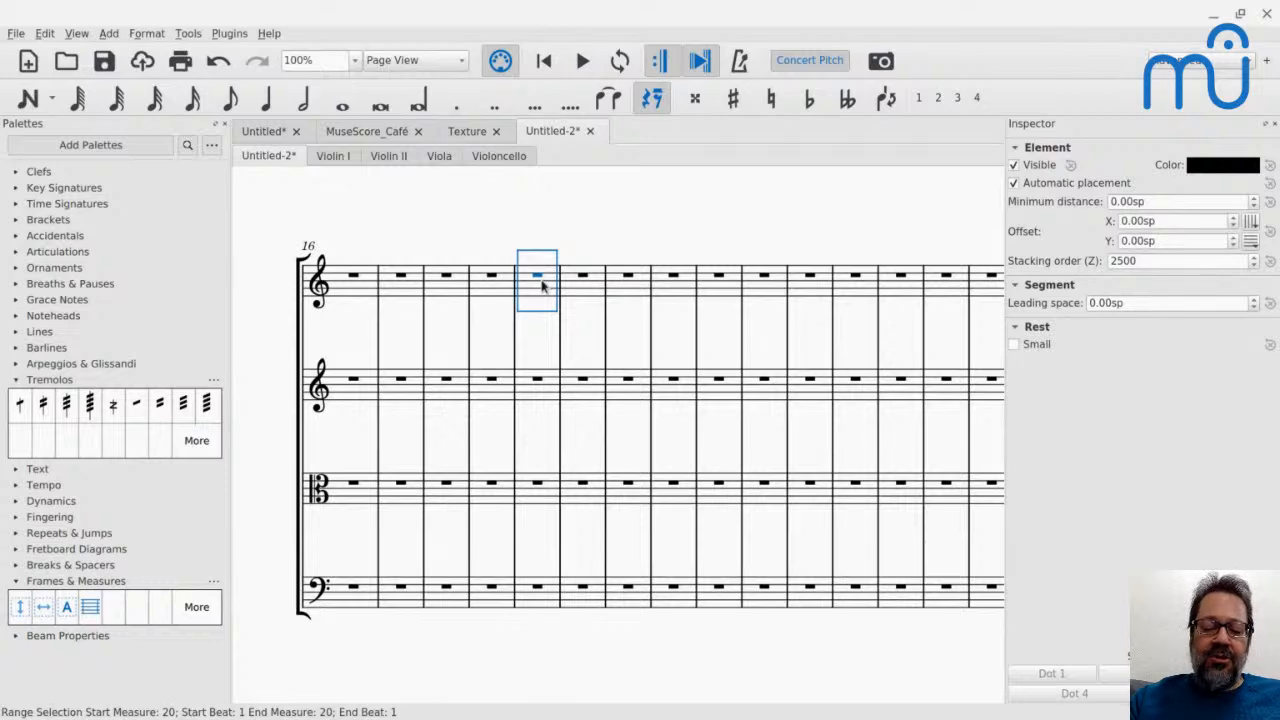
{"action": "key", "text": "ctrl+k"}
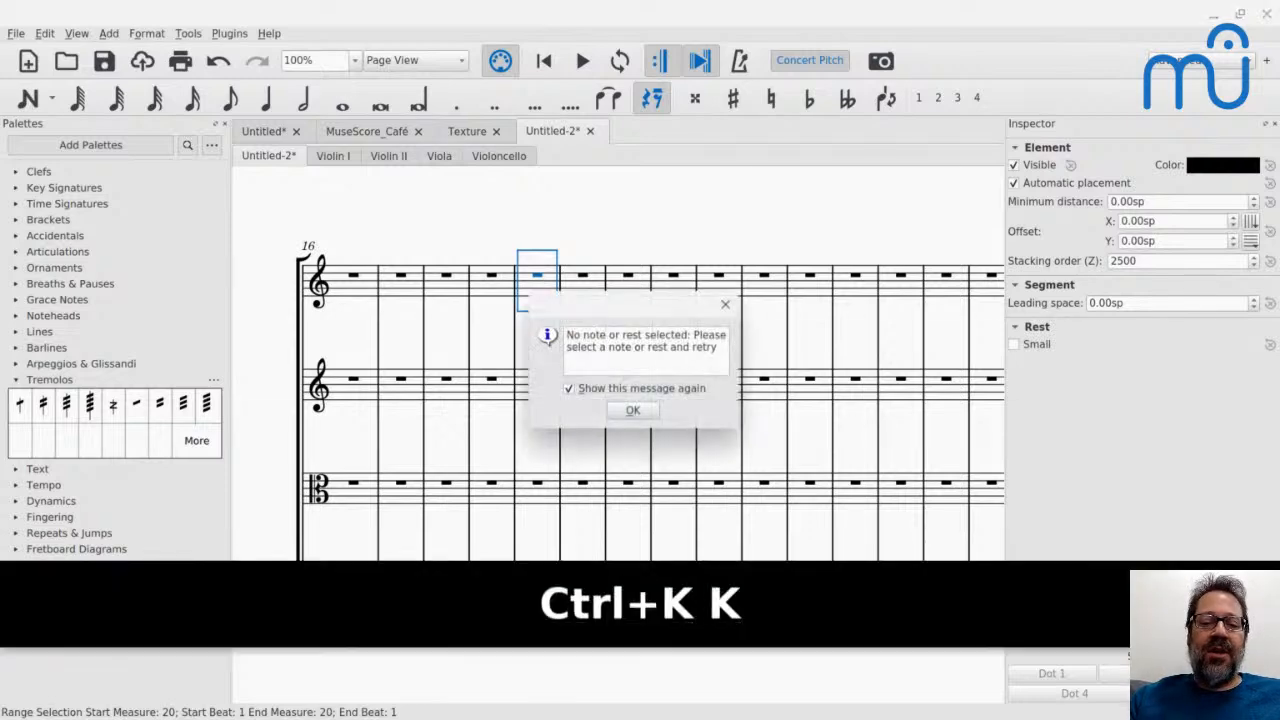
{"action": "key", "text": "Escape"}
{"action": "key", "text": "Escape"}
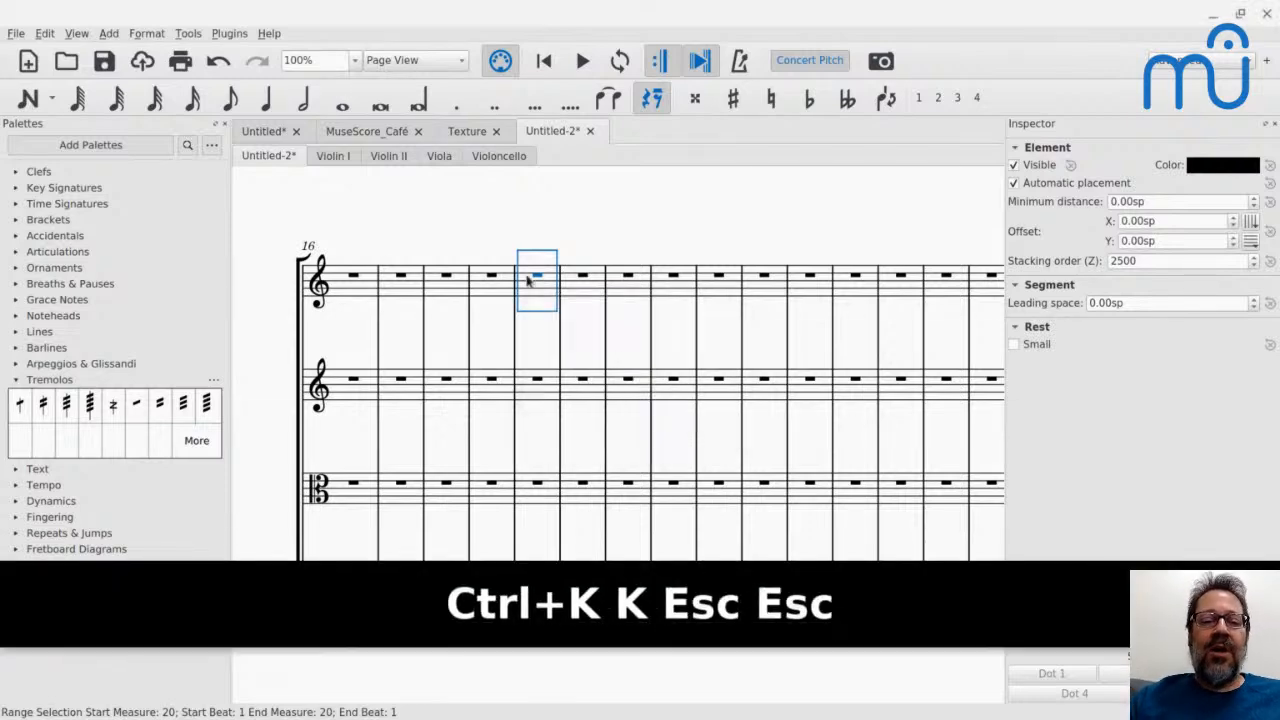
Add a C7 chord symbol to the Violin I rest in measure 17.
{"action": "left_click", "coordinate": [404, 279]}
{"action": "key", "text": "ctrl+k"}
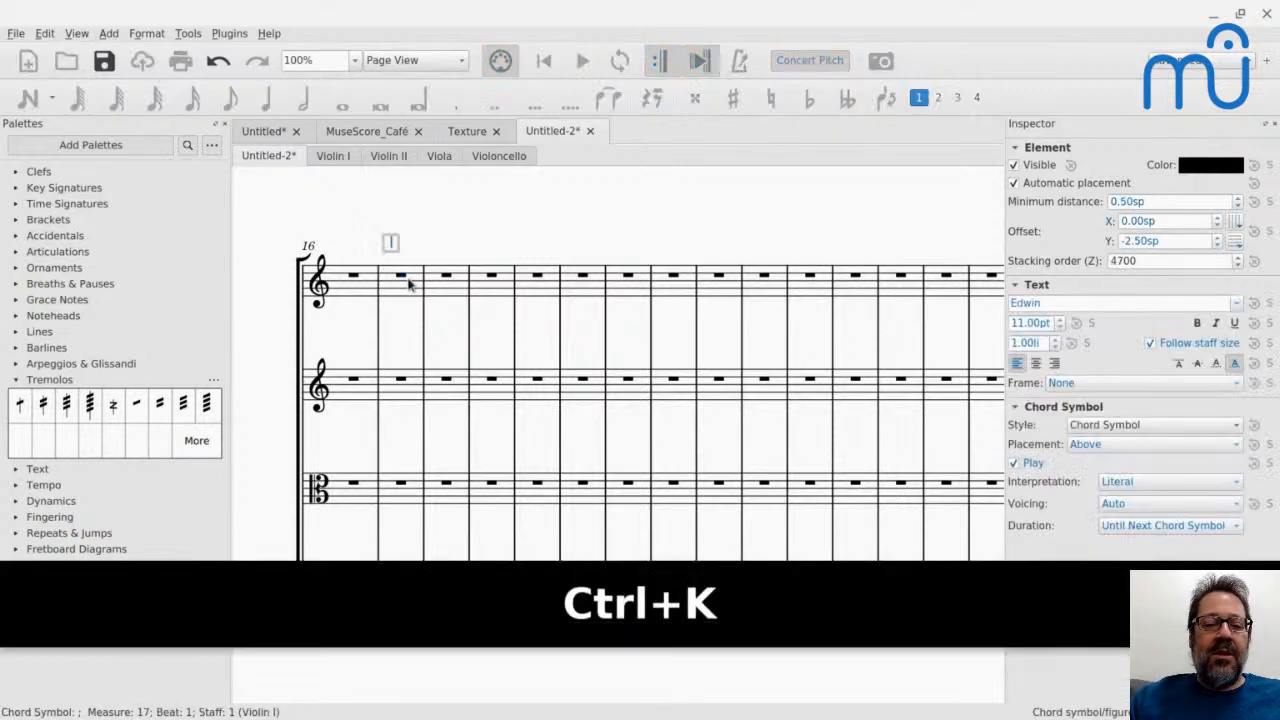
{"action": "type", "text": "C7"}
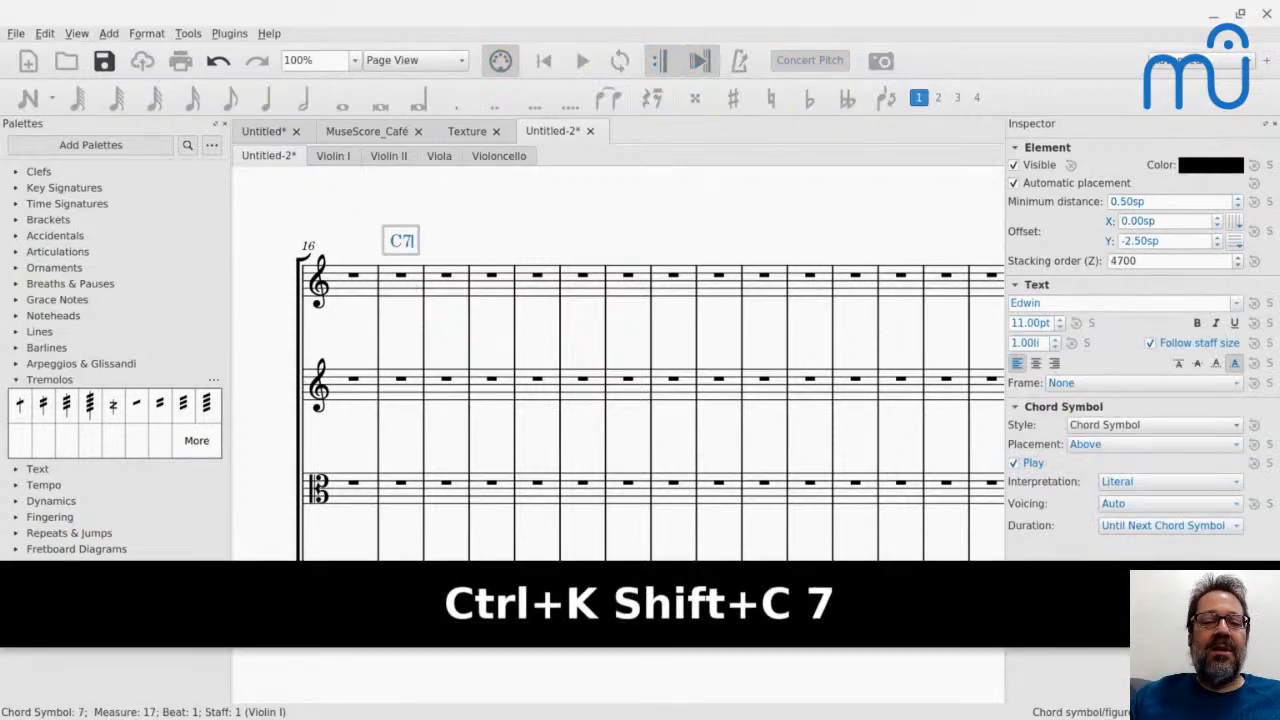
{"action": "key", "text": "Escape"}
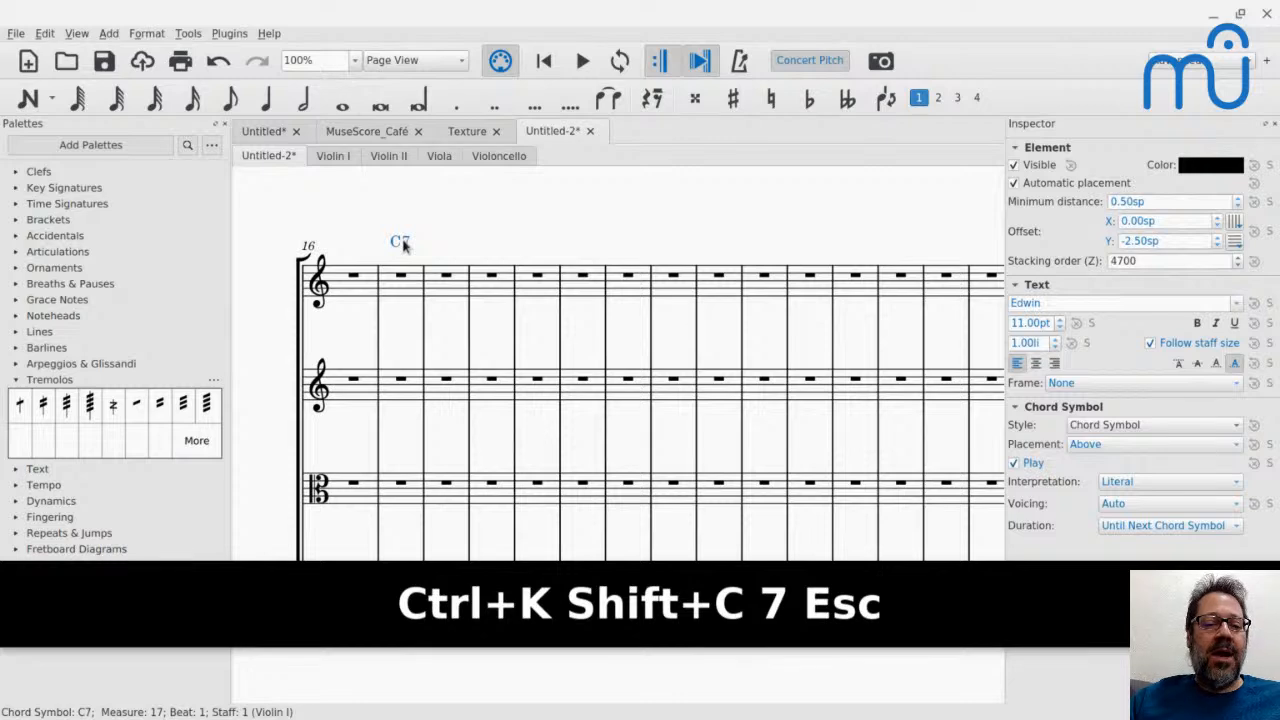
Open the Mixer beside the score, expand Violin I's channels, and inspect pizzicato, tremolo and harmony.
{"action": "key", "text": "F10"}
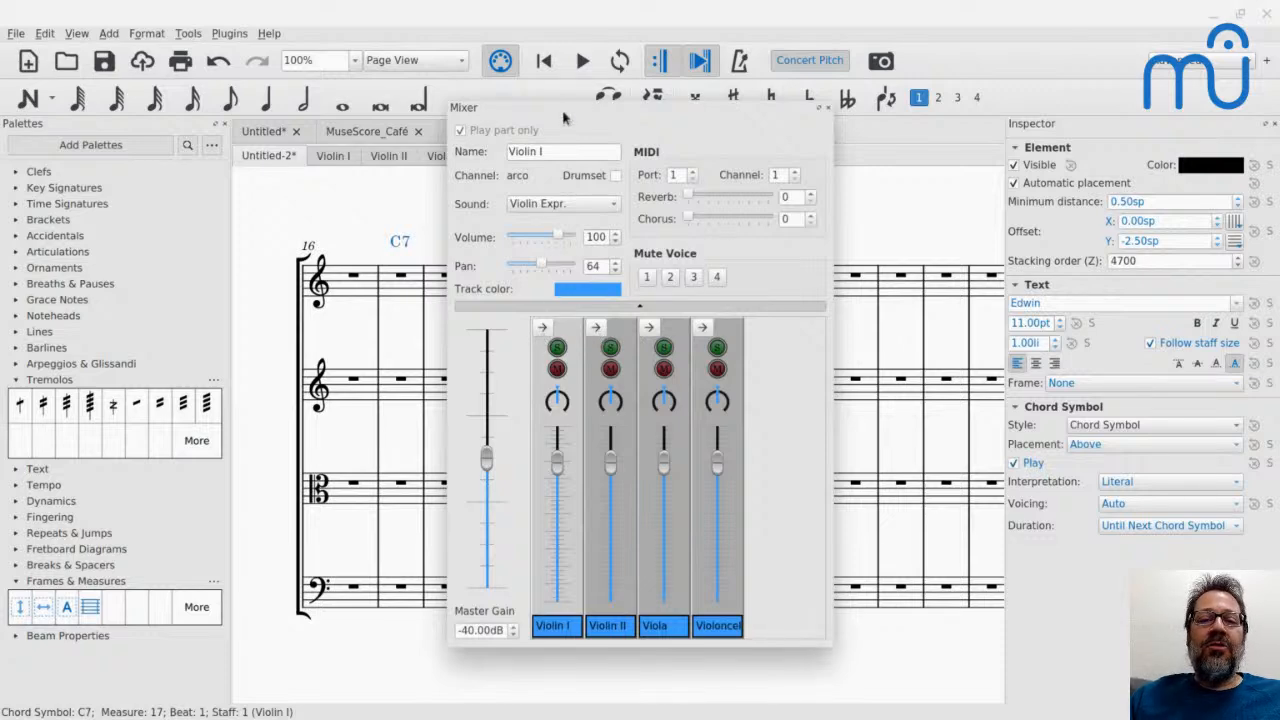
{"action": "left_click_drag", "start_coordinate": [564, 110], "coordinate": [764, 97]}
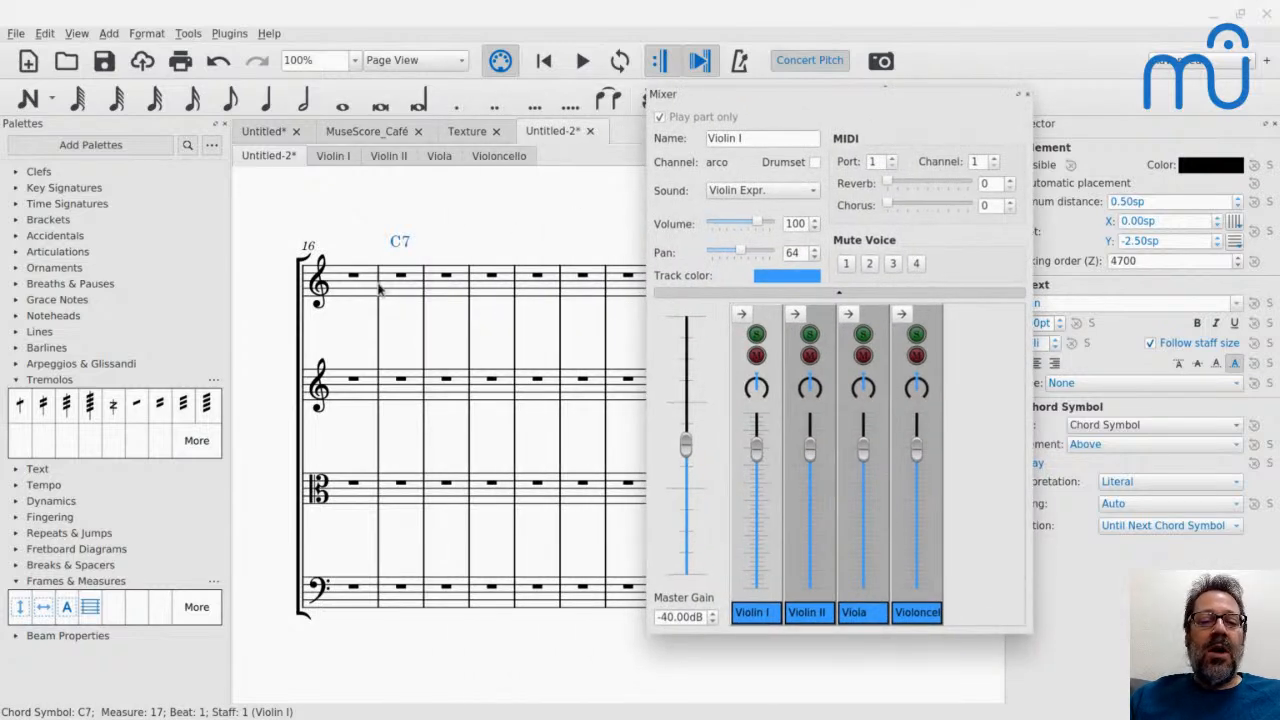
{"action": "left_click", "coordinate": [741, 314]}
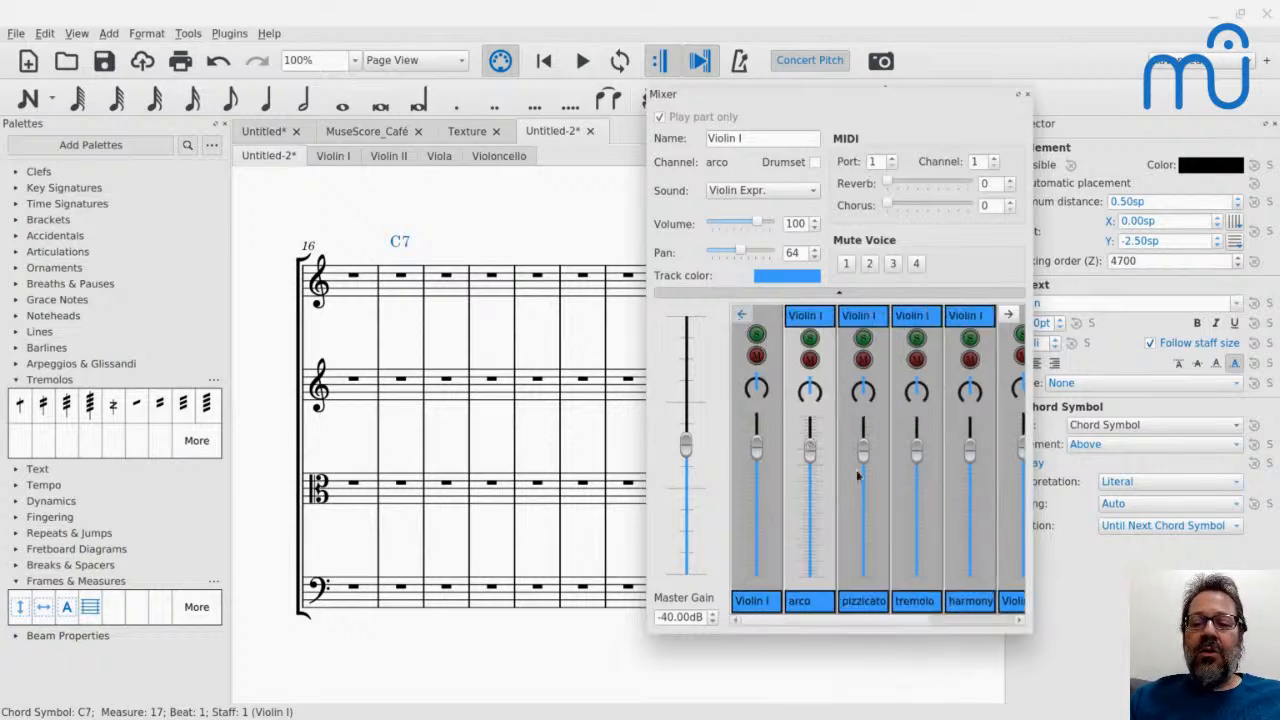
{"action": "left_click", "coordinate": [861, 555]}
{"action": "left_click", "coordinate": [909, 553]}
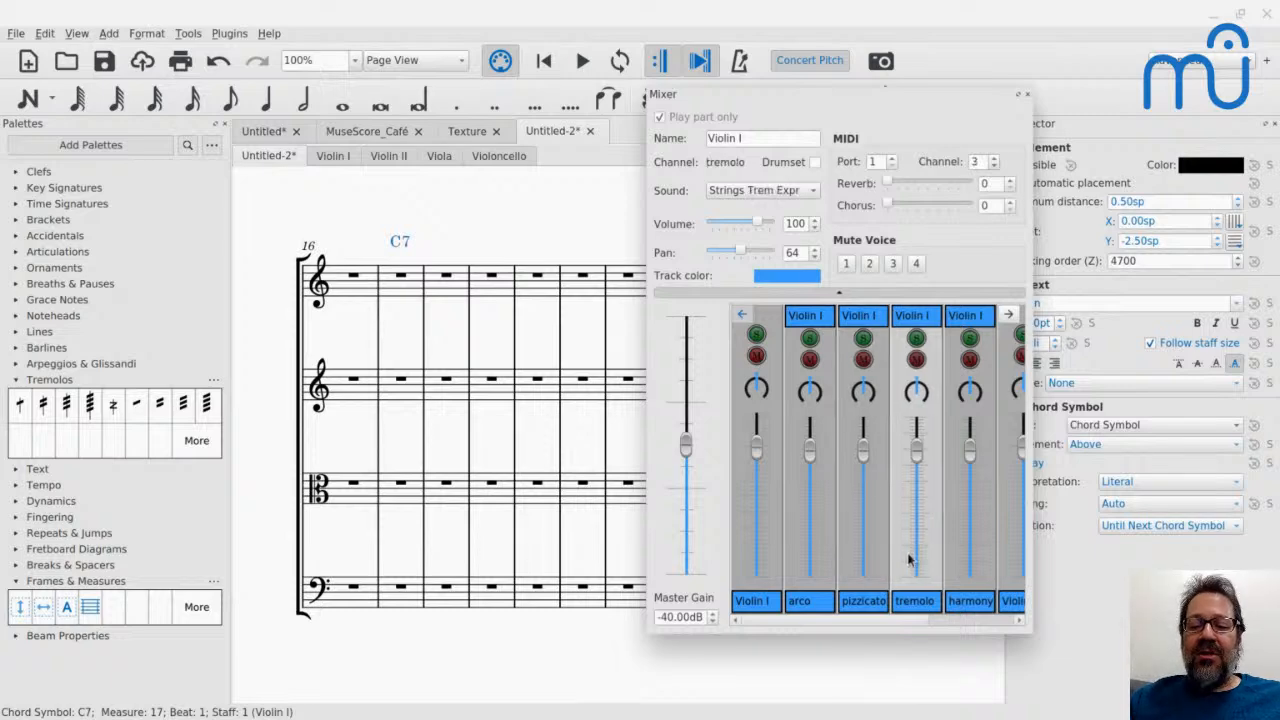
{"action": "left_click", "coordinate": [969, 560]}
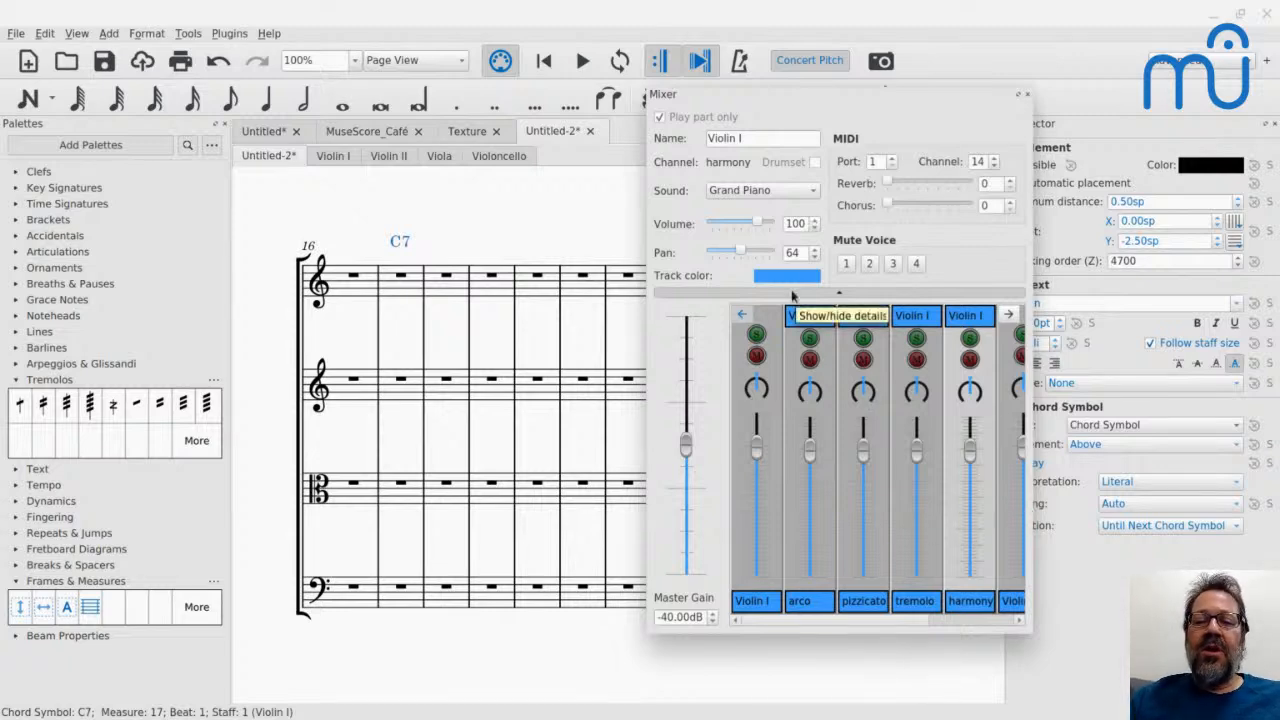
Try Glockenspiel for Violin I's harmony channel, set its sound to Ukulele, and play the C7 chord symbol without changing it.
{"action": "left_click", "coordinate": [714, 195]}
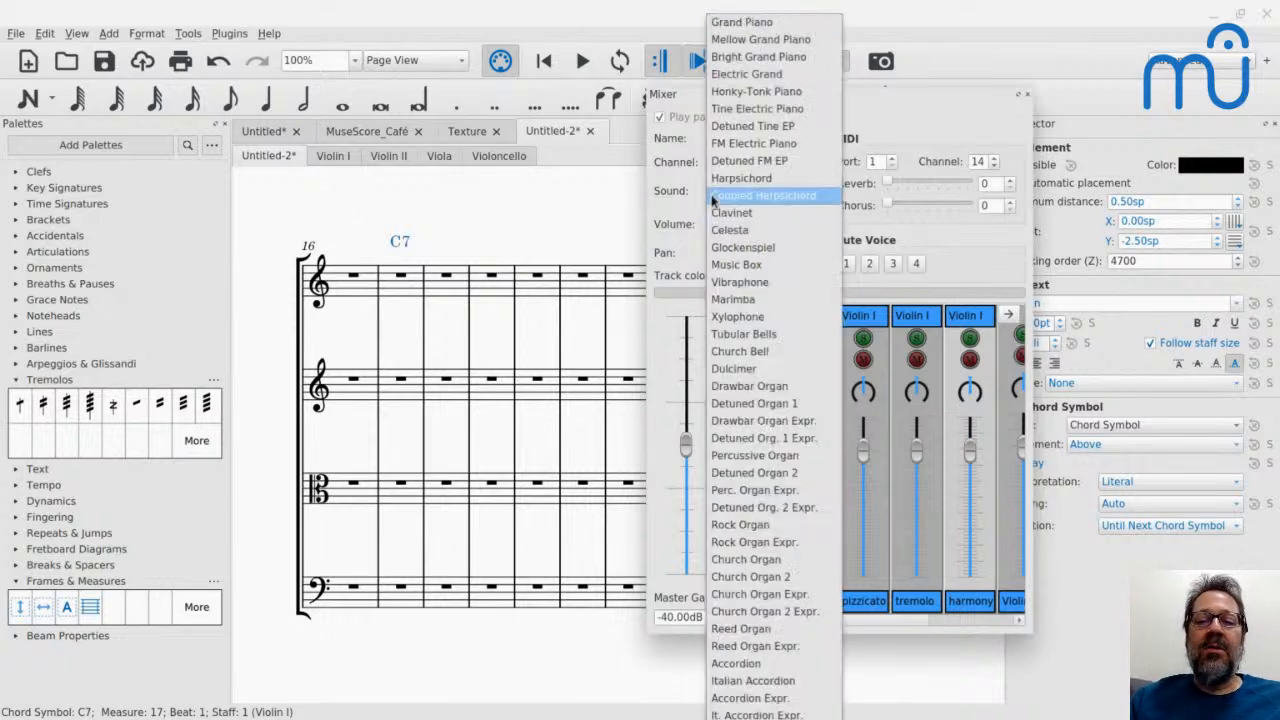
{"action": "left_click", "coordinate": [733, 250]}
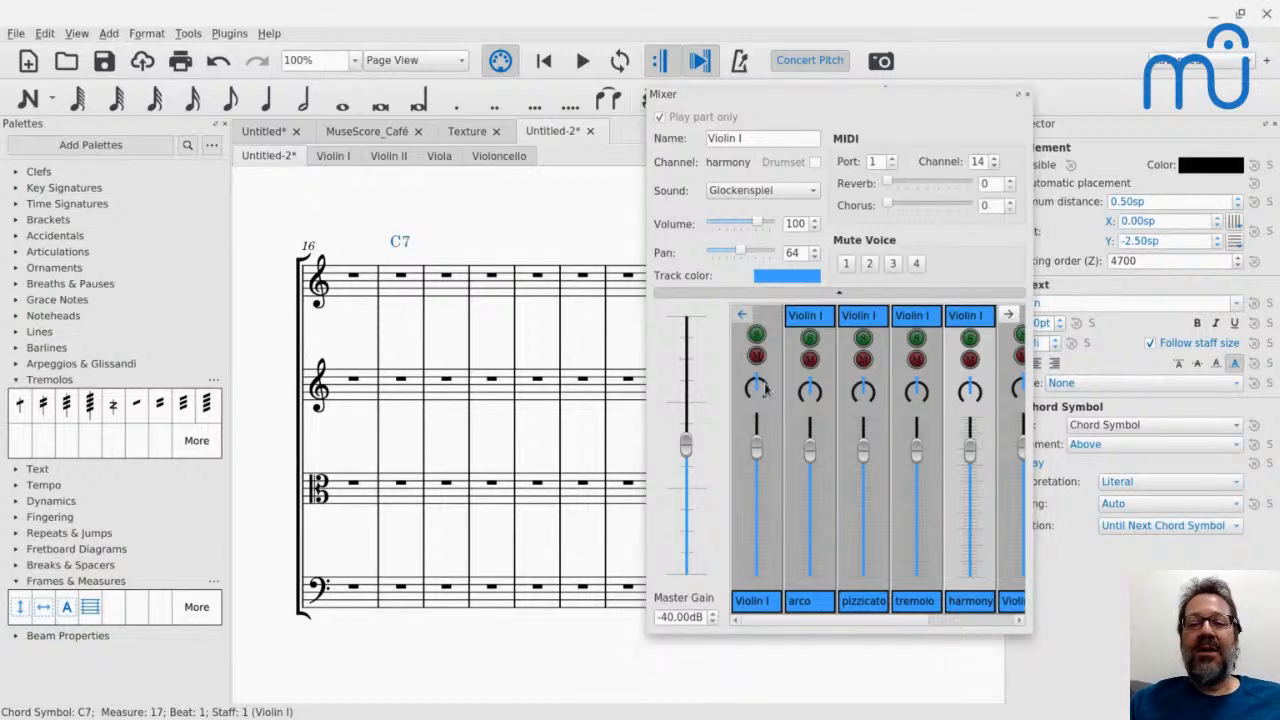
{"action": "left_click", "coordinate": [780, 194]}
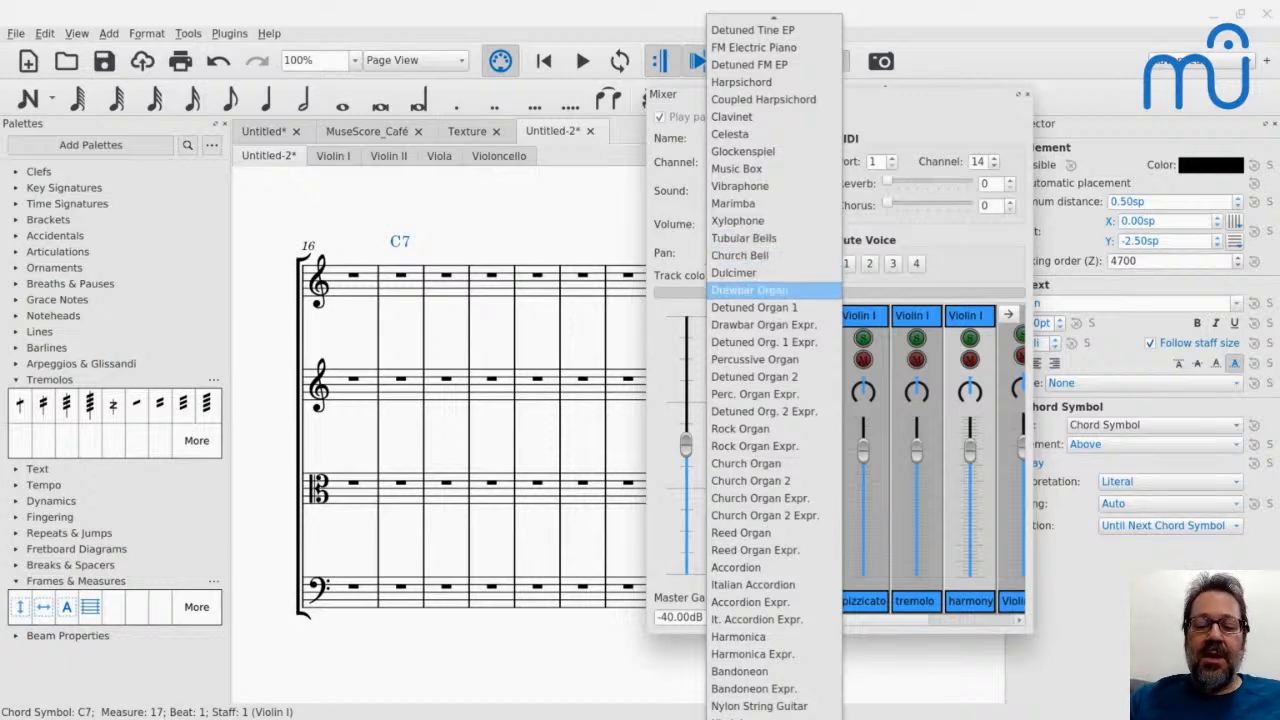
{"action": "key", "text": "u"}
{"action": "key", "text": "k"}
{"action": "key", "text": "u"}
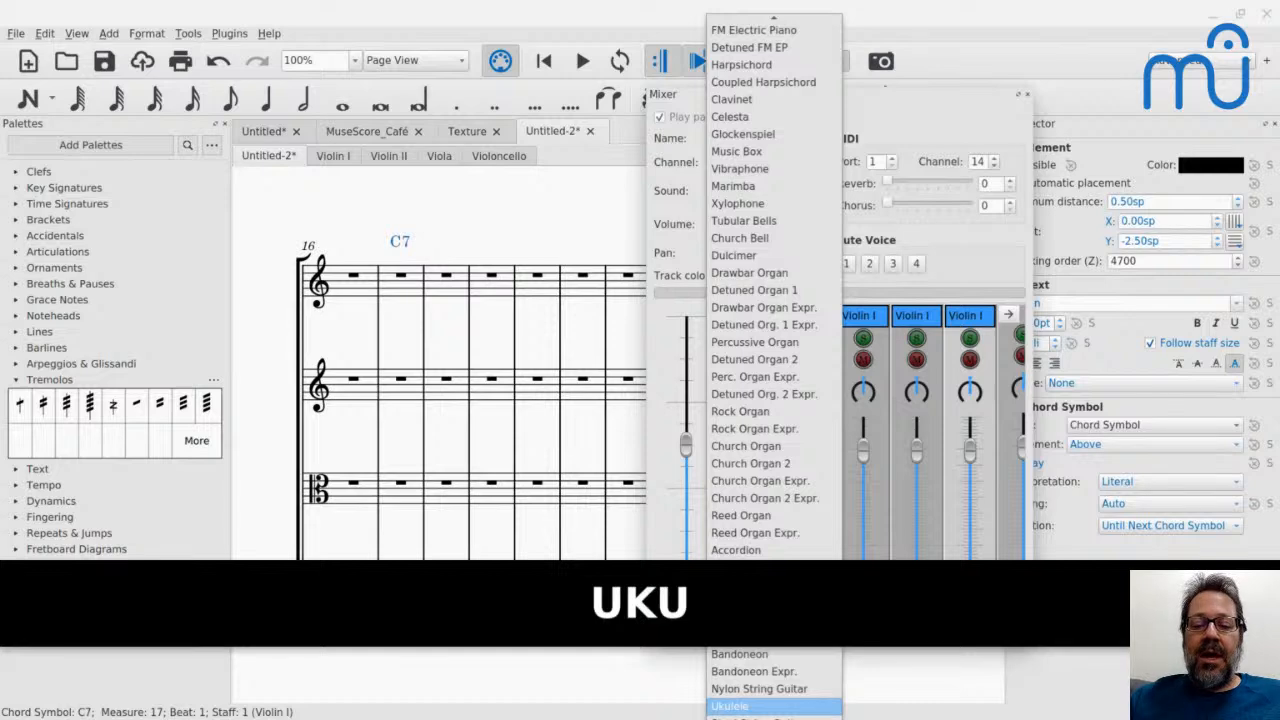
{"action": "left_click", "coordinate": [730, 706]}
{"action": "double_click", "coordinate": [400, 242]}
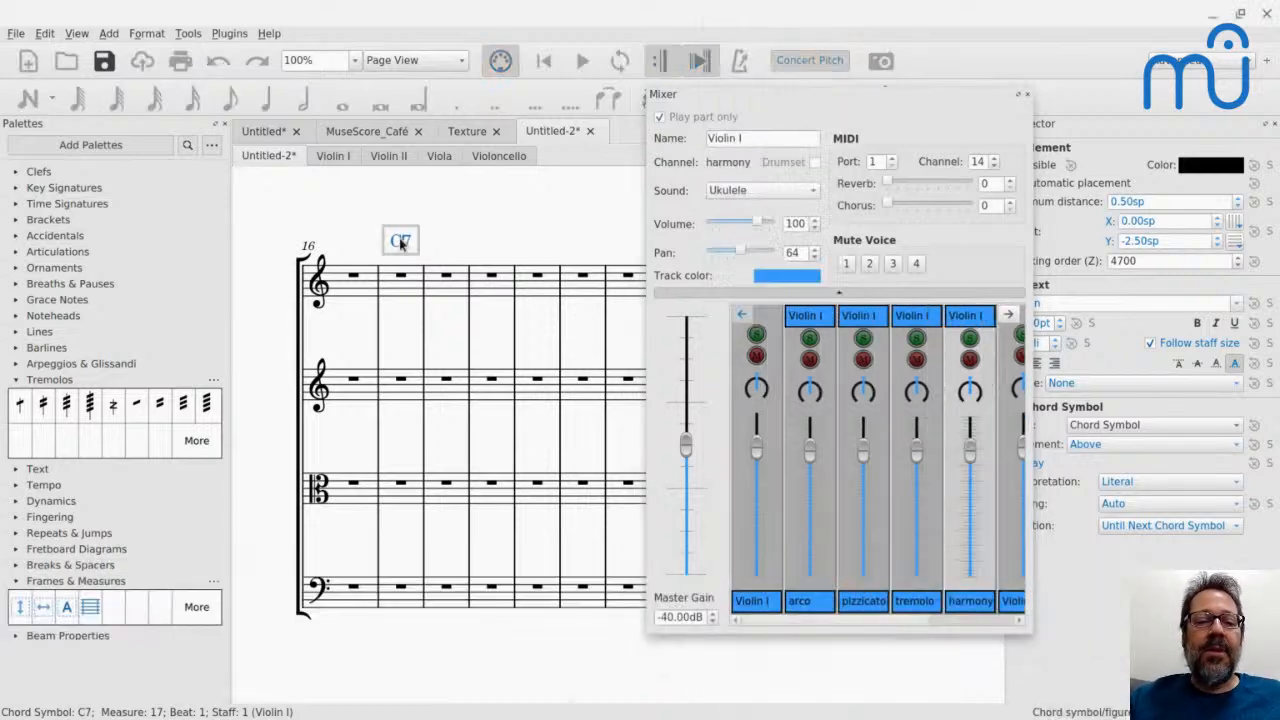
{"action": "key", "text": "Escape"}
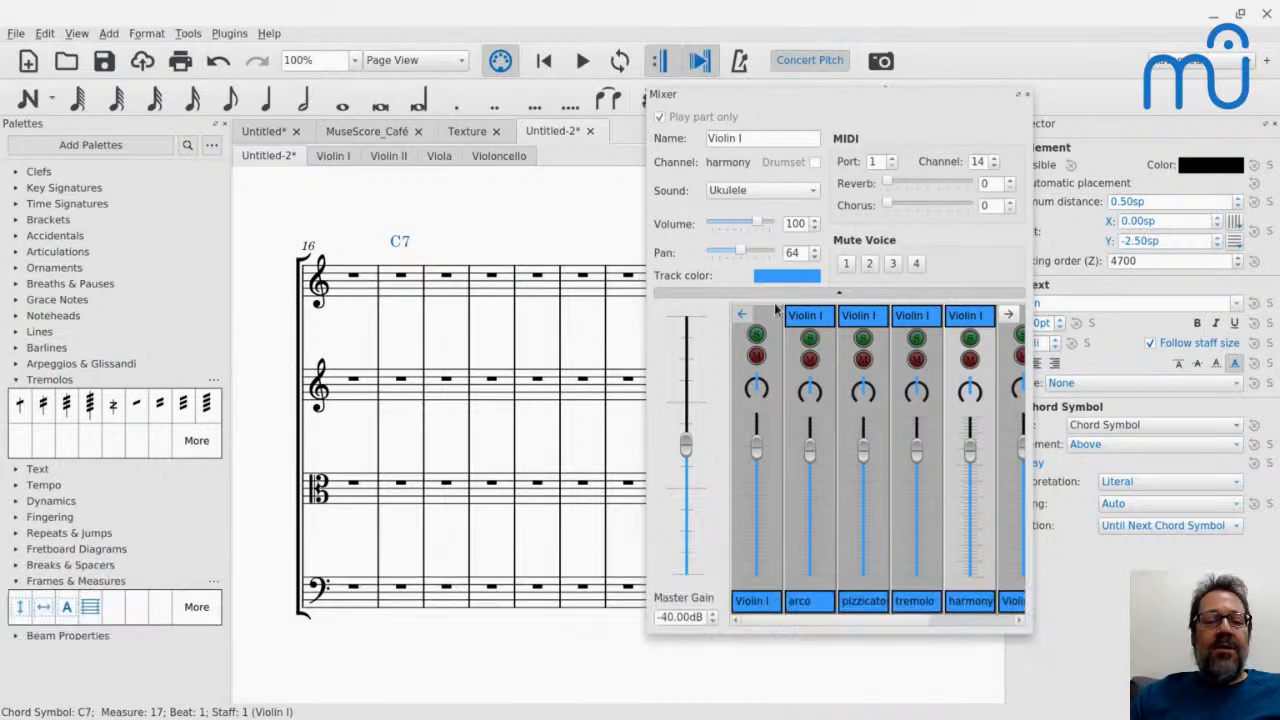
Check the YouTube Live chat for the question about rallentando or ritardando, and close MuseScore's Mixer.
{"action": "key", "text": "alt+Tab"}
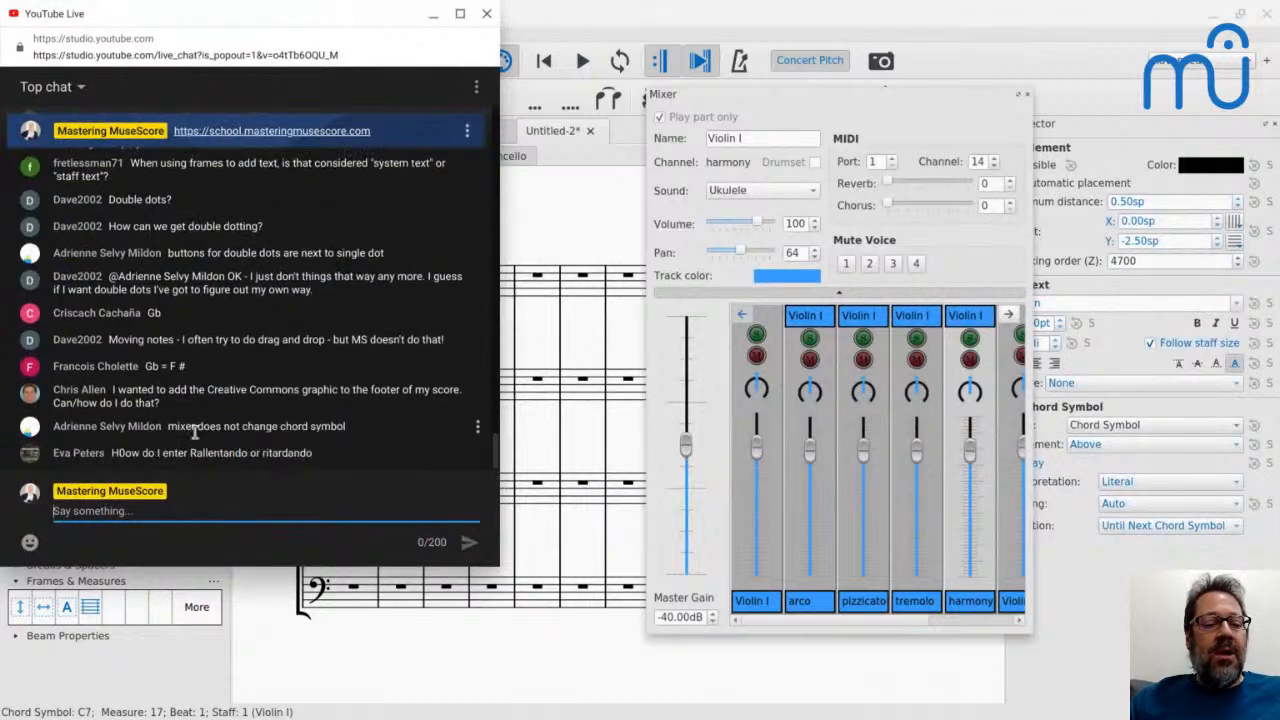
{"action": "left_click", "coordinate": [1027, 94]}
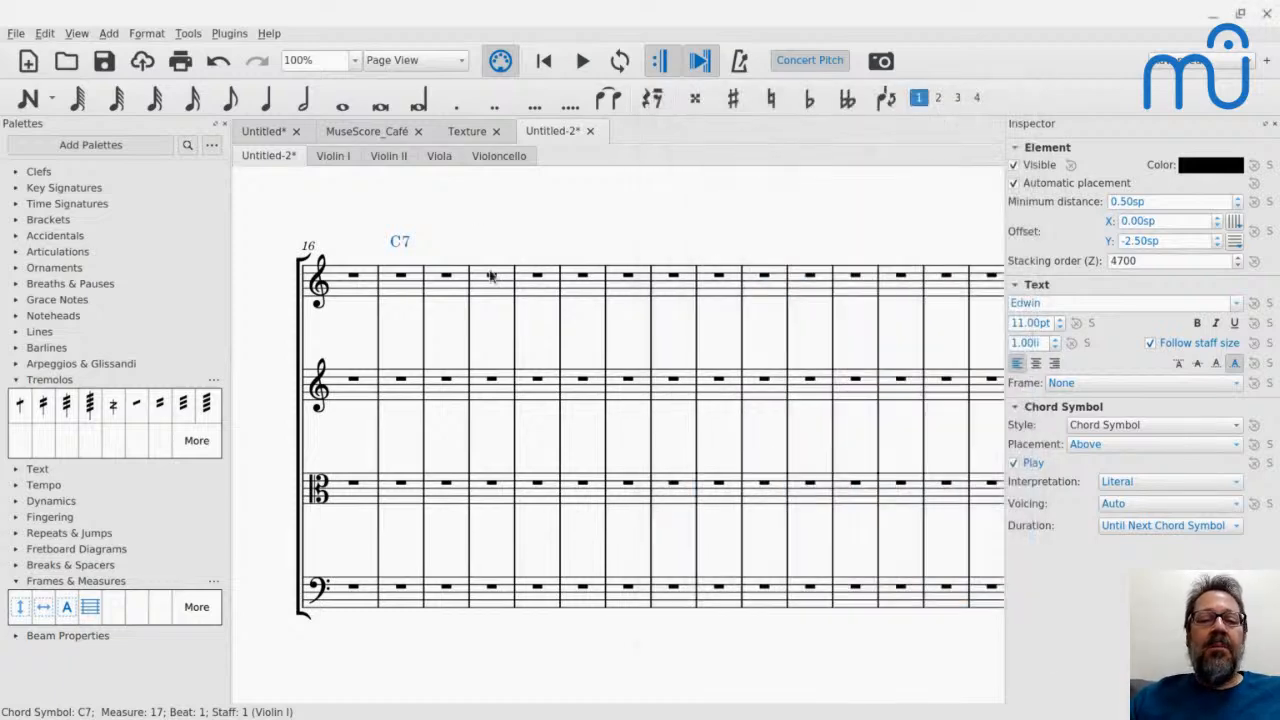
Add a Largo tempo marking at the Violin I rest in measure 19.
{"action": "left_click", "coordinate": [491, 276]}
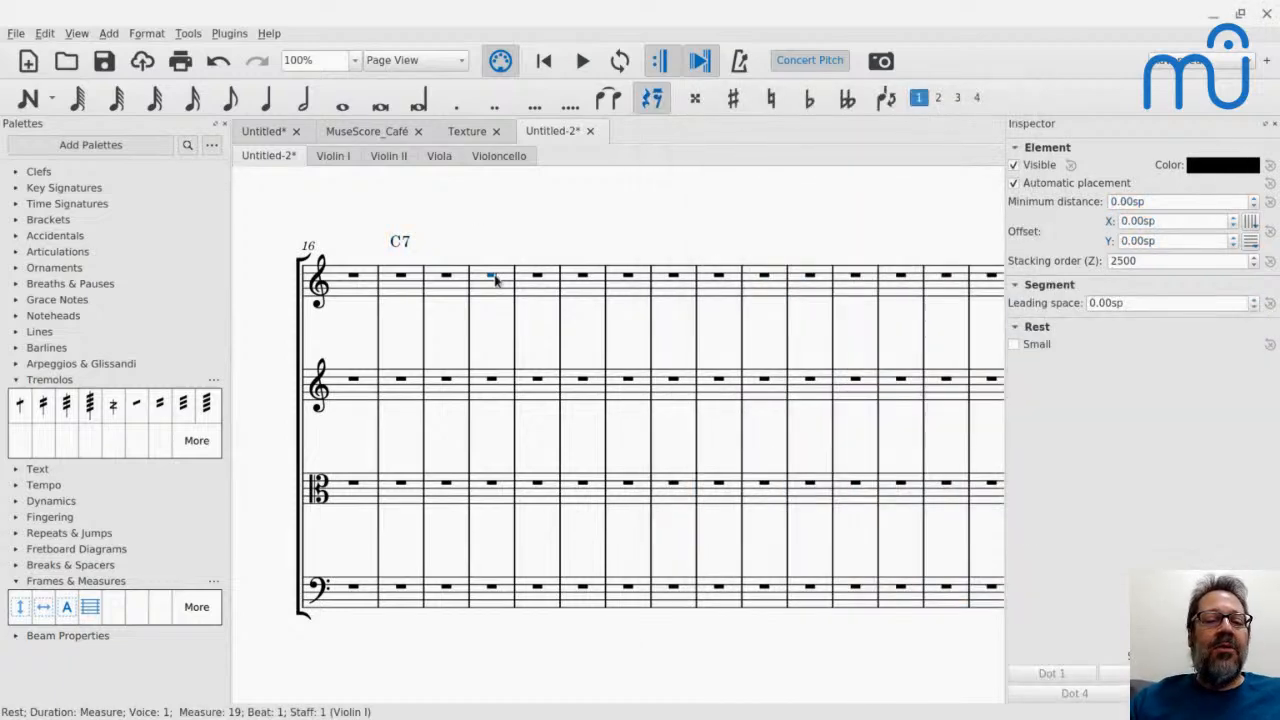
{"action": "left_click", "coordinate": [13, 381]}
{"action": "left_click", "coordinate": [15, 412]}
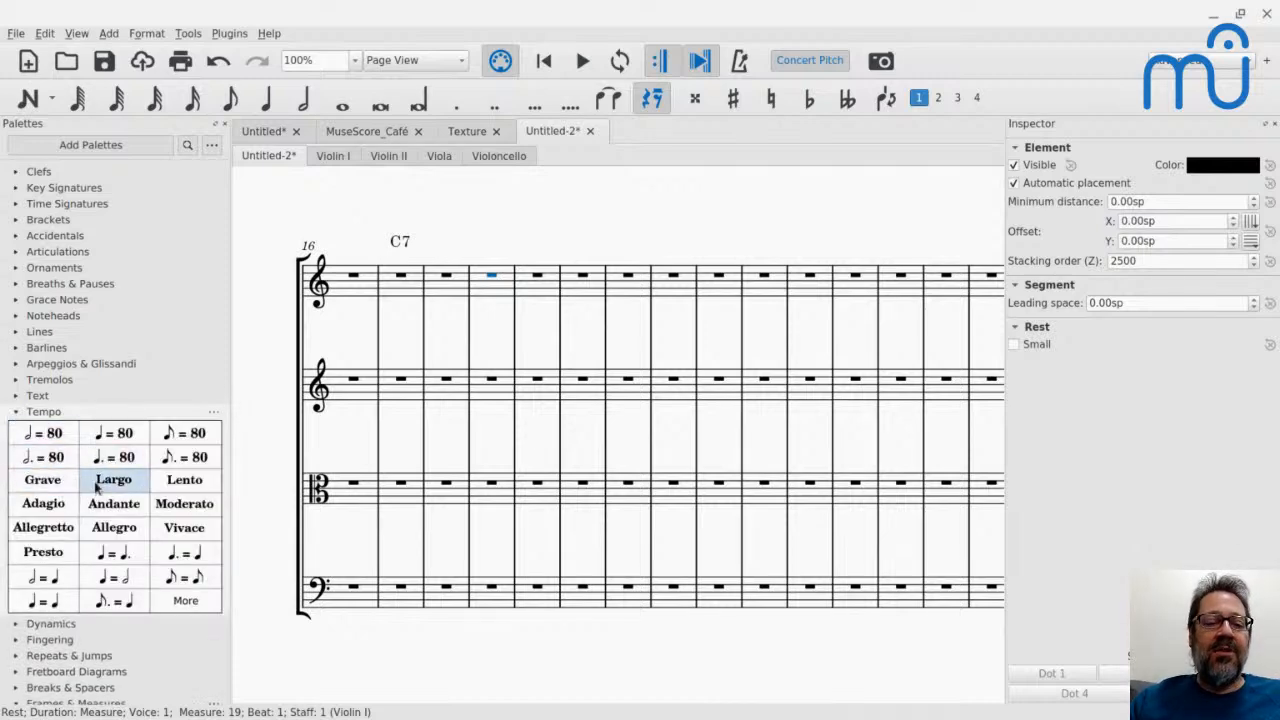
{"action": "left_click", "coordinate": [97, 486]}
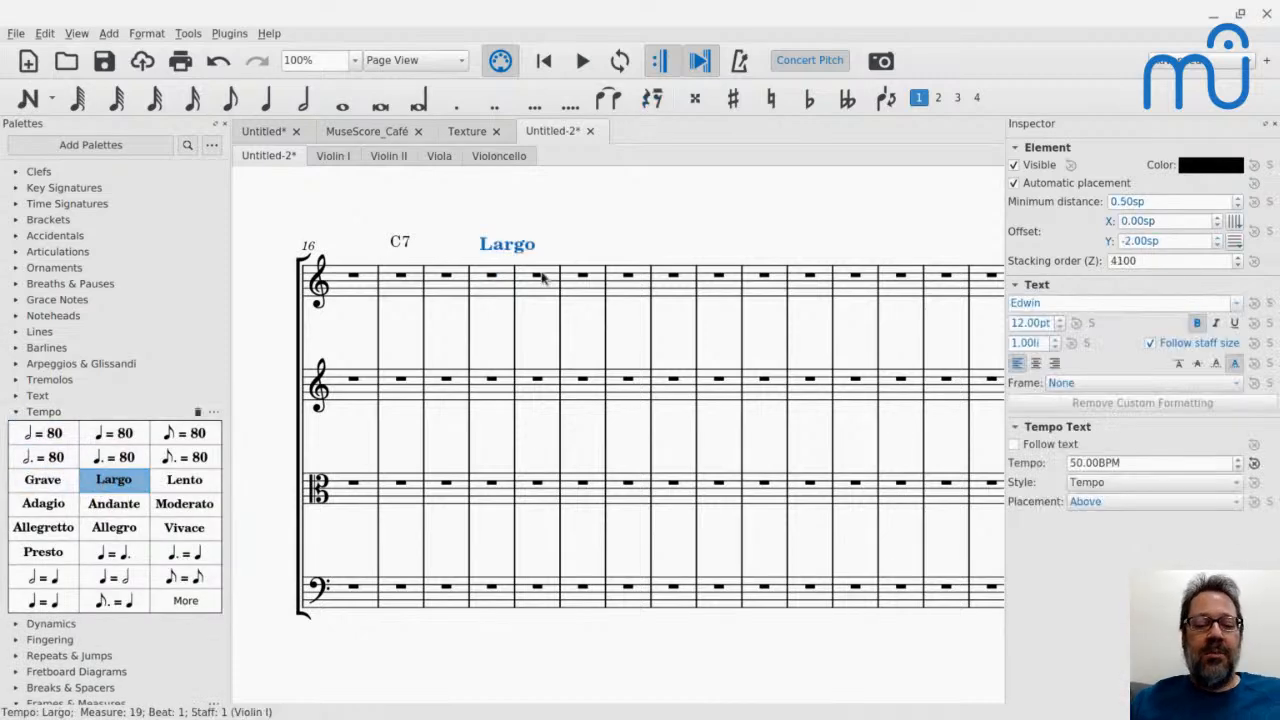
Change the Largo tempo text above Violin I in measure 19 to Rall.
{"action": "key", "text": "ctrl+z"}
{"action": "left_click", "coordinate": [119, 486]}
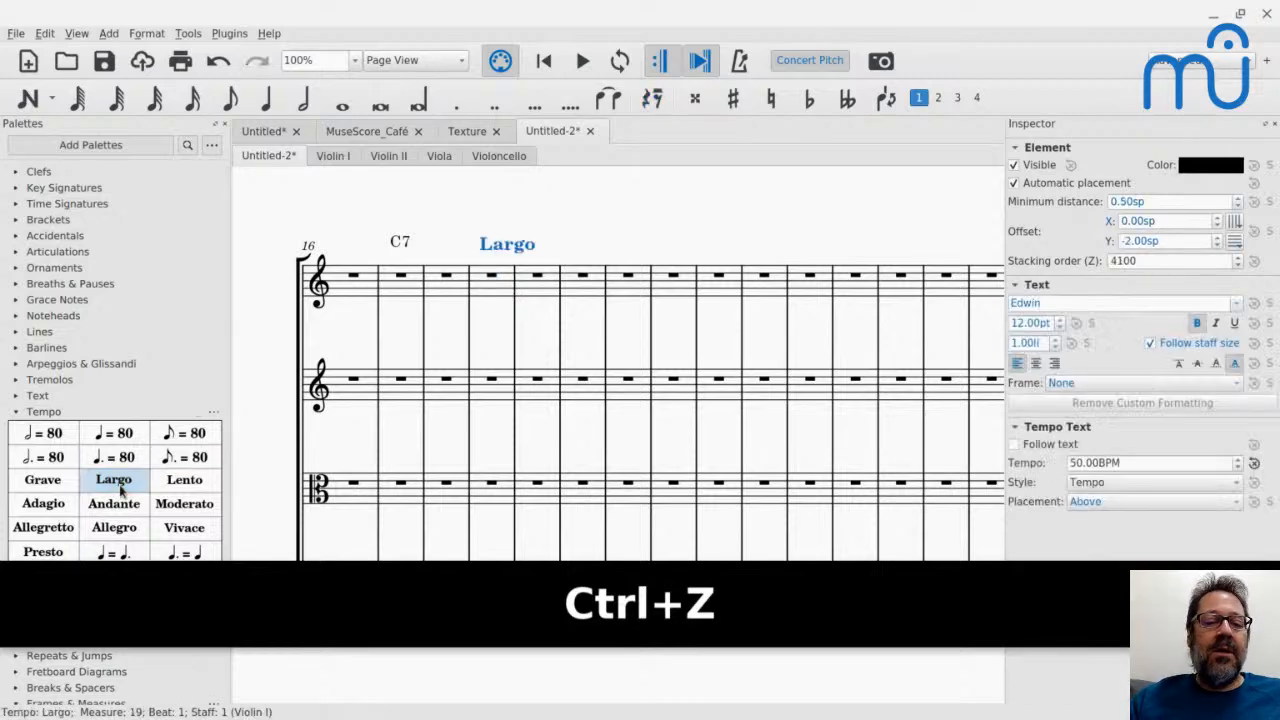
{"action": "double_click", "coordinate": [505, 250]}
{"action": "key", "text": "ctrl+a"}
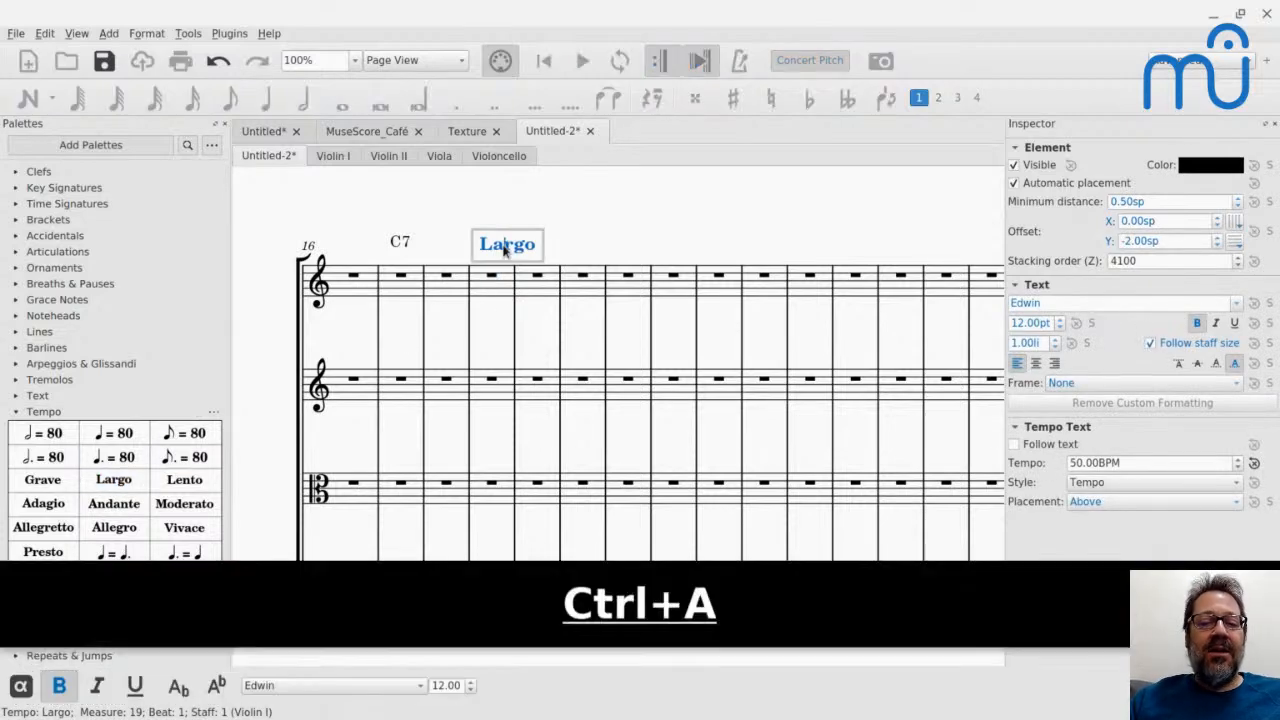
{"action": "type", "text": "Rall."}
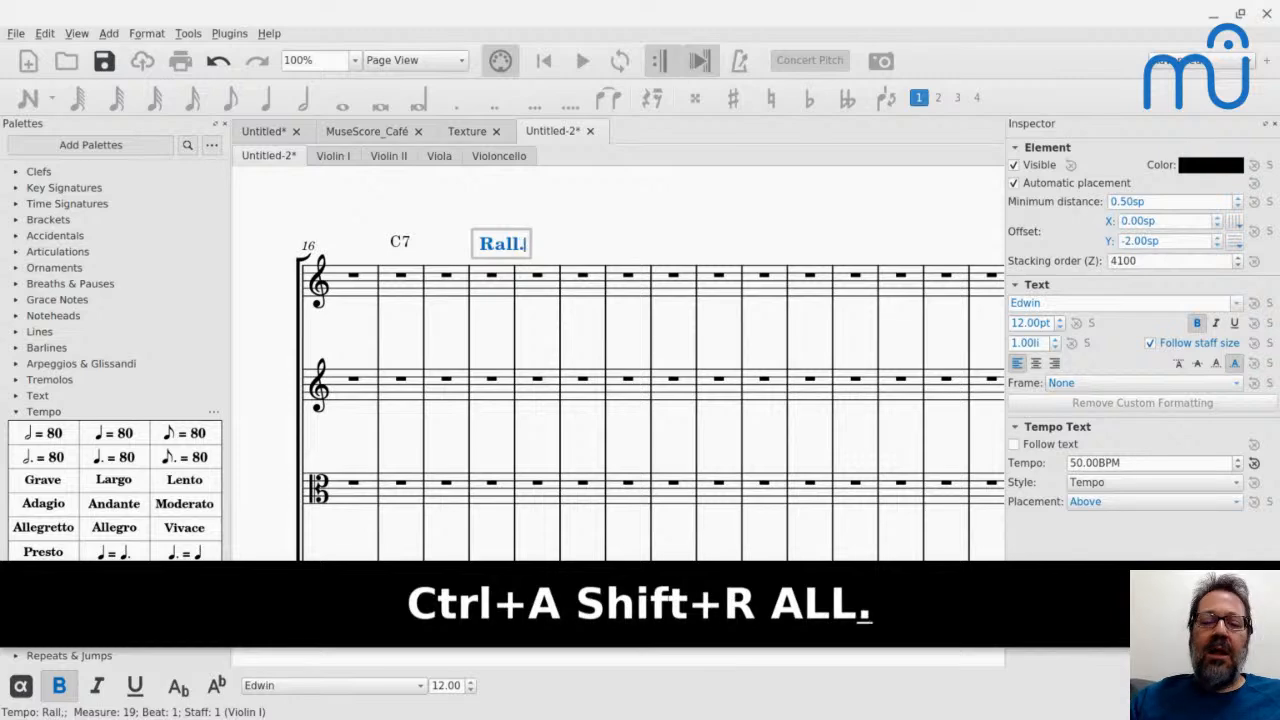
{"action": "key", "text": "Escape"}
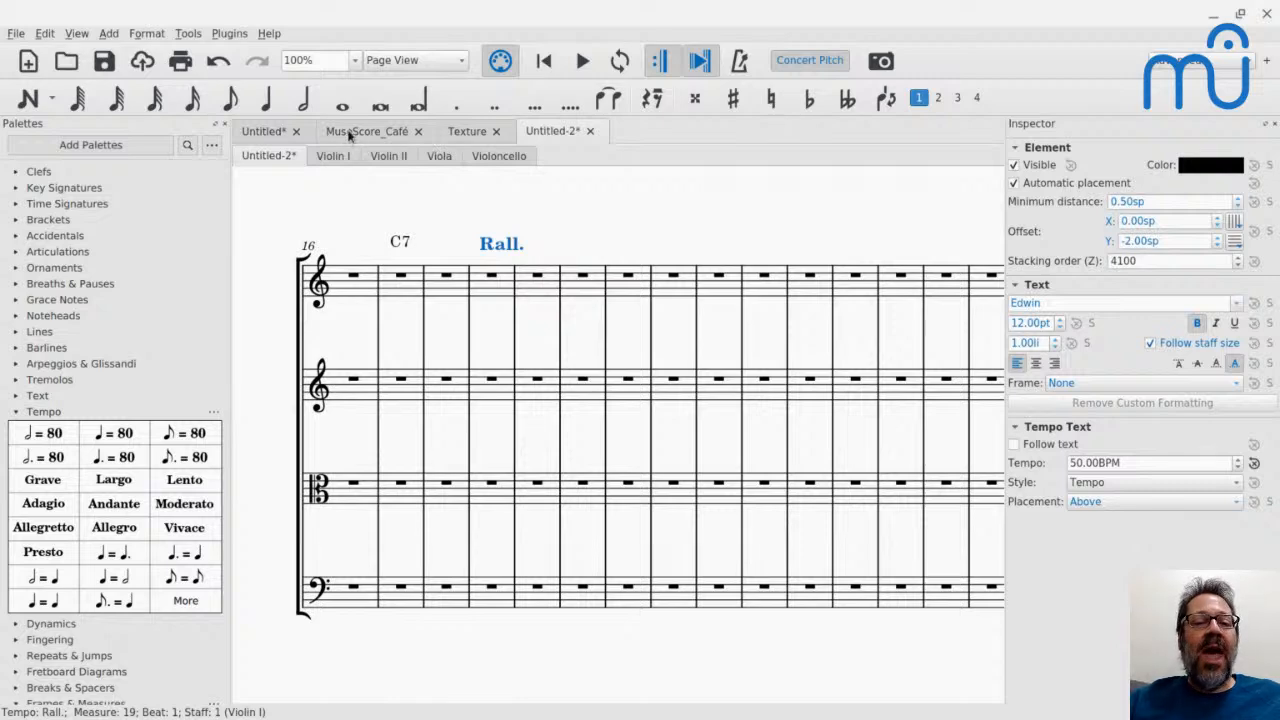
Switch to the first Untitled score and enter eleven quarter-note Cs starting in measure 1.
{"action": "left_click", "coordinate": [270, 141]}
{"action": "scroll", "coordinate": [418, 255], "scroll_direction": "up", "scroll_amount": 2}
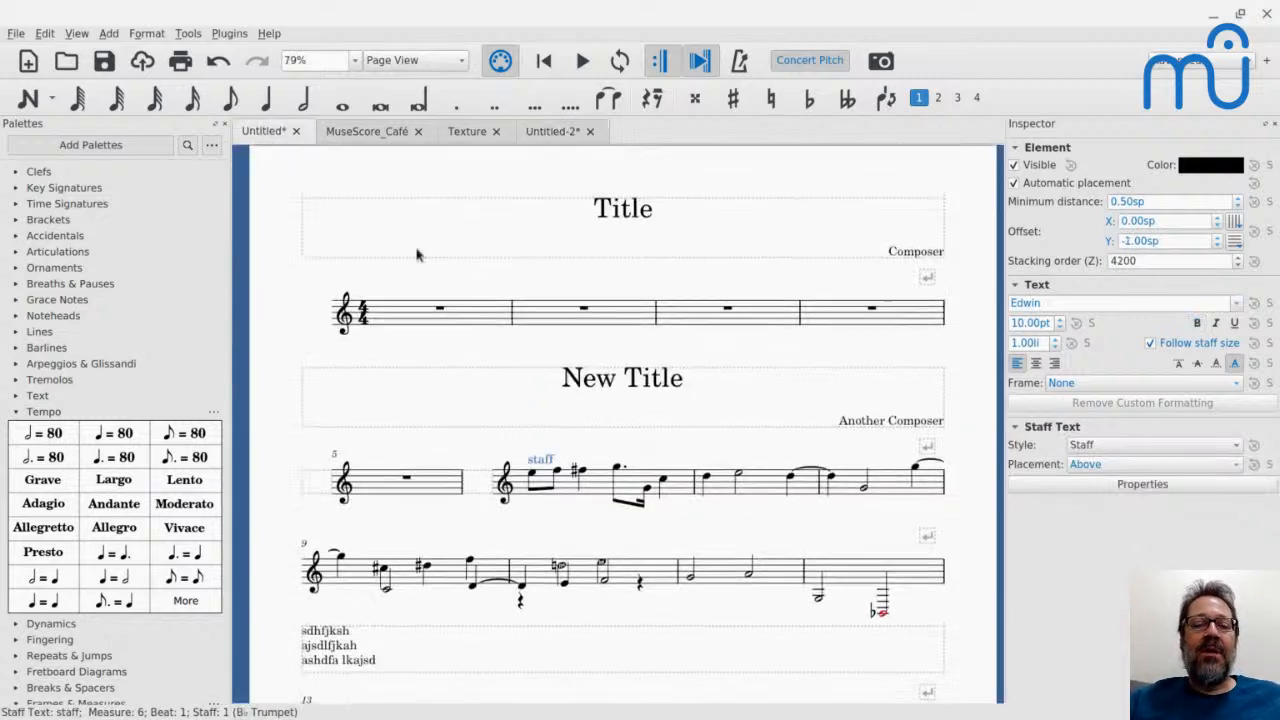
{"action": "left_click", "coordinate": [443, 308]}
{"action": "key", "text": "n"}
{"action": "key", "text": "c"}
{"action": "key", "text": "c"}
{"action": "key", "text": "c"}
{"action": "key", "text": "c"}
{"action": "key", "text": "c"}
{"action": "key", "text": "c"}
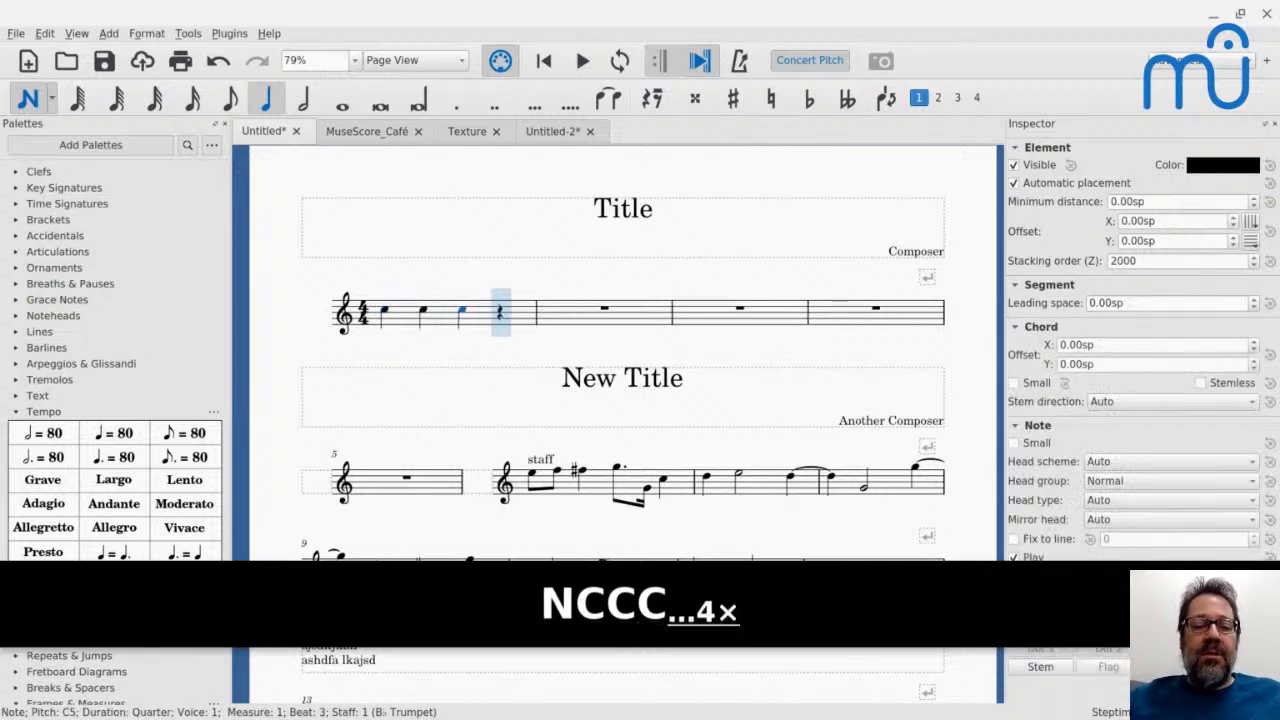
{"action": "key", "text": "c"}
{"action": "key", "text": "c"}
{"action": "key", "text": "c"}
{"action": "key", "text": "c"}
{"action": "key", "text": "c"}
{"action": "key", "text": "Escape"}
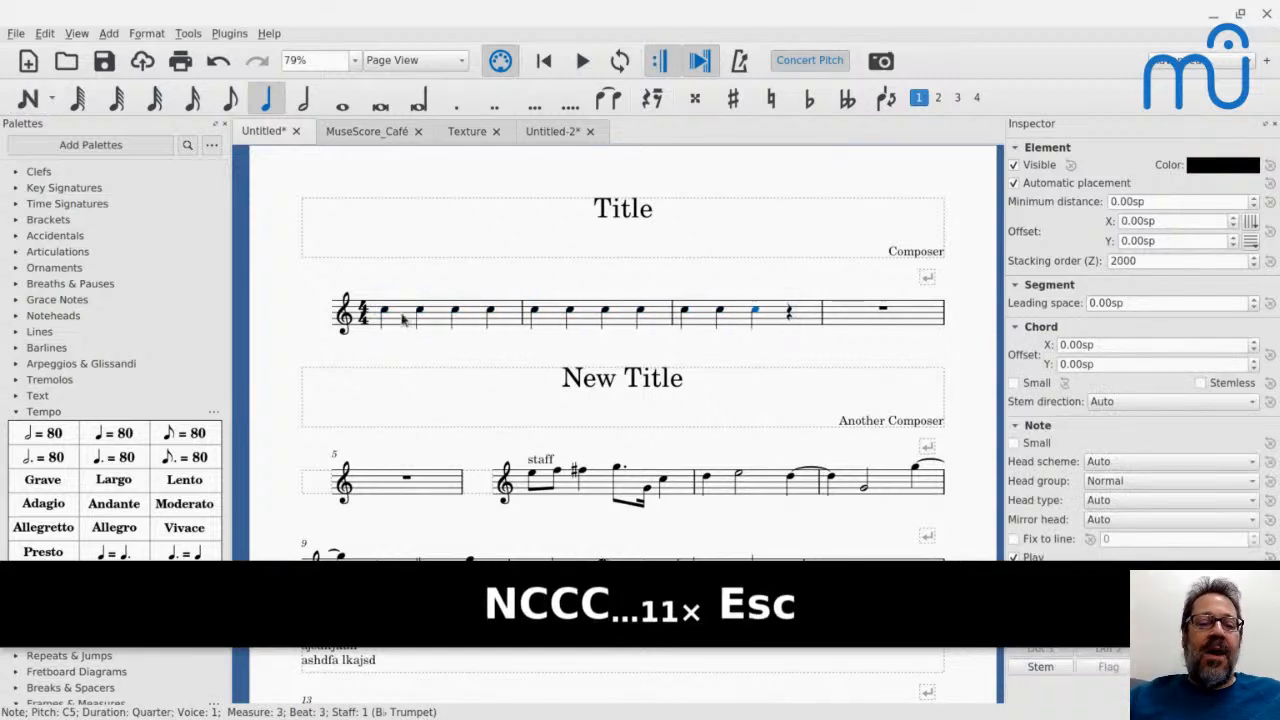
Play the new quarter notes from the first note of measure 1 and stop playback.
{"action": "left_click", "coordinate": [387, 315]}
{"action": "key", "text": "space"}
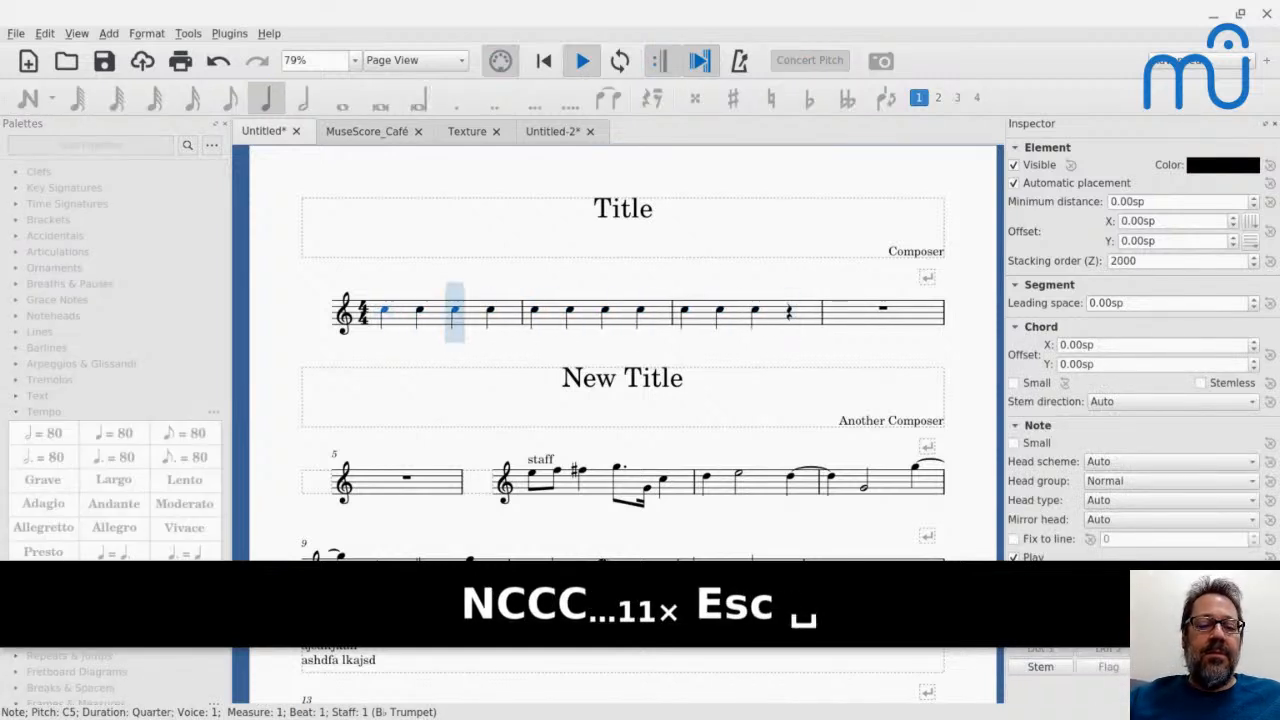
{"action": "key", "text": "space"}
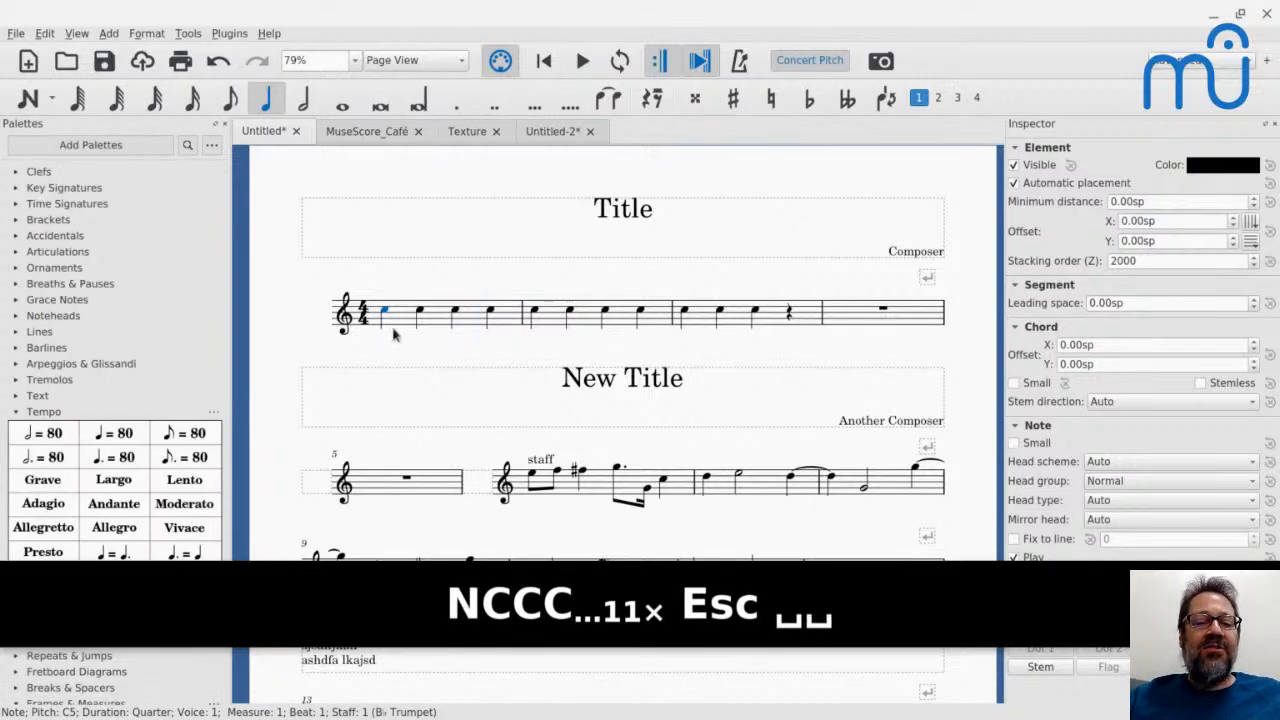
Apply the TempoChanges plugin to measures 1 and 2 with the staff text Rall., slowing linearly from 120 to 60 BPM.
{"action": "left_click", "coordinate": [458, 328]}
{"action": "left_click", "coordinate": [587, 332], "text": "shift"}
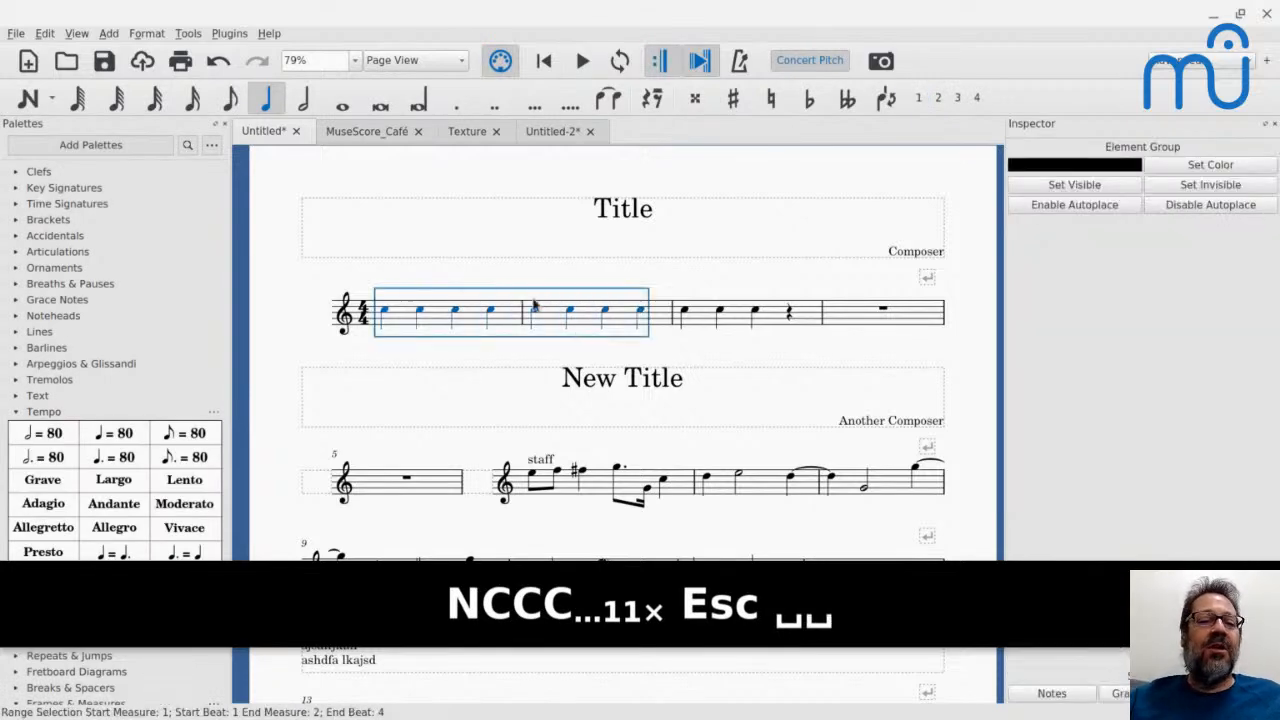
{"action": "left_click", "coordinate": [228, 35]}
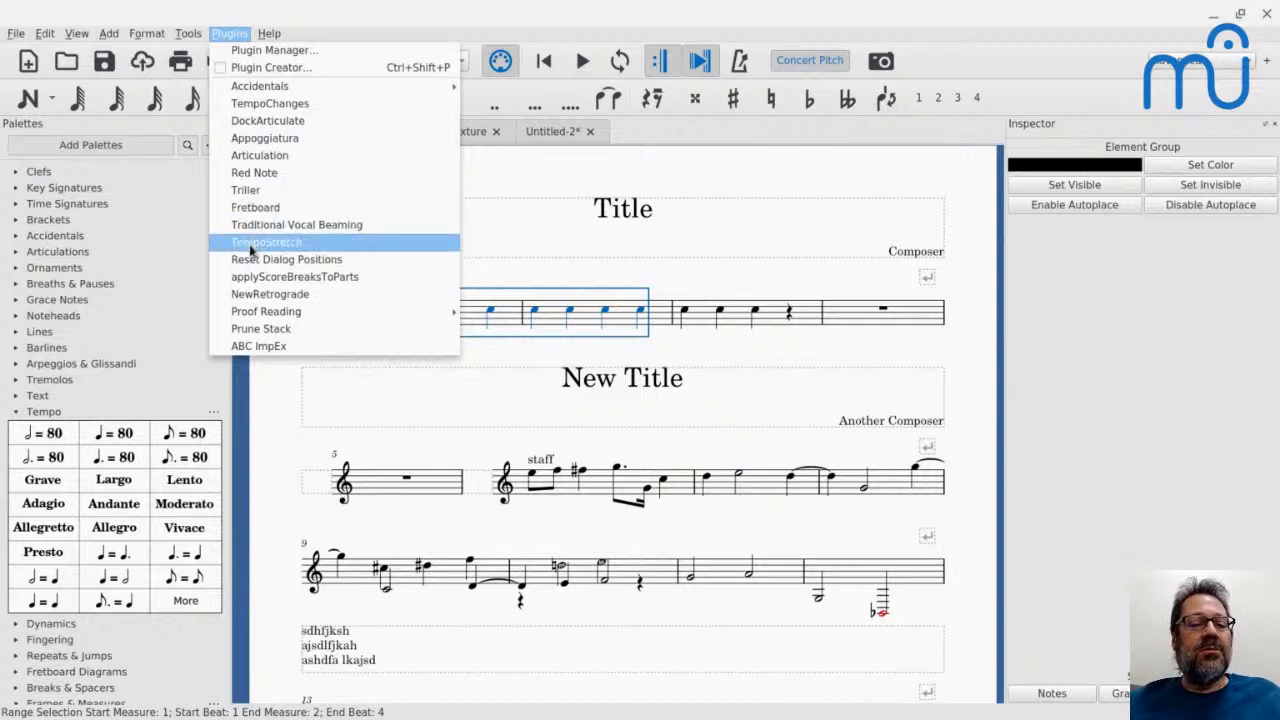
{"action": "left_click", "coordinate": [254, 104]}
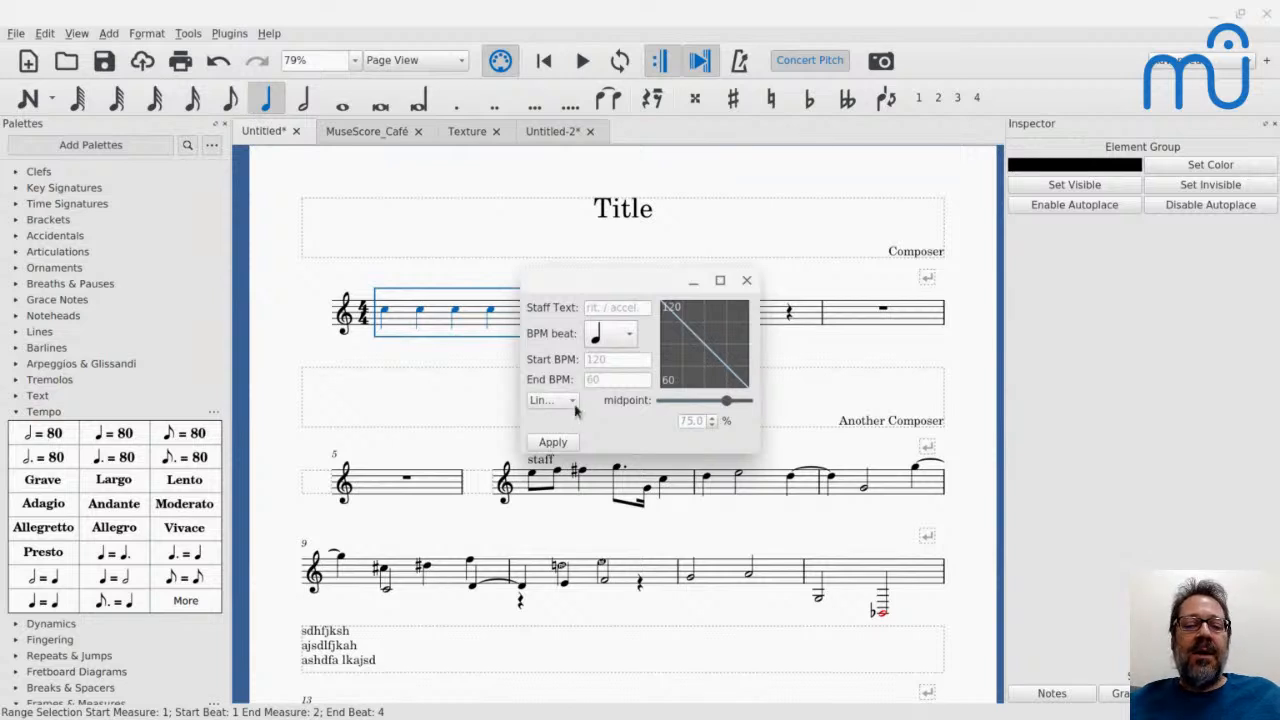
{"action": "left_click", "coordinate": [612, 308]}
{"action": "type", "text": "Rall."}
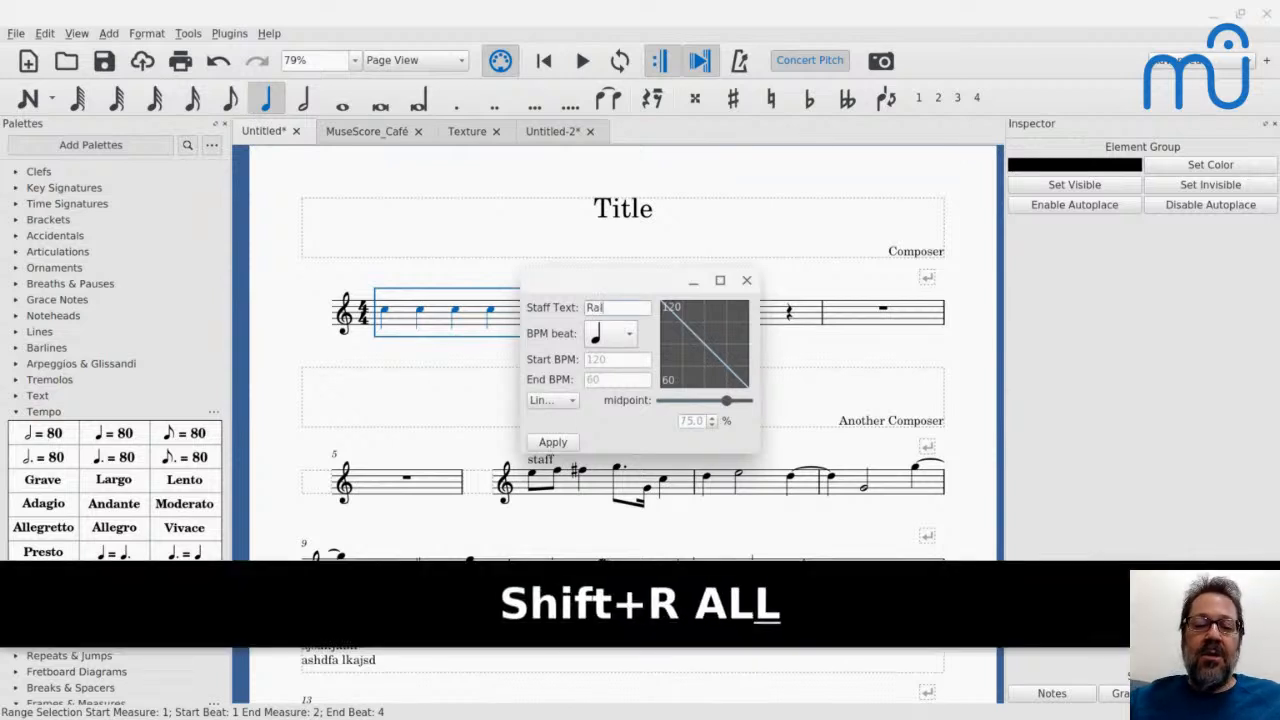
{"action": "left_click", "coordinate": [551, 442]}
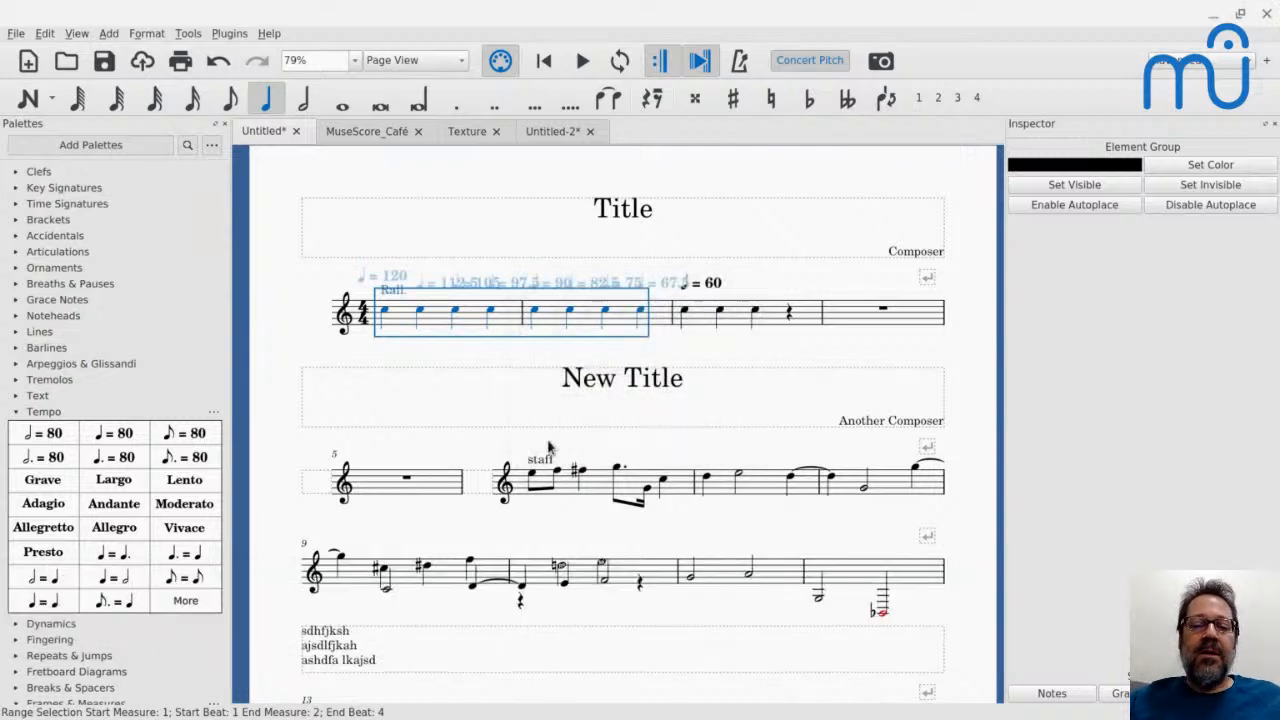
Play the rallentando from the first note of measure 1 into measure 3 and stop playback.
{"action": "left_click", "coordinate": [386, 313]}
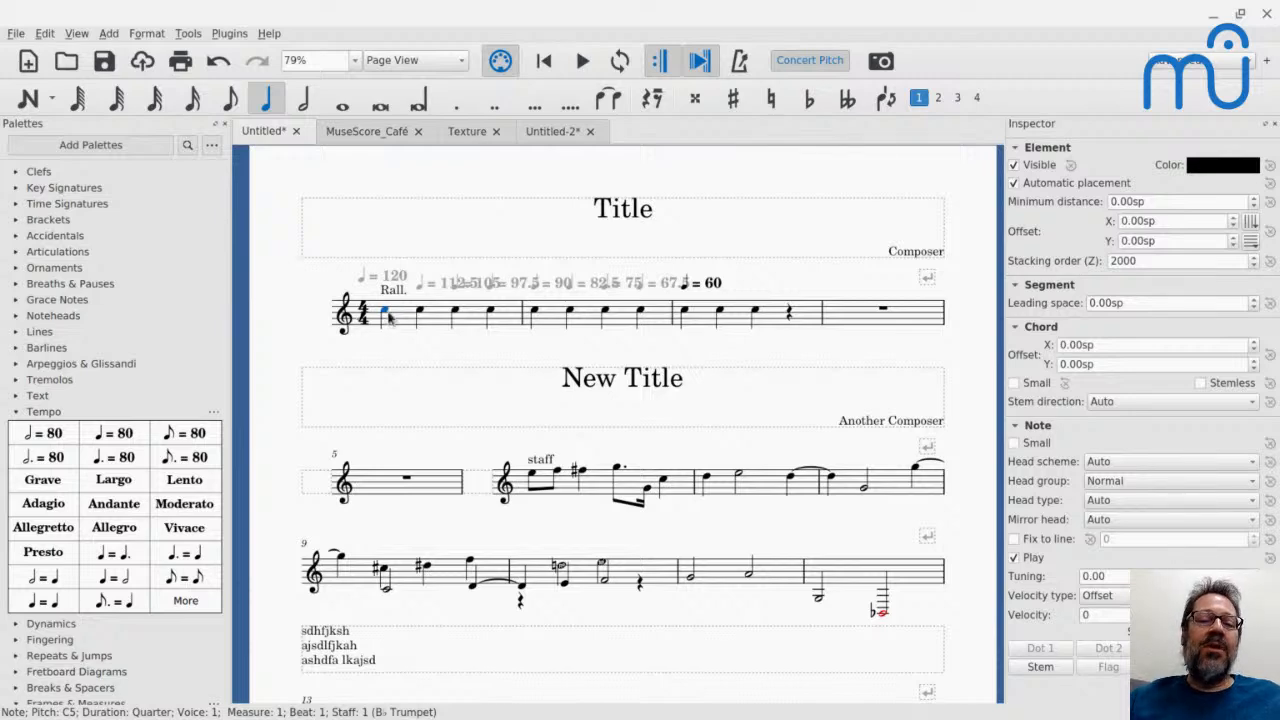
{"action": "key", "text": "space"}
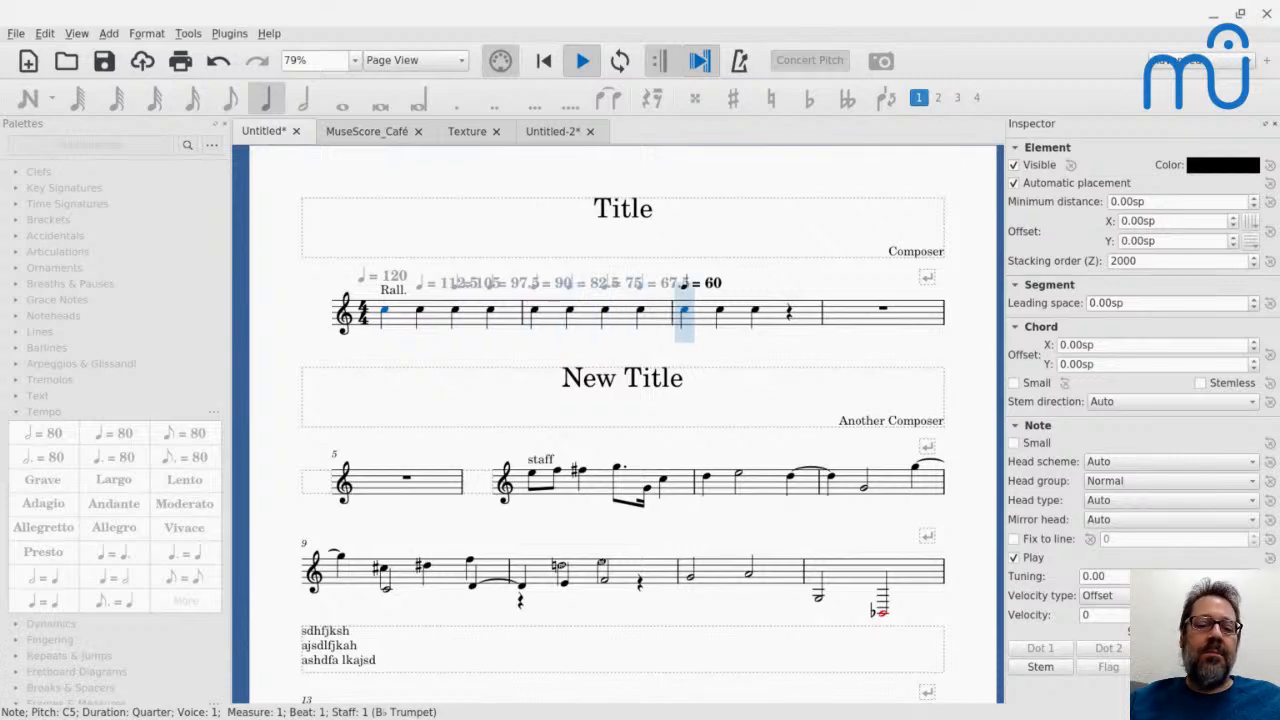
{"action": "key", "text": "space"}
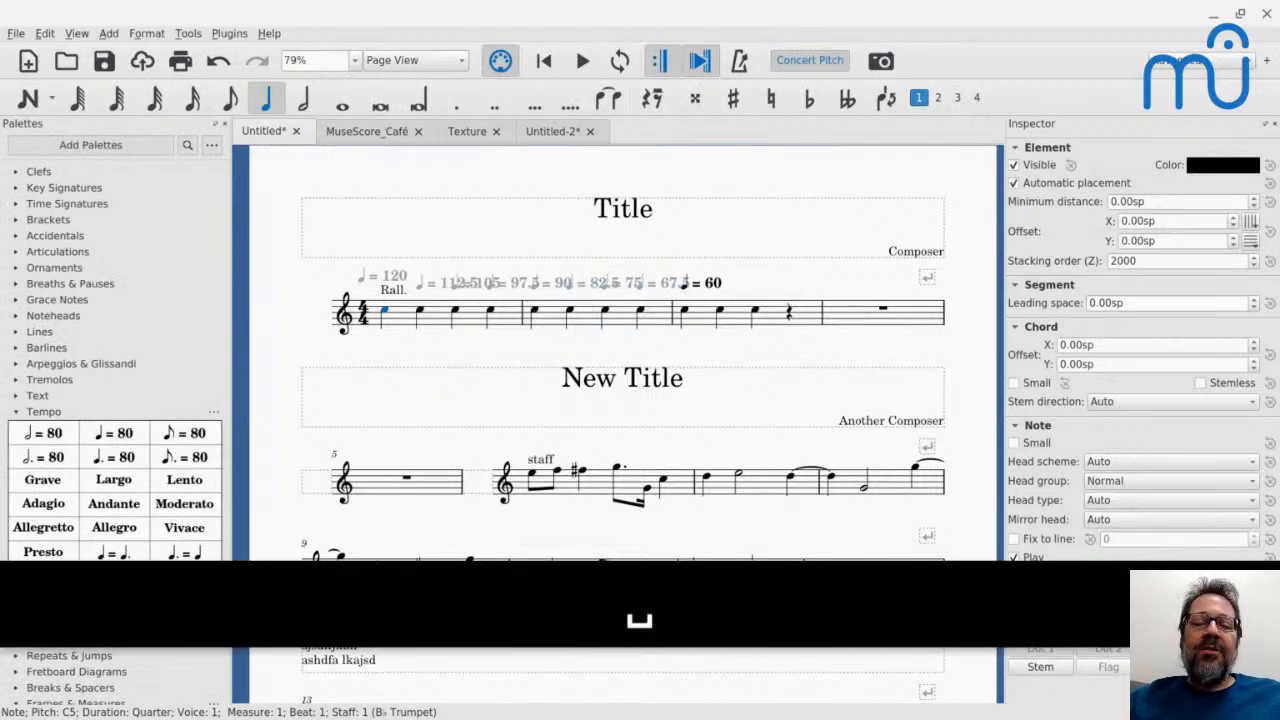
Switch to the YouTube Live chat and review viewers' earlier questions, including the one about chord symbol playback in the mixer.
{"action": "key", "text": "alt+Tab"}
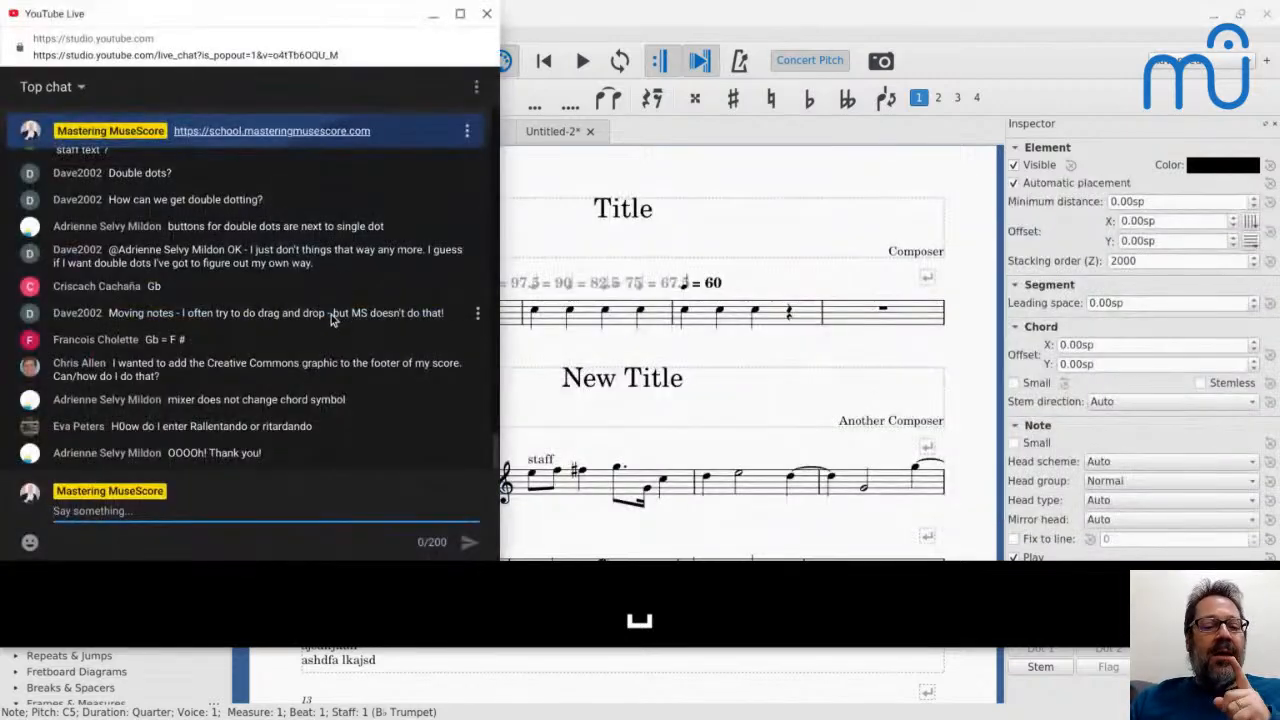
{"action": "scroll", "coordinate": [331, 314], "scroll_direction": "up", "scroll_amount": 2}
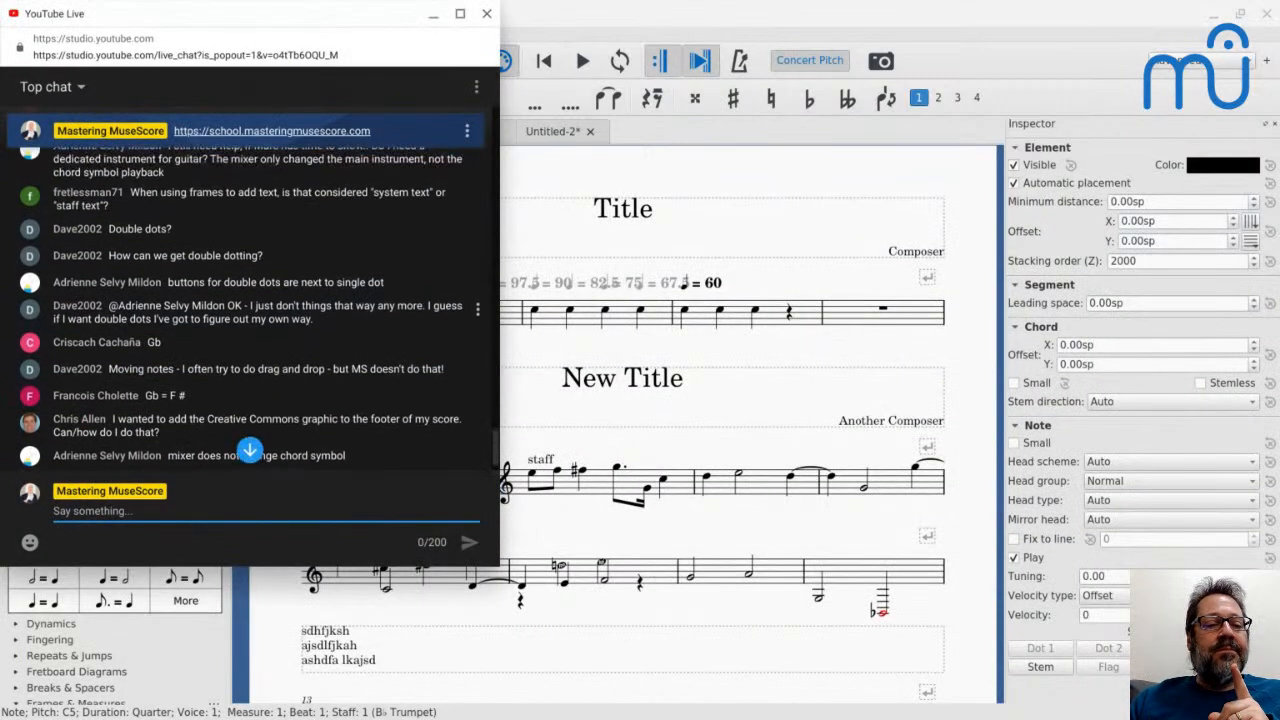
{"action": "scroll", "coordinate": [331, 314], "scroll_direction": "up", "scroll_amount": 1}
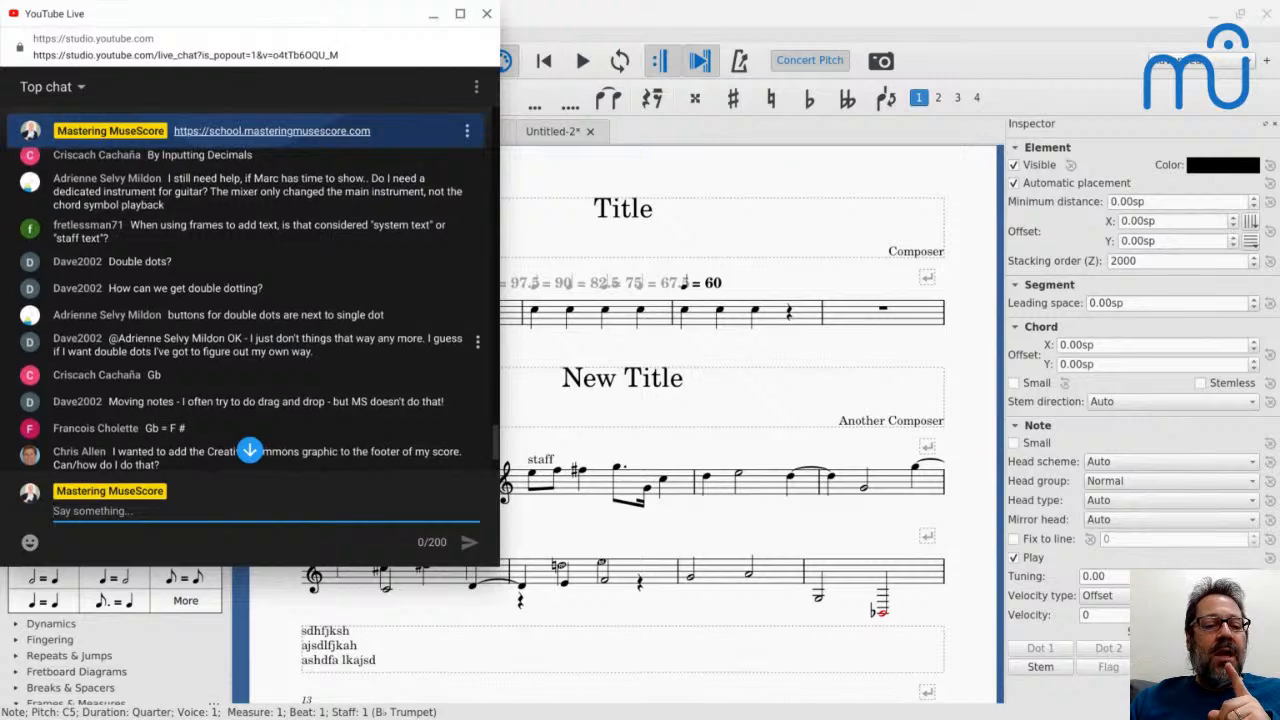
{"action": "scroll", "coordinate": [249, 291], "scroll_direction": "up", "scroll_amount": 1}
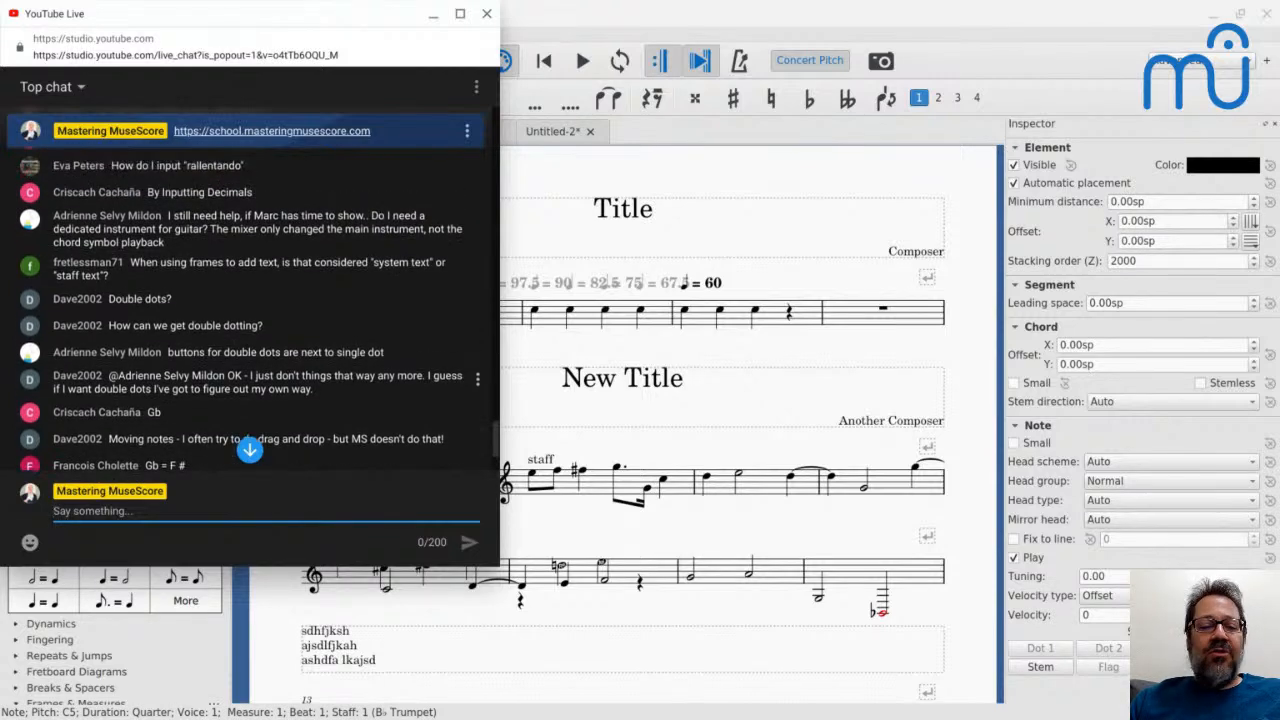
{"action": "scroll", "coordinate": [249, 291], "scroll_direction": "up", "scroll_amount": 1}
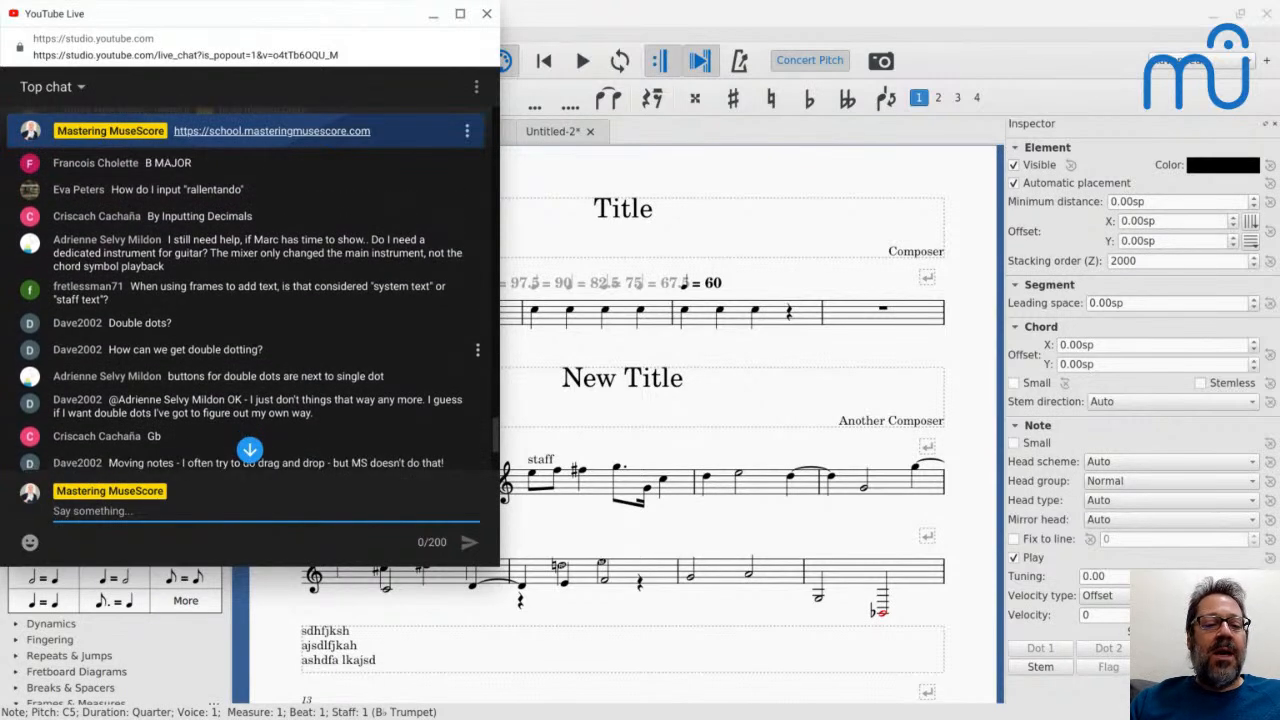
{"action": "scroll", "coordinate": [249, 340], "scroll_direction": "down", "scroll_amount": 1}
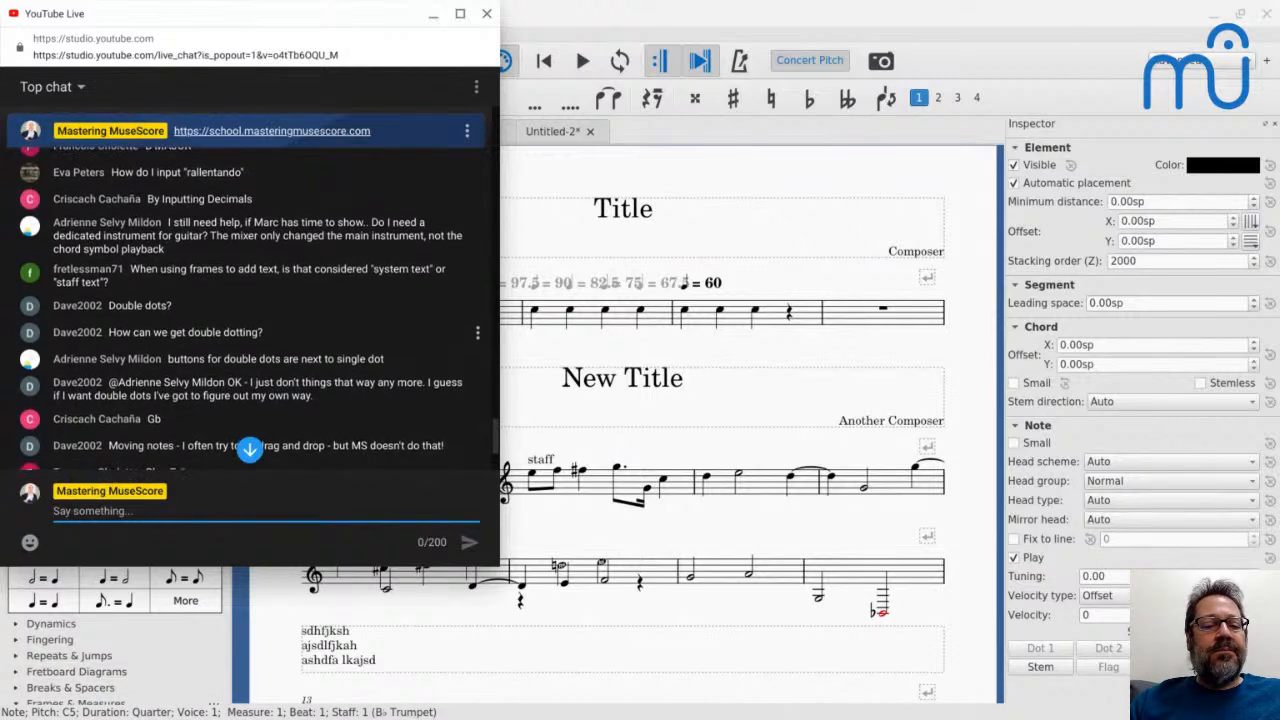
{"action": "scroll", "coordinate": [249, 291], "scroll_direction": "up", "scroll_amount": 5}
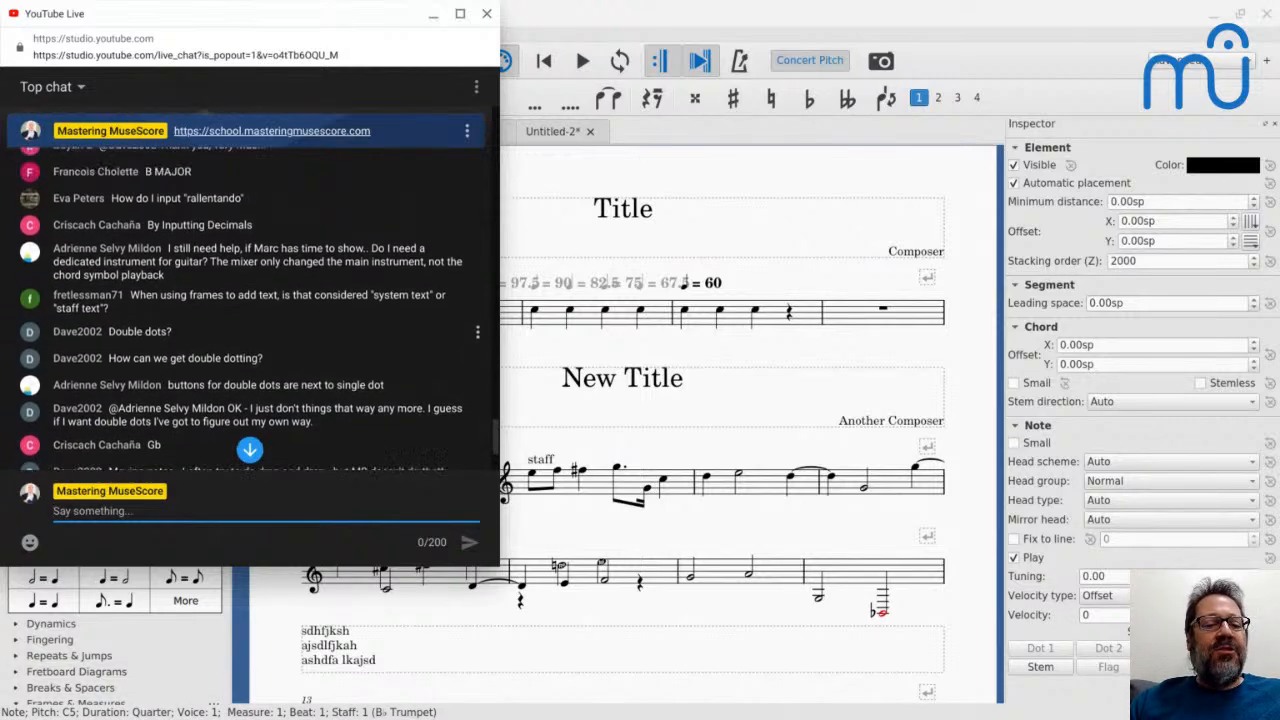
{"action": "scroll", "coordinate": [249, 327], "scroll_direction": "up", "scroll_amount": 1}
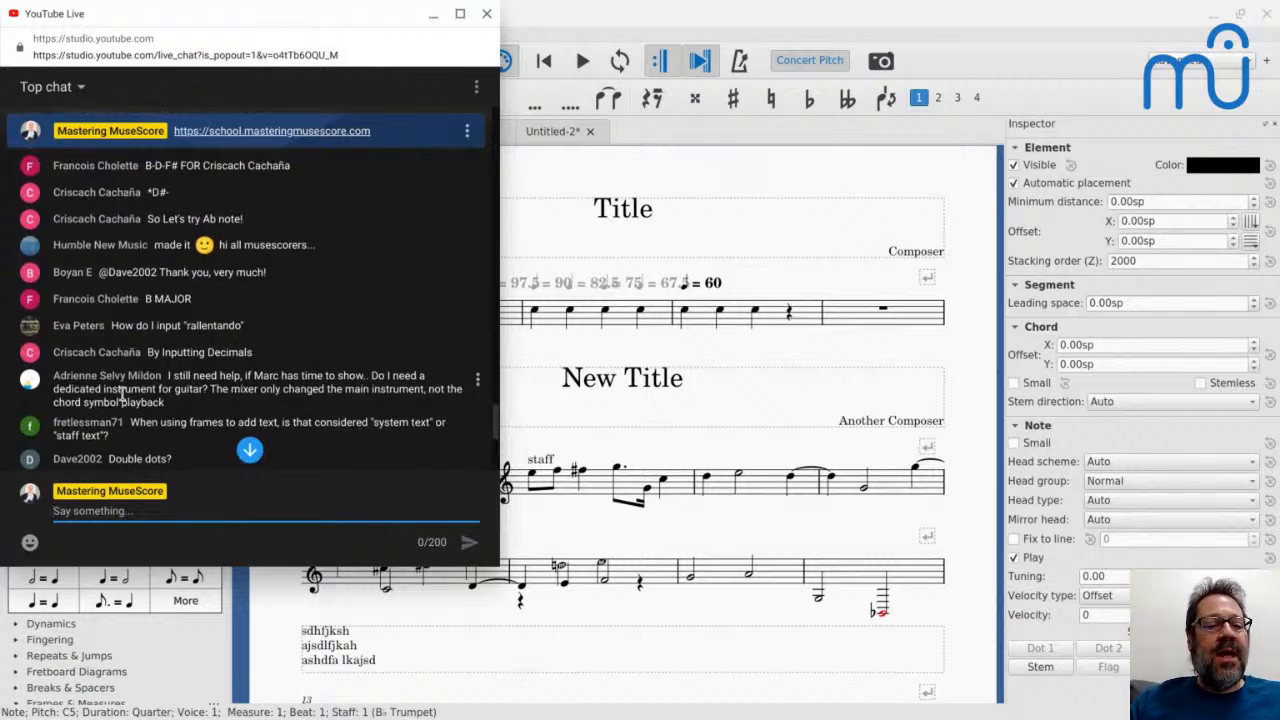
{"action": "scroll", "coordinate": [124, 396], "scroll_direction": "down", "scroll_amount": 4}
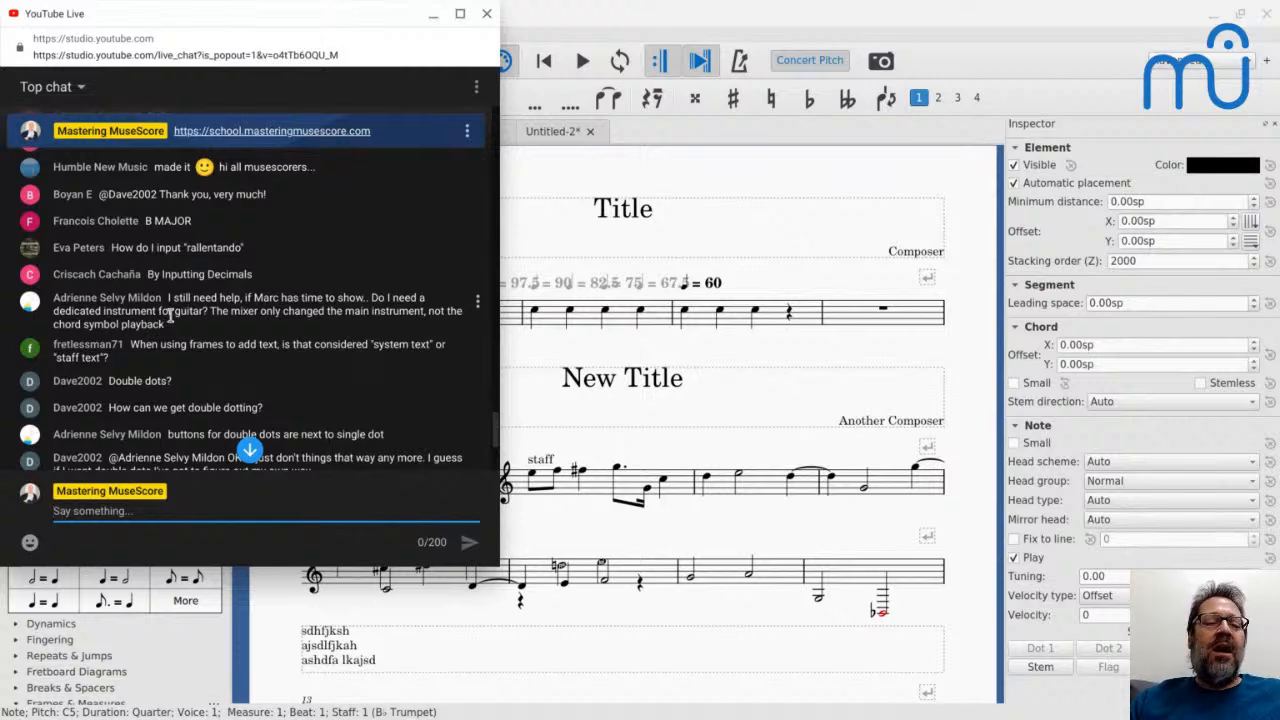
{"action": "scroll", "coordinate": [204, 325], "scroll_direction": "down", "scroll_amount": 5}
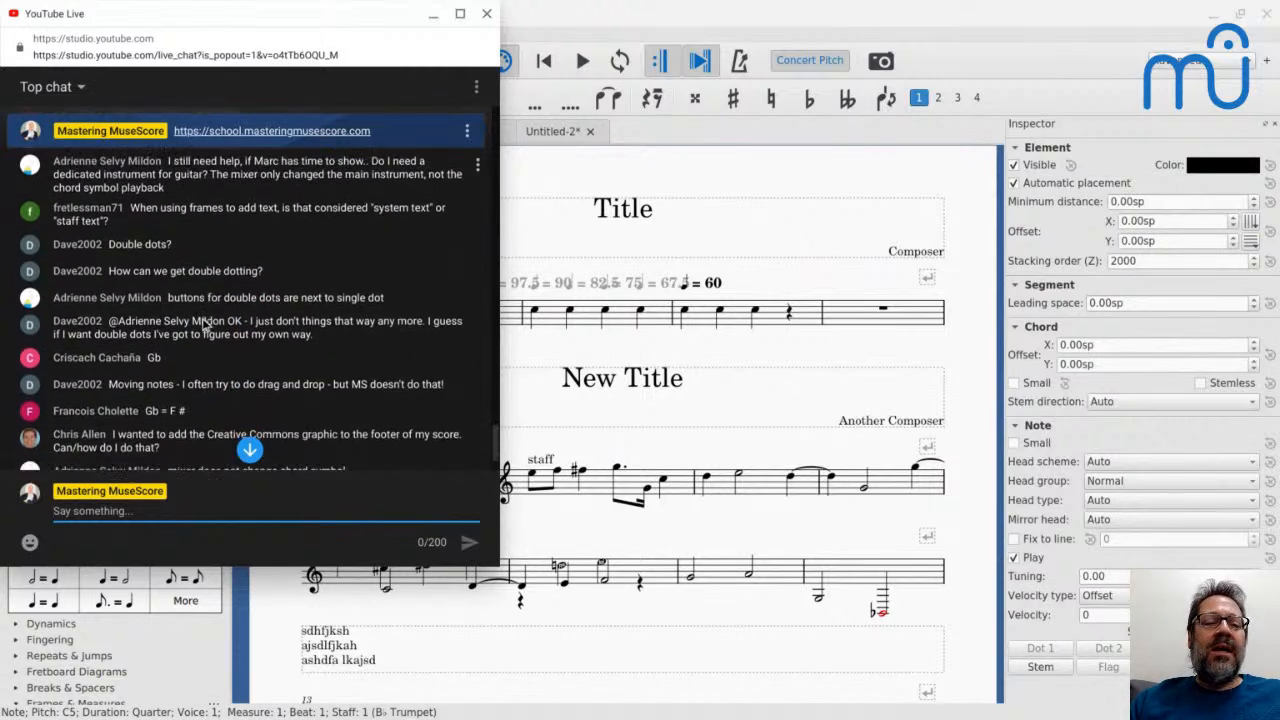
{"action": "scroll", "coordinate": [204, 325], "scroll_direction": "up", "scroll_amount": 3}
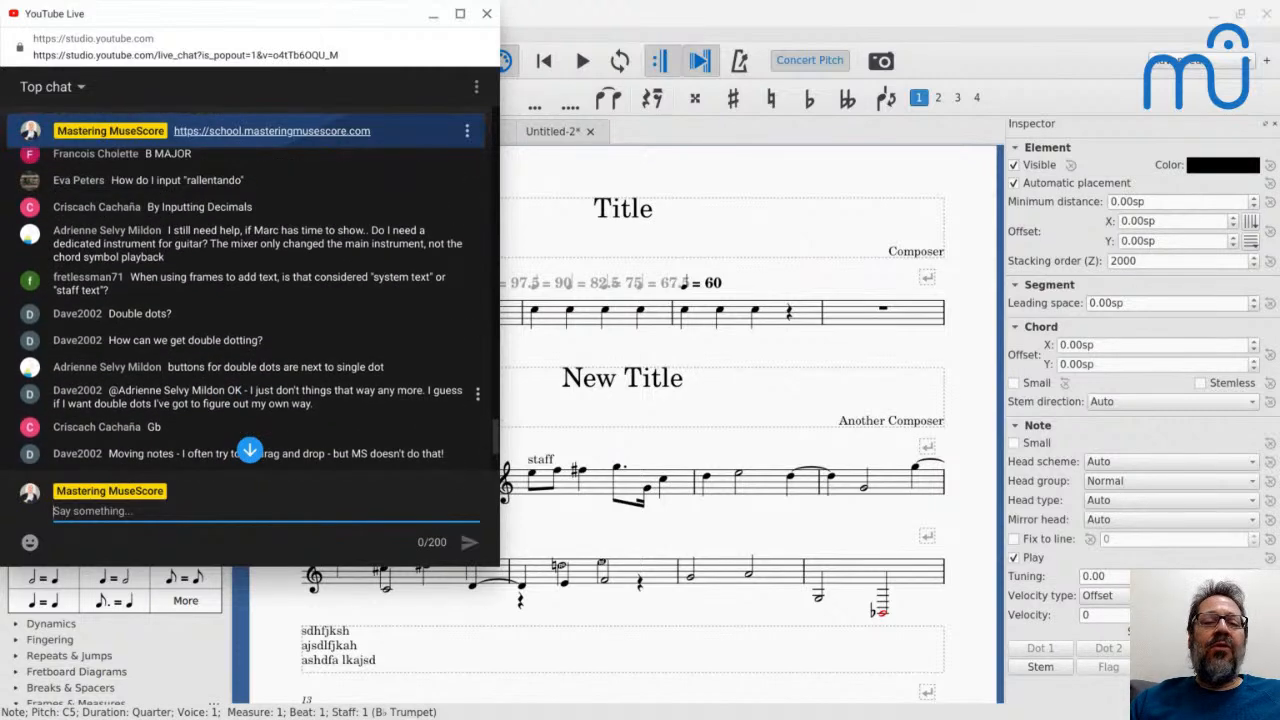
Return to MuseScore, select measure 2, expand the B♭ Trumpet's channels in the Mixer, and close the Mixer.
{"action": "left_click", "coordinate": [553, 320]}
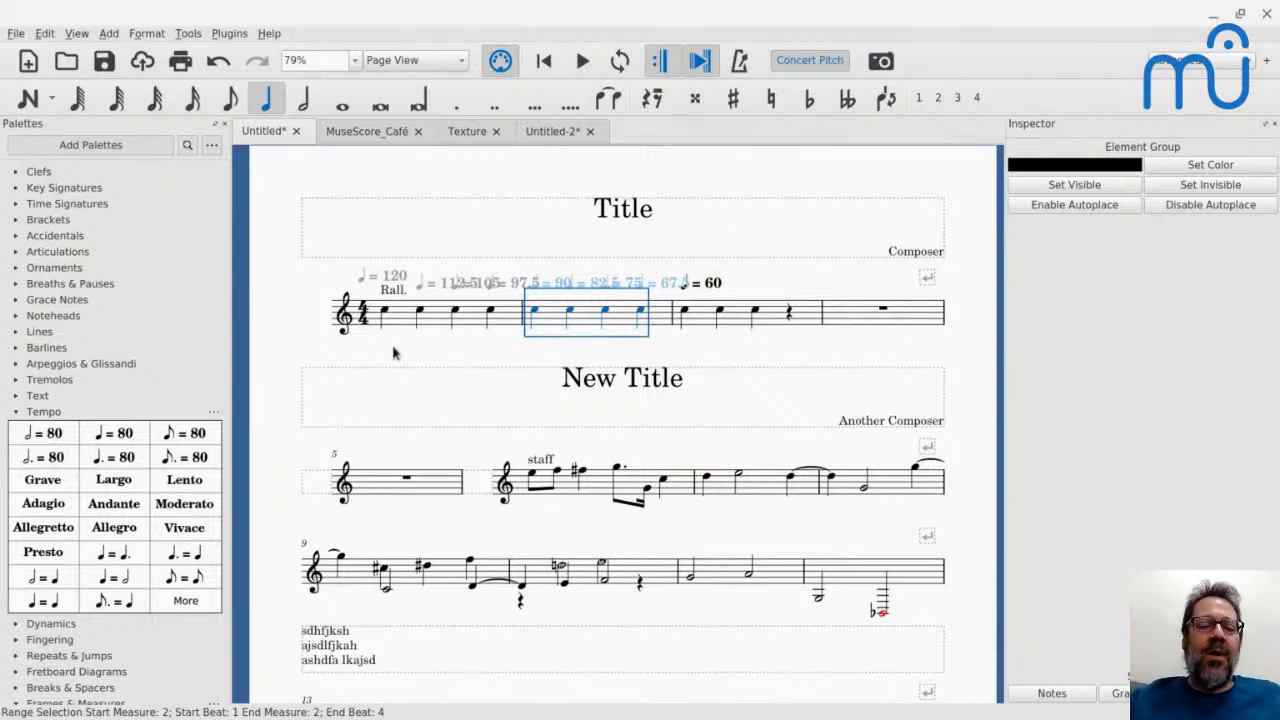
{"action": "key", "text": "F10"}
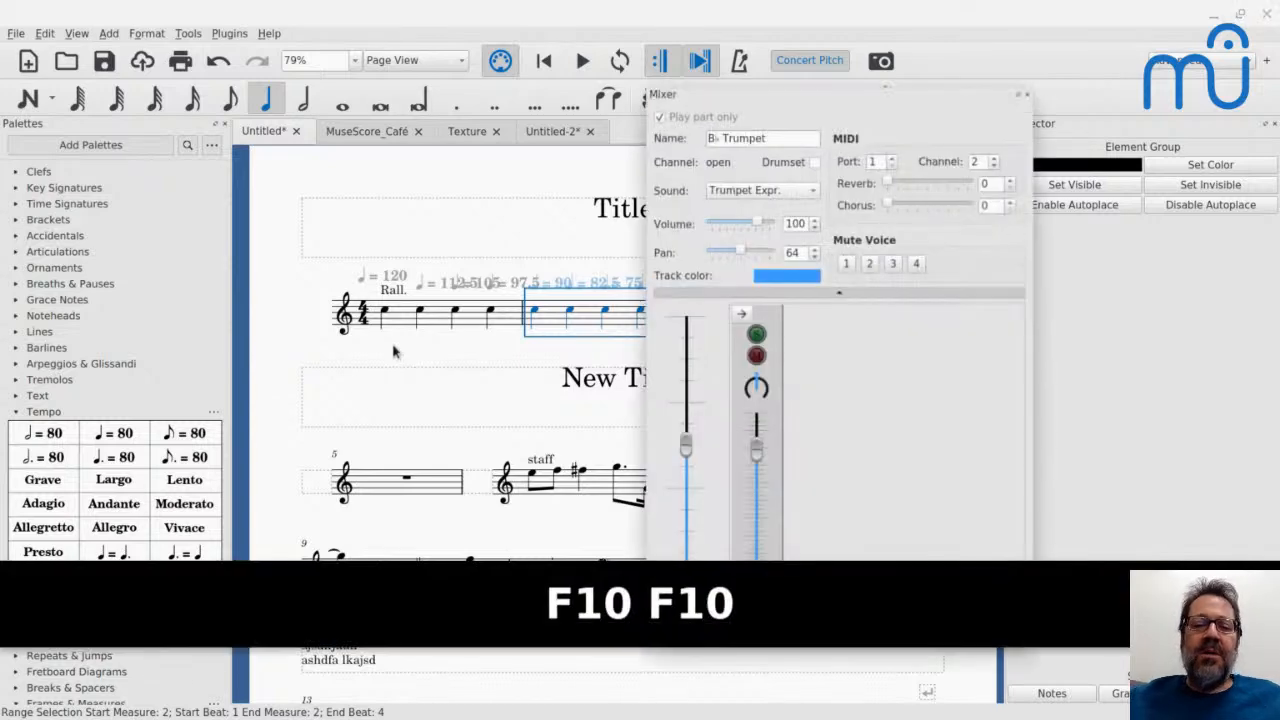
{"action": "left_click", "coordinate": [742, 315]}
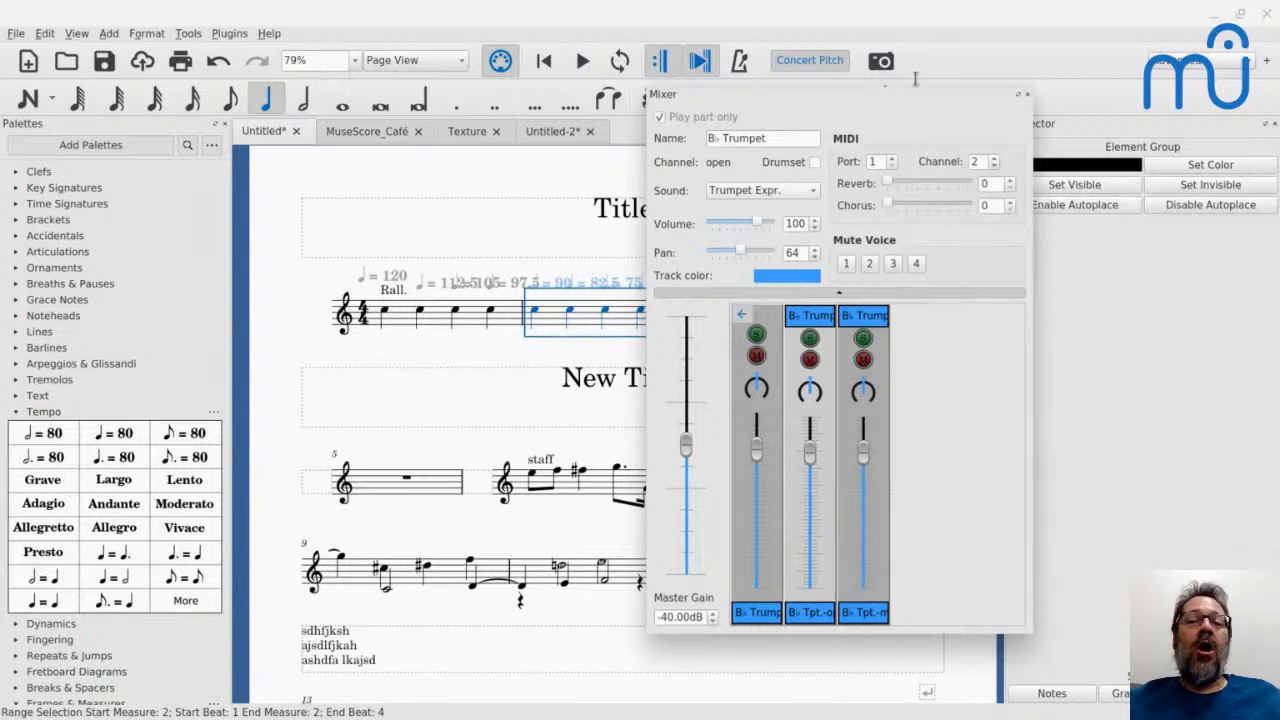
{"action": "left_click", "coordinate": [1027, 94]}
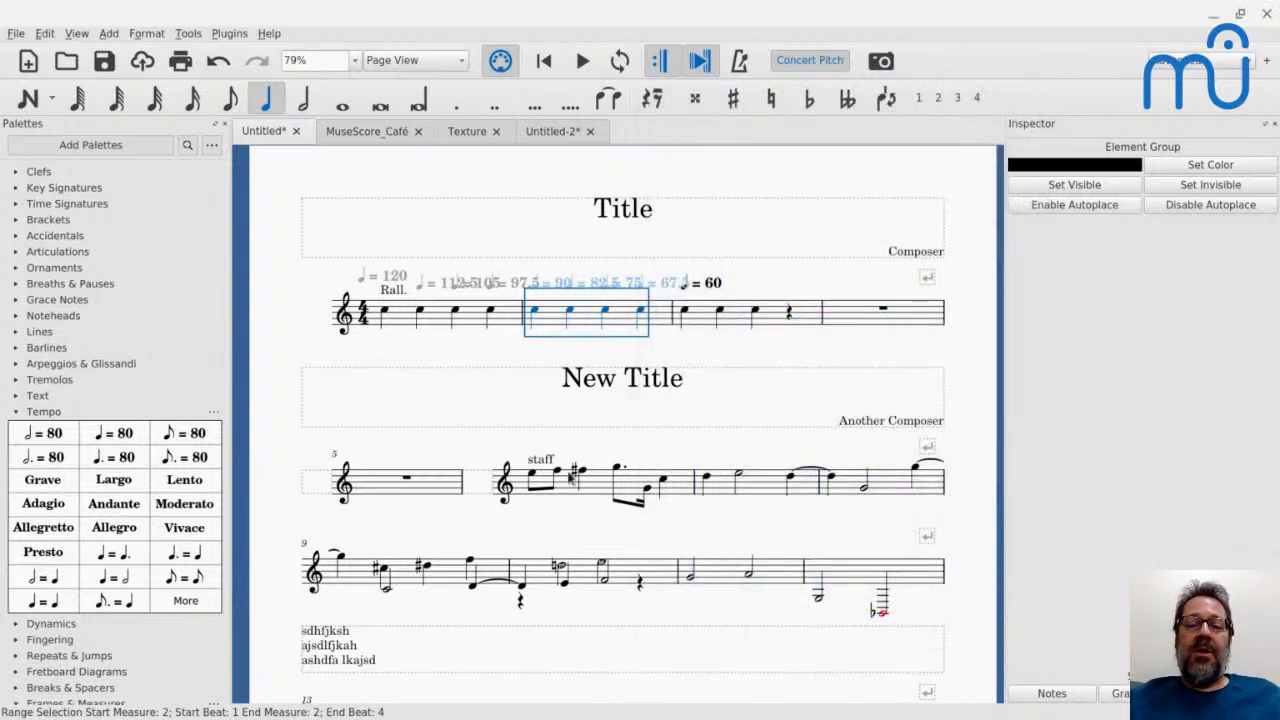
Add a C7 chord symbol above the first note of measure 7 and reopen the Mixer to inspect the B♭ Trumpet's channels.
{"action": "left_click", "coordinate": [705, 483]}
{"action": "key", "text": "ctrl+k"}
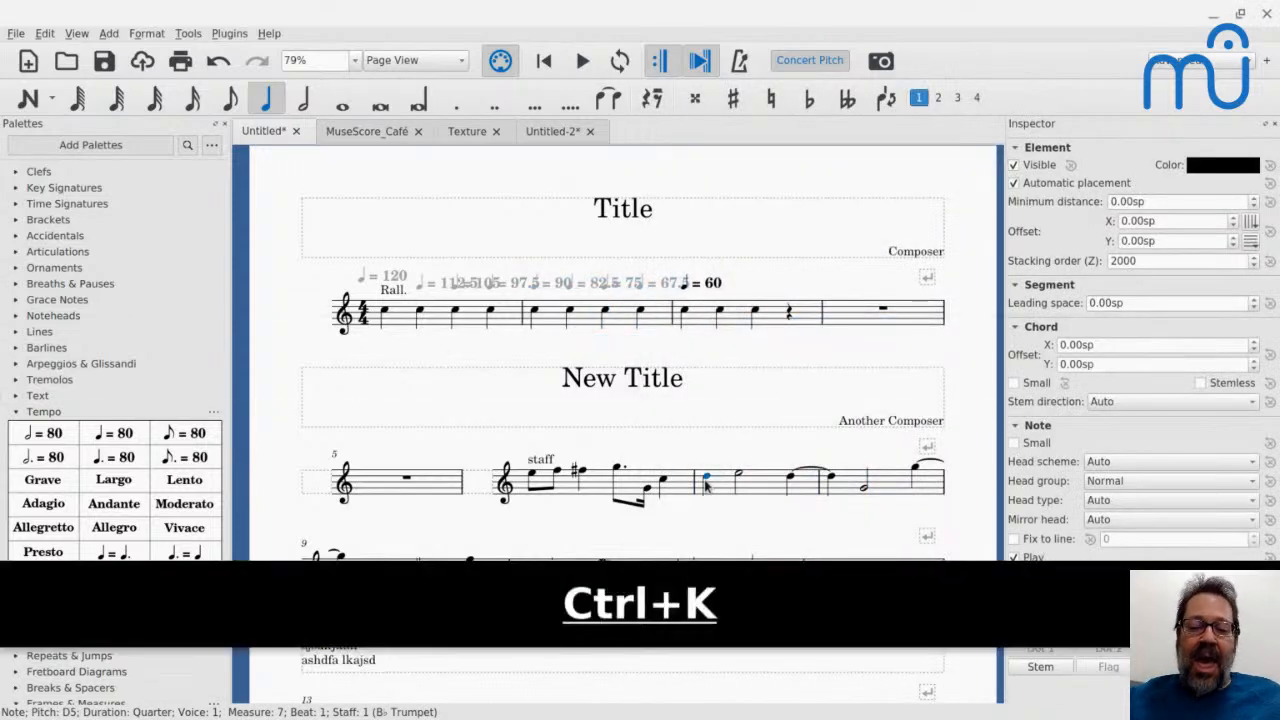
{"action": "type", "text": "C7"}
{"action": "key", "text": "Escape"}
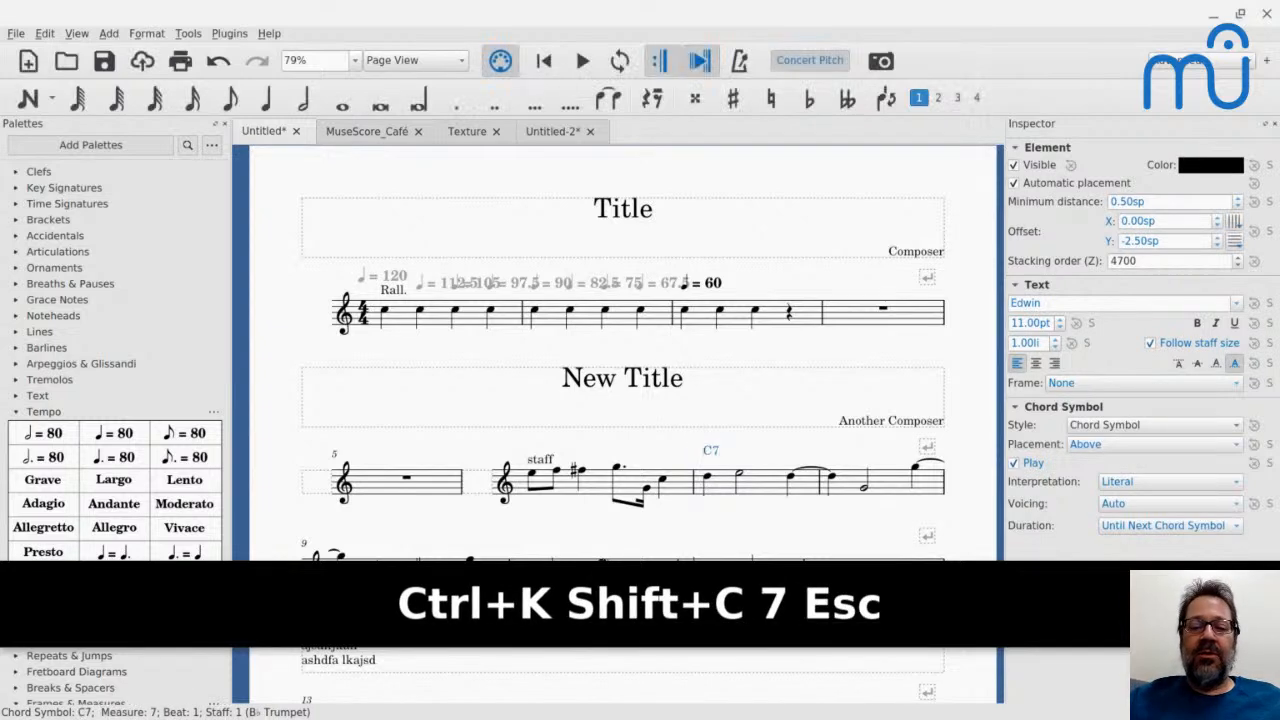
{"action": "key", "text": "F10"}
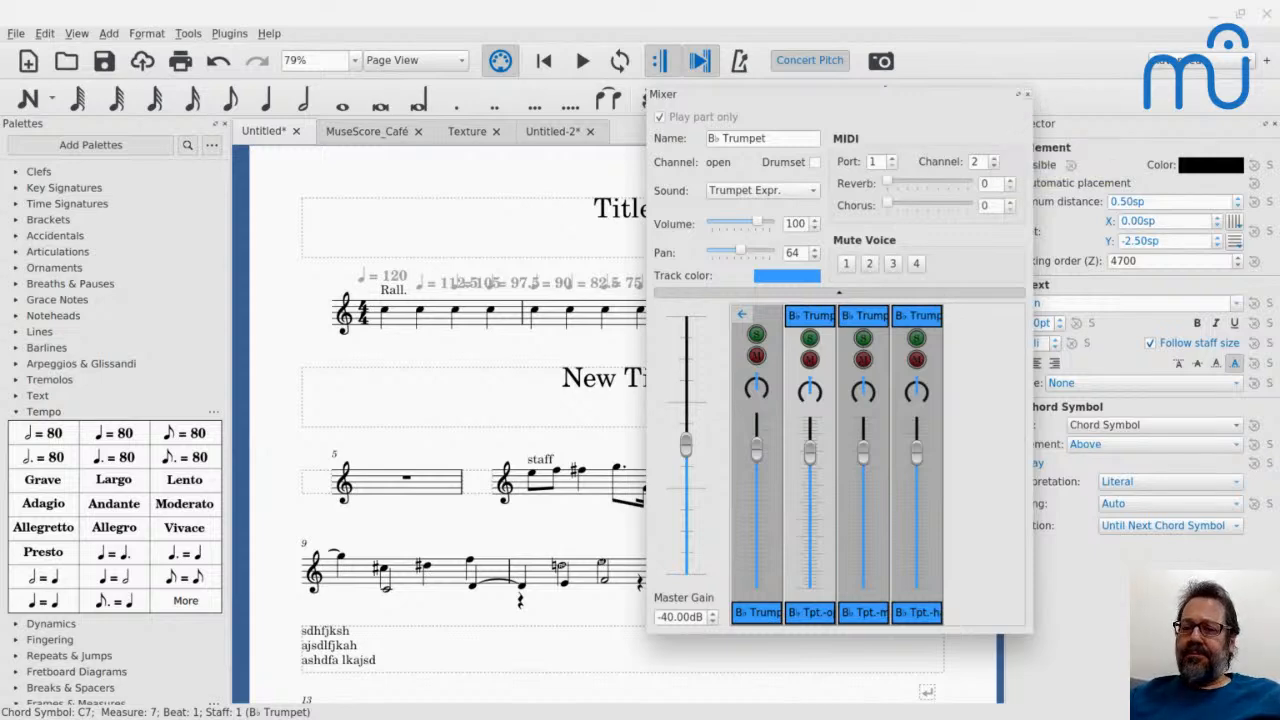
Close the Mixer, switch to the MuseScore_Café score, and bring the full score's Guitar staff into view.
{"action": "left_click", "coordinate": [1027, 94]}
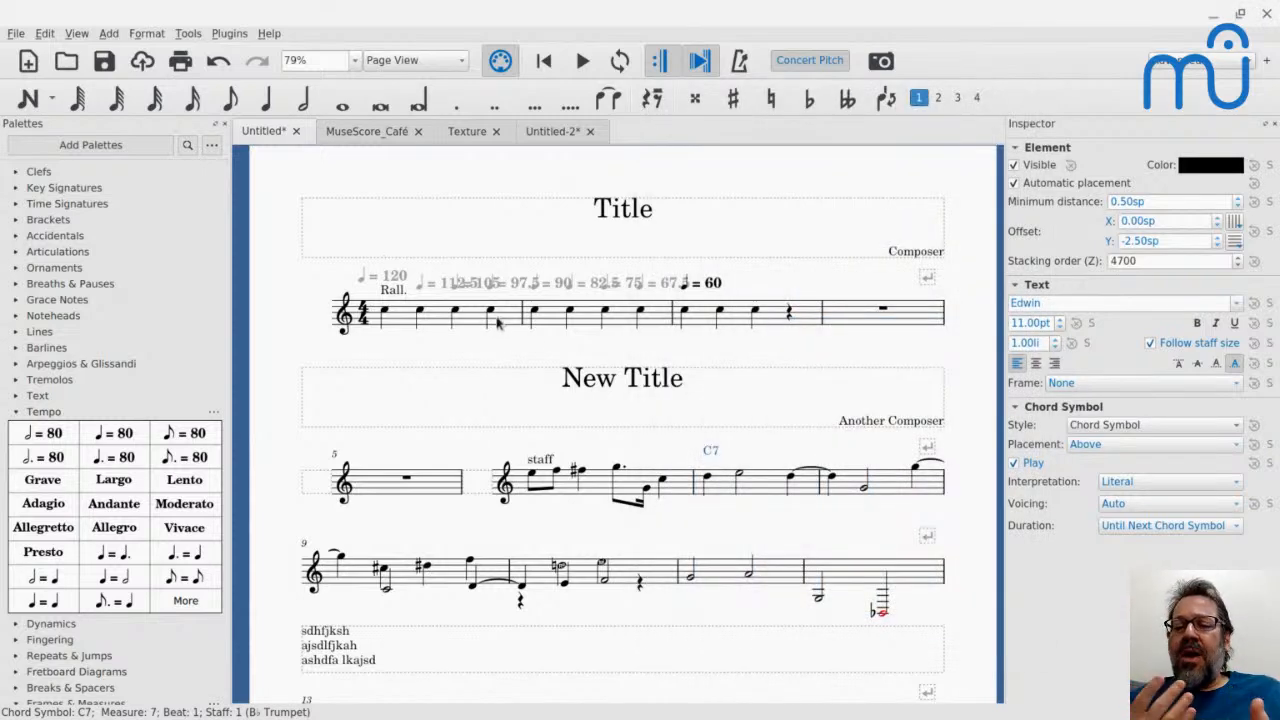
{"action": "left_click", "coordinate": [345, 136]}
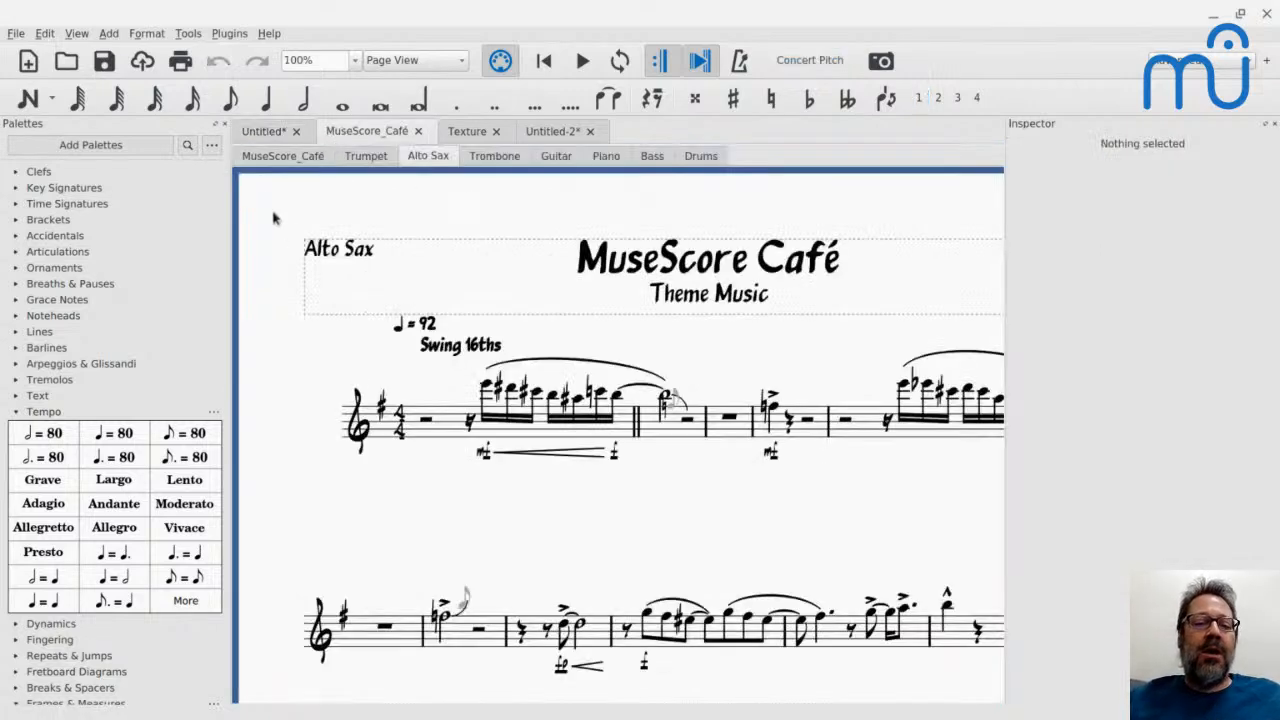
{"action": "left_click", "coordinate": [281, 156]}
{"action": "scroll", "coordinate": [325, 413], "scroll_direction": "down", "scroll_amount": 4}
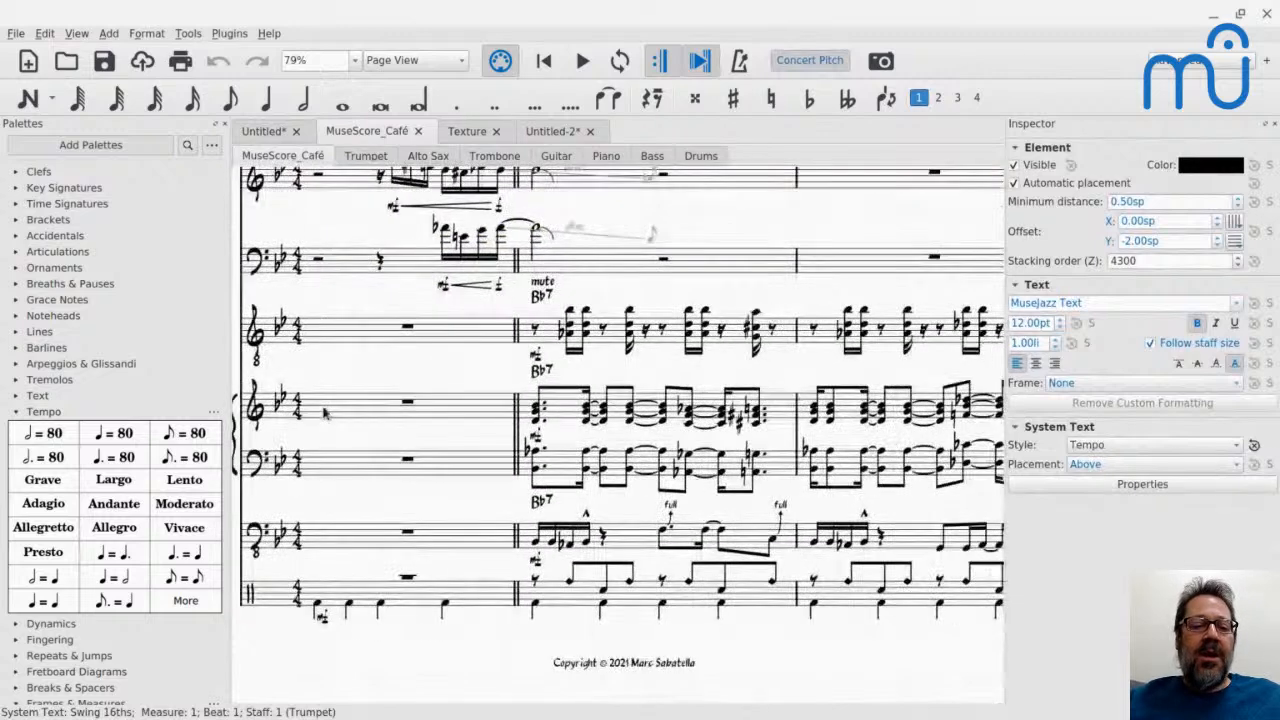
{"action": "scroll", "coordinate": [349, 316], "scroll_direction": "up", "scroll_amount": 1}
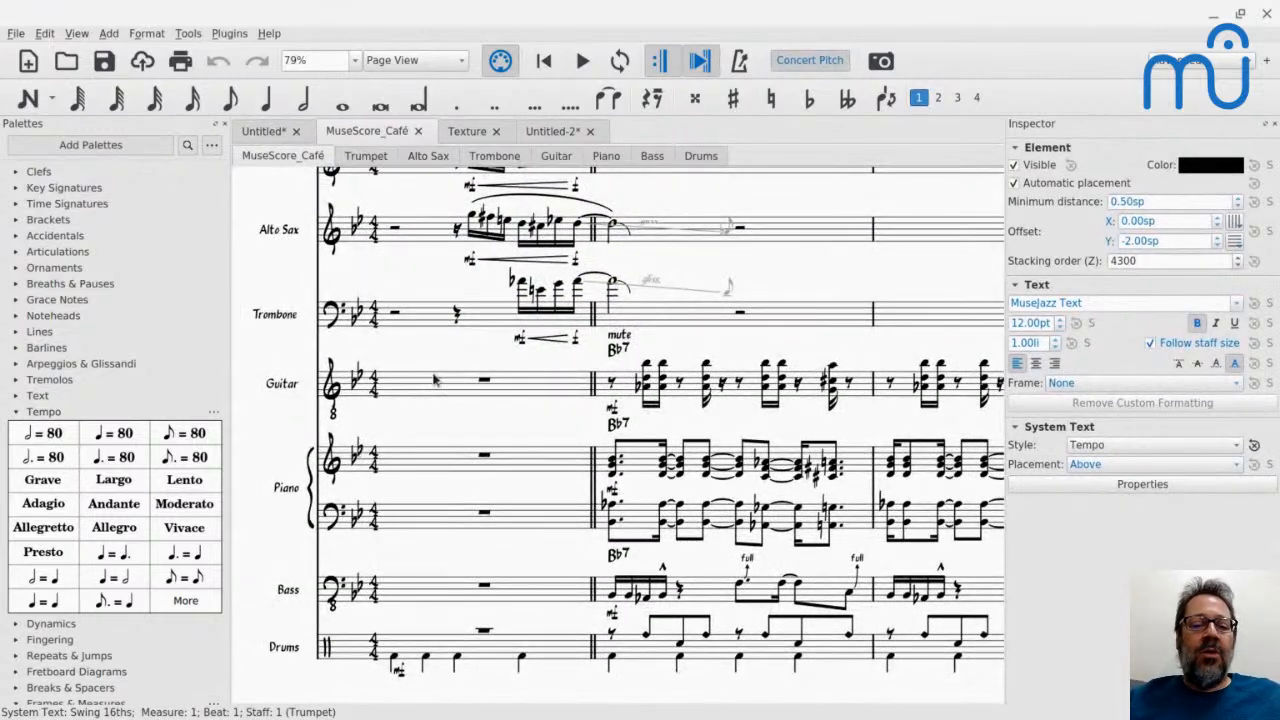
Open the Mixer, expand the Guitar's channels, inspect the jazz channel, and close the Mixer.
{"action": "key", "text": "F10"}
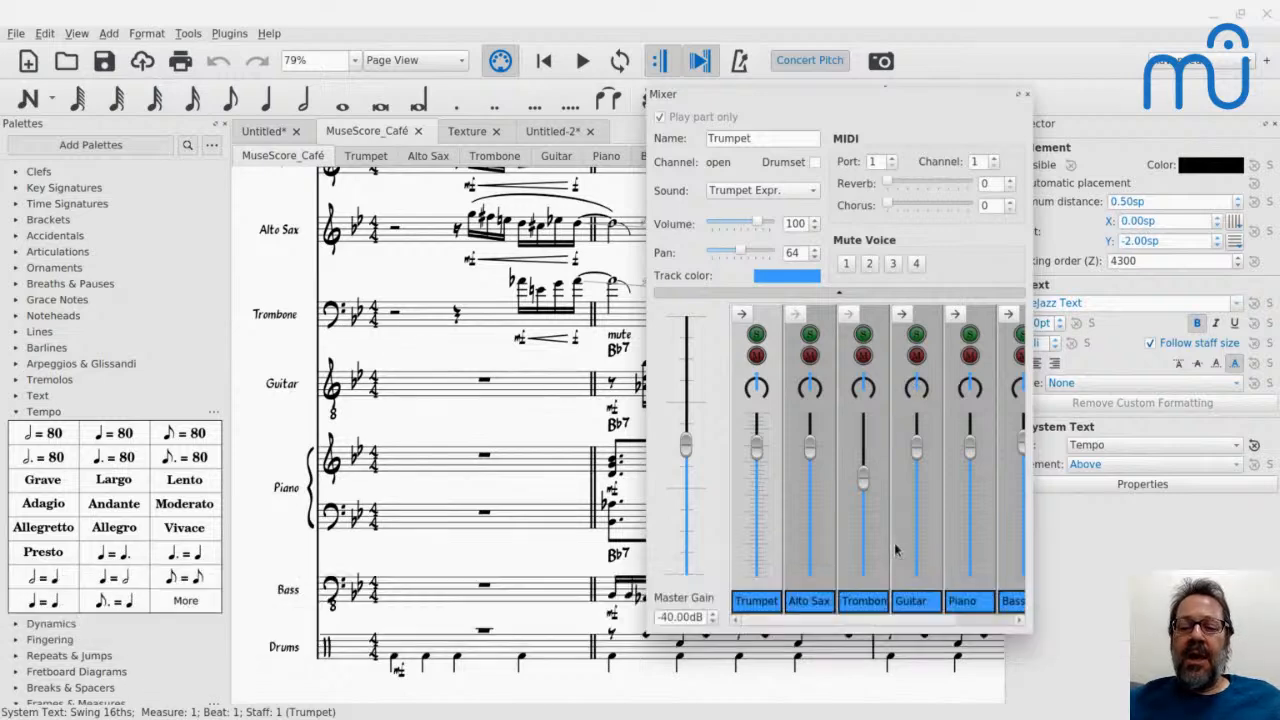
{"action": "left_click", "coordinate": [902, 315]}
{"action": "scroll", "coordinate": [917, 488], "scroll_direction": "right", "scroll_amount": 3}
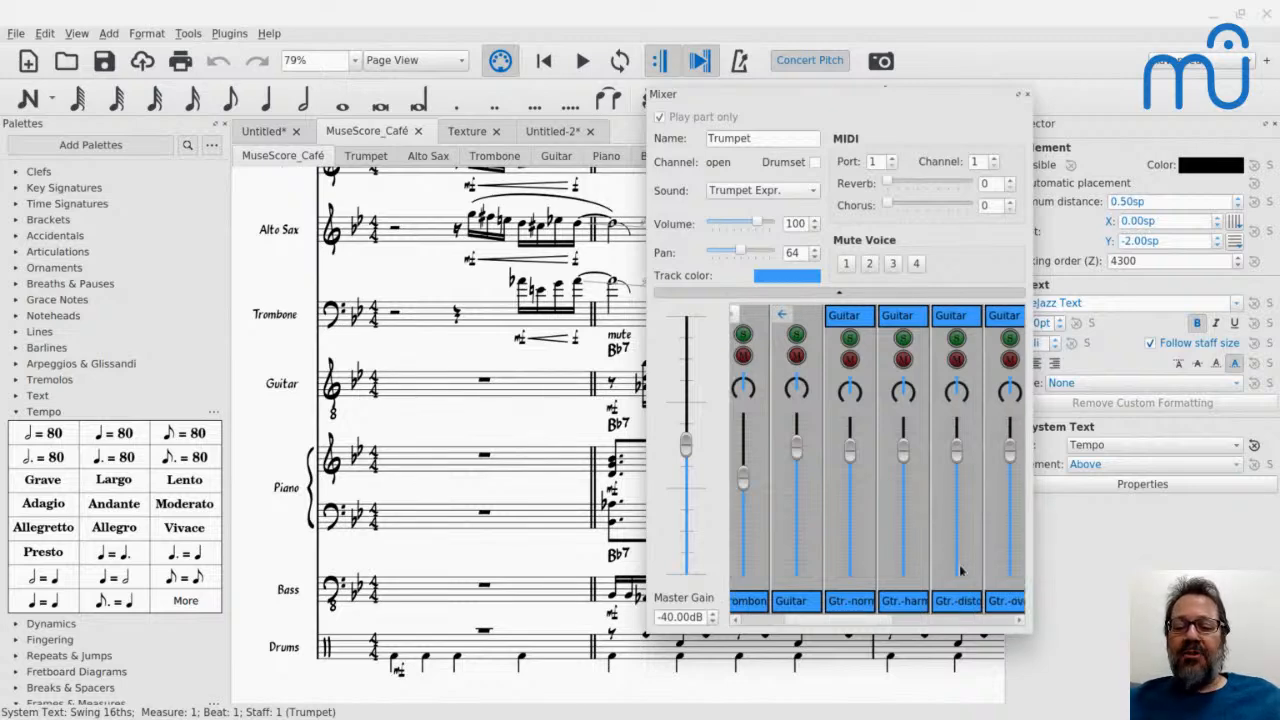
{"action": "scroll", "coordinate": [960, 570], "scroll_direction": "right", "scroll_amount": 2}
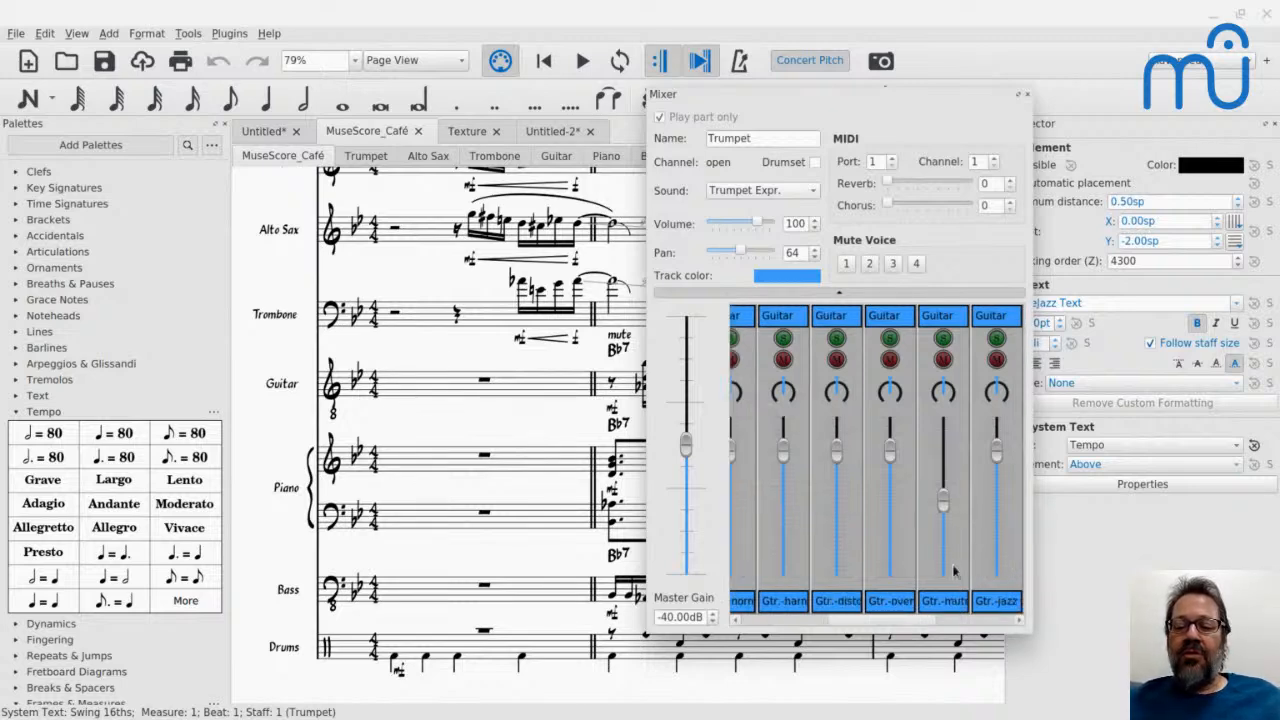
{"action": "scroll", "coordinate": [960, 570], "scroll_direction": "right", "scroll_amount": 3}
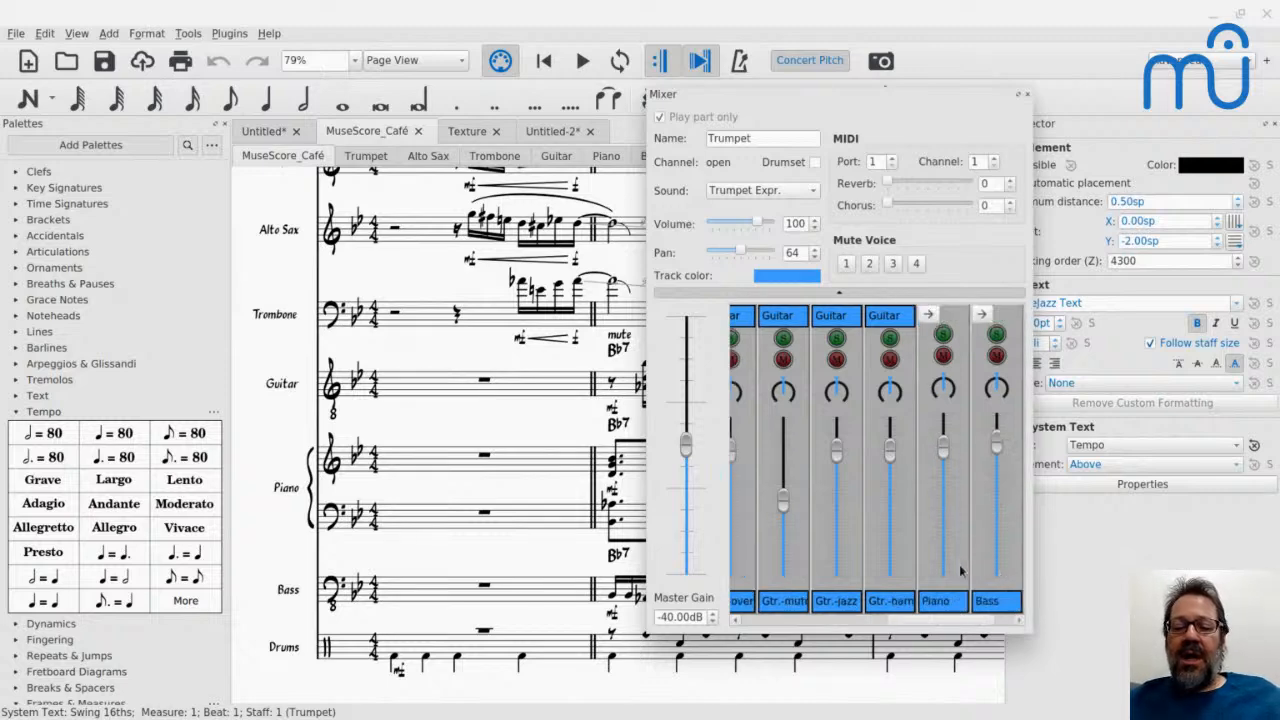
{"action": "left_click", "coordinate": [856, 556]}
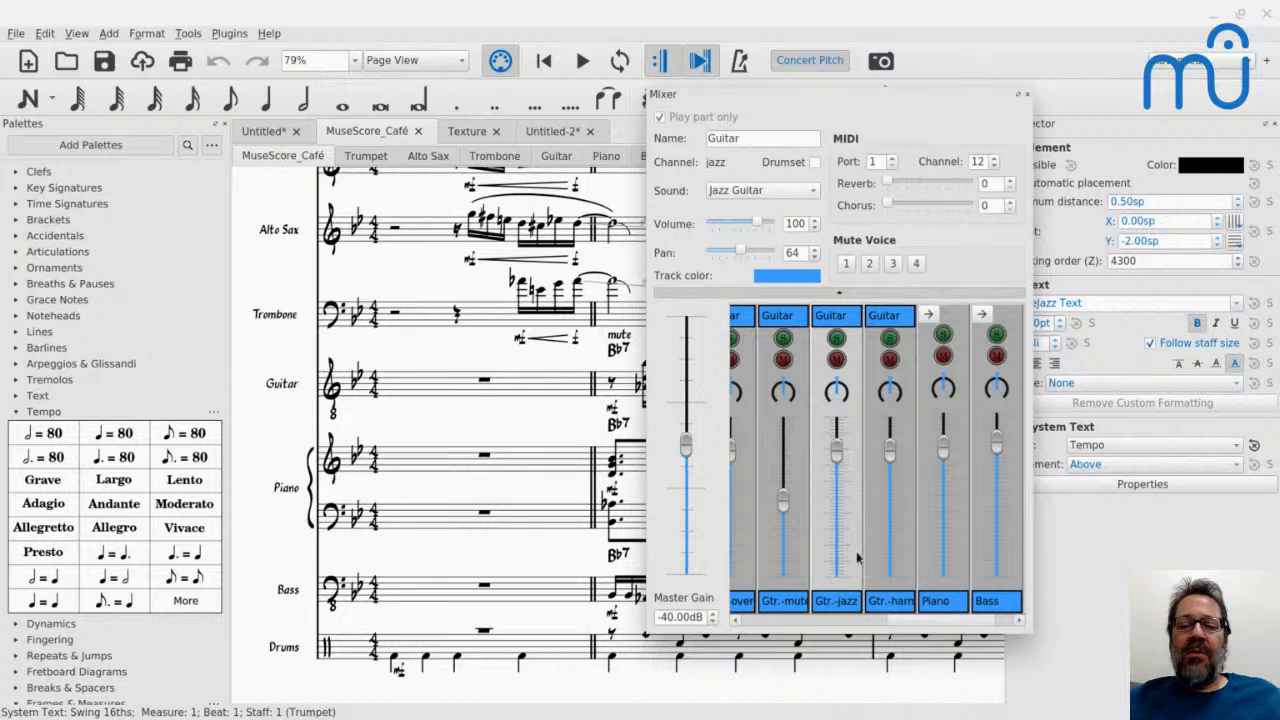
{"action": "left_click", "coordinate": [1028, 95]}
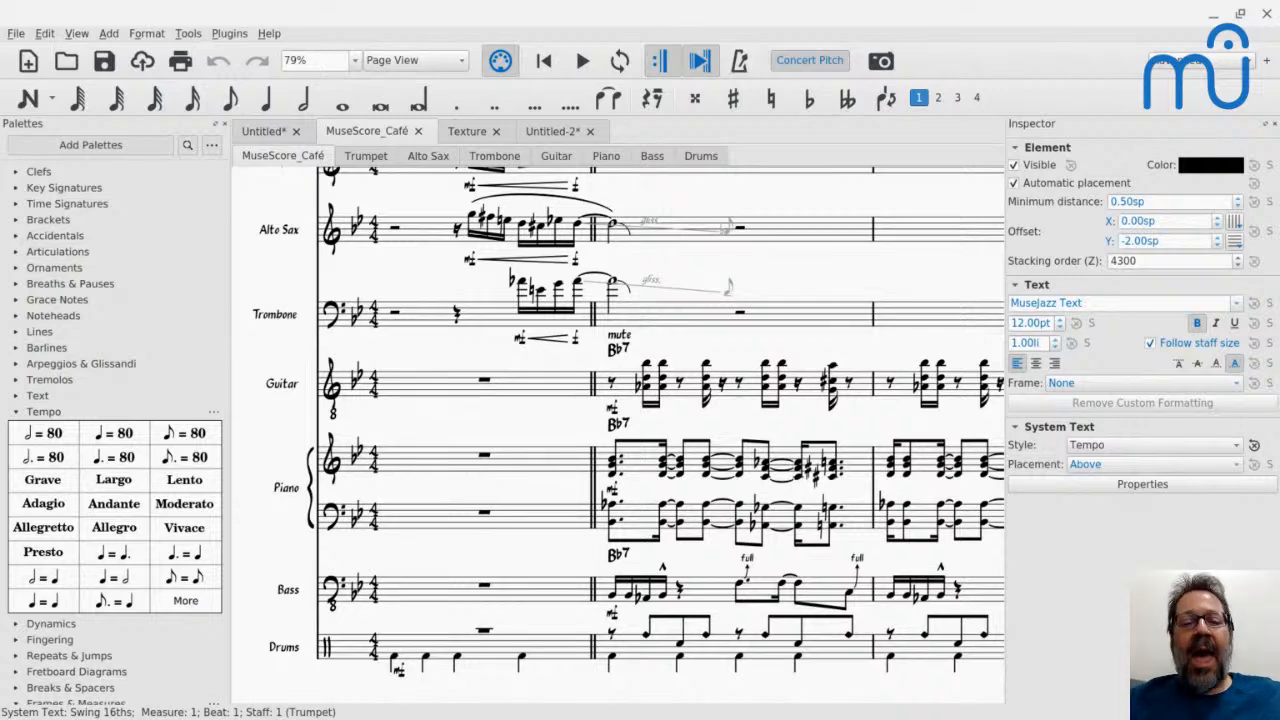
{"action": "left_click", "coordinate": [48, 34]}
{"action": "left_click", "coordinate": [90, 262]}
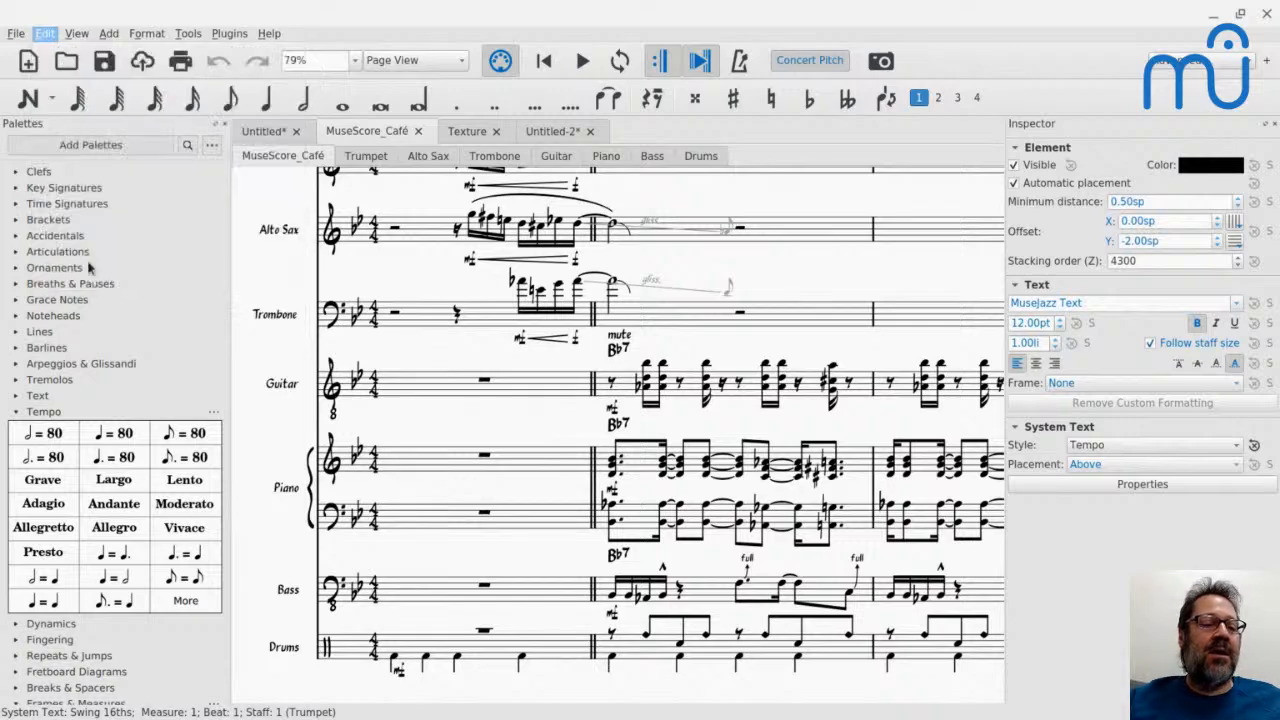
{"action": "key", "text": "Escape"}
{"action": "key", "text": "Escape"}
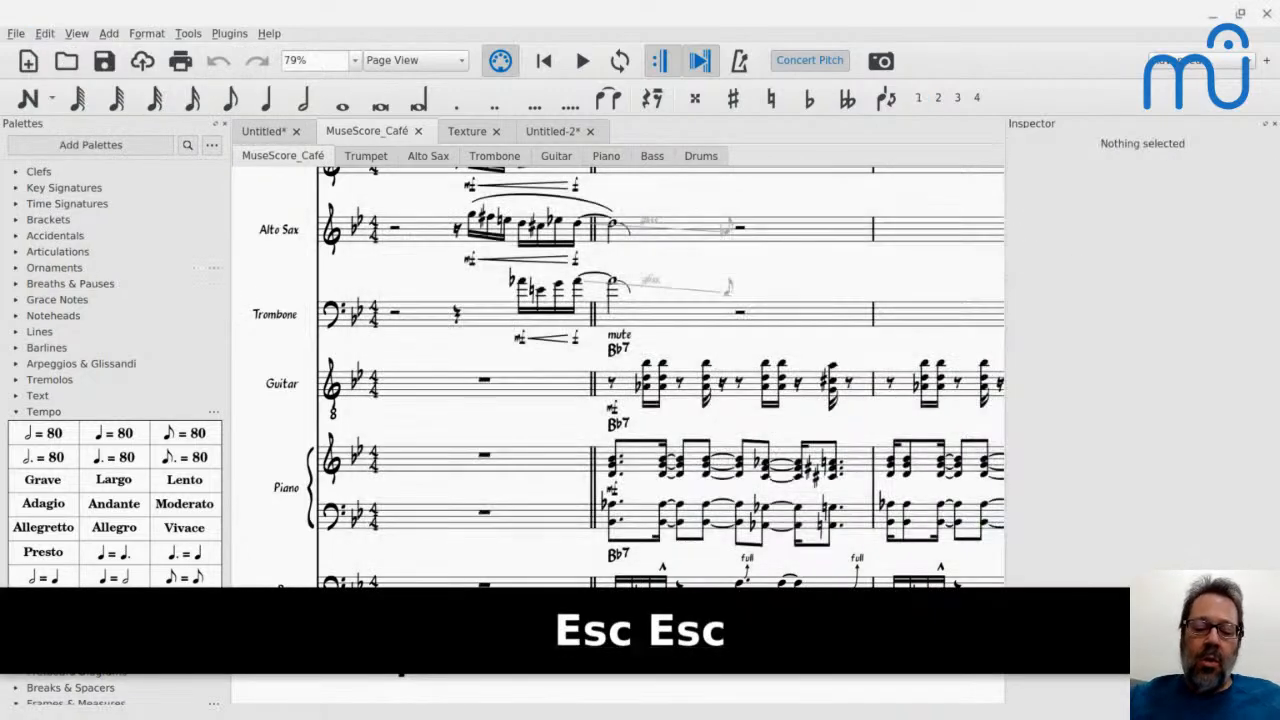
Start a new score without a title, look at the Solo templates, and proceed with Choose Instruments to the instrument selection.
{"action": "key", "text": "ctrl+n"}
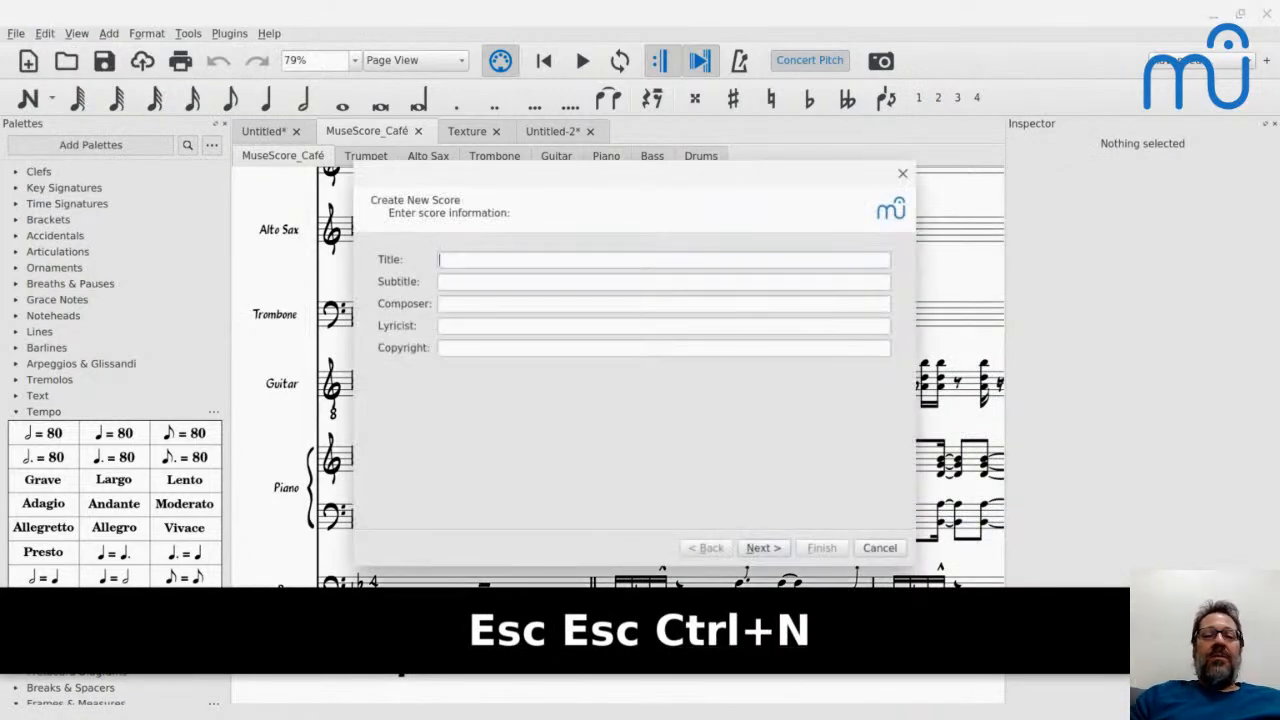
{"action": "key", "text": "Return"}
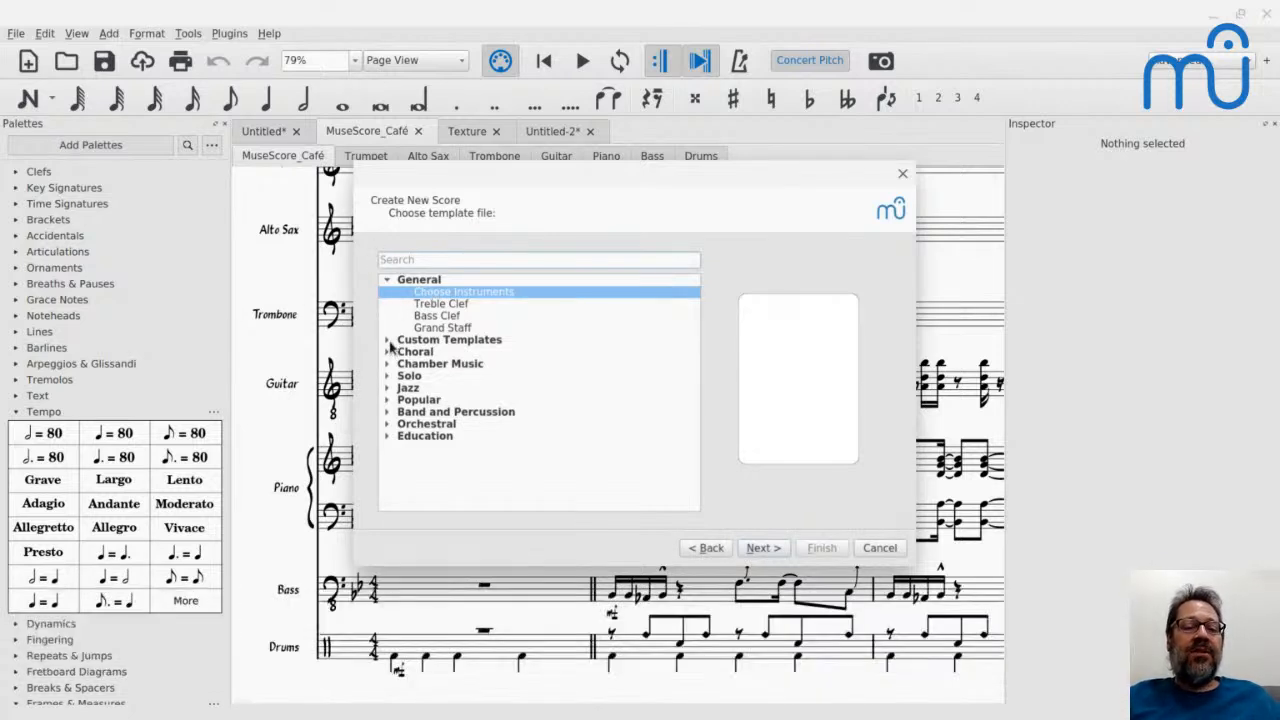
{"action": "left_click", "coordinate": [387, 375]}
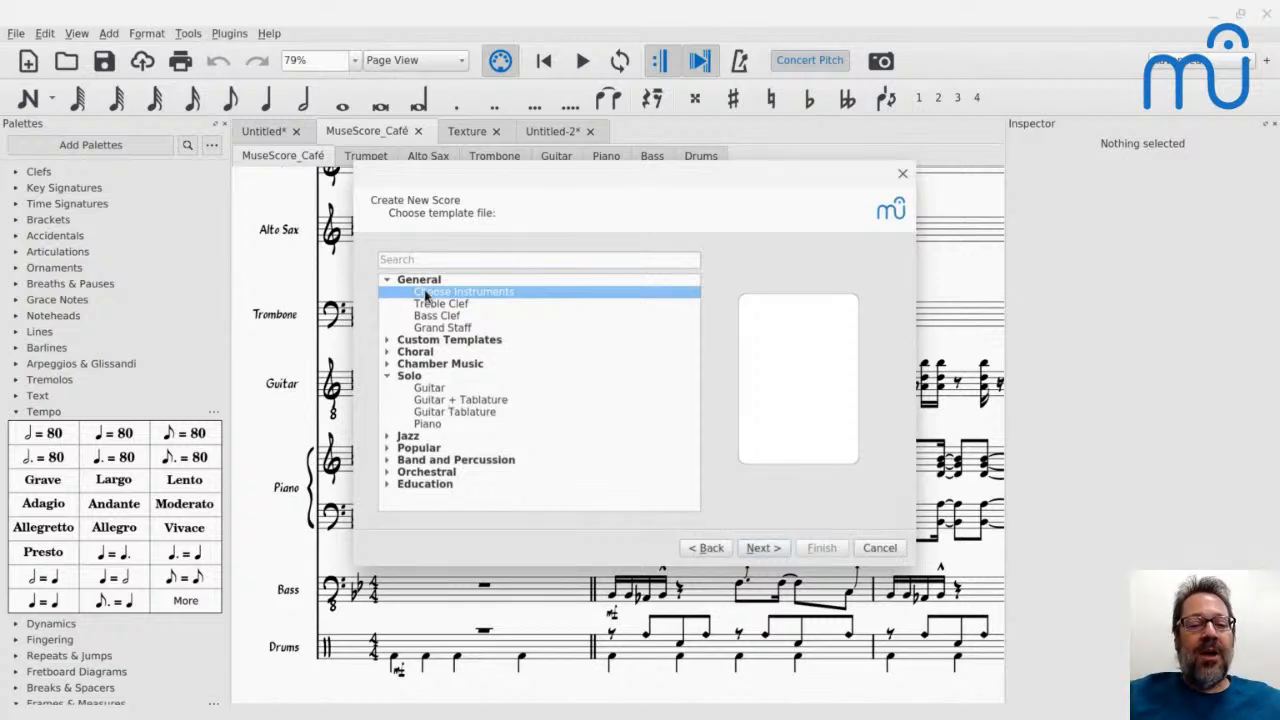
{"action": "left_click", "coordinate": [766, 548]}
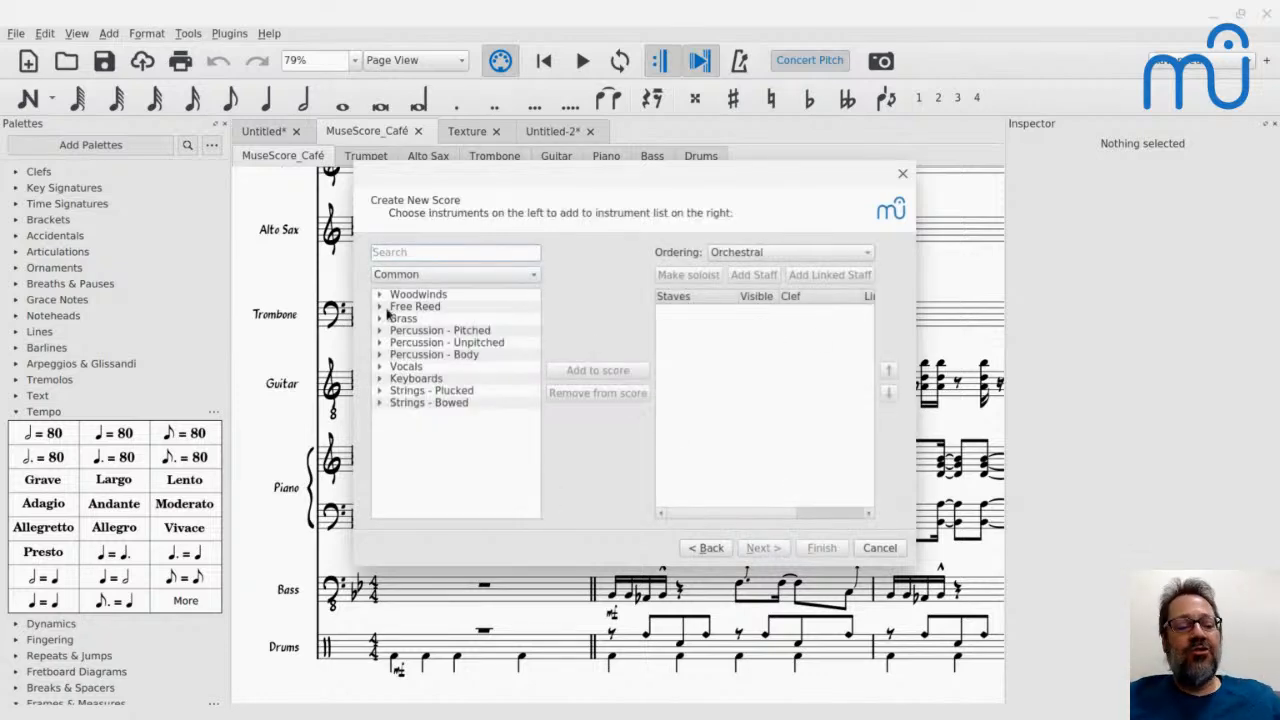
Switch to the YouTube Live chat and read through to the newest viewer questions.
{"action": "key", "text": "alt+Tab"}
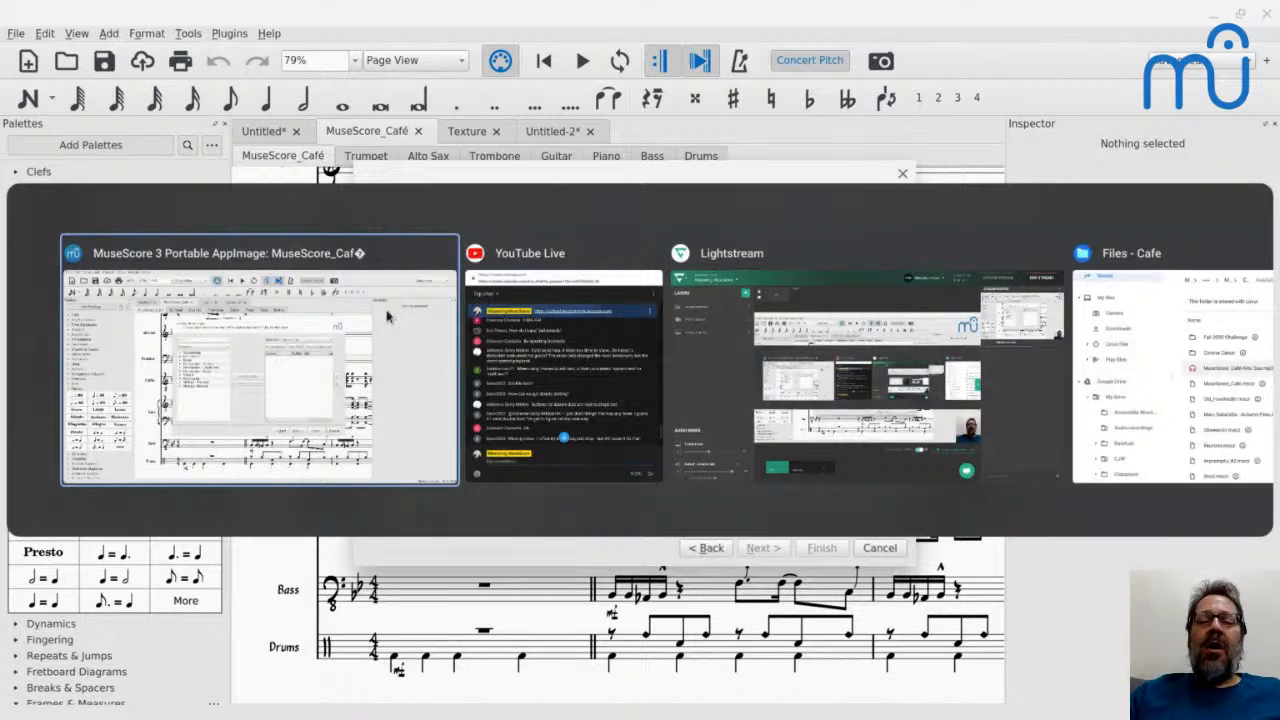
{"action": "key", "text": "alt+Tab"}
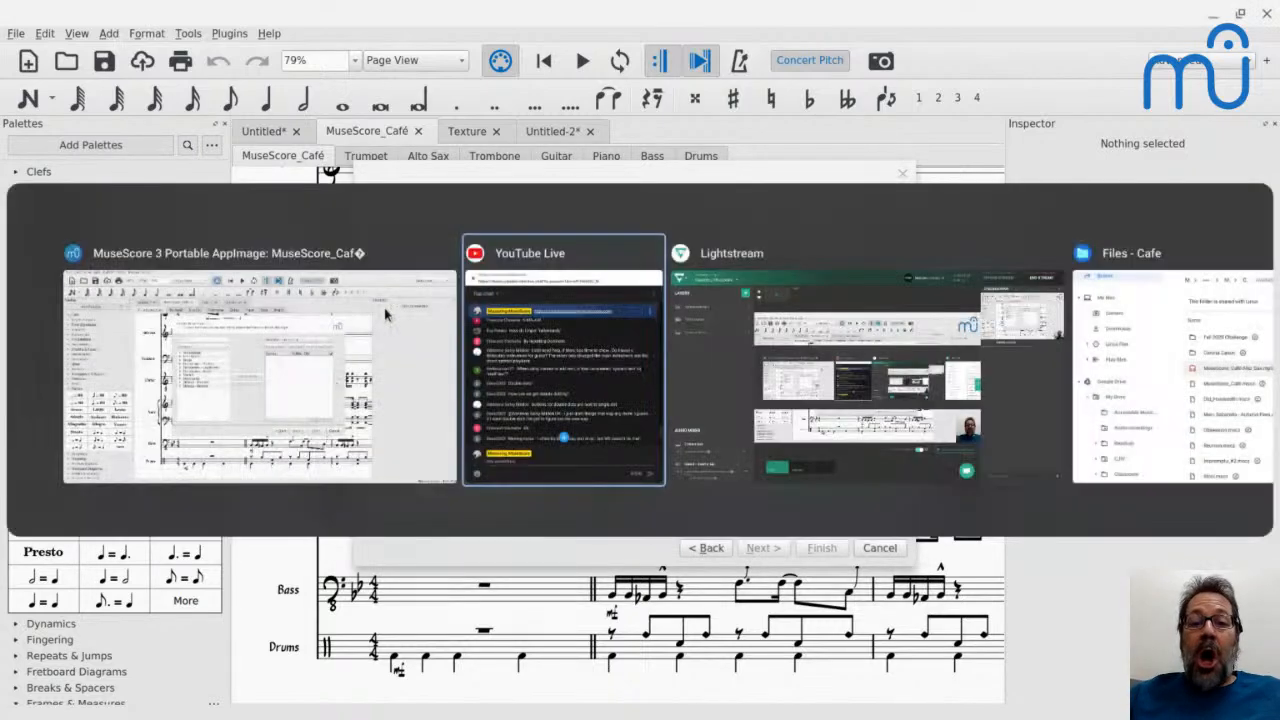
{"action": "key", "text": "alt+Tab"}
{"action": "key", "text": "alt+Tab"}
{"action": "key", "text": "alt+Tab"}
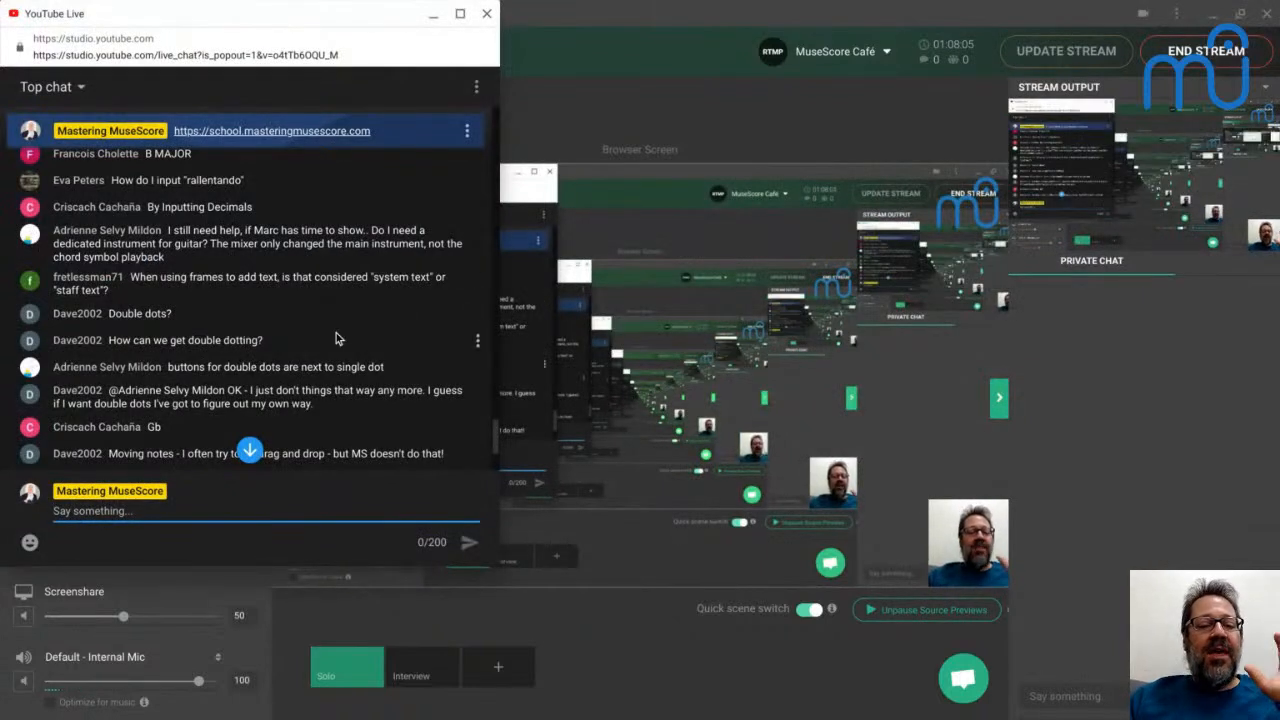
{"action": "scroll", "coordinate": [337, 343], "scroll_direction": "down", "scroll_amount": 4}
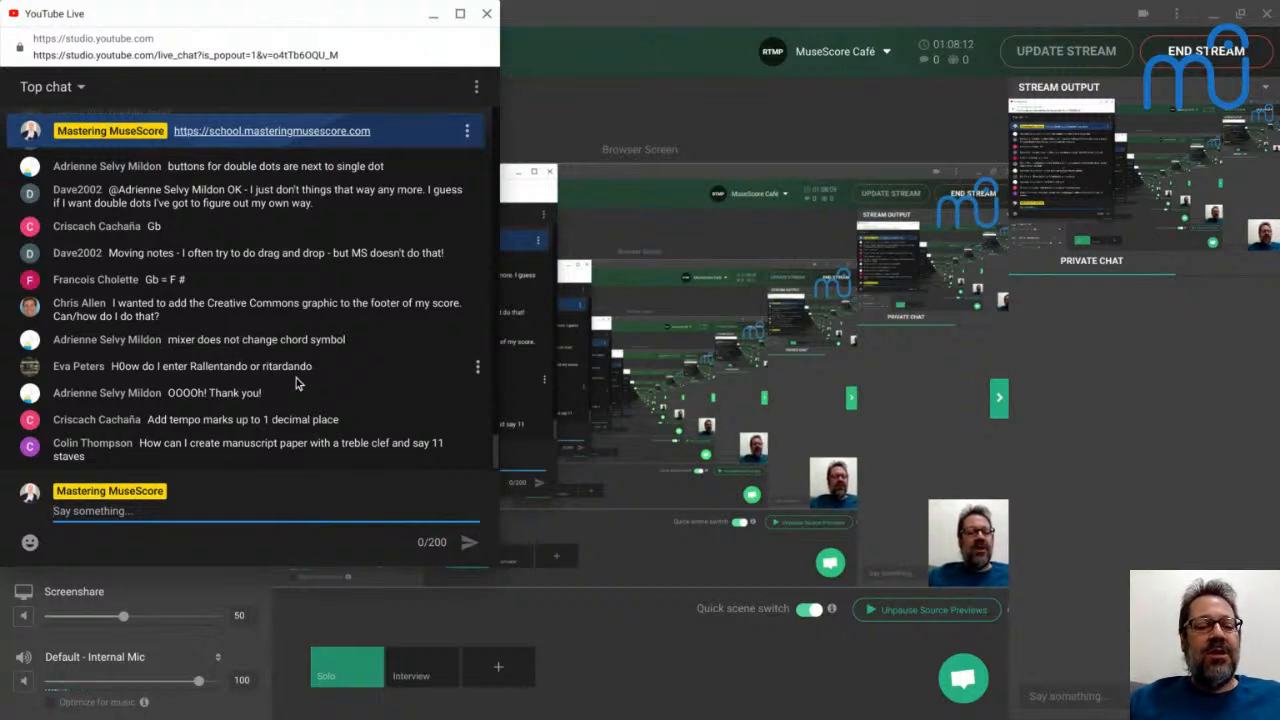
Return to MuseScore, cancel the new score setup, and switch to the first Untitled score.
{"action": "key", "text": "alt+Tab"}
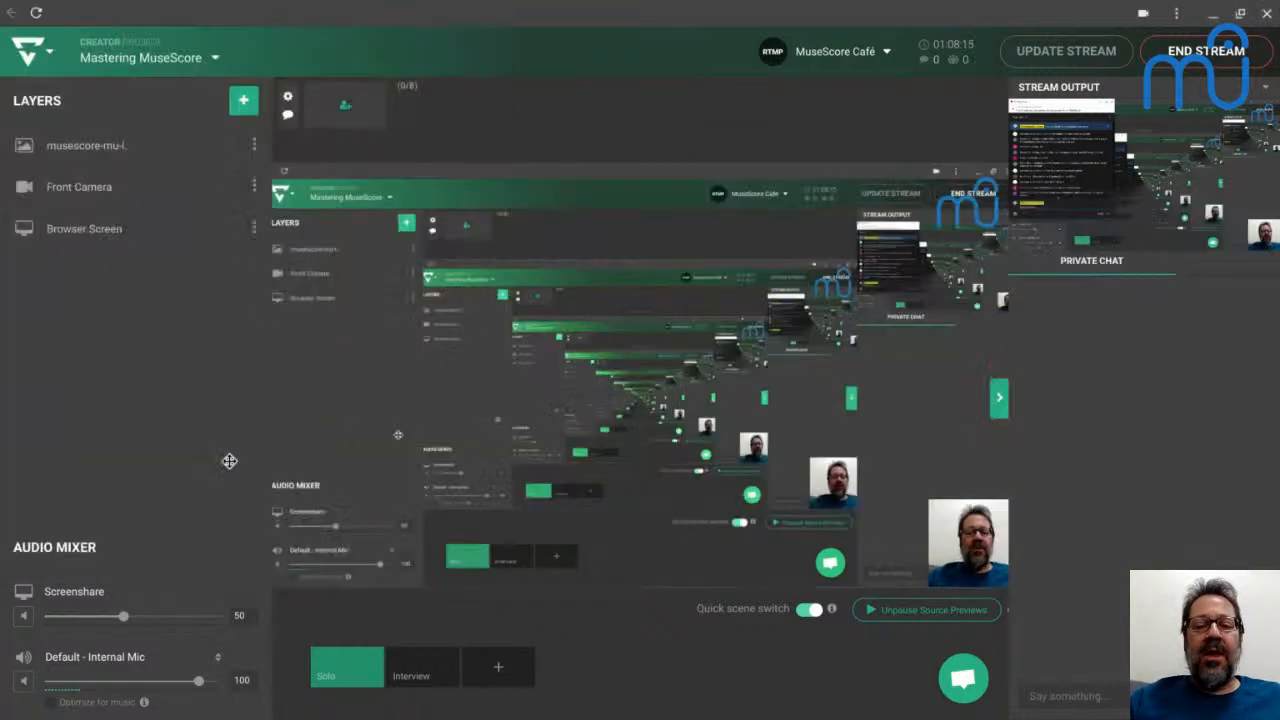
{"action": "key", "text": "alt+Tab"}
{"action": "key", "text": "alt+Tab"}
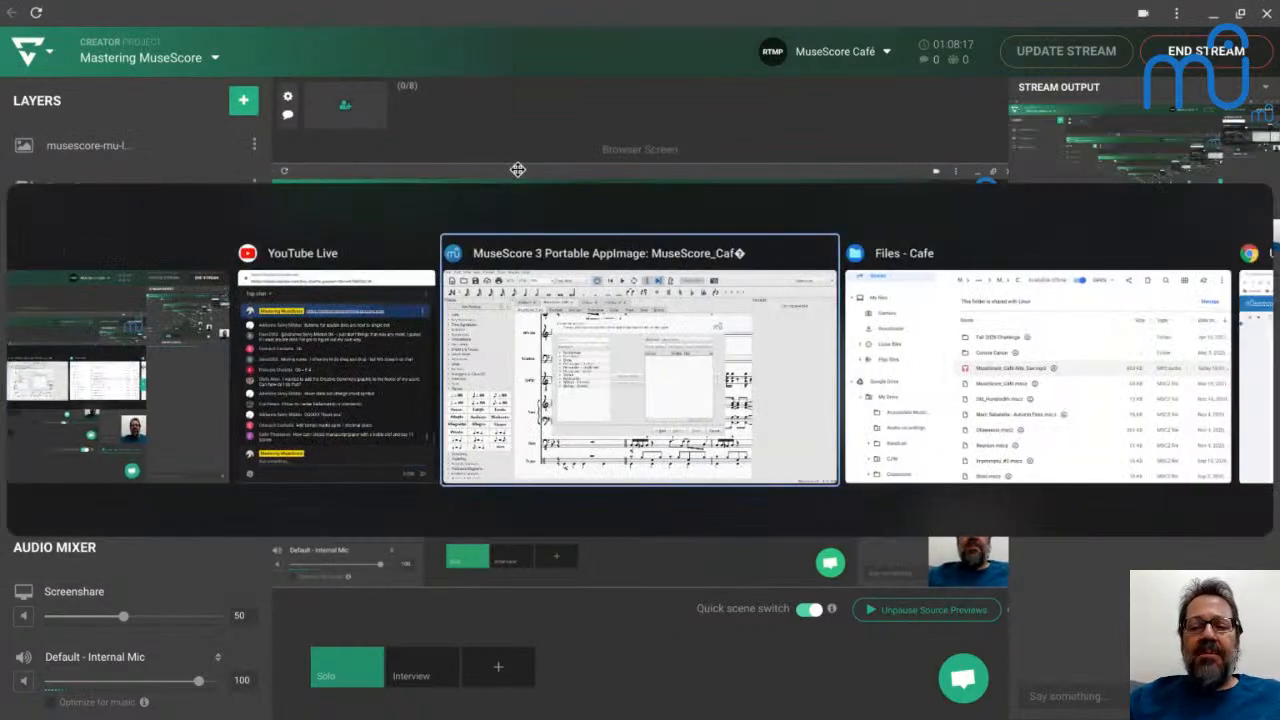
{"action": "key", "text": "Escape"}
{"action": "left_click", "coordinate": [264, 131]}
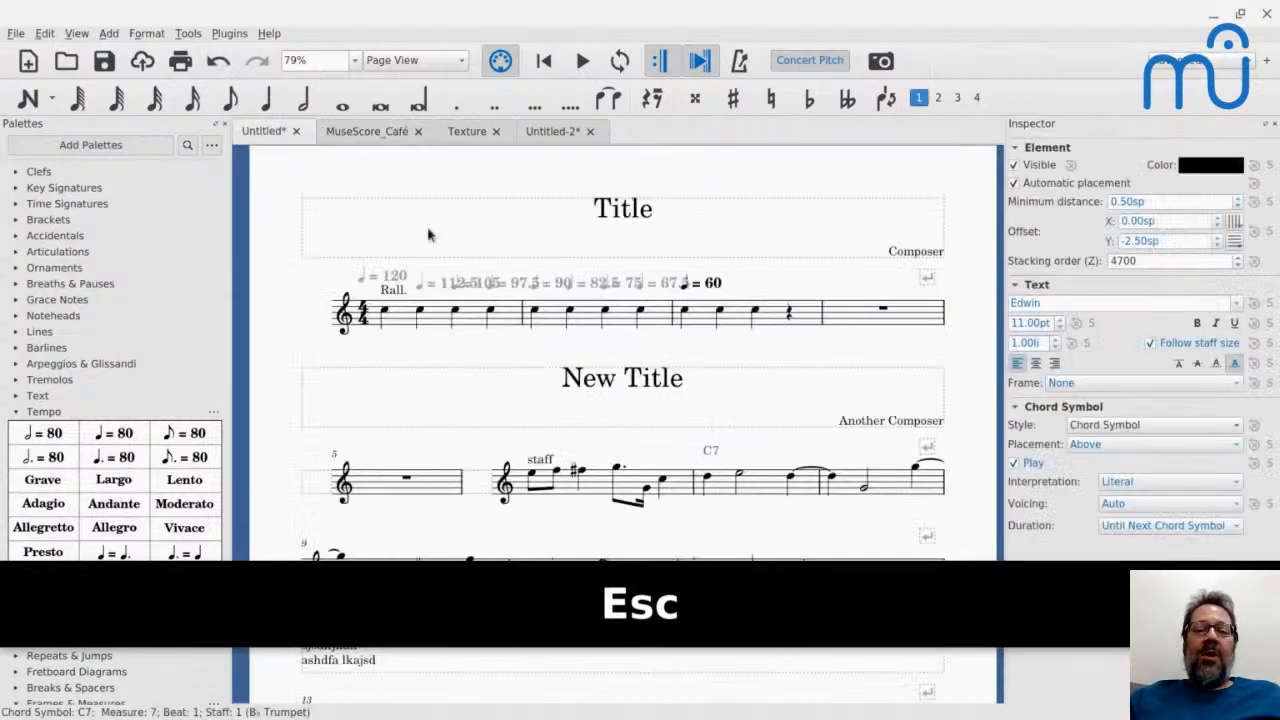
Create a new untitled score from the Treble Clef template, accepting the default key signature, time signature and measure settings.
{"action": "key", "text": "ctrl+n"}
{"action": "key", "text": "Return"}
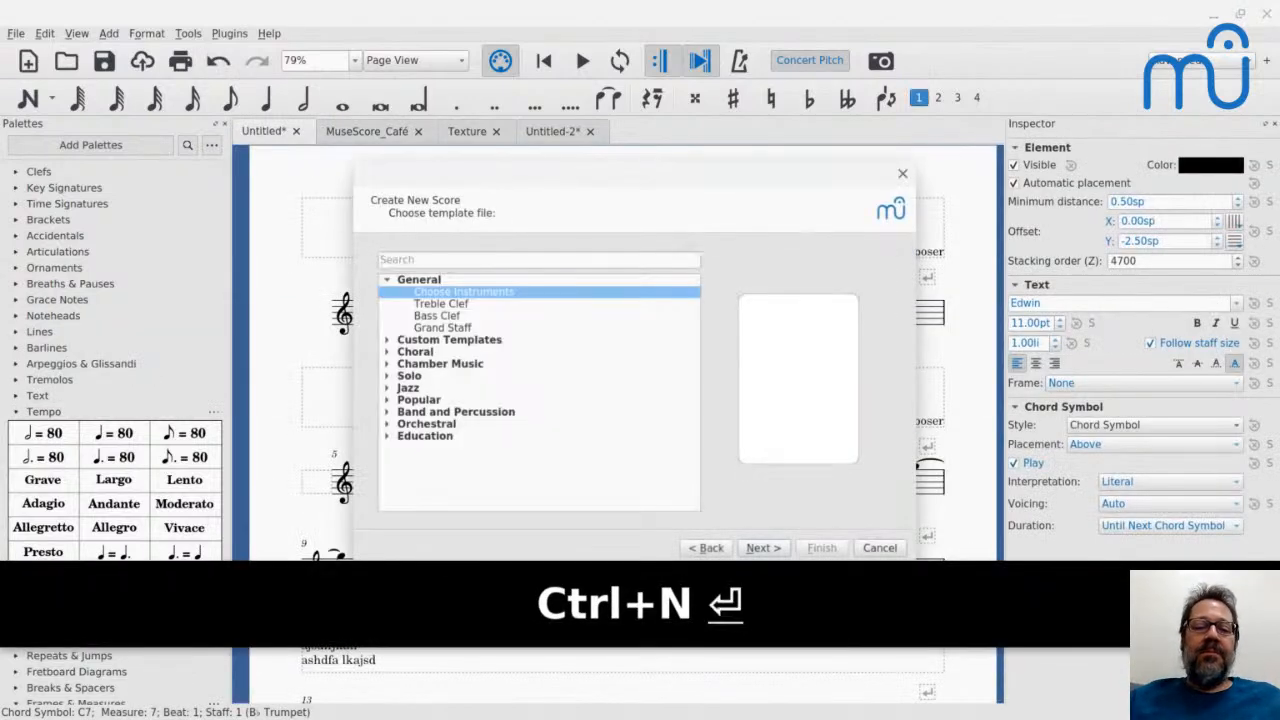
{"action": "key", "text": "Down"}
{"action": "key", "text": "Return"}
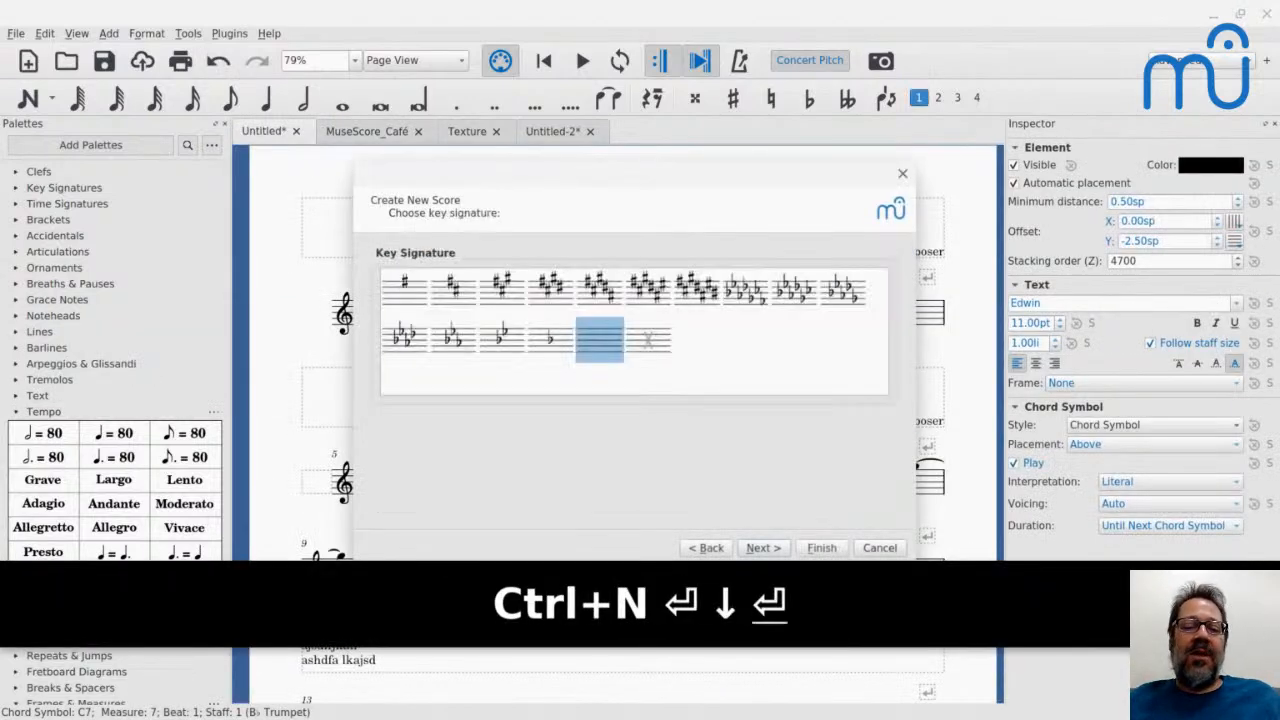
{"action": "key", "text": "Return"}
{"action": "key", "text": "Return"}
{"action": "key", "text": "Return"}
{"action": "key", "text": "Return"}
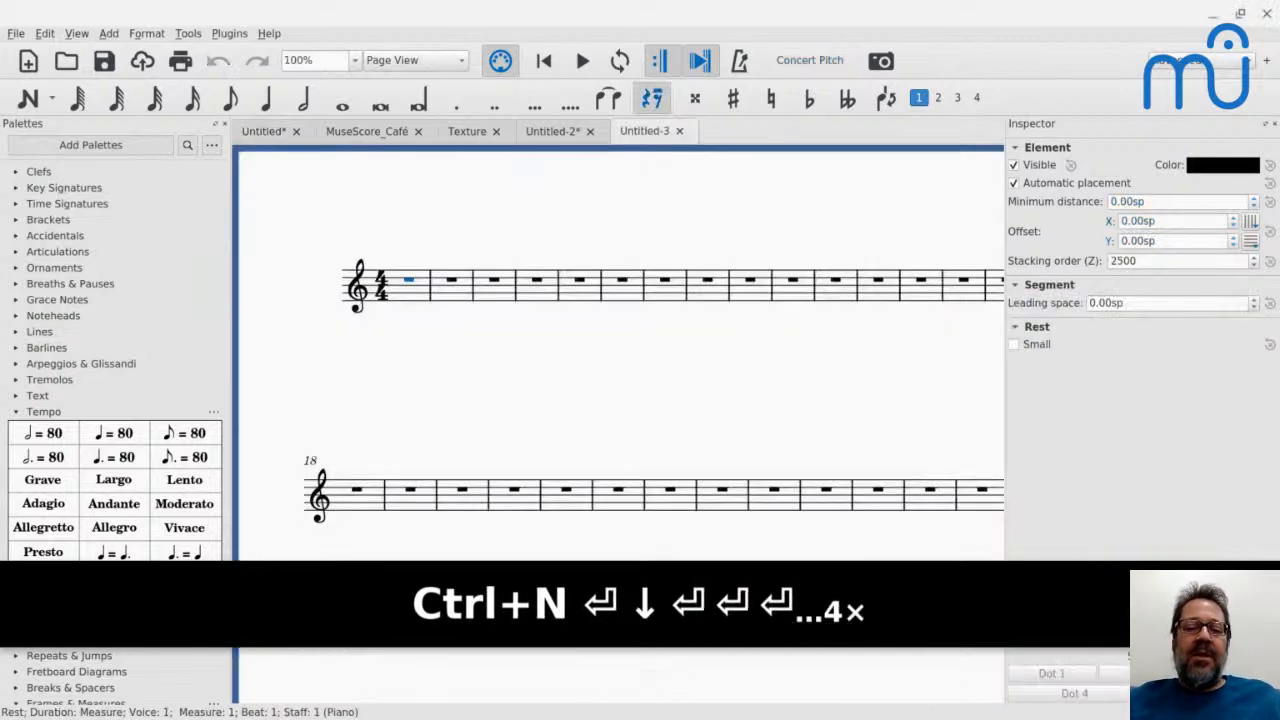
Add a system break after each of measures 1, 2, 3 and 4 so that each fills its own line.
{"action": "left_click", "coordinate": [410, 301]}
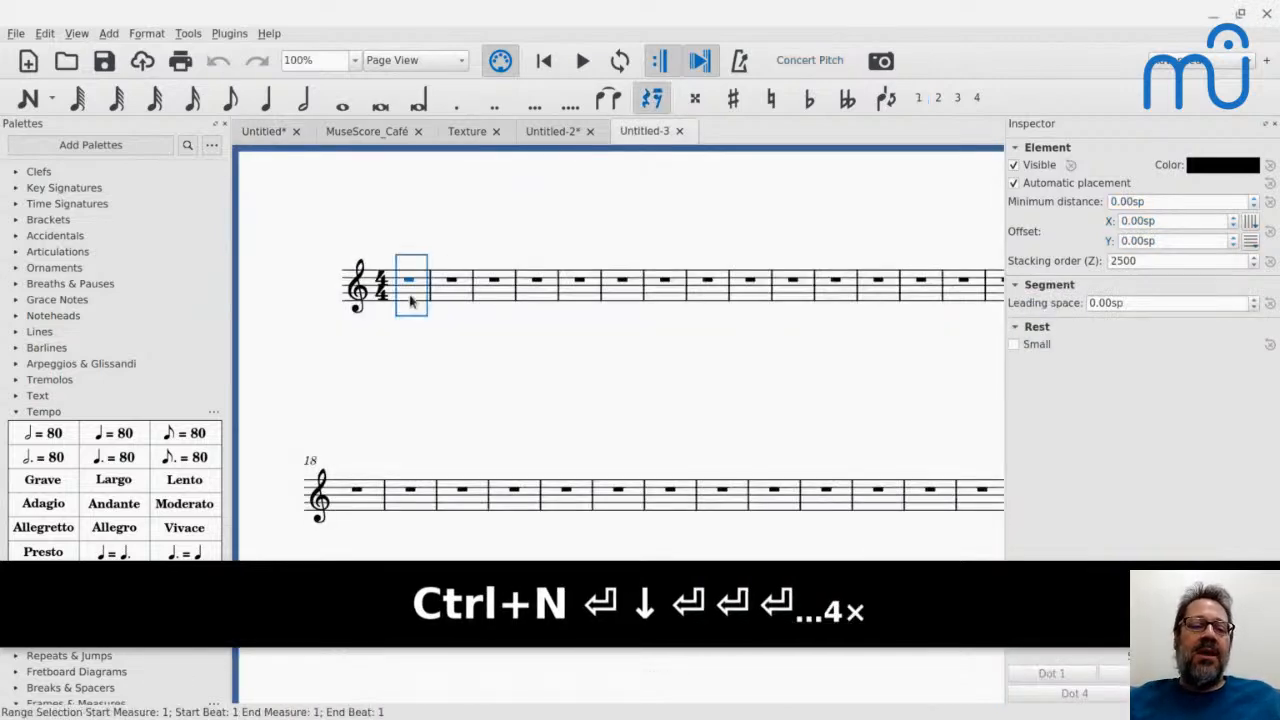
{"action": "key", "text": "Return"}
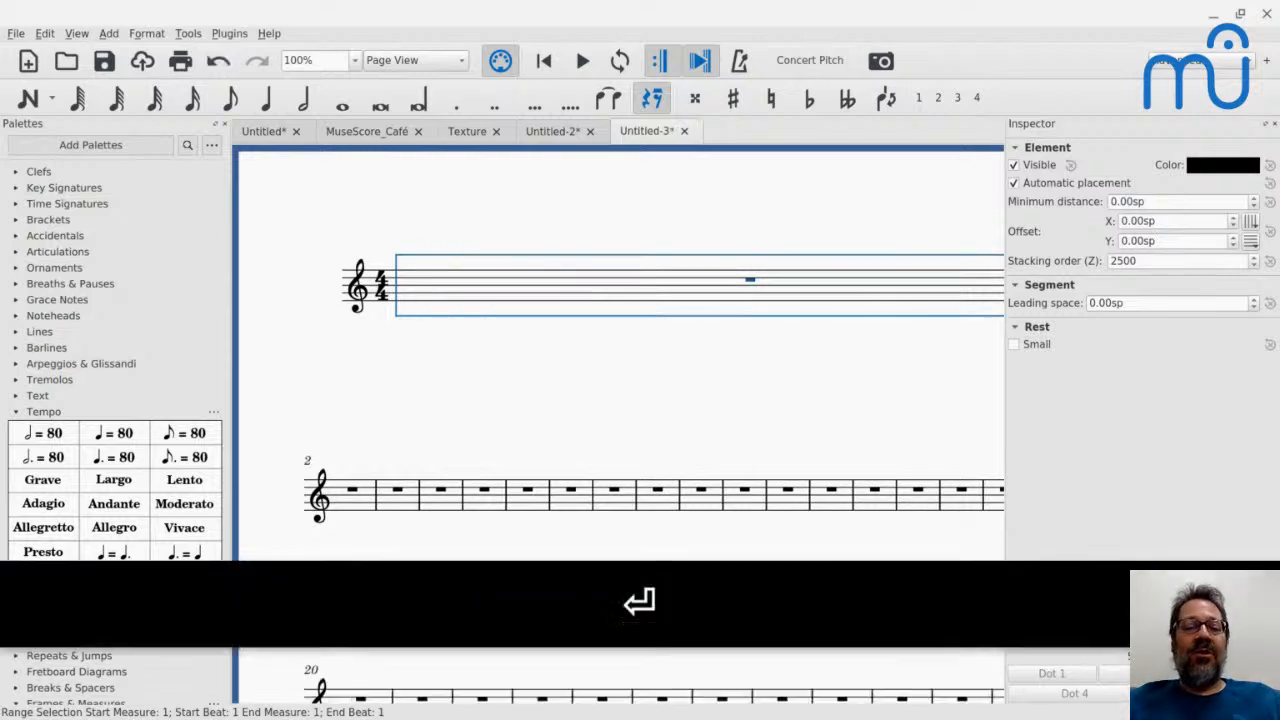
{"action": "left_click", "coordinate": [350, 490]}
{"action": "key", "text": "Return"}
{"action": "scroll", "coordinate": [347, 483], "scroll_direction": "down", "scroll_amount": 4}
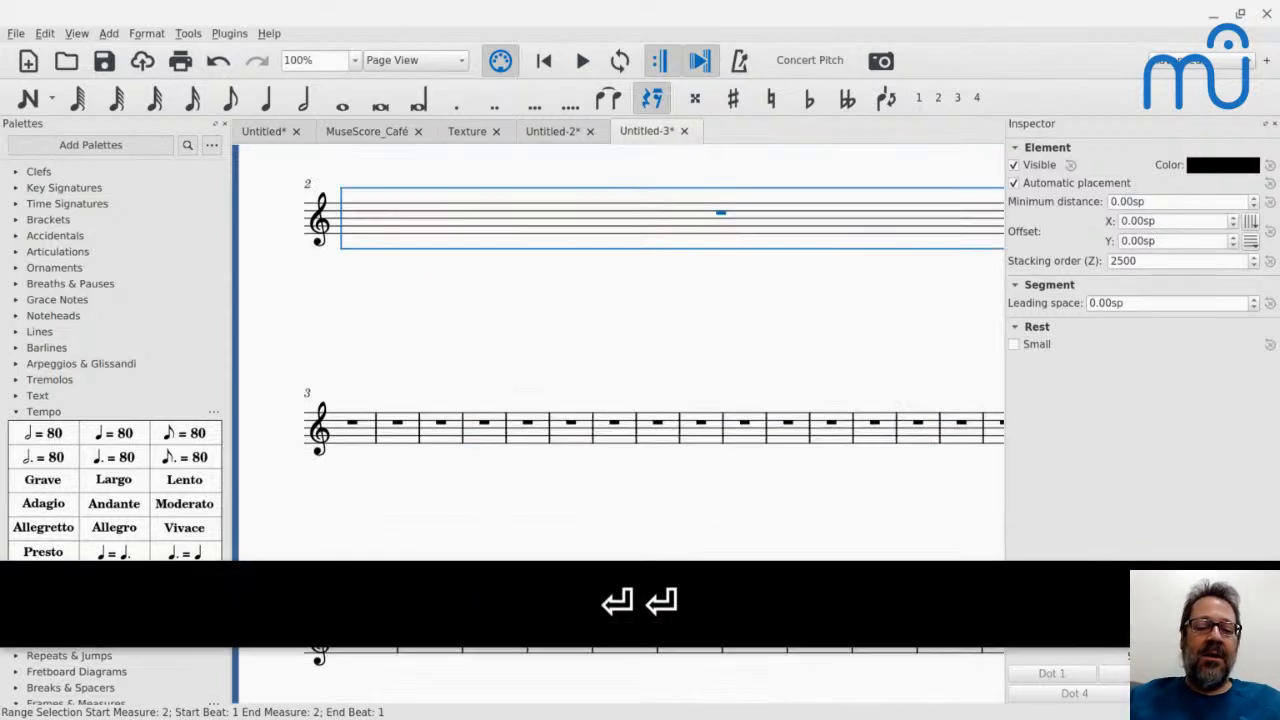
{"action": "left_click", "coordinate": [354, 330]}
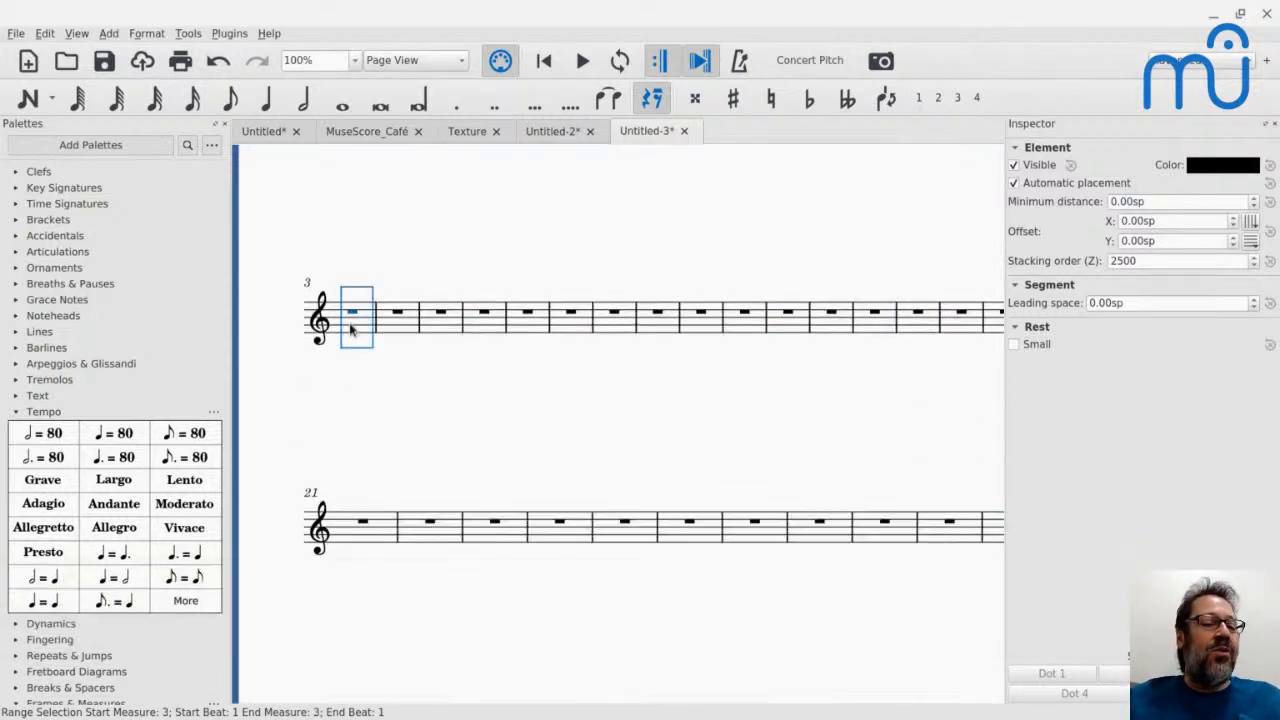
{"action": "key", "text": "Return"}
{"action": "scroll", "coordinate": [351, 329], "scroll_direction": "down", "scroll_amount": 2}
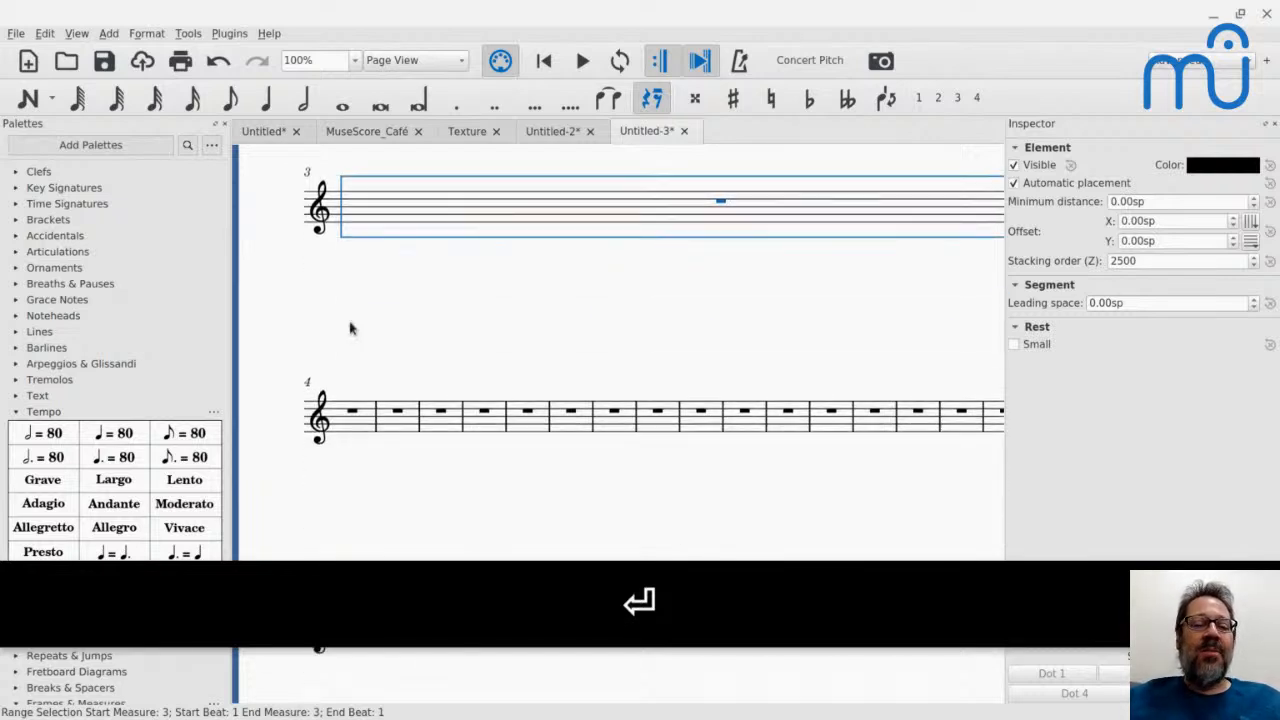
{"action": "left_click", "coordinate": [350, 410]}
{"action": "key", "text": "Return"}
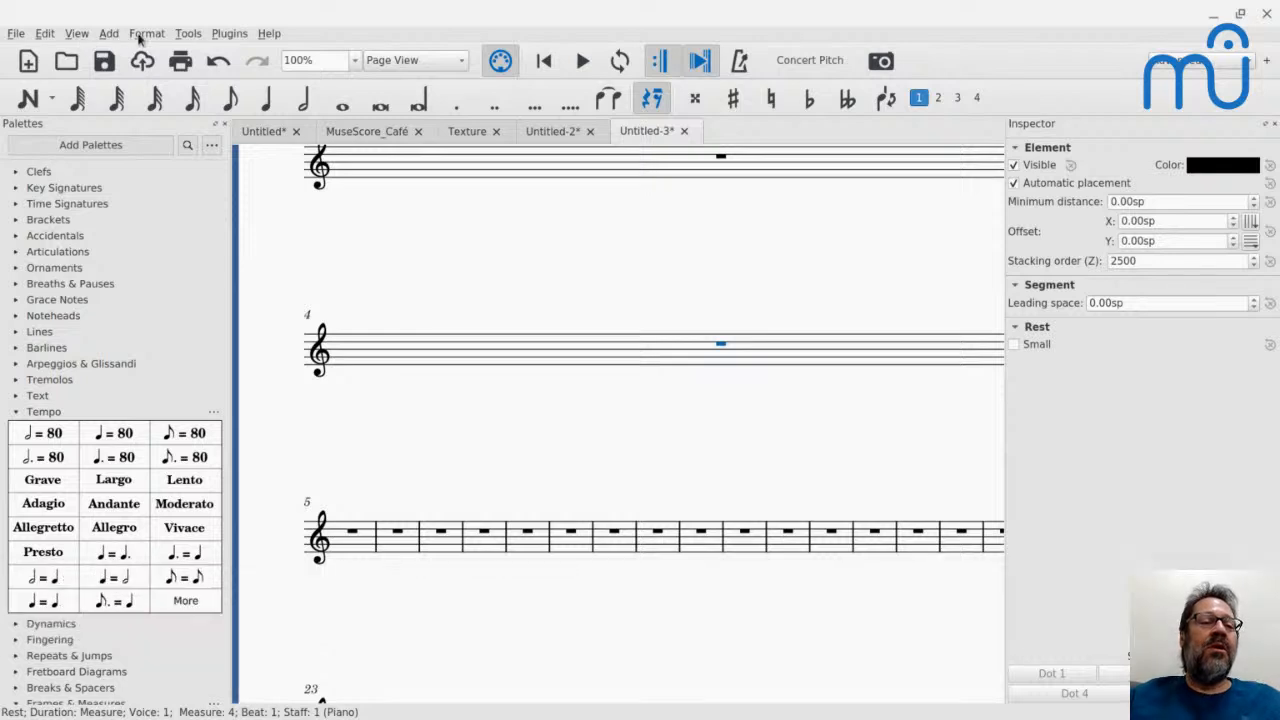
Add system breaks every 1 measure throughout the score so that each measure fills its own line.
{"action": "left_click", "coordinate": [266, 167]}
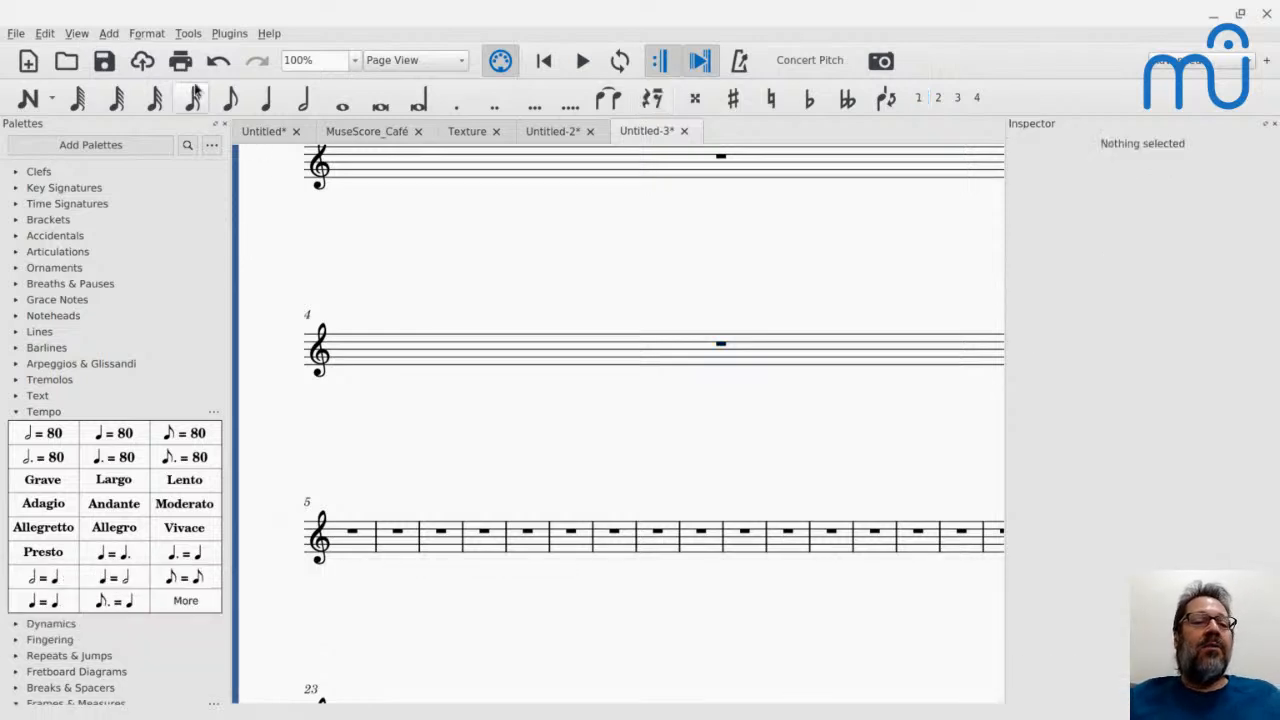
{"action": "left_click", "coordinate": [146, 33]}
{"action": "left_click", "coordinate": [175, 90]}
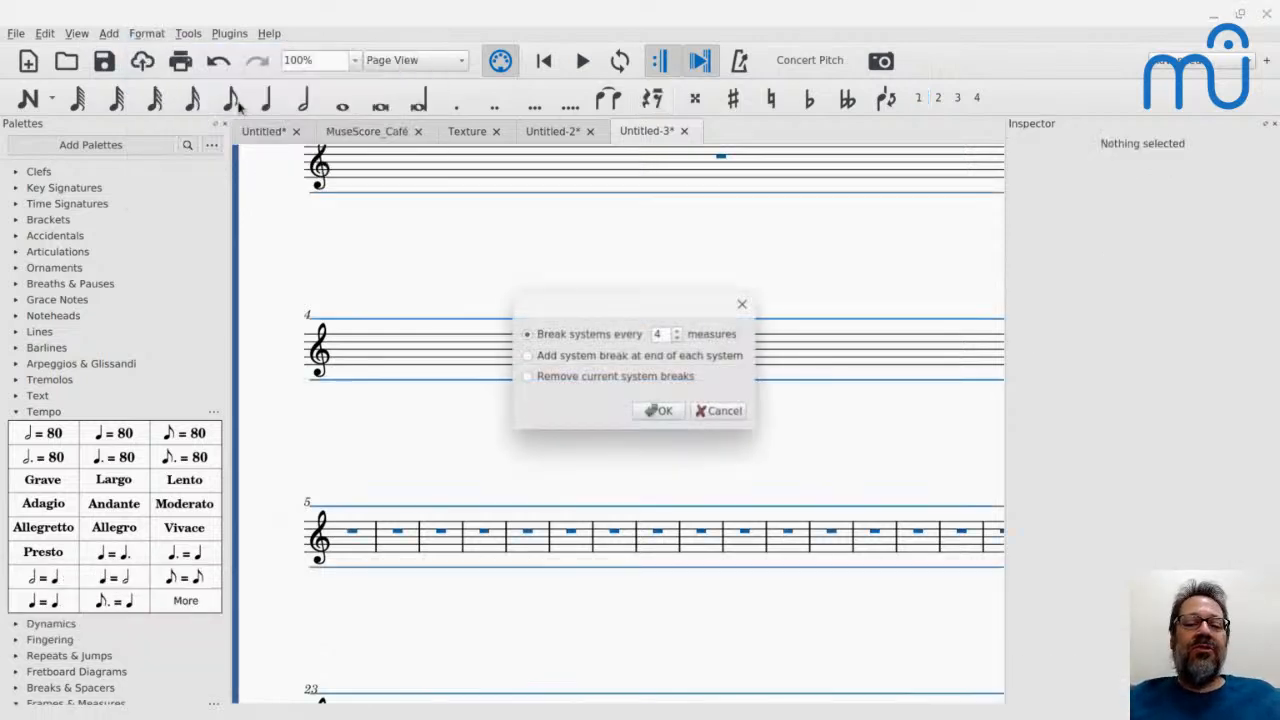
{"action": "key", "text": "ctrl+a"}
{"action": "type", "text": "1"}
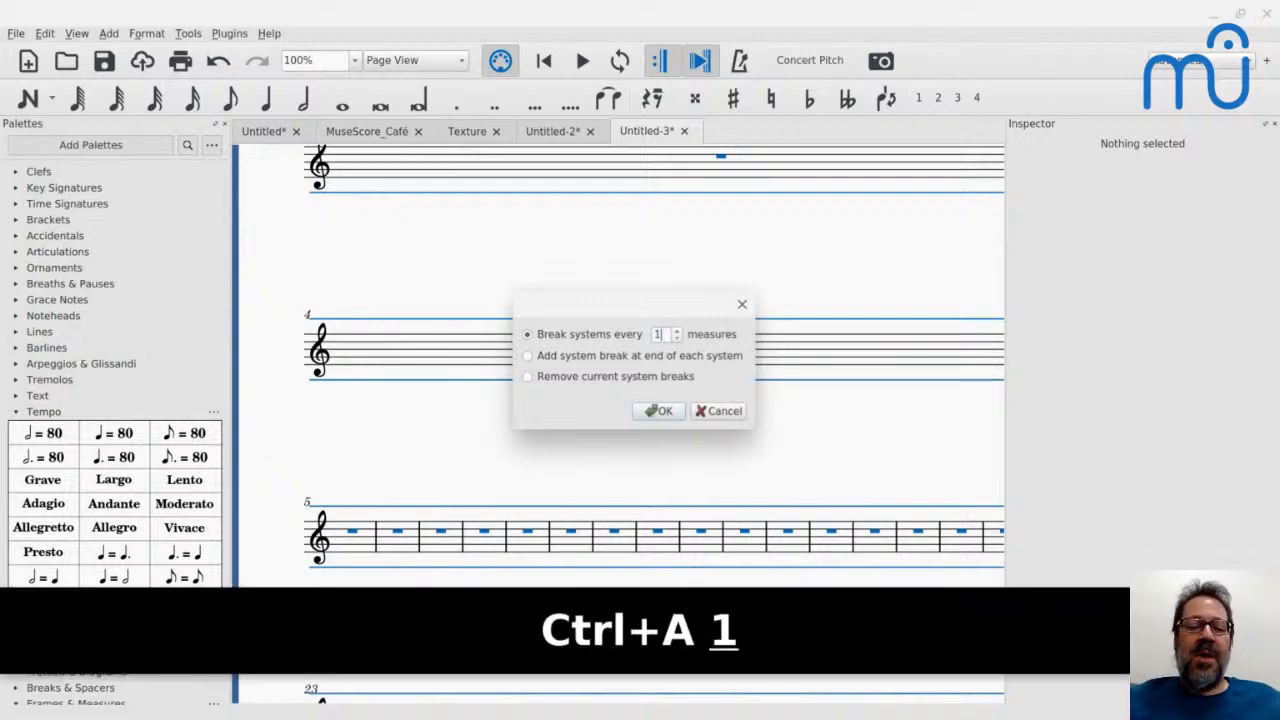
{"action": "key", "text": "Return"}
{"action": "key", "text": "Return"}
{"action": "scroll", "coordinate": [662, 341], "scroll_direction": "down", "scroll_amount": 5}
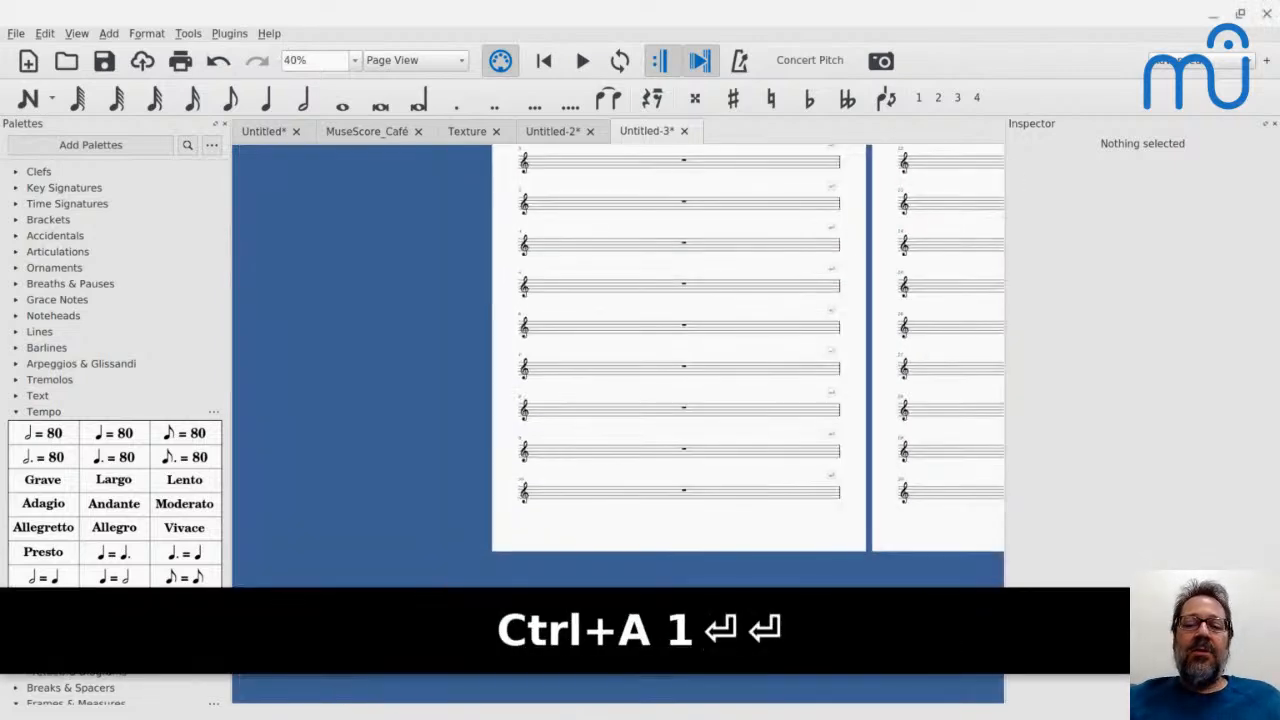
Hide the clef, time signature and barlines of the Piano staff through its Staff/Part Properties.
{"action": "scroll", "coordinate": [714, 312], "scroll_direction": "up", "scroll_amount": 3}
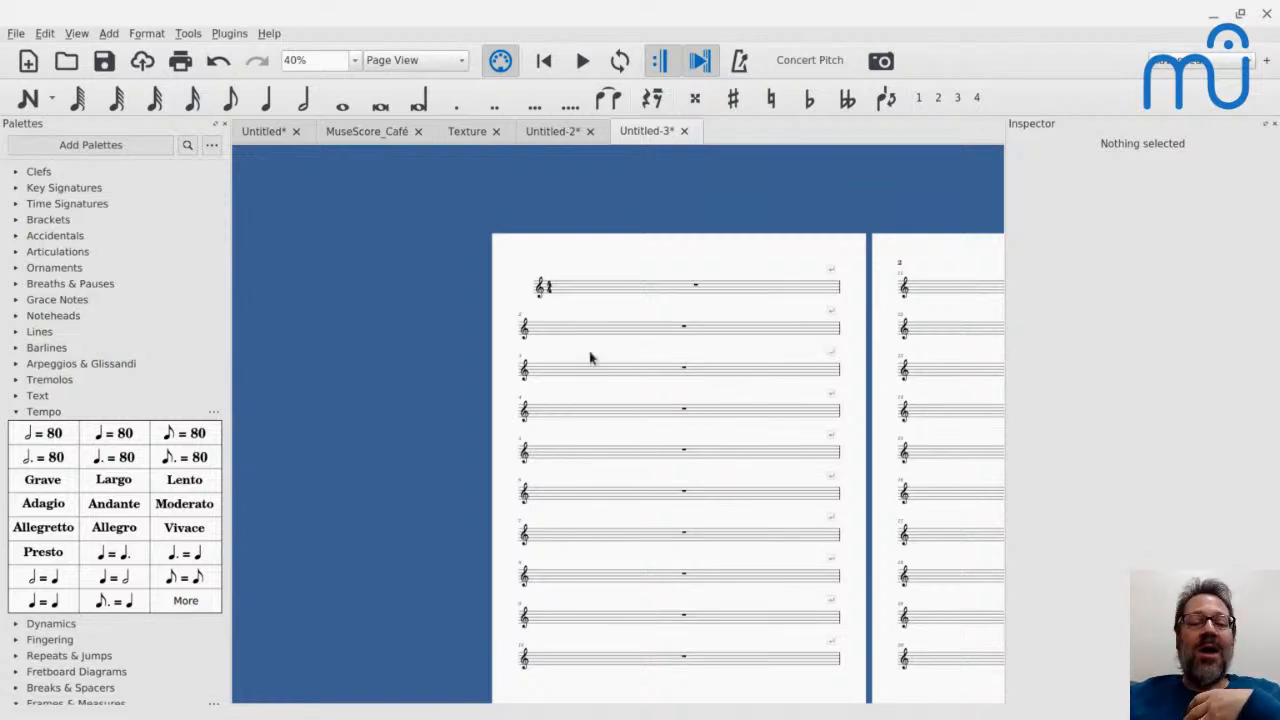
{"action": "right_click", "coordinate": [570, 290]}
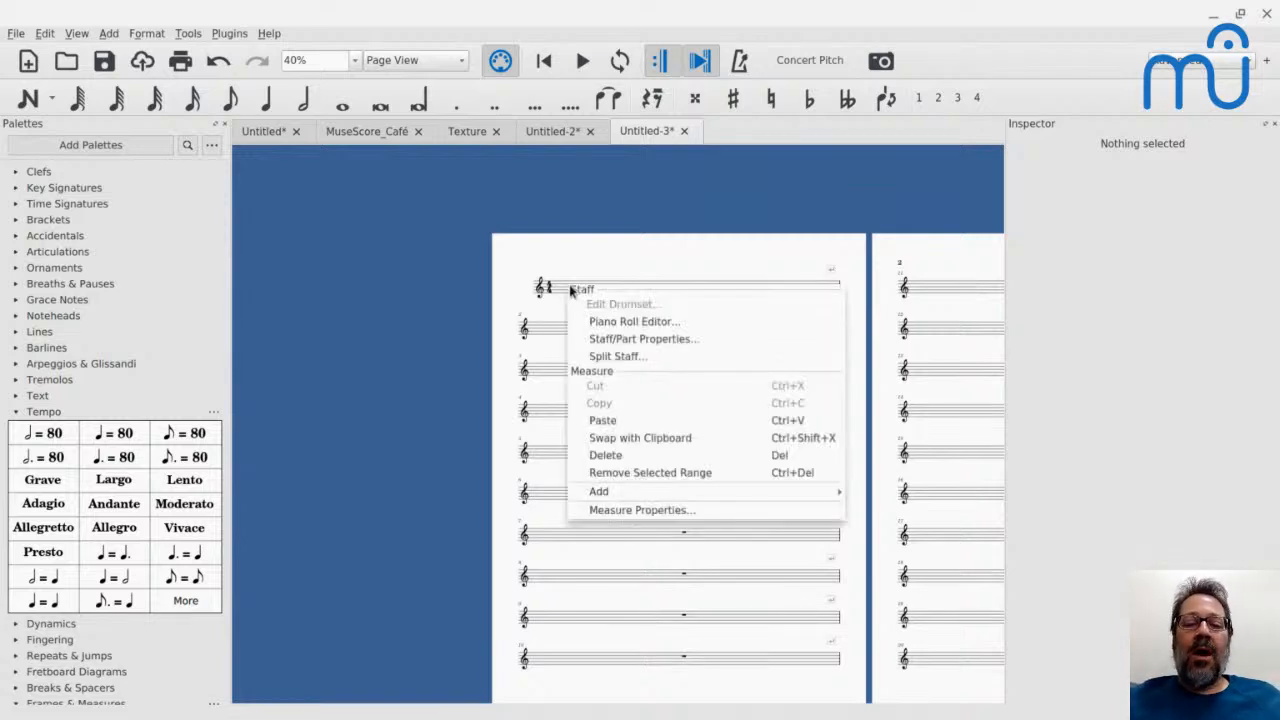
{"action": "left_click", "coordinate": [596, 340]}
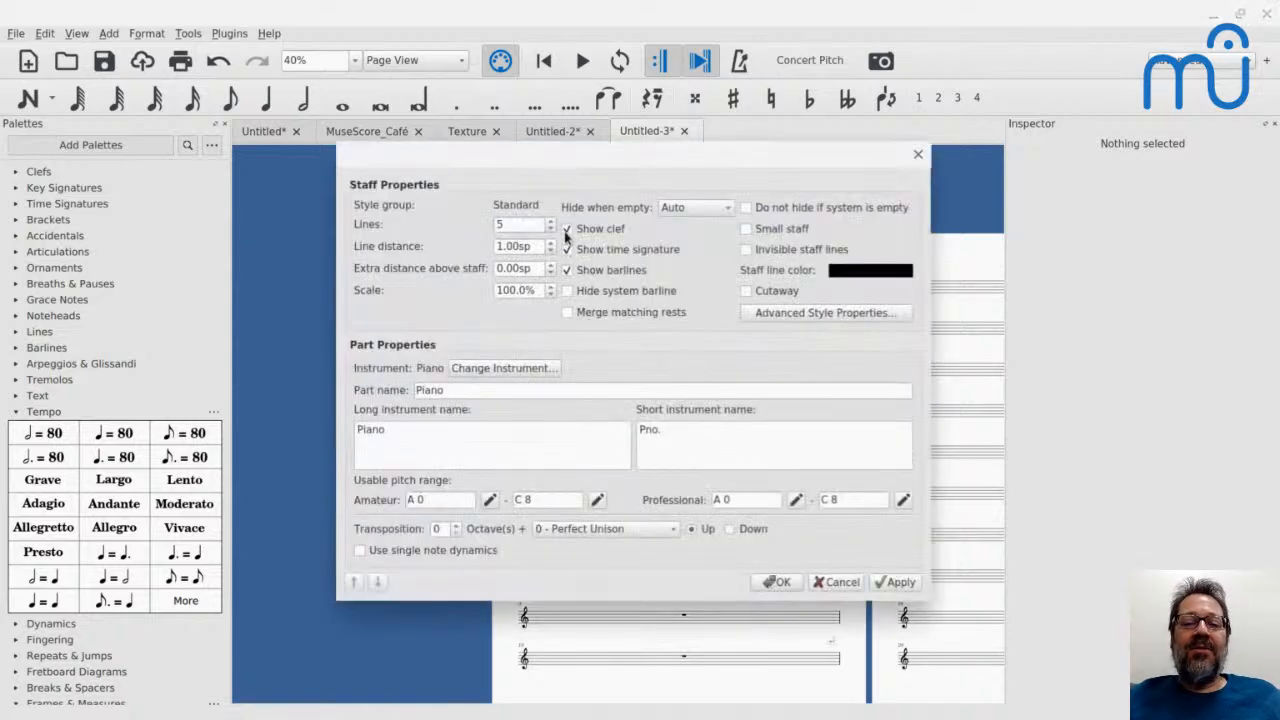
{"action": "left_click", "coordinate": [567, 249]}
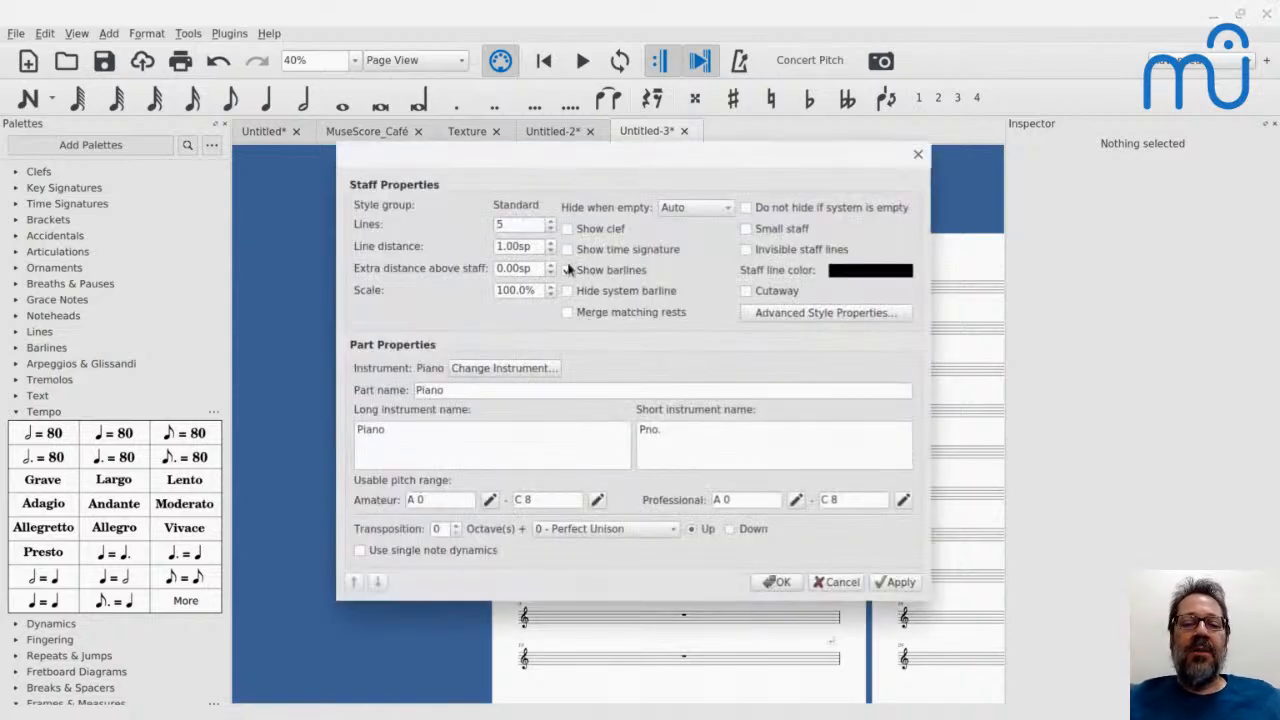
{"action": "left_click", "coordinate": [567, 272]}
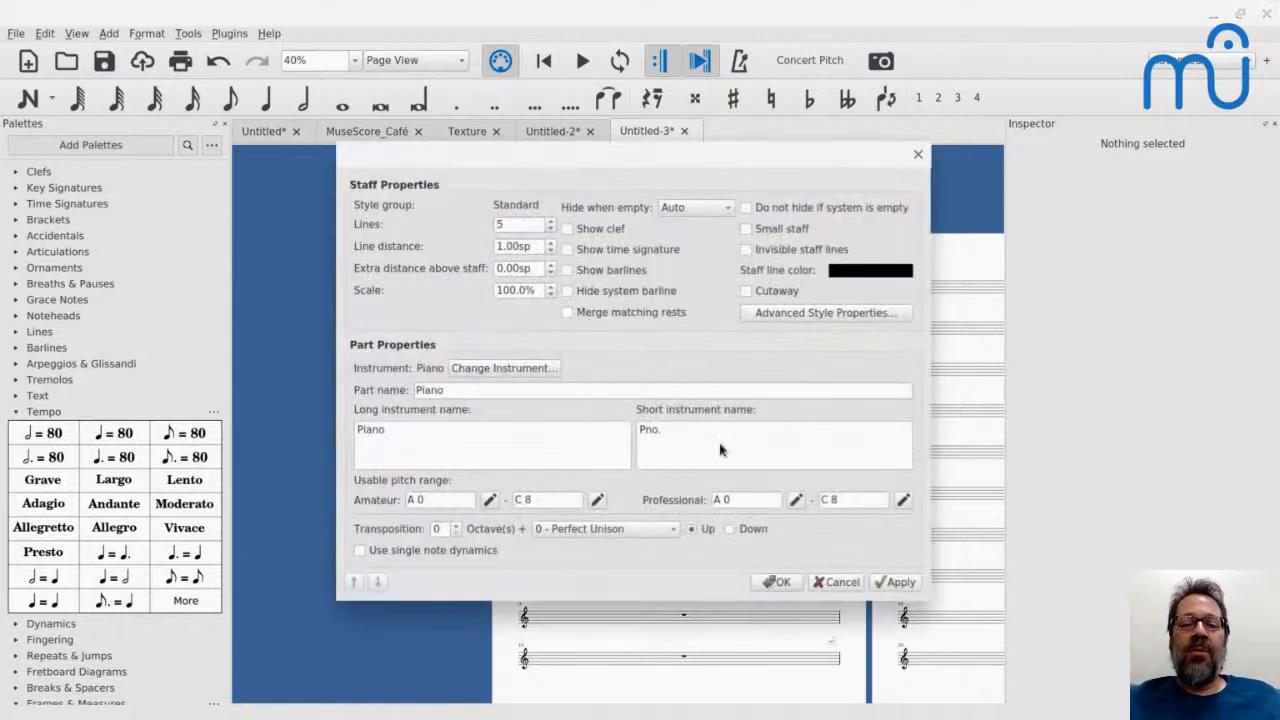
{"action": "left_click", "coordinate": [778, 582]}
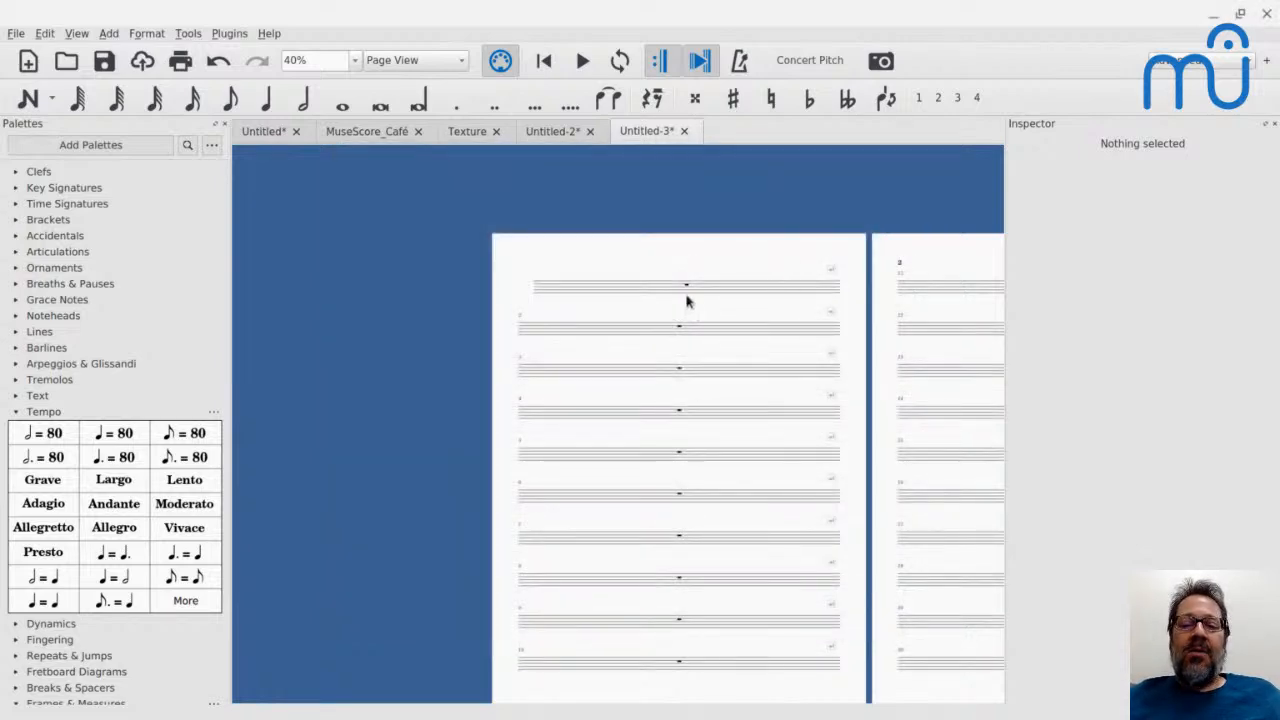
Select the entire score and make all of its measure rests invisible.
{"action": "key", "text": "ctrl+a"}
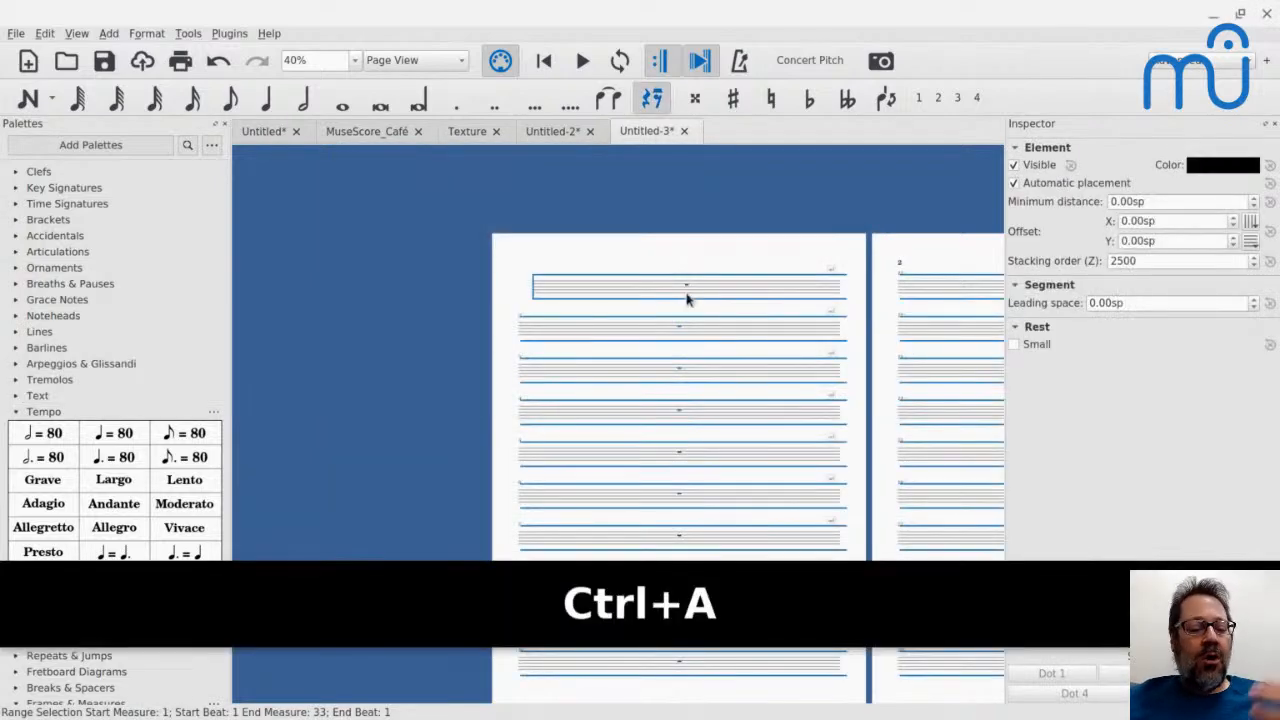
{"action": "key", "text": "v"}
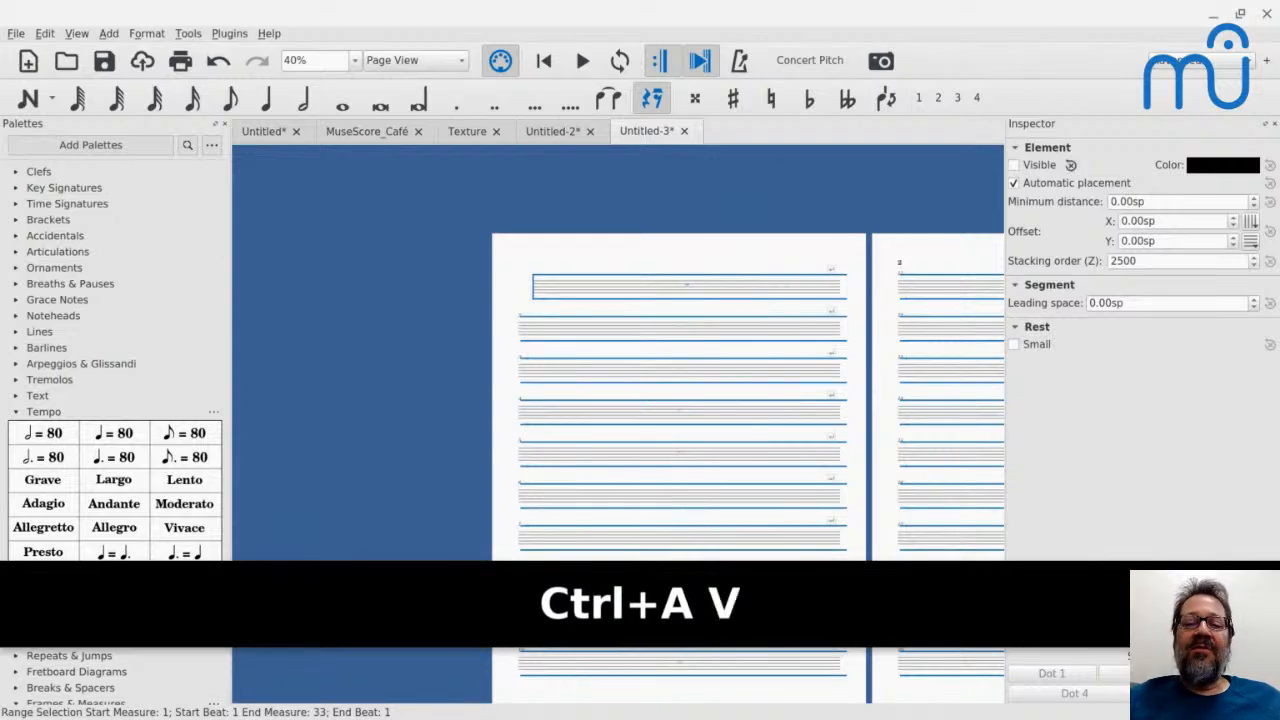
{"action": "scroll", "coordinate": [671, 388], "scroll_direction": "down", "scroll_amount": 4}
{"action": "scroll", "coordinate": [671, 388], "scroll_direction": "up", "scroll_amount": 5}
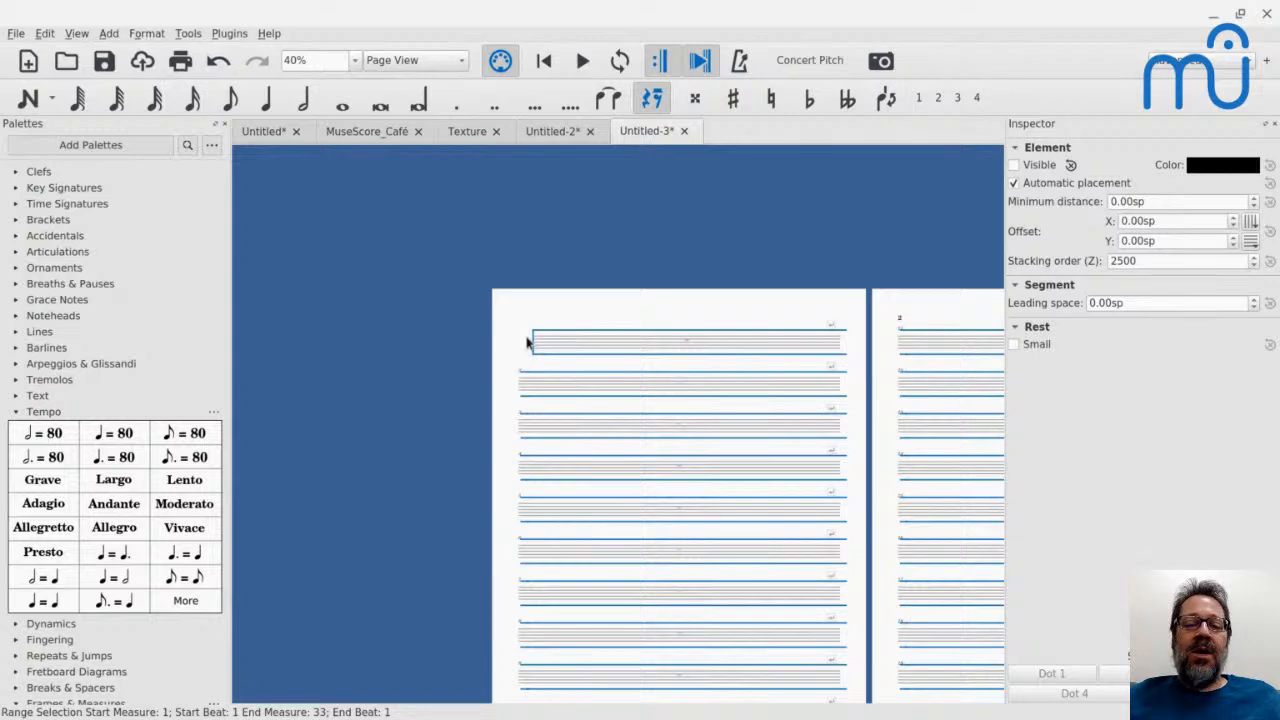
Disable indentation on the first system in the Score style settings and apply the change.
{"action": "left_click", "coordinate": [160, 36]}
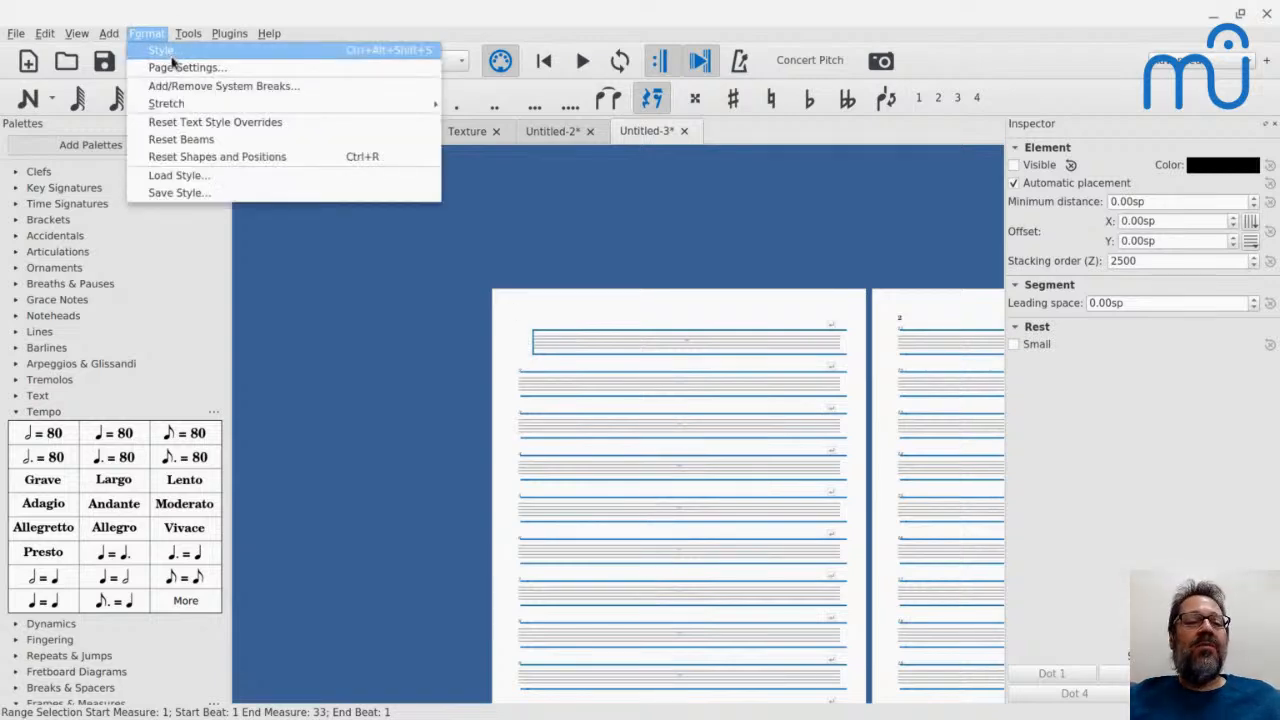
{"action": "left_click", "coordinate": [162, 57]}
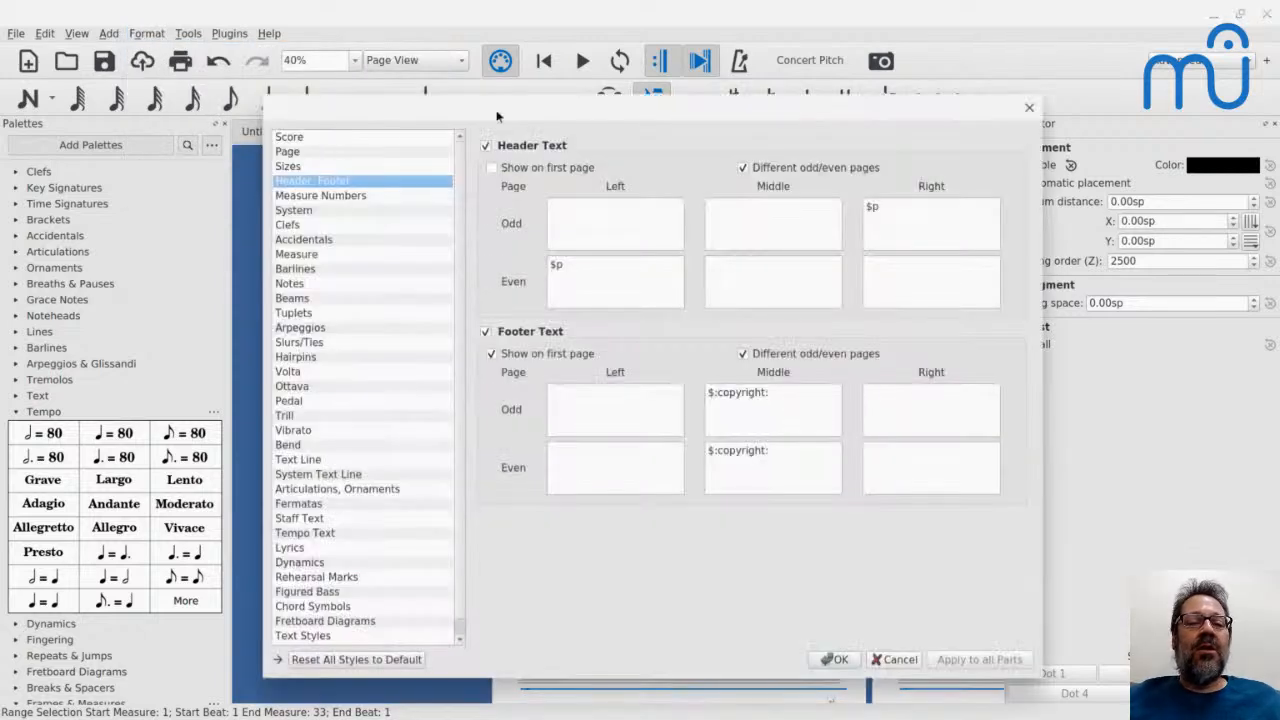
{"action": "left_click", "coordinate": [290, 152]}
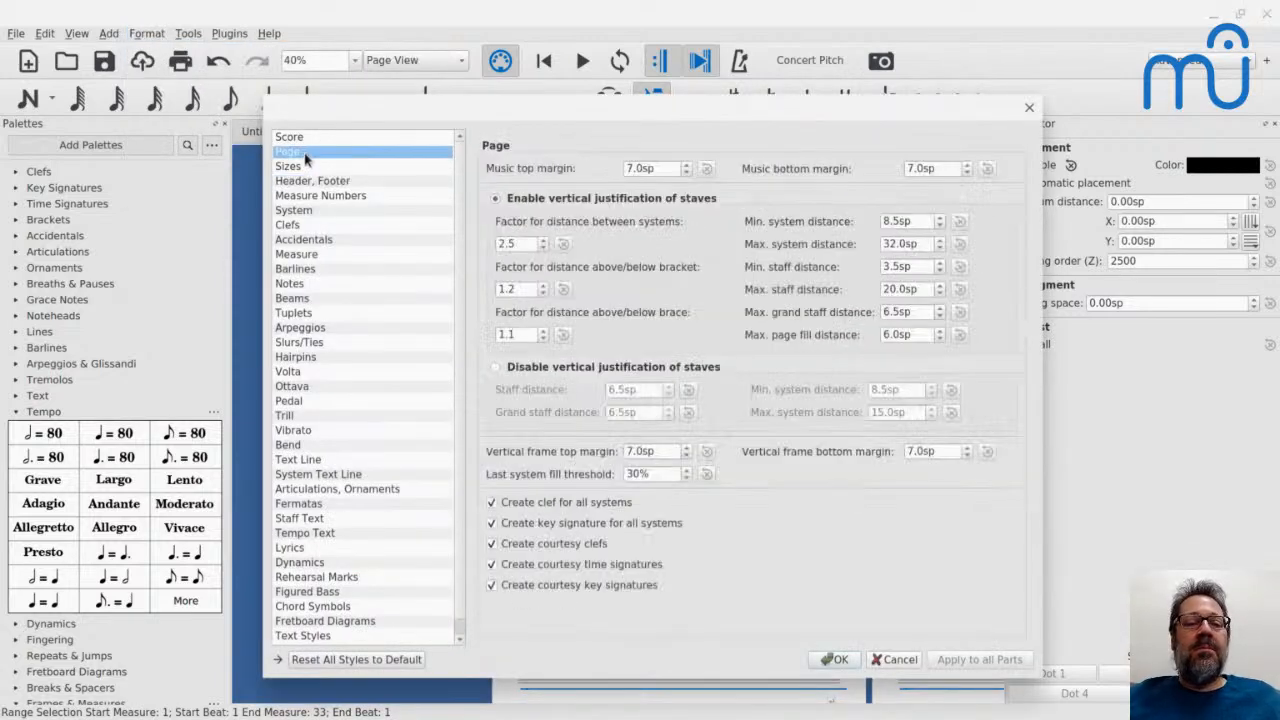
{"action": "left_click", "coordinate": [292, 137]}
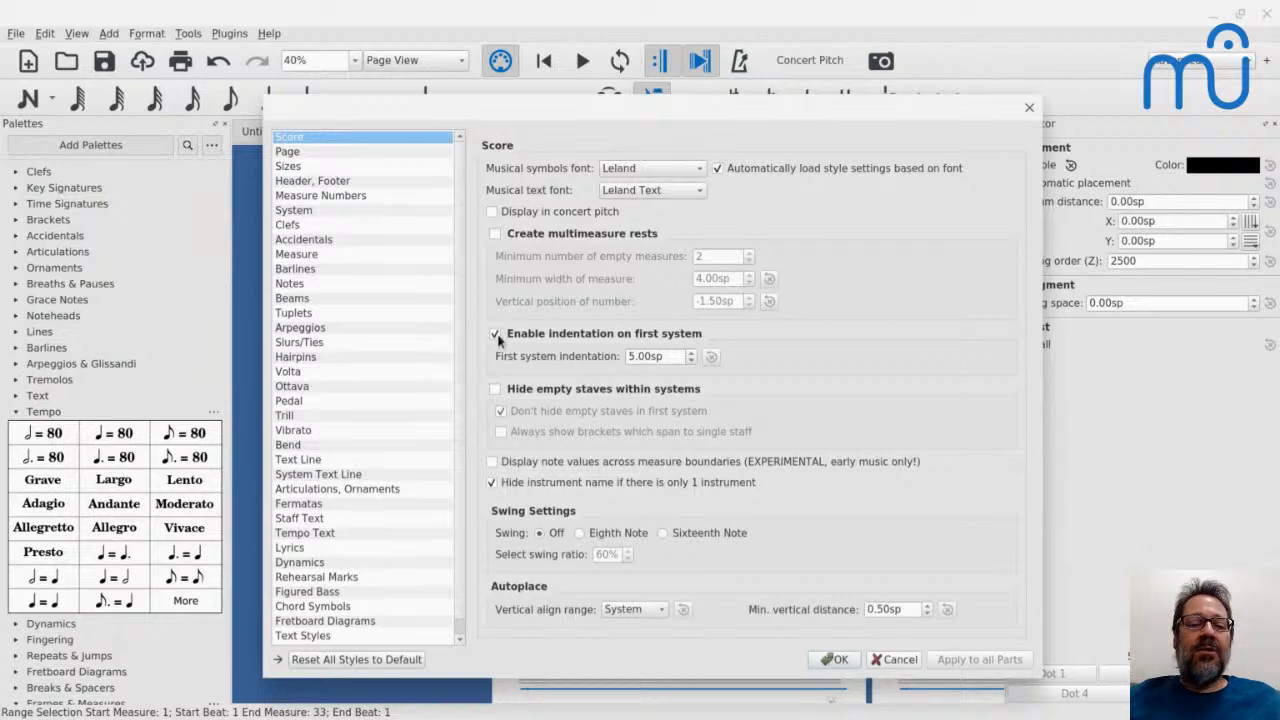
{"action": "left_click", "coordinate": [494, 334]}
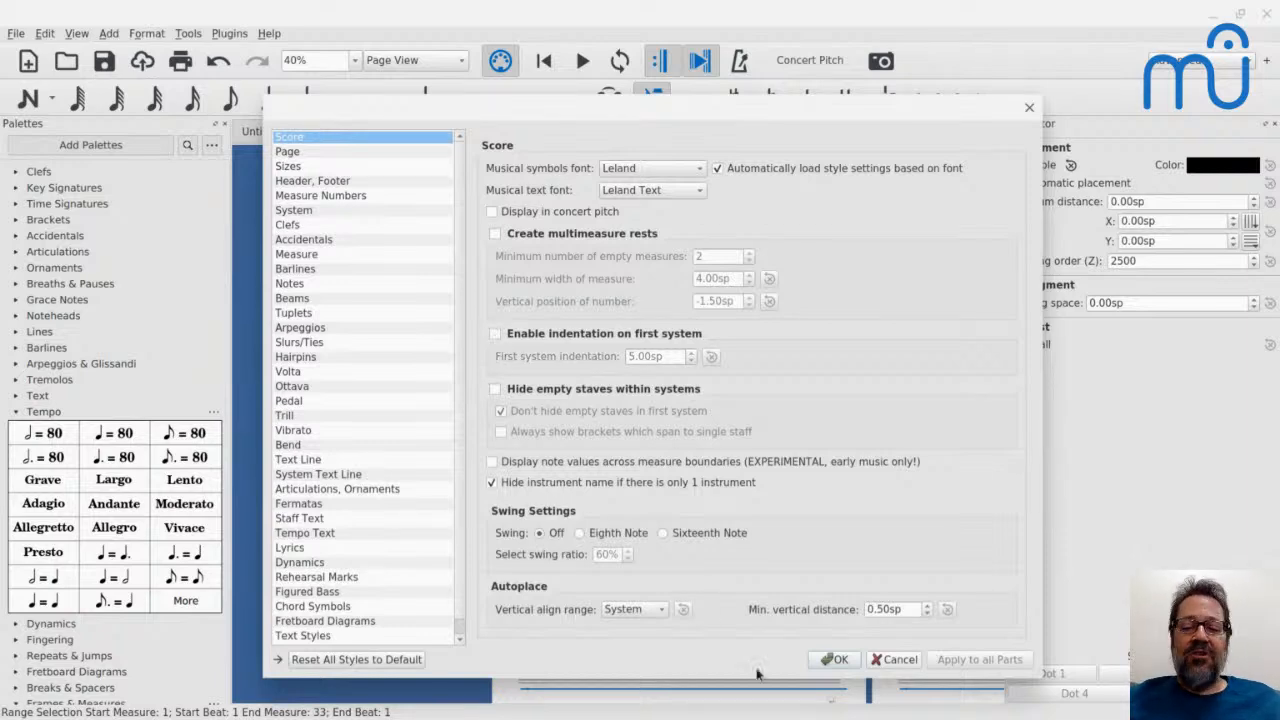
{"action": "left_click", "coordinate": [822, 664]}
{"action": "scroll", "coordinate": [674, 447], "scroll_direction": "down", "scroll_amount": 1}
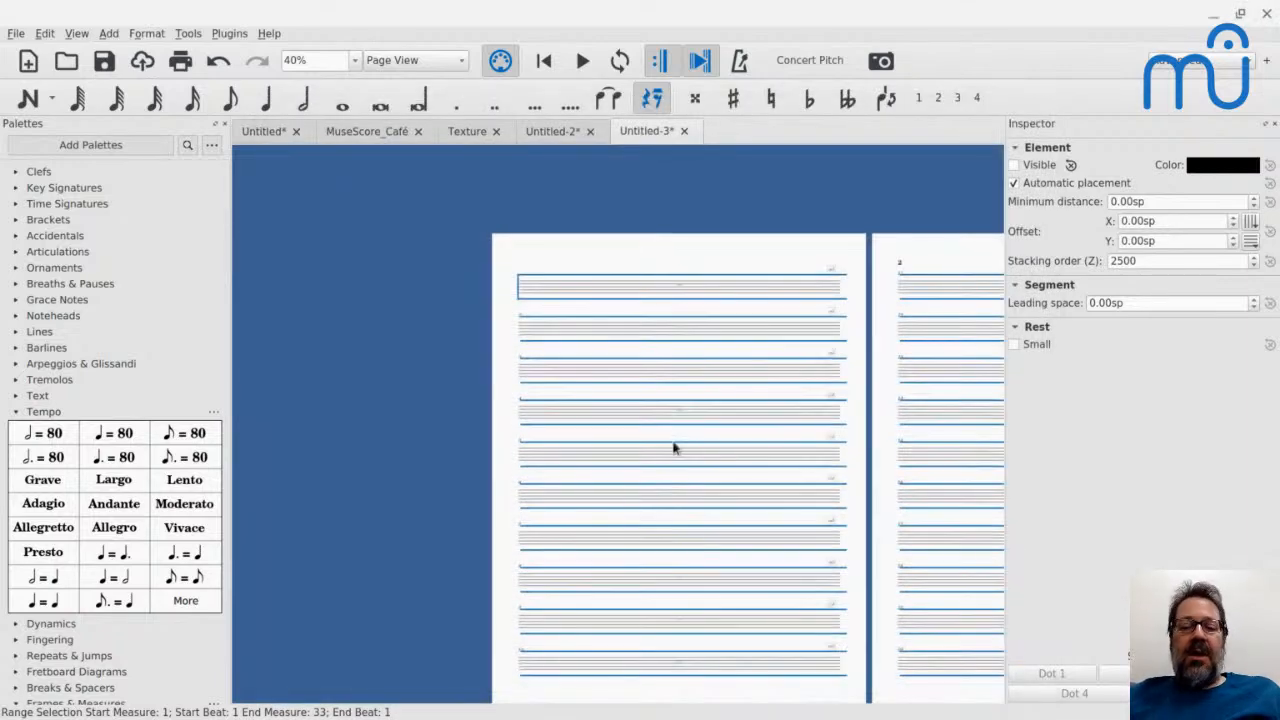
Insert a page break after measure 7 on the first page.
{"action": "left_click", "coordinate": [770, 548]}
{"action": "key", "text": "ctrl+Return"}
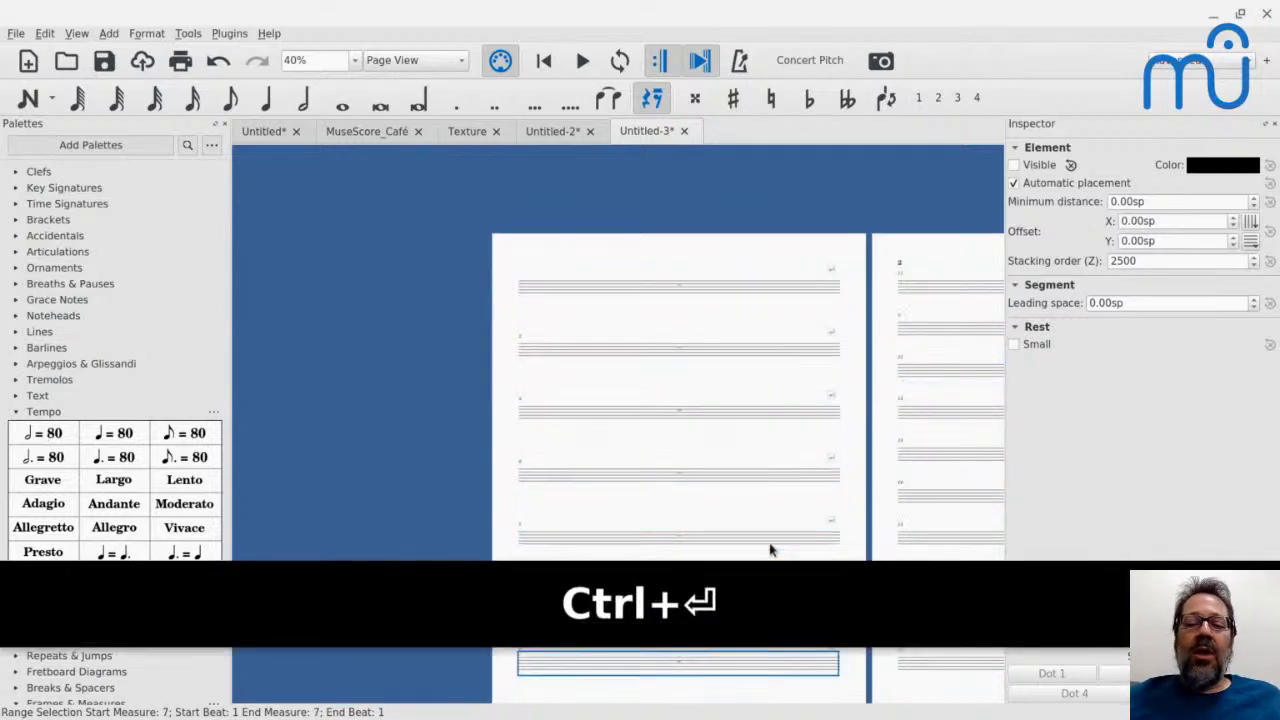
{"action": "scroll", "coordinate": [610, 420], "scroll_direction": "up", "scroll_amount": 7}
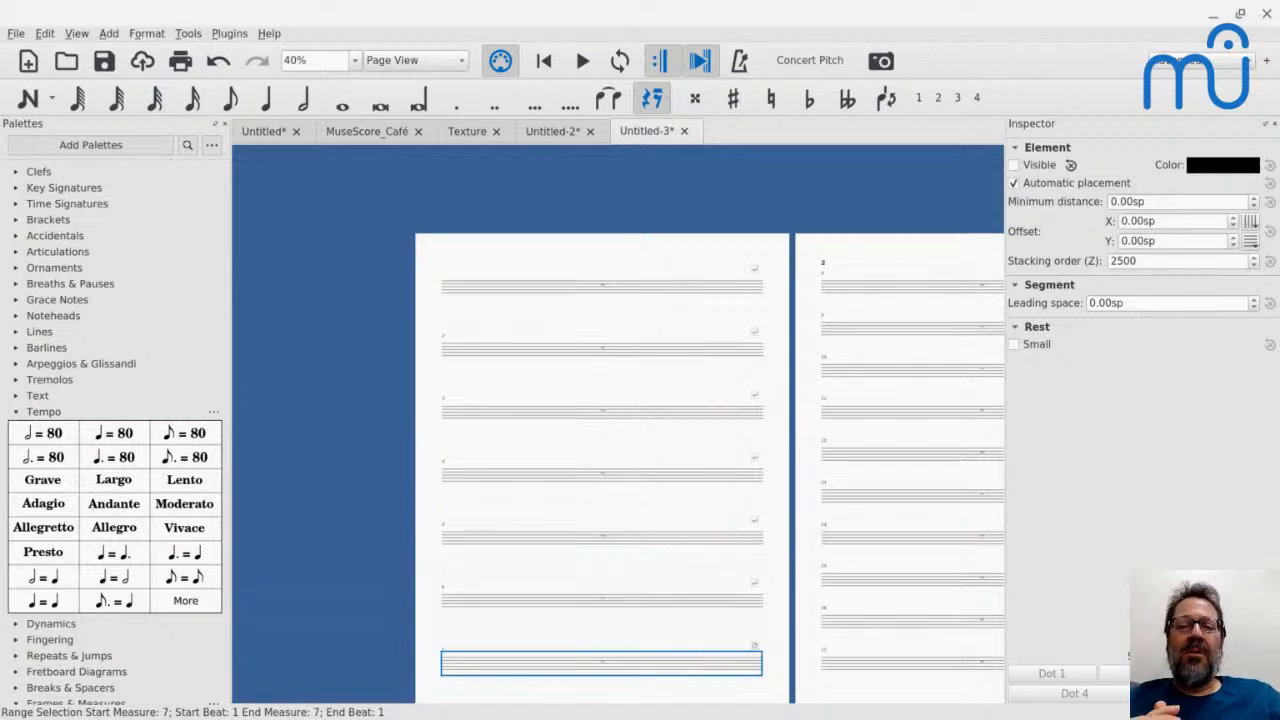
{"action": "scroll", "coordinate": [610, 420], "scroll_direction": "down", "scroll_amount": 1}
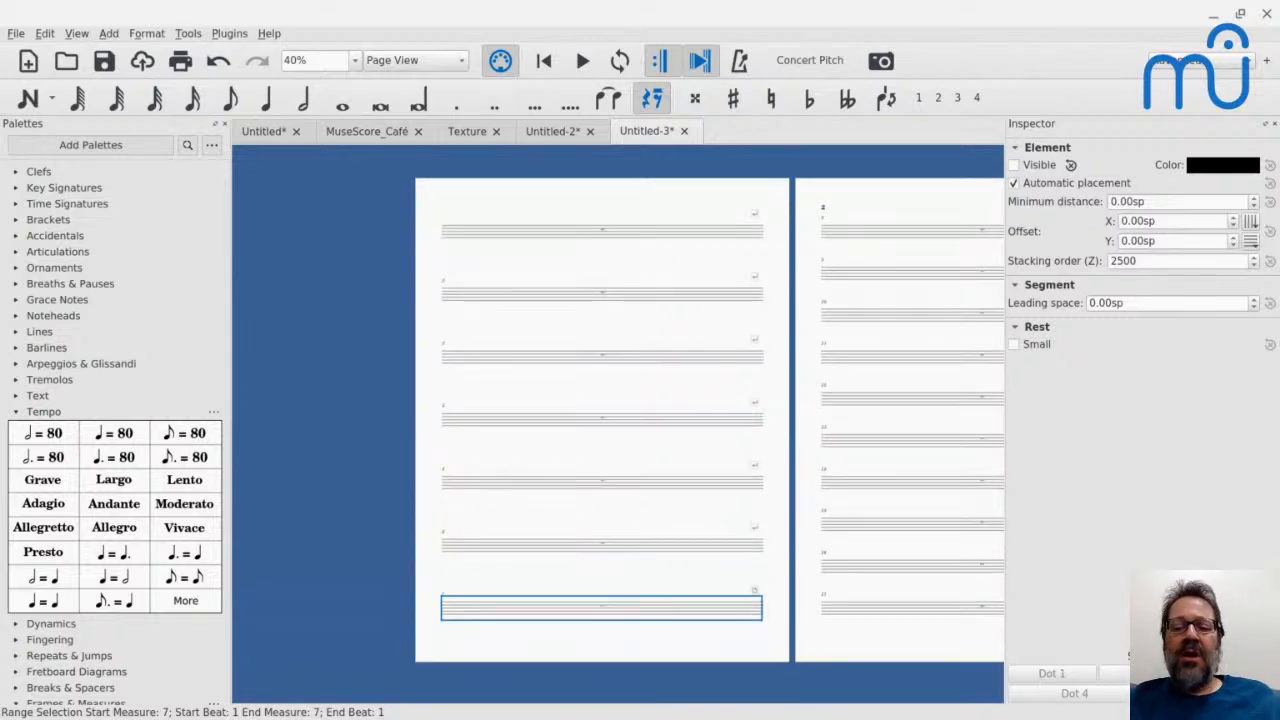
Switch to the YouTube Live chat, read the newest viewer messages, and return to MuseScore.
{"action": "key", "text": "alt+Tab"}
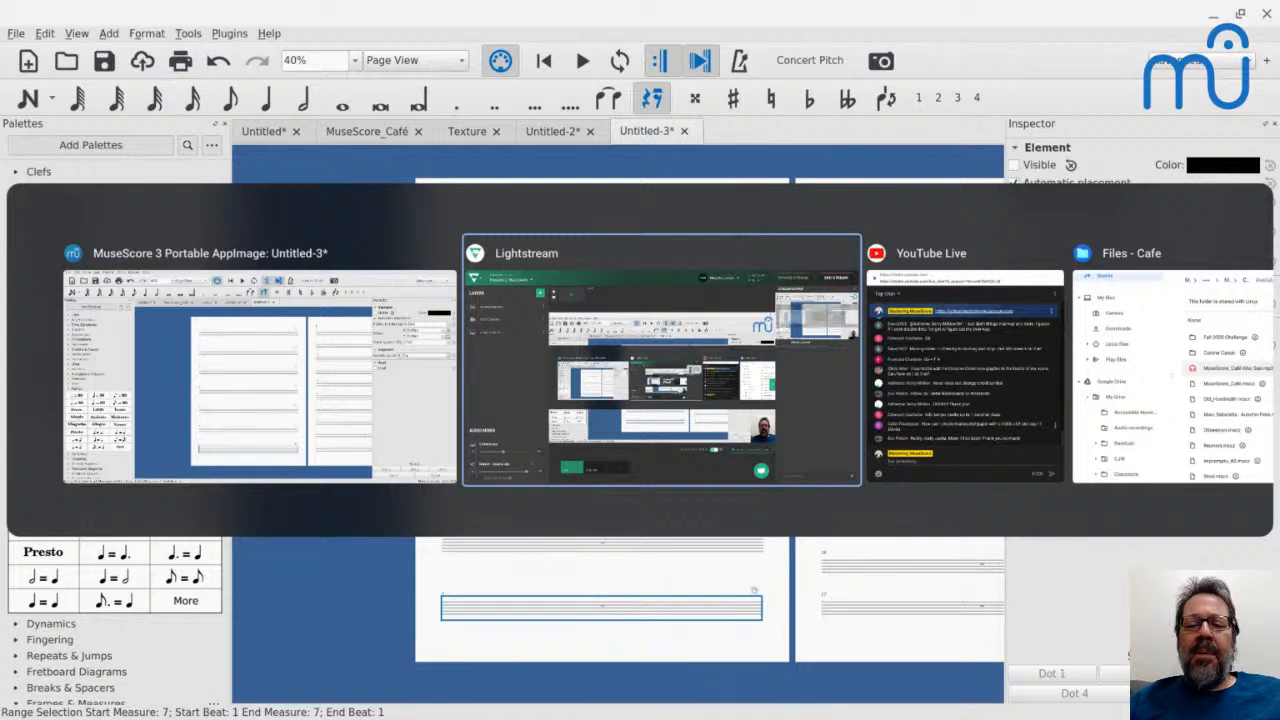
{"action": "key", "text": "alt+Tab"}
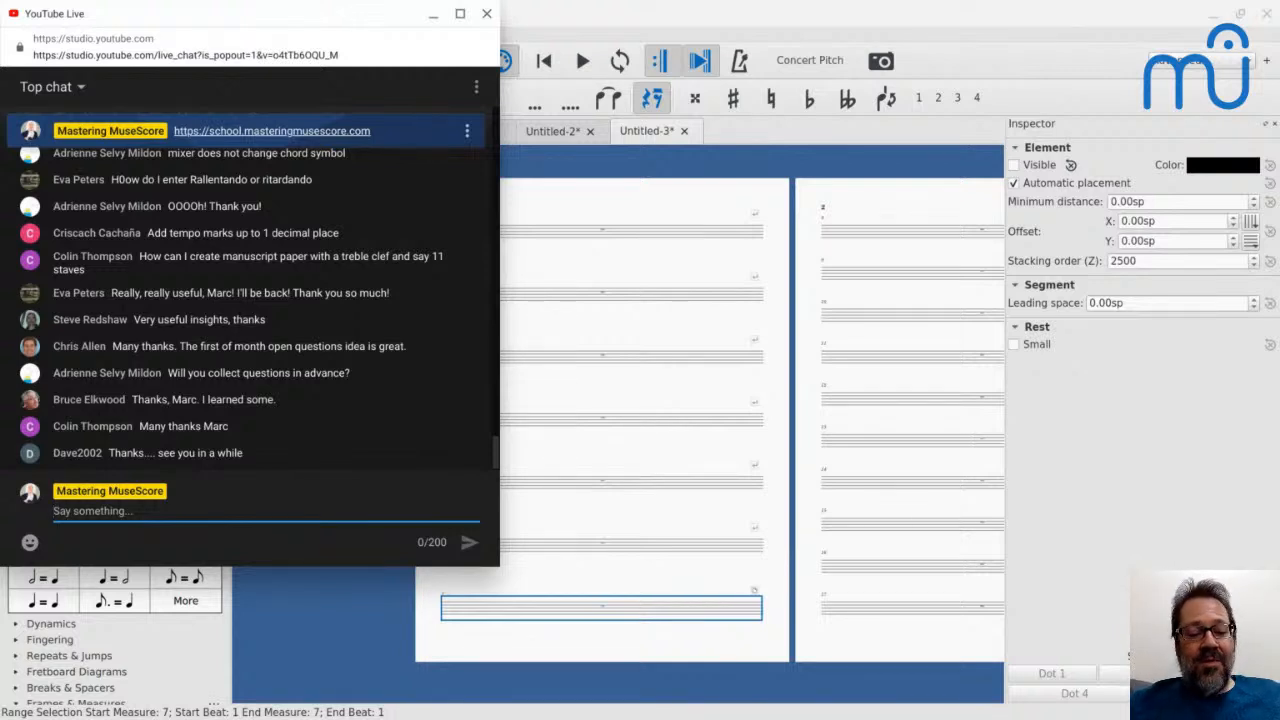
{"action": "key", "text": "alt+Tab"}
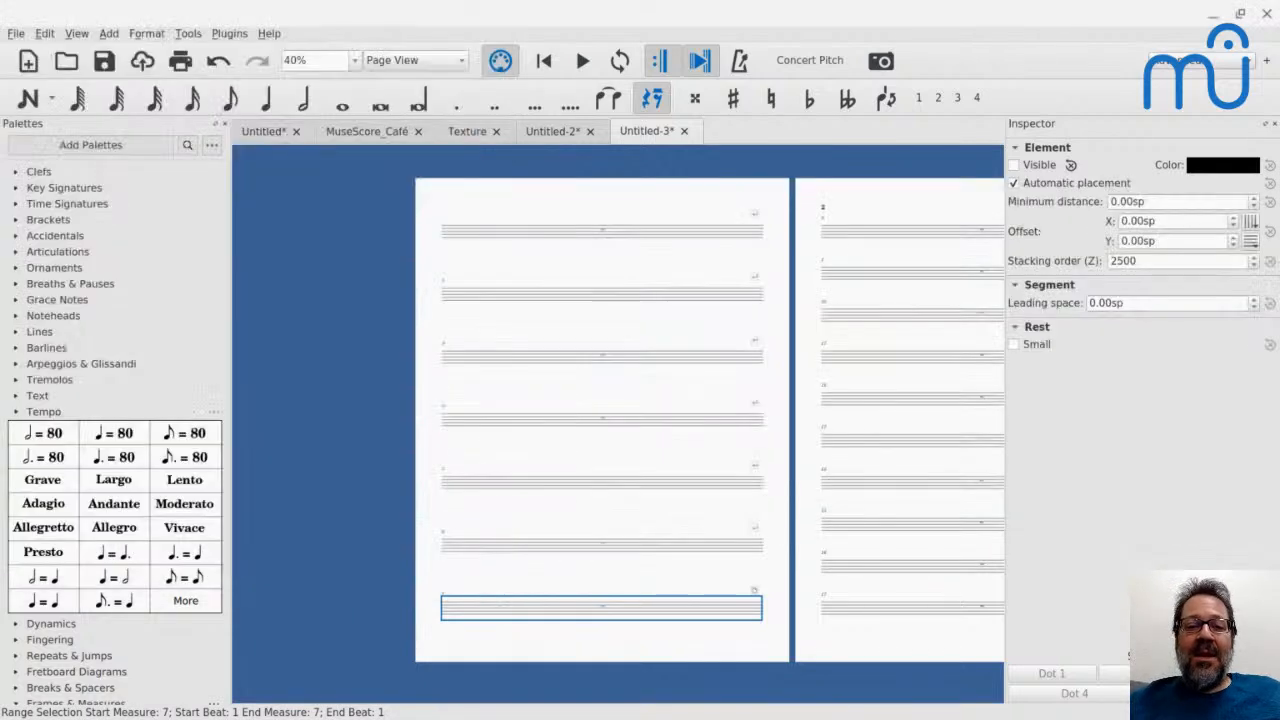
{"action": "key", "text": "alt+Tab"}
{"action": "key", "text": "alt+Tab"}
Switch to the MuseScore_Café score, go to its beginning, and start playback.
{"action": "left_click", "coordinate": [366, 131]}
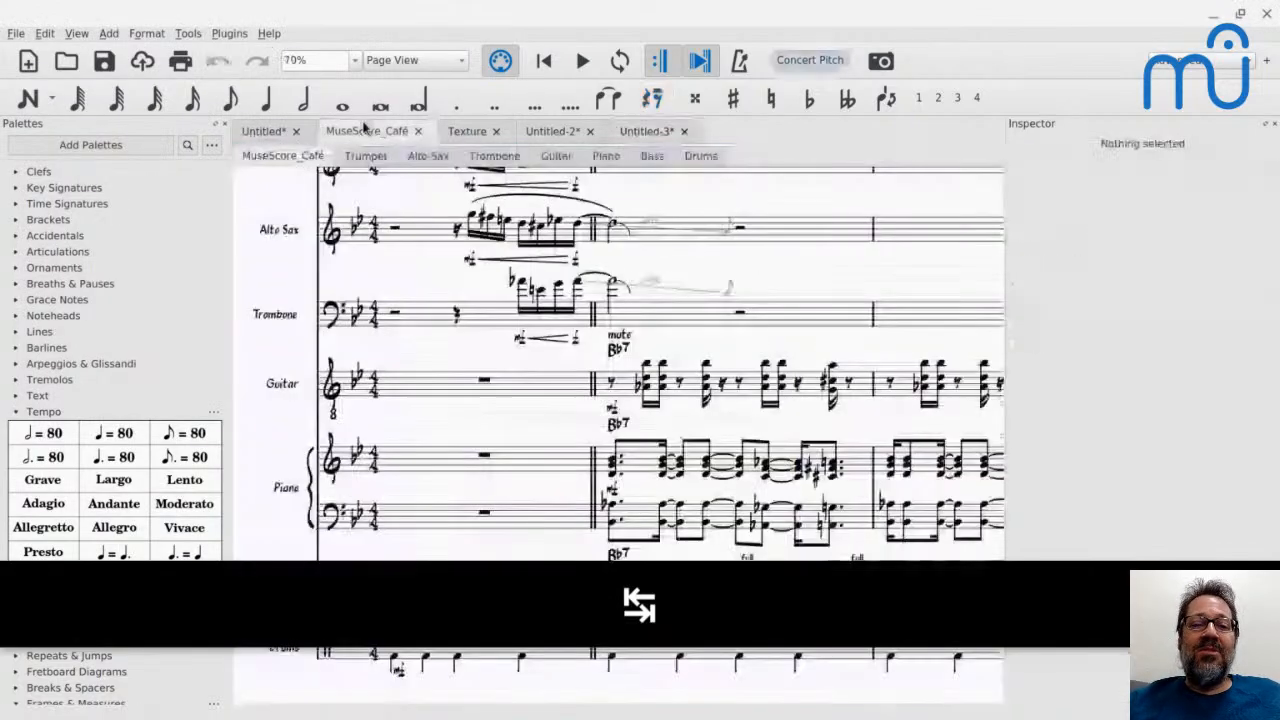
{"action": "key", "text": "Home"}
{"action": "key", "text": "ctrl+Home"}
{"action": "key", "text": "space"}
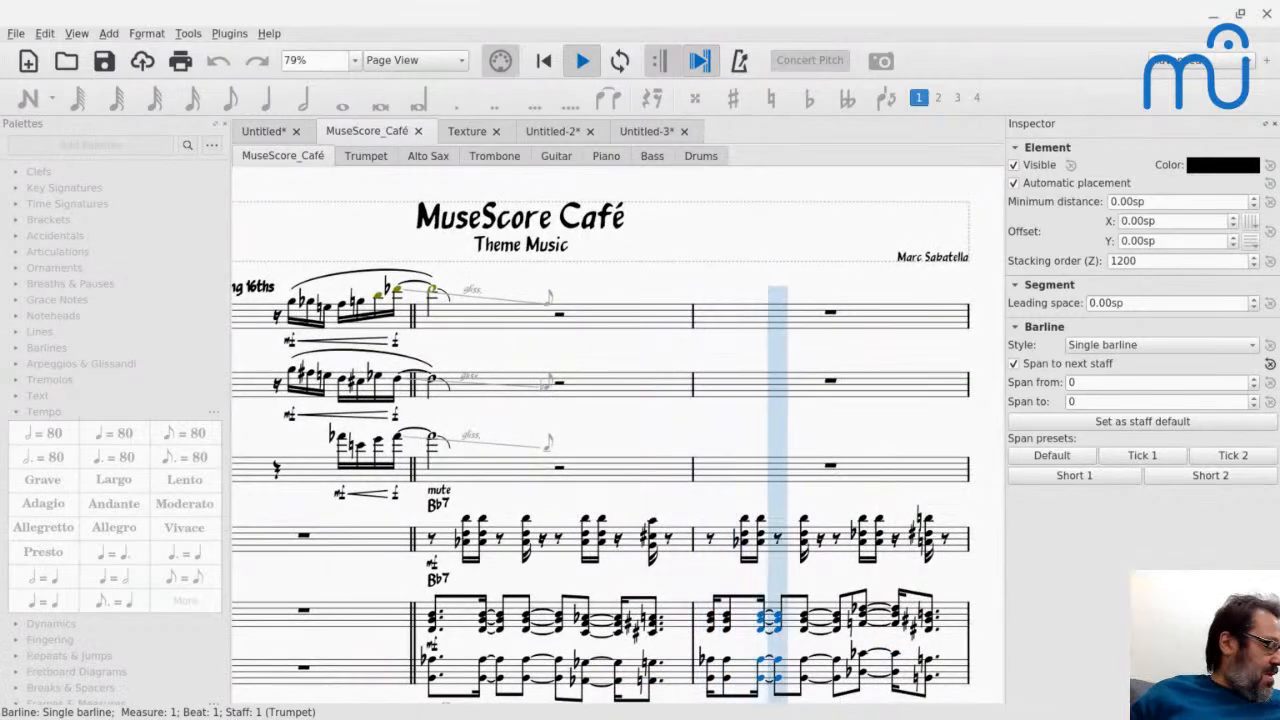
Open the Mixer during playback and gradually lower the master volume to fade out the theme music.
{"action": "key", "text": "F10"}
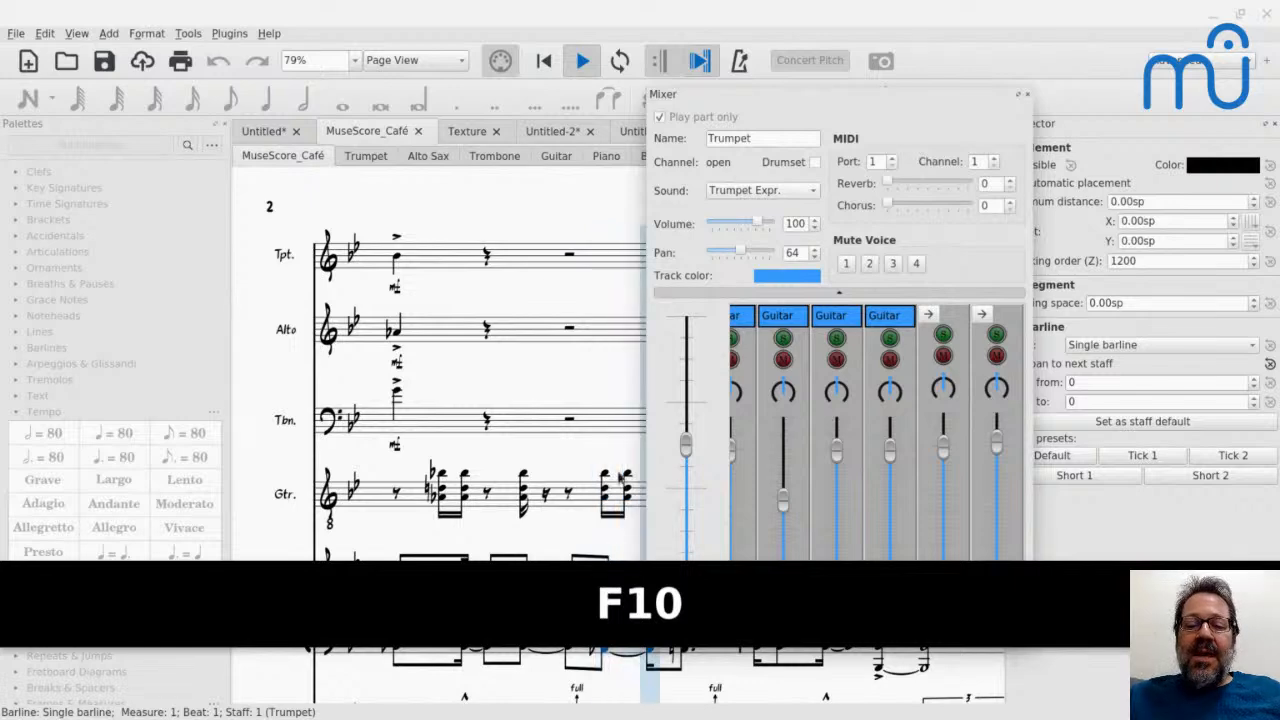
{"action": "key", "text": "Down"}
{"action": "key", "text": "Down"}
{"action": "key", "text": "Down"}
{"action": "key", "text": "Down"}
{"action": "key", "text": "Down"}
{"action": "key", "text": "Down"}
{"action": "key", "text": "Down"}
{"action": "key", "text": "Down"}
{"action": "key", "text": "Down"}
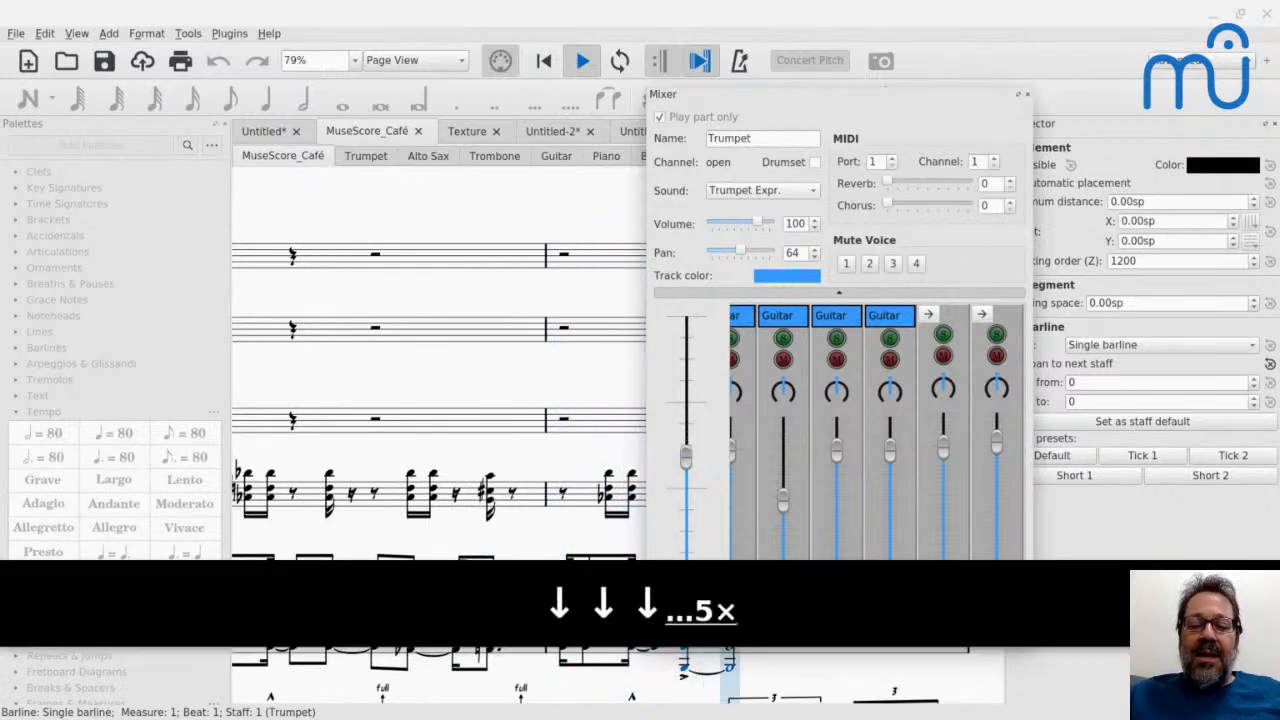
{"action": "key", "text": "Down"}
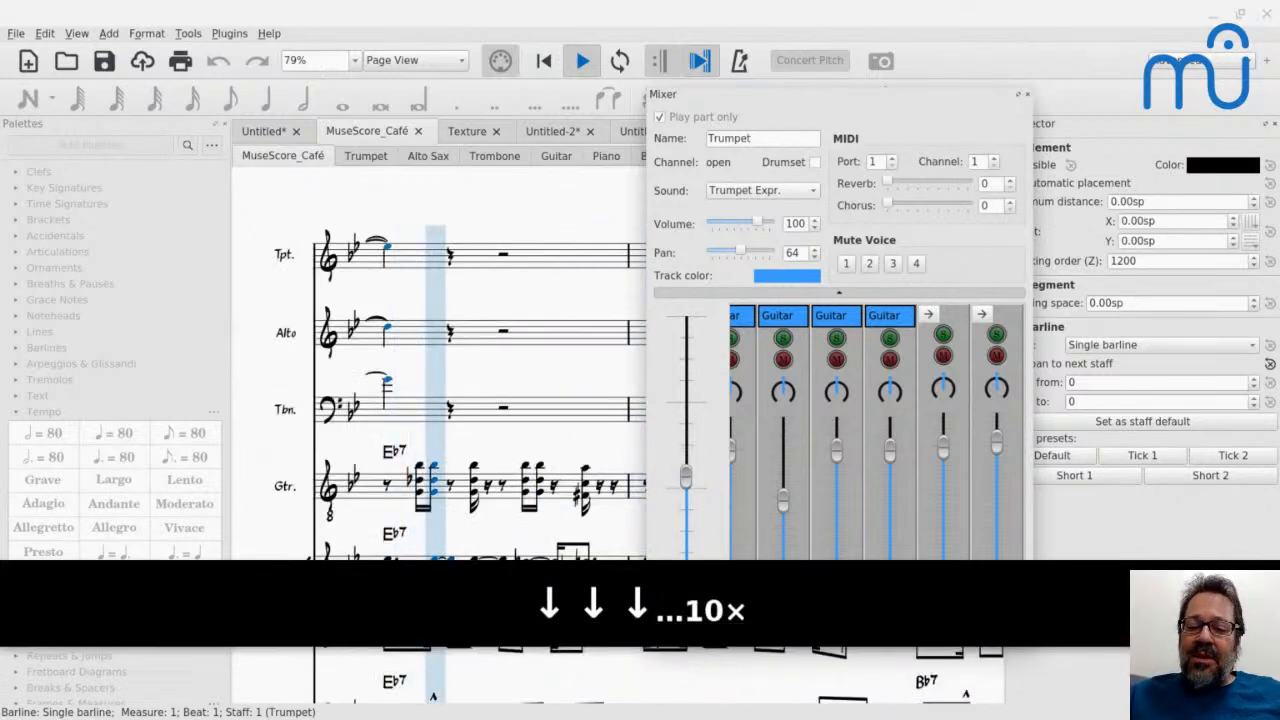